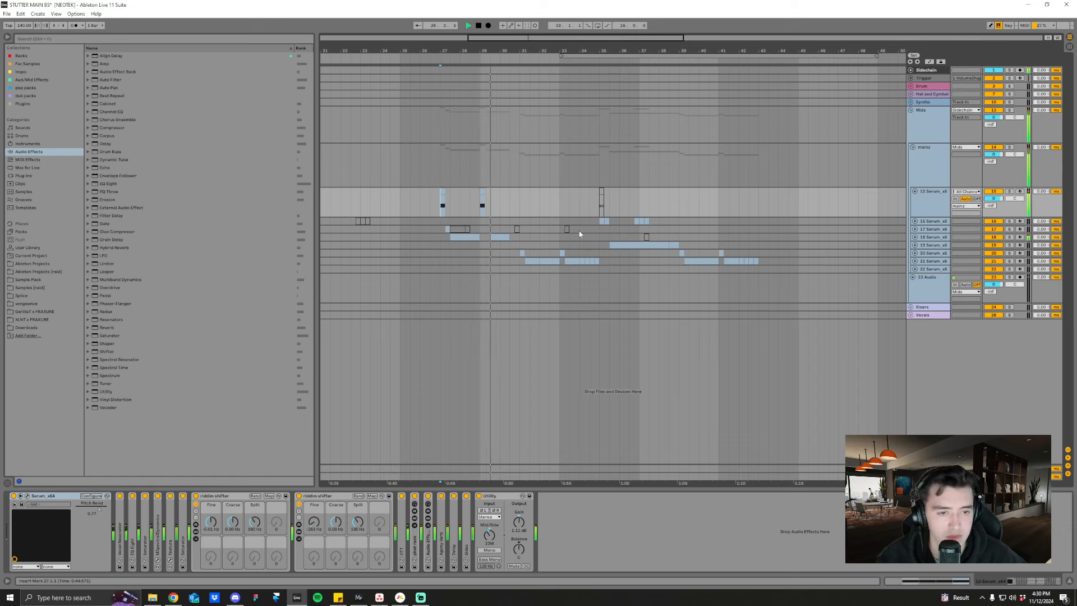
- Play the arrangement's Serum bass clips from bars 31 and 35 to compare the different sections
scroll(546, 115, "down", 1, "ctrl")
key("space")
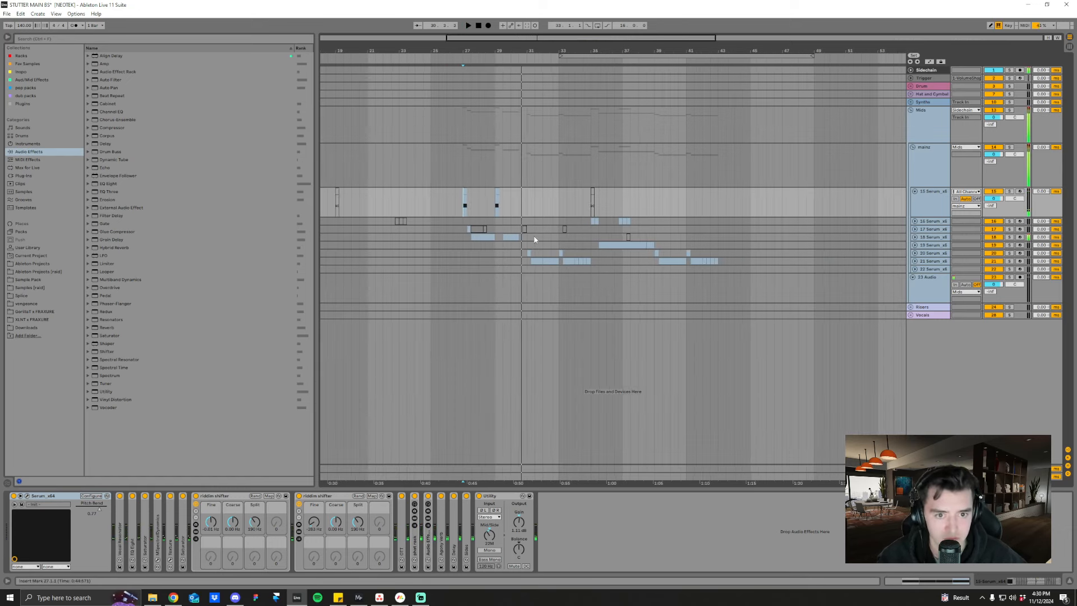
left_click(526, 62)
scroll(526, 62, "up", 2, "ctrl")
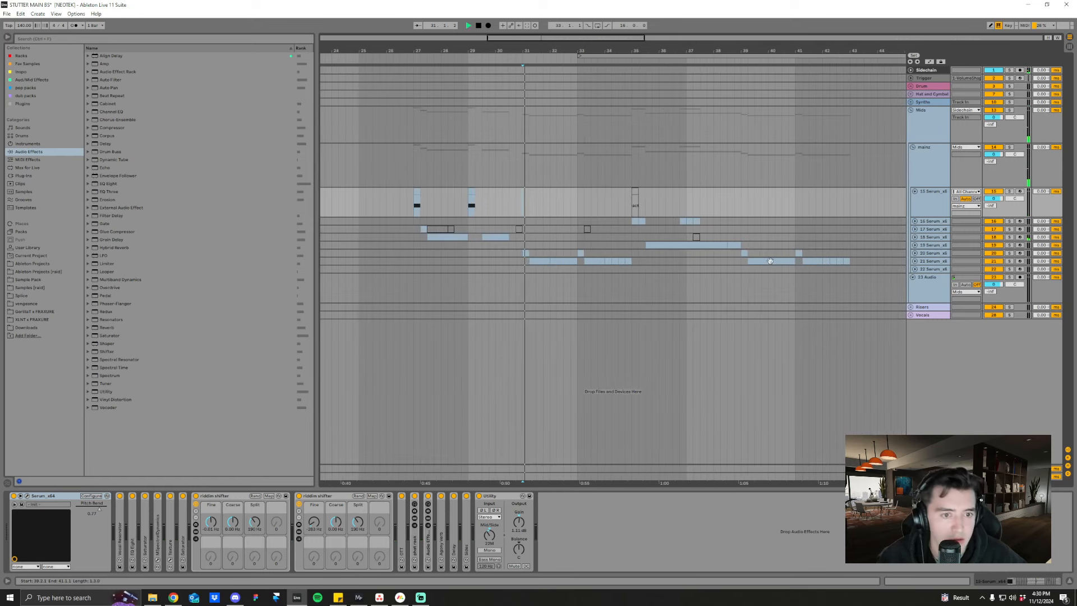
scroll(685, 96, "down", 2, "ctrl")
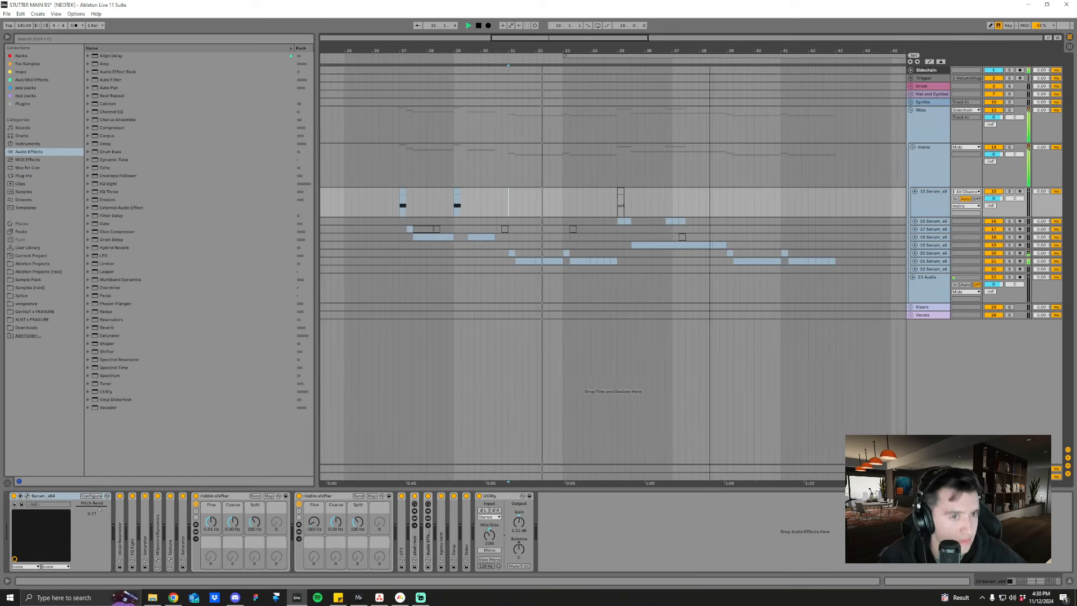
left_click(619, 60)
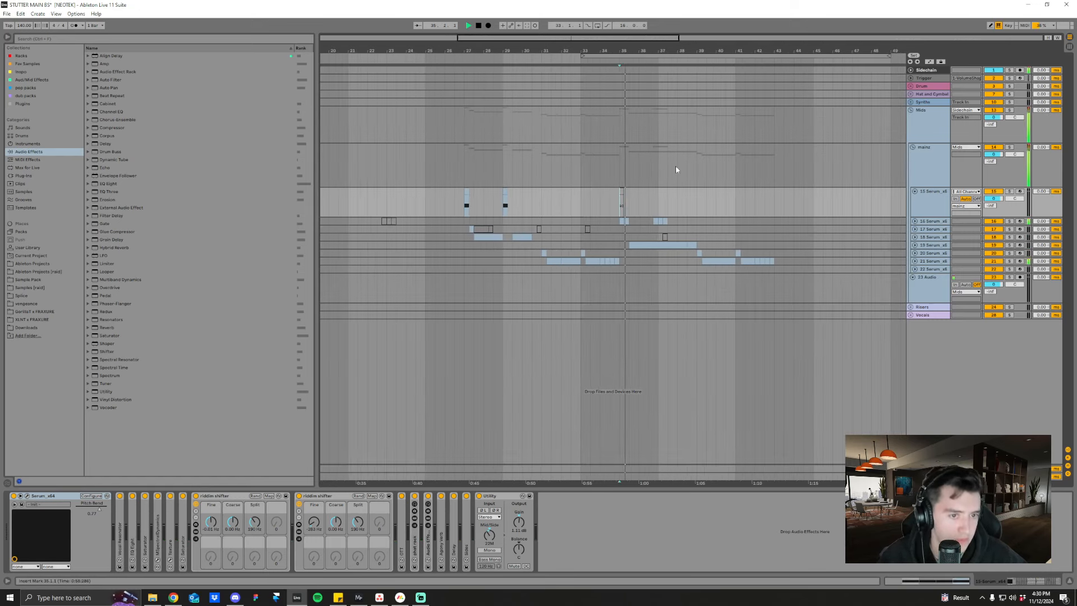
scroll(696, 95, "up", 2, "ctrl")
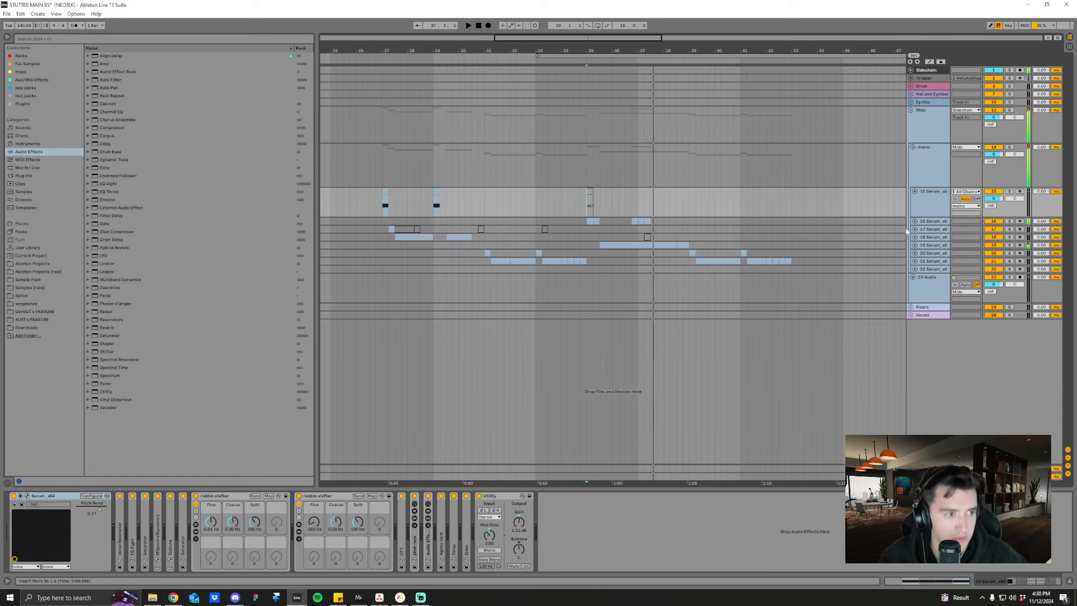
- Unfold the 16 Serum track to show its clips from bar 35 and bring the whole arrangement into view
left_click(920, 222)
left_click(914, 221)
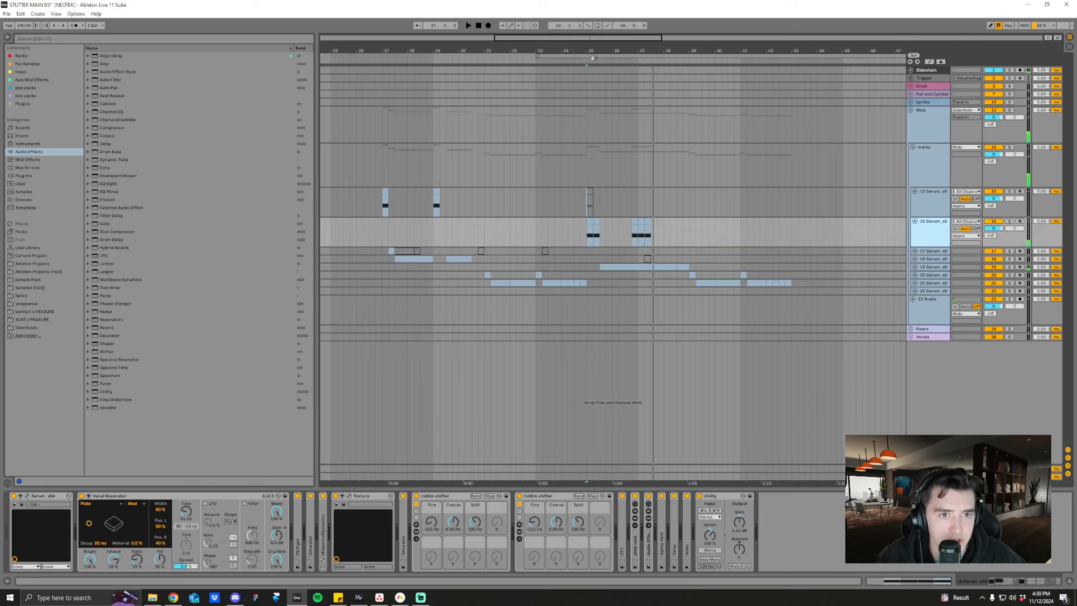
left_click_drag(594, 57, 593, 108)
left_click(571, 235)
left_click_drag(677, 54, 677, 7)
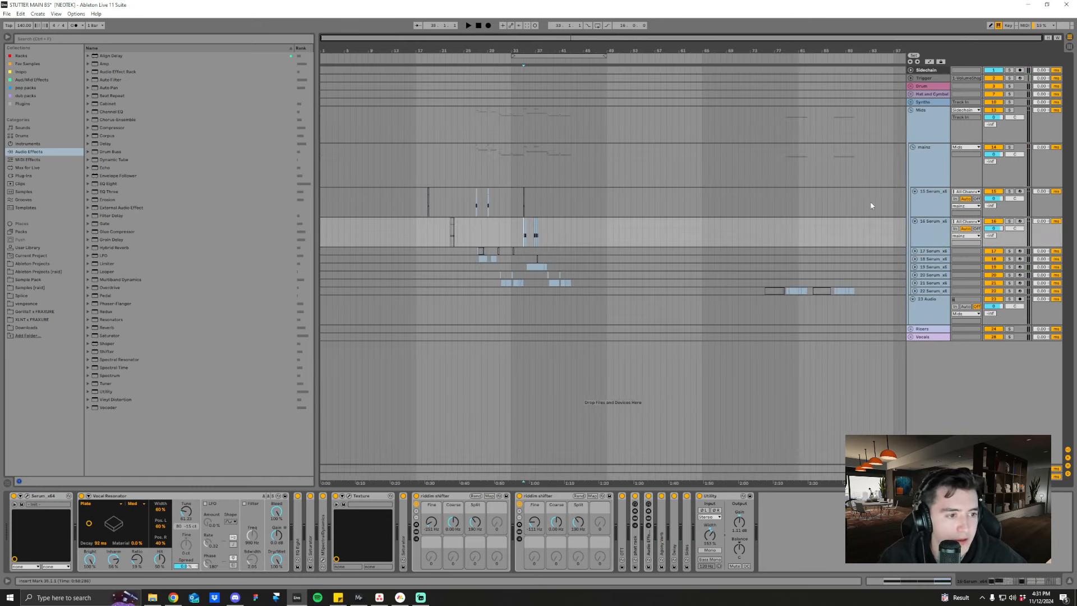
- Unfold the 22 Serum track and play its clips from bar 79
left_click(914, 291)
mouse_move(805, 50)
left_mouse_down()
mouse_move(615, 95)
mouse_move(780, 52)
left_mouse_up()
left_click(754, 304)
key("space")
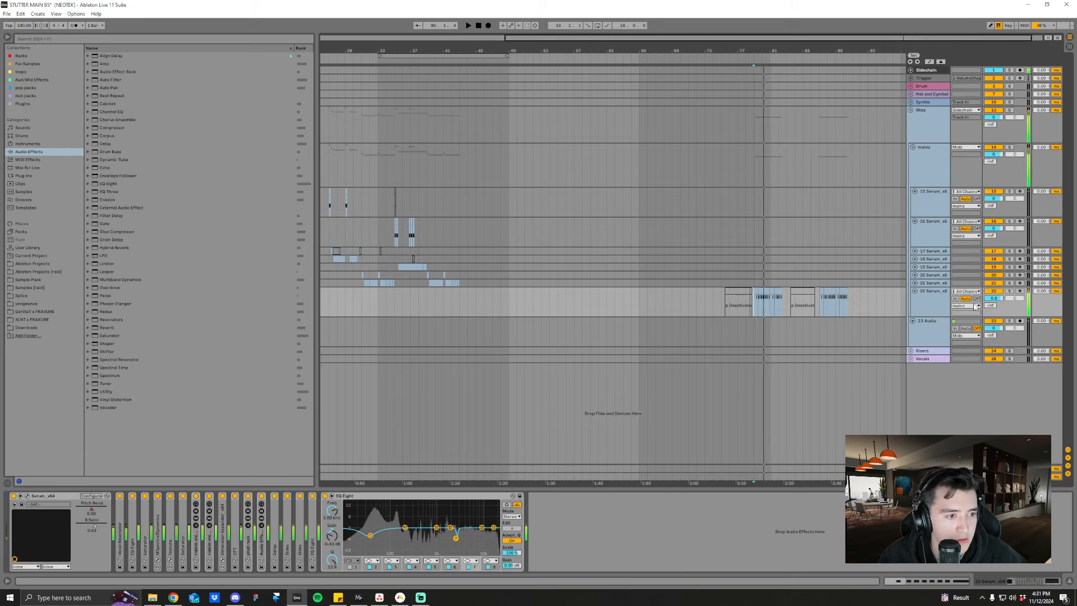
left_click_drag(779, 51, 804, 40)
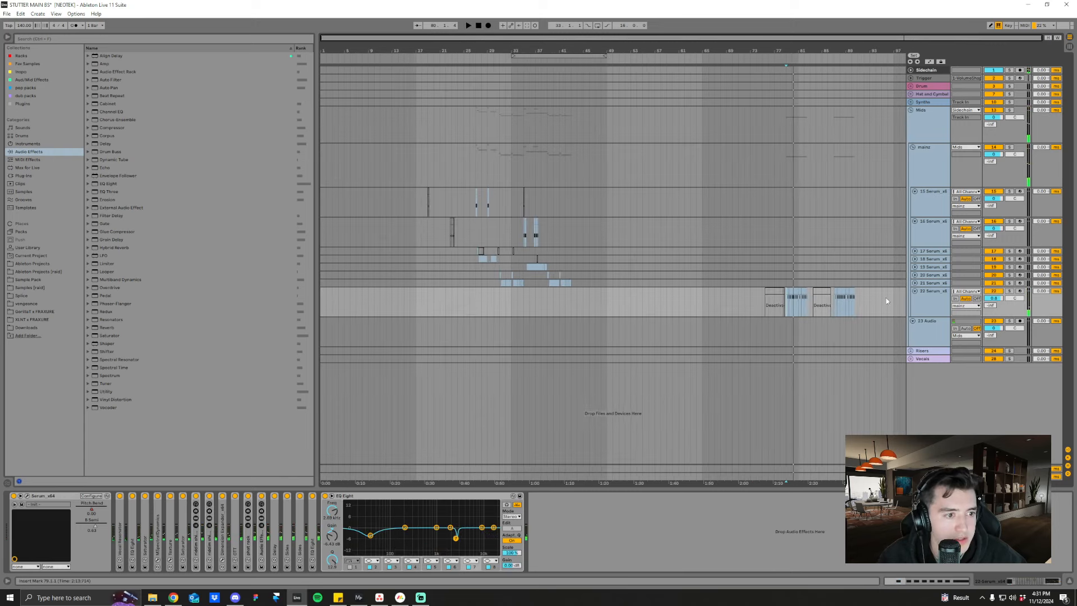
- Return to the 16 Serum track at bar 35 and open its Serum synth window
left_click_drag(480, 51, 602, 238)
left_click(562, 236)
left_click_drag(569, 50, 569, 84)
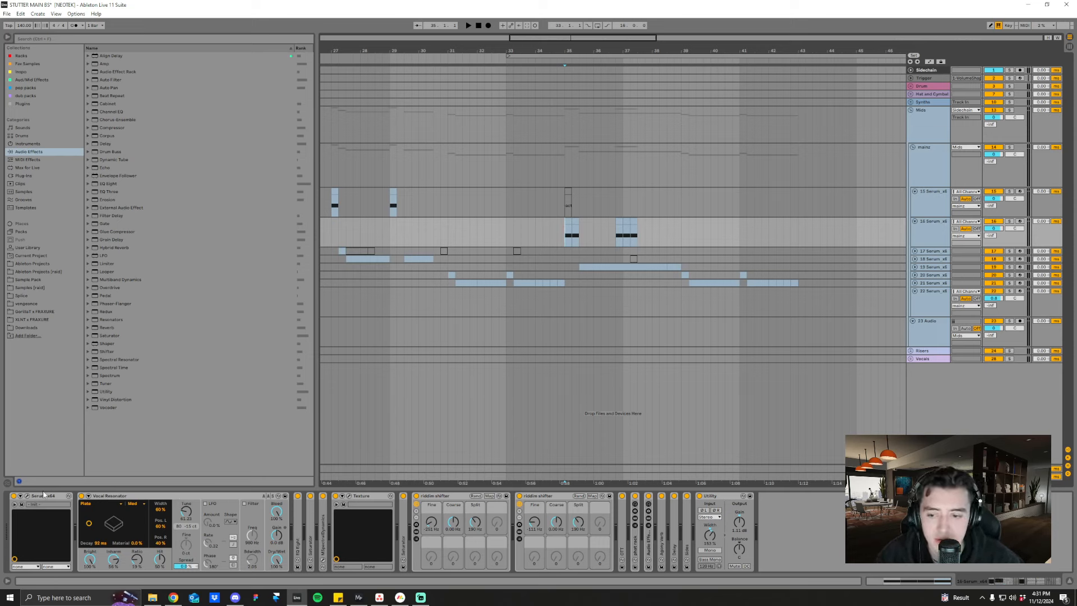
left_click(27, 495)
left_click_drag(472, 196, 414, 110)
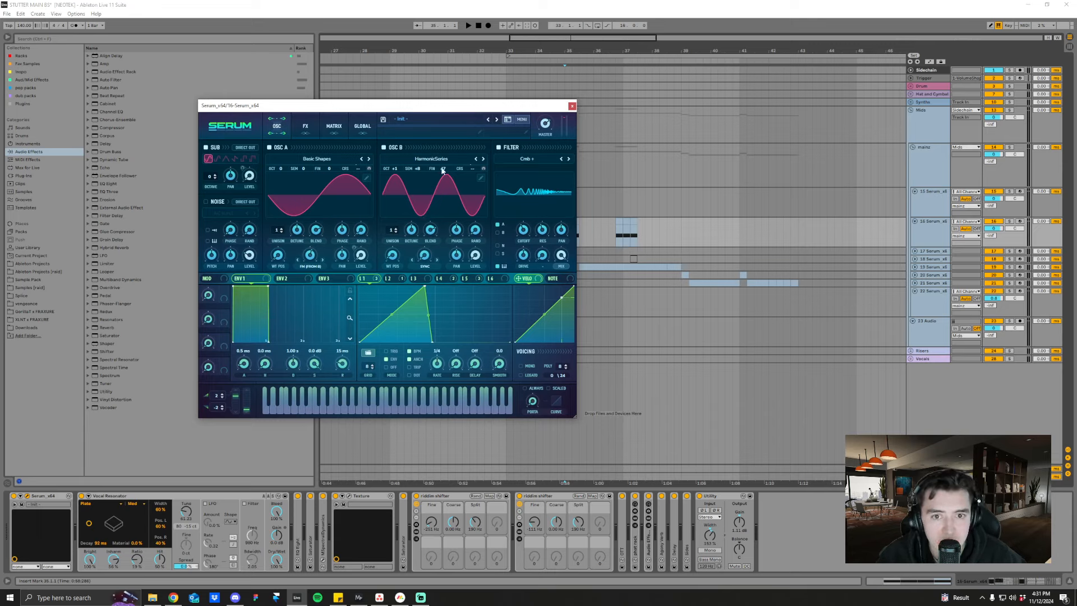
left_click_drag(456, 114, 460, 136)
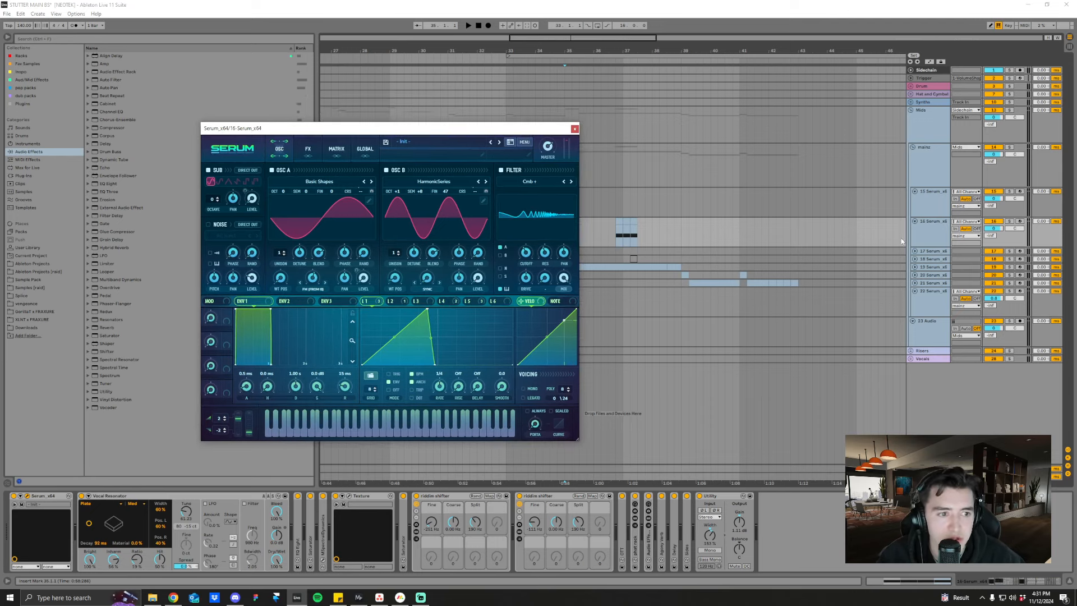
- Solo the 16 Serum track and play its clips from 36.4.1 with the effects after Serum bypassed
left_click(1008, 222)
key("space")
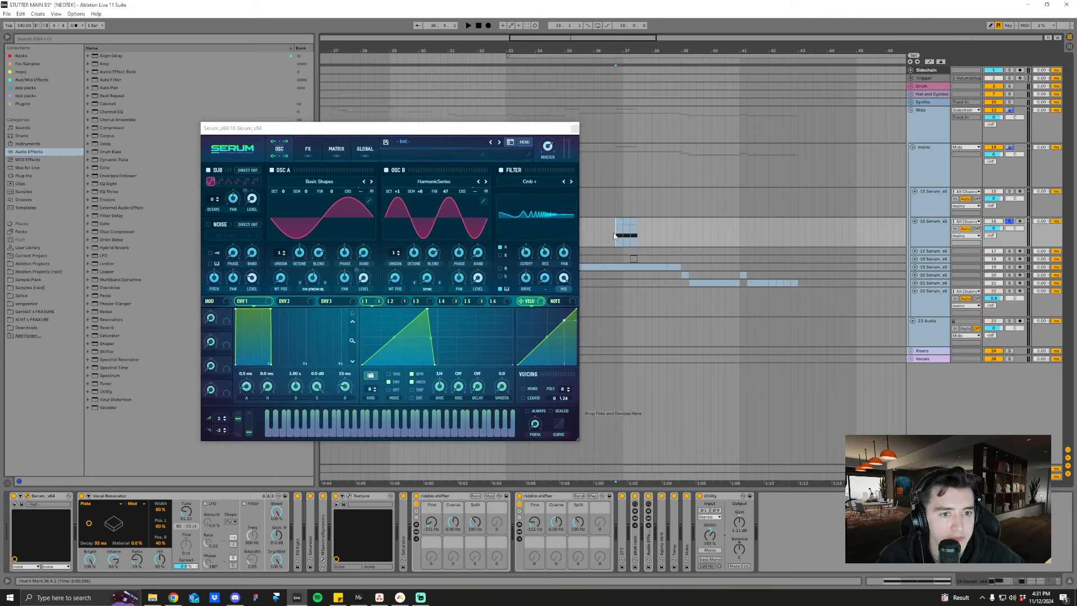
key("space")
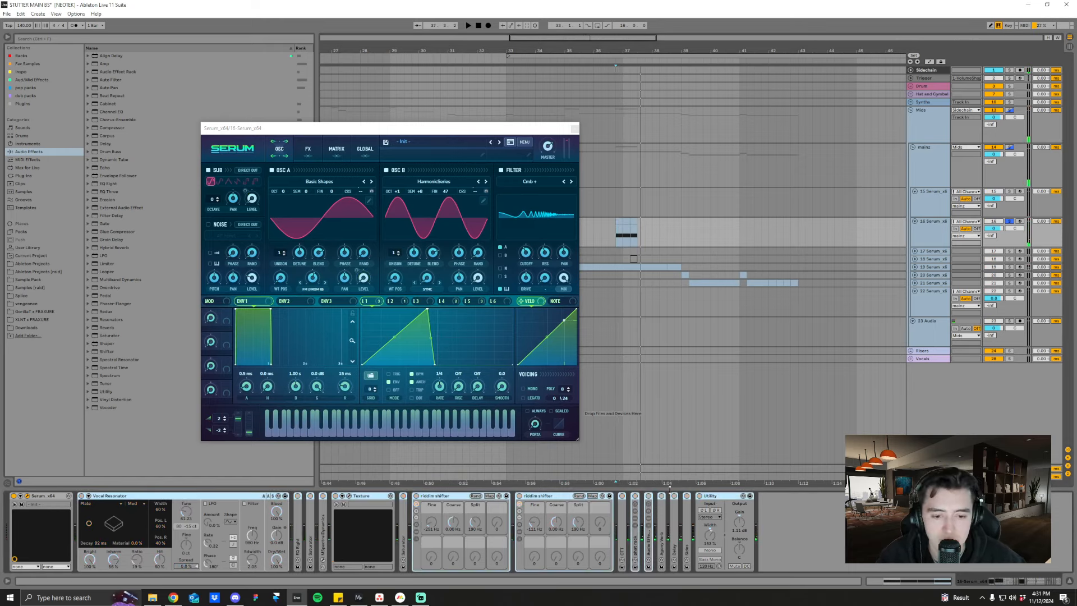
left_click_drag(451, 132, 495, 134)
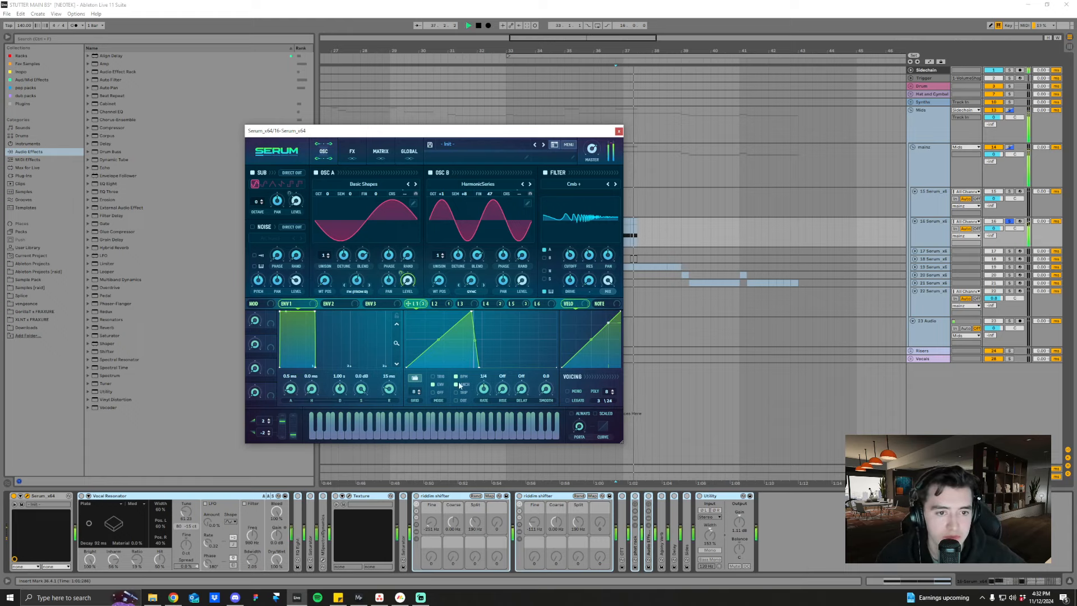
- Play the soloed clips from 36.4.1 while examining Serum's oscillators, filter and LFO 1
left_click_drag(591, 131, 496, 94)
scroll(580, 237, "up", 3)
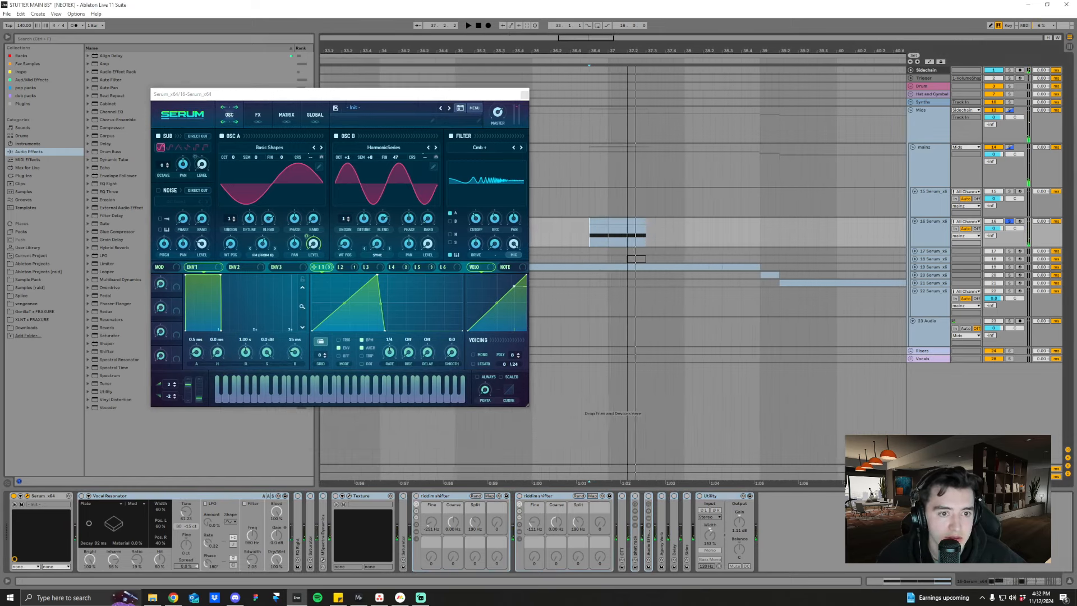
scroll(580, 236, "down", 3)
left_click_drag(463, 97, 484, 120)
key("space")
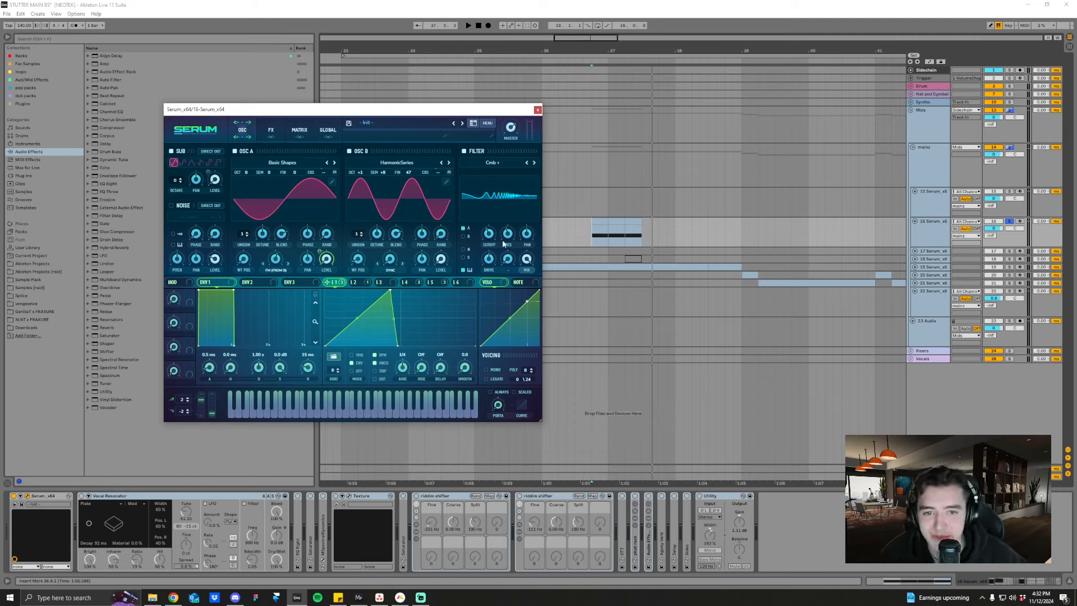
left_click_drag(451, 111, 456, 123)
key("space")
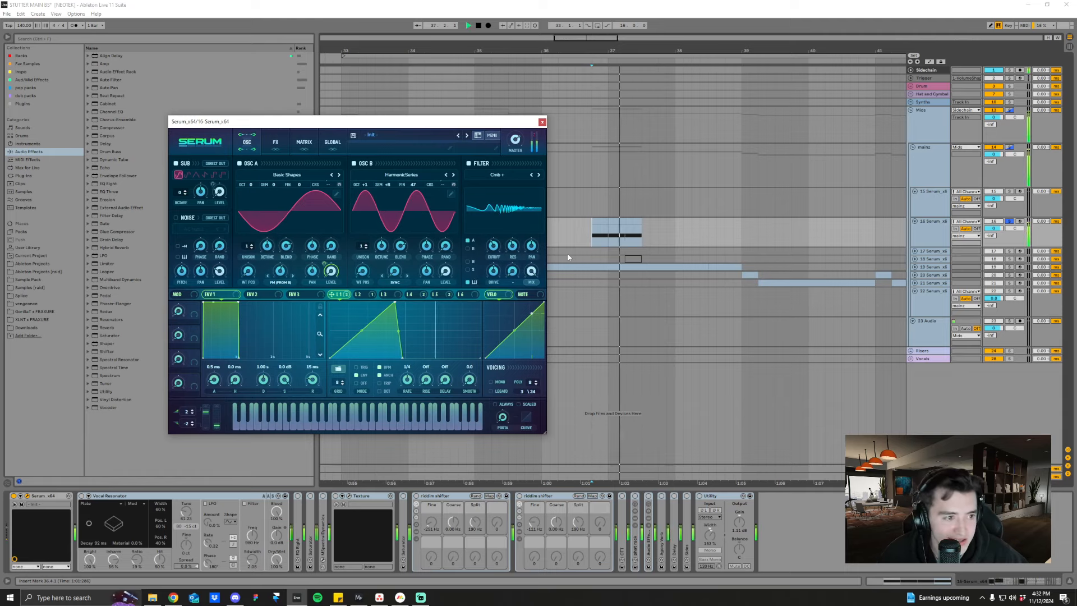
key("space")
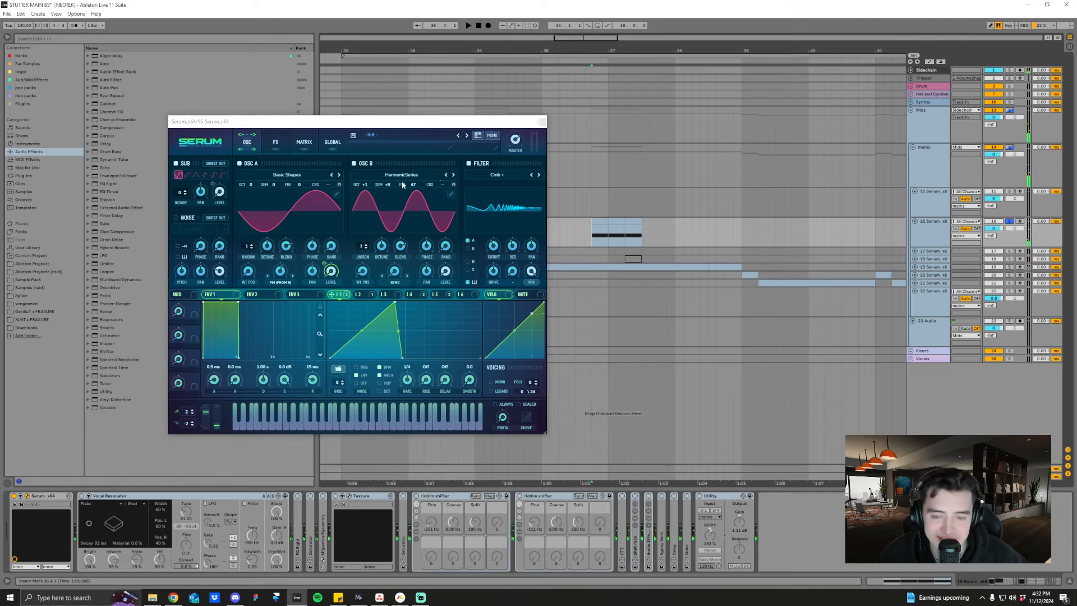
left_click_drag(347, 125, 379, 131)
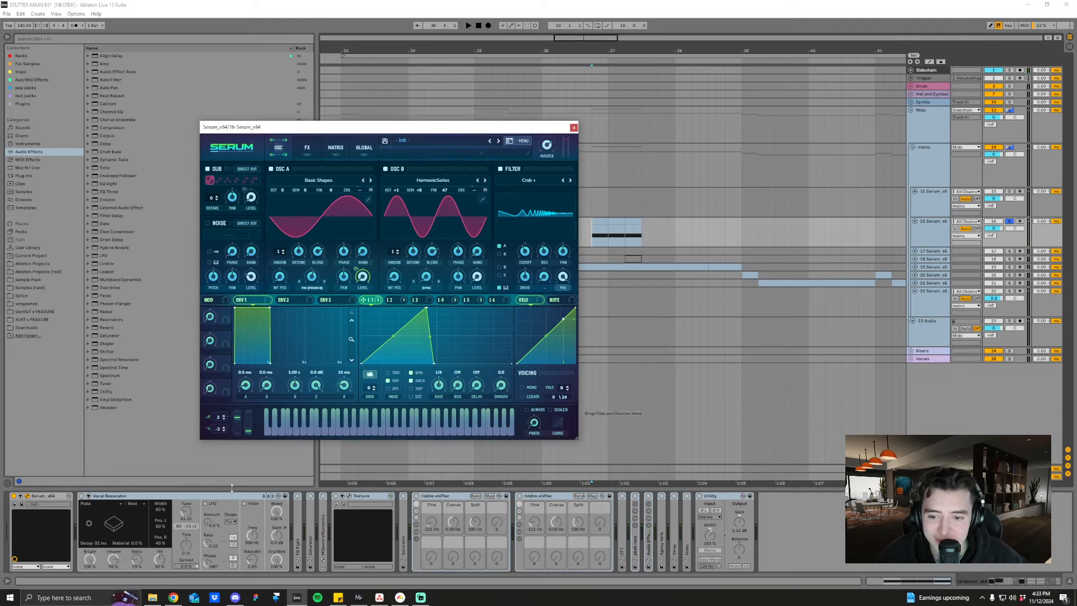
- Turn off Serum's Distortion, Phaser, Chorus and Flanger effects and play the clips with only Hyper/Dimension on
left_click(307, 146)
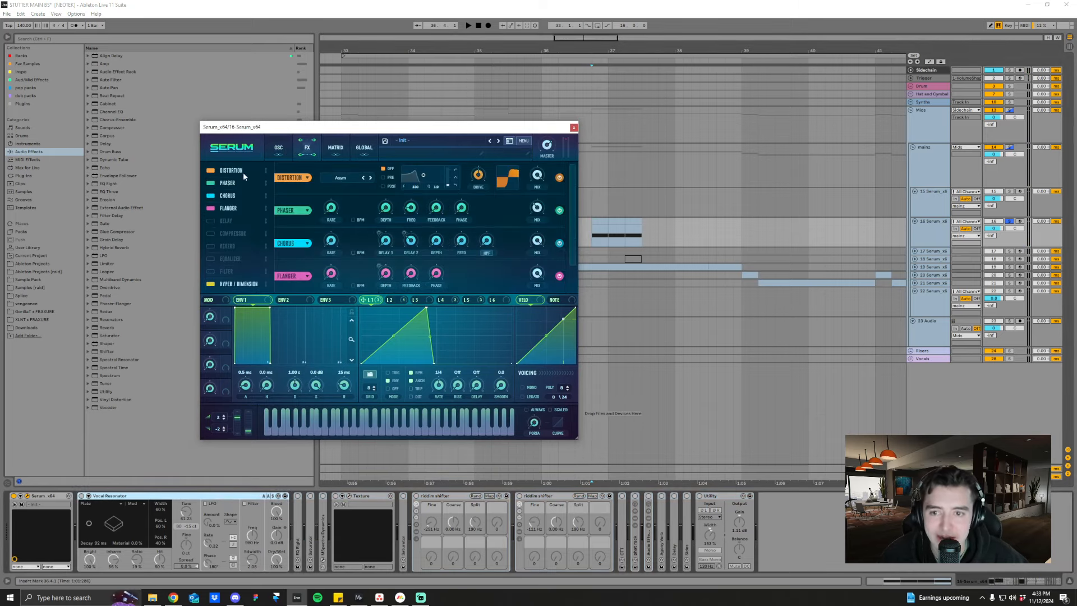
left_click_drag(509, 131, 486, 123)
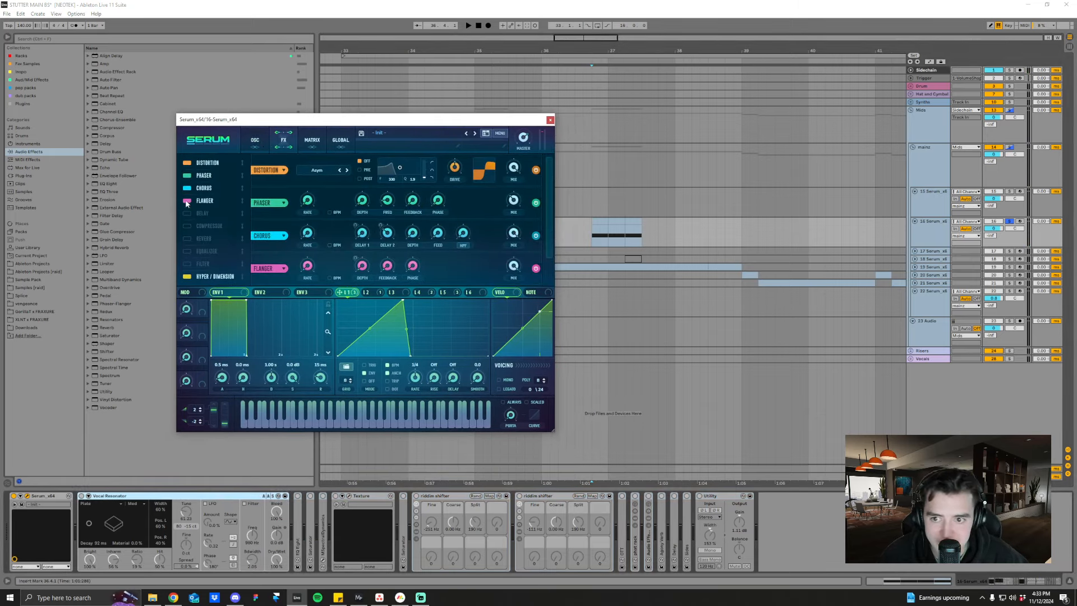
left_click(186, 201)
left_click(187, 188)
left_click(187, 175)
left_click(186, 162)
key("space")
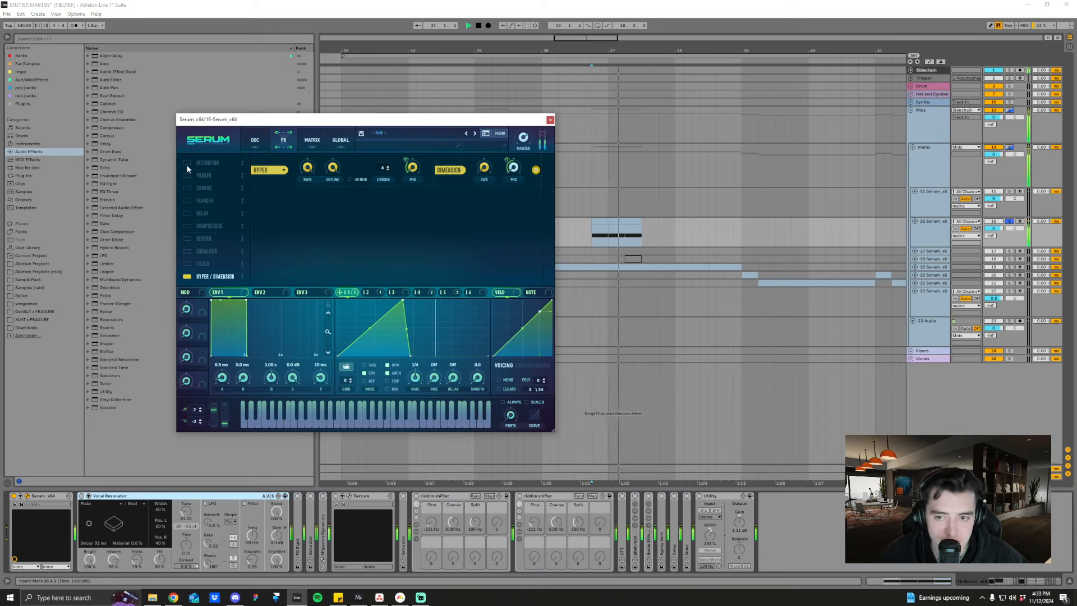
- Re-enable Serum's Distortion effect and play the clips to hear it
left_click(187, 163)
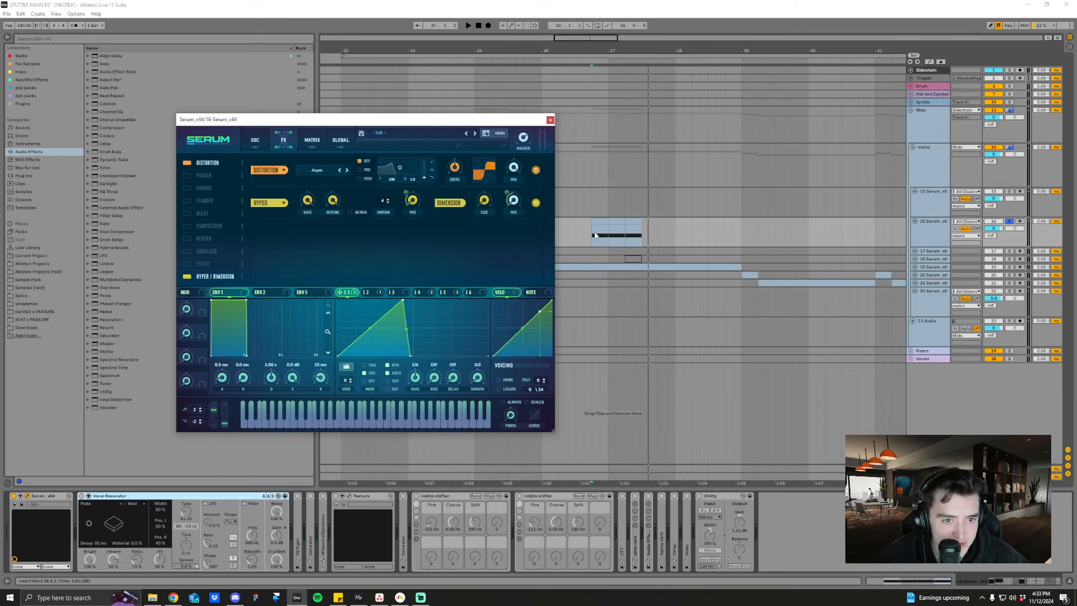
key("space")
key("space")
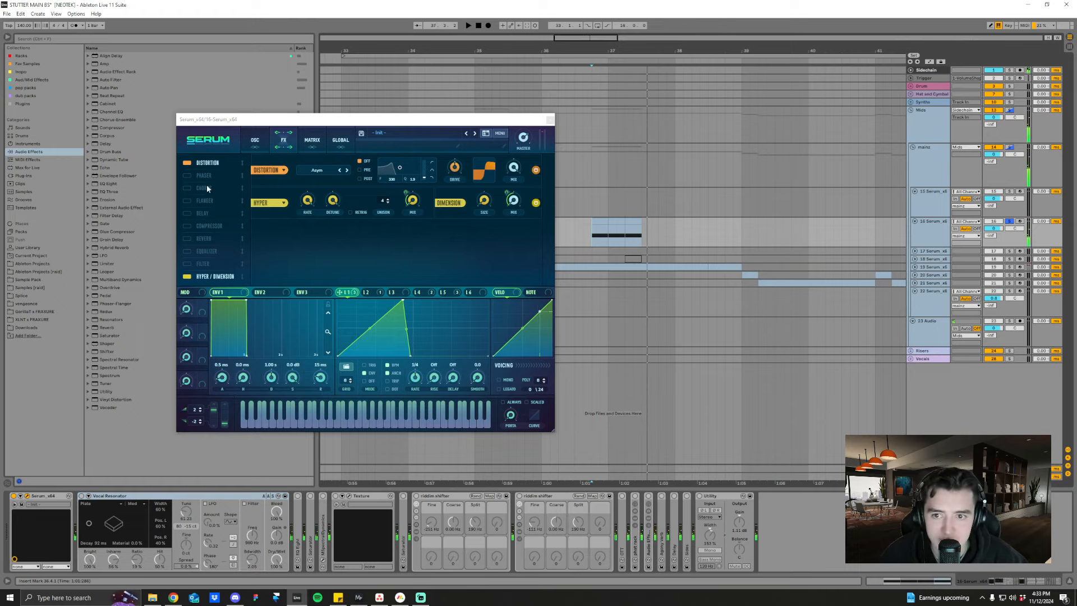
- Switch Serum's filter off and back on, playing the clips each time to compare the sound
left_click(255, 140)
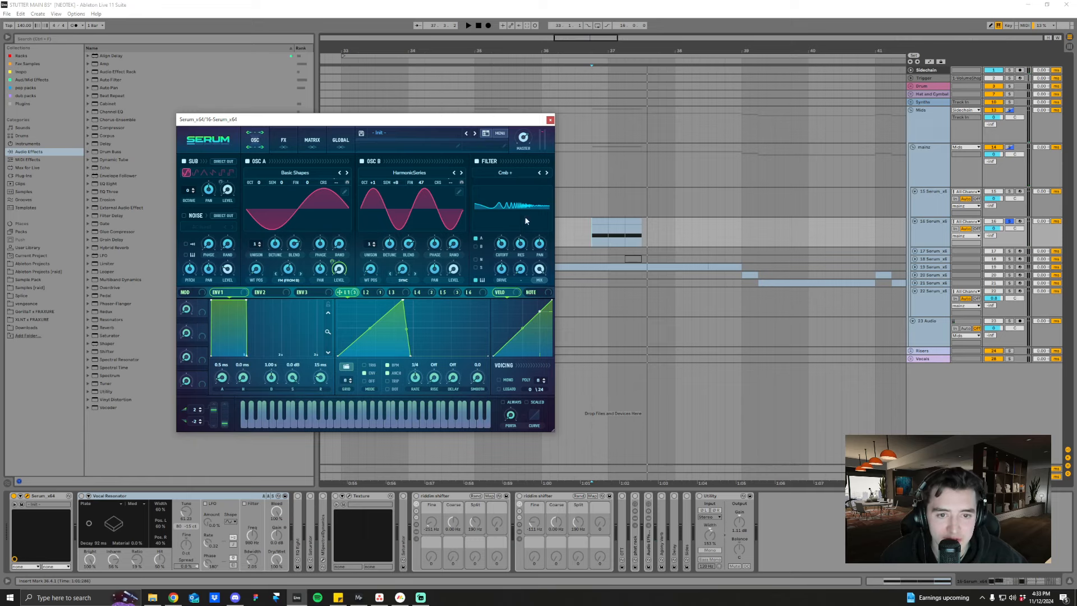
left_click(476, 162)
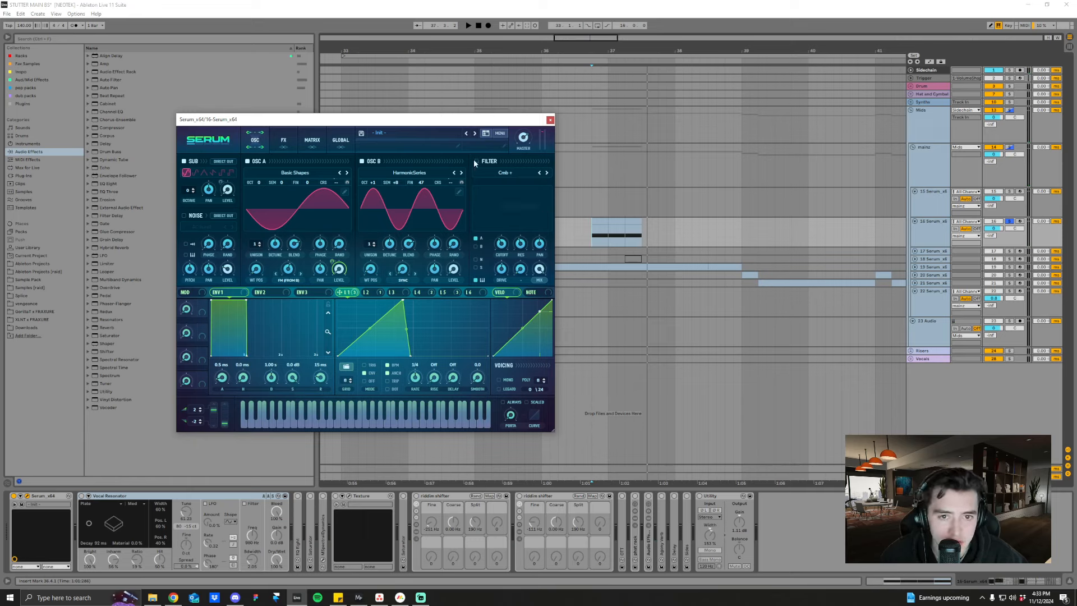
key("space")
left_click(476, 162)
key("space")
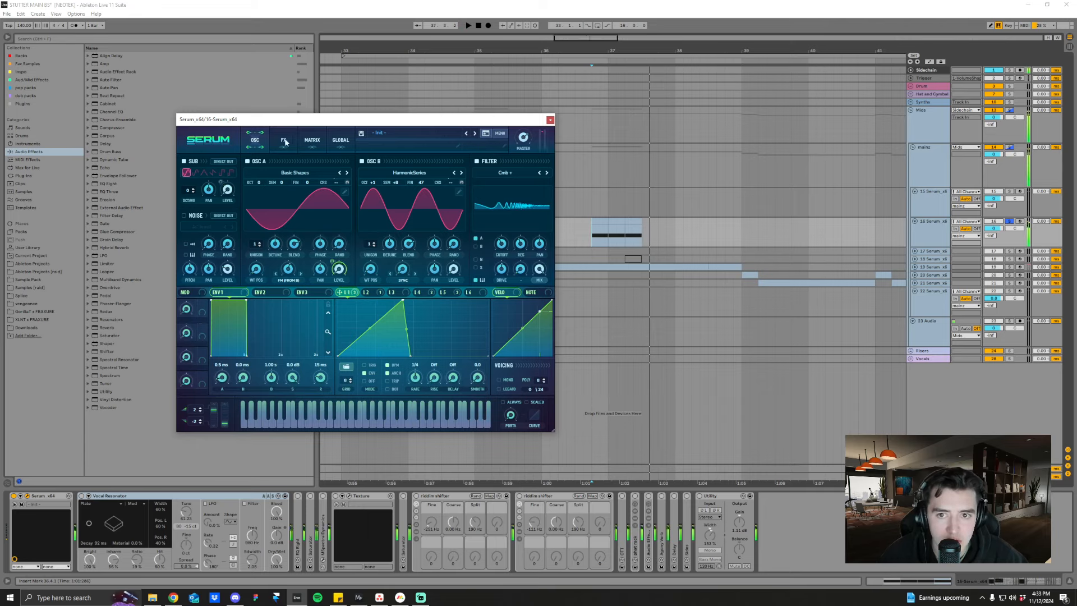
- Re-enable Serum's Phaser and Chorus effects one at a time, playing the clips after each
left_click(283, 140)
left_click(196, 175)
key("space")
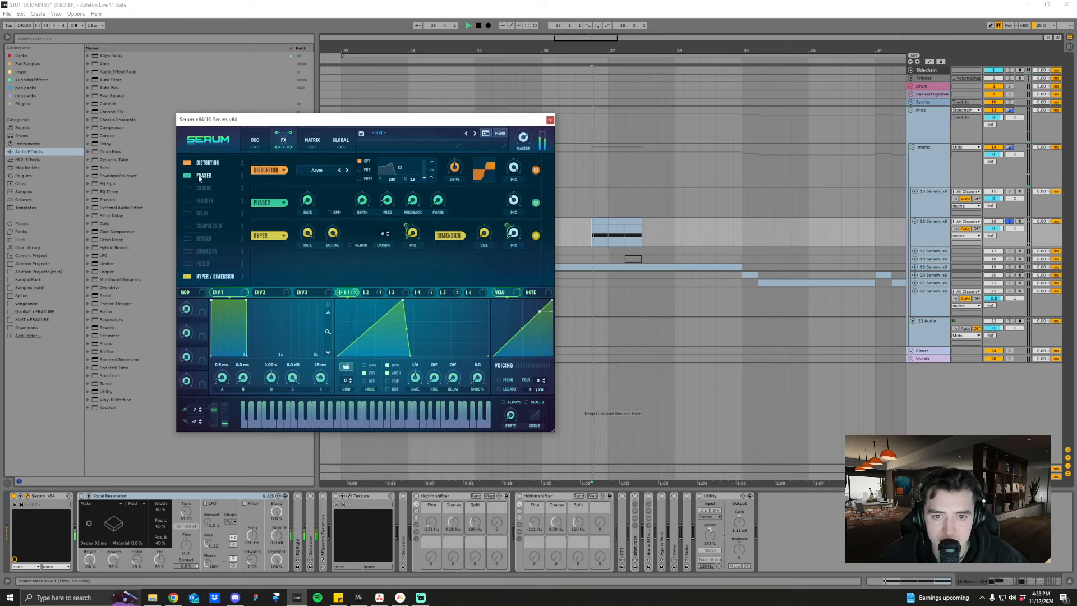
key("space")
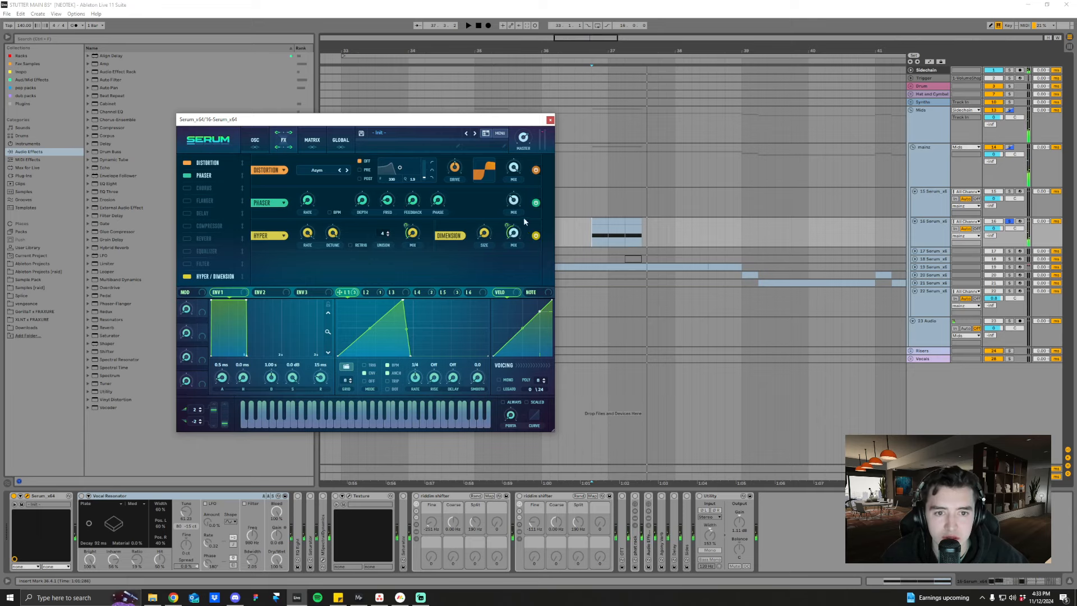
left_click(188, 189)
key("space")
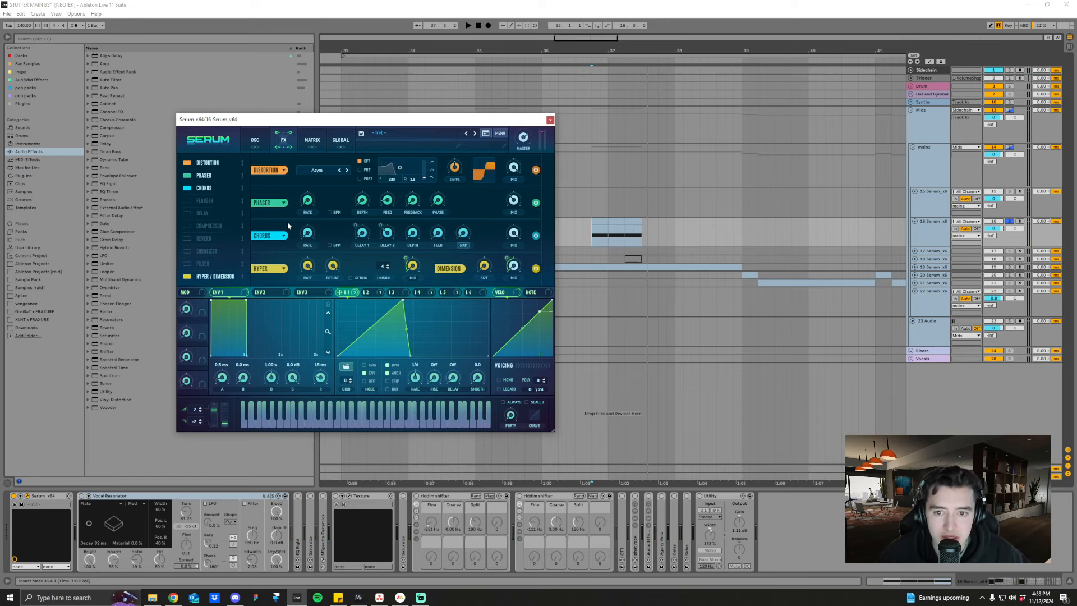
- Examine the shapes of LFO 2, LFO 4 and LFO 5 and play the clips again
left_click(372, 292)
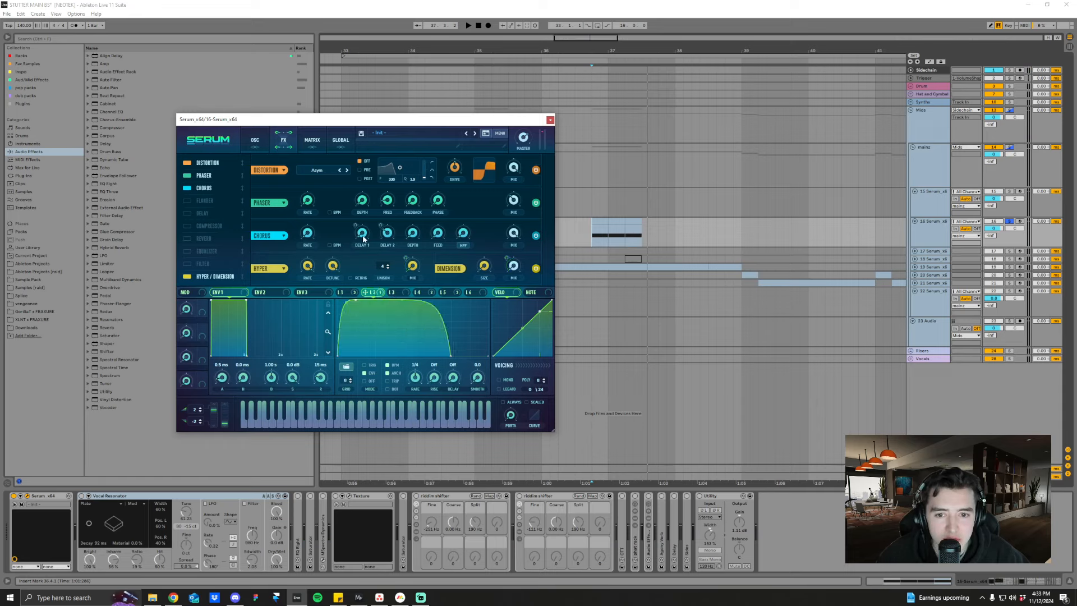
left_click(417, 292)
left_click(445, 292)
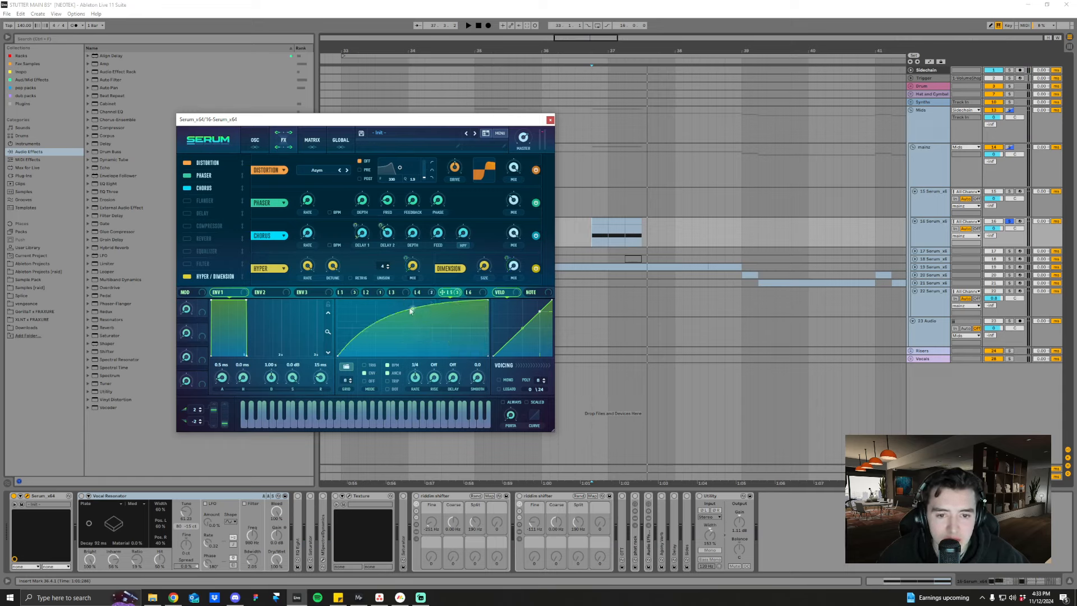
key("space")
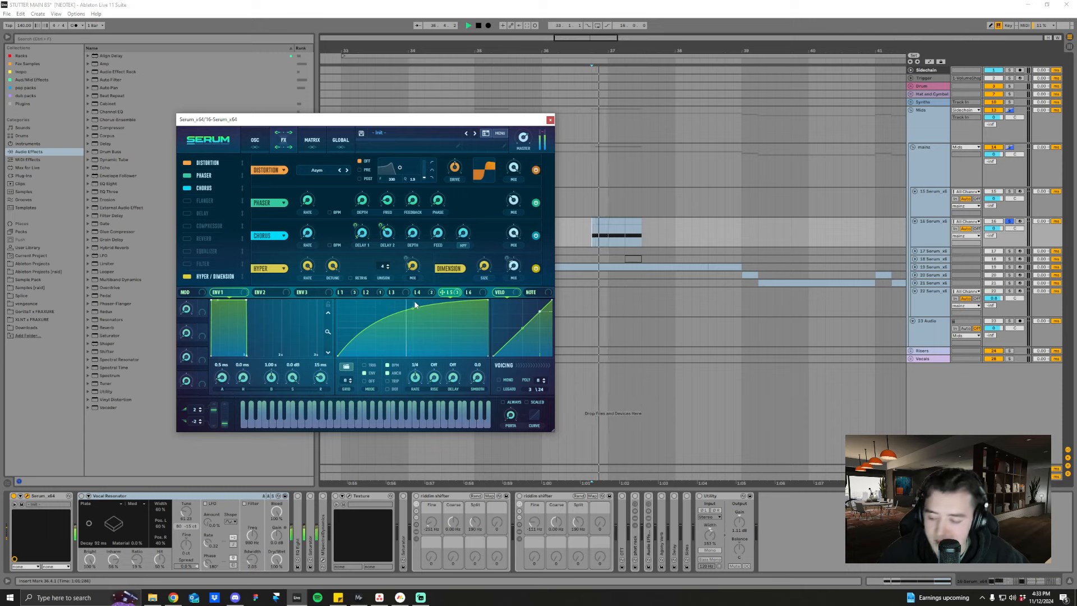
key("space")
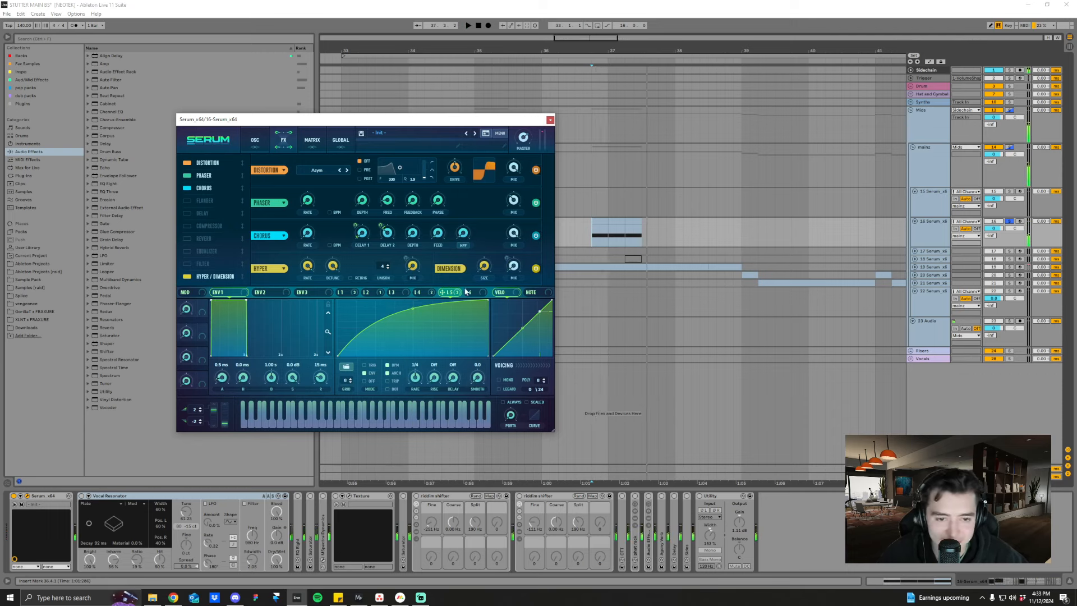
- Check the modulation assignments on Serum's Hyper and Chorus controls and play the clips again
right_click(415, 269)
right_click(408, 235)
right_click(388, 233)
left_click(521, 252)
key("space")
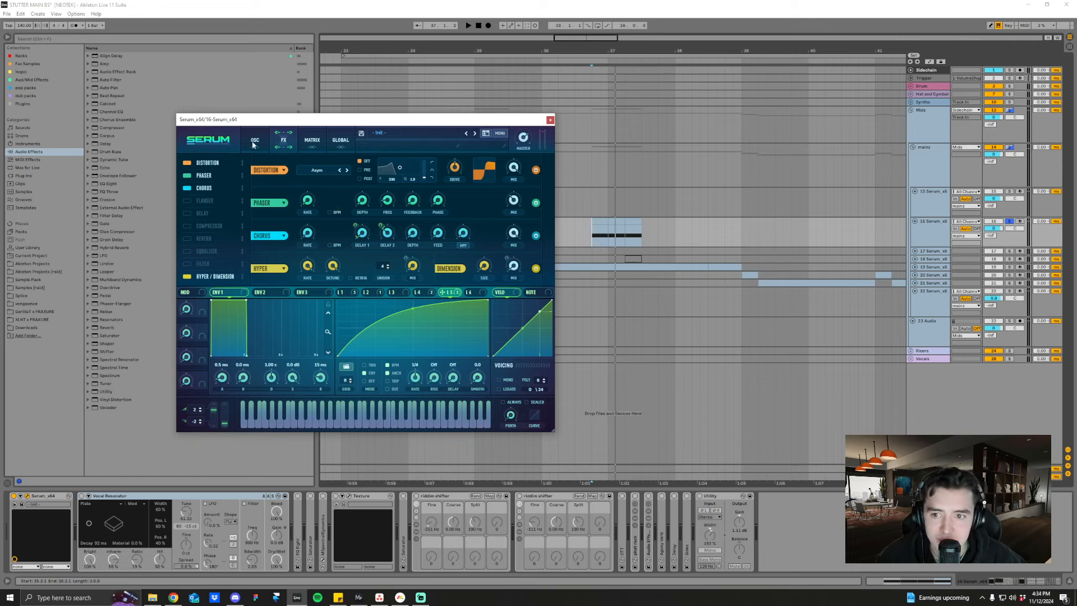
- Re-enable Serum's Flanger effect, revisit the oscillator and effects pages, and close the Serum window
left_click(205, 200)
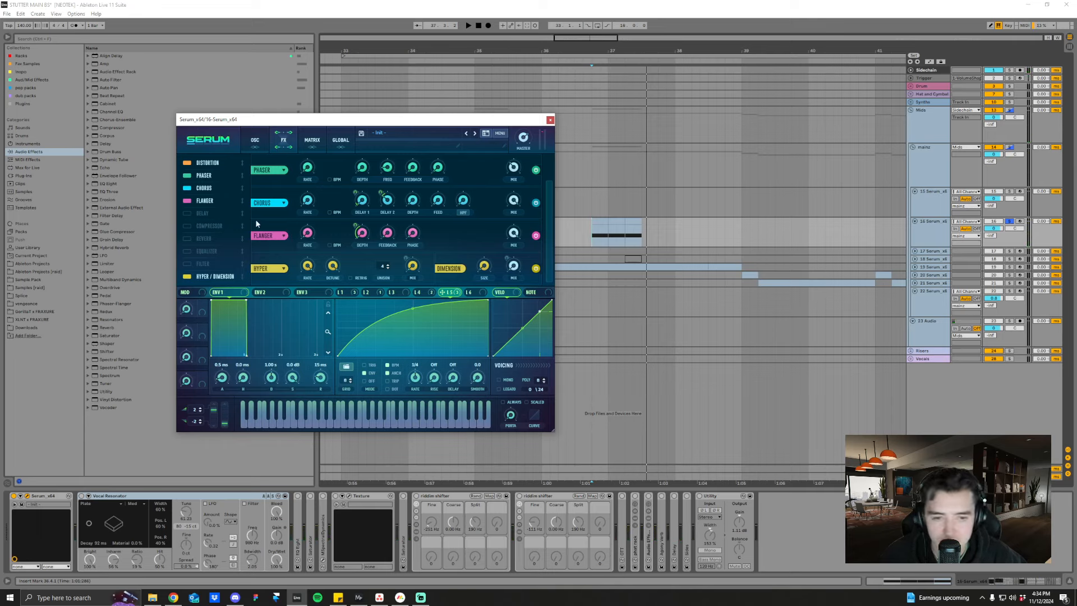
left_click(255, 140)
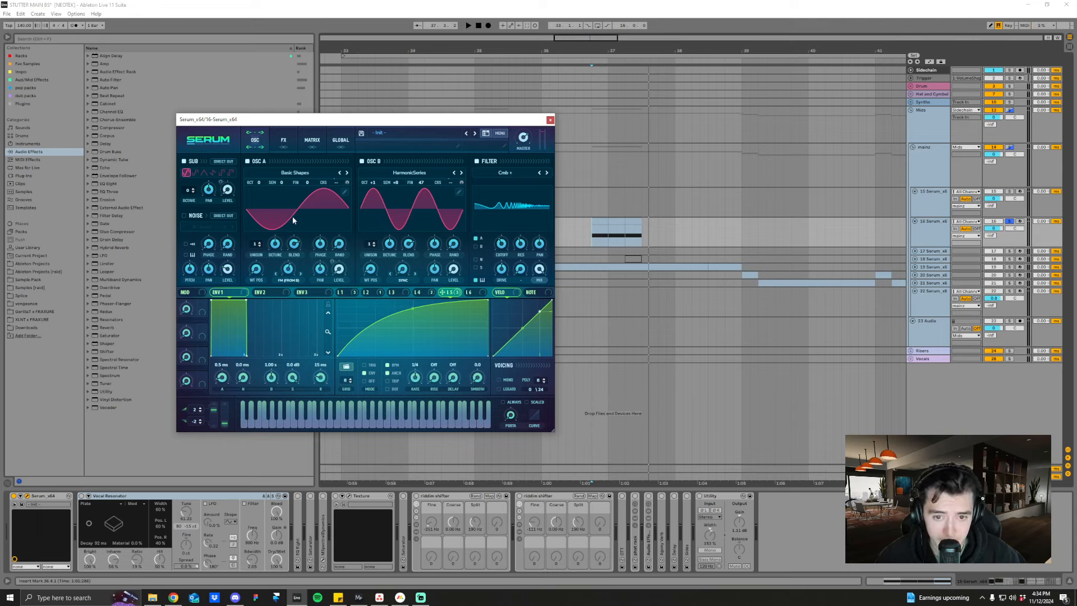
left_click(283, 141)
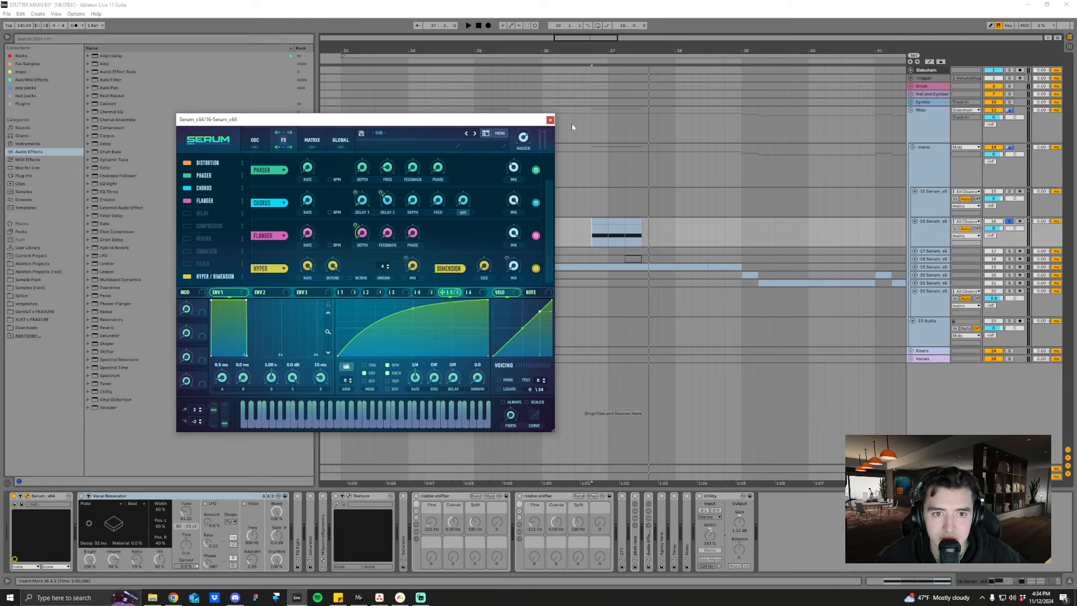
left_click(549, 120)
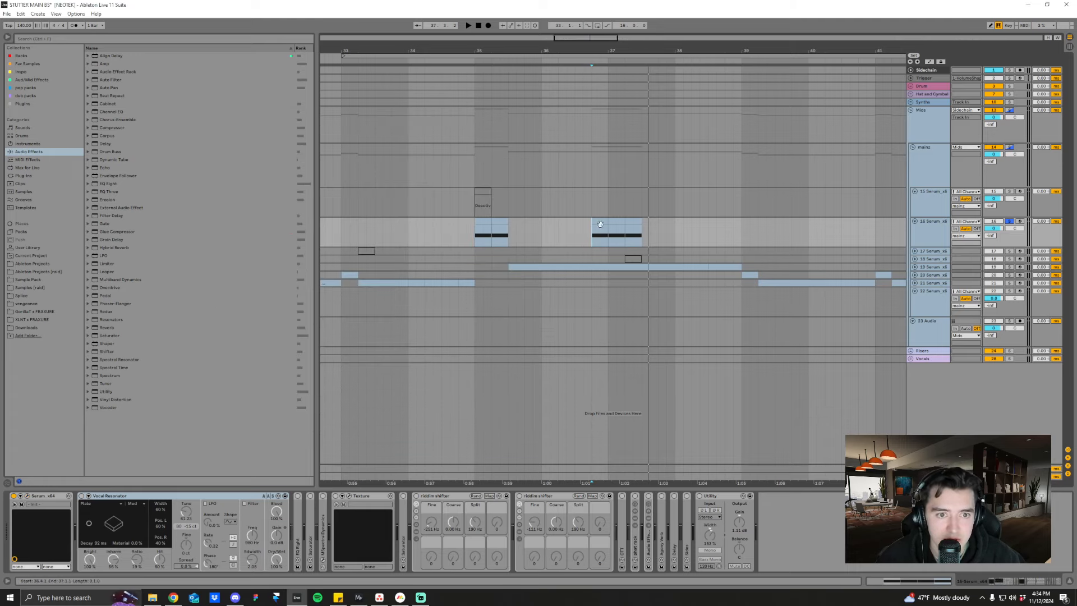
- Switch on the Vocal Resonator and compare the clips with it on and off, leaving it on
left_click(123, 498)
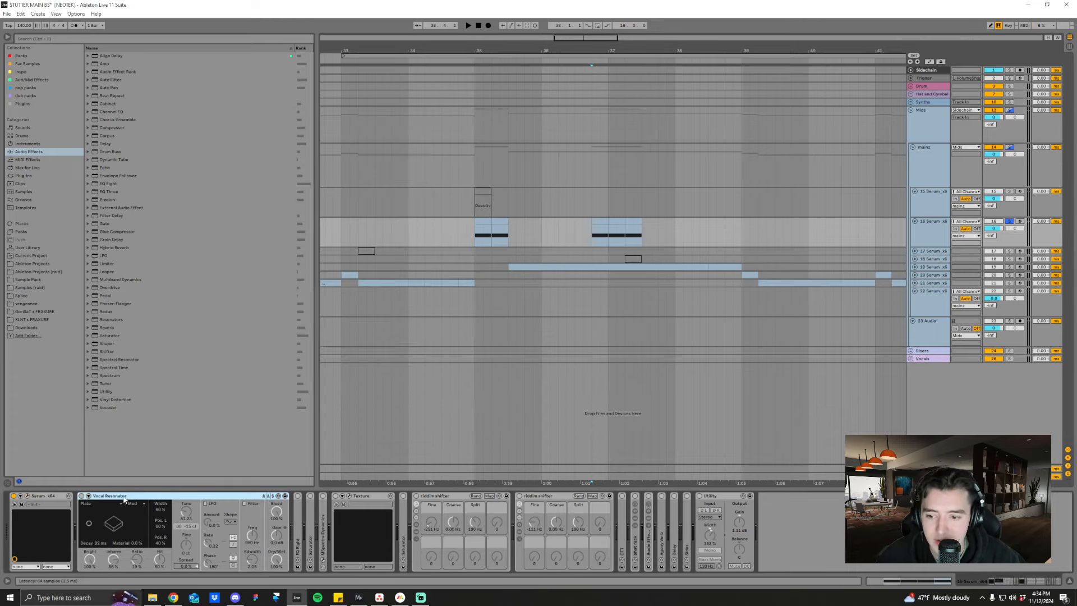
left_click(82, 496)
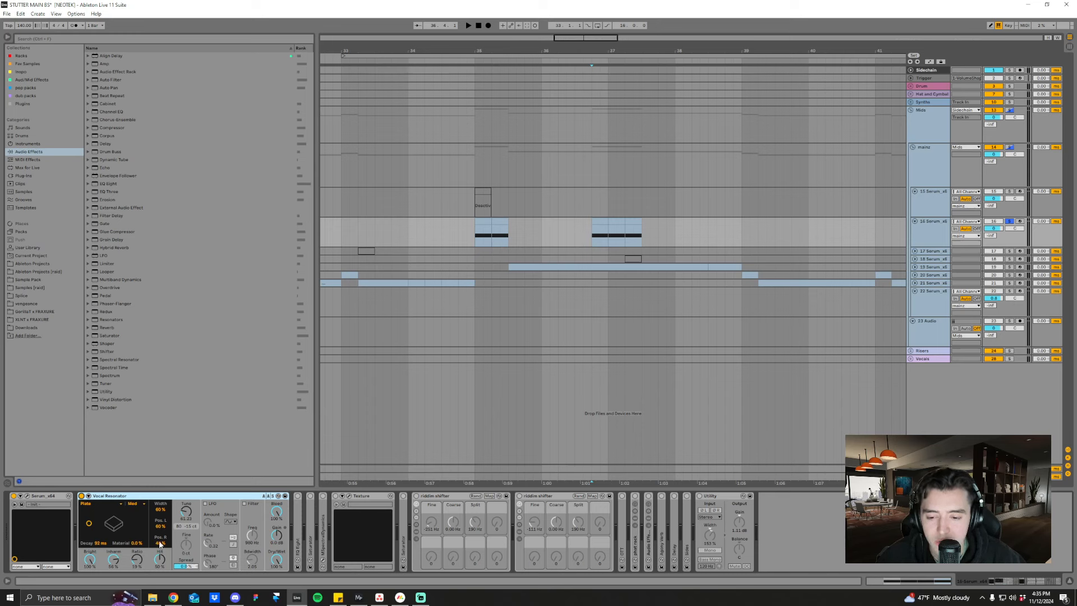
key("space")
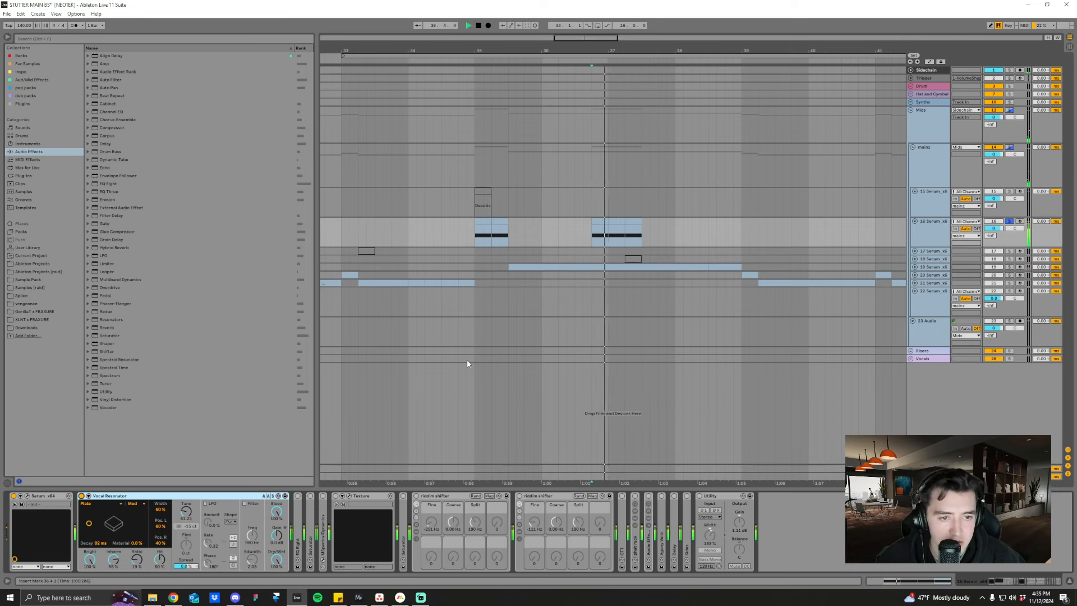
left_click(81, 496)
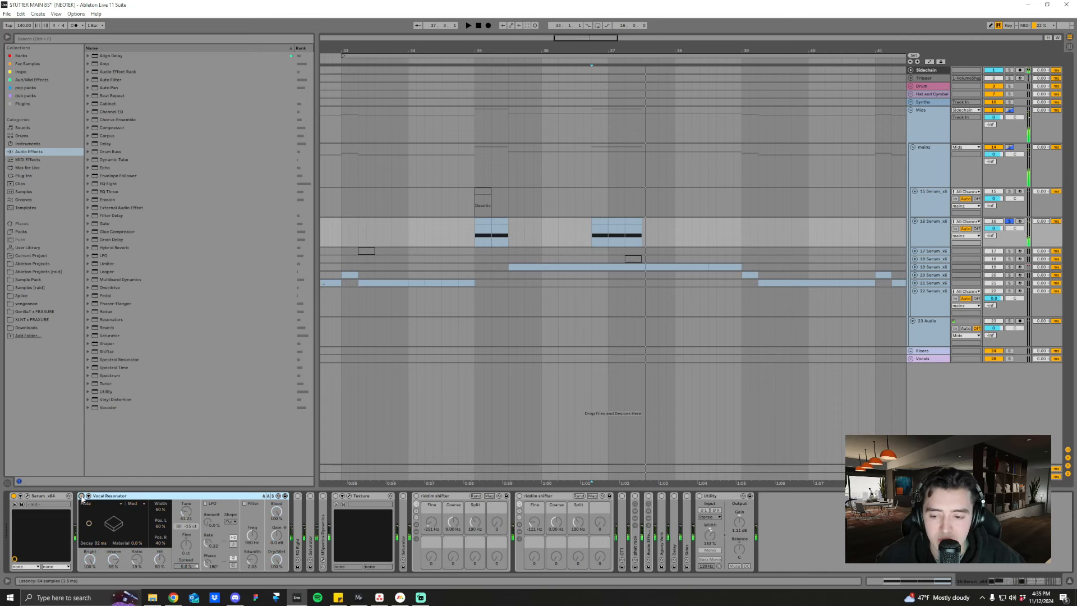
left_click(81, 496)
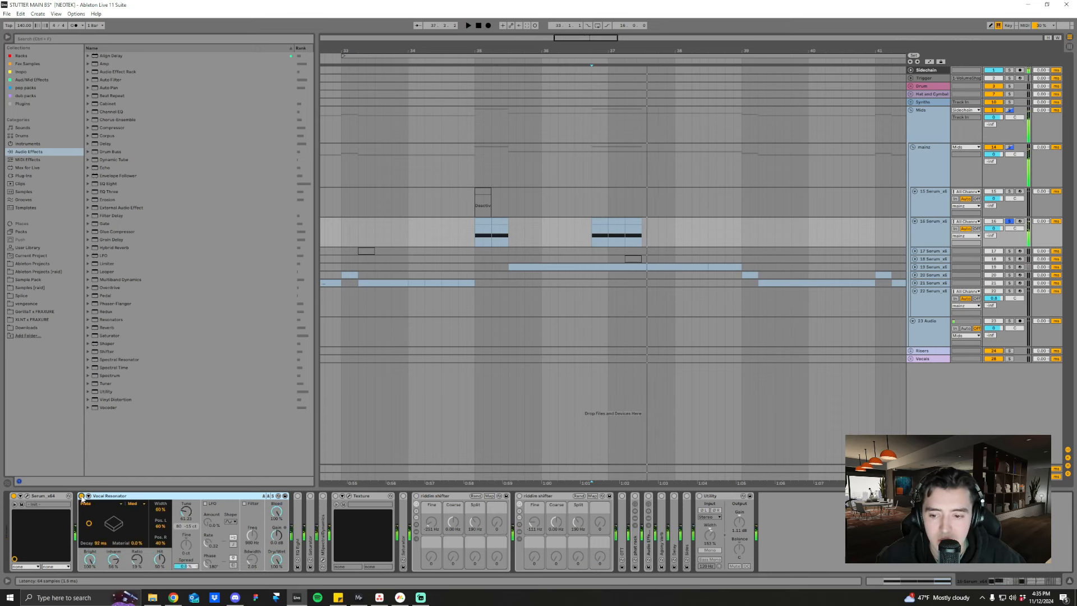
- Enable and unfold the EQ Eight and the Saturator following the Vocal Resonator, playing the clips with them active
double_click(298, 498)
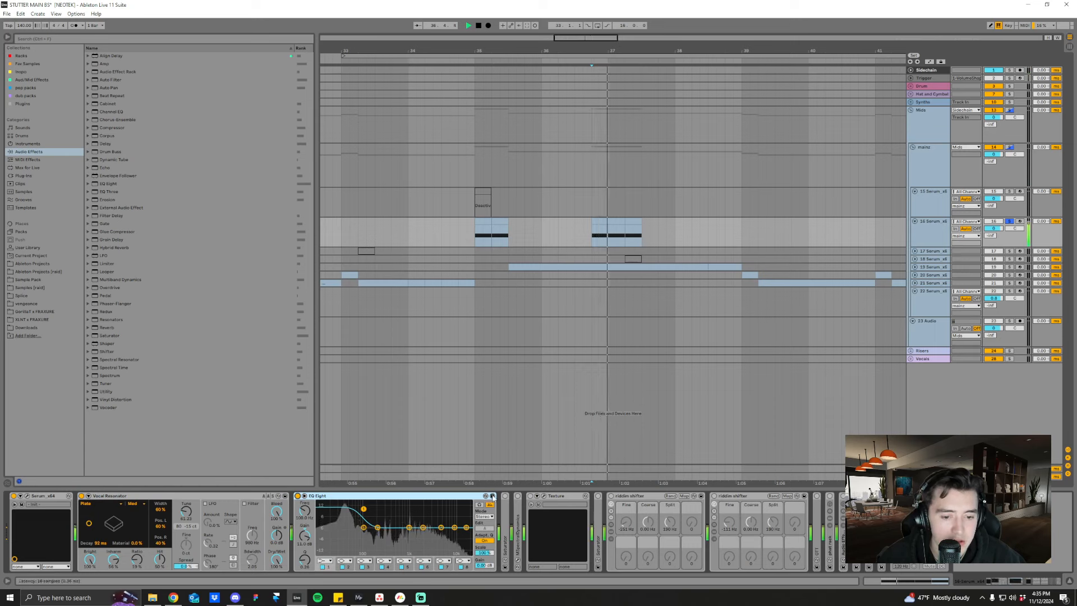
double_click(505, 506)
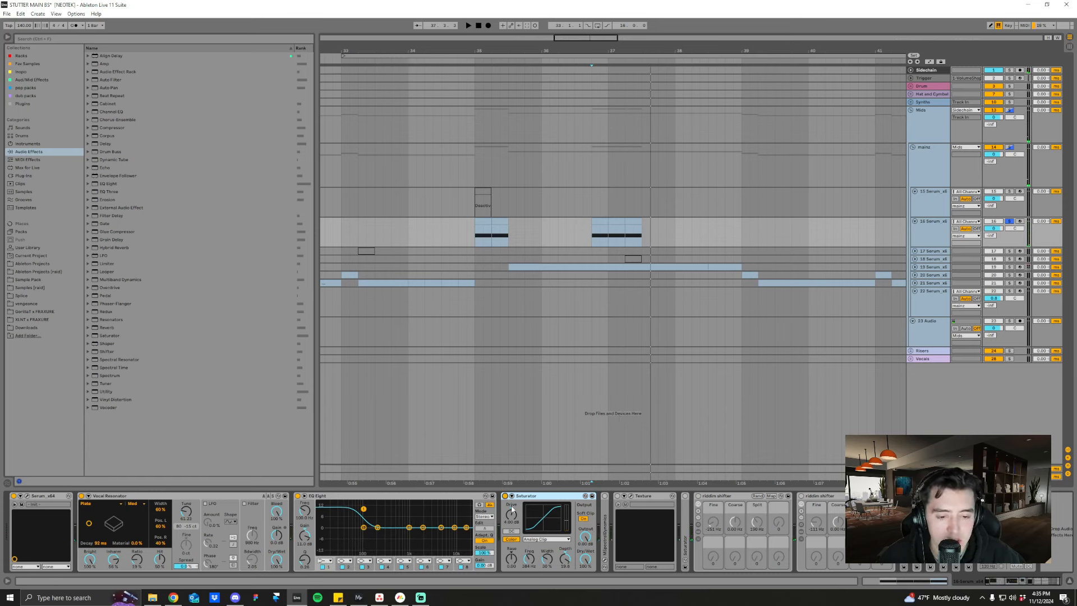
key("space")
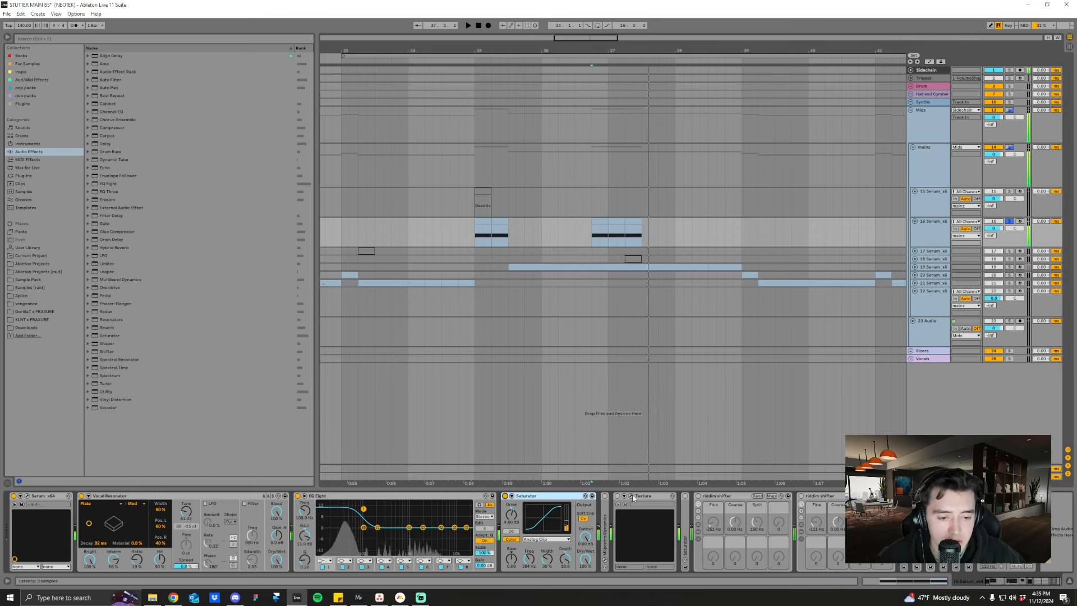
- Enable and unfold MSpectralDynamics and play the clips through it
left_click(605, 497)
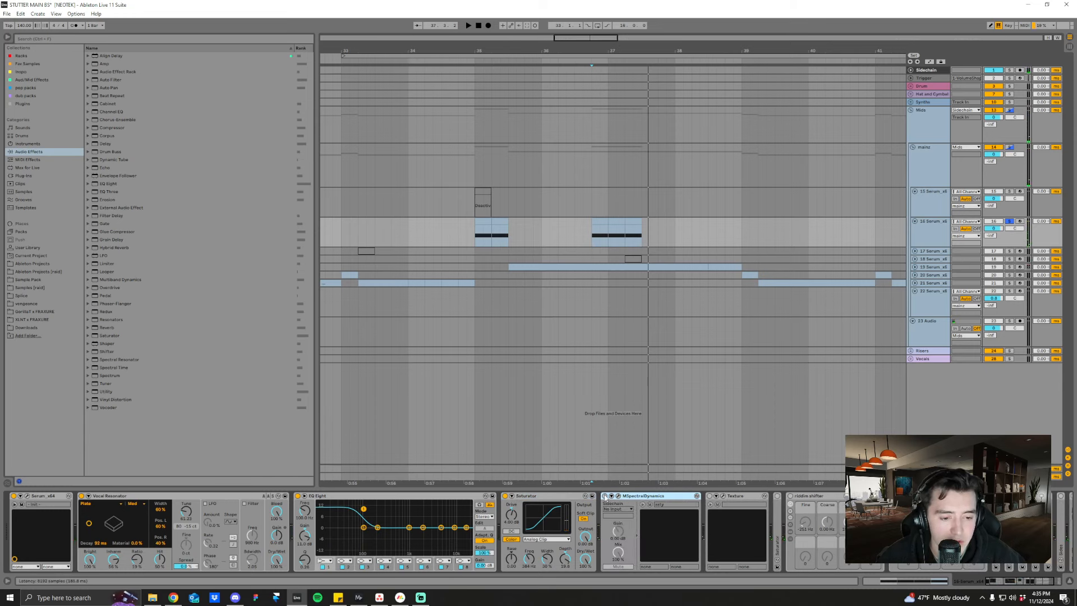
key("space")
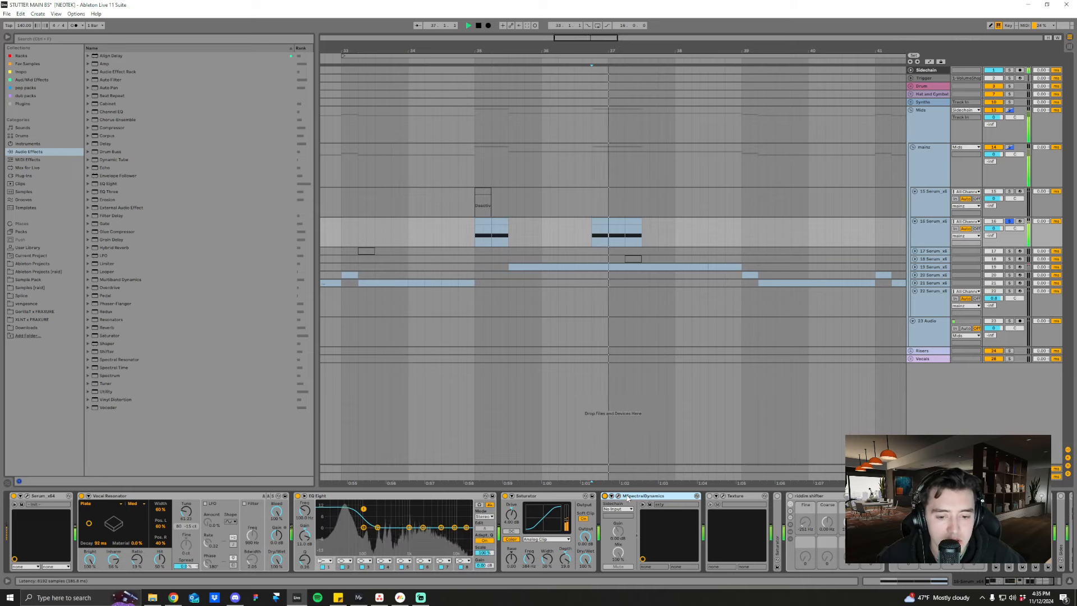
key("space")
- Examine the MSpectralDynamics gate settings in both its easy and edit views while playing the clips, and close its window
left_click(619, 496)
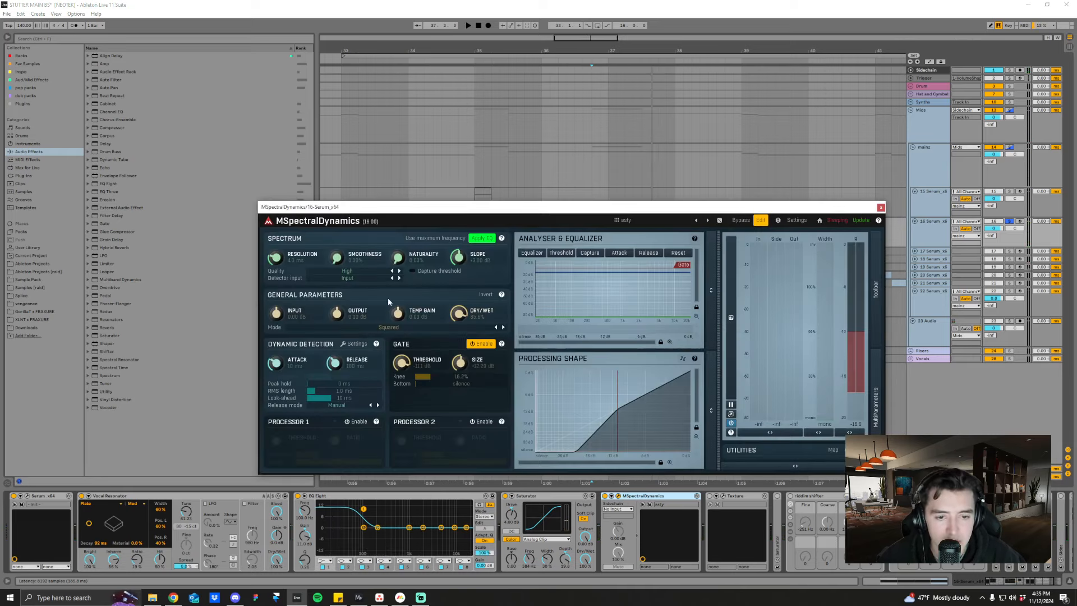
left_click(760, 220)
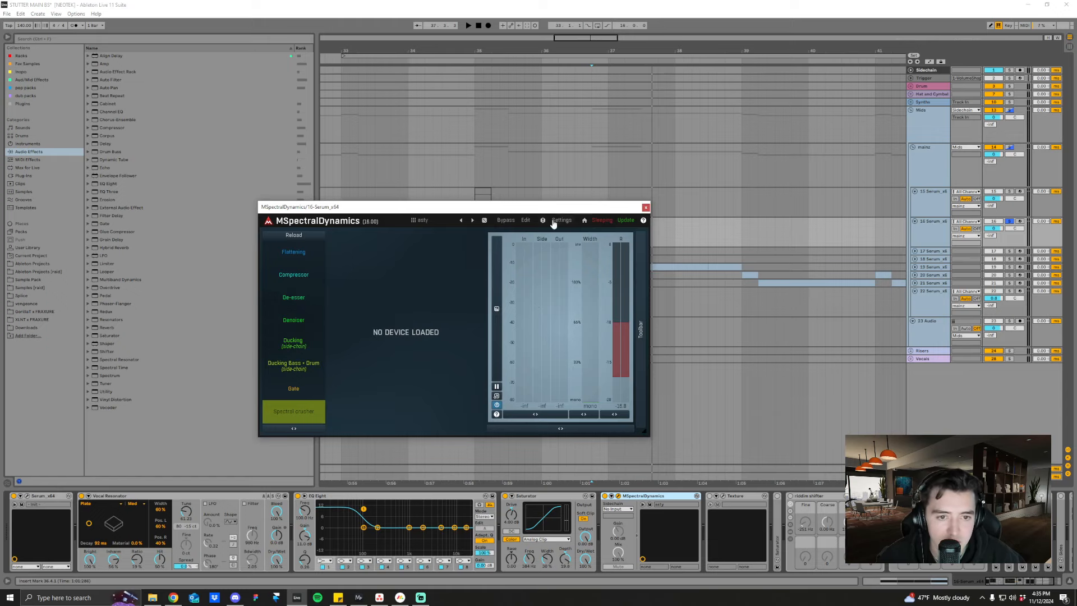
left_click(526, 220)
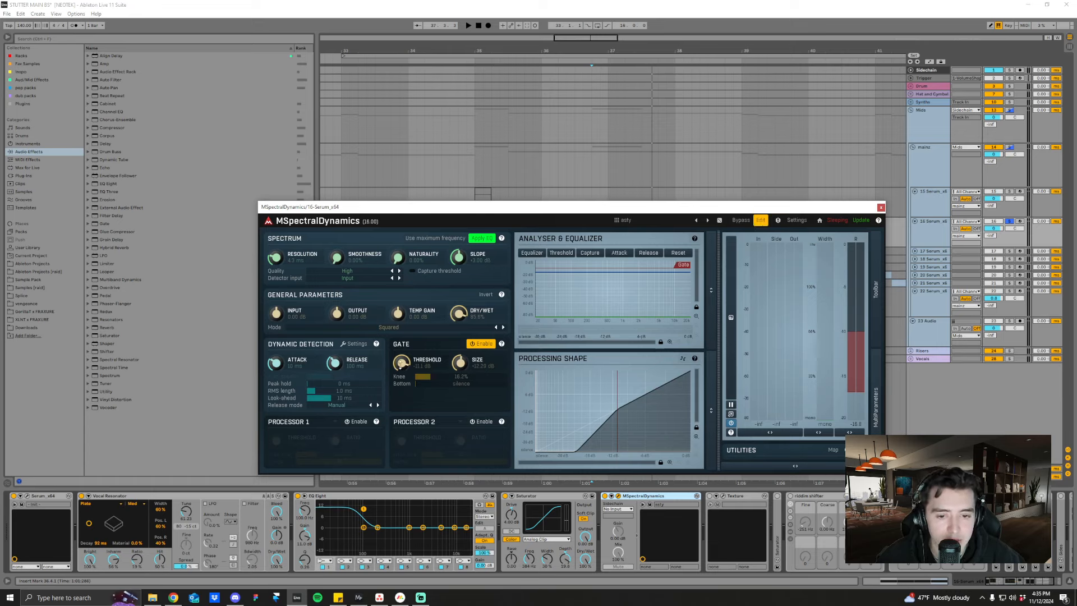
key("space")
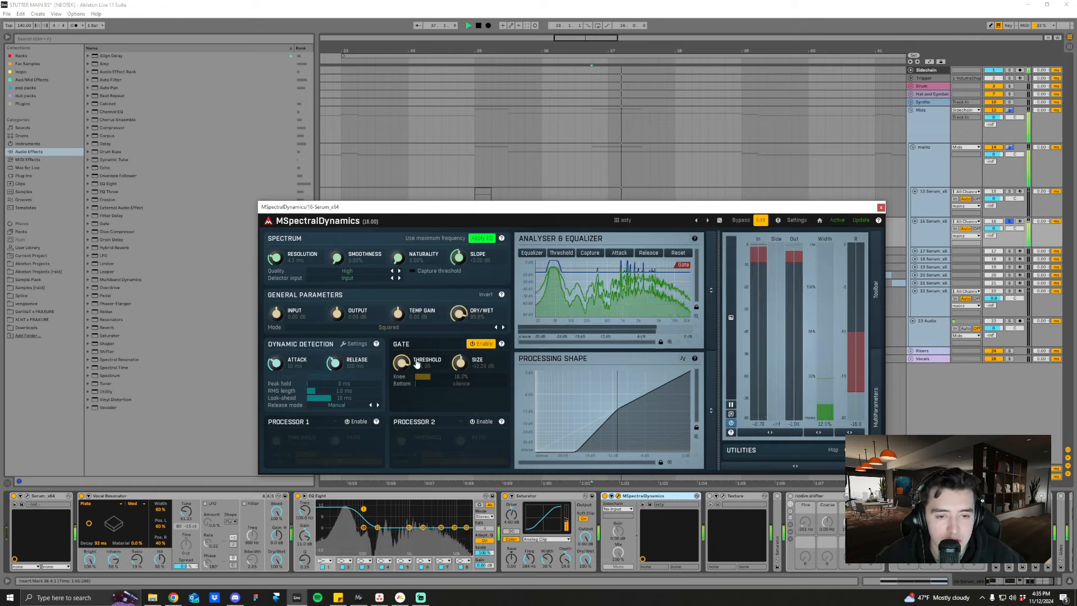
key("space")
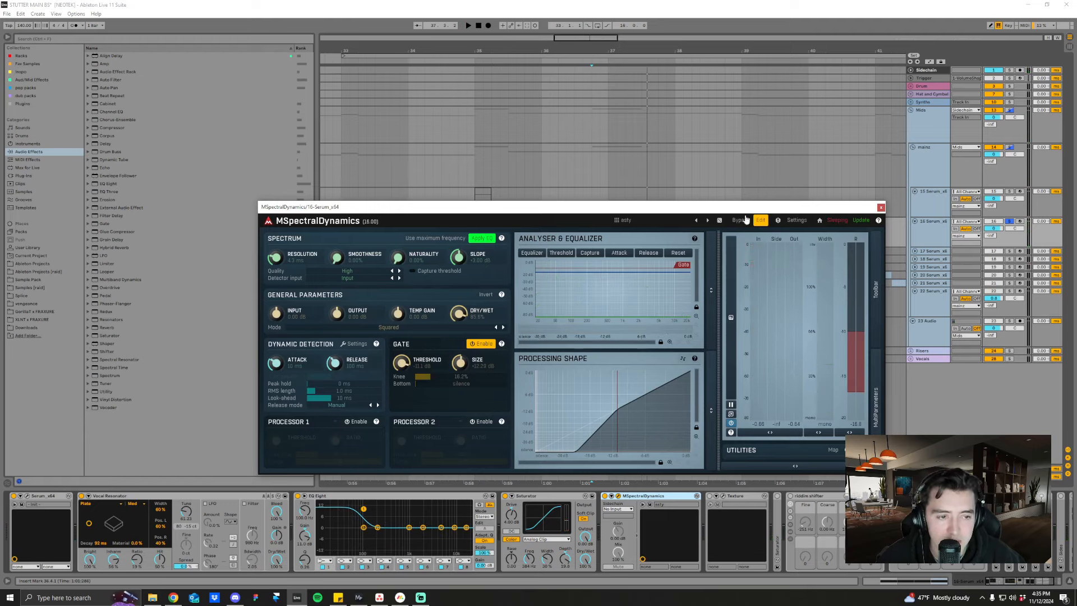
left_click_drag(831, 207, 762, 190)
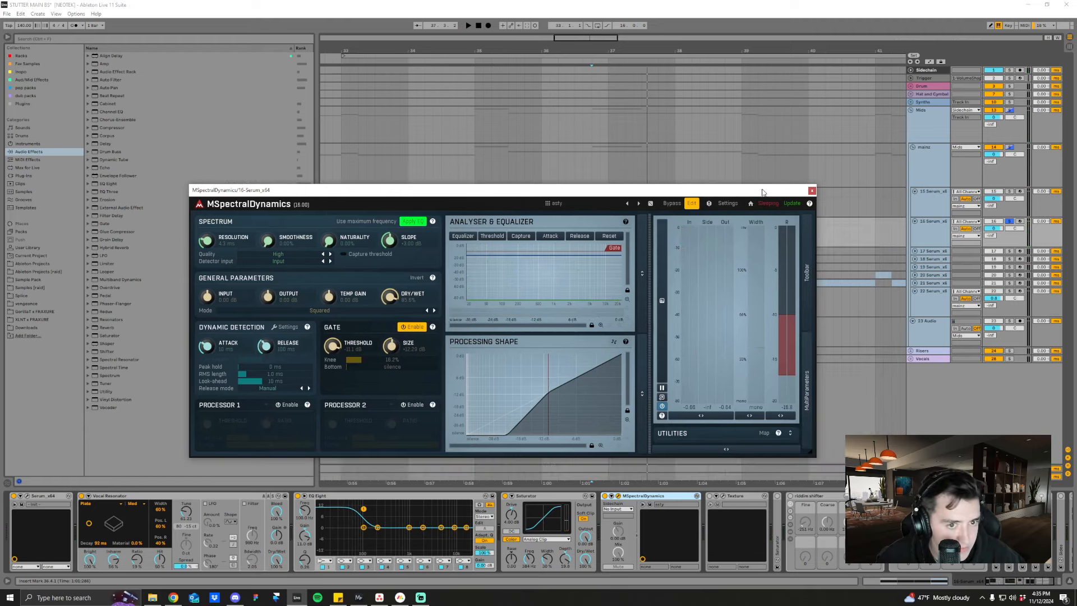
left_click(811, 190)
- Fold MSpectralDynamics, Saturator, EQ Eight and Vocal Resonator to make room in the device chain
double_click(647, 498)
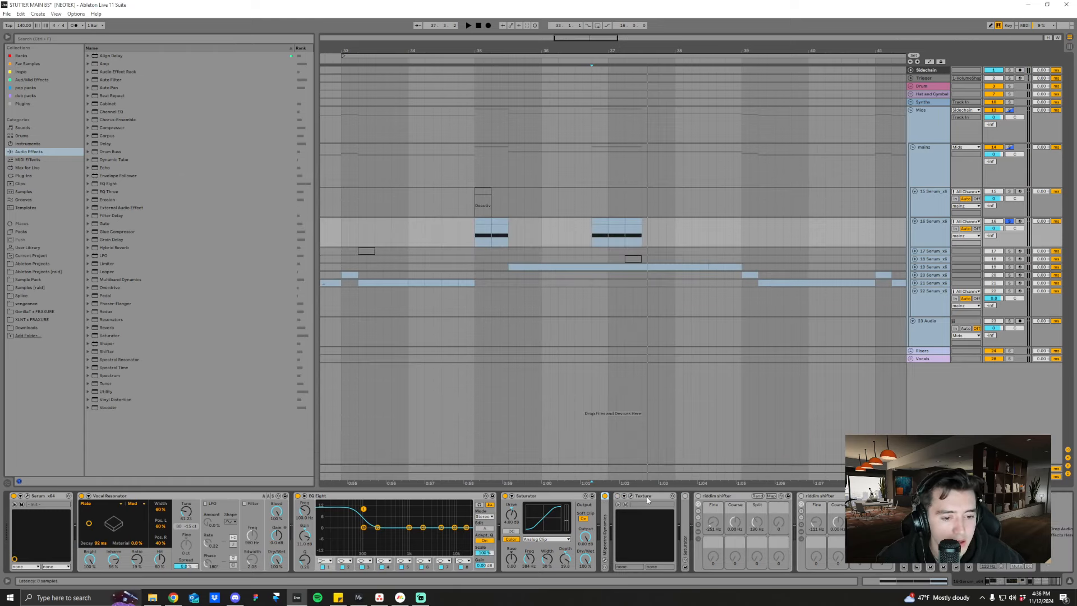
double_click(546, 496)
double_click(326, 495)
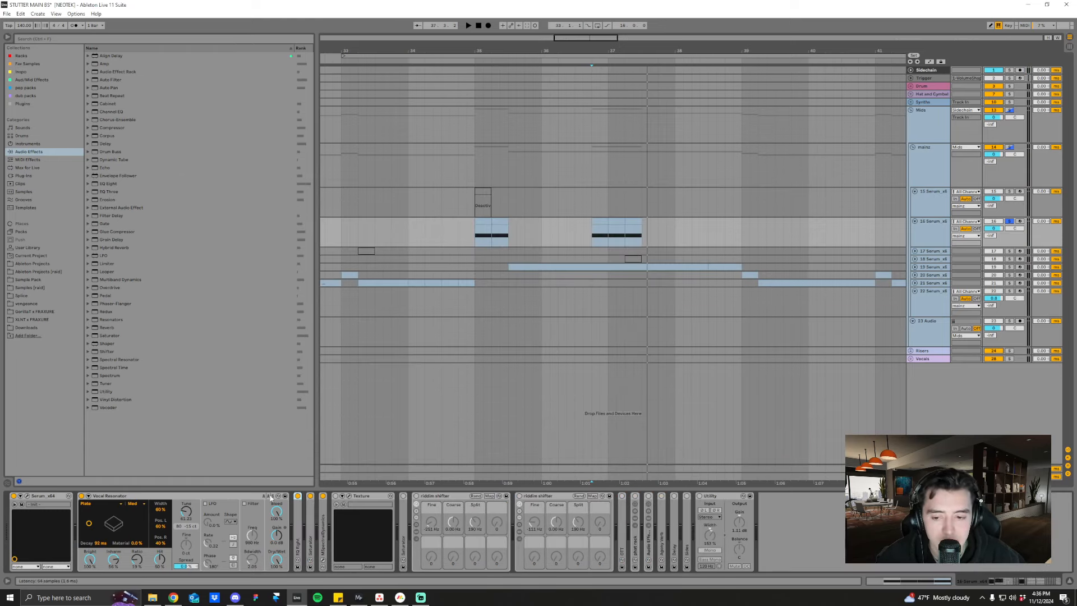
double_click(215, 497)
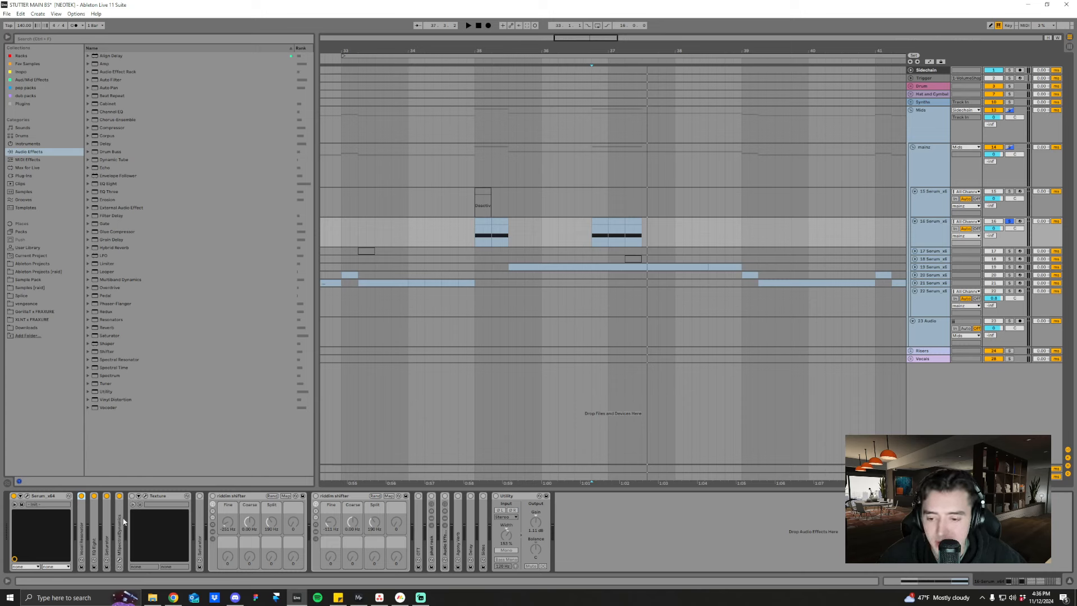
- Enable Texture, open its window, and play the 16 Serum track from the start of the first clip
left_click(158, 498)
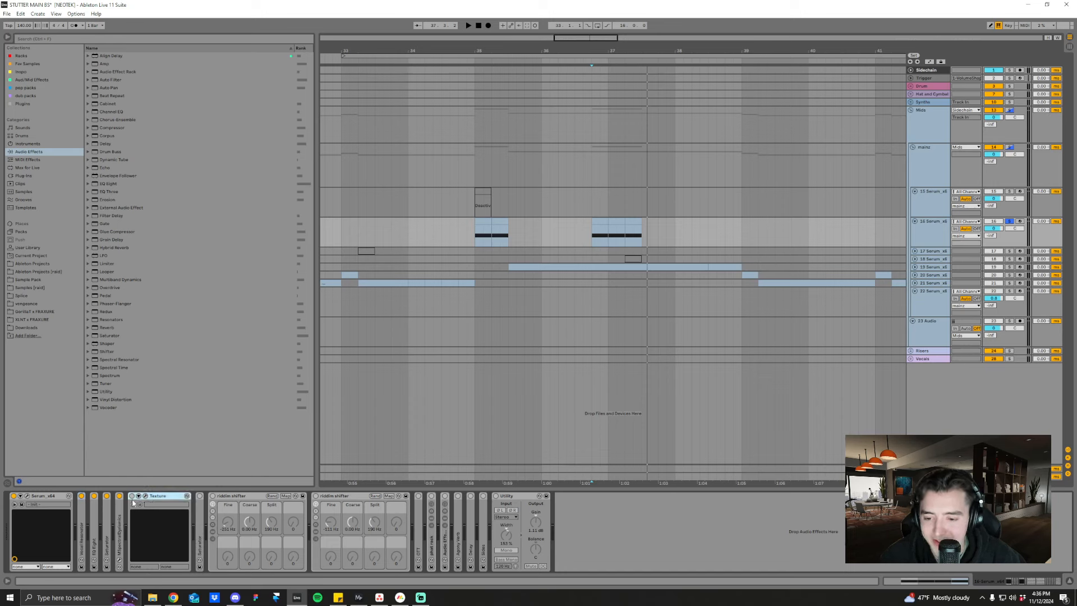
left_click(476, 233)
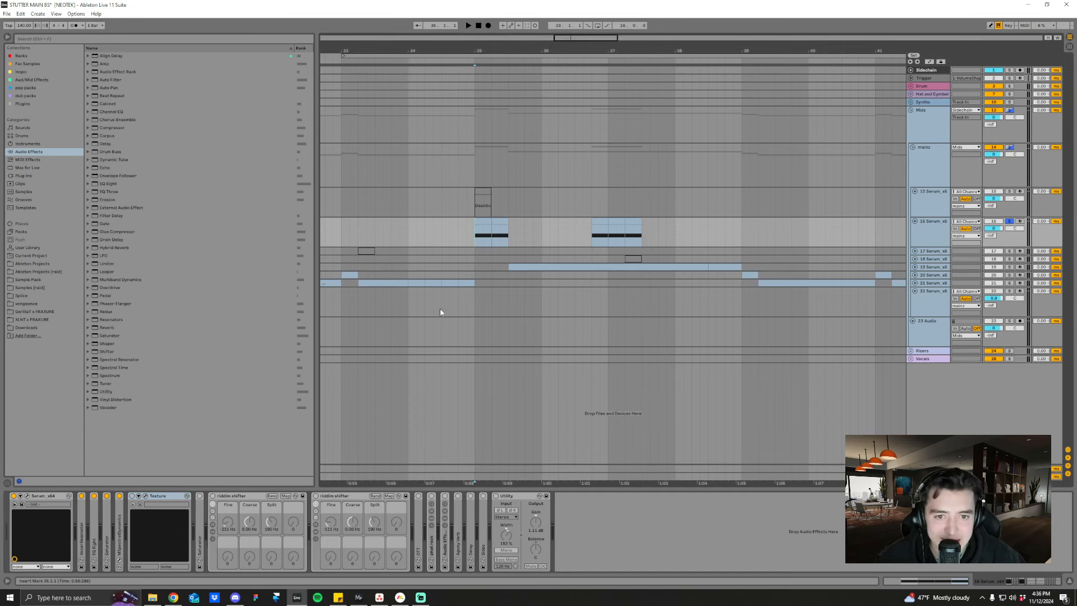
left_click(151, 499)
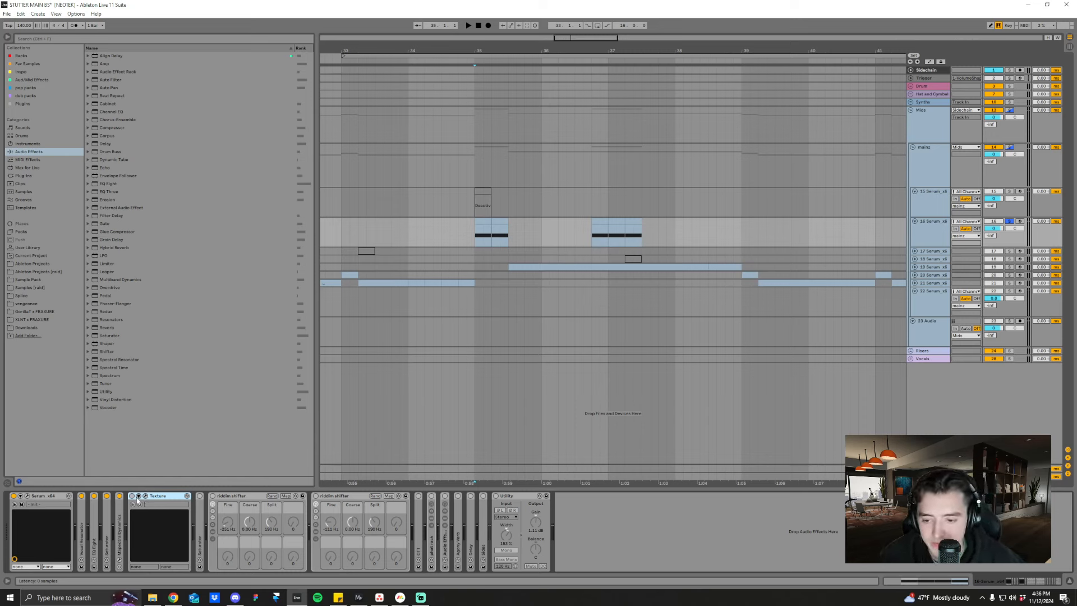
double_click(120, 522)
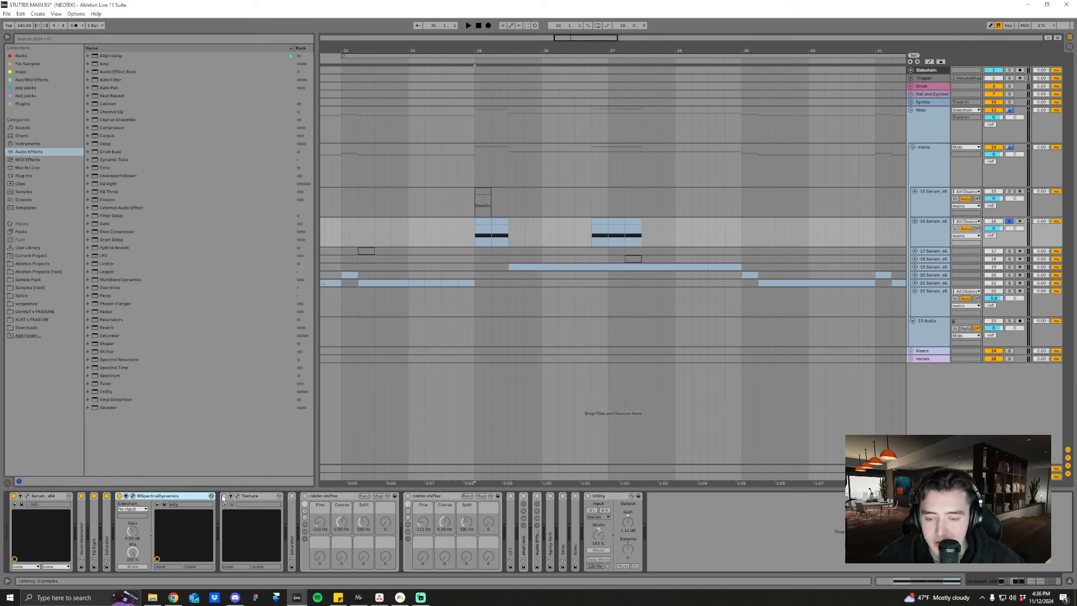
left_click(254, 496)
left_click(238, 496)
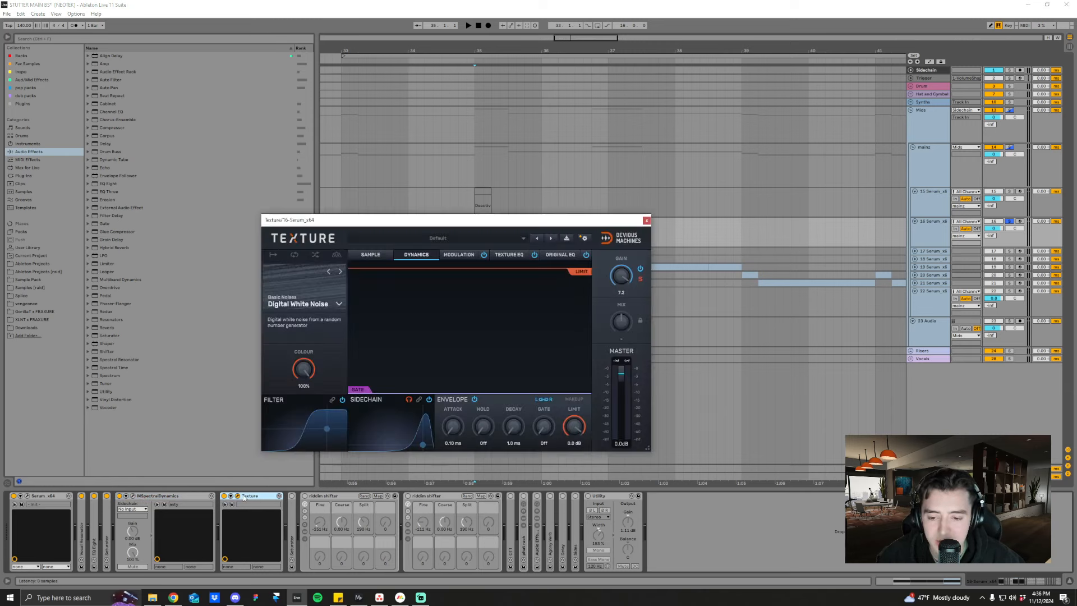
key("space")
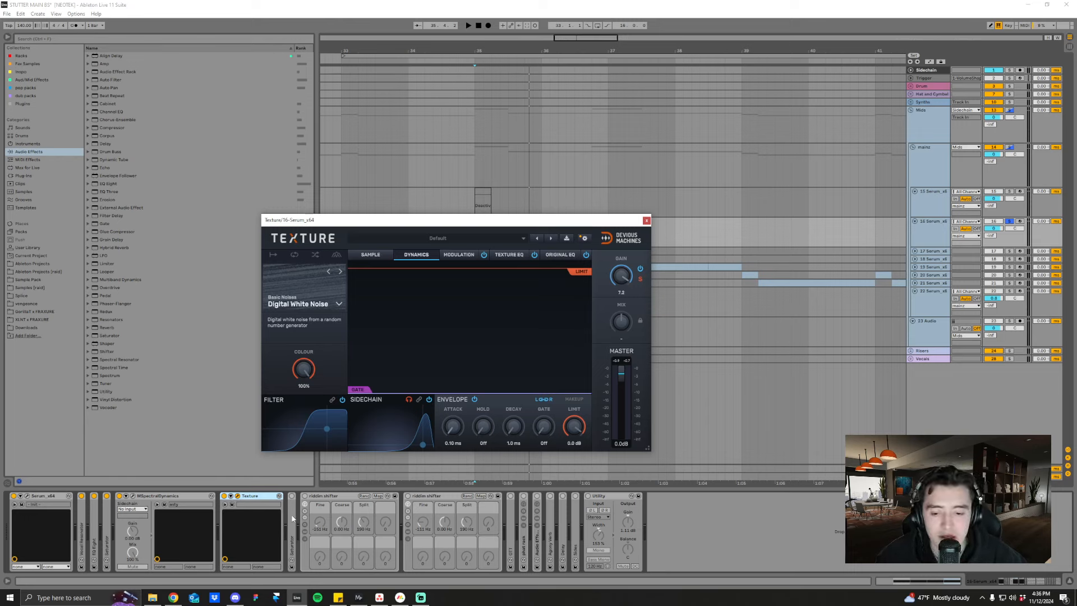
- Enable and unfold the Saturator after Texture and play the first clip to hear it
key("space")
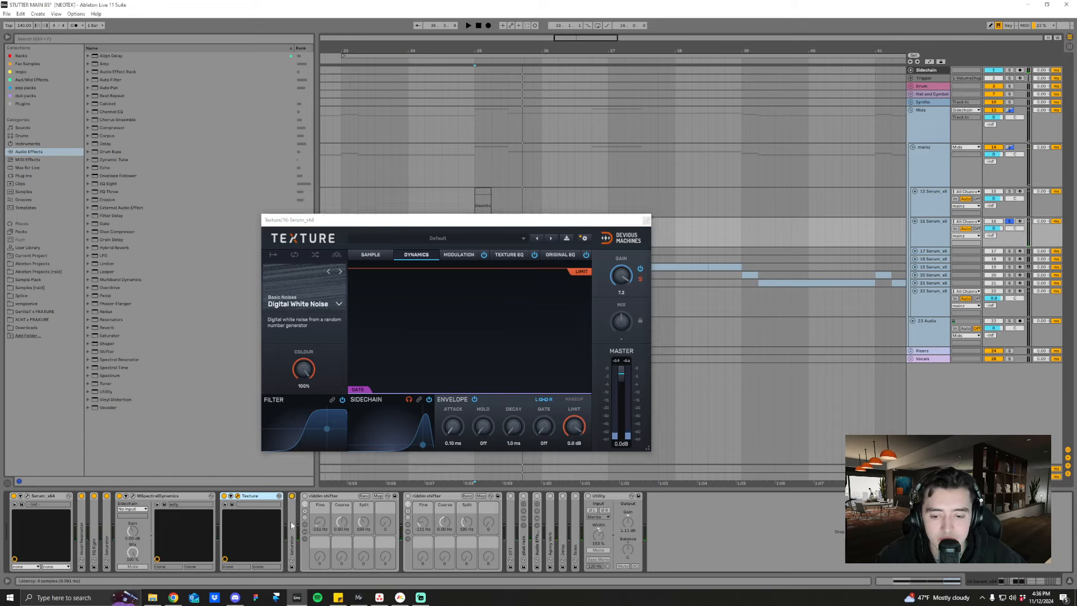
double_click(292, 498)
key("space")
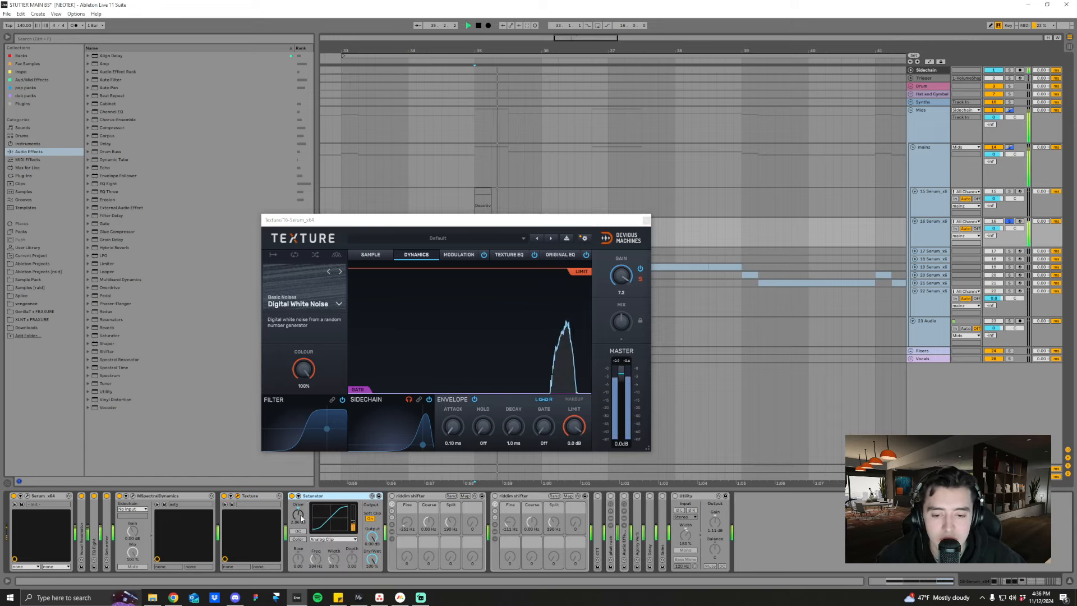
key("space")
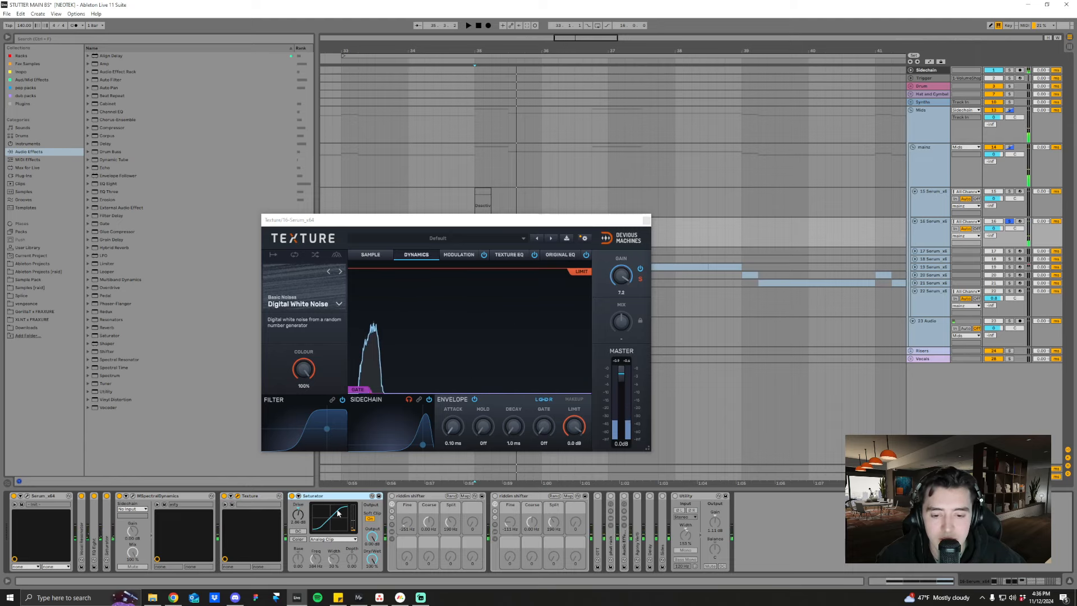
- Enable the first riddim shifter rack, play the clip through it, and show the devices inside the rack
key("space")
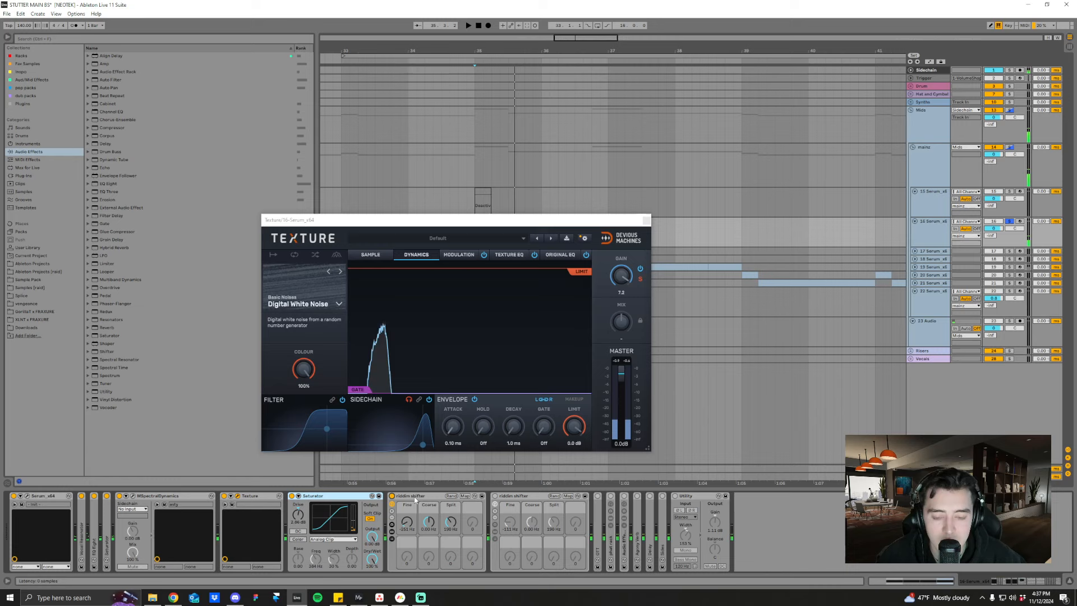
left_click(392, 531)
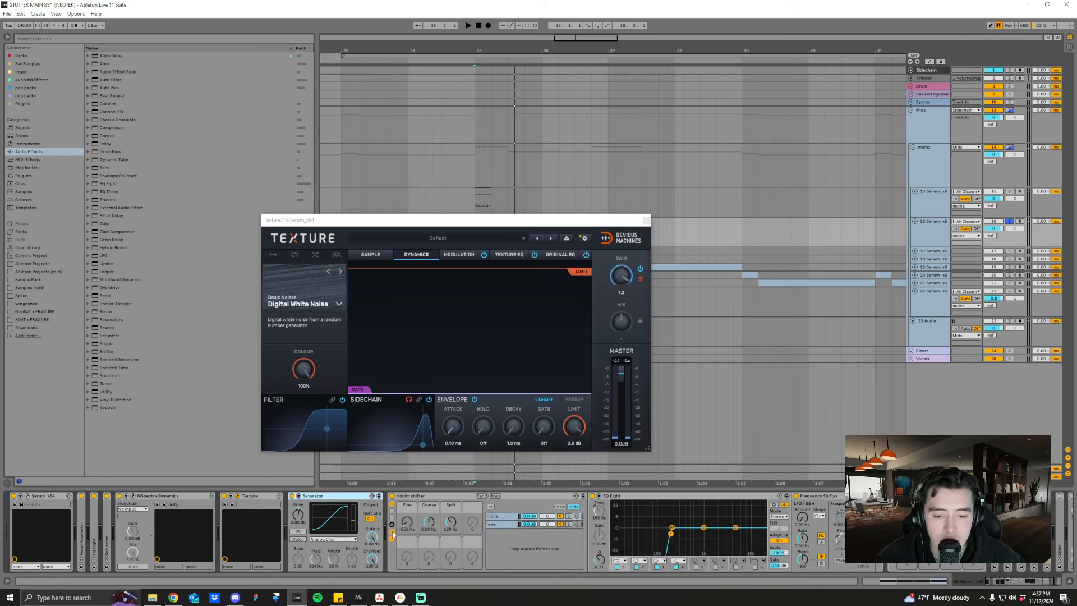
- Inspect the lows and highs chains of the first riddim shifter rack and play the clip through it
left_click(424, 497)
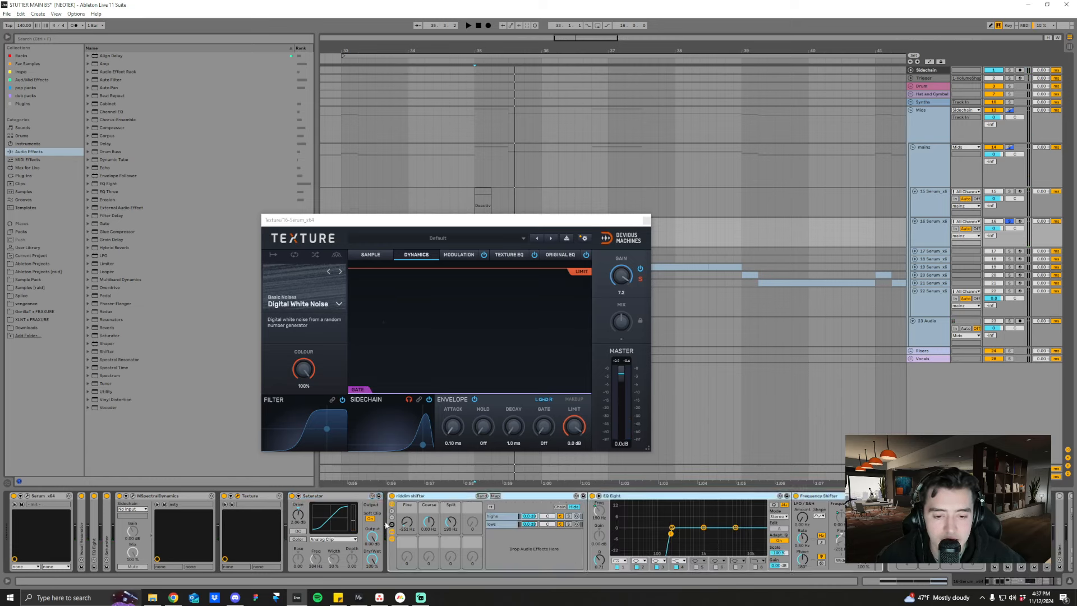
left_click(497, 524)
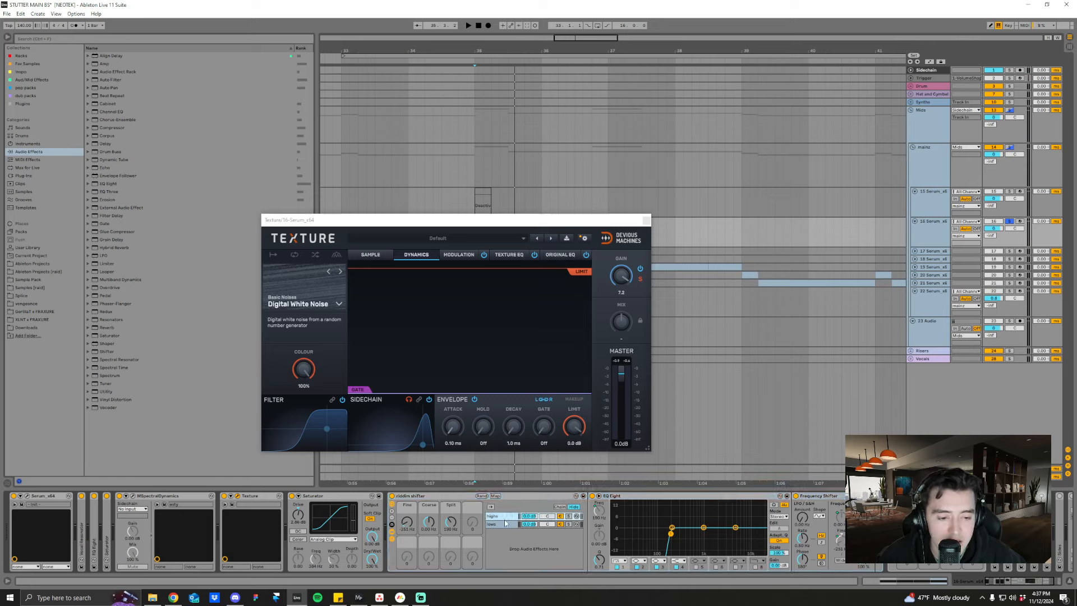
left_click(501, 516)
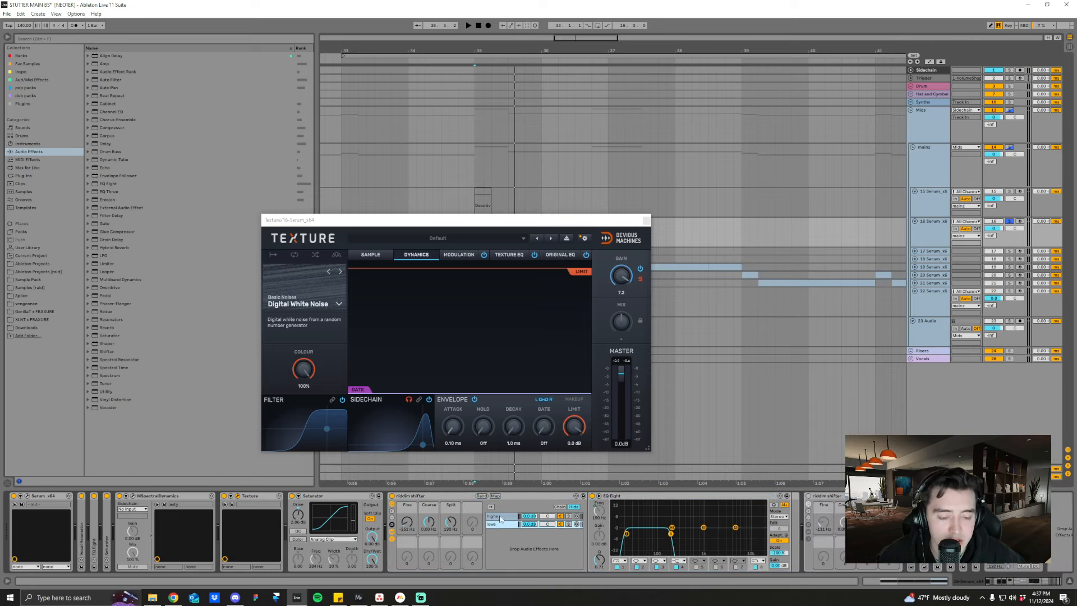
left_click(497, 516)
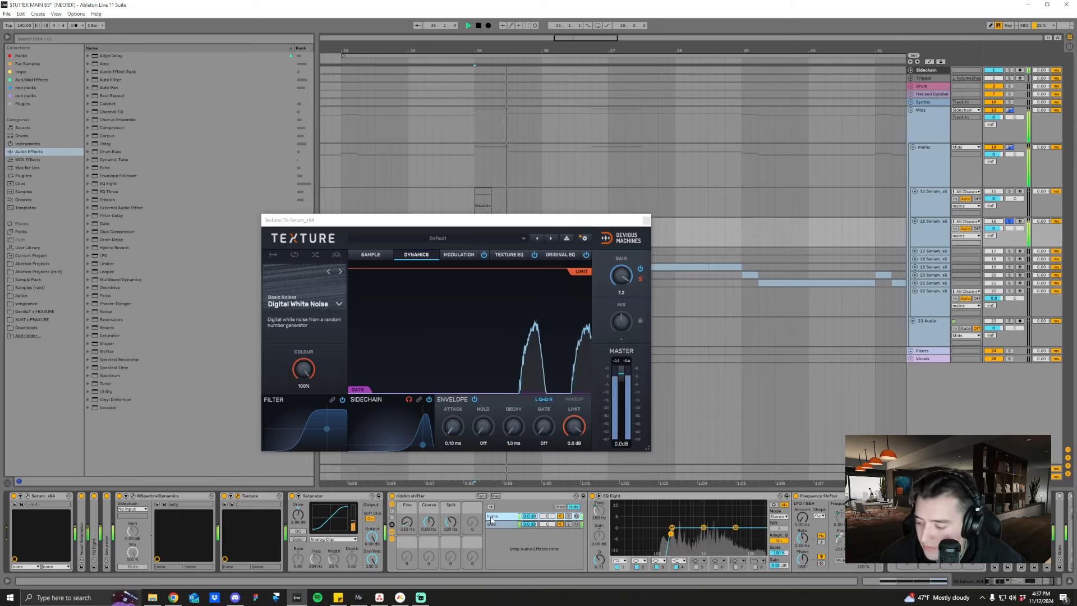
key("space")
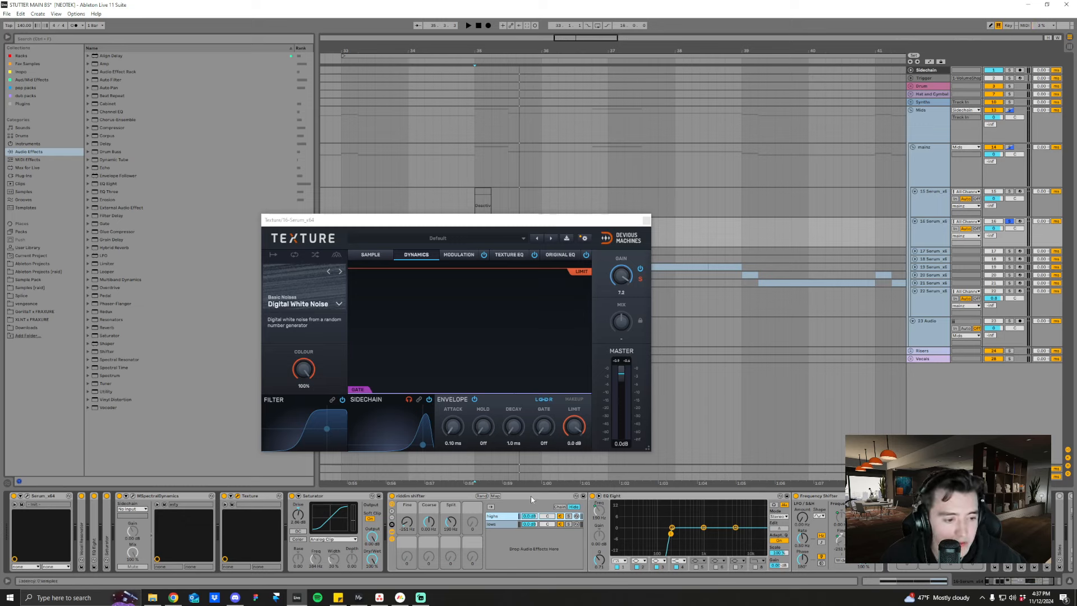
- Replay the clip through the first riddim shifter rack, fold that rack, and enable the second riddim shifter to hear it
left_click(396, 497)
left_click(391, 539)
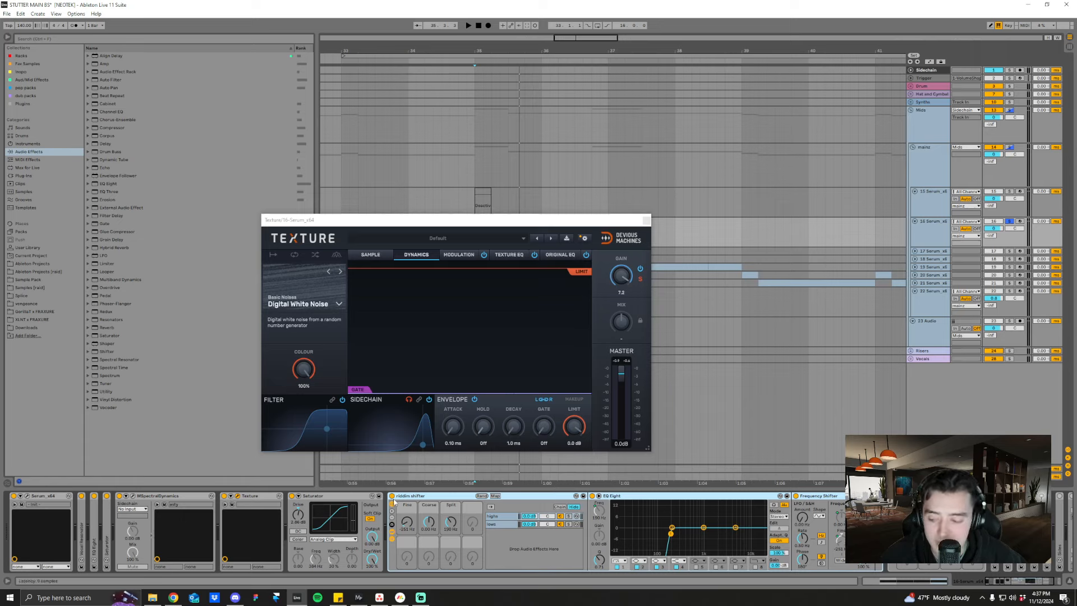
key("space")
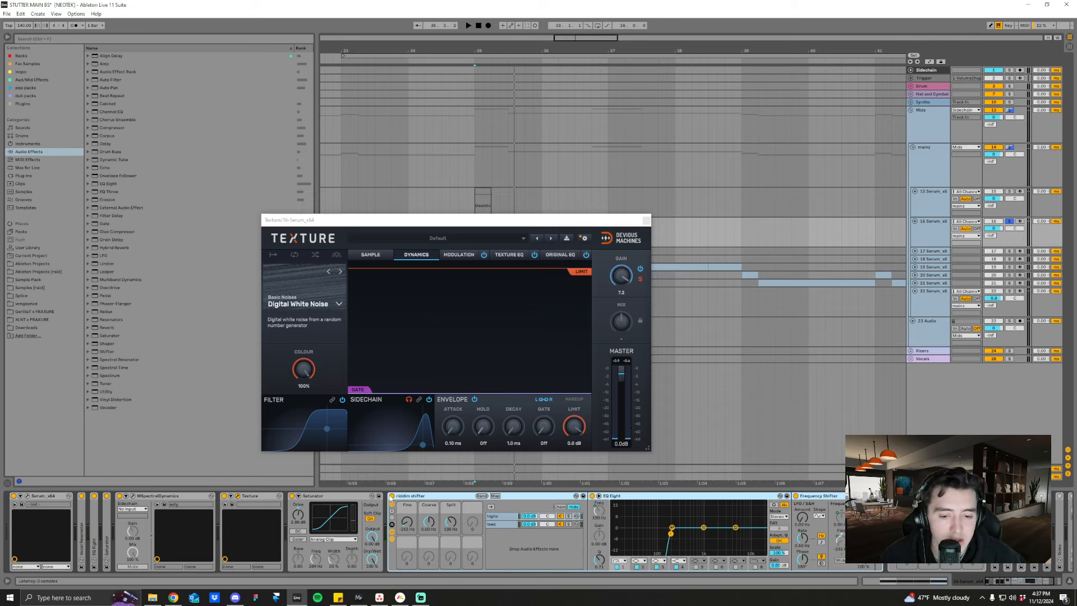
key("space")
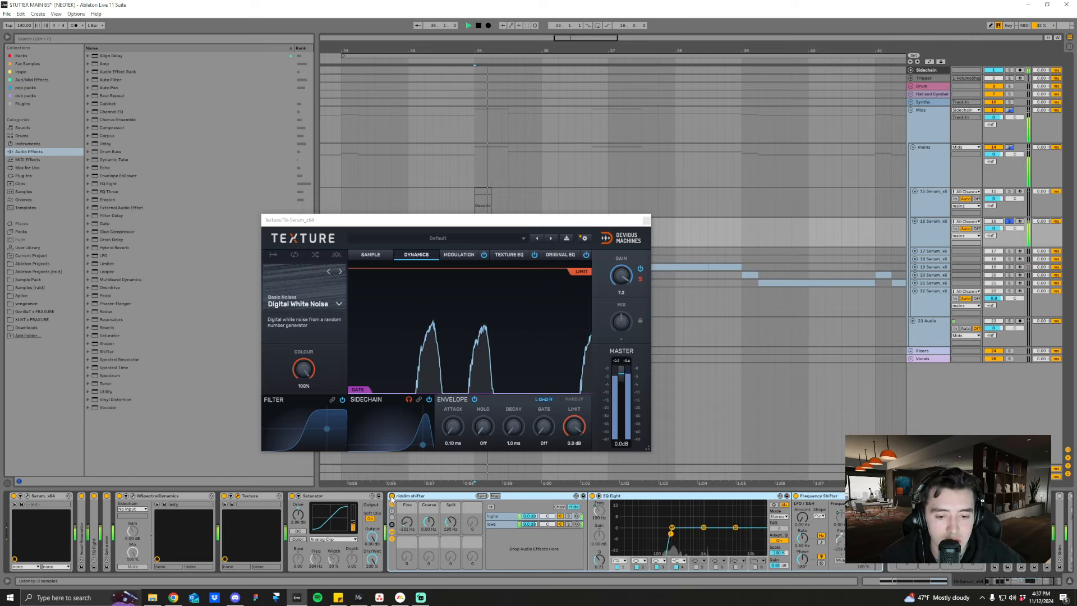
left_click(391, 499)
key("space")
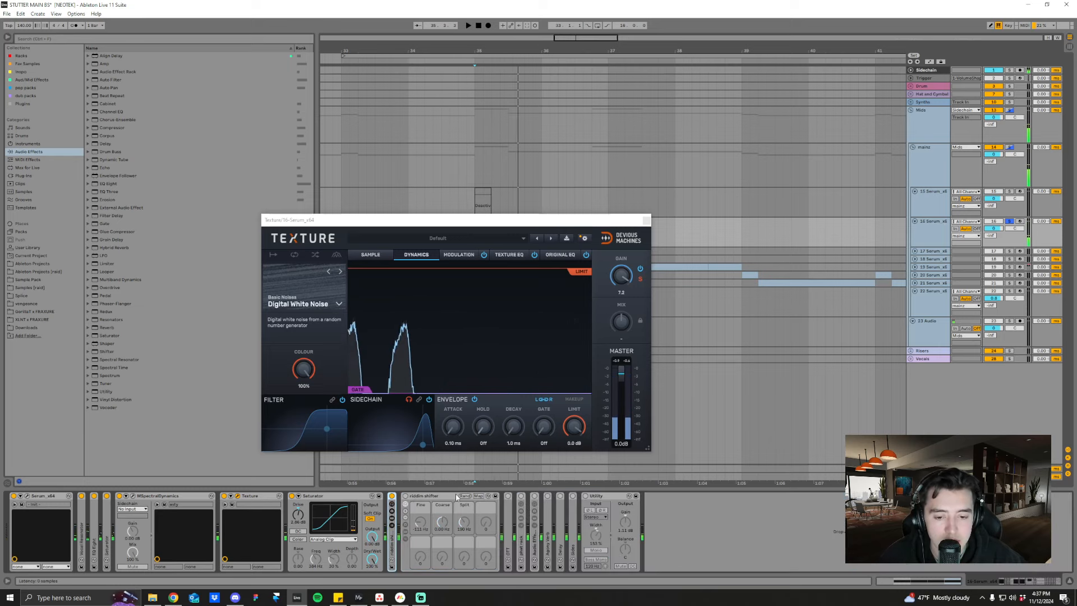
left_click(449, 497)
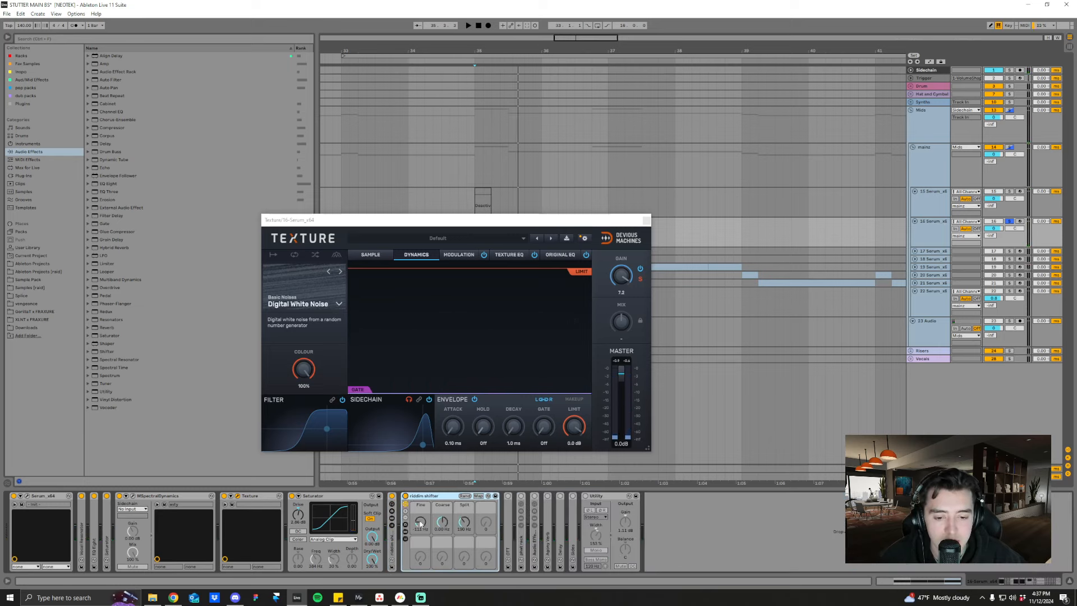
key("space")
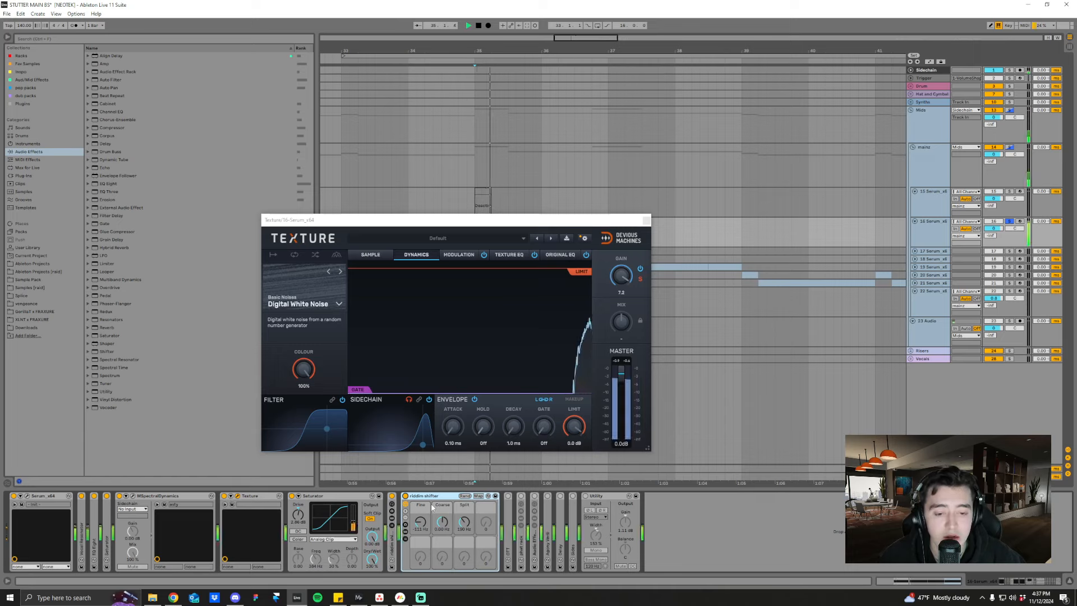
- Enable and unfold OTT, play the clip through it, and fold OTT and the second riddim shifter rack
double_click(510, 534)
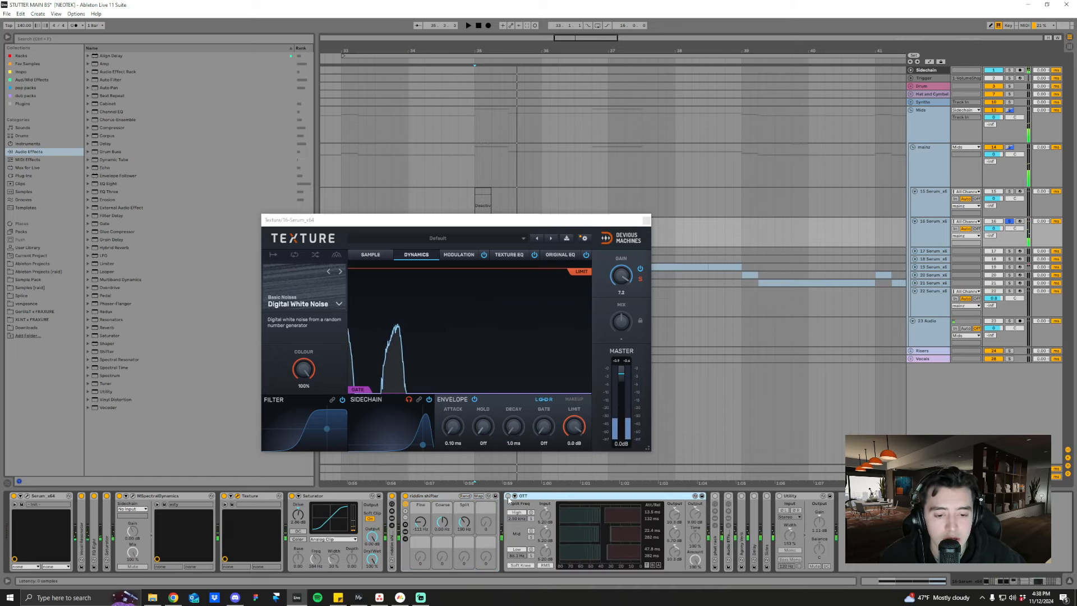
key("space")
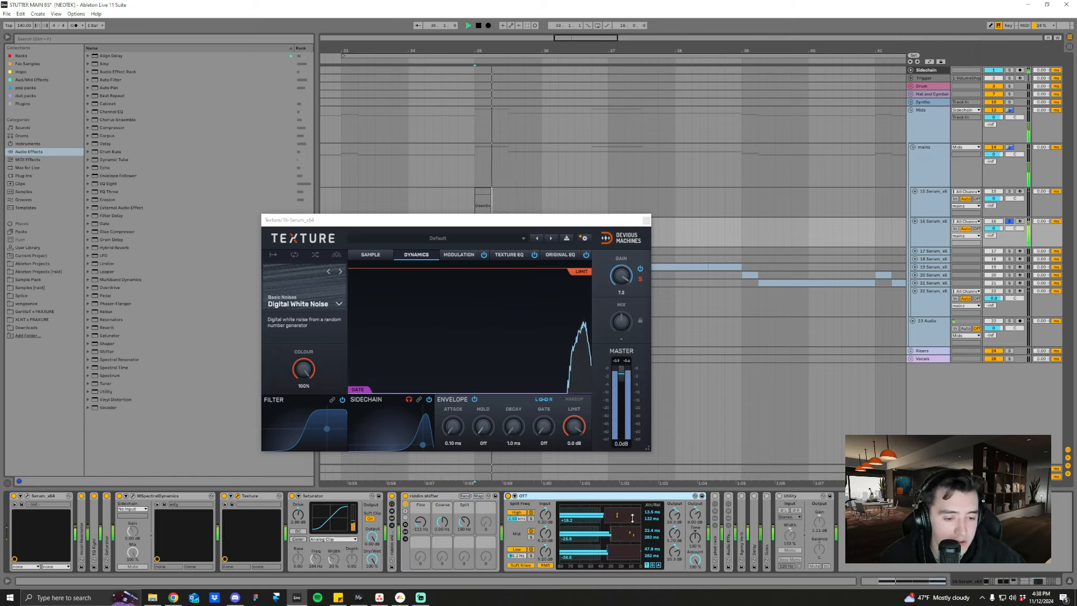
double_click(445, 496)
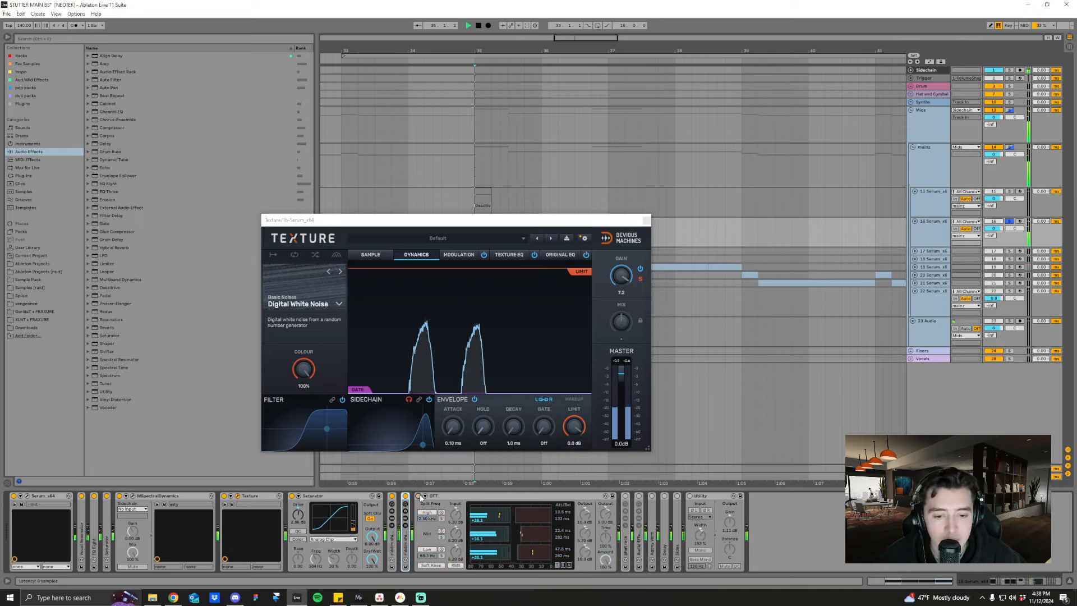
key("space")
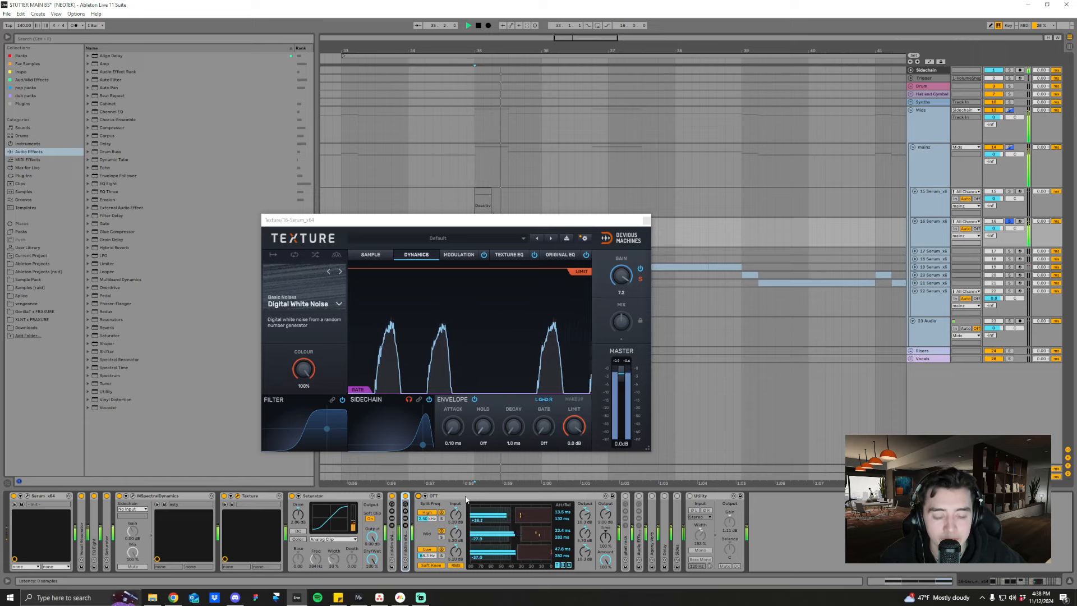
double_click(425, 497)
- Enable the phat rack and play the clip, and audition its Glue Compressor by lowering and restoring Dry/Wet
double_click(432, 543)
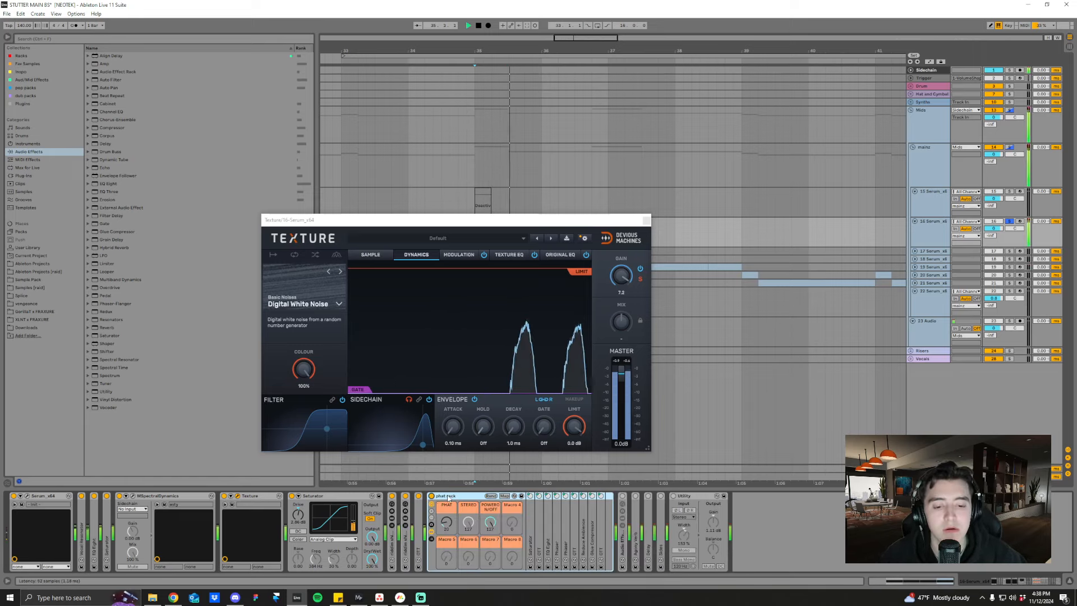
key("space")
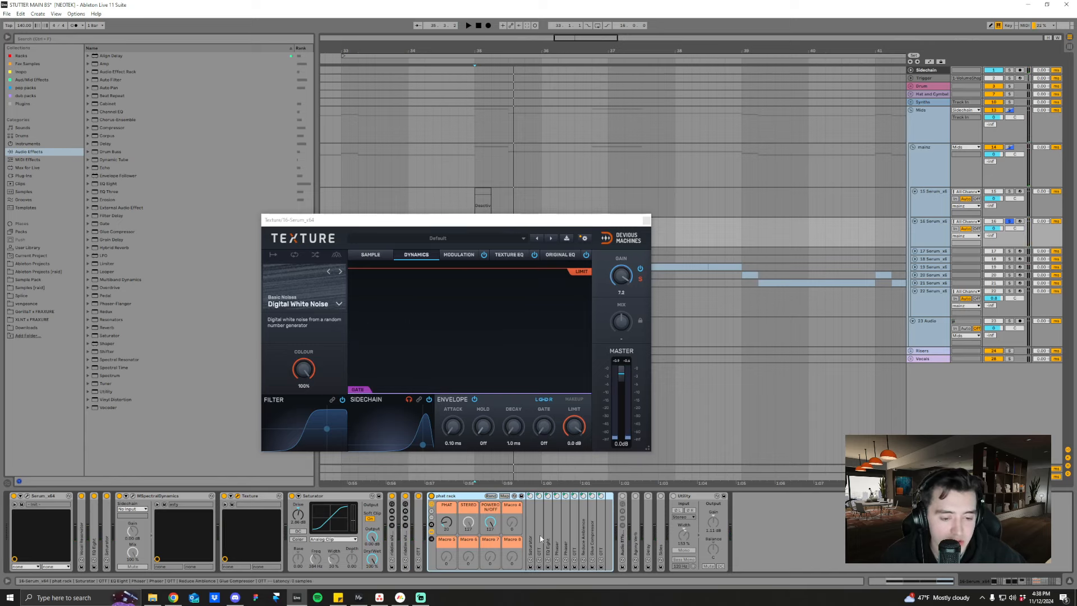
double_click(592, 538)
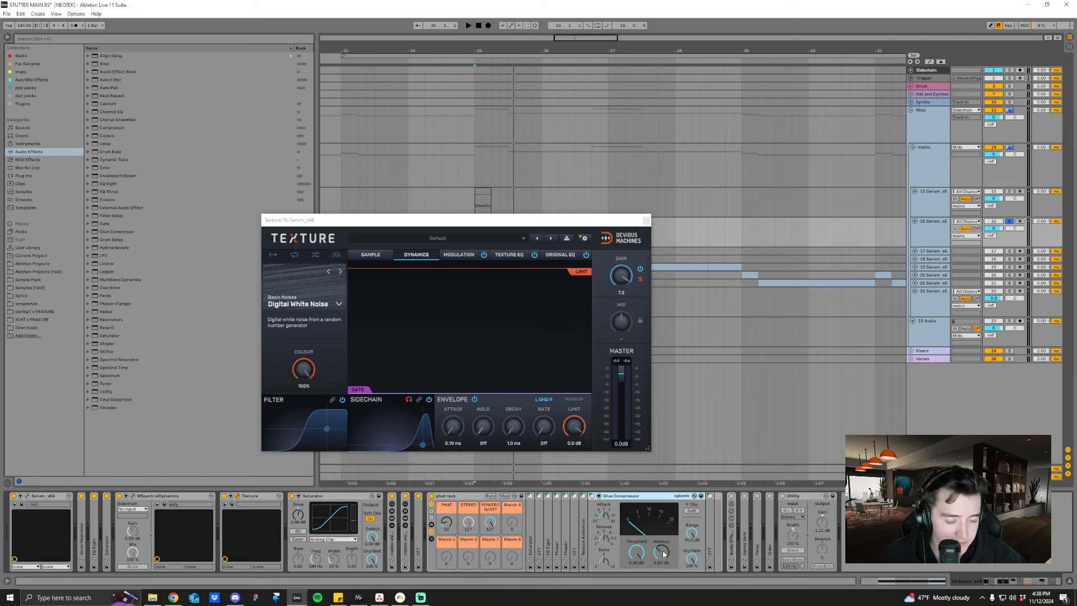
left_click_drag(686, 551, 687, 583)
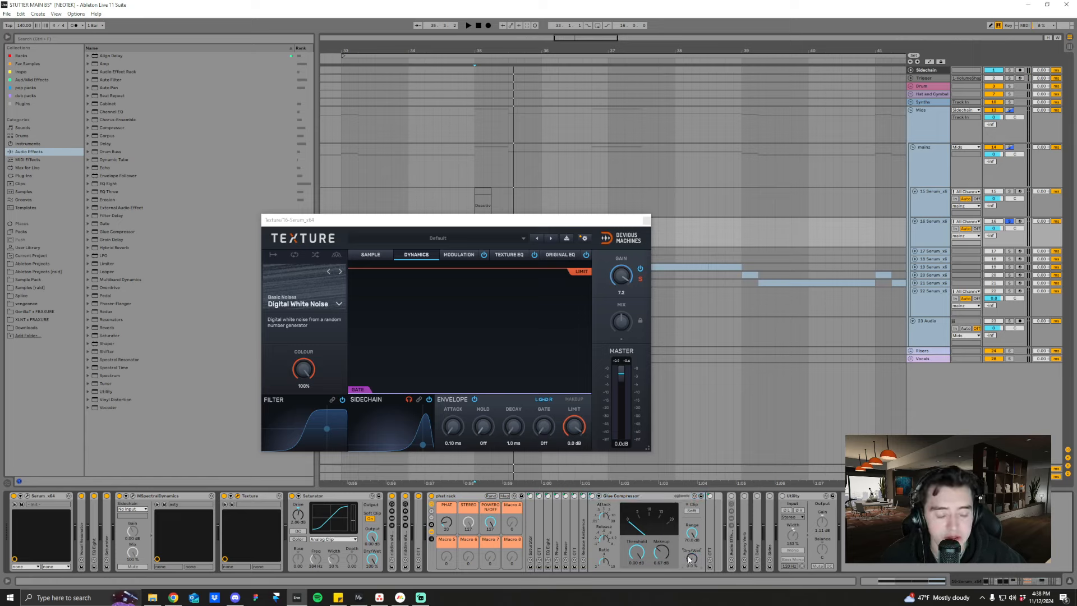
key("space")
key("space")
left_click_drag(692, 559, 692, 516)
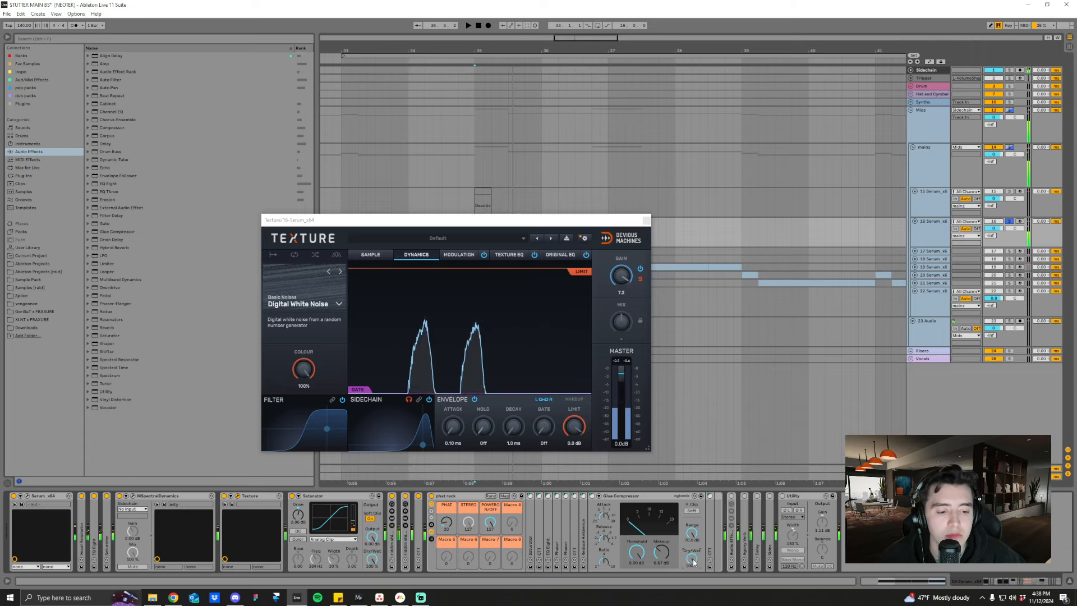
double_click(619, 499)
- Enable and unfold the Audio Effect Rack after the phat rack, and play the clip with its MConvolution chain soloed
left_click(622, 549)
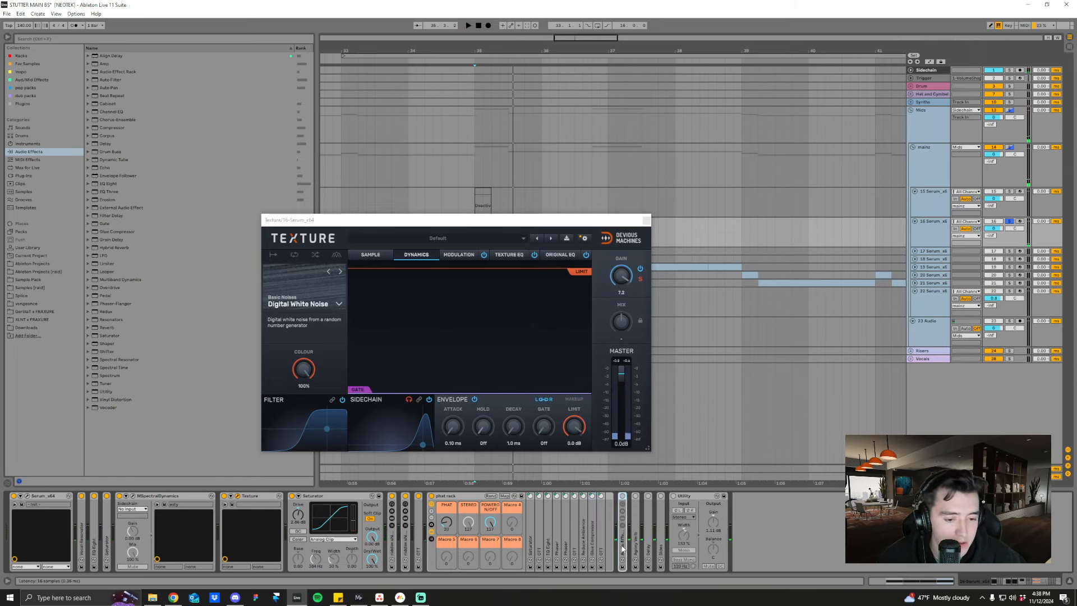
double_click(622, 498)
left_click(623, 496)
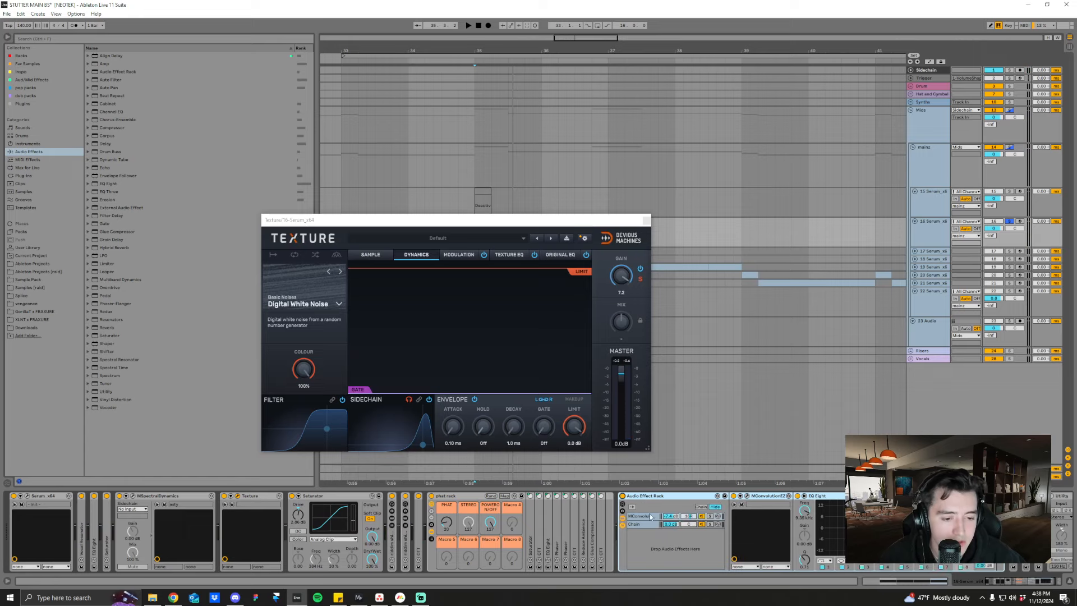
scroll(639, 513, "right", 1)
left_click(660, 516)
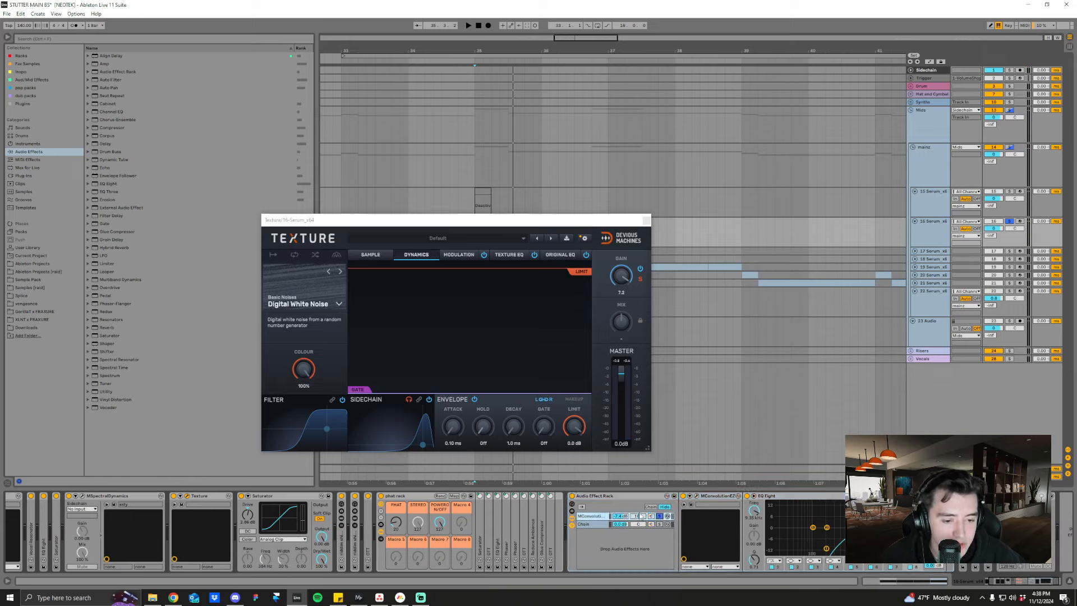
key("space")
key("space")
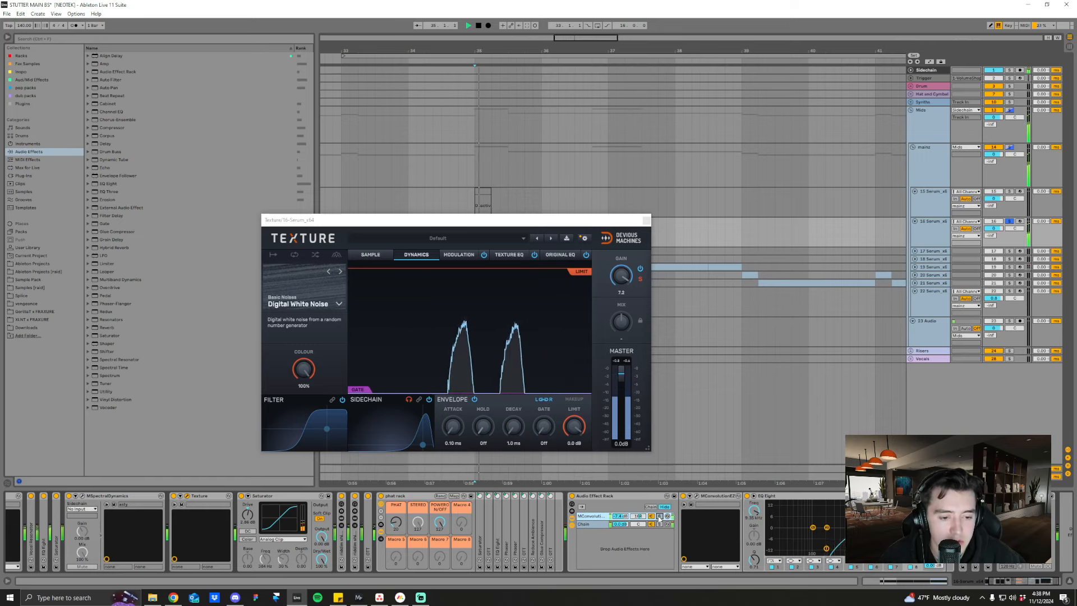
- Unsolo the MConvolution chain, play the clip through the whole Audio Effect Rack, and fold the rack
left_click(659, 516)
key("space")
key("space")
double_click(602, 496)
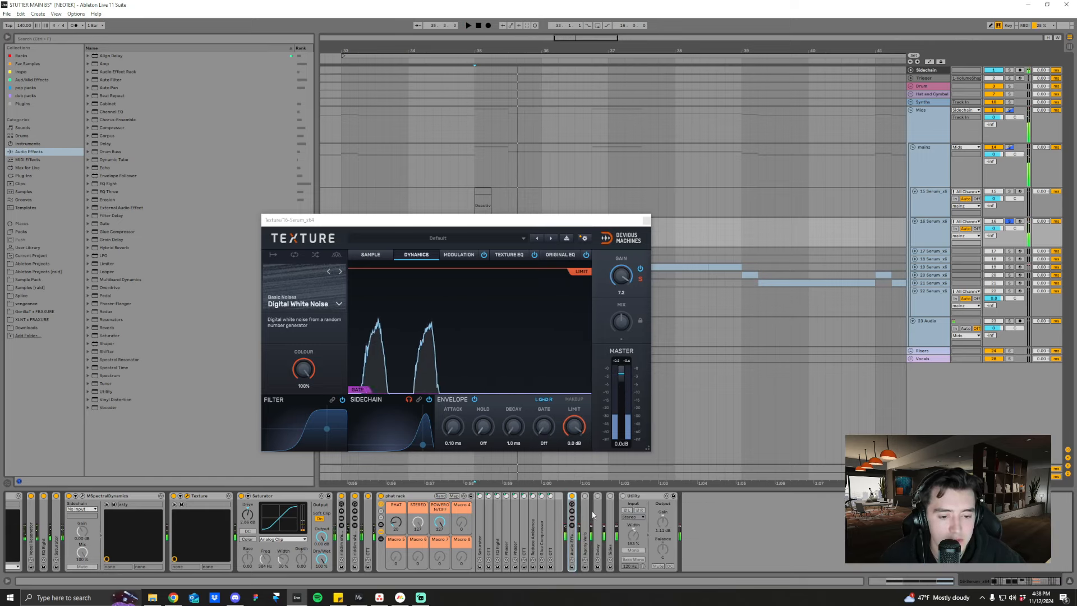
- Enable and unfold the Agony Verb reverb, play the clip through it, and fold it
double_click(589, 536)
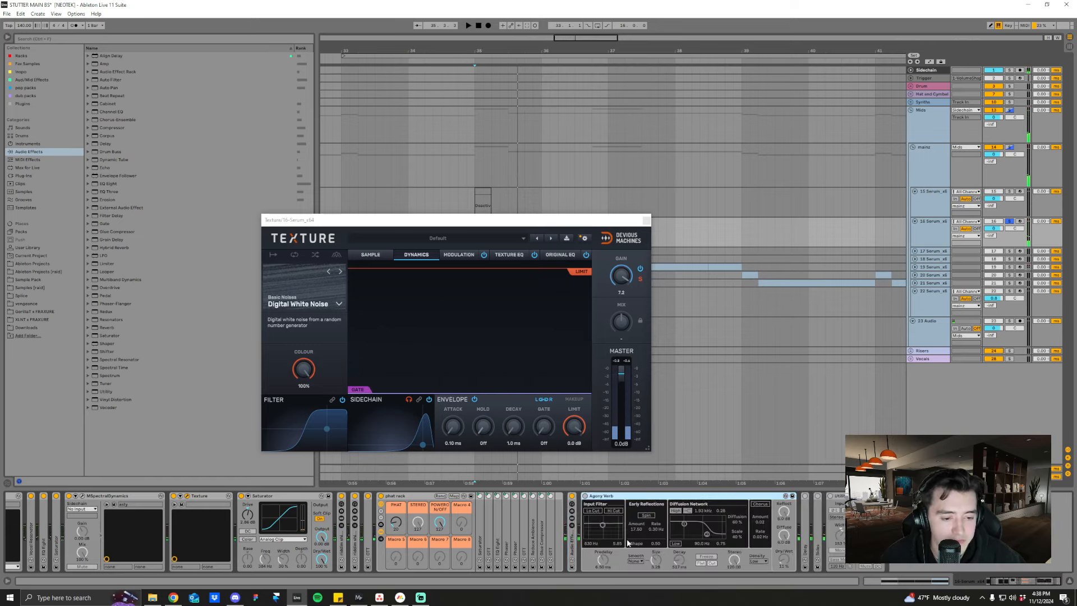
left_click(586, 496)
key("space")
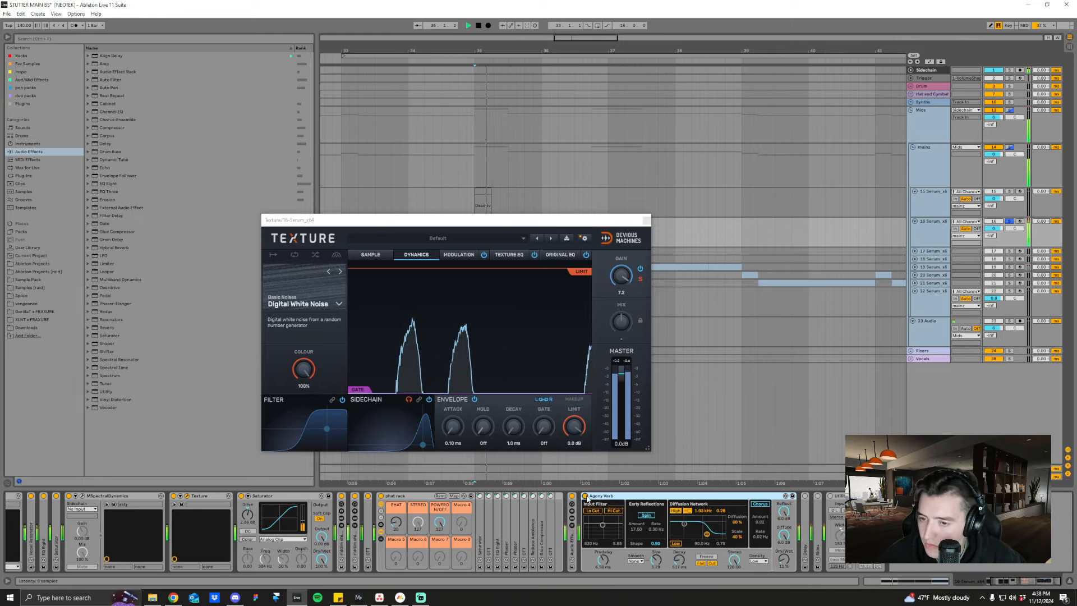
key("space")
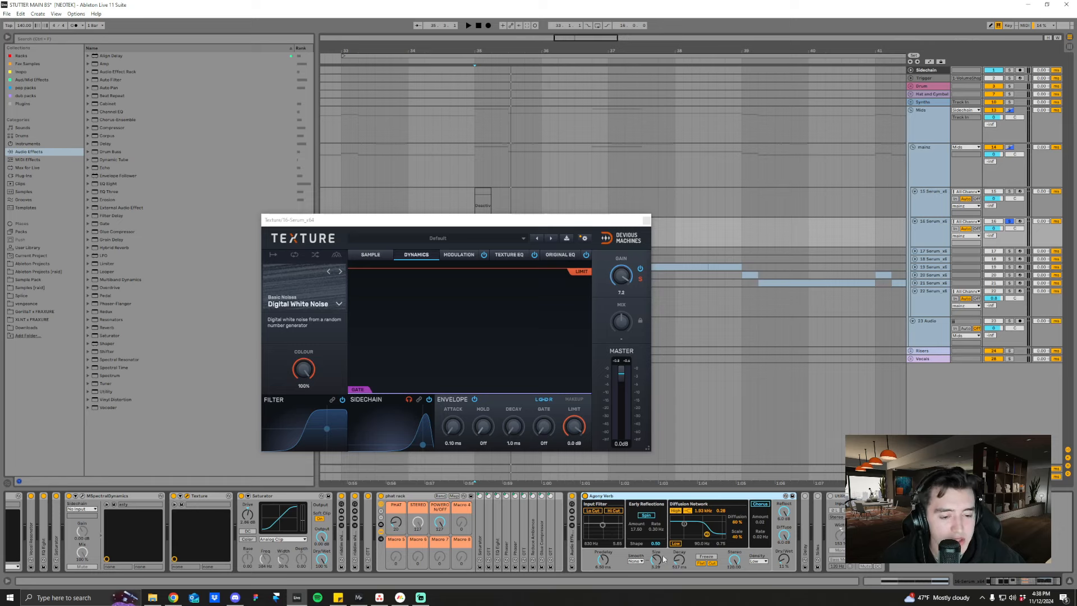
key("space")
key("space")
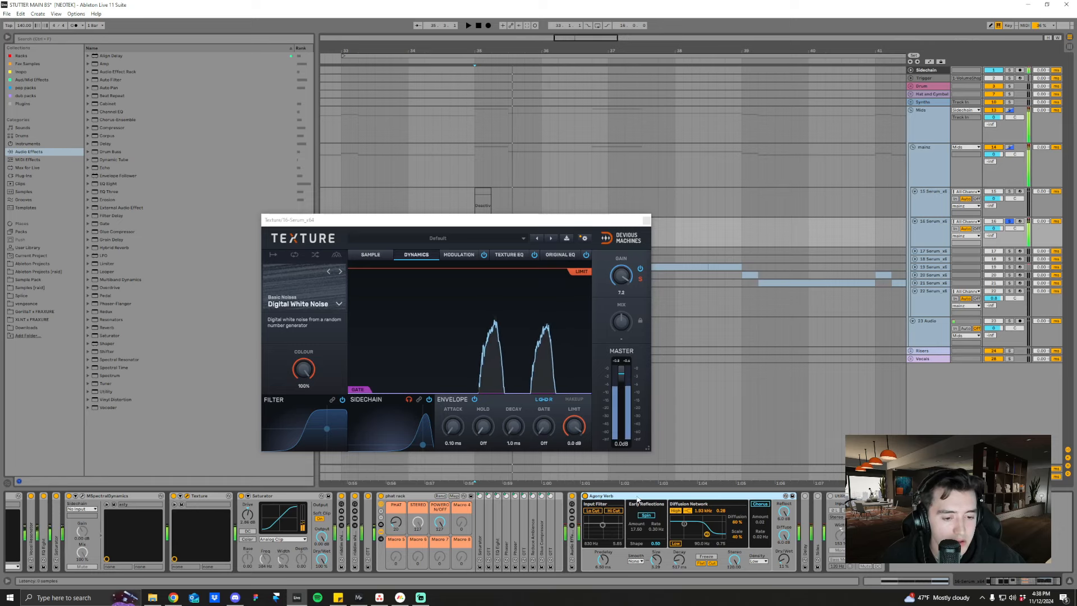
double_click(617, 496)
- Unfold the Delay after Agony Verb and play the clip to hear its effect
double_click(597, 496)
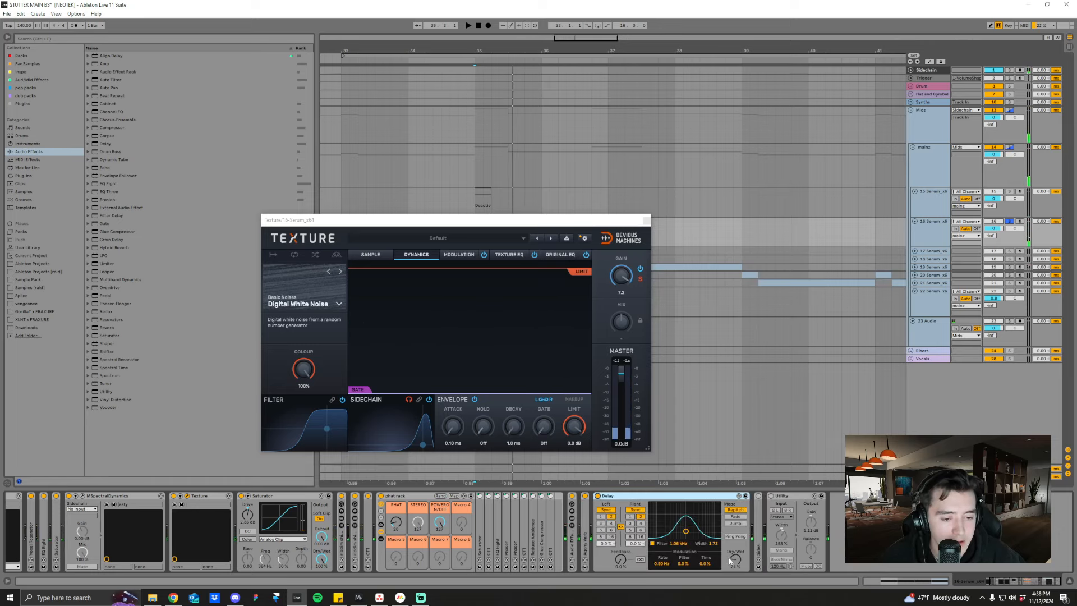
key("space")
key("space")
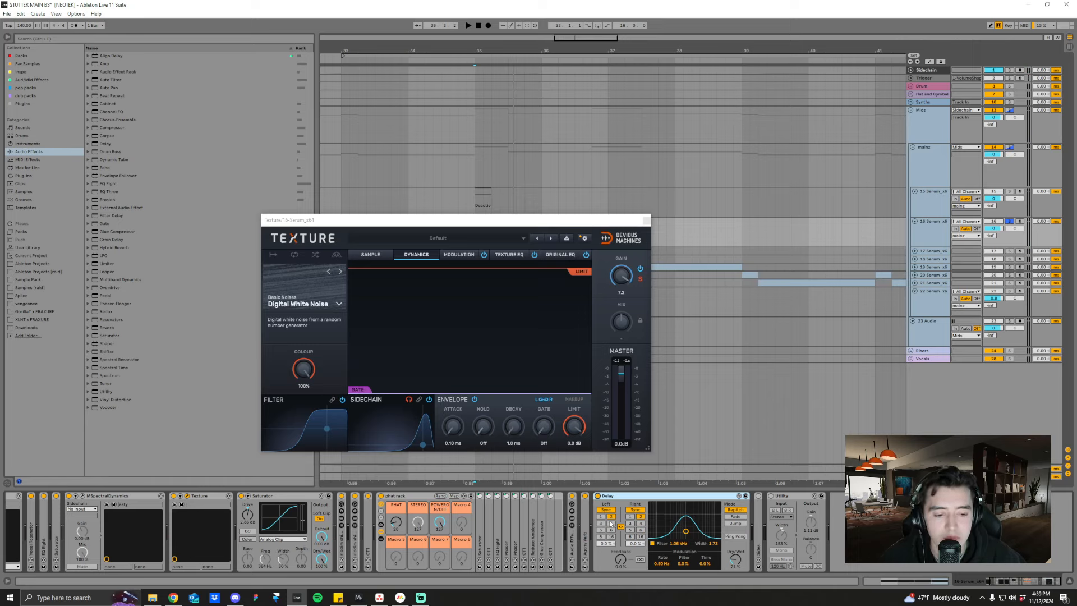
key("space")
- Audition the Delay with Dry/Wet turned up and down while playing the clip, and undo the last change
left_click_drag(732, 556, 732, 491)
key("space")
key("space")
left_click_drag(735, 558, 735, 600)
key("space")
key("space")
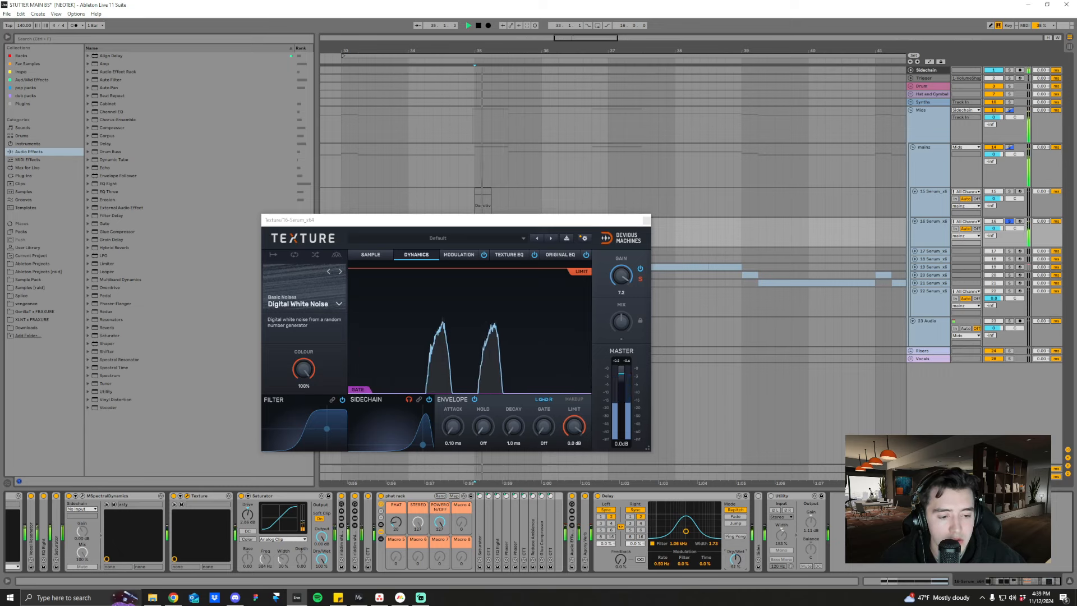
key("ctrl+z")
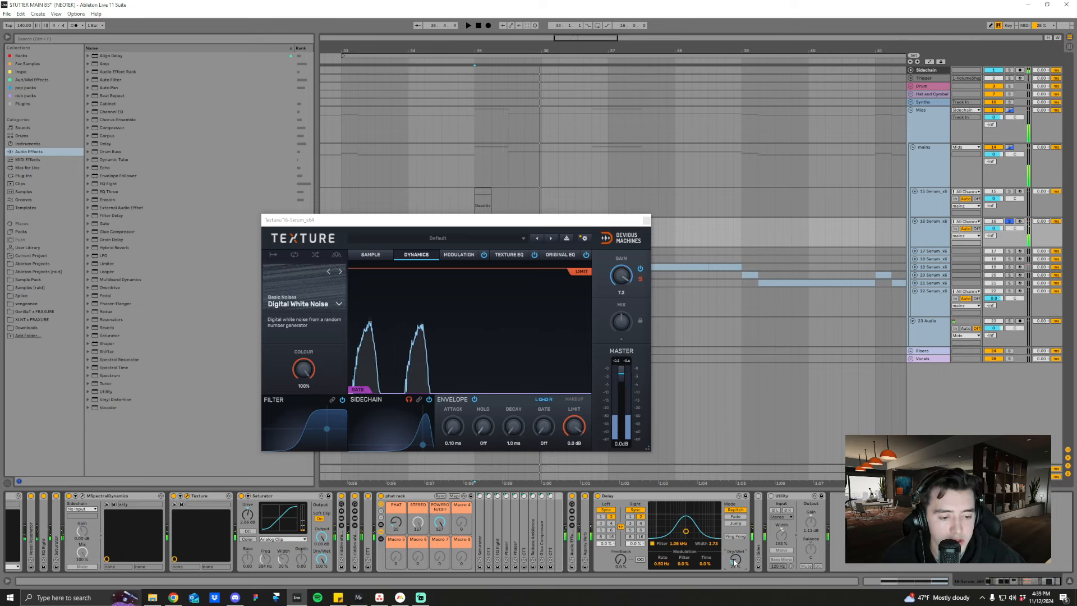
- Replay the clip through the Delay, fold it, and check the curve of the Sides EQ
key("space")
key("space")
key("space")
double_click(673, 496)
double_click(611, 513)
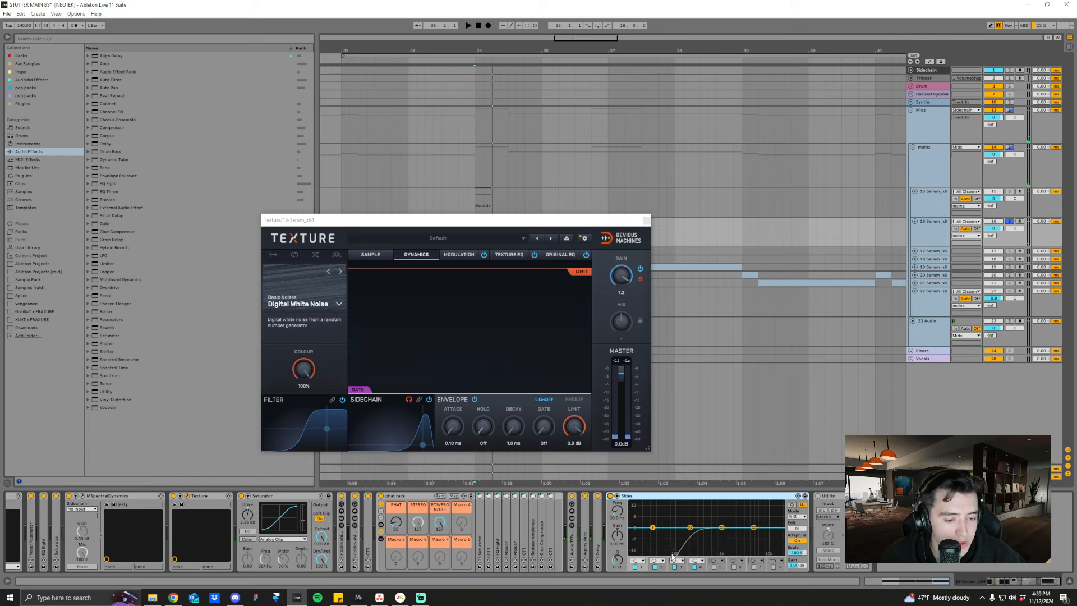
double_click(654, 496)
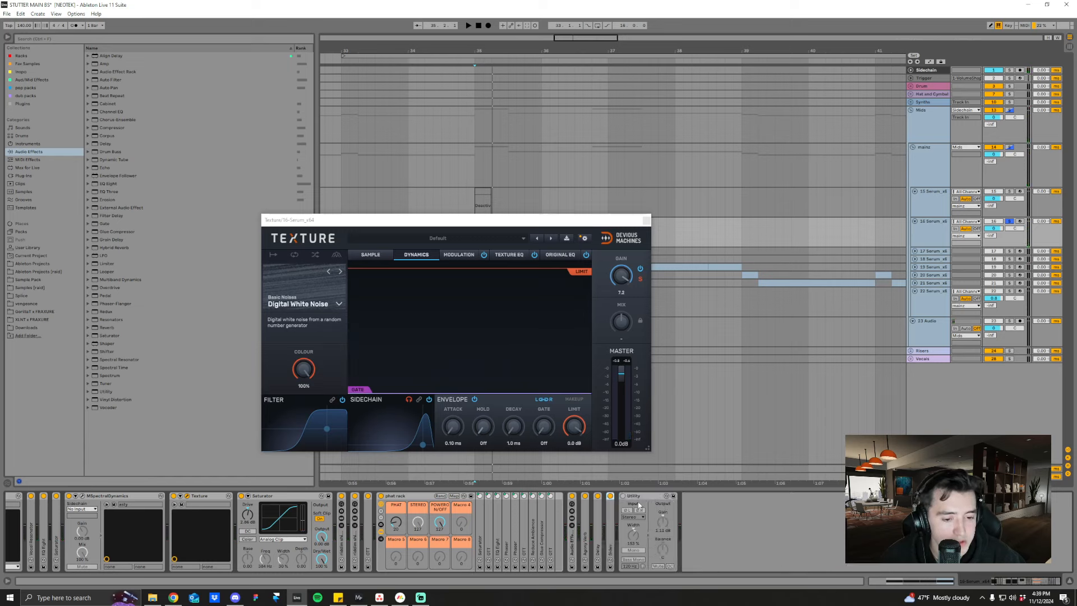
- Check the Utility at the end of the chain, close the Texture window, and play the clip through it
double_click(636, 497)
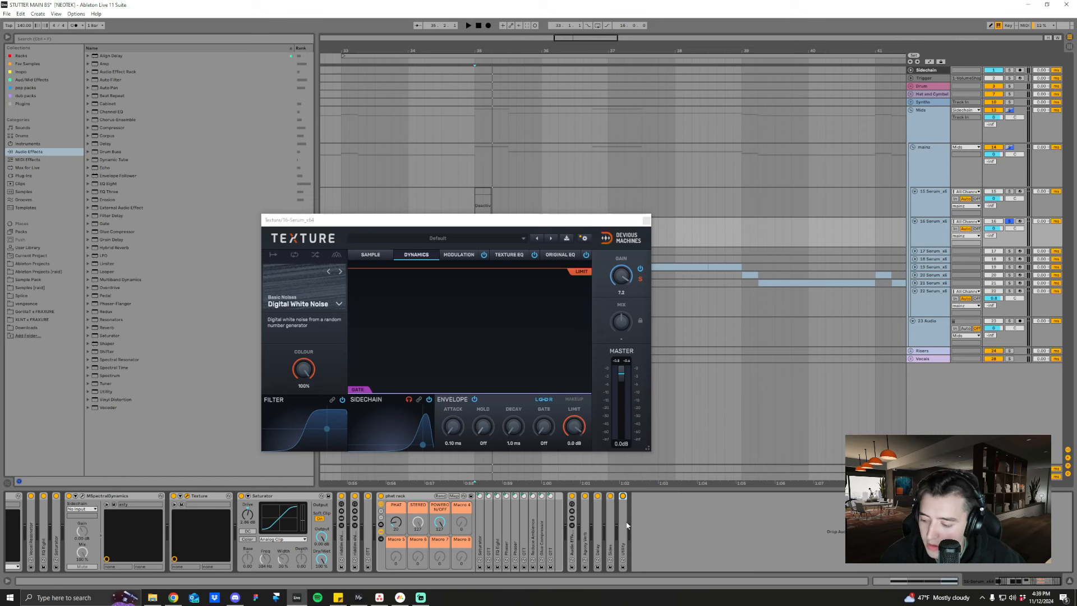
double_click(627, 525)
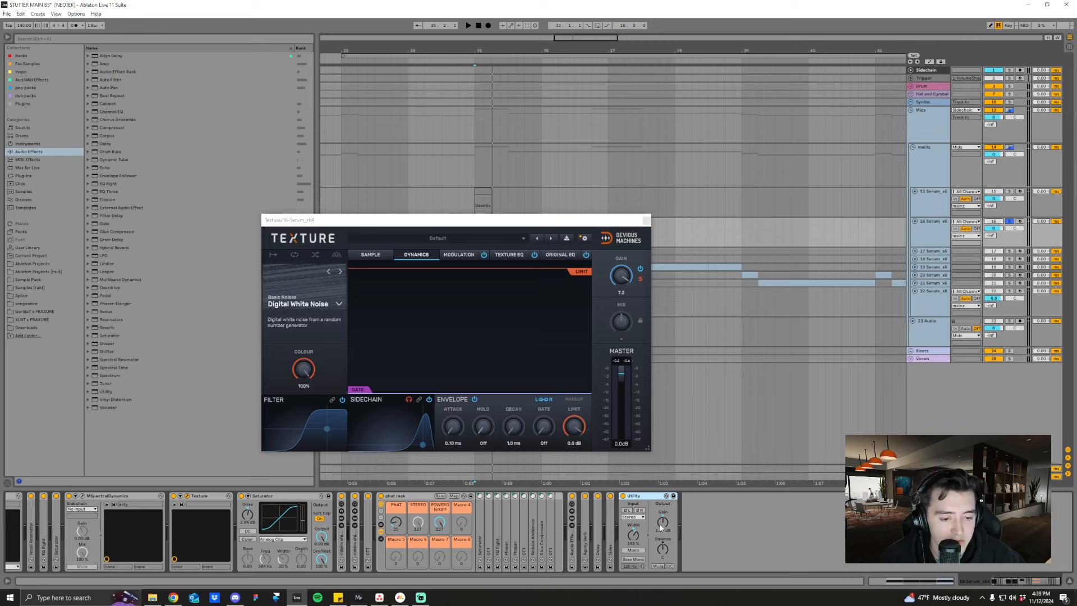
left_click(646, 220)
key("space")
key("space")
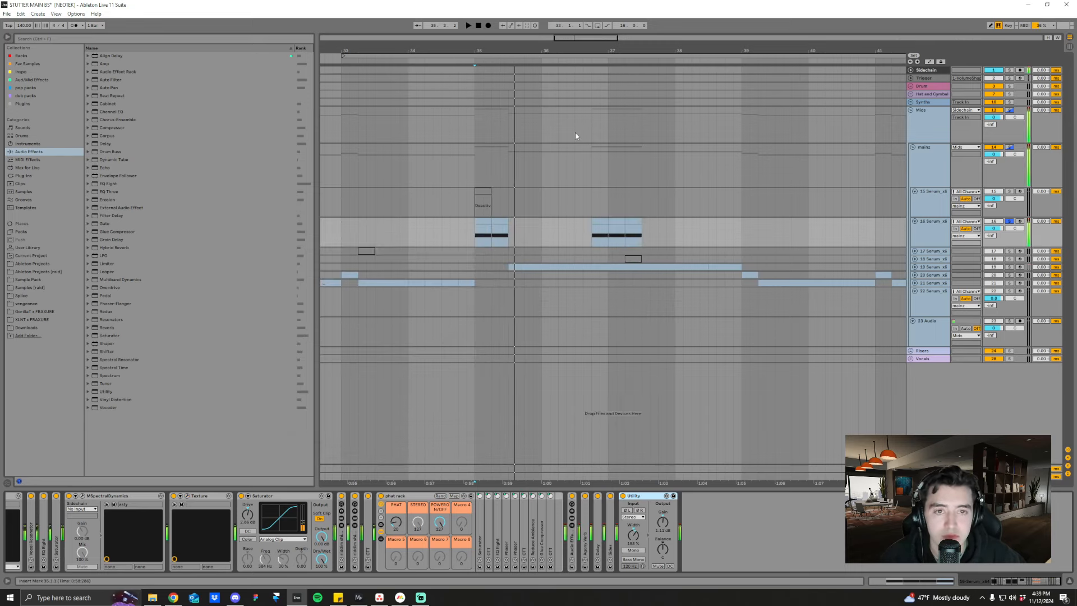
- Fold the Saturator, Texture, MSpectralDynamics and phat rack devices on the 16 Serum track
left_click_drag(581, 50, 617, 37)
scroll(338, 508, "up", 3)
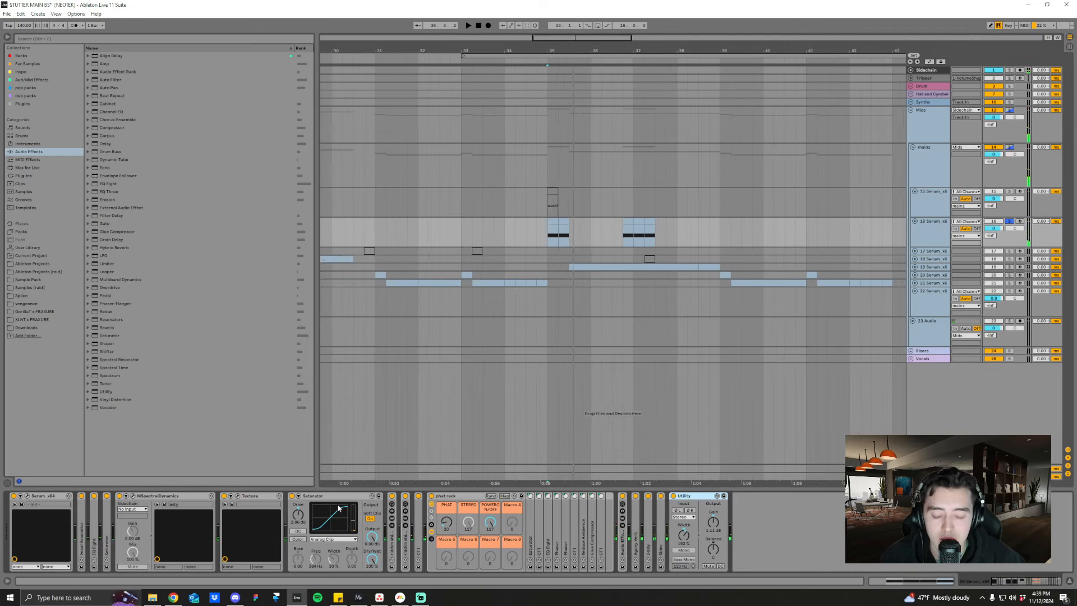
double_click(311, 497)
double_click(249, 496)
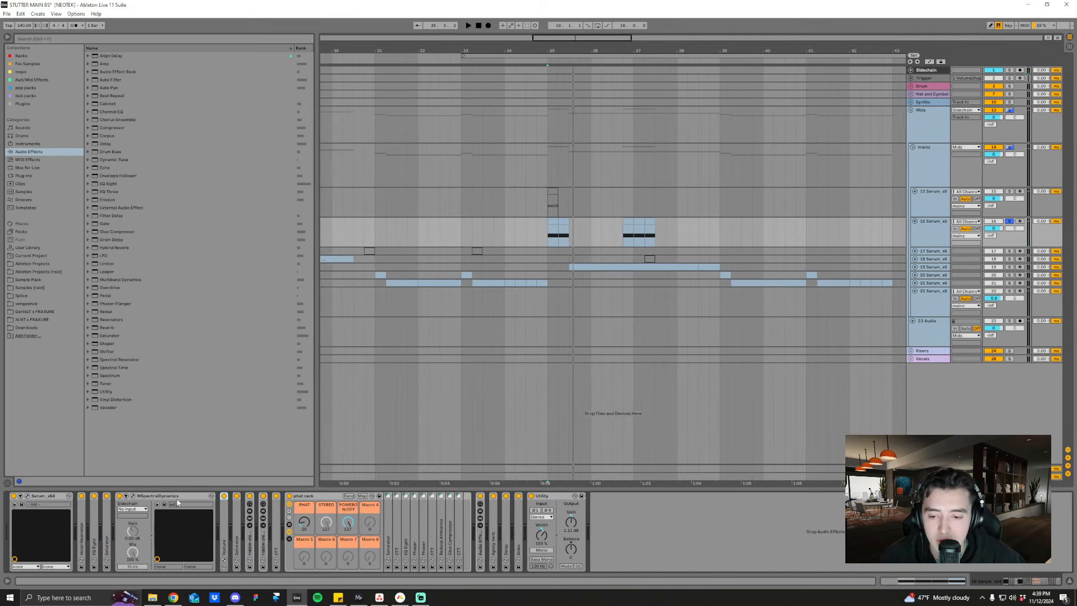
double_click(175, 497)
double_click(212, 496)
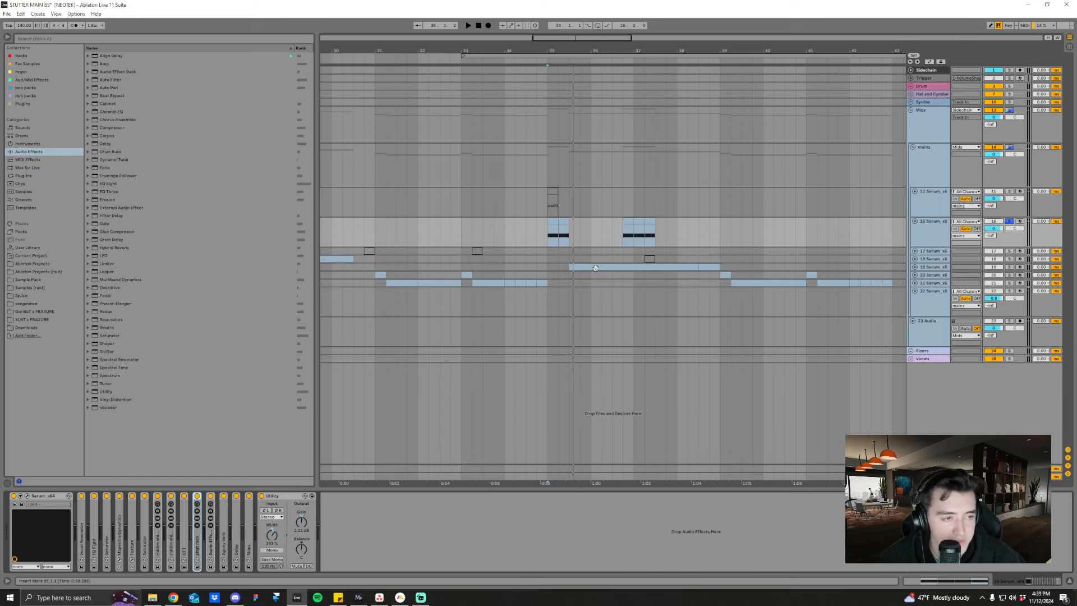
- Play the second group of 16 Serum clips through the full effects chain
mouse_move(730, 47)
left_mouse_down()
mouse_move(662, 49)
mouse_move(655, 39)
left_mouse_up()
left_click(566, 235)
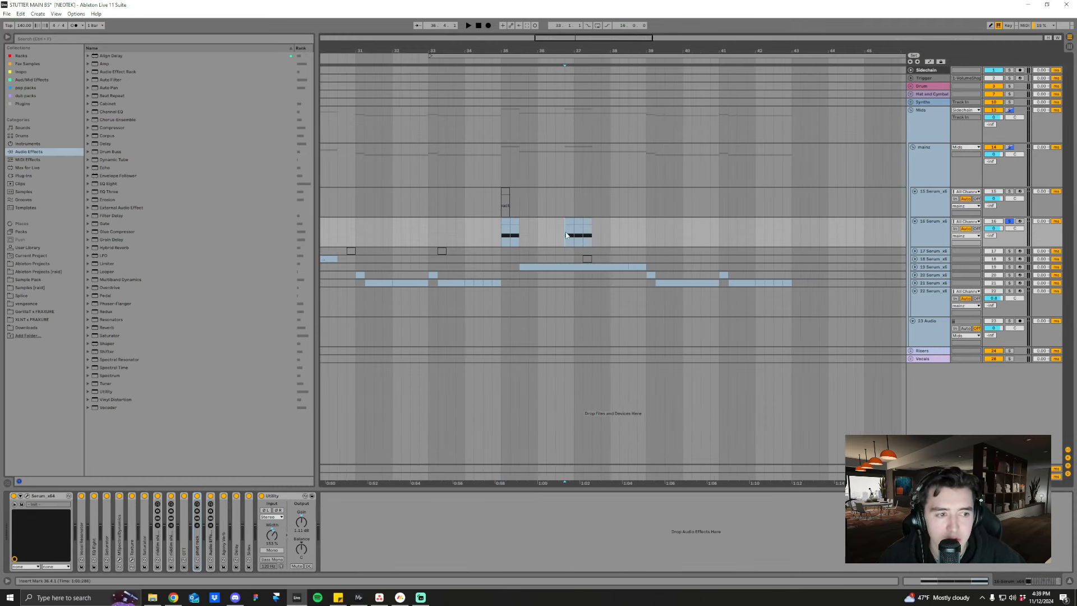
key("space")
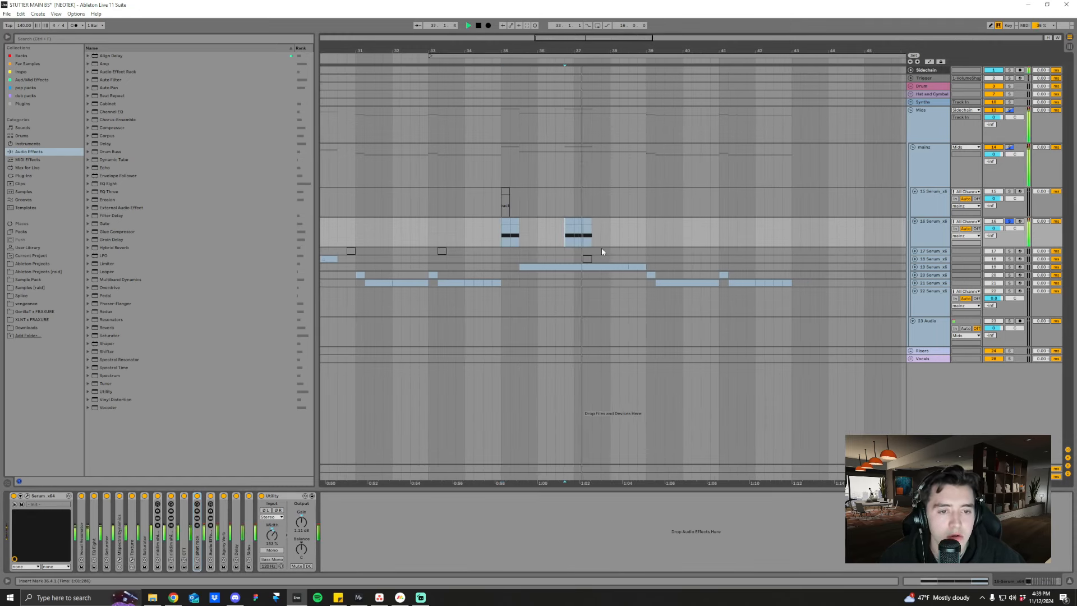
- Unfold and solo the 19 Serum track, and play its clip from the start
left_click(915, 267)
left_click(918, 278)
key("space")
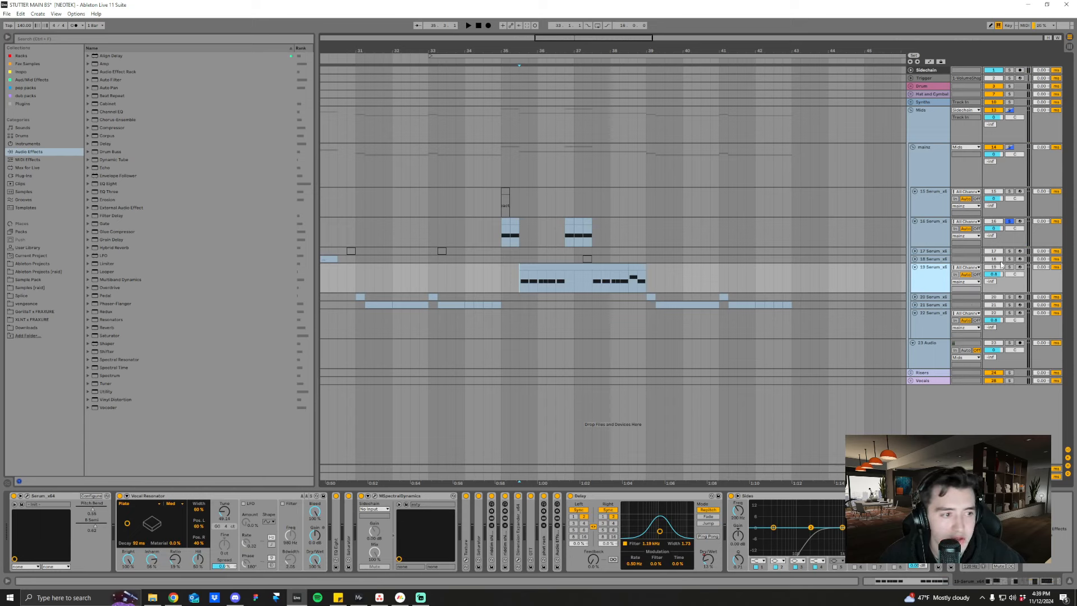
key("space")
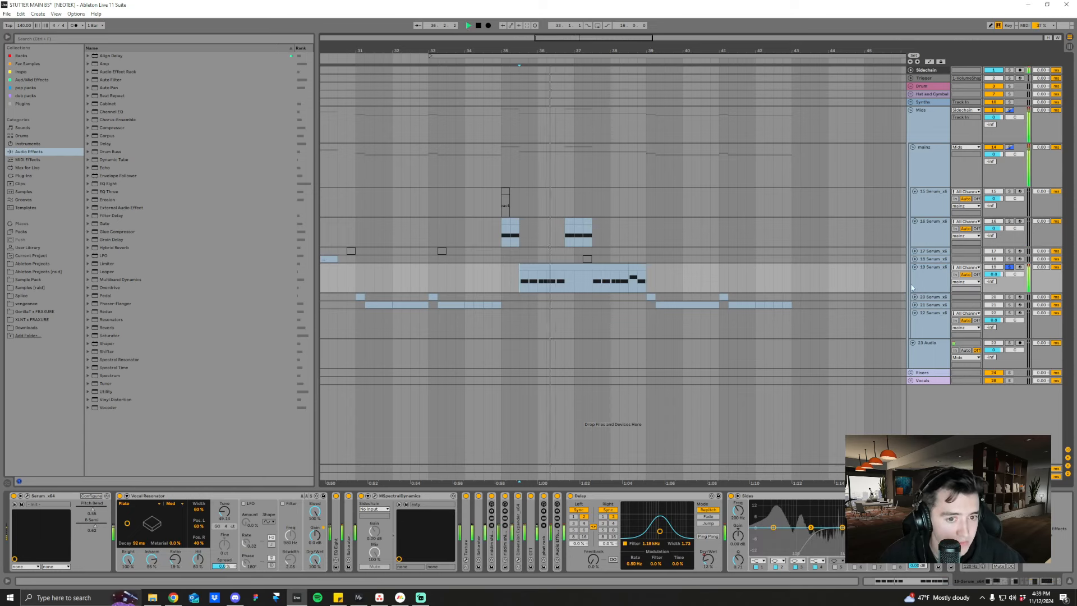
- Solo the 16 Serum track again and play from its clip at bar 35
left_click(916, 238)
left_click(497, 240)
key("space")
left_click(500, 240)
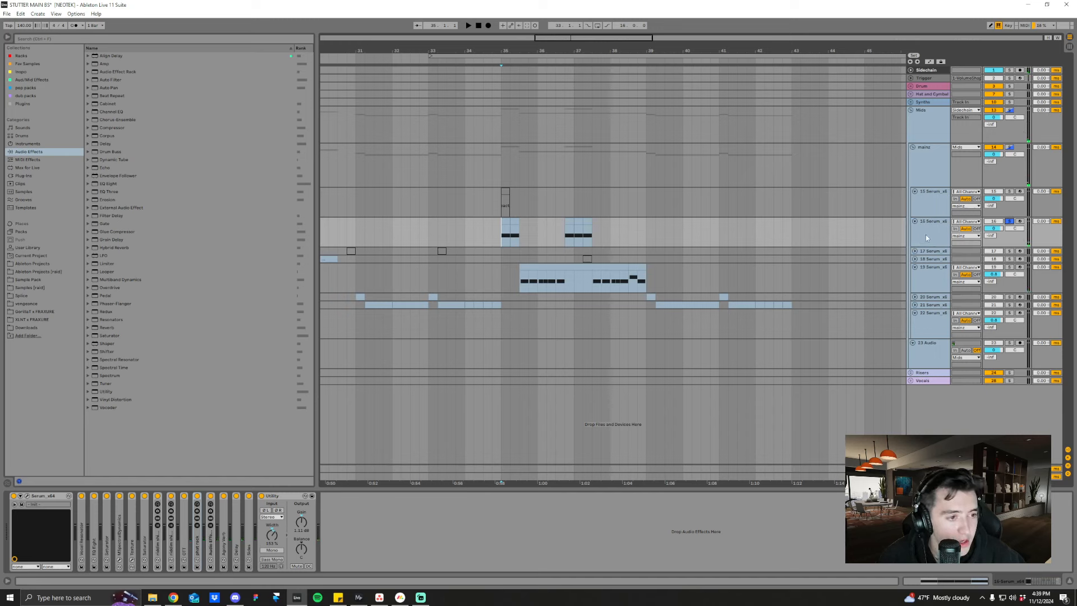
- Open Serum on the 16 Serum track, check the LFO 4 shape, and move the window clear of the clips
left_click(27, 497)
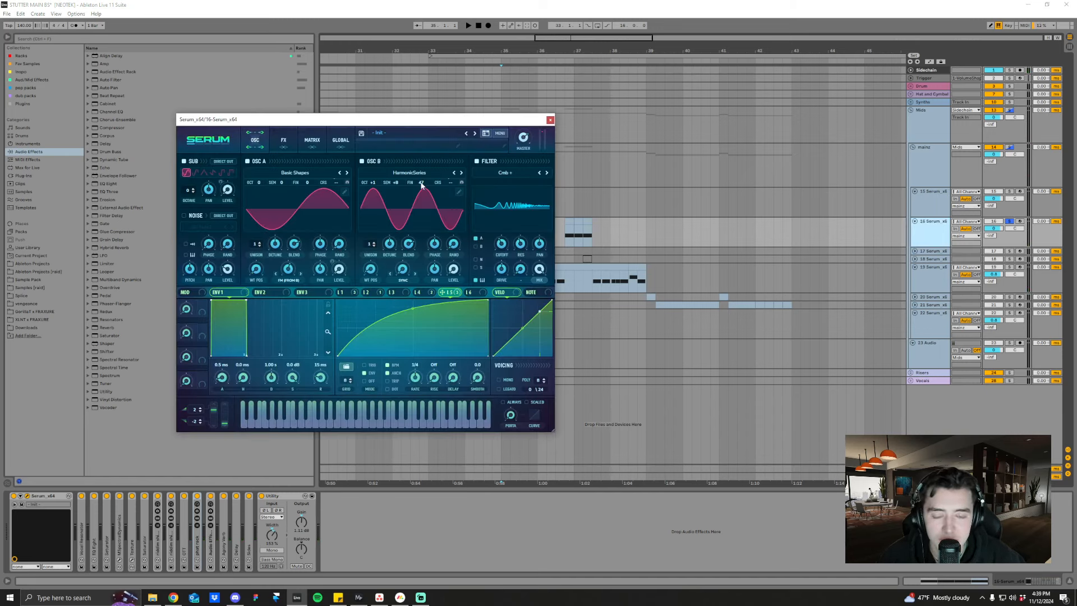
left_click_drag(428, 124, 459, 149)
left_click(452, 321)
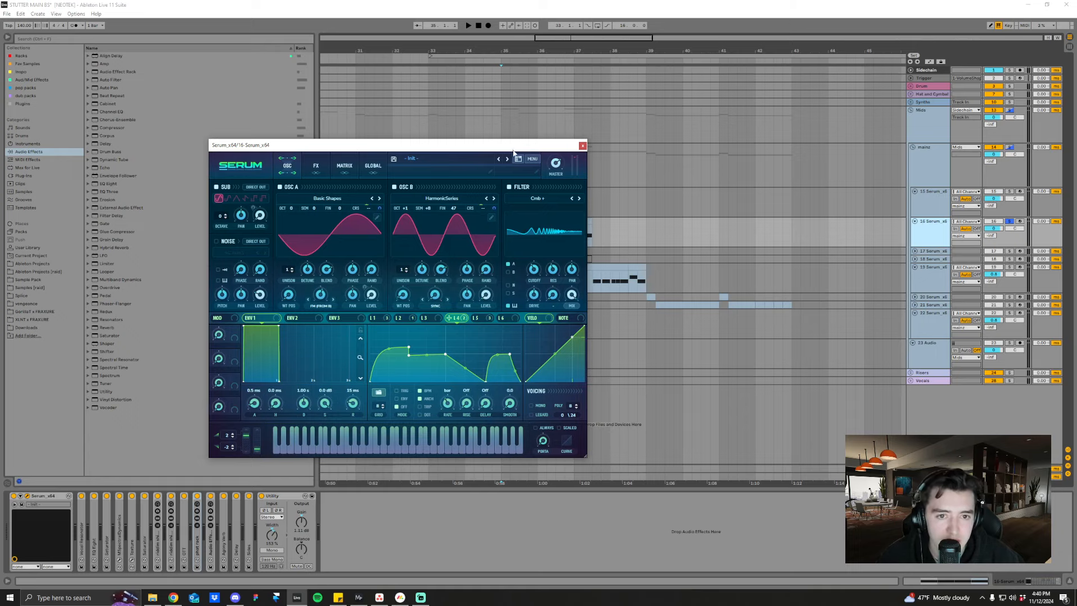
left_click_drag(514, 152, 419, 174)
- Lower OSC B's fine tuning to -62 and repeatedly play the second group of 16 Serum clips
left_click(566, 238)
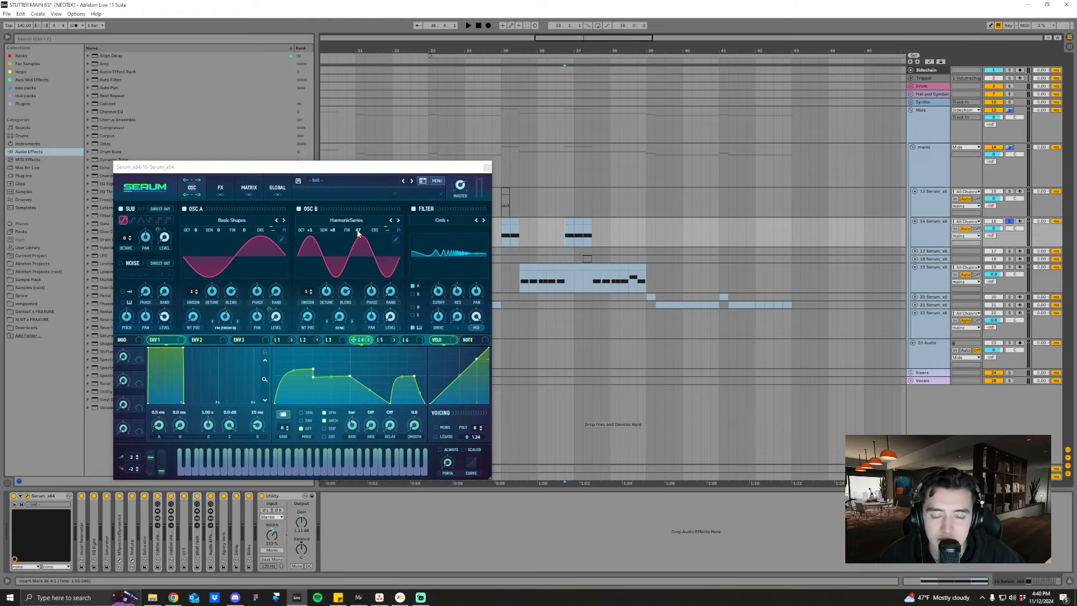
key("space")
left_click_drag(358, 232, 366, 296)
key("space")
key("space")
key("space")
key("space")
key("space")
key("space")
key("space")
key("space")
key("space")
key("space")
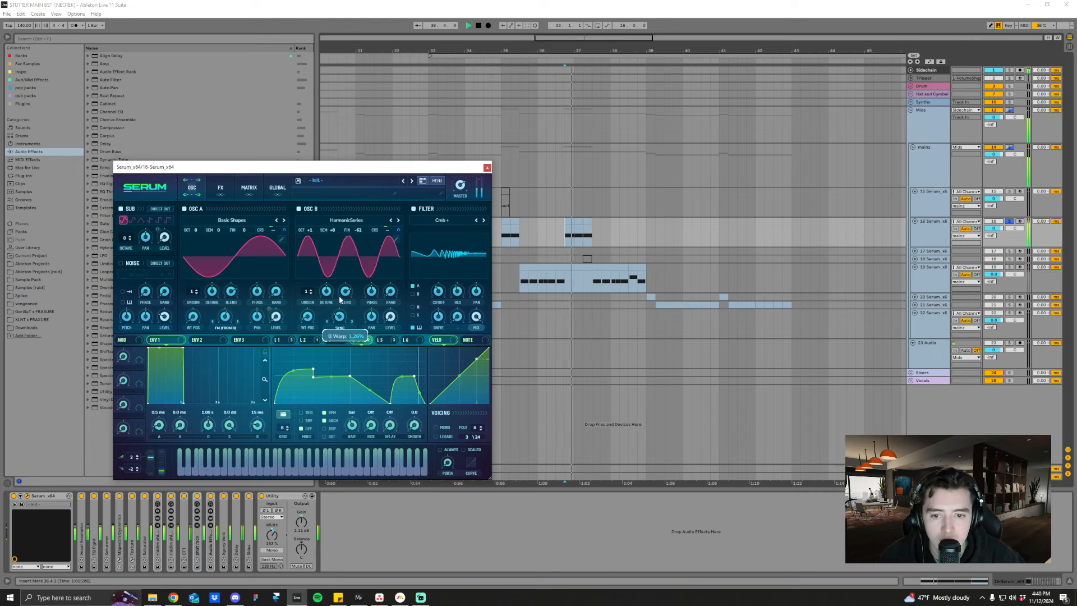
key("space")
key("space")
key("space")
- Raise OSC B's fine tuning to 13, replay the clips several times, and close Serum
left_click_drag(335, 230, 355, 186)
key("space")
key("space")
key("space")
key("space")
key("space")
key("space")
key("space")
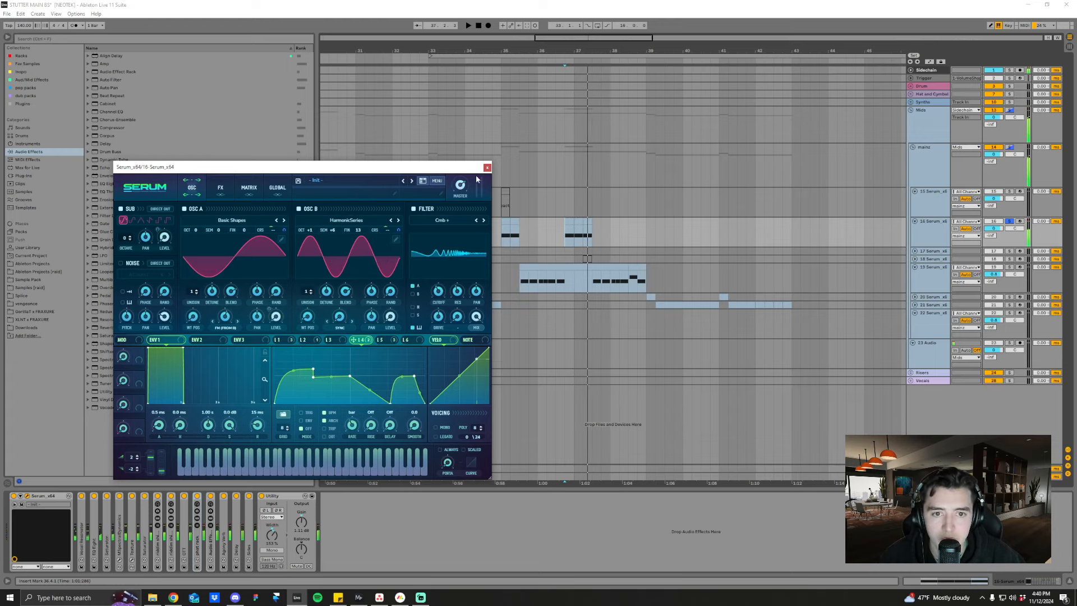
left_click(486, 167)
- Unfold the 20 and 21 Serum tracks and place the insert marker at the 20 Serum clip at bar 39
left_click_drag(608, 50, 587, 51)
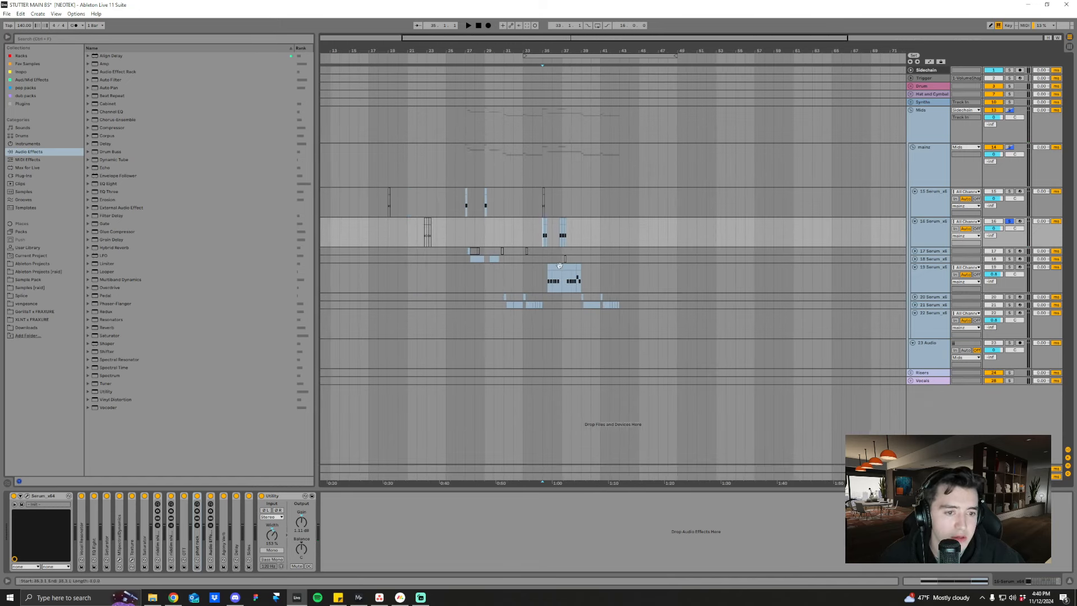
left_click(914, 305)
left_click(914, 297)
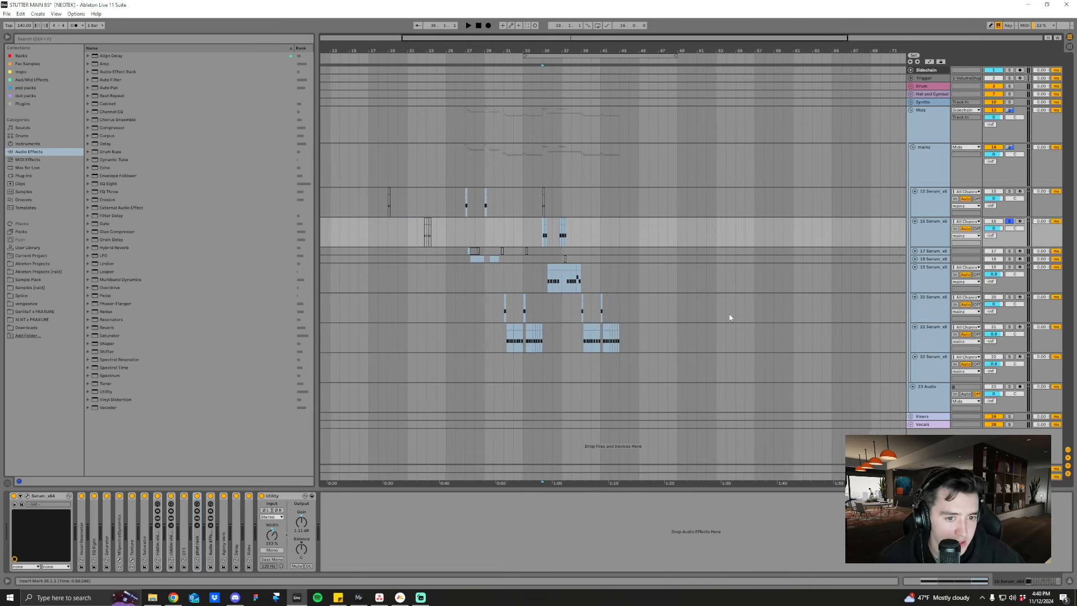
left_click(582, 314)
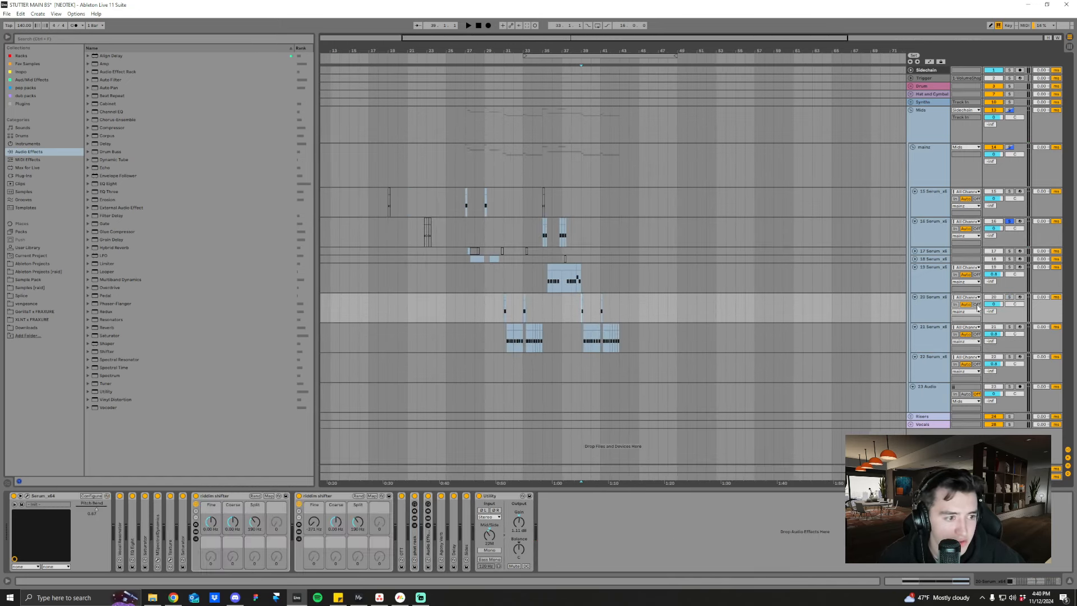
- Select the tracks from 15 Serum to 21 Serum, and then select only 21 Serum to show its devices
left_click(924, 336)
left_click(928, 207)
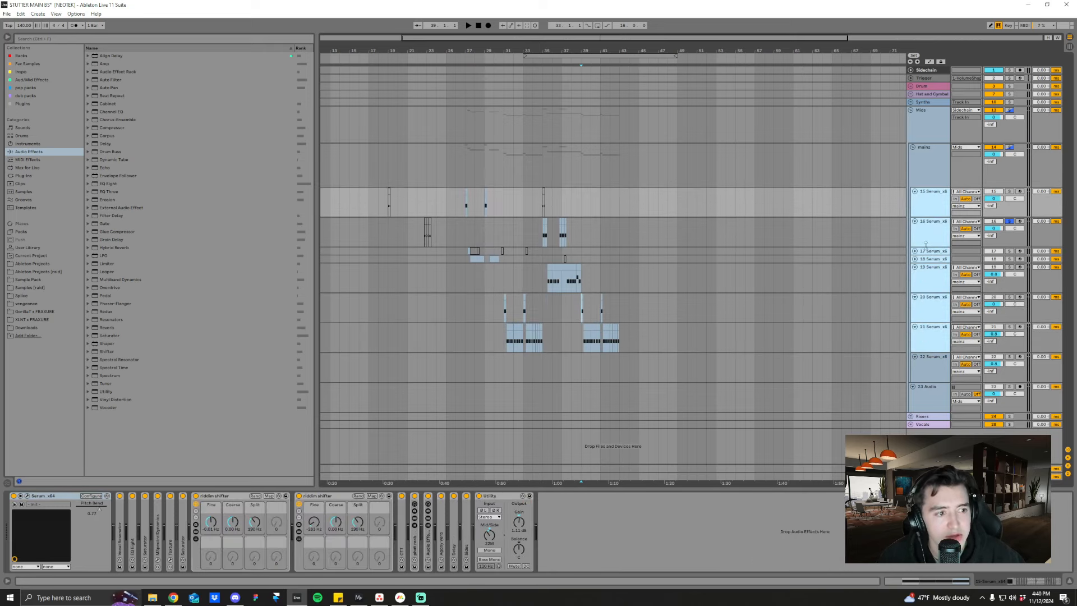
left_click(927, 336)
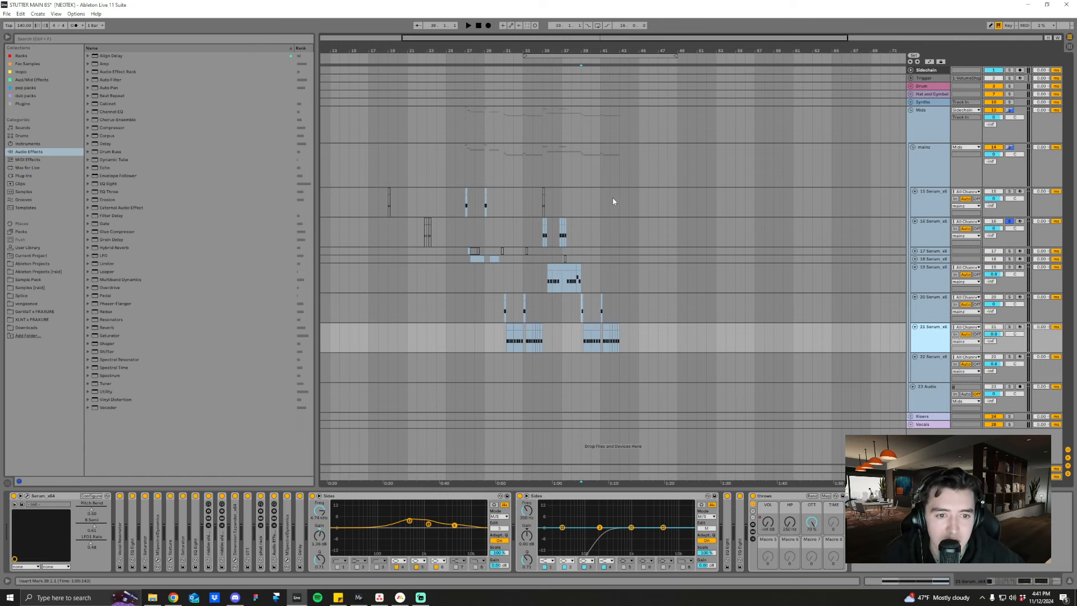
- Turn off the 16 Serum solo, solo the 15 Serum track, and play its clip at bar 27
left_click_drag(632, 51, 560, 31)
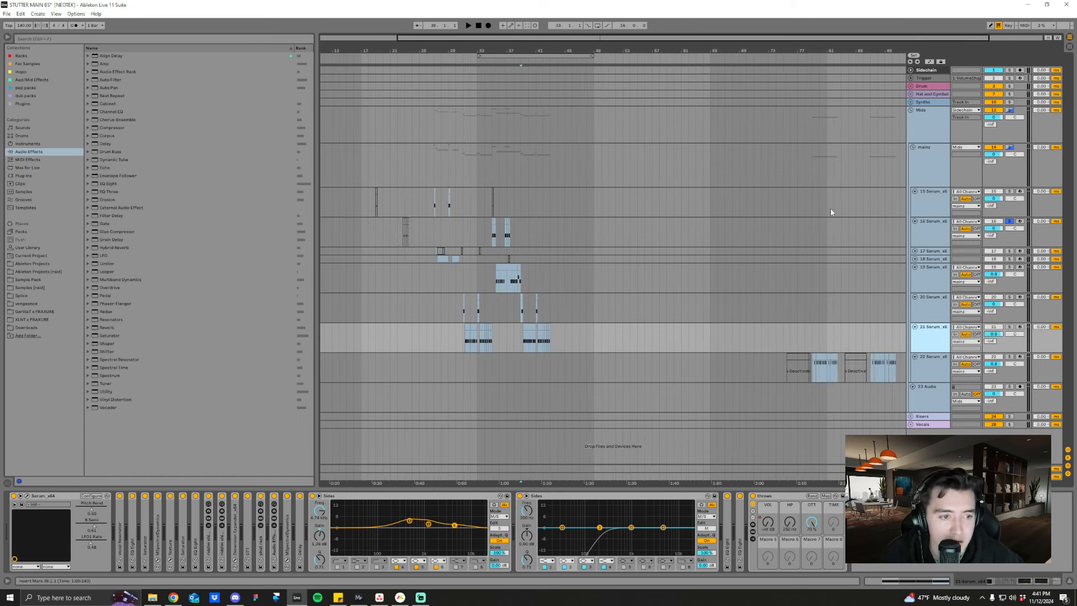
left_click_drag(838, 51, 806, 31)
left_click_drag(483, 51, 473, 84)
left_click(462, 258)
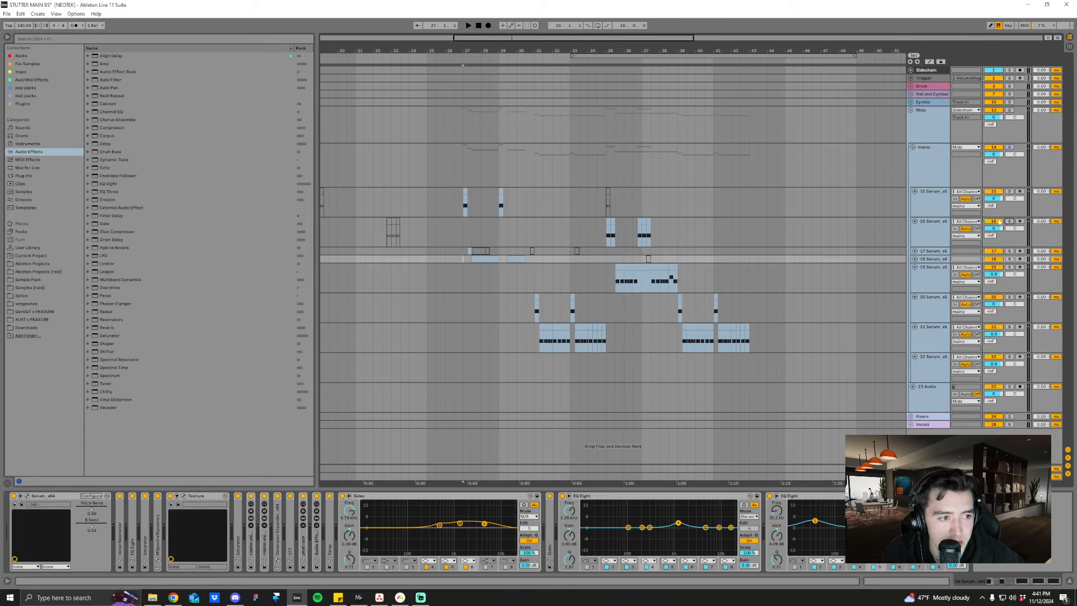
left_click(936, 205)
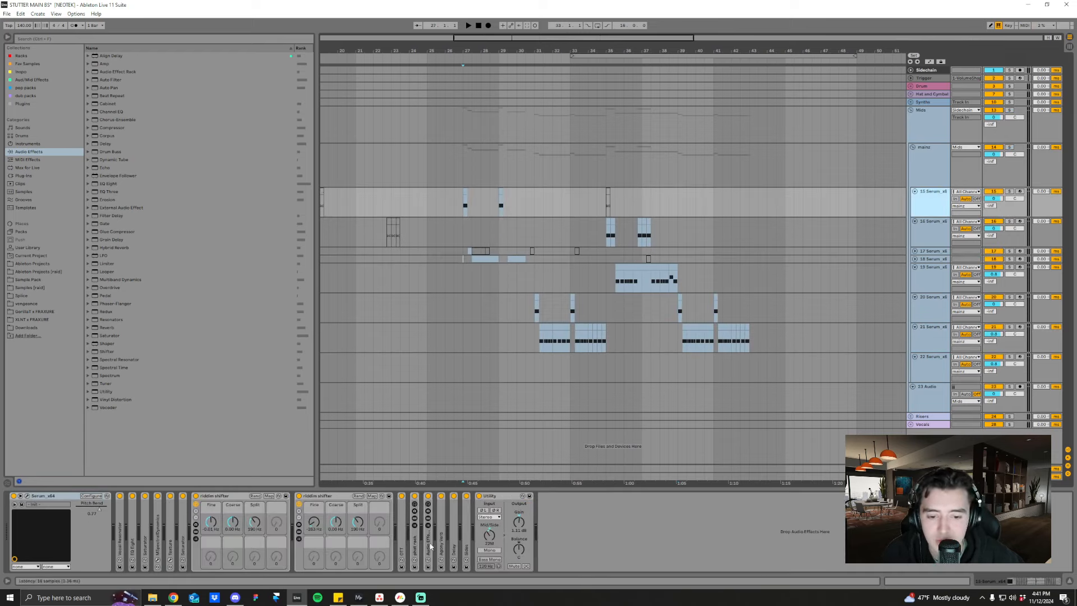
left_click(464, 210)
left_click(464, 210)
key("space")
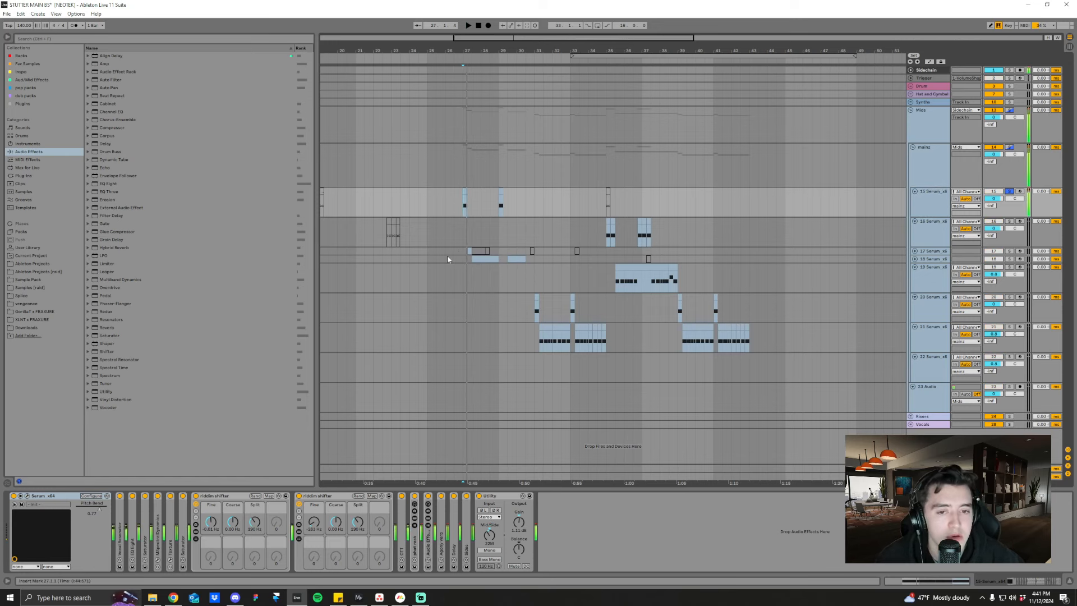
- Unfold the 18 and 17 Serum tracks and select 17 Serum to show its device chain
left_click(915, 259)
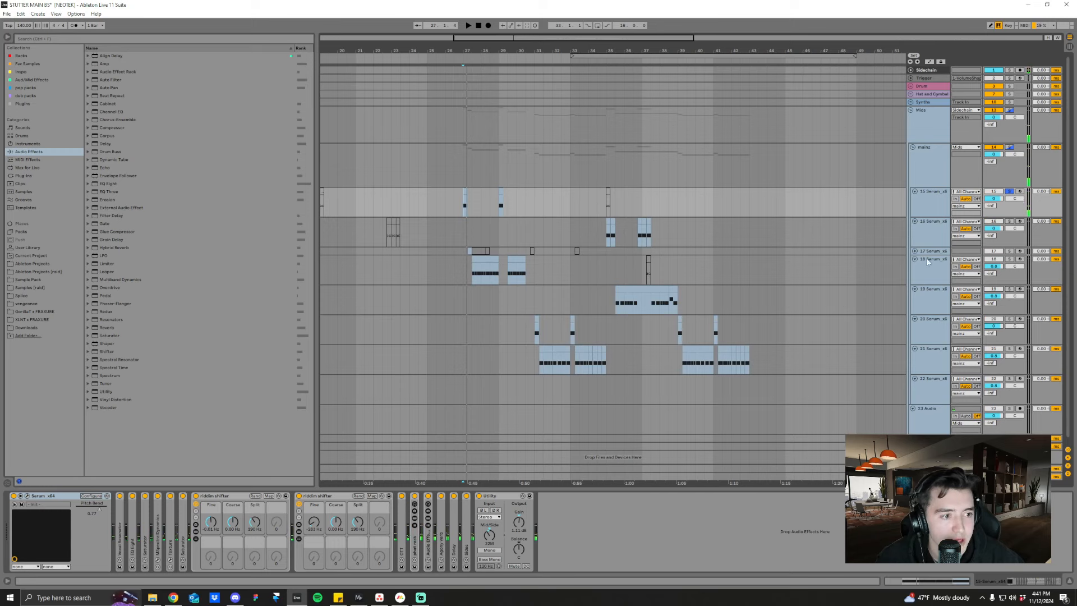
left_click(927, 261)
left_click(915, 251)
left_click(923, 251)
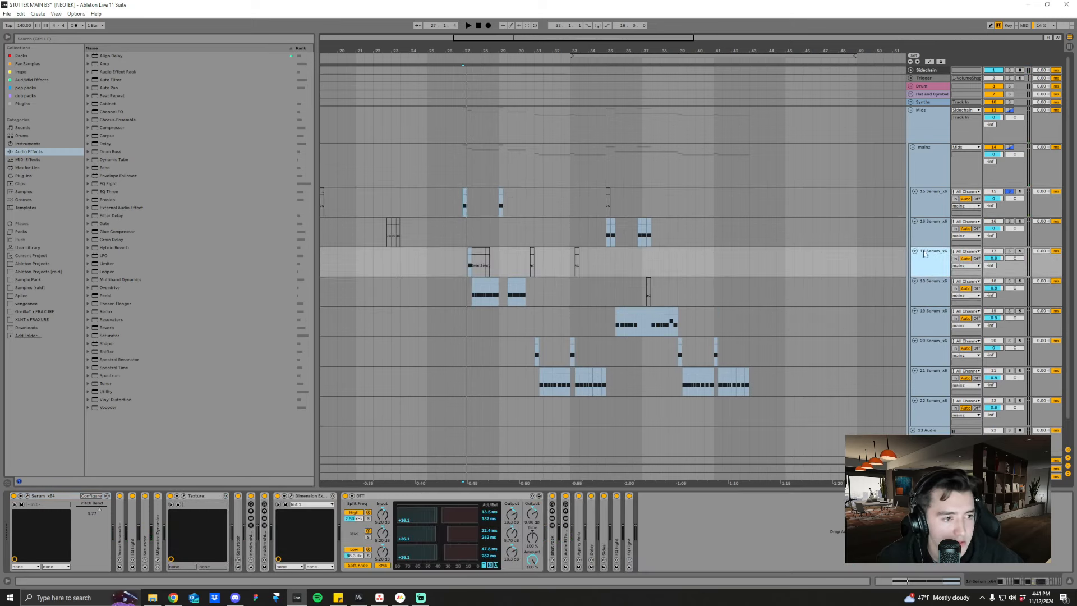
- Solo the 17 Serum track and play its first active clip, just after bar 27
left_click(467, 269)
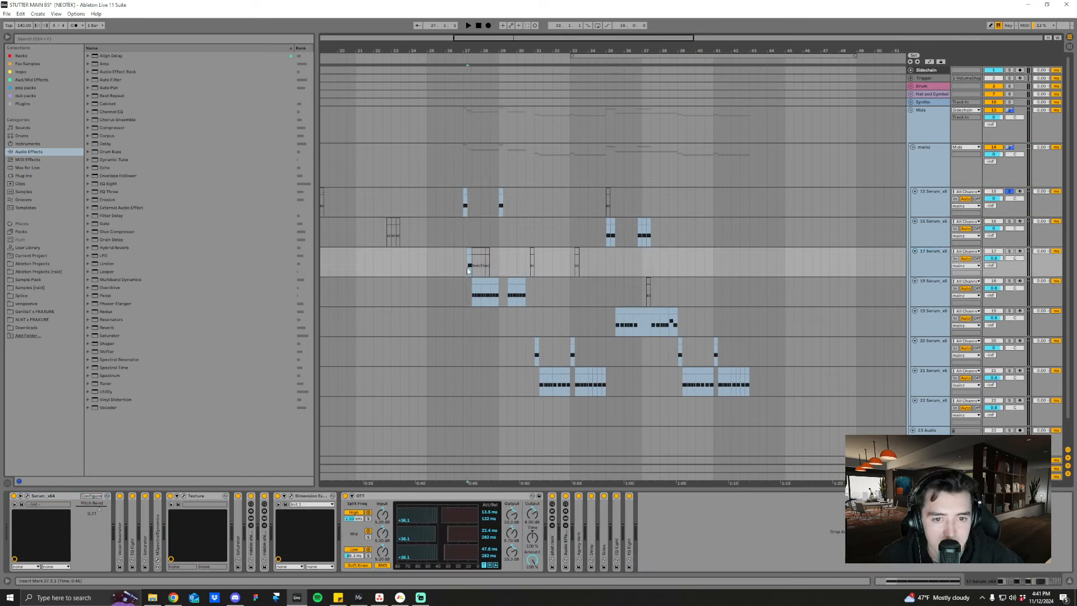
left_click(1008, 251)
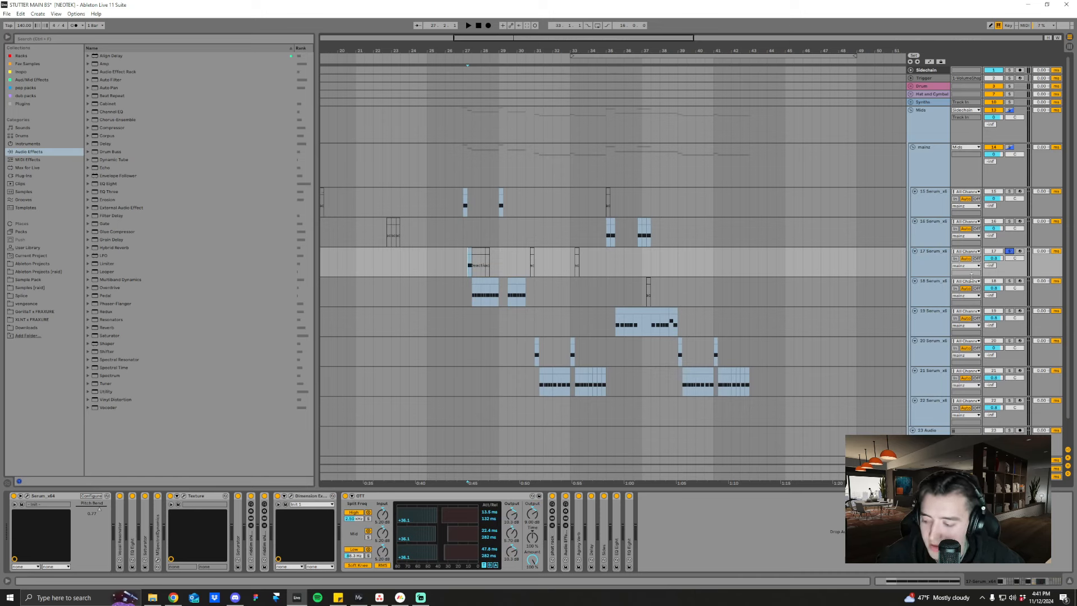
key("space")
key("space")
mouse_move(474, 51)
left_mouse_down()
mouse_move(474, 65)
mouse_move(474, 49)
left_mouse_up()
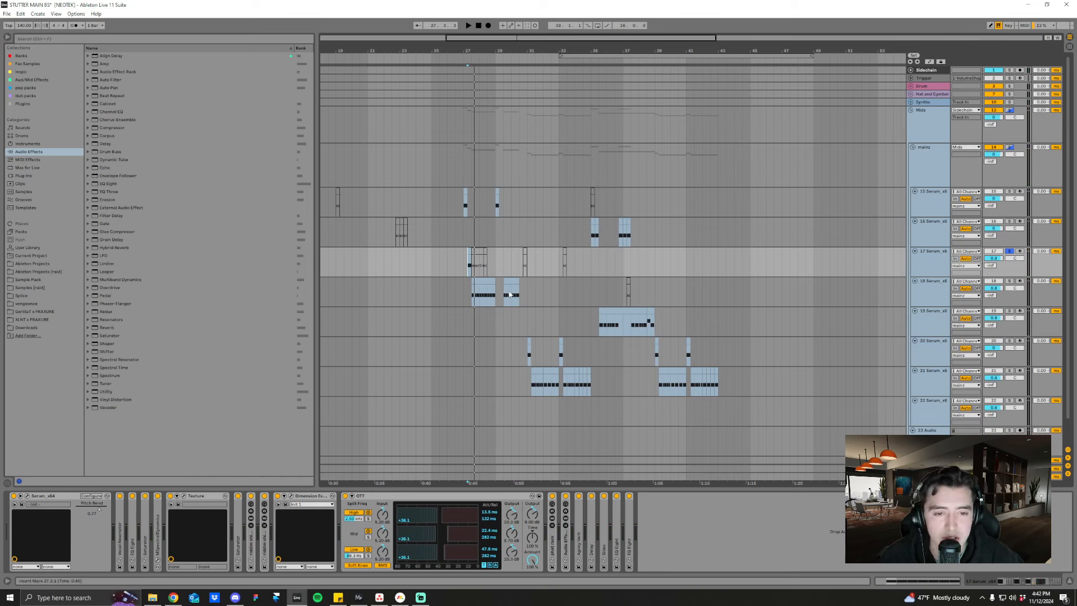
left_click(6, 13)
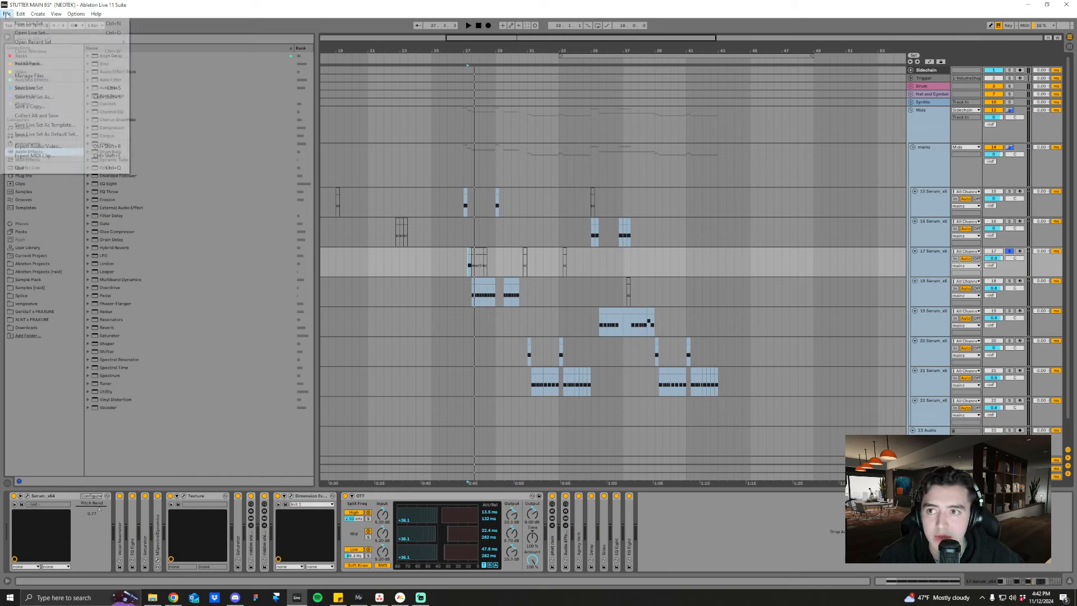
mouse_move(33, 42)
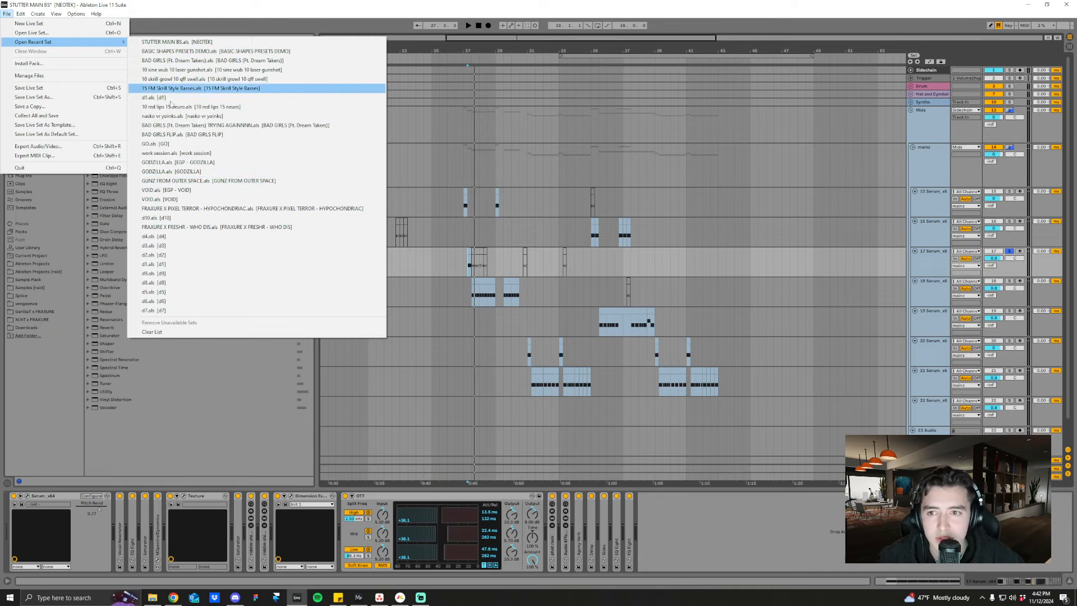
left_click(200, 443)
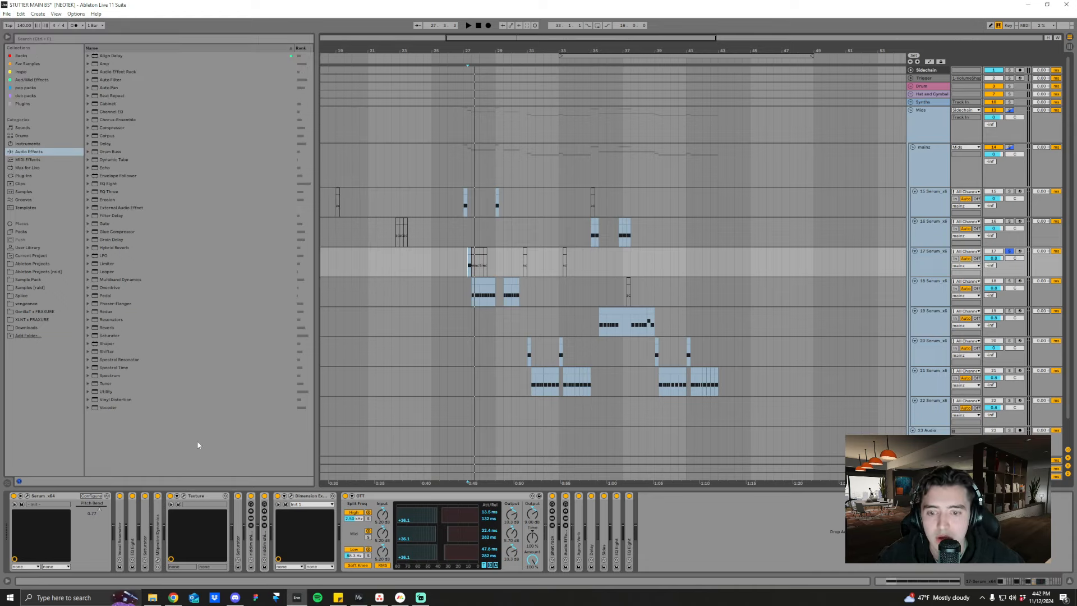
- Switch to Streamlabs Desktop and toggle the visibility of the Display Capture source
left_click(421, 598)
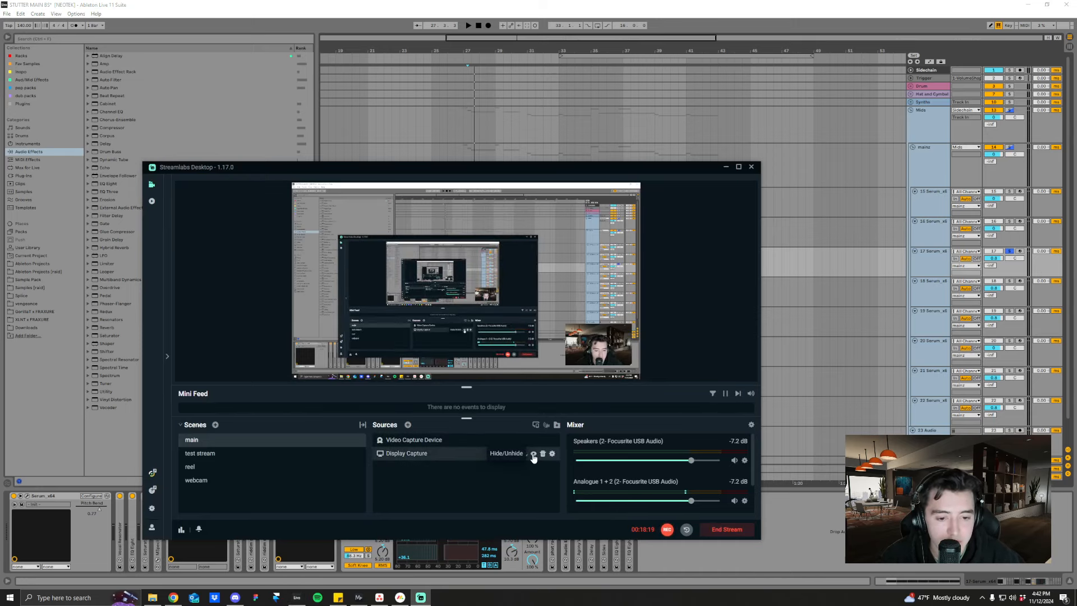
left_click(533, 454)
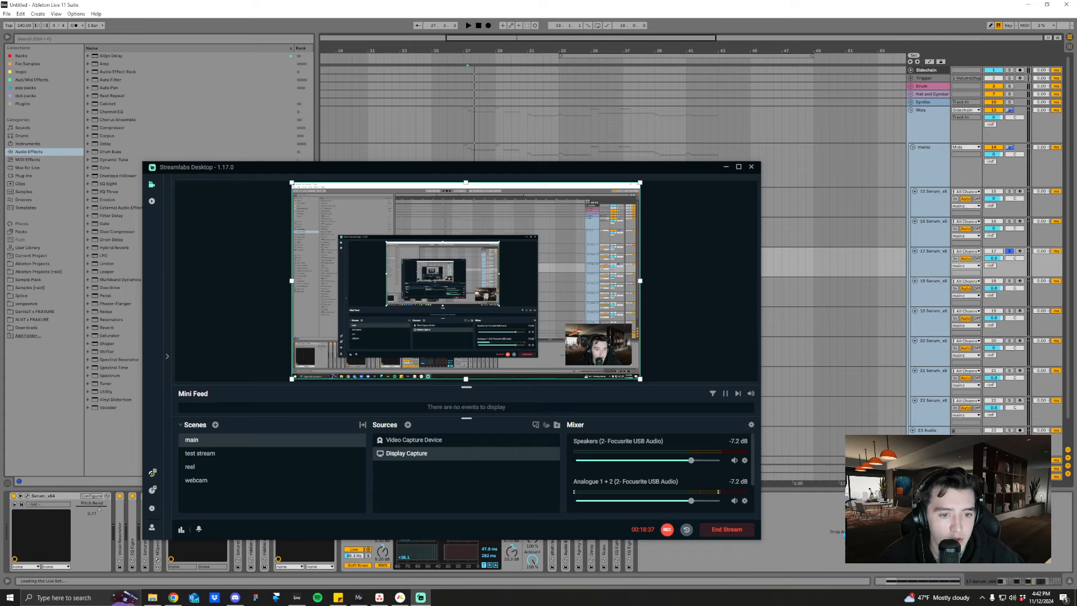
- Switch to the NEOTEK set, select the Mids group, and collapse the Synths group
left_click(843, 532)
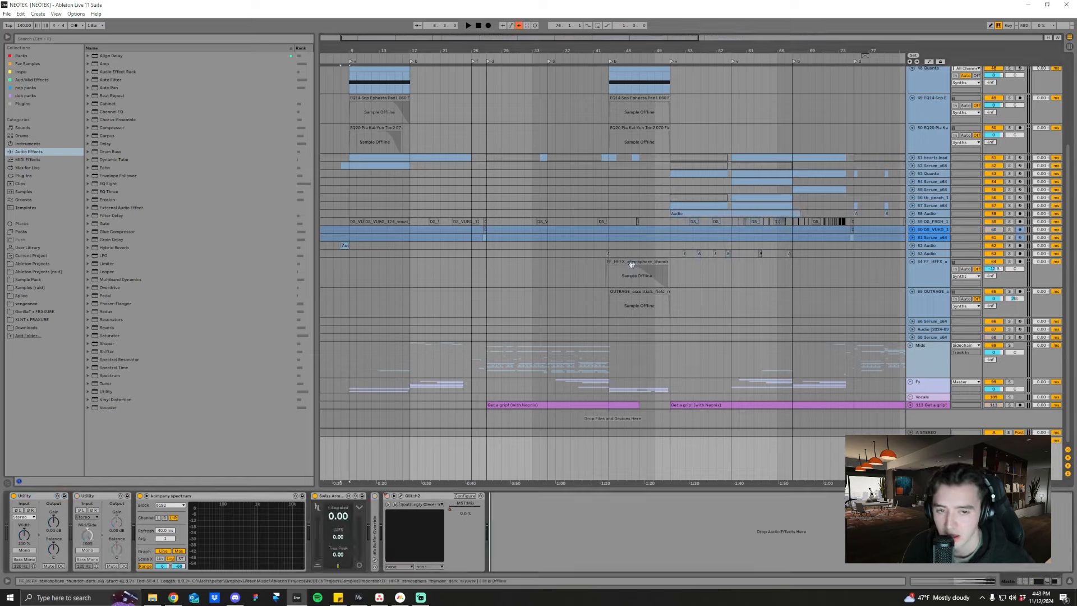
left_click_drag(601, 51, 601, 35)
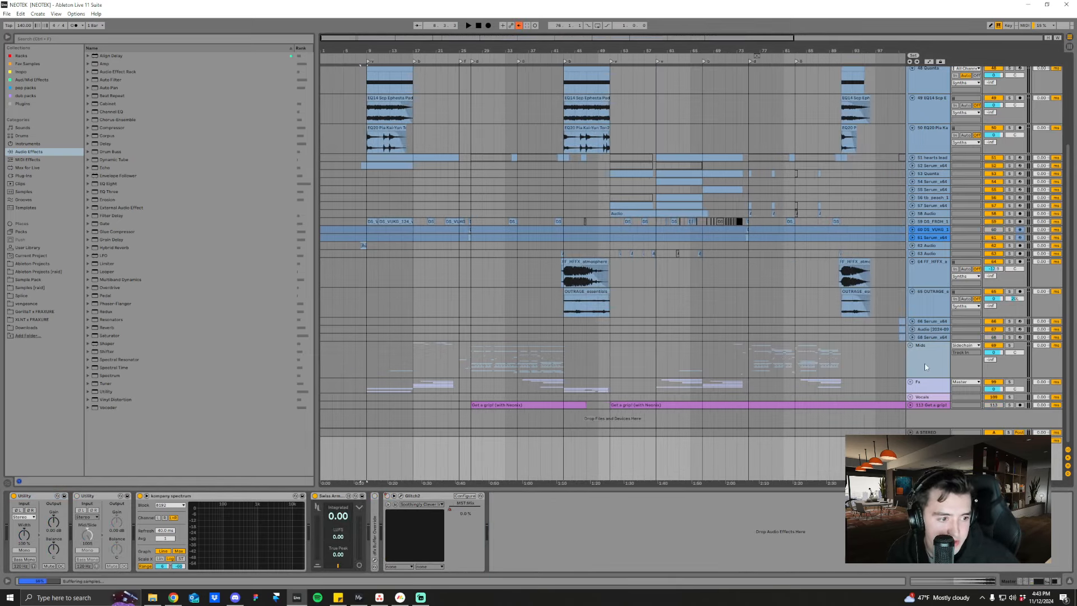
left_click(926, 365)
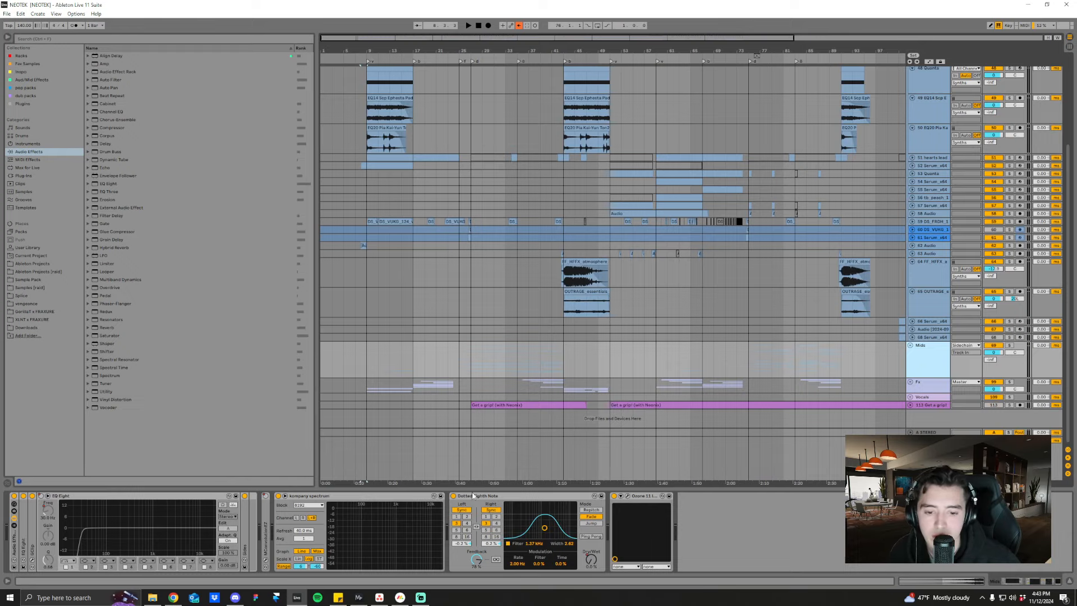
left_click_drag(1070, 366, 1063, 227)
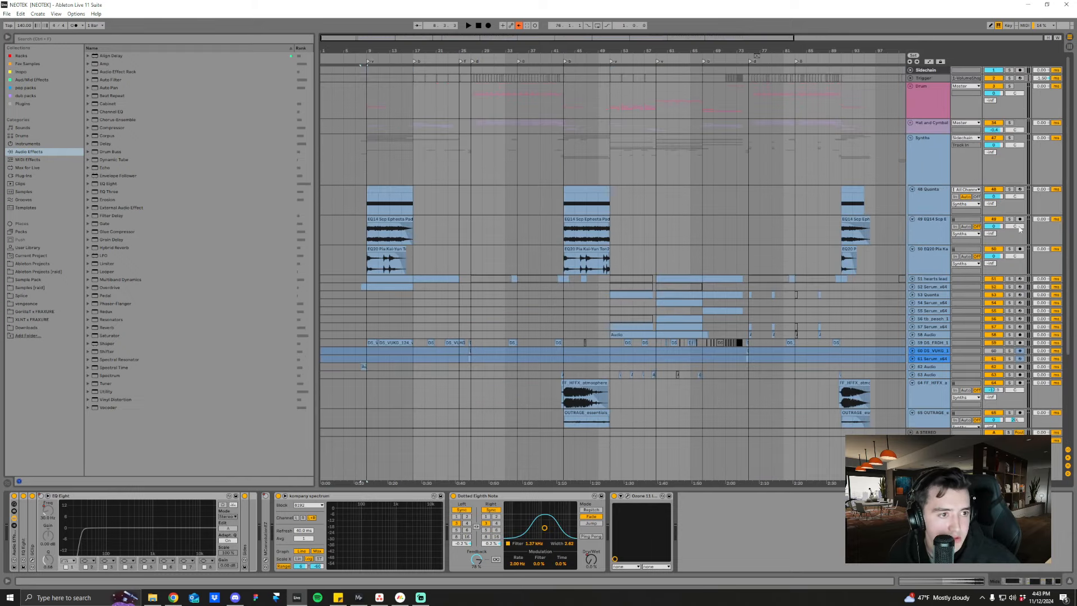
left_click(910, 138)
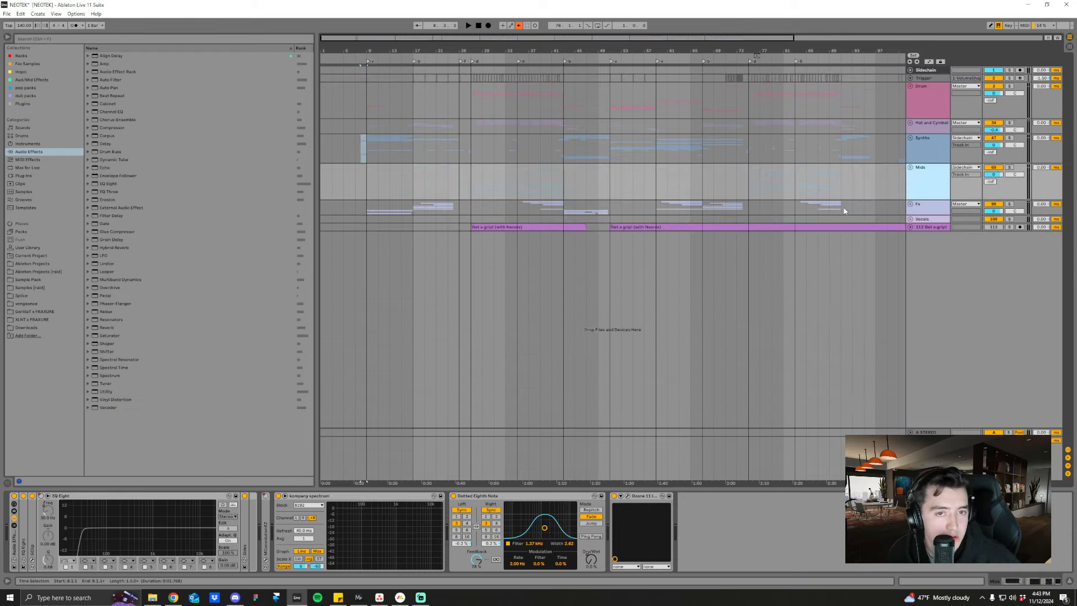
- Turn off Automation Arm and play the full arrangement from bar 17, jumping to the drop at bar 27
left_click(365, 189)
left_click(519, 26)
left_click(412, 196)
key("space")
left_click(467, 189)
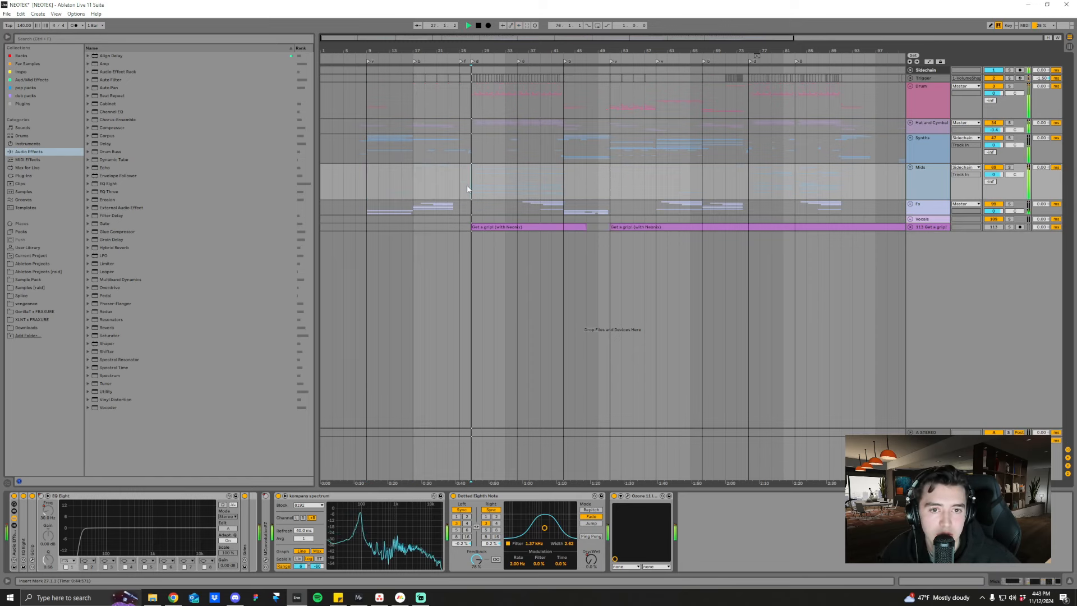
left_click_drag(529, 51, 564, 112)
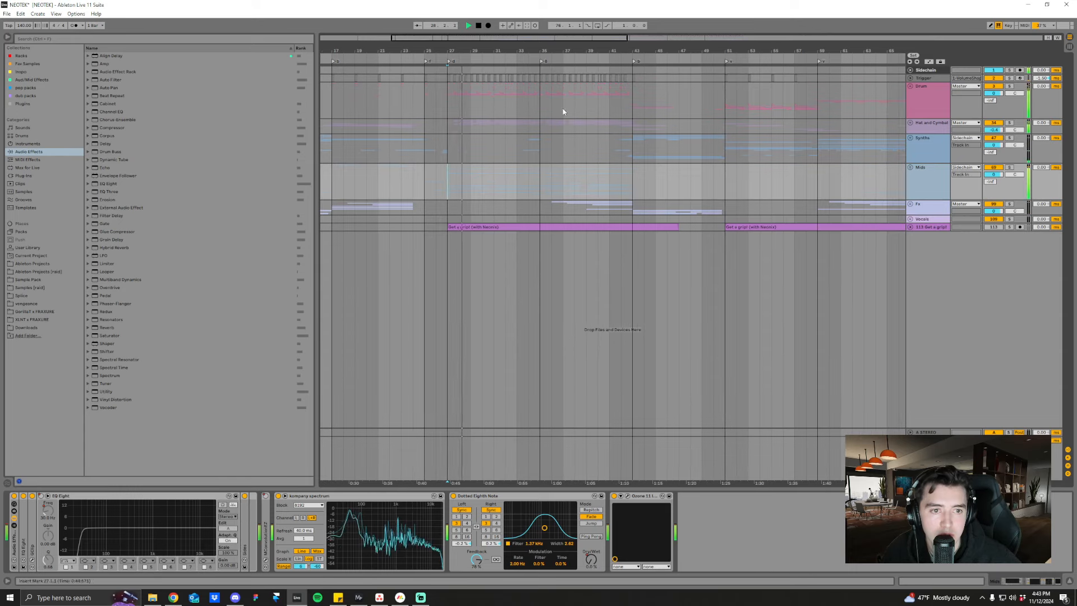
- Stop playback, expand the Mids group, and unfold the "First drop main" track that holds the bar 27 clips
left_click(909, 169)
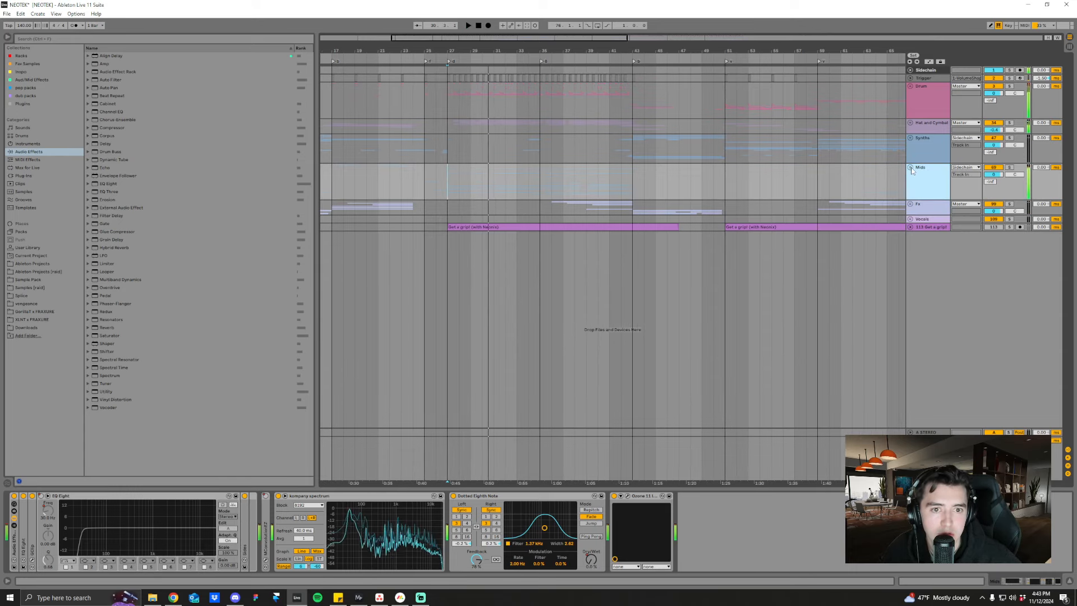
left_click(911, 168)
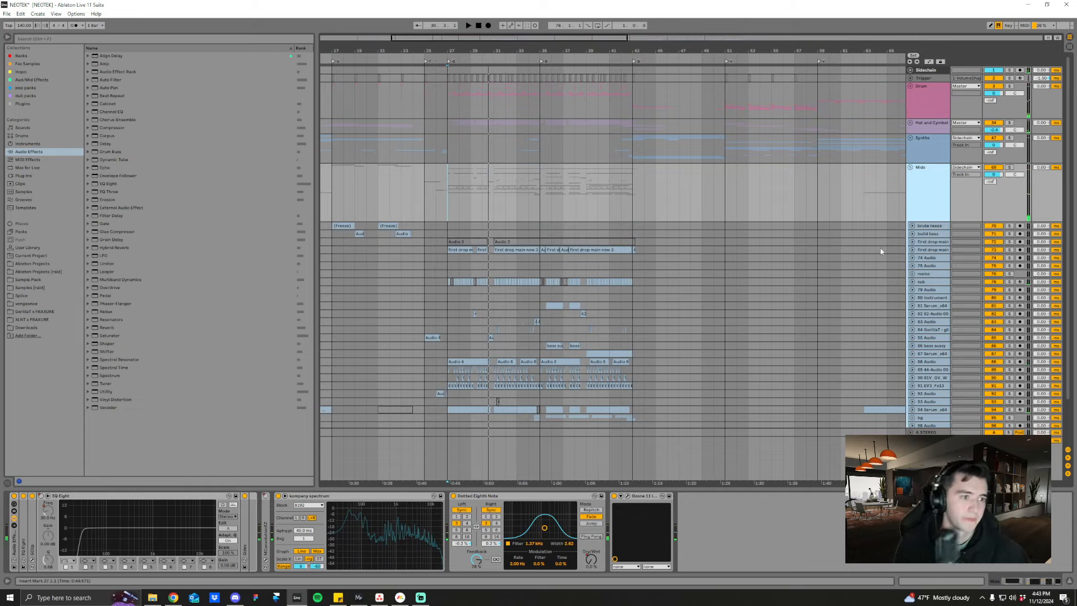
left_click(911, 250)
left_click(924, 257)
left_click_drag(458, 49, 461, 104)
- Solo the unfolded "First drop main" track and play its clips from bar 27
left_click(424, 263)
left_click(936, 261)
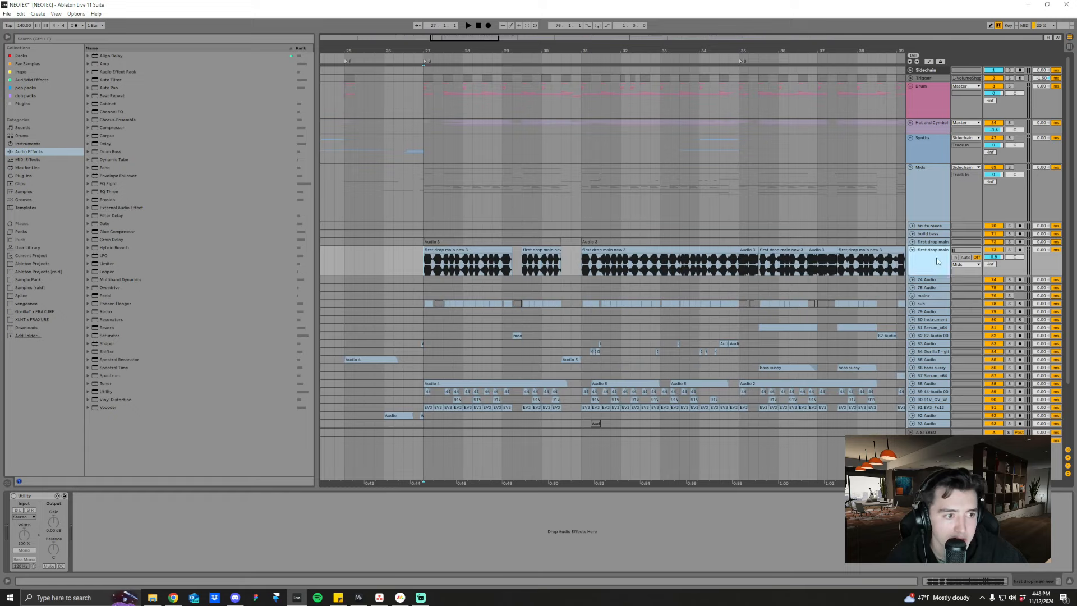
left_click(1009, 250)
key("space")
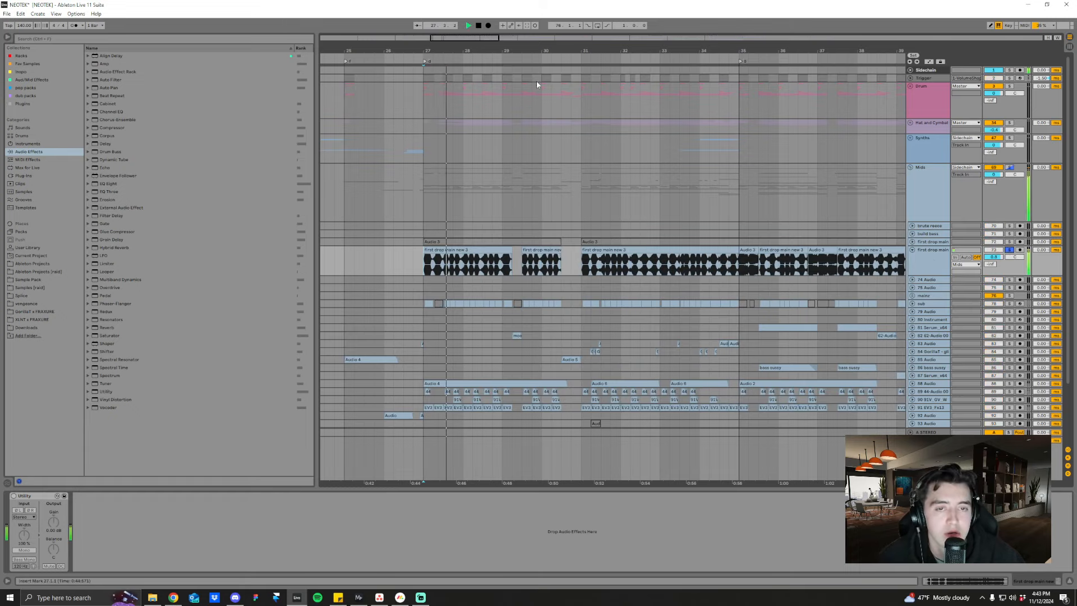
left_click_drag(533, 48, 512, 48)
key("space")
- Place the insert marker at bar 31 and select the Mids group to show its device chain
left_click(933, 191)
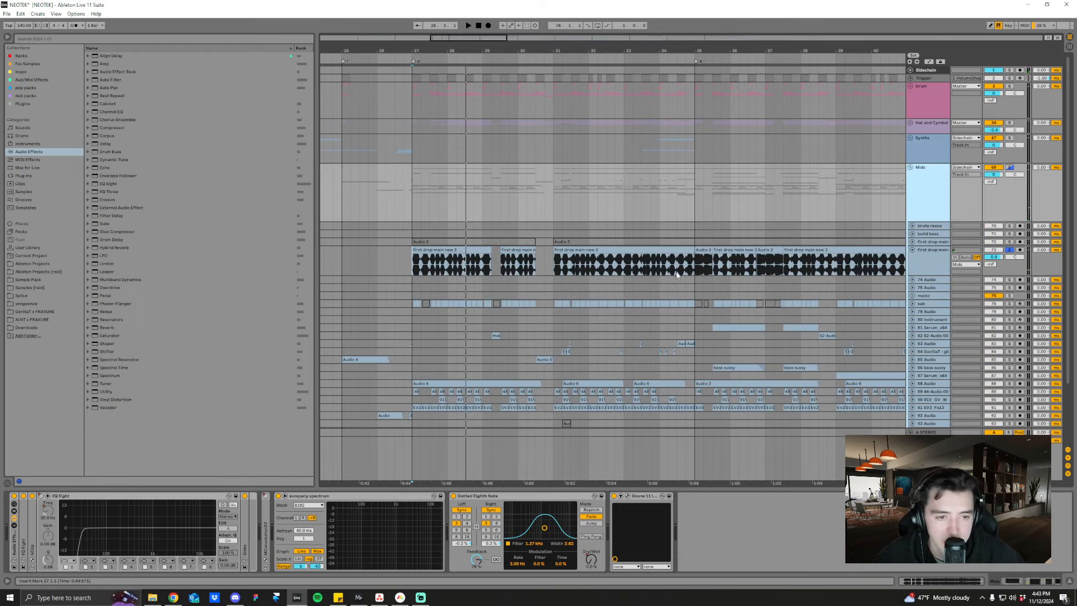
left_click_drag(701, 51, 700, 63)
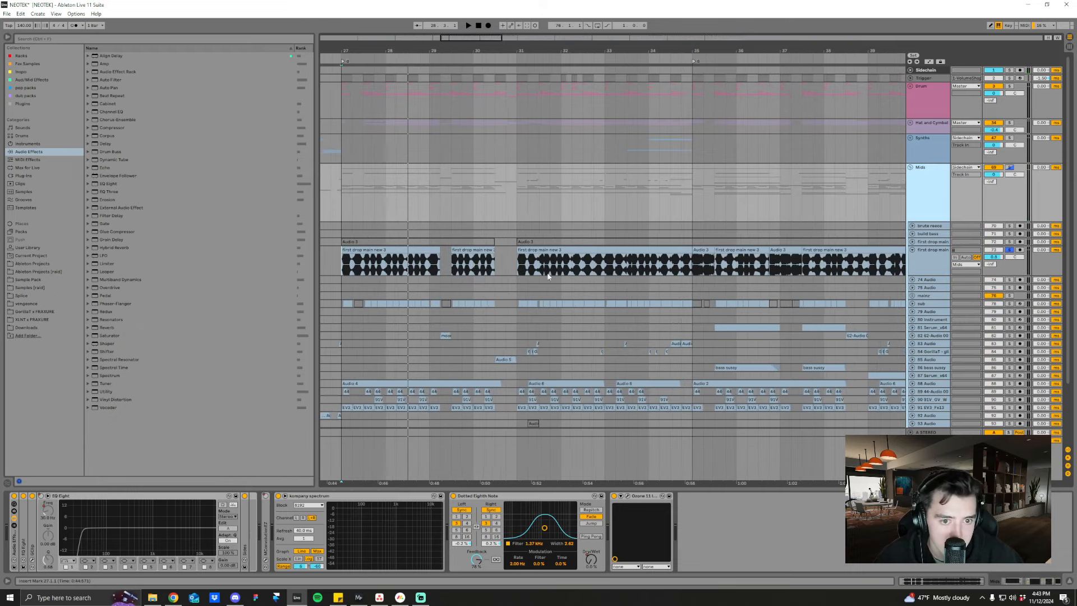
left_click(516, 266)
left_click(926, 201)
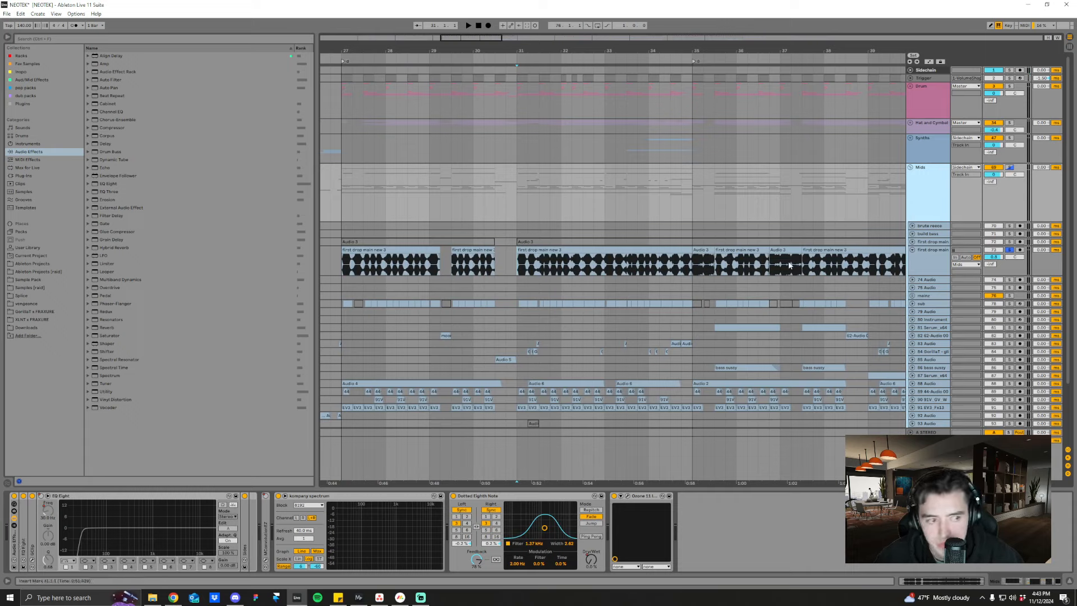
left_click(926, 261)
left_click(920, 201)
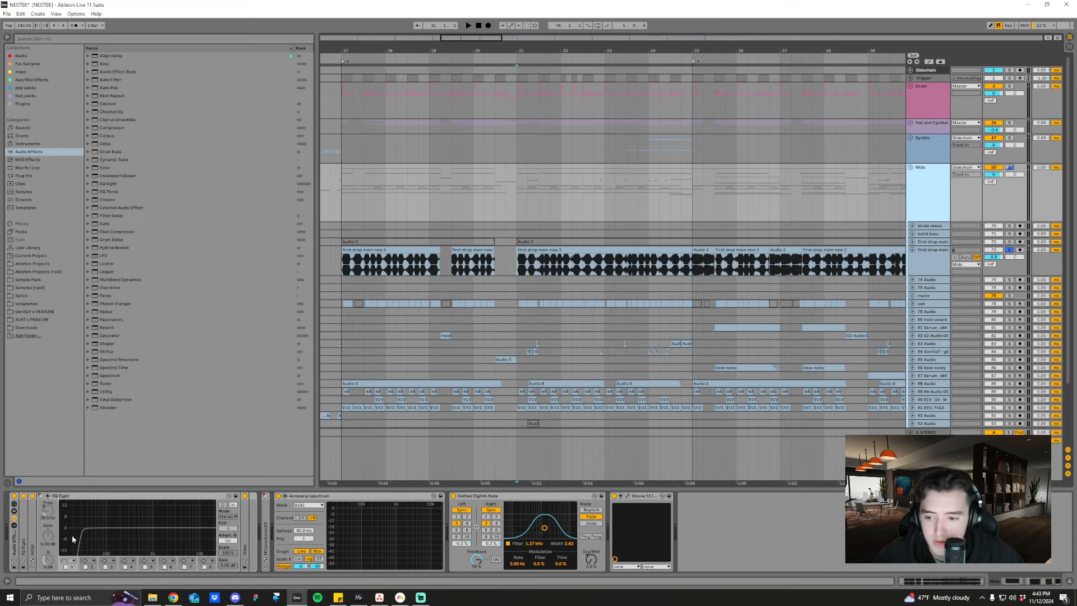
- Unfold the first EQ Eight and GClip in the Mids chain and play the bass from bar 31
double_click(23, 547)
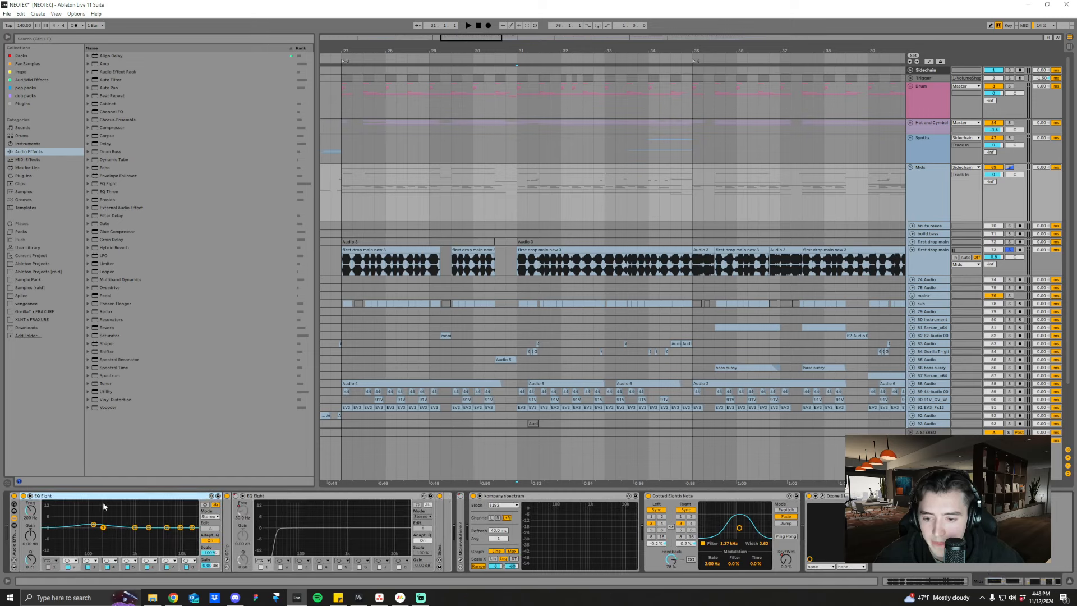
double_click(227, 527)
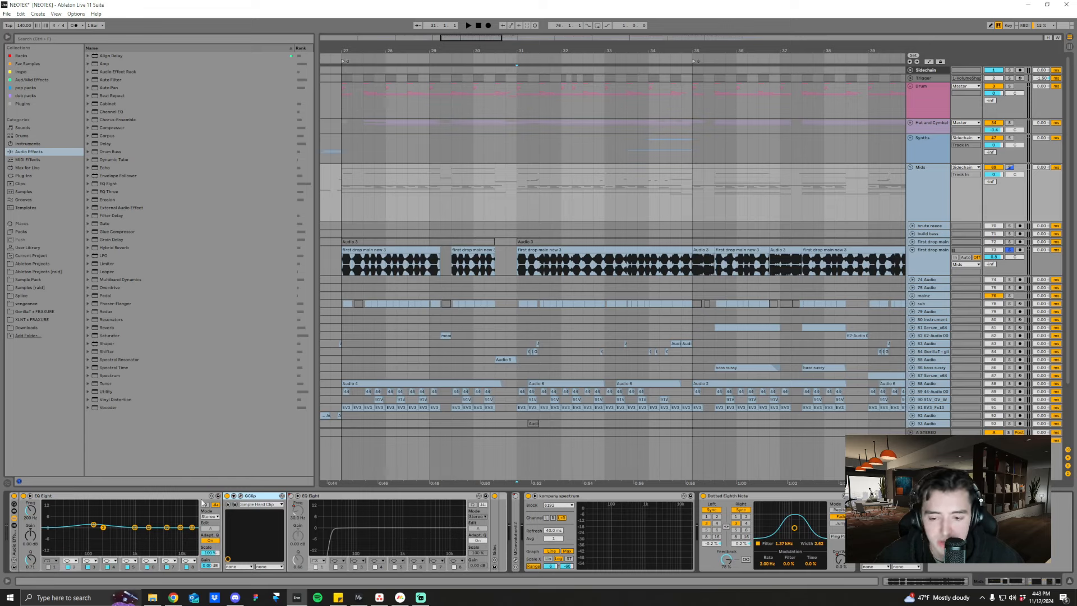
left_click(241, 497)
left_click(240, 496)
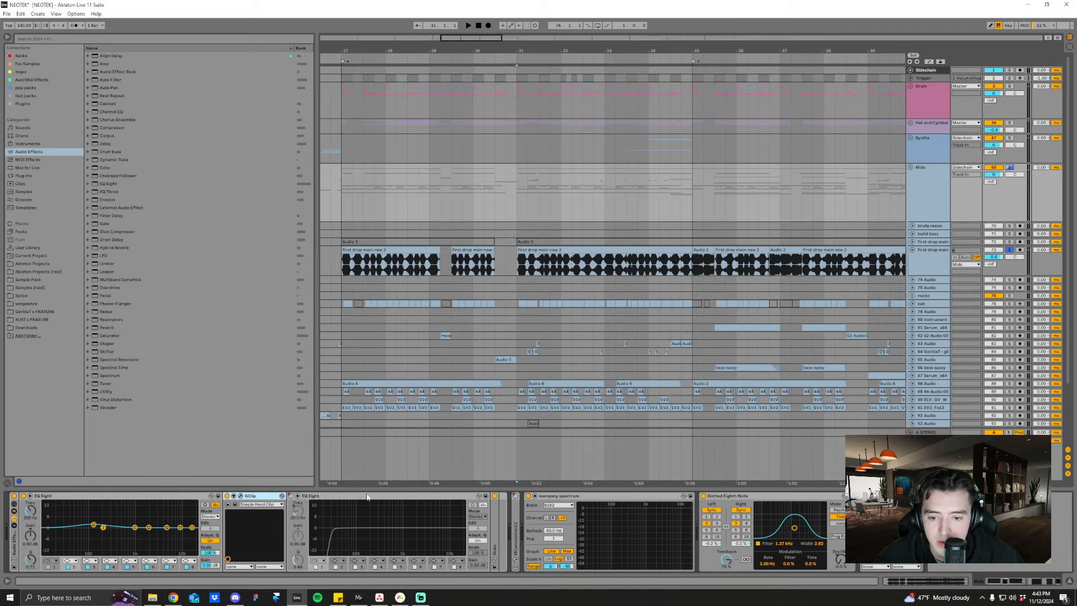
key("space")
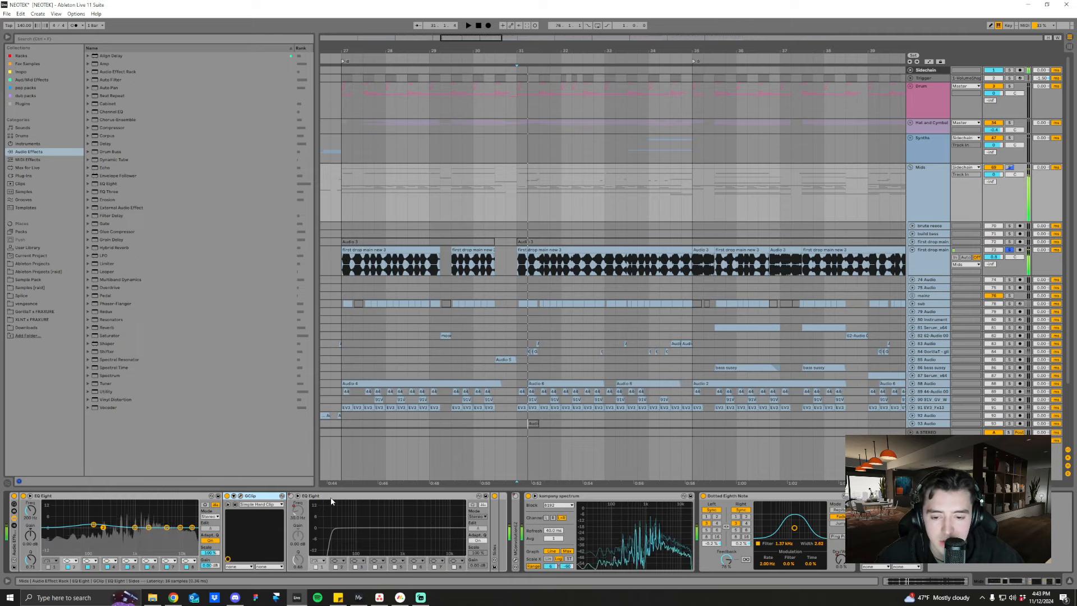
- Show the second EQ Eight's Device On automation on the Mids group and play the automated section at bar 34
right_click(291, 495)
left_click(319, 351)
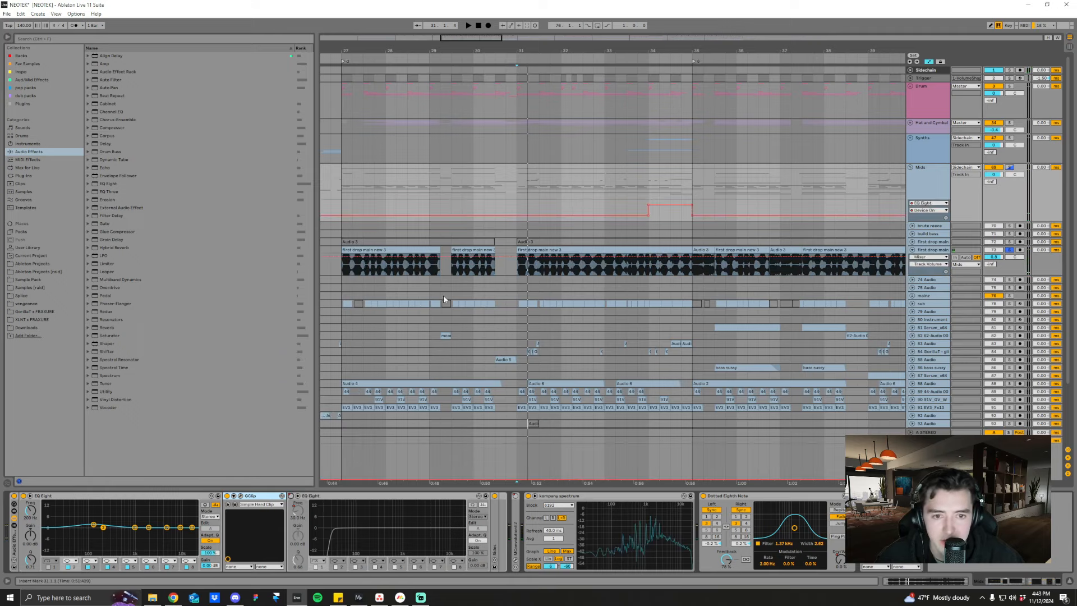
left_click(645, 196)
key("space")
key("space")
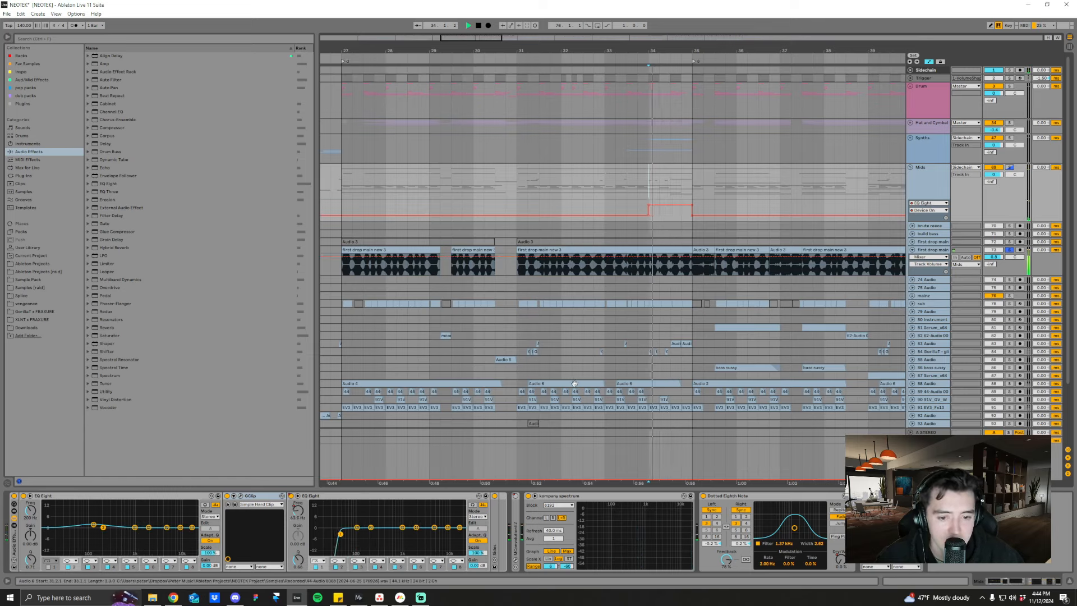
key("space")
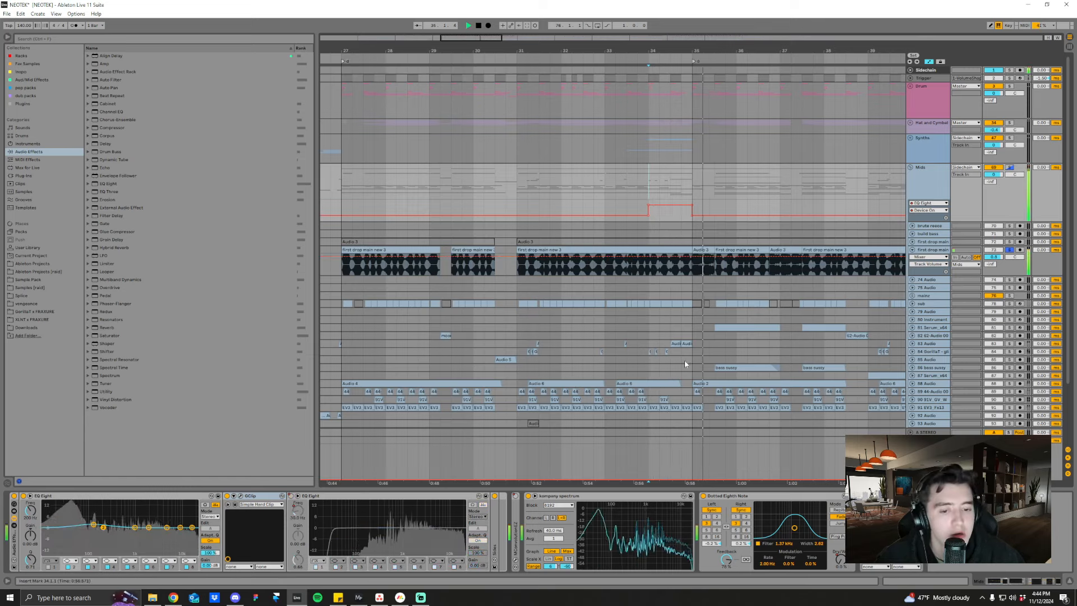
- Unfold MConvolutionEZ, show its Device On automation, and play the automated section just after bar 27
left_click(516, 497)
left_click(517, 496)
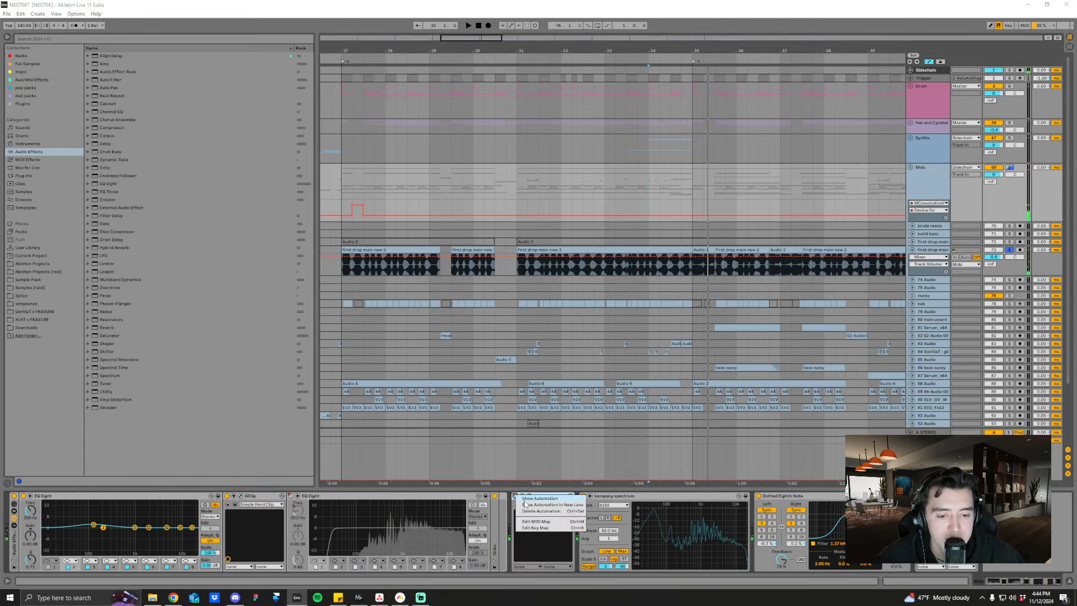
left_click(352, 185)
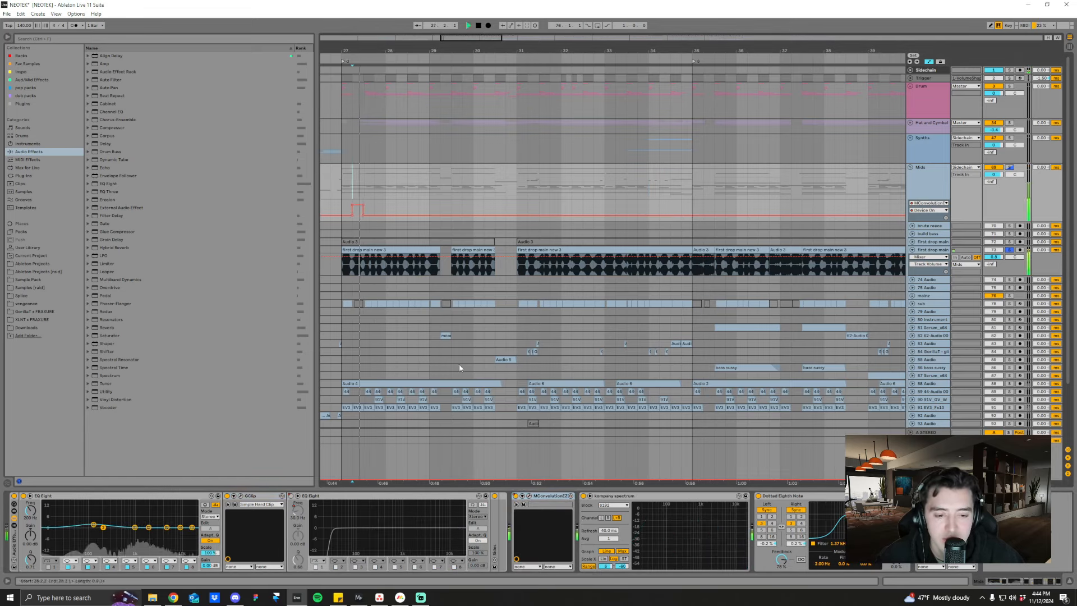
key("space")
key("space")
- Open the MConvolutionEZ window, examine the Sound design impulse responses around Springy.flac, and close it
left_click(530, 496)
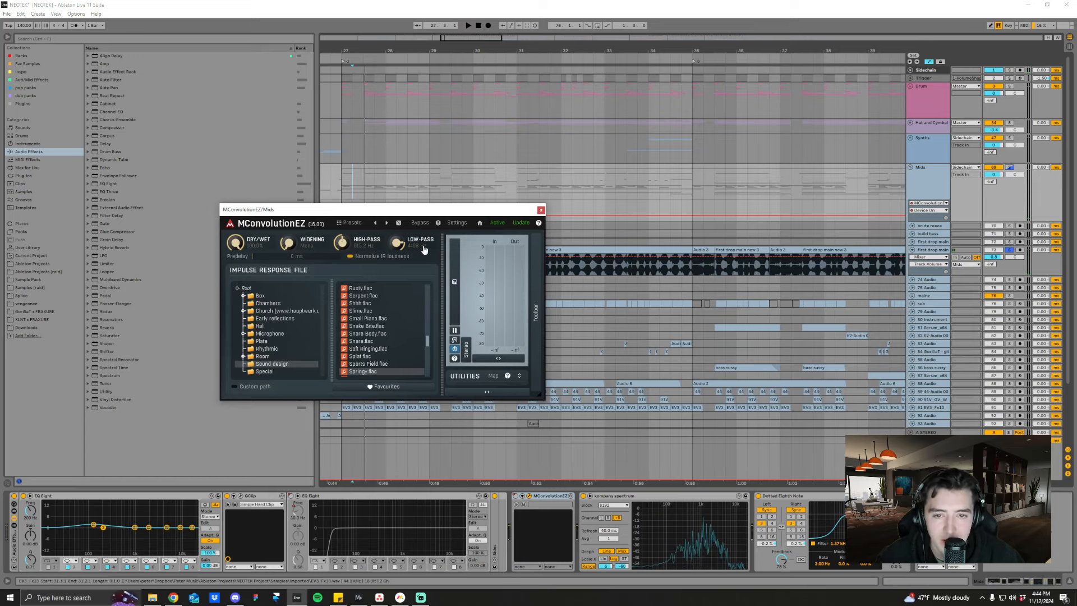
left_click_drag(357, 215, 409, 211)
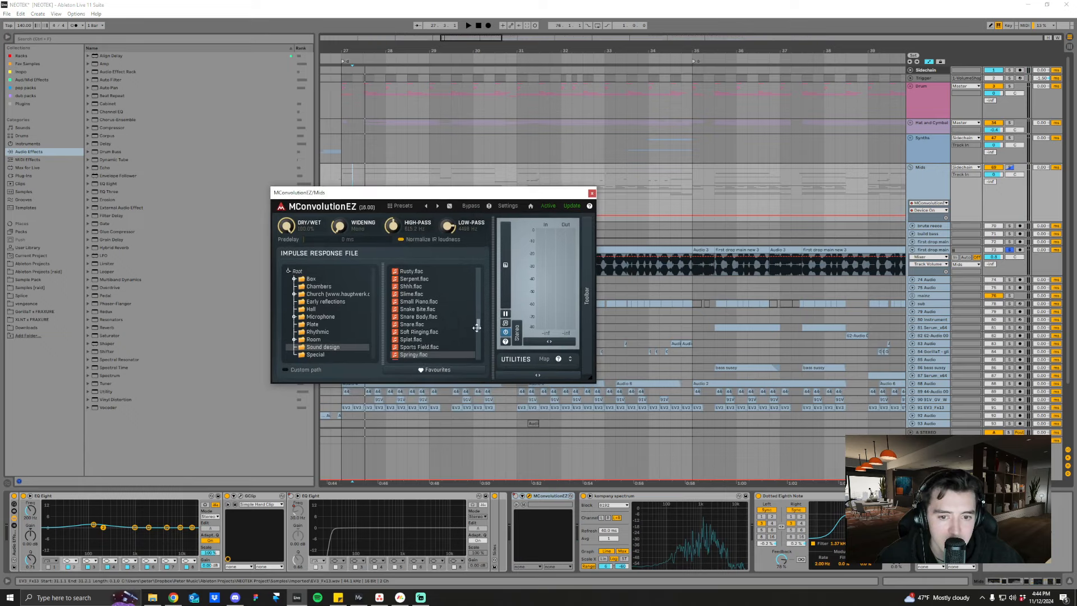
scroll(441, 319, "down", 3)
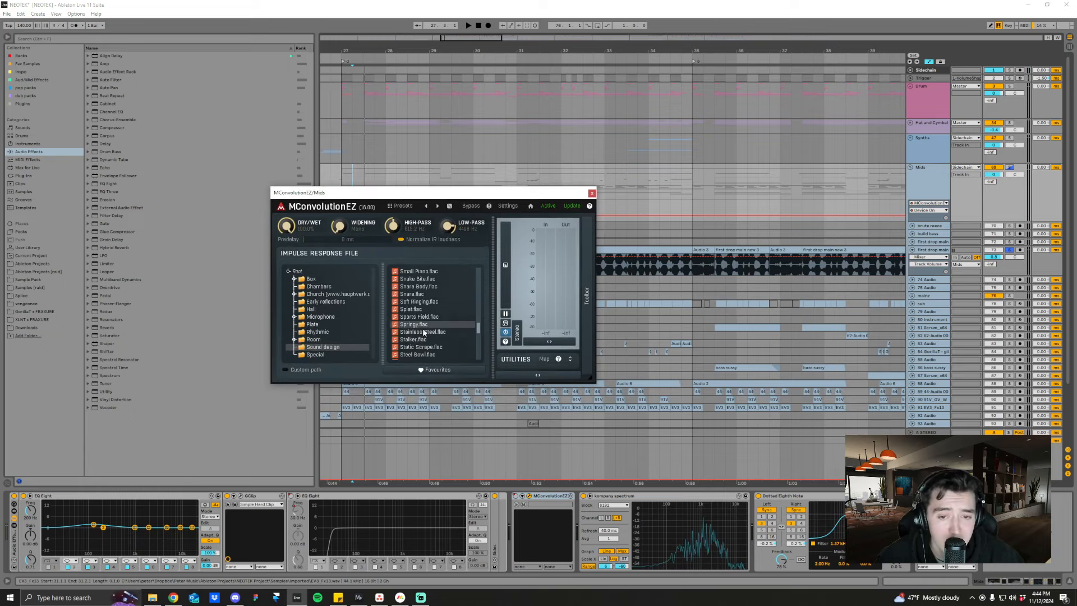
left_click(591, 194)
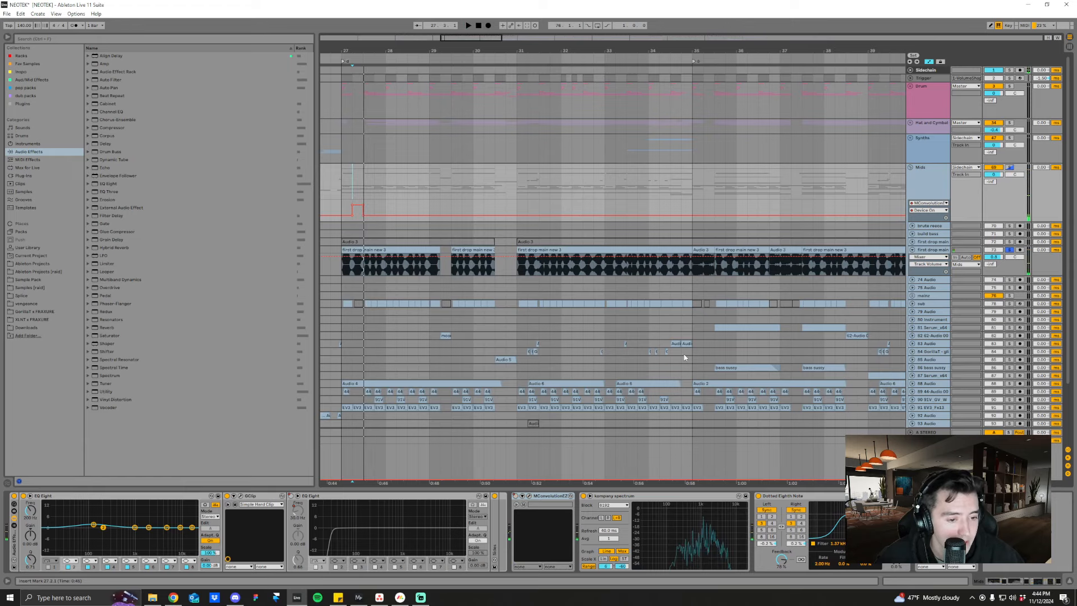
- Open the Ozone 11 Imager on the Mids group and reposition its window over the arrangement
left_click_drag(591, 52, 573, 50)
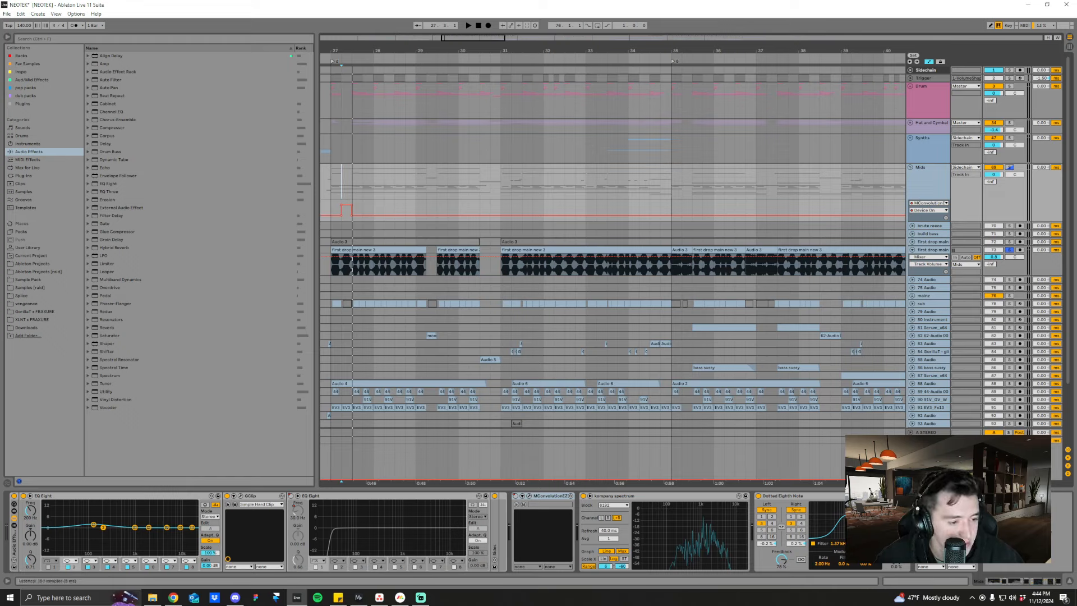
key("ctrl+alt+p")
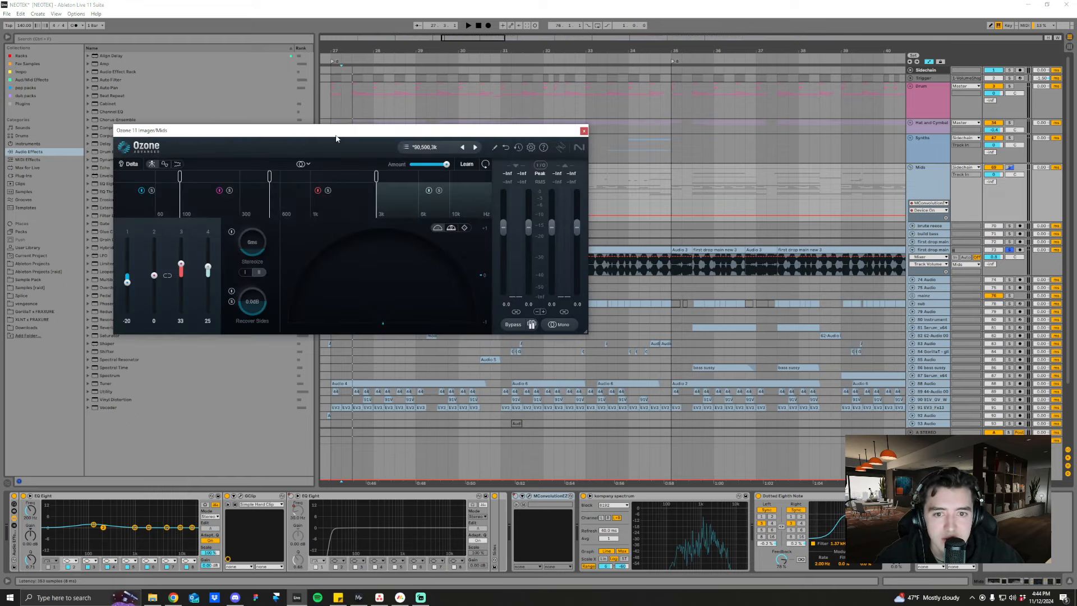
left_click_drag(497, 134, 557, 197)
- Play the Mids group from just after bar 27 while soloing the Imager's upper bands, and close the plug-in window
left_click(352, 175)
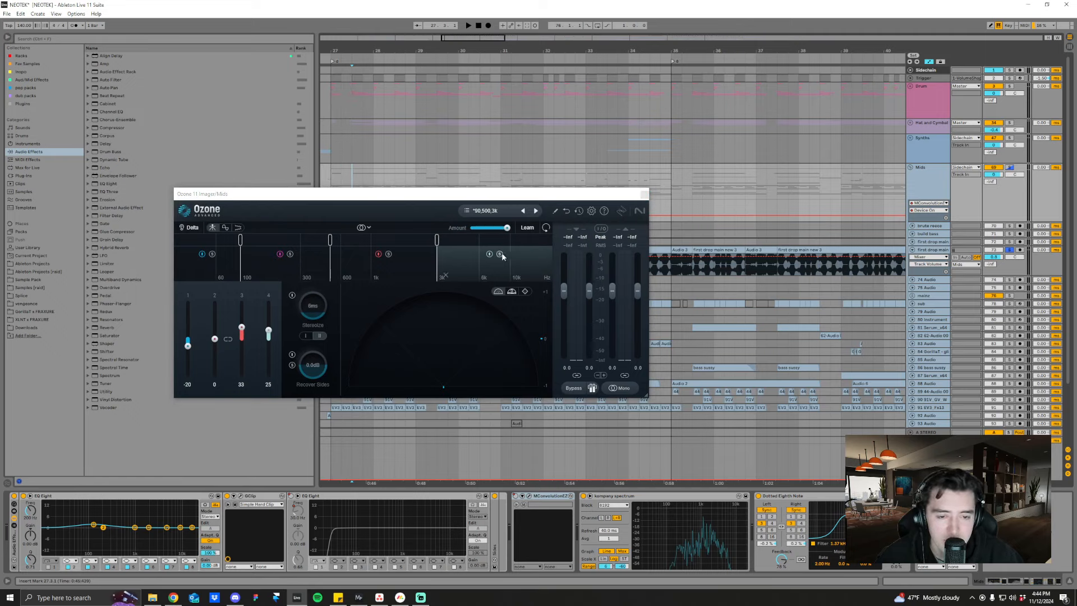
left_click(545, 258)
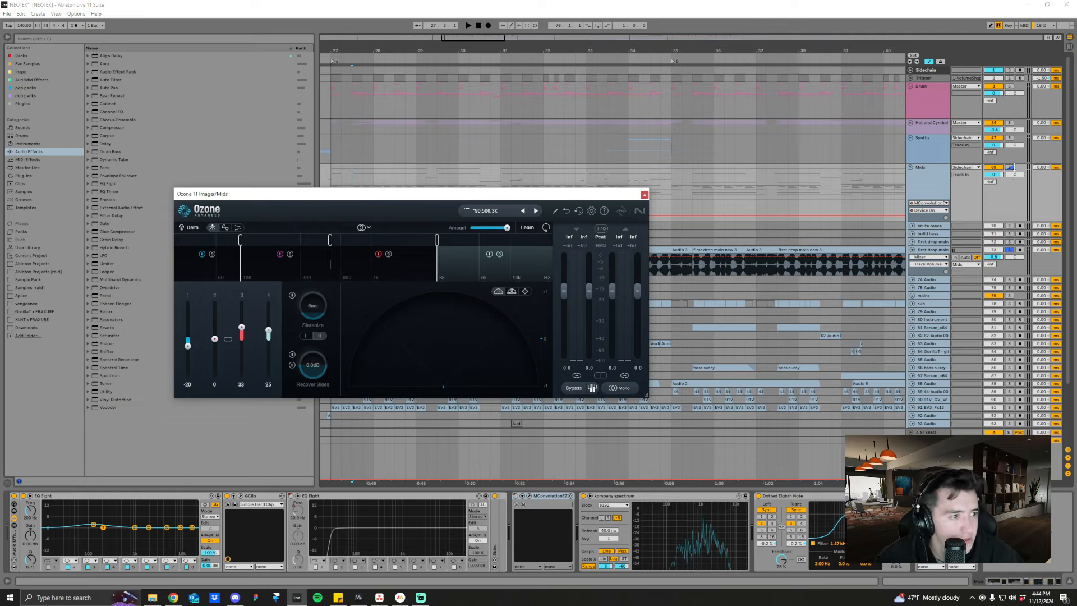
key("space")
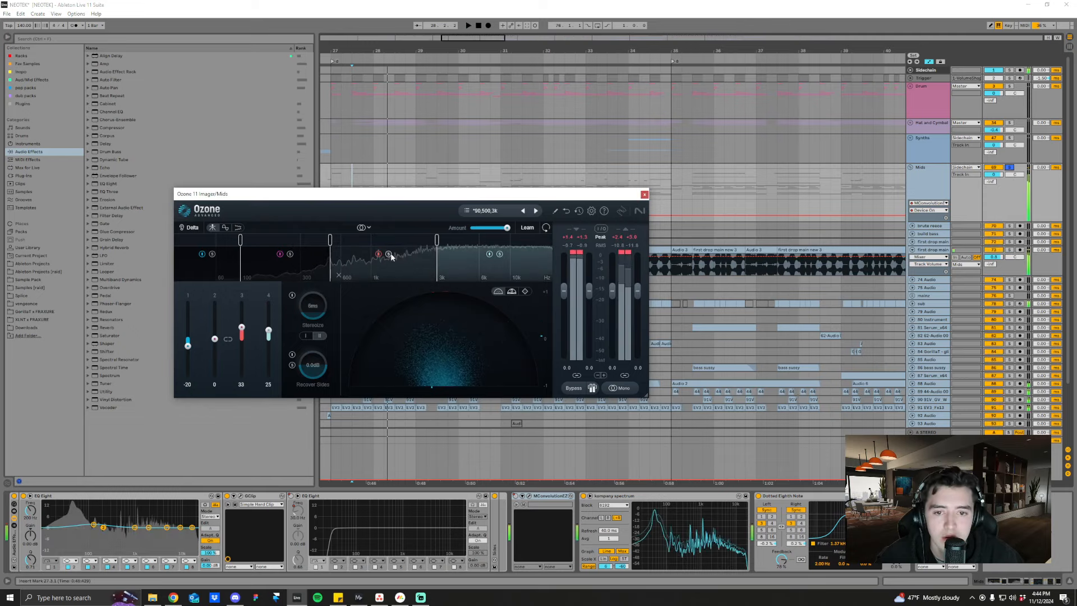
left_click(379, 263)
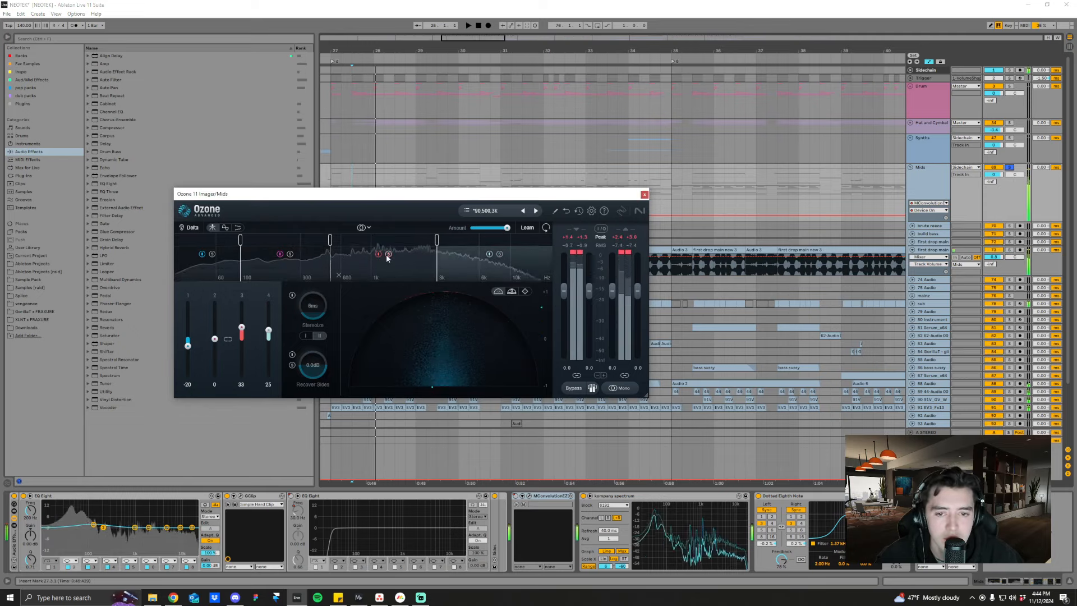
key("space")
left_click(644, 194)
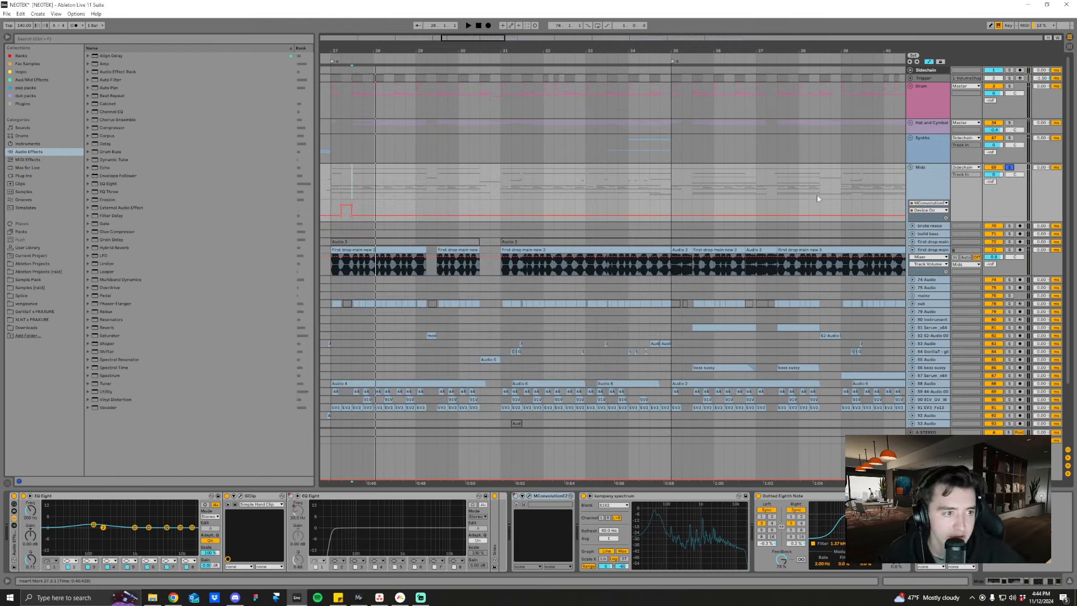
- Unfold the sub track, solo it, and play it from bar 27
left_click(924, 183)
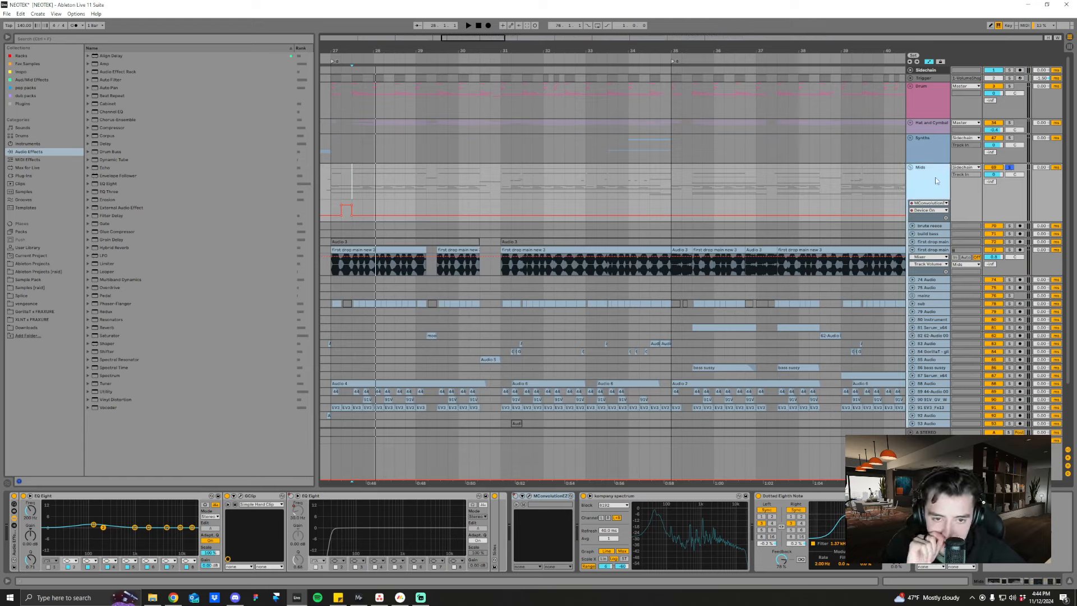
left_click(922, 303)
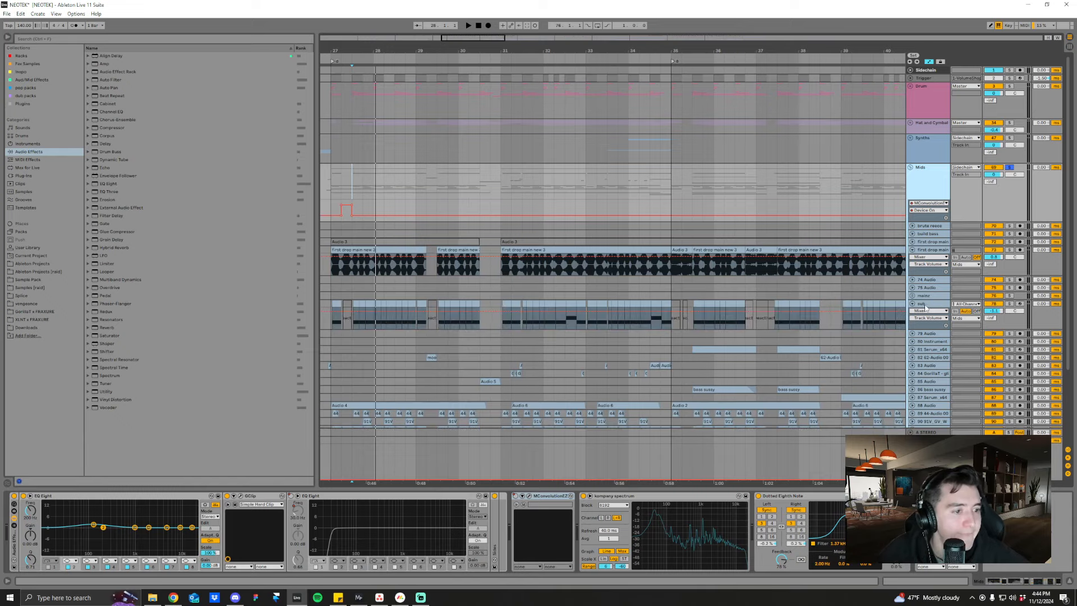
left_click(328, 324)
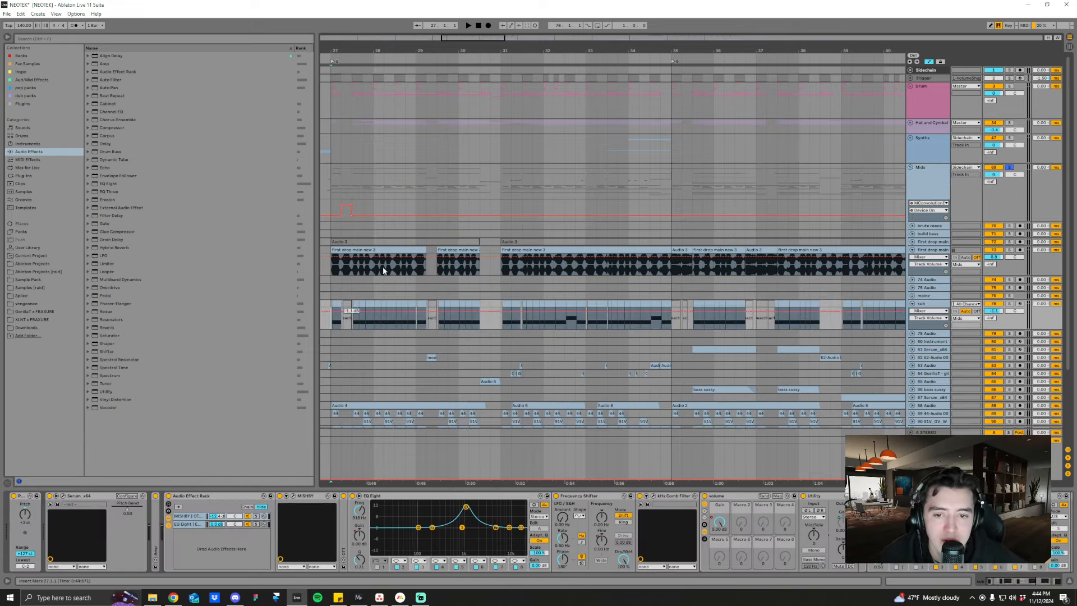
left_click_drag(440, 45, 460, 28)
key("space")
key("space")
left_click(1009, 305)
key("space")
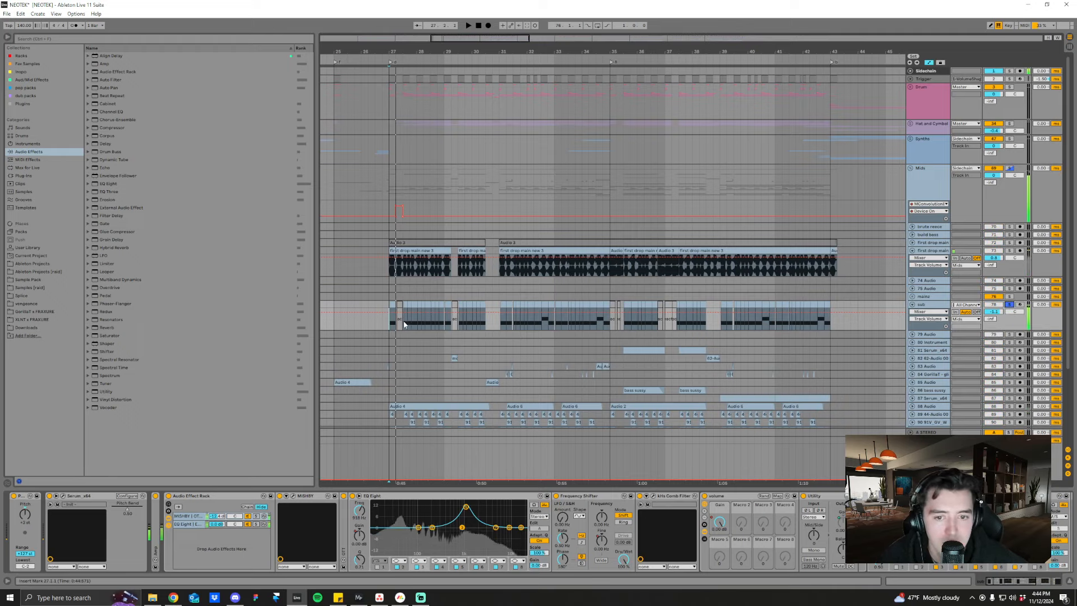
key("space")
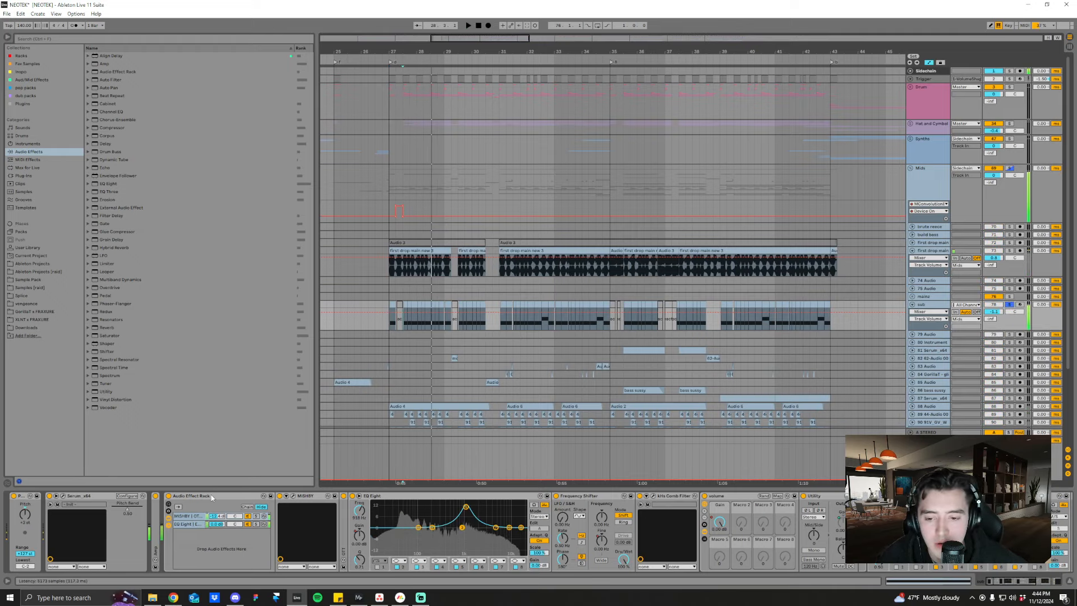
- Collapse the sub track's Audio Effect Rack and replay the soloed sub from just after bar 27
double_click(218, 497)
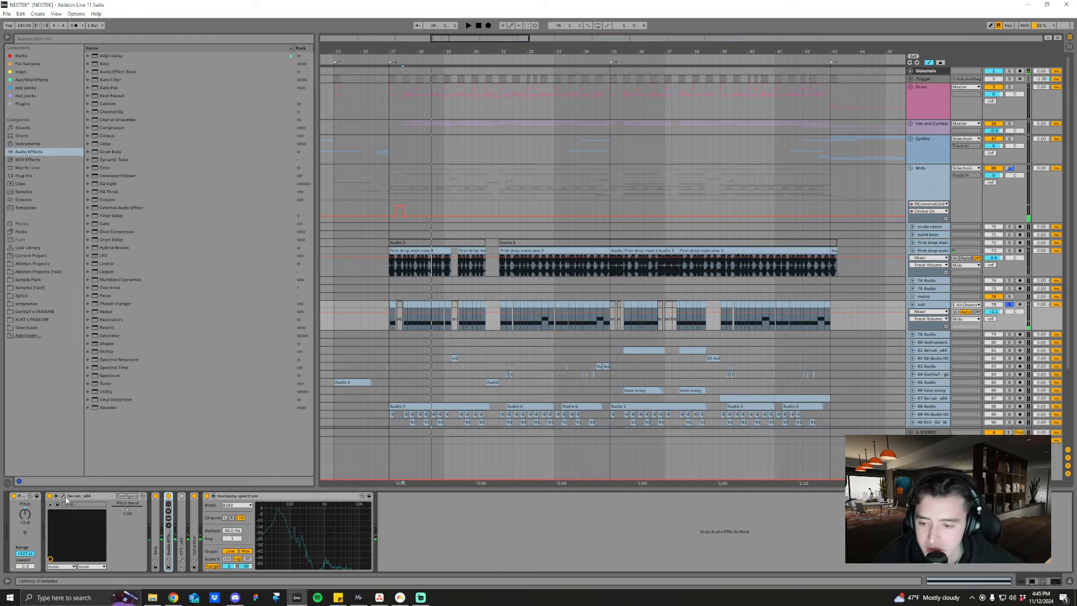
left_click(415, 294)
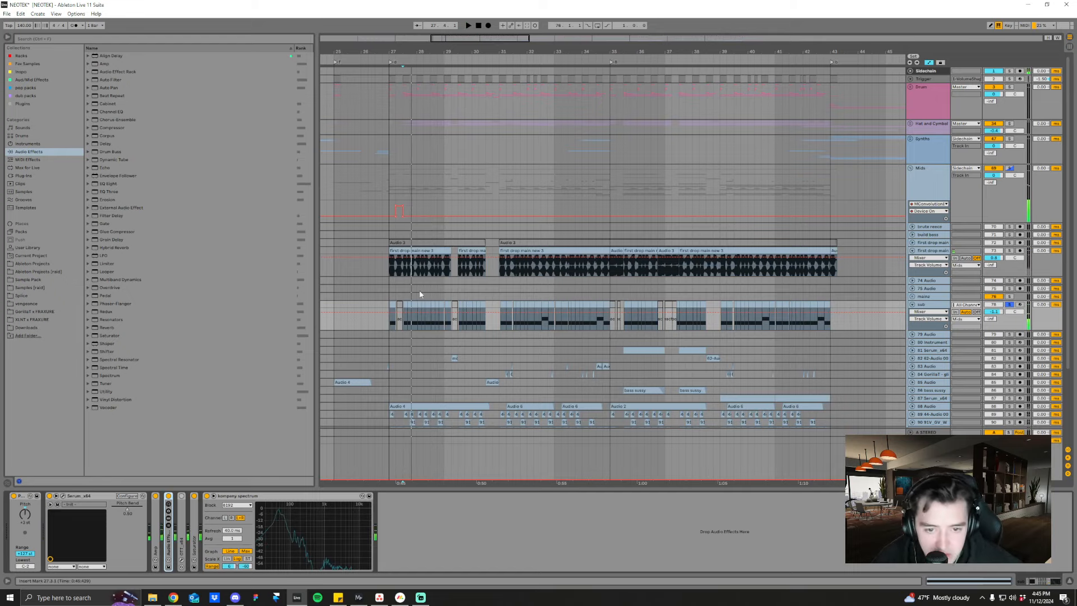
key("space")
- Open the short sub MIDI clip just after bar 27, examine its note, and return to the device chain
left_click_drag(406, 51, 406, 75)
left_click(410, 307)
double_click(410, 306)
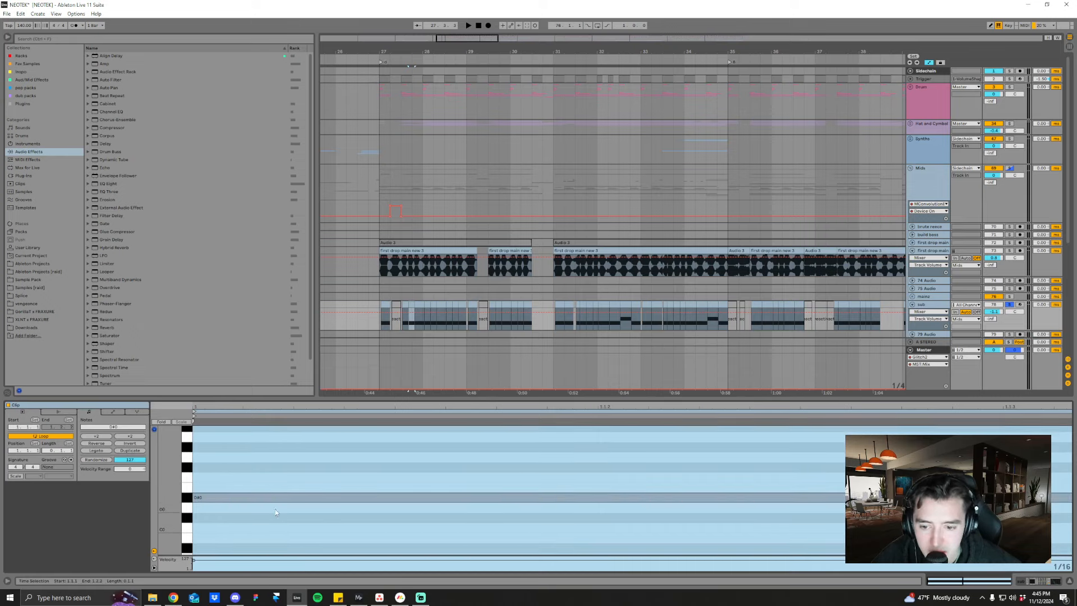
key("shift+Tab")
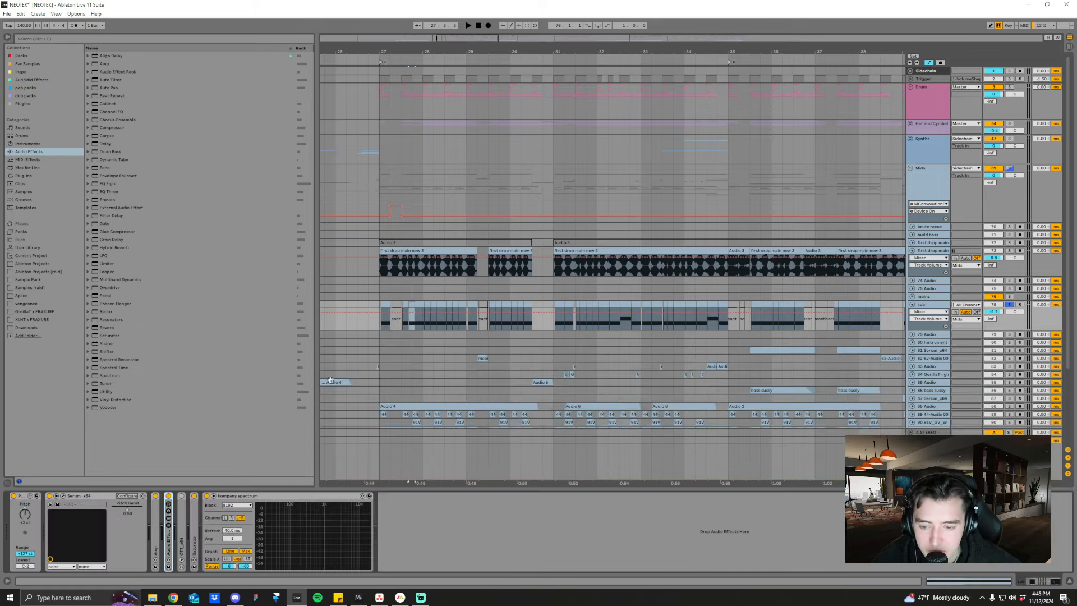
key("shift+Tab")
key("shift+Tab")
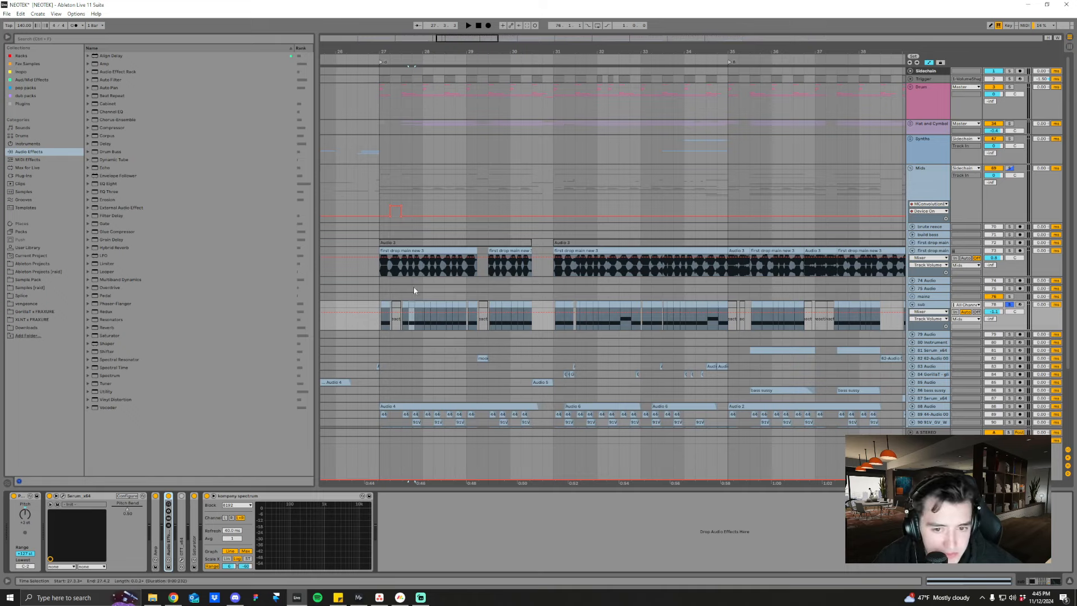
key("shift+Tab")
key("shift+Tab")
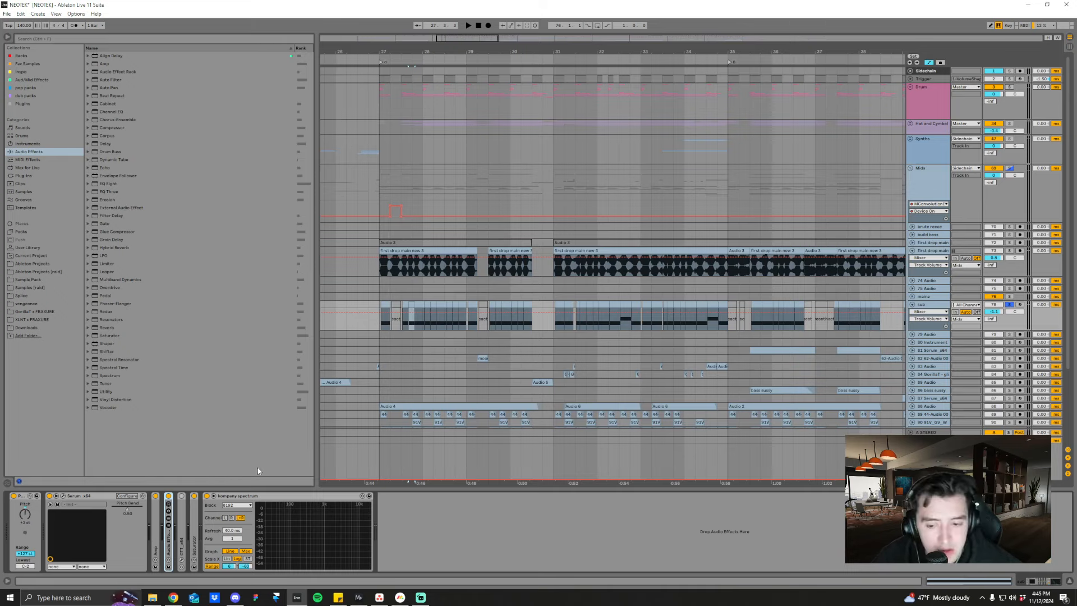
- Open the sub track's Serum window, reposition it over the arrangement, and examine the shapes of LFOs 1 to 4
left_click(64, 496)
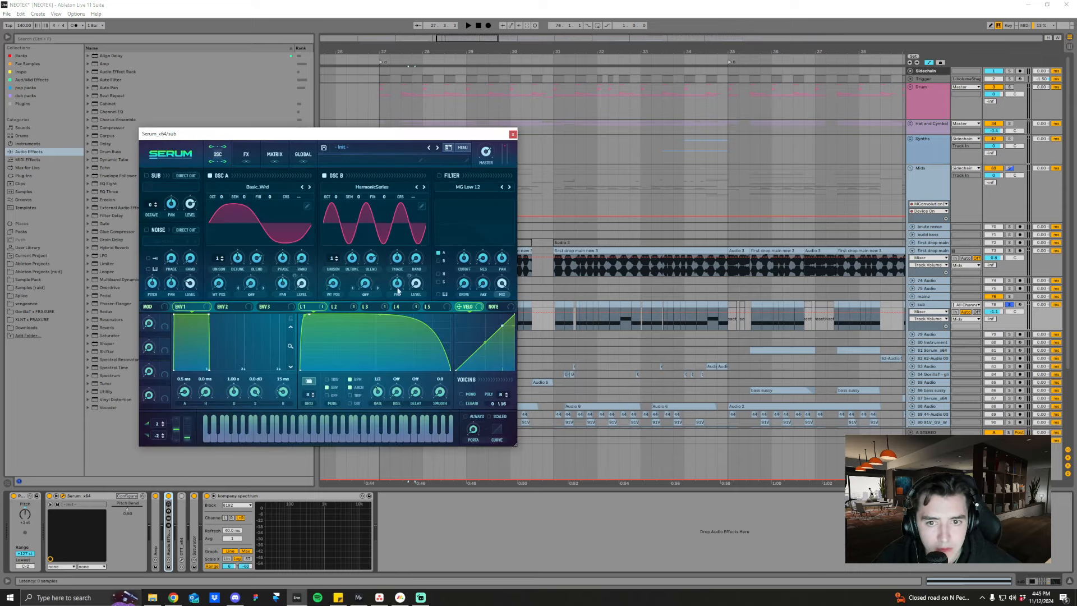
left_click_drag(378, 141, 415, 155)
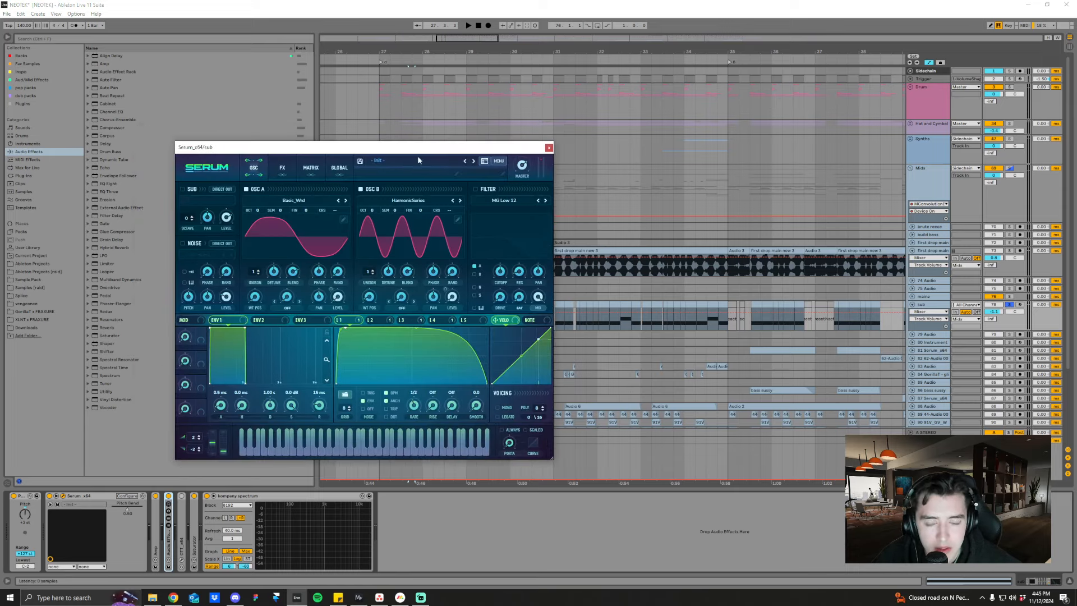
left_click(370, 320)
left_click(401, 320)
left_click(436, 321)
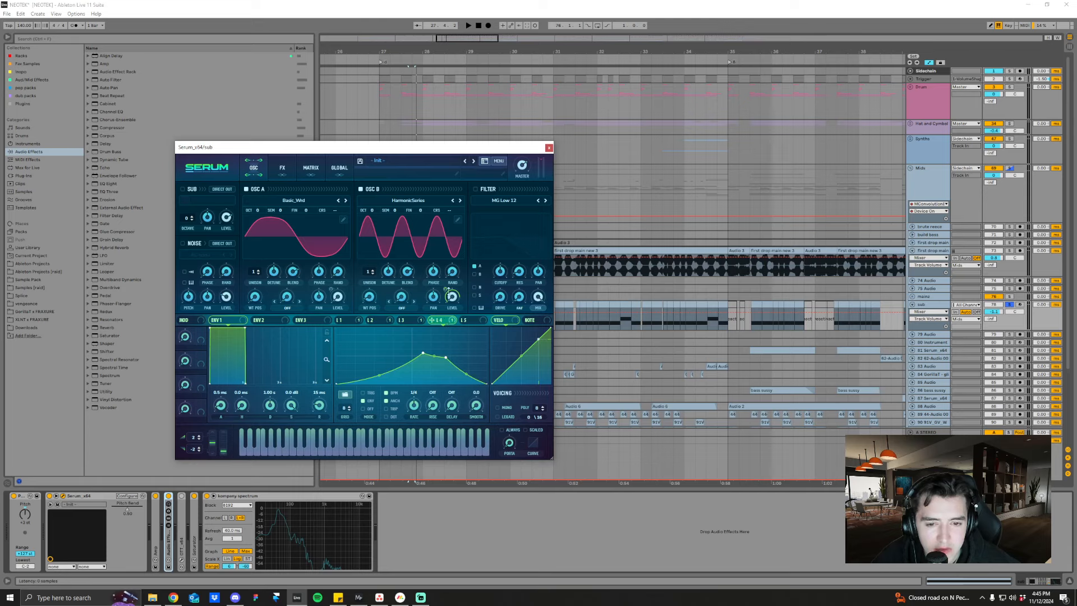
left_click(339, 320)
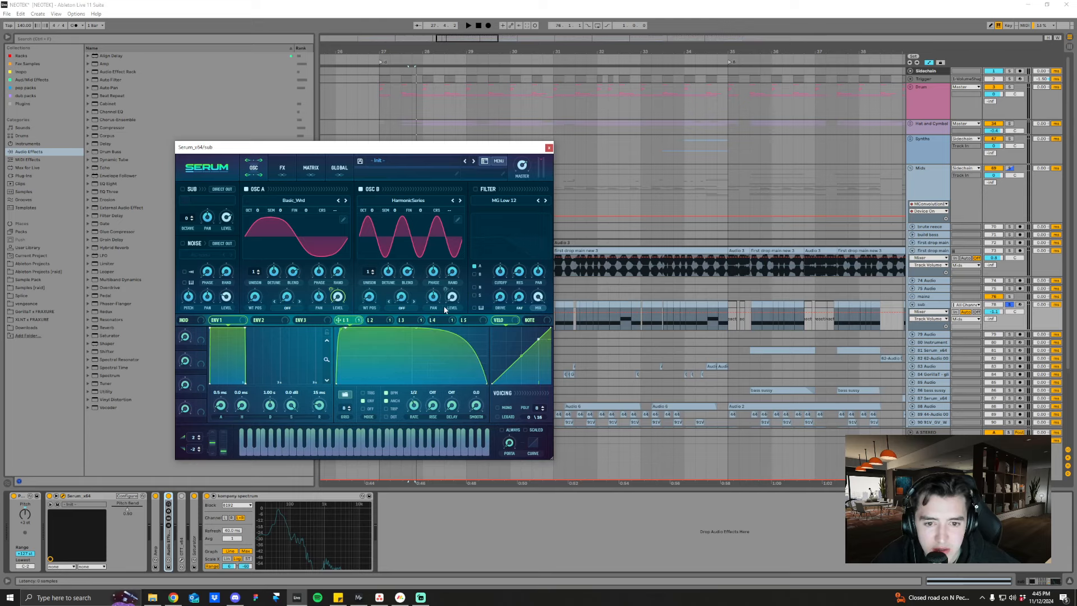
left_click(437, 320)
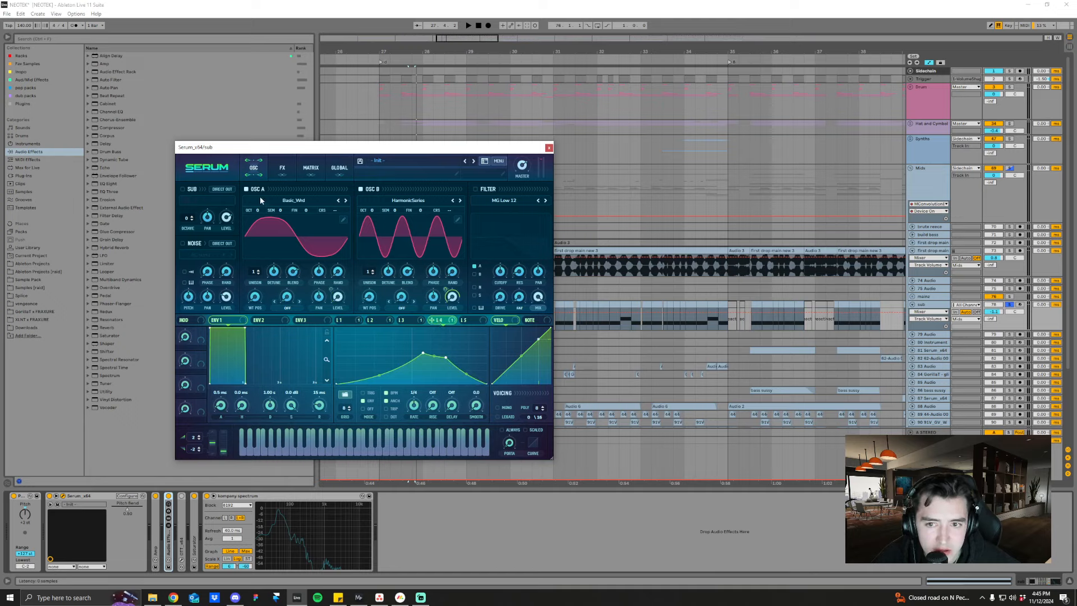
left_click_drag(412, 148, 344, 161)
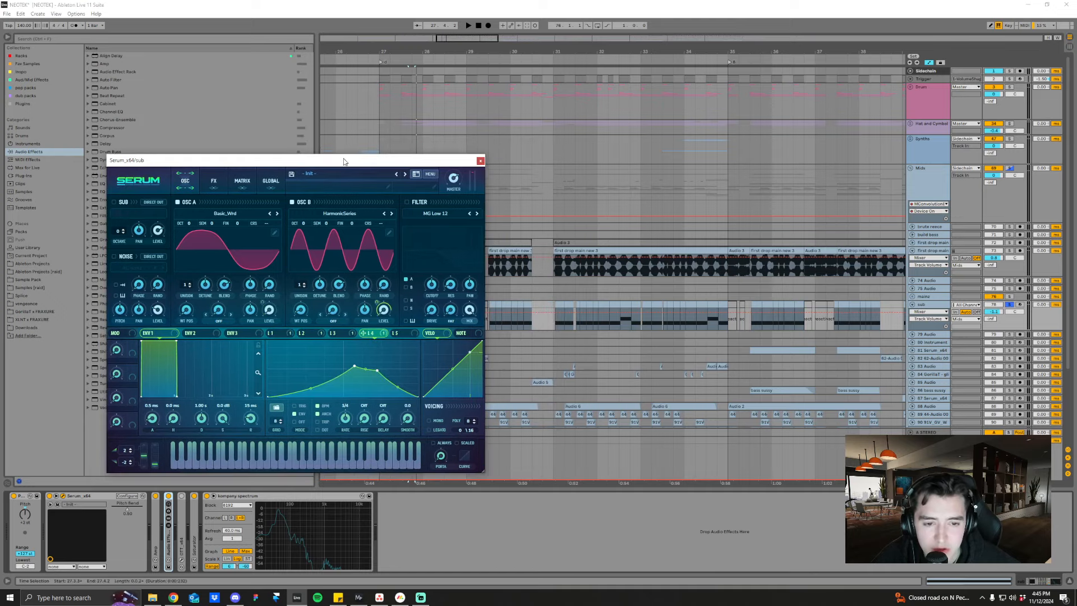
- Audition the sub from bar 31 with Serum's oscillator A switched off, and replay it with the oscillator back on
left_click(176, 202)
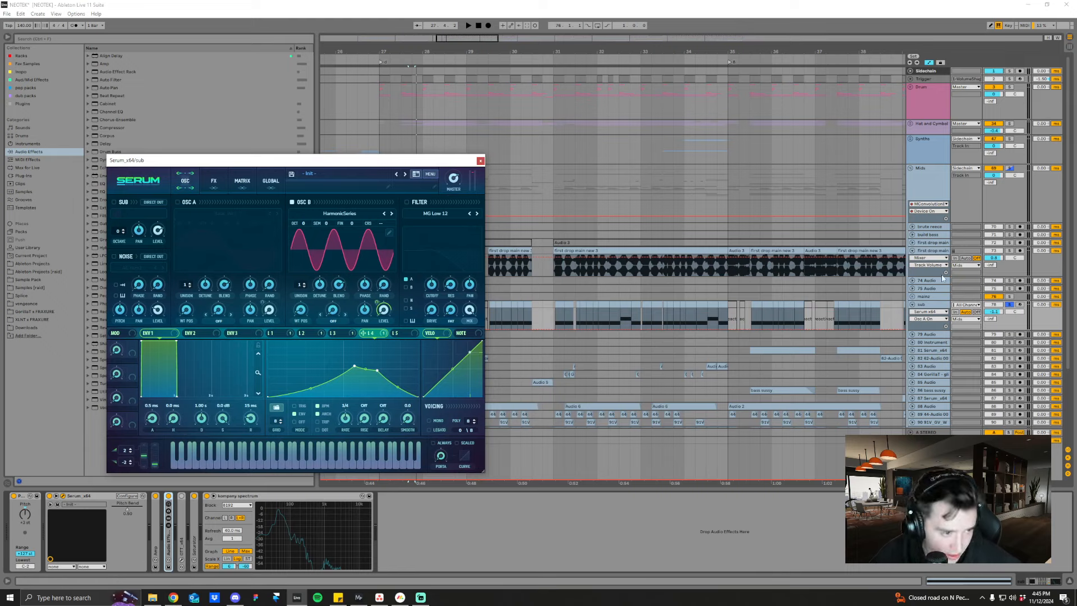
left_click(553, 306)
key("space")
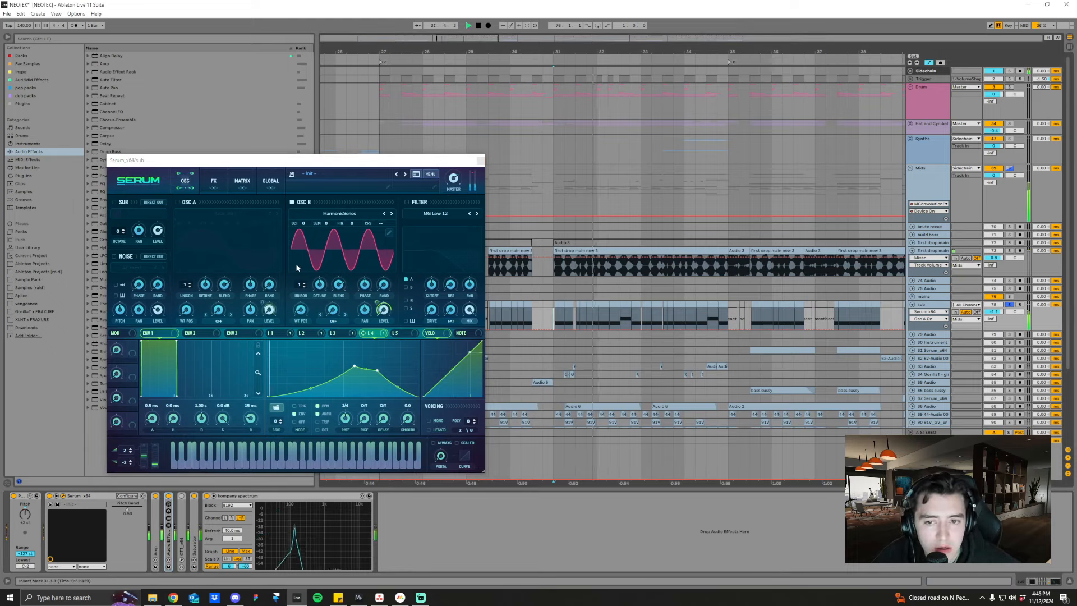
left_click(177, 203)
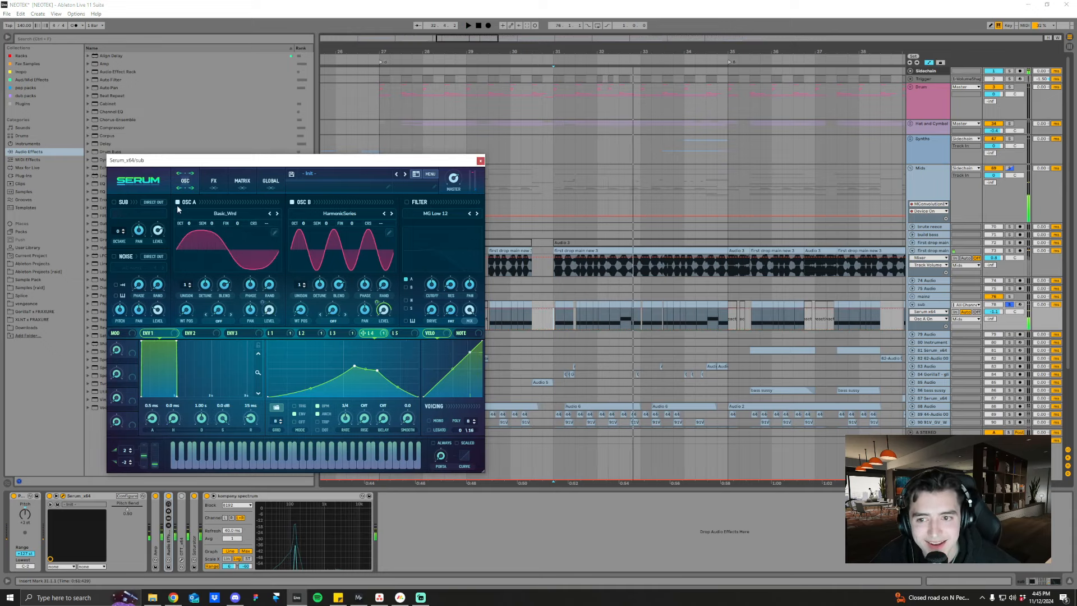
key("space")
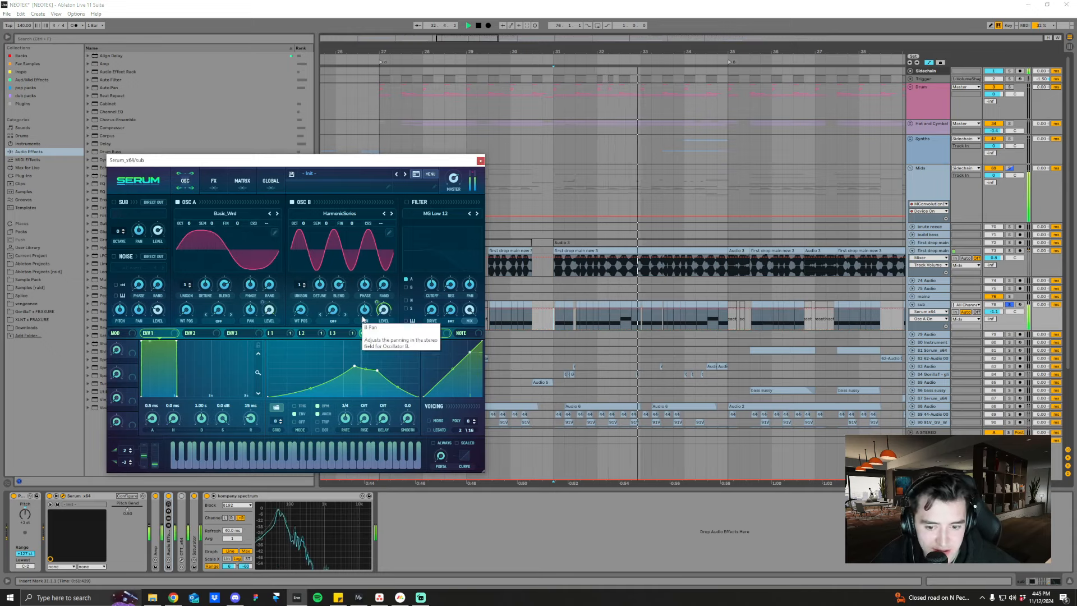
- Examine LFO 2, LFO 3 and their routings in Serum's modulation matrix, and play the sub from bar 31
left_click(308, 333)
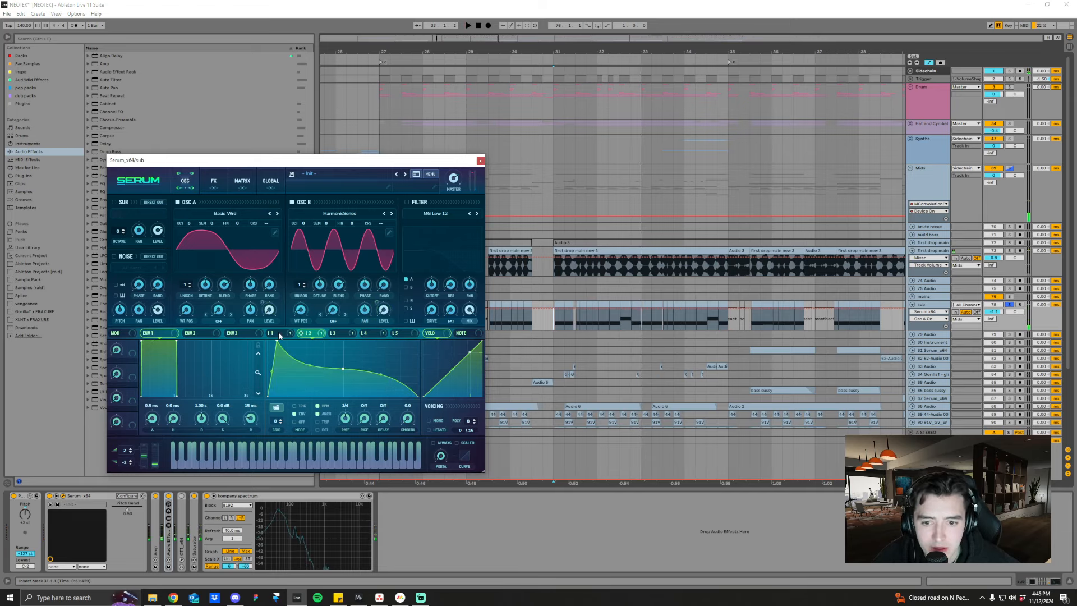
left_click(242, 181)
left_click(189, 185)
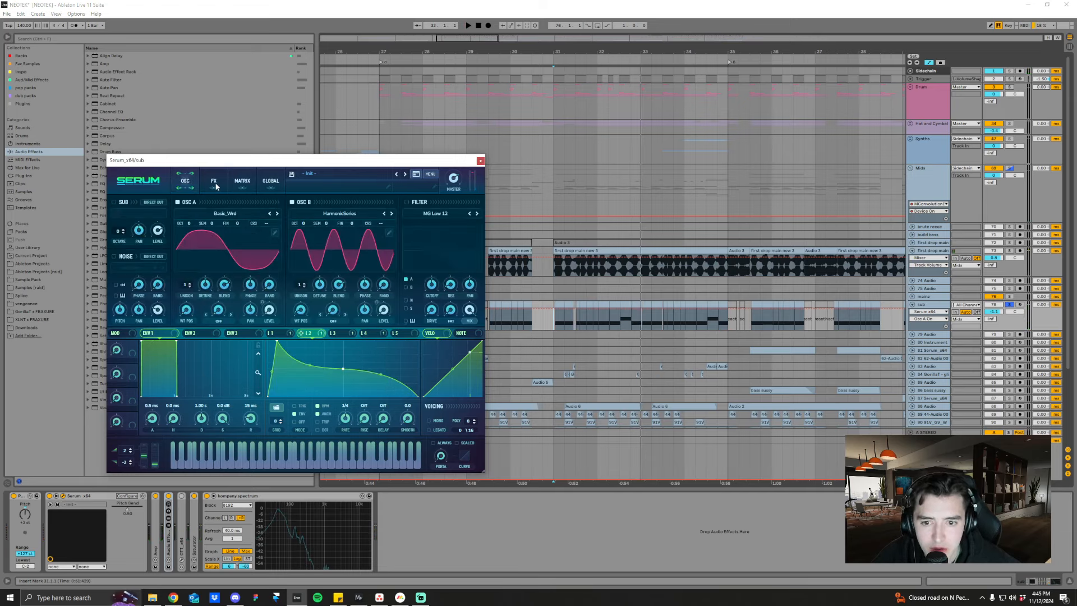
left_click(214, 183)
left_click(241, 184)
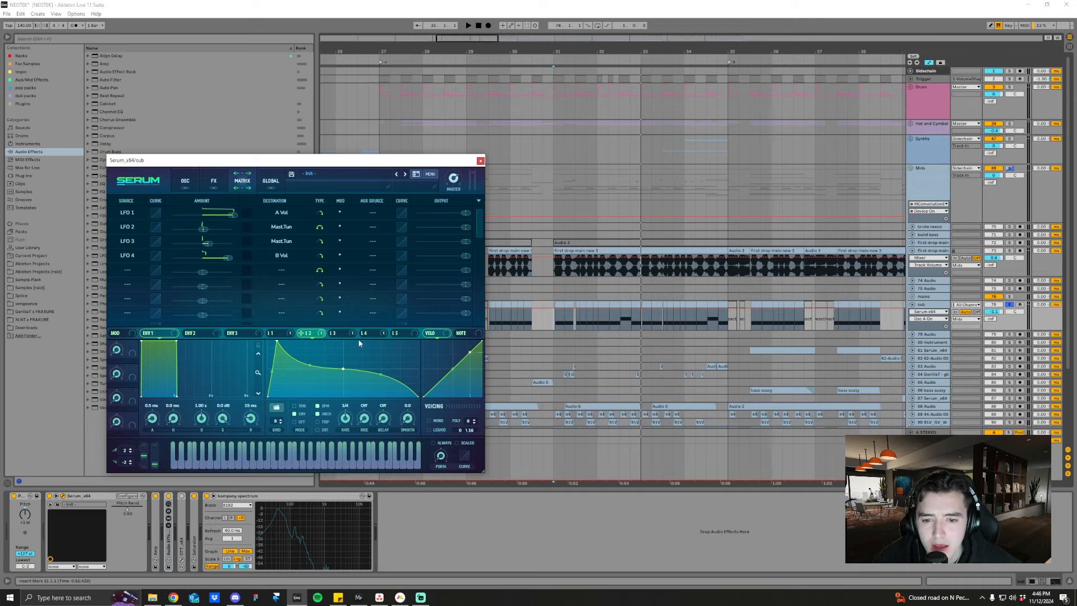
left_click(337, 334)
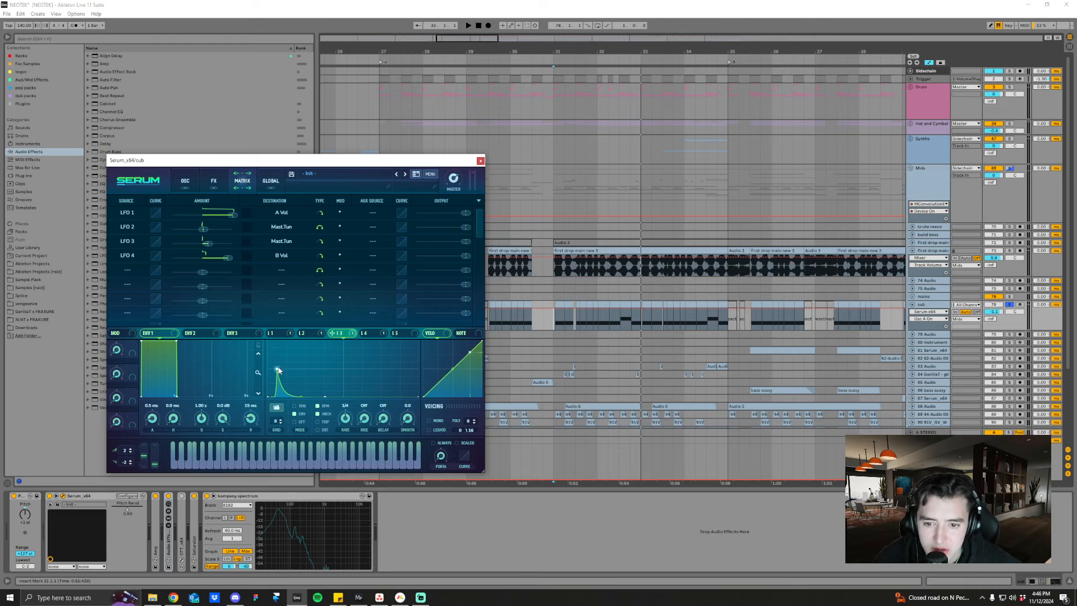
key("space")
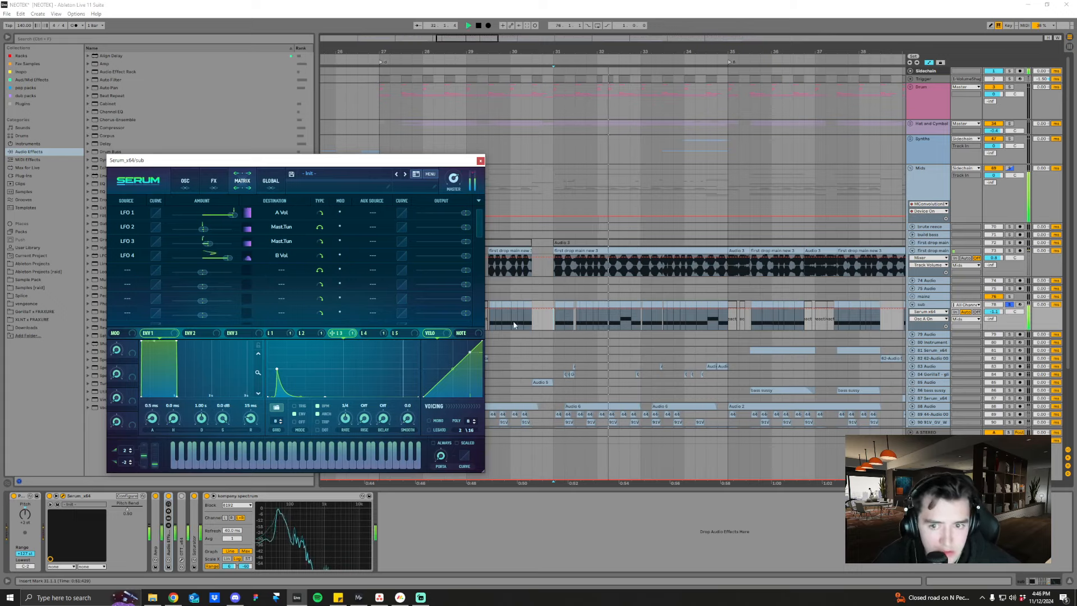
- Review Serum's oscillator, effects and matrix pages, and close the plug-in window
left_click(187, 182)
left_click(216, 183)
left_click(238, 188)
left_click(180, 189)
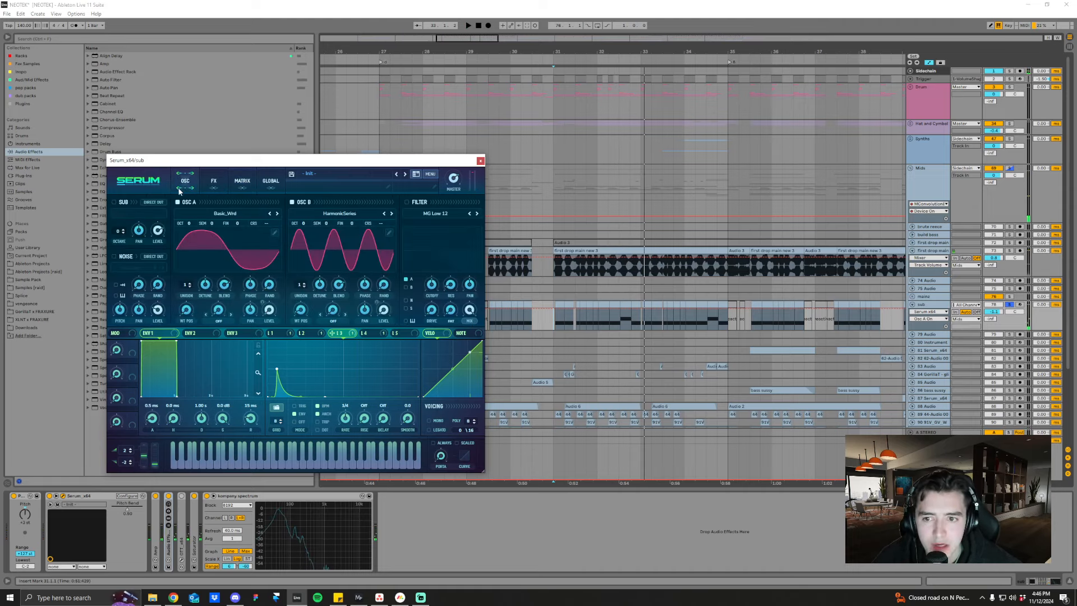
left_click(480, 162)
- Unfold the sub's Audio Effect Rack and Amp, solo the rack's MISHBY chain, and play it from just after bar 27
double_click(168, 549)
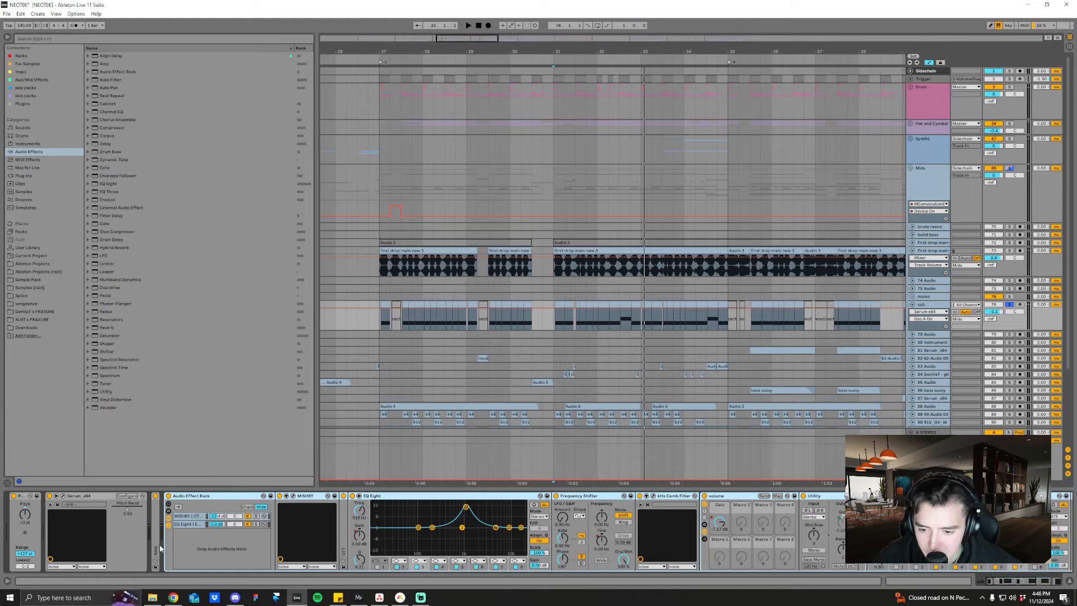
left_click_drag(160, 549, 160, 547)
scroll(369, 529, "right", 2)
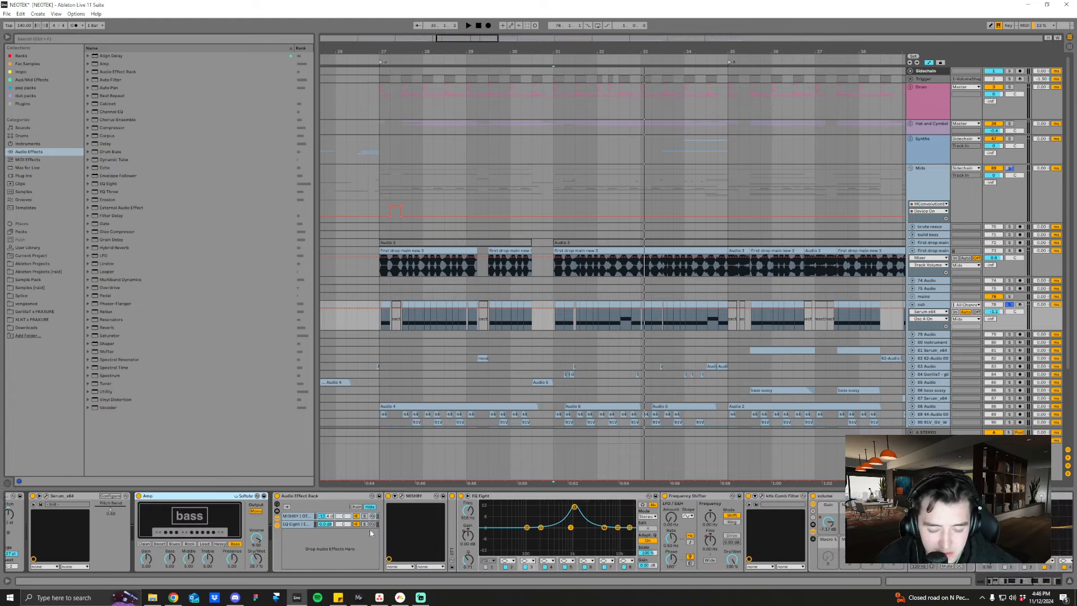
left_click(267, 516)
left_click(330, 516)
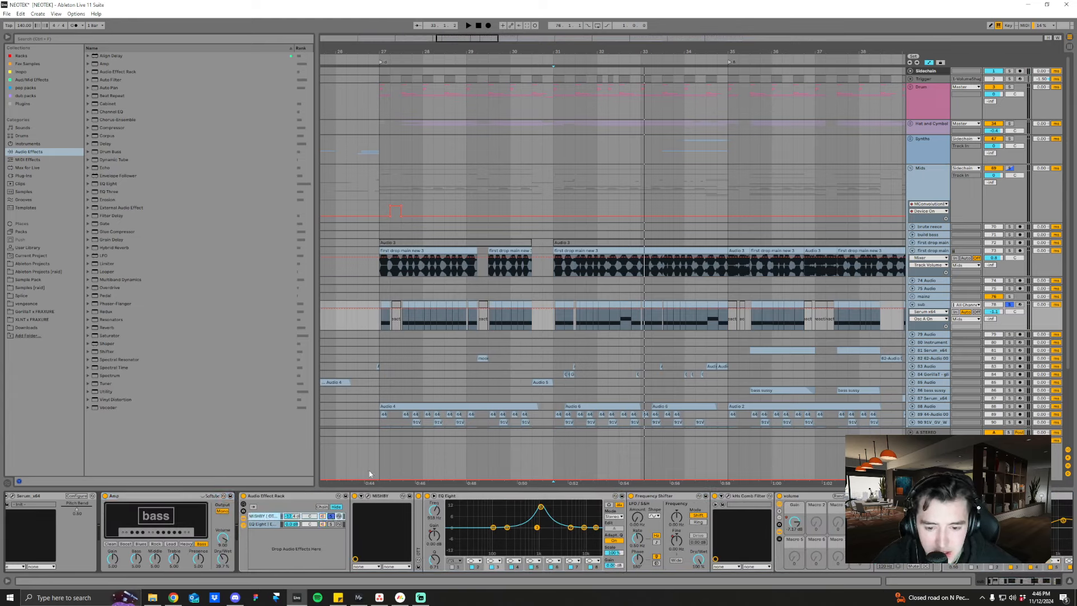
left_click(400, 323)
key("space")
key("space")
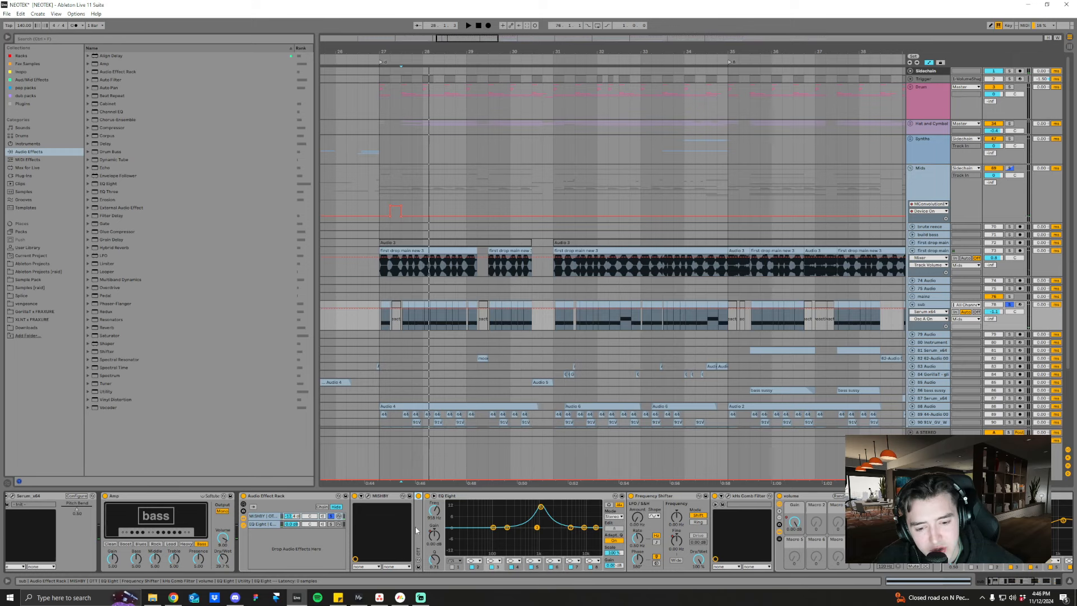
- Open the MISHBY window, collapse the volume rack further along the chain, and play the soloed MISHBY chain
left_click(369, 496)
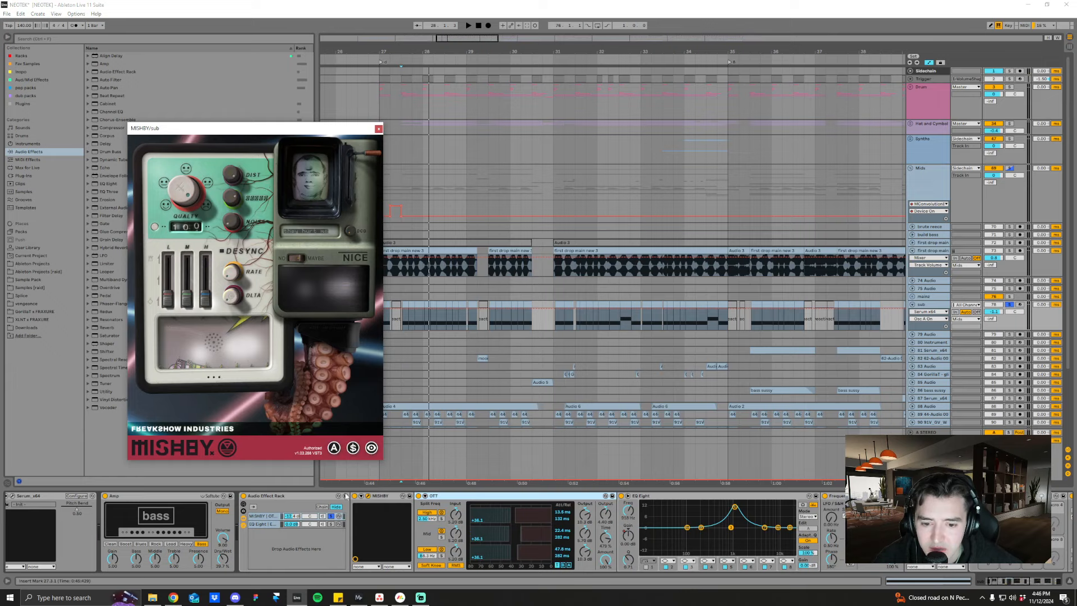
scroll(668, 526, "down", 3)
scroll(675, 521, "down", 3)
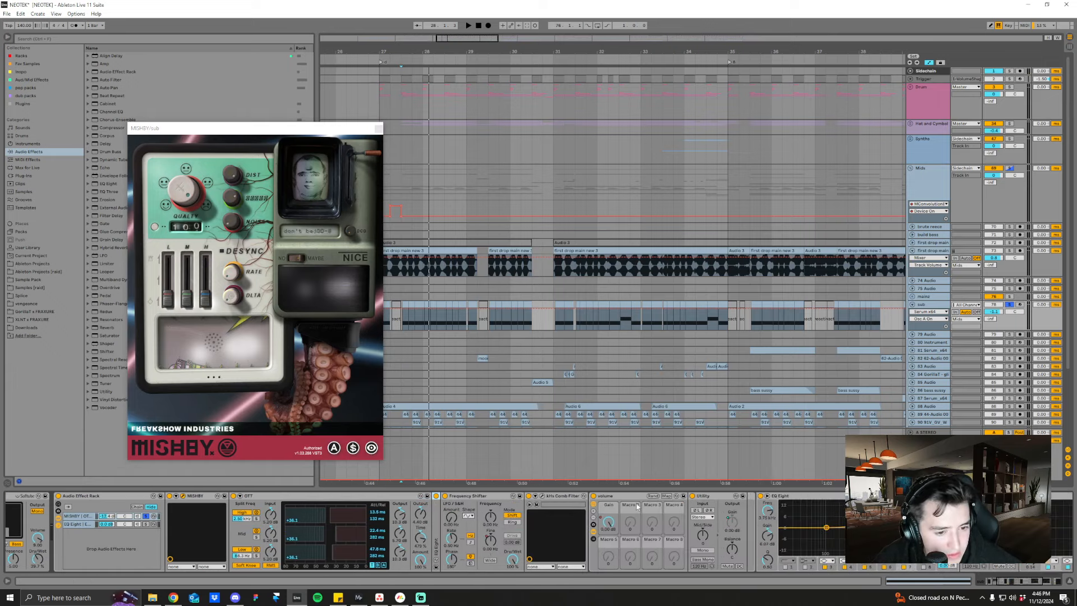
double_click(616, 497)
scroll(604, 551, "down", 2)
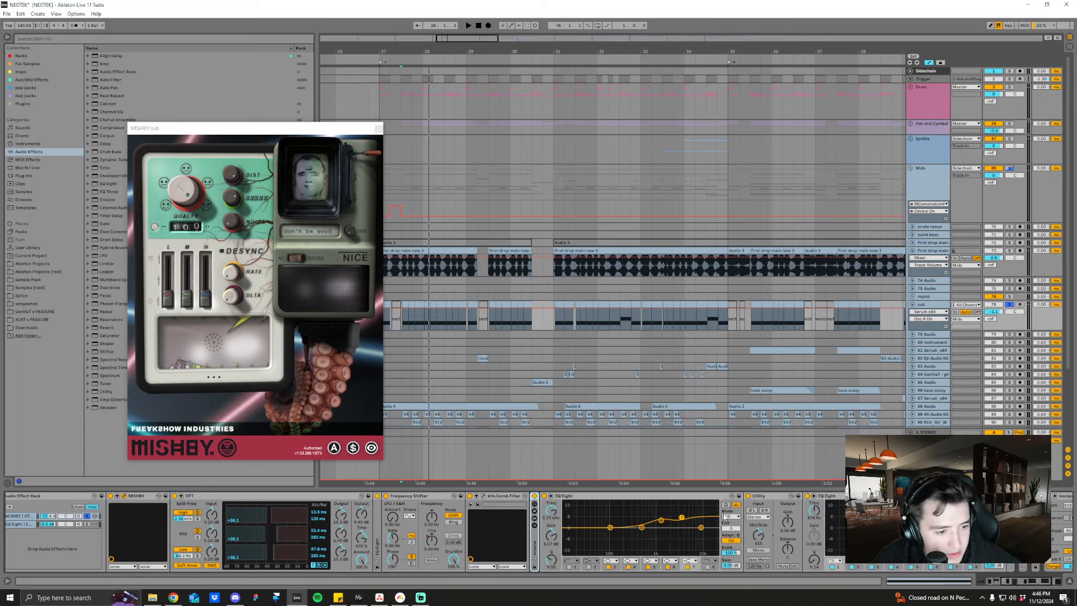
key("space")
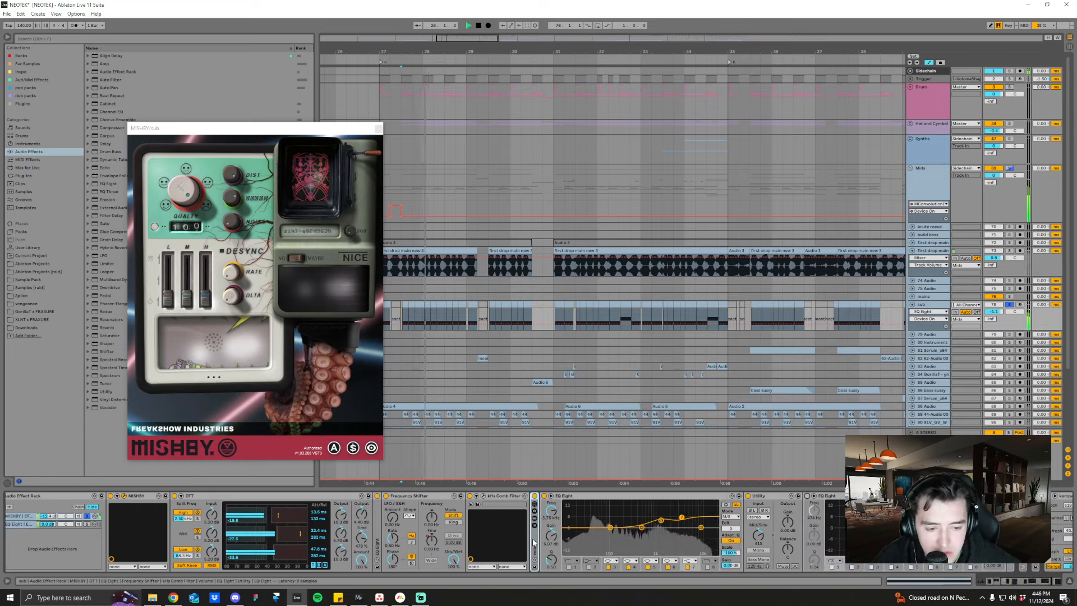
- Stop playback and close the MISHBY plug-in window after reviewing the start of the sub's device chain
key("space")
scroll(534, 542, "up", 7)
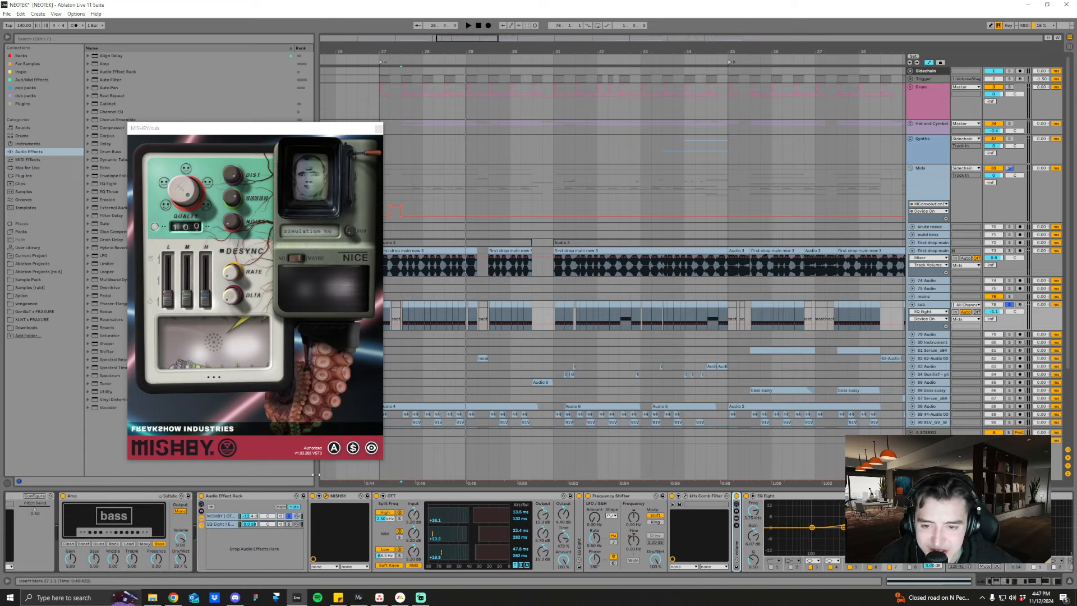
scroll(344, 520, "up", 2)
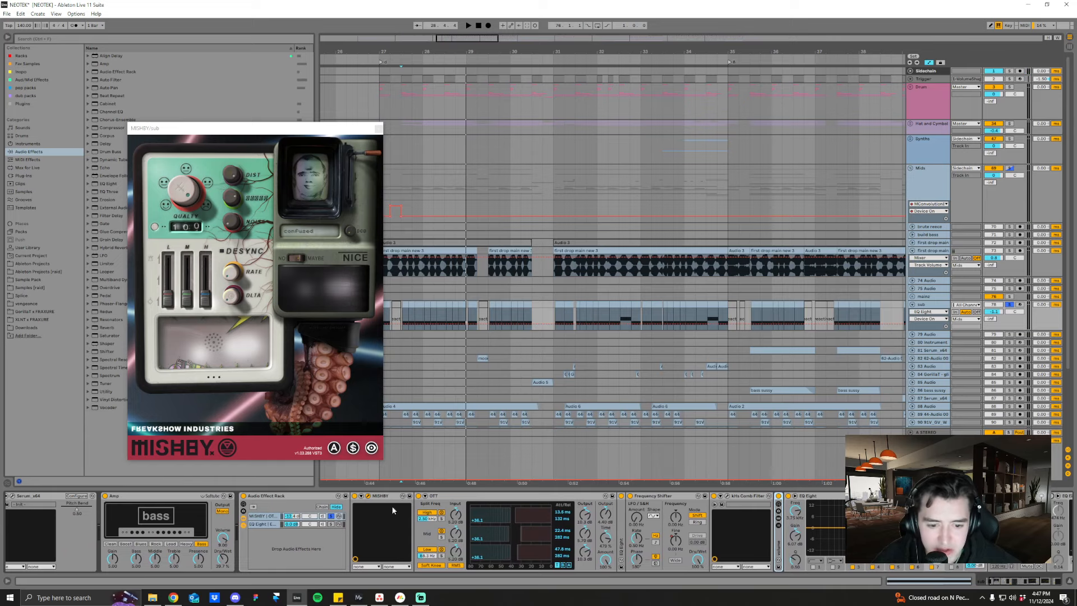
scroll(430, 501, "down", 3)
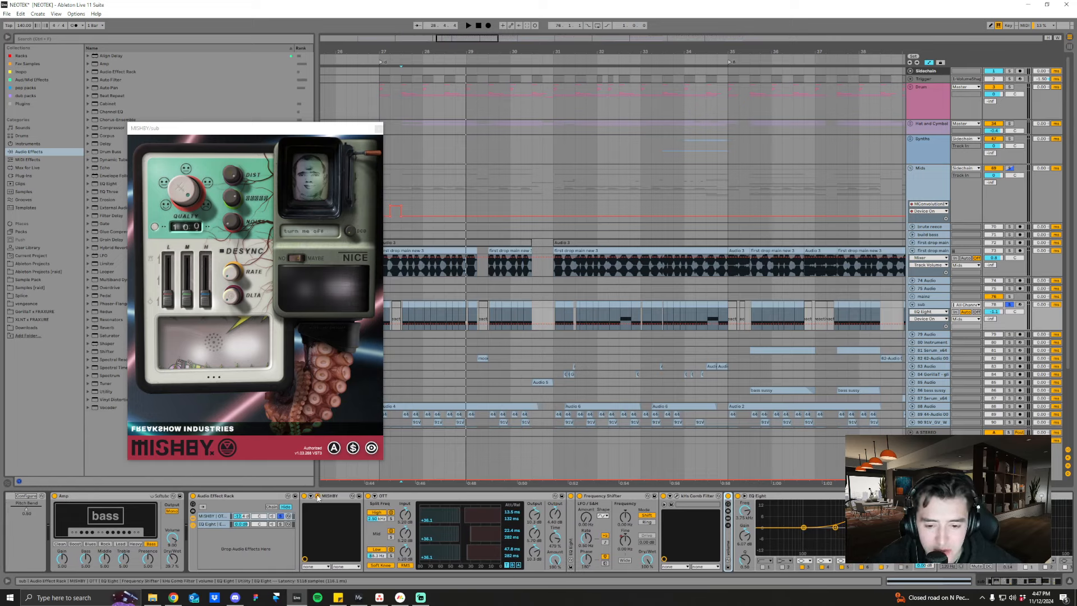
left_click(318, 496)
- Collapse the devices following MISHBY in its chain, from OTT through Utility, and play the sub from bar 27
double_click(404, 497)
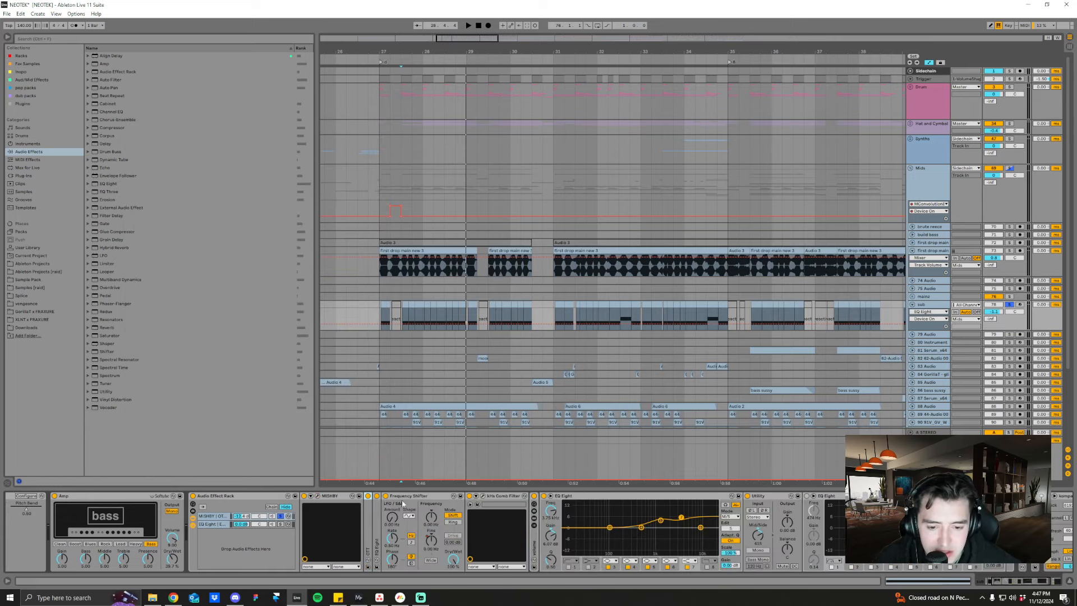
double_click(416, 498)
double_click(416, 498)
double_click(427, 497)
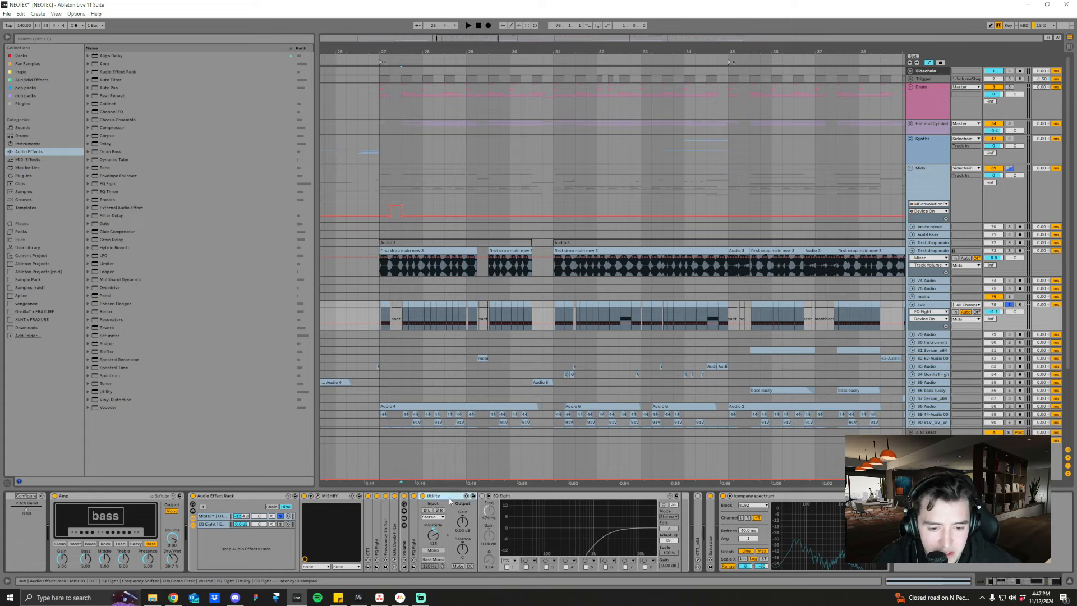
double_click(435, 496)
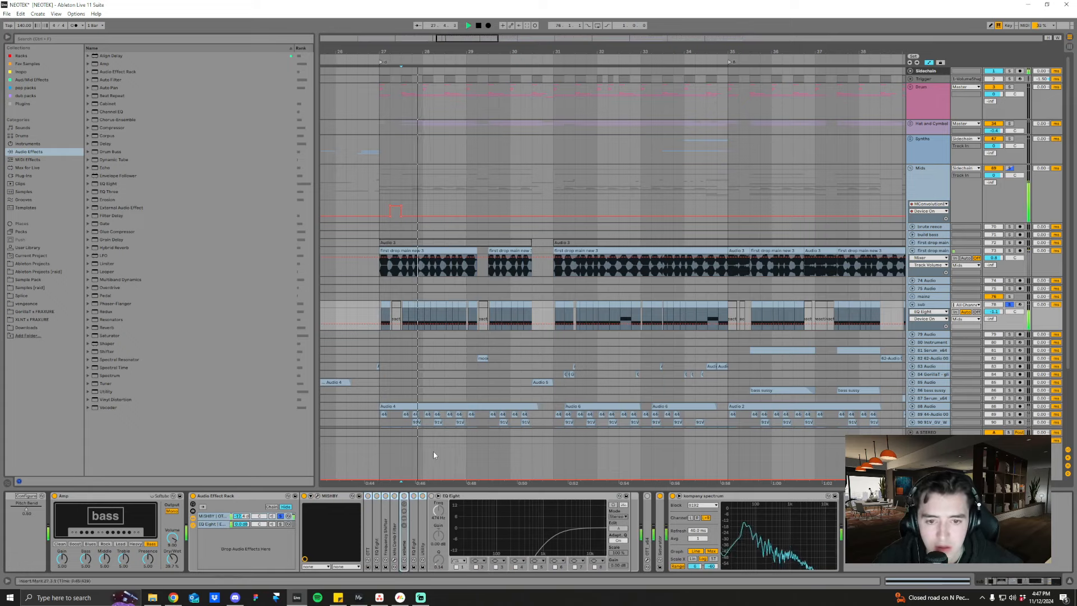
- Select MISHBY, unfold the EQ Eight after OTT to inspect its curve, and fold it again
left_click(331, 497)
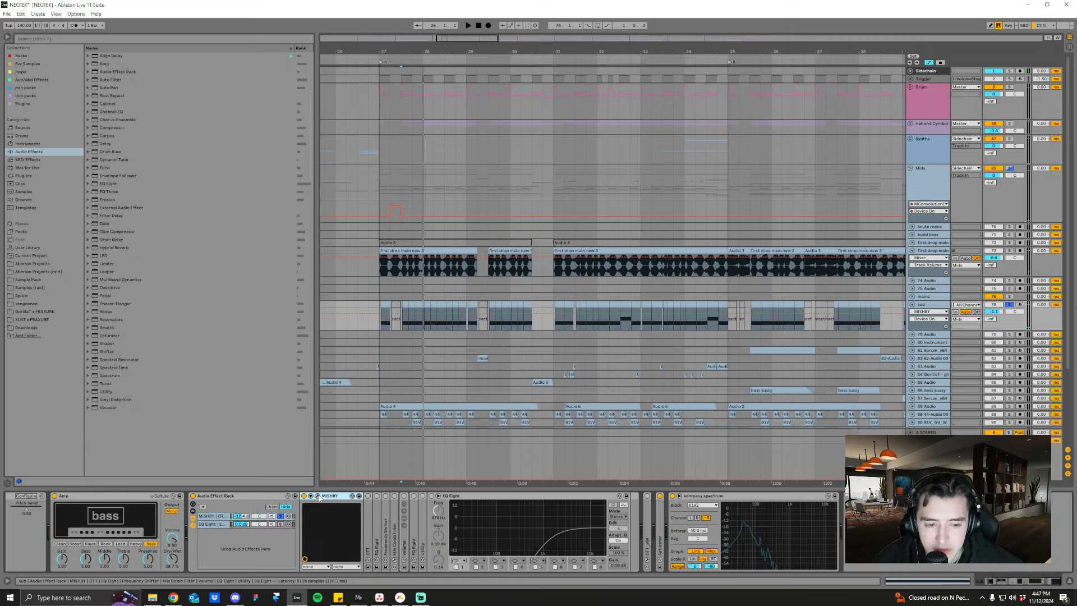
double_click(378, 499)
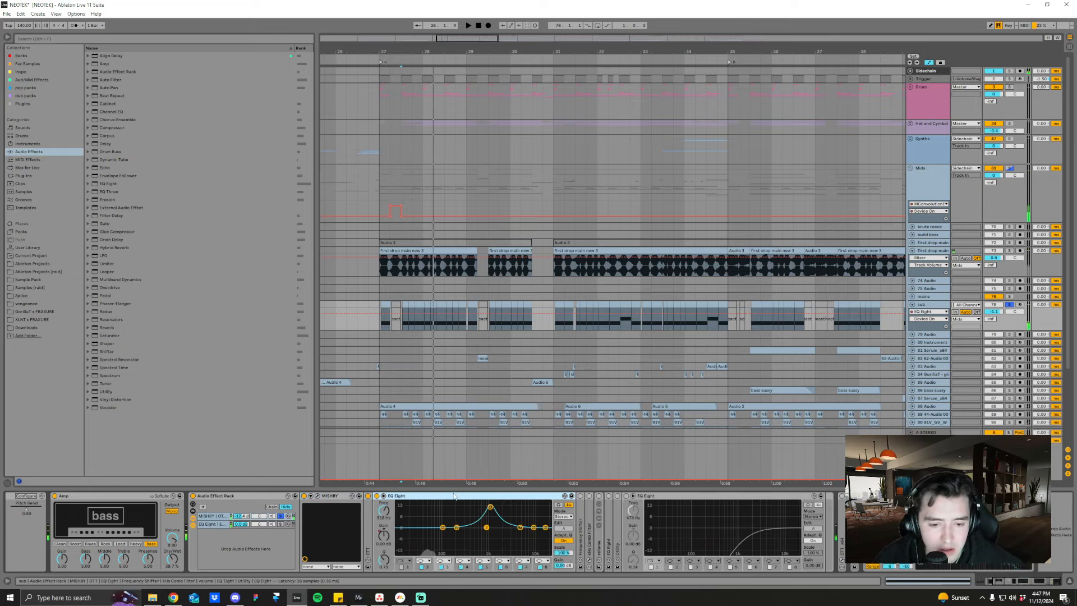
double_click(415, 497)
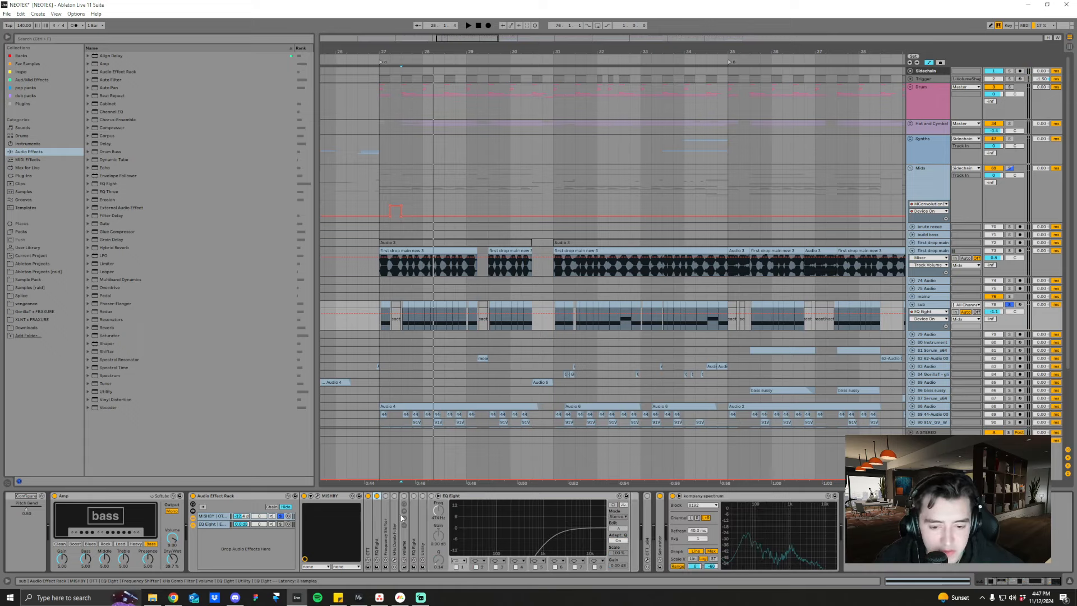
- Unfold the Frequency Shifter, show its Fine automation, play the sub from just after bar 35, and fold the device
double_click(385, 539)
key("space")
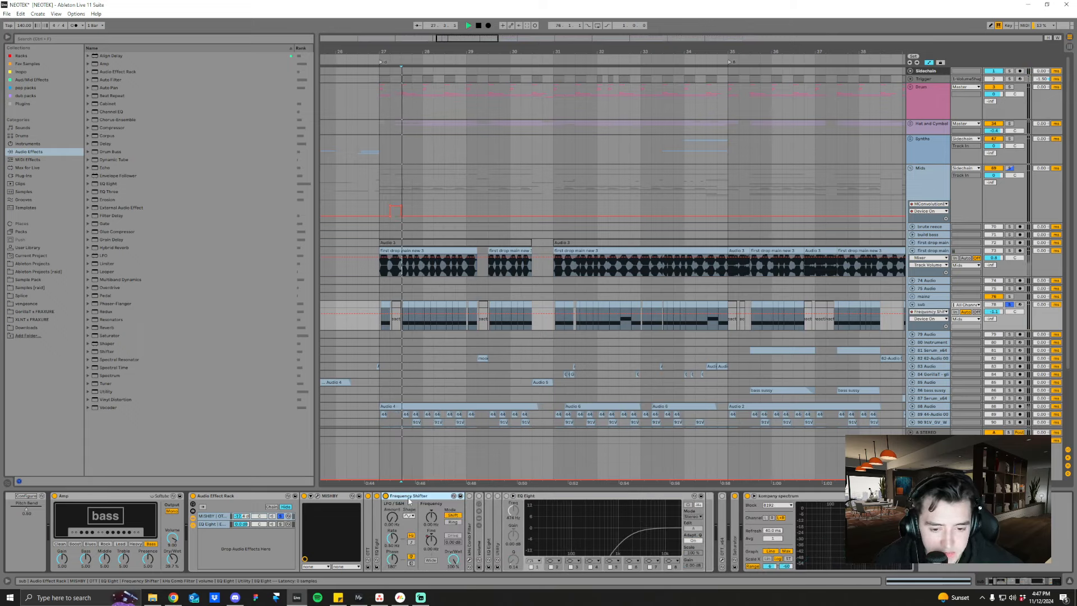
key("space")
left_click(431, 540)
left_click_drag(735, 44, 673, 321)
key("space")
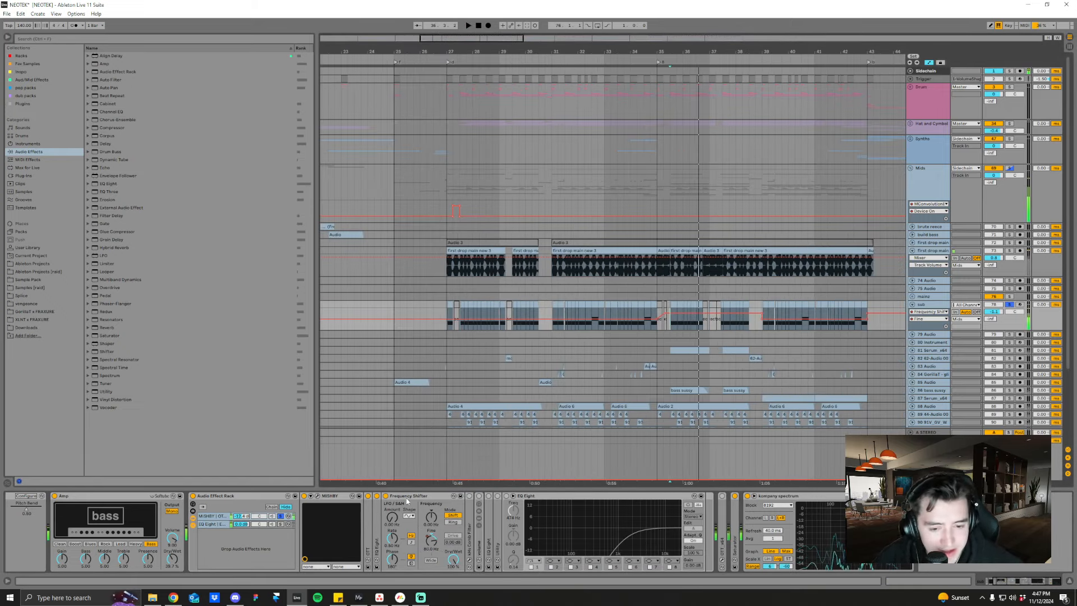
double_click(406, 497)
- Unfold kHs Comb Filter, play the sub from bar 27, and check the filter's settings in its plug-in window before closing it
double_click(395, 542)
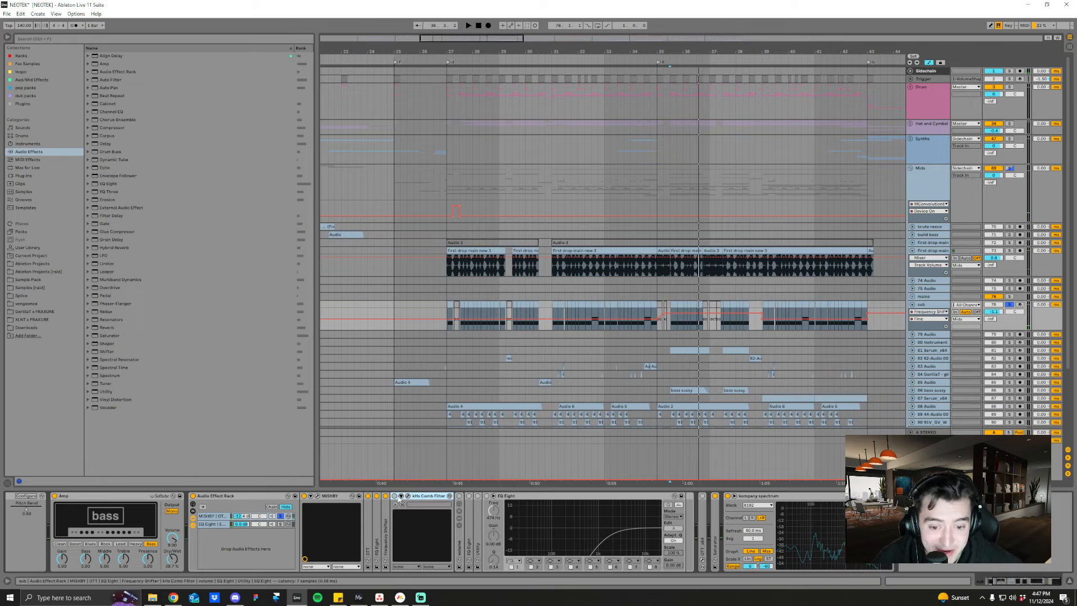
scroll(471, 110, "up", 3)
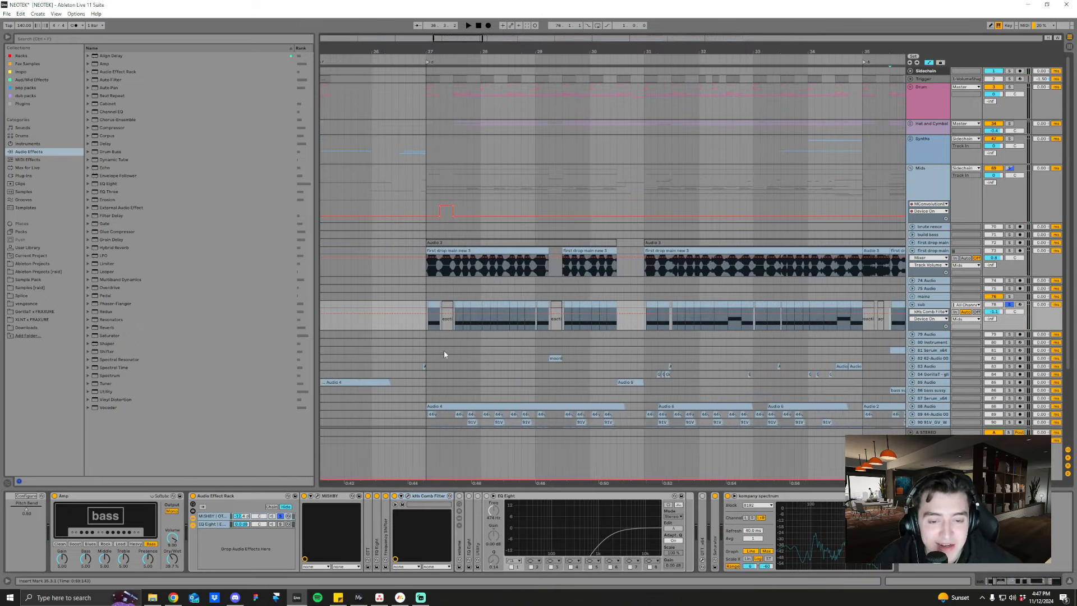
key("space")
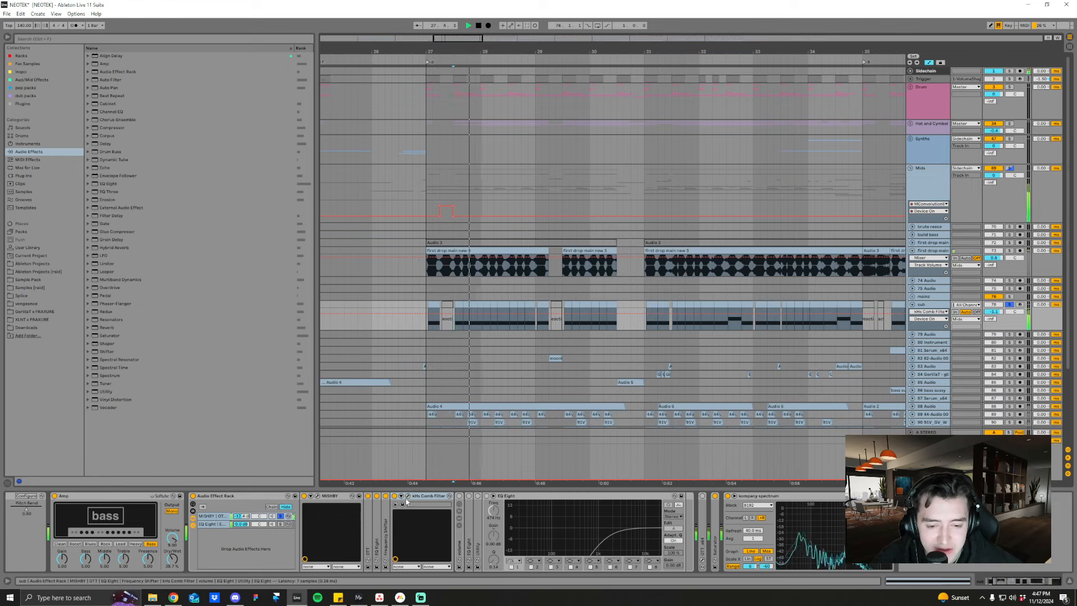
left_click(407, 496)
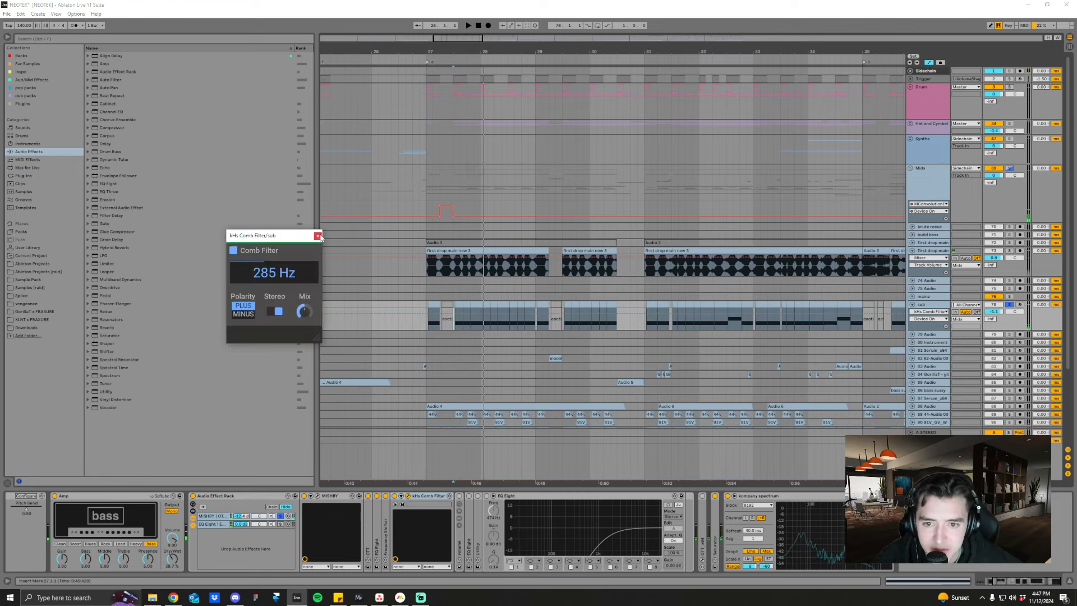
left_click(318, 235)
- Unfold the volume rack, show its Gain automation on the sub track, and play from bar 29
double_click(460, 547)
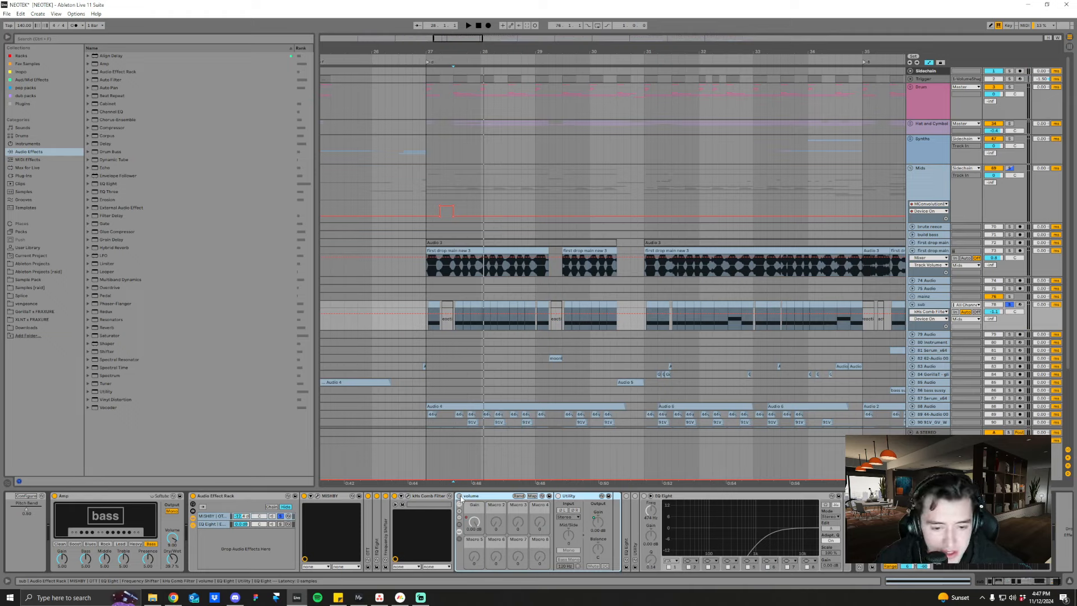
left_click(474, 522)
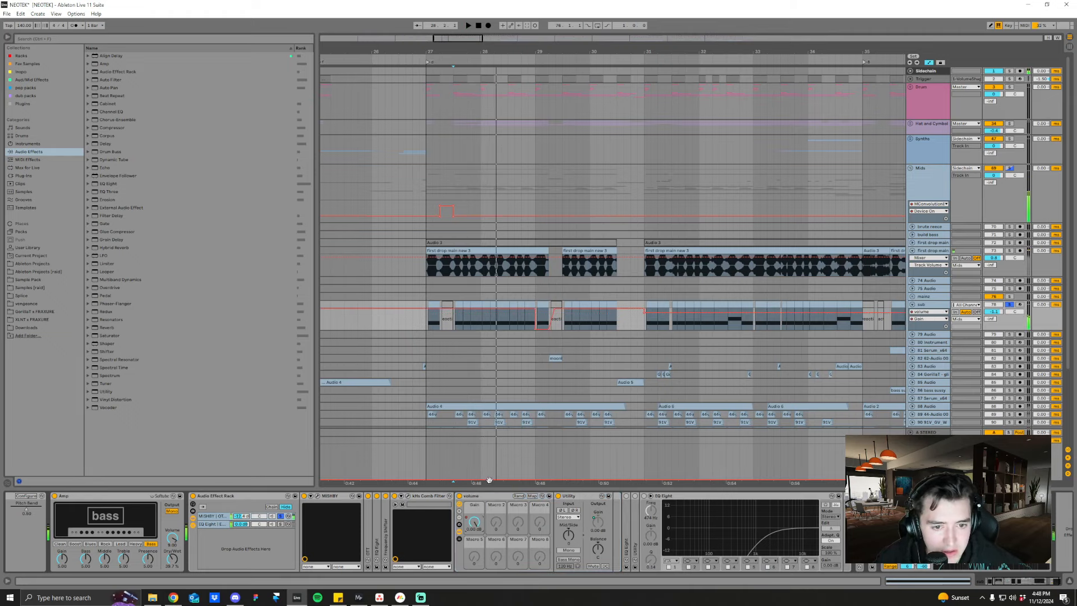
left_click(536, 306)
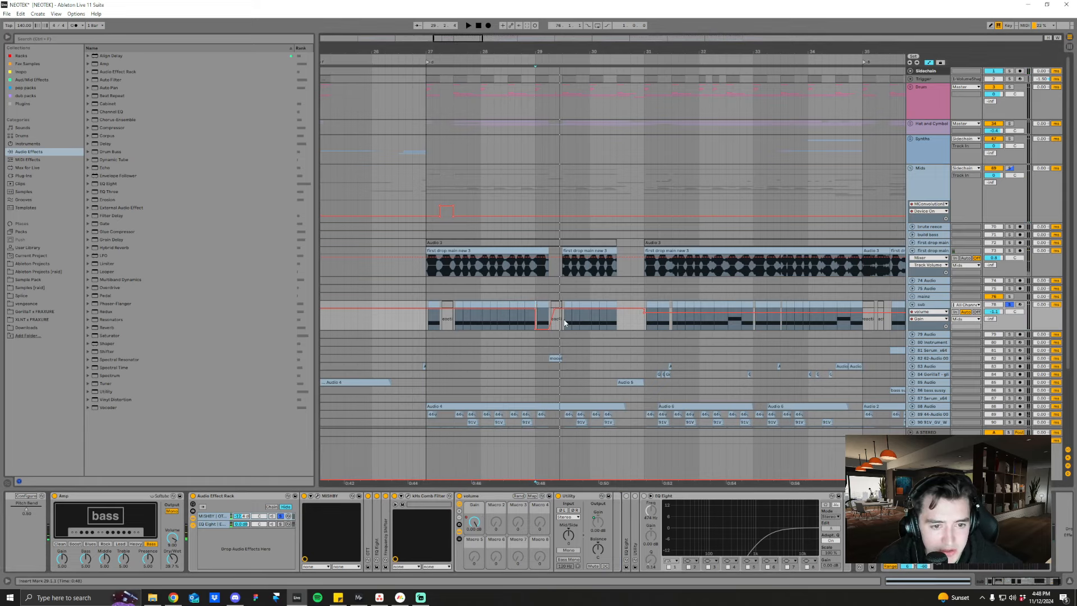
key("space")
key("space")
- Unfold the EQ Eight after the volume rack and audition its curve, replaying the sub from the drop's start at bar 27
scroll(600, 530, "down", 1)
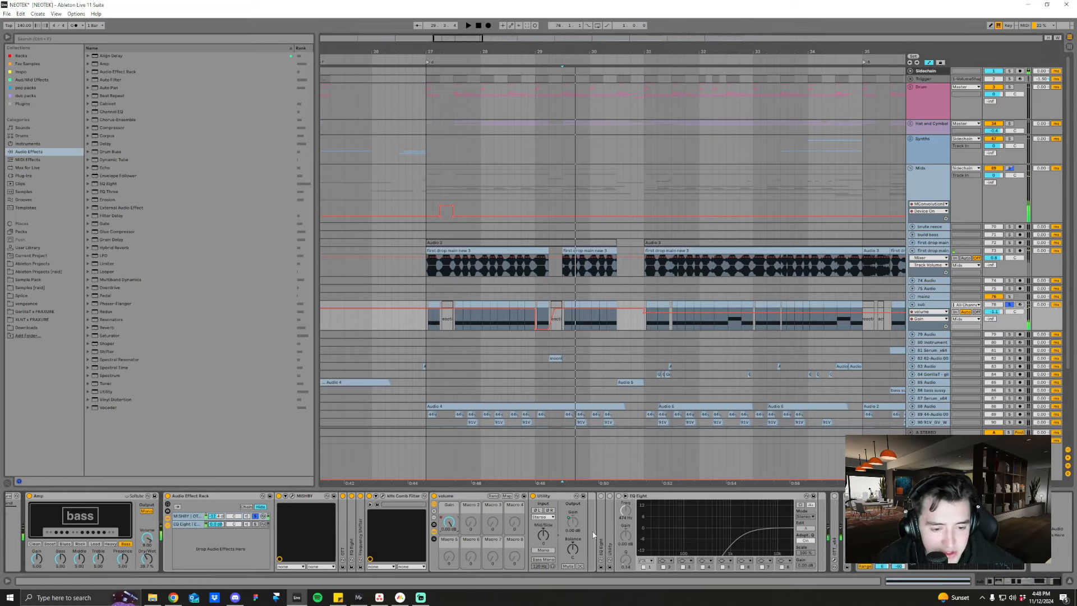
double_click(601, 534)
scroll(591, 516, "down", 1)
left_click(663, 524)
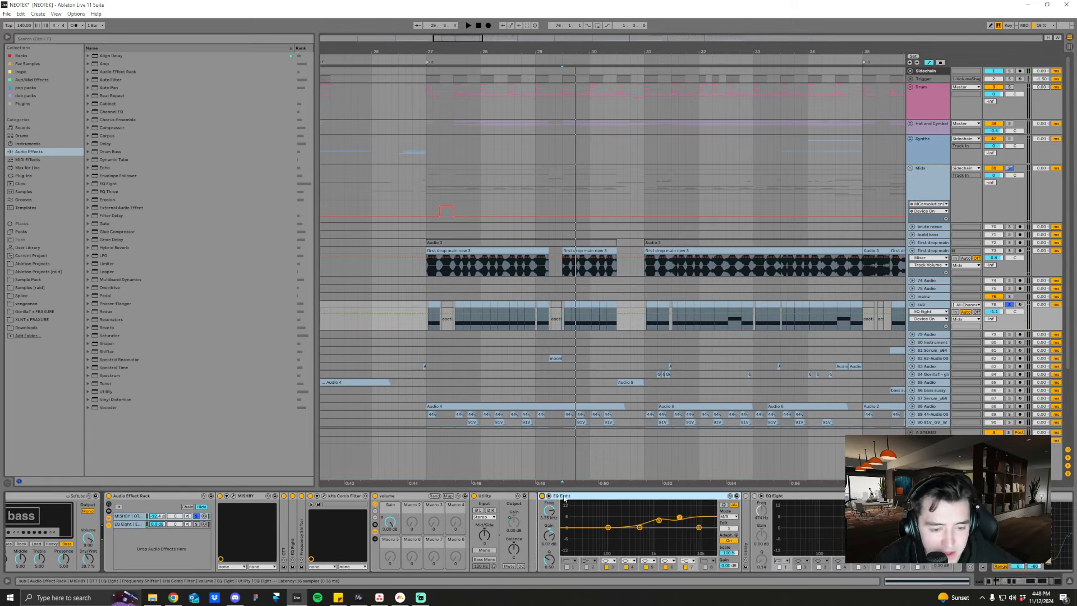
scroll(663, 525, "down", 1)
key("space")
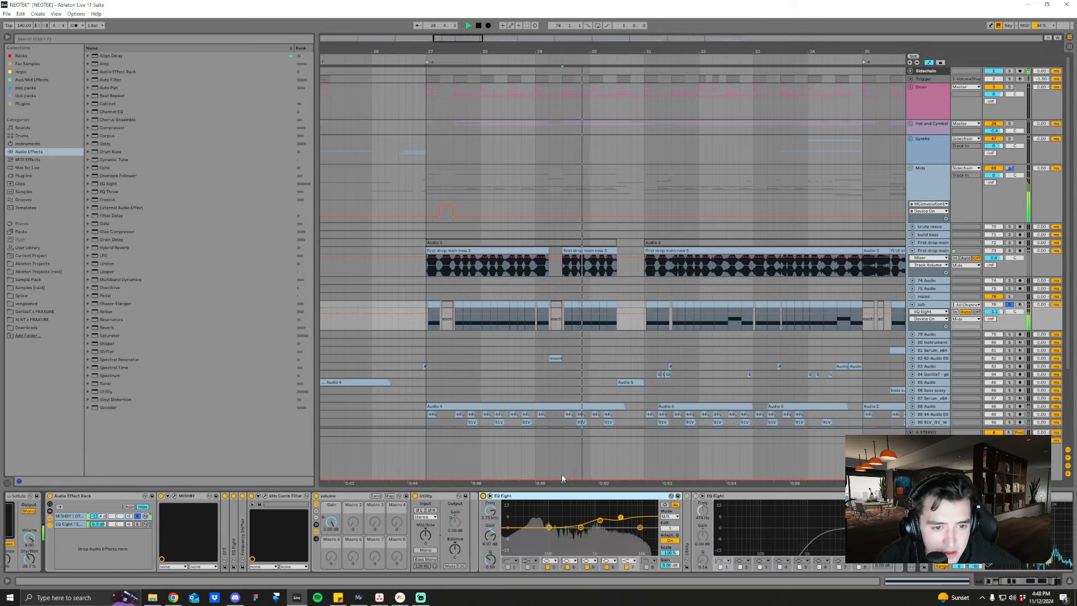
left_click(433, 322)
key("space")
key("space")
key("space")
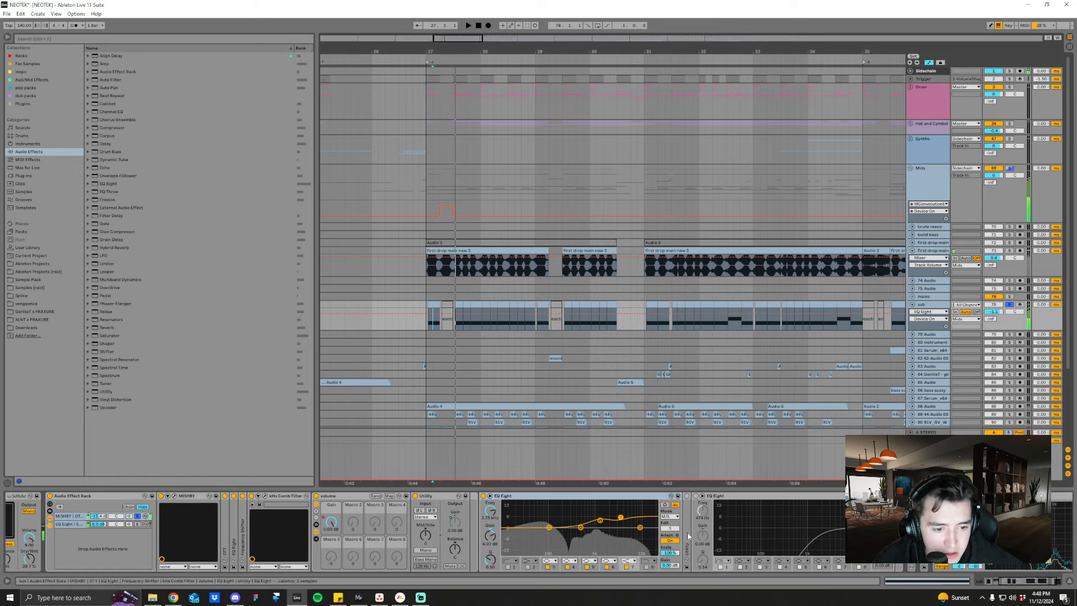
- Unfold the Utility after that EQ Eight to examine its width, and audition the sub in bar 27
double_click(686, 541)
left_click(636, 496)
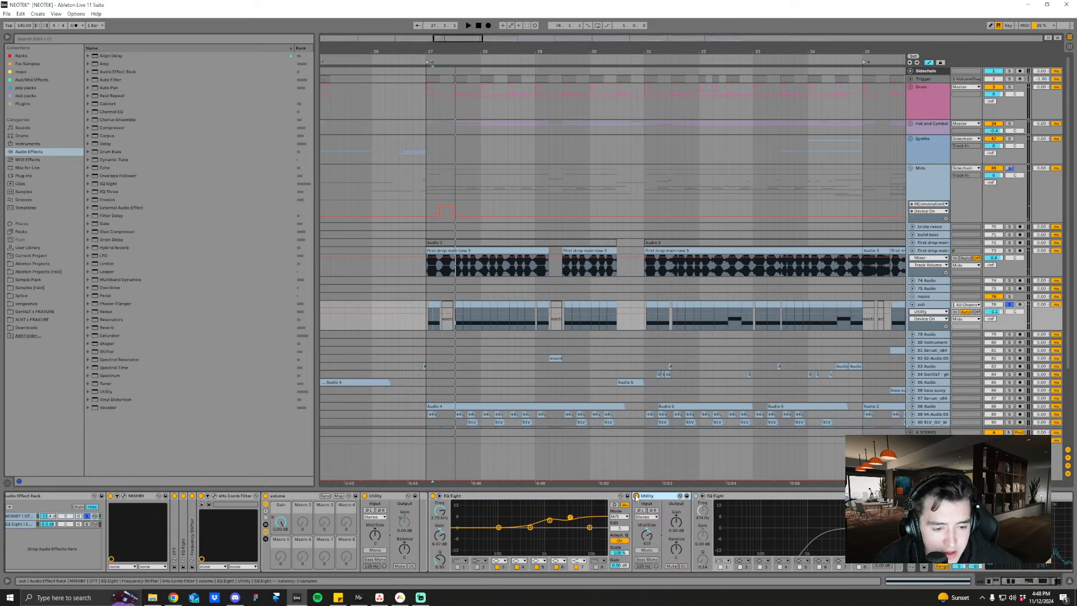
scroll(634, 541, "down", 1)
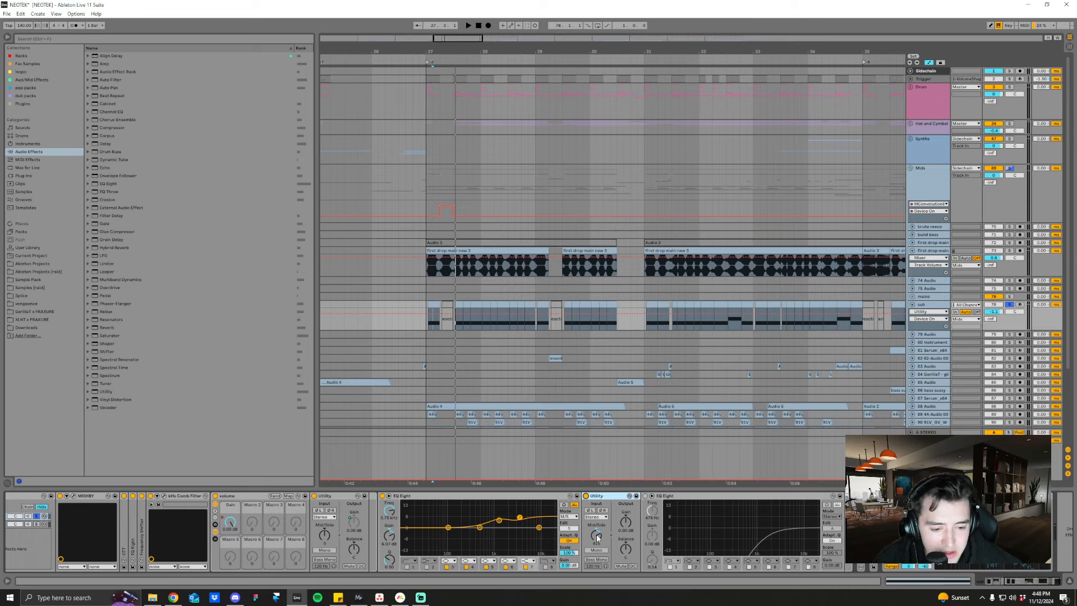
key("space")
key("space")
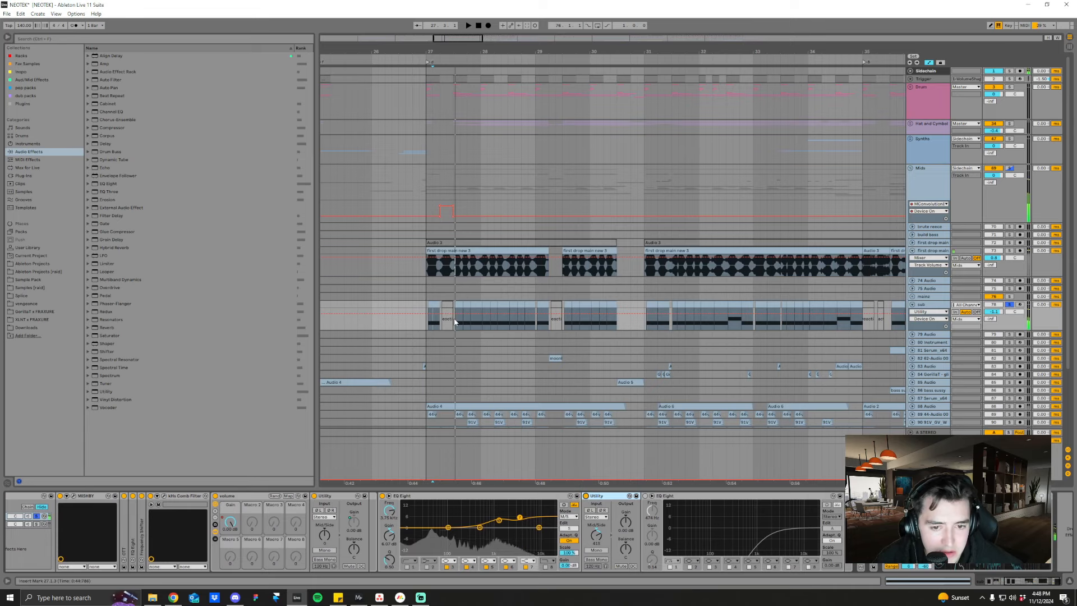
left_click(453, 322)
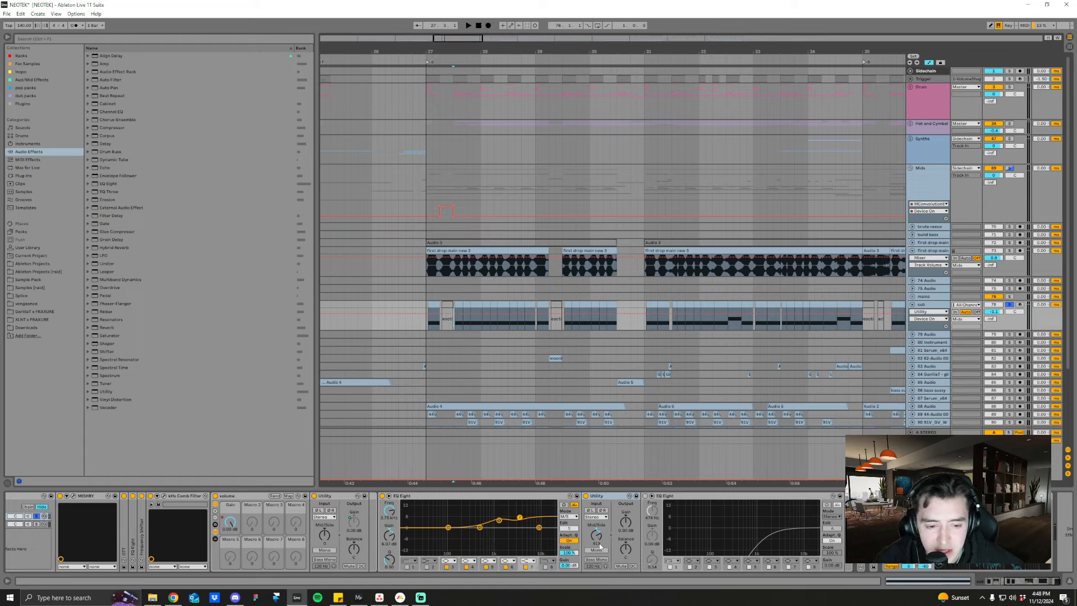
key("space")
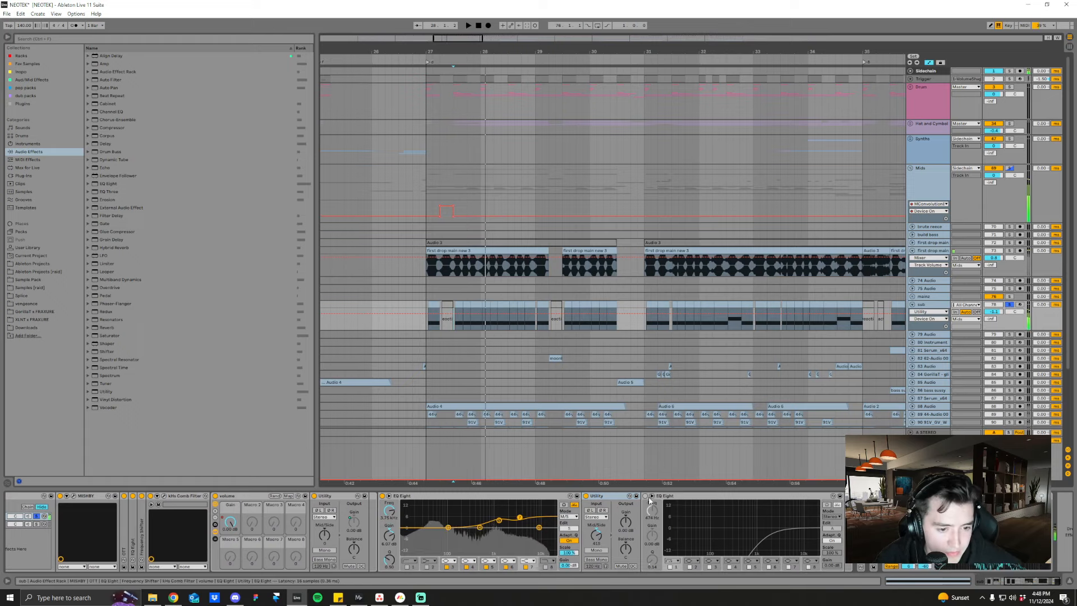
- Switch on the chain's final low-cut EQ Eight, play the sub, and collapse the preceding EQ Eight, Utility and volume rack
left_click(669, 497)
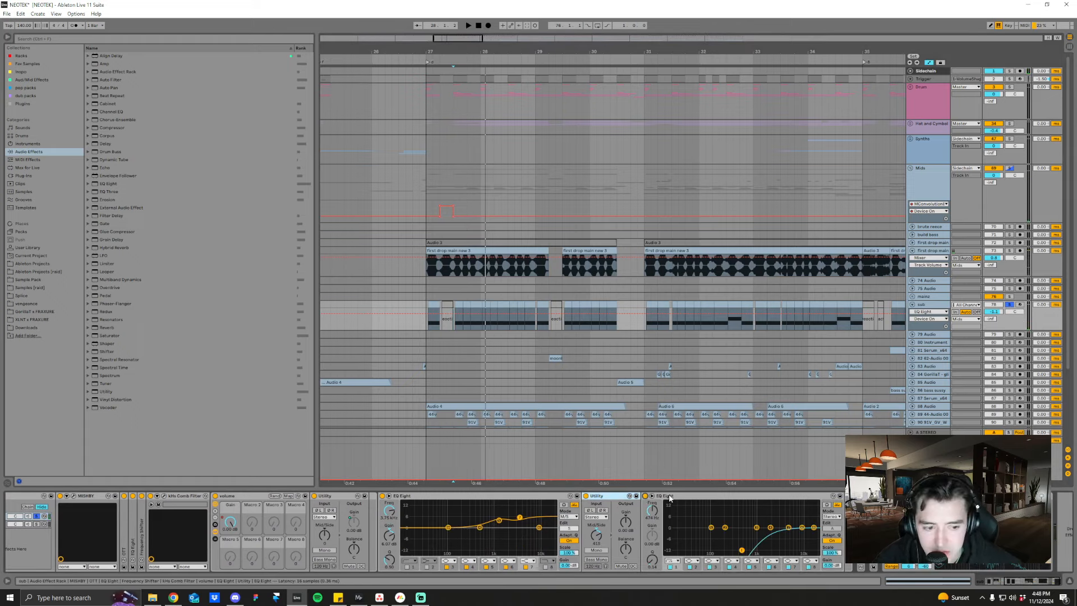
left_click(479, 498)
double_click(480, 498)
key("space")
double_click(383, 496)
scroll(383, 497, "left", 2)
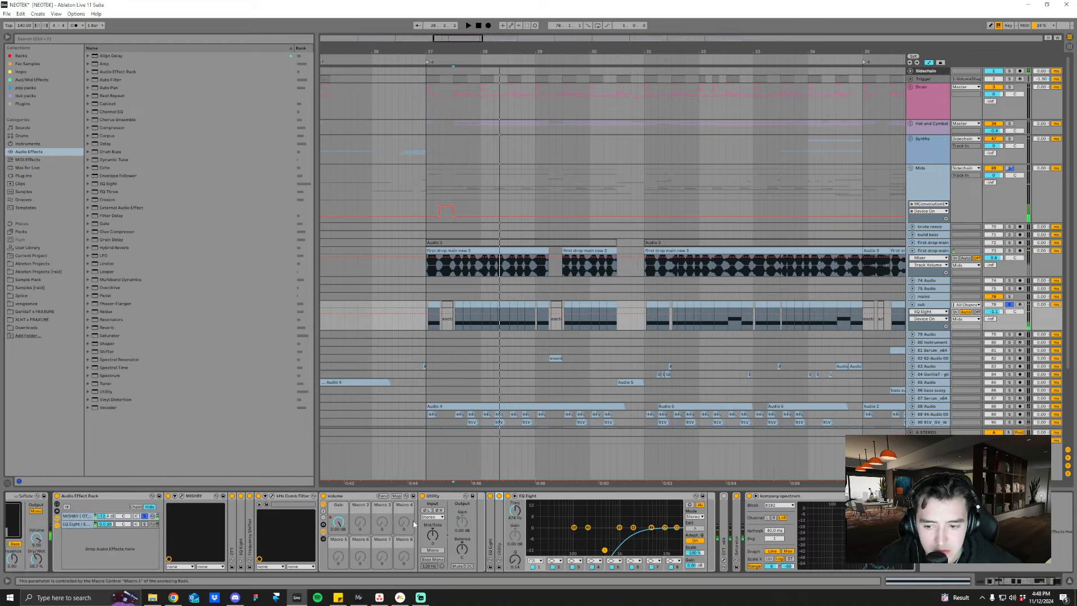
double_click(361, 496)
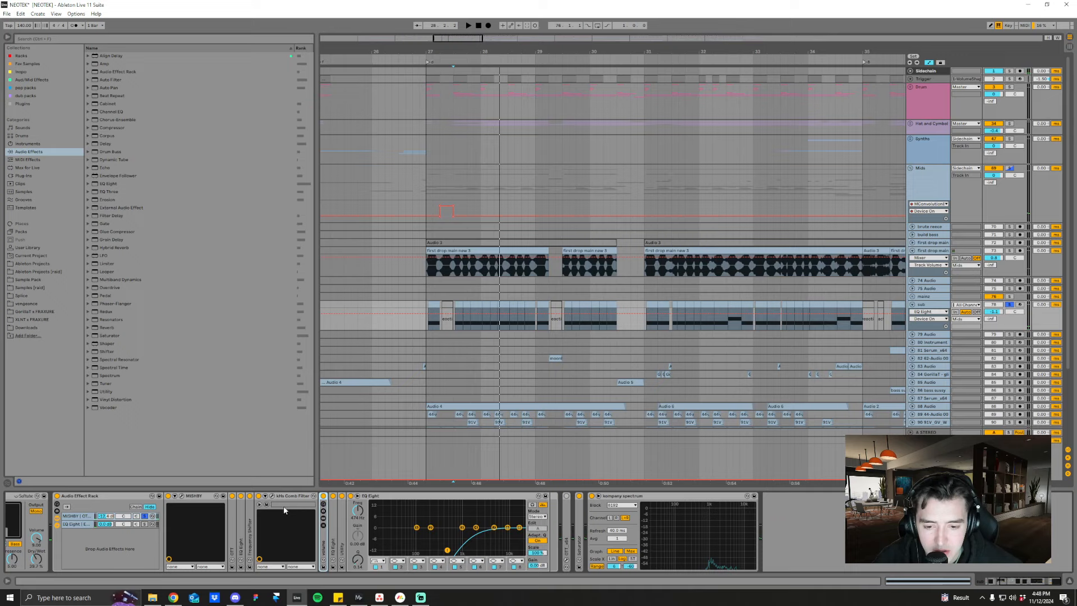
- Audition the rack's EQ Eight chain with solo, turn off the solos on both chains, and collapse the Audio Effect Rack
left_click(144, 525)
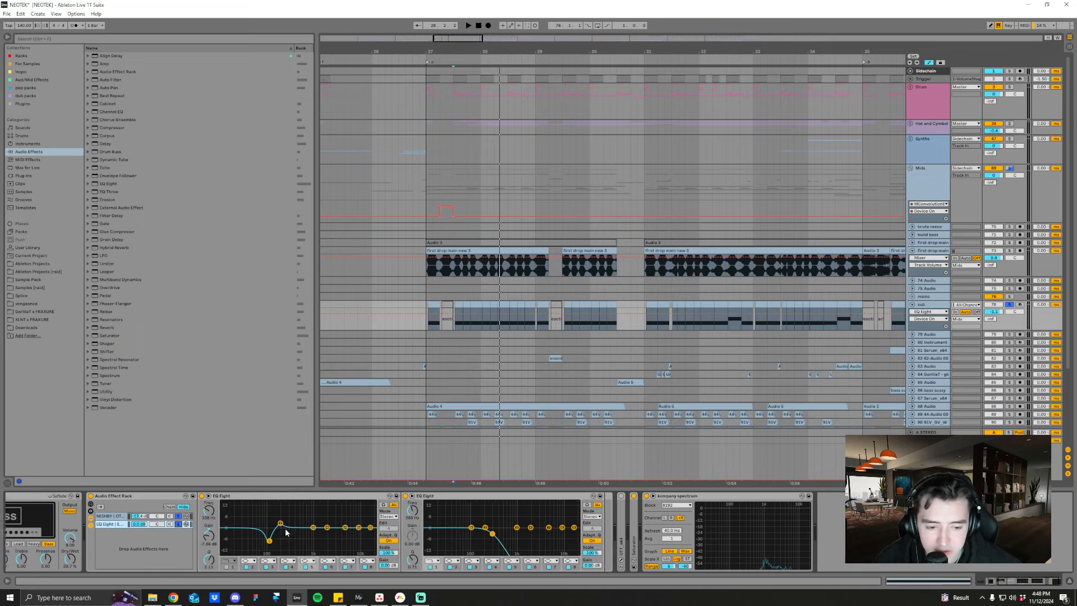
scroll(168, 525, "left", 3)
key("space")
key("space")
left_click(220, 524)
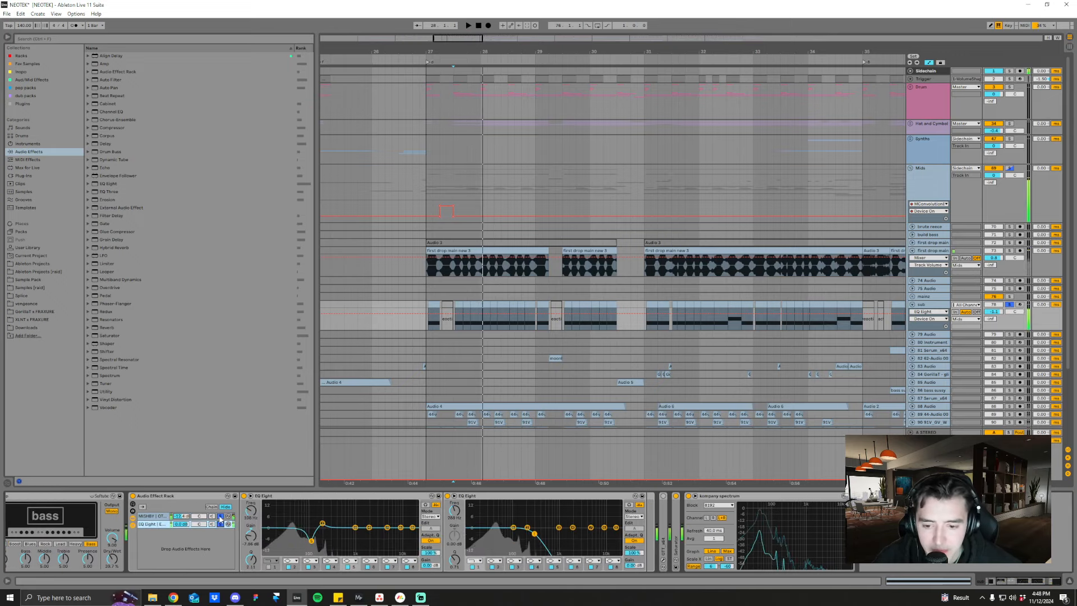
left_click(220, 516)
double_click(168, 496)
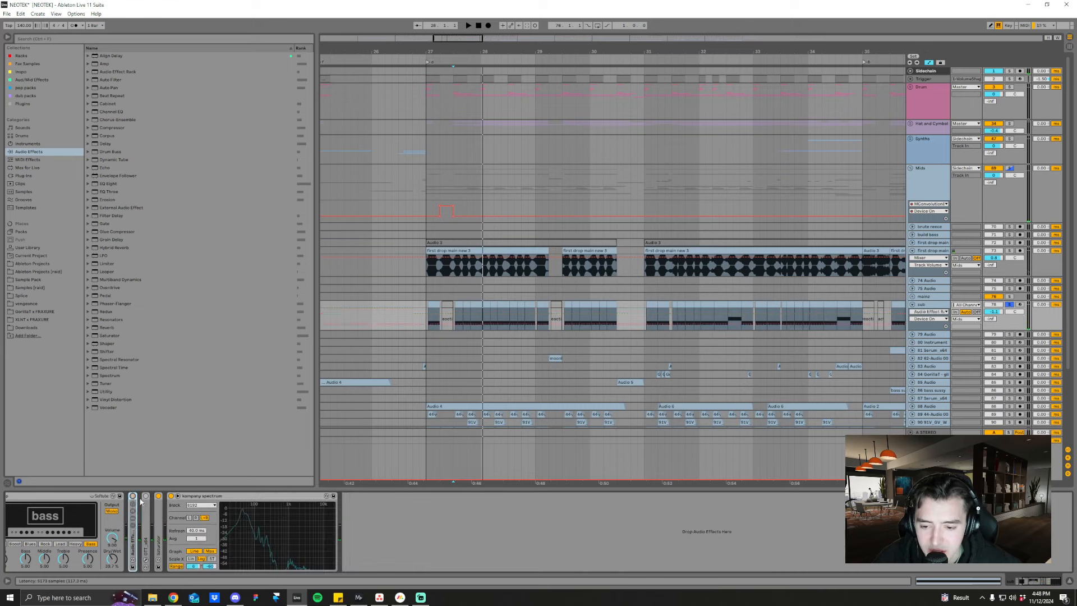
- Unfold OTT_x64 after the rack, open its plug-in window, and move the window over the arrangement to examine its settings
double_click(146, 497)
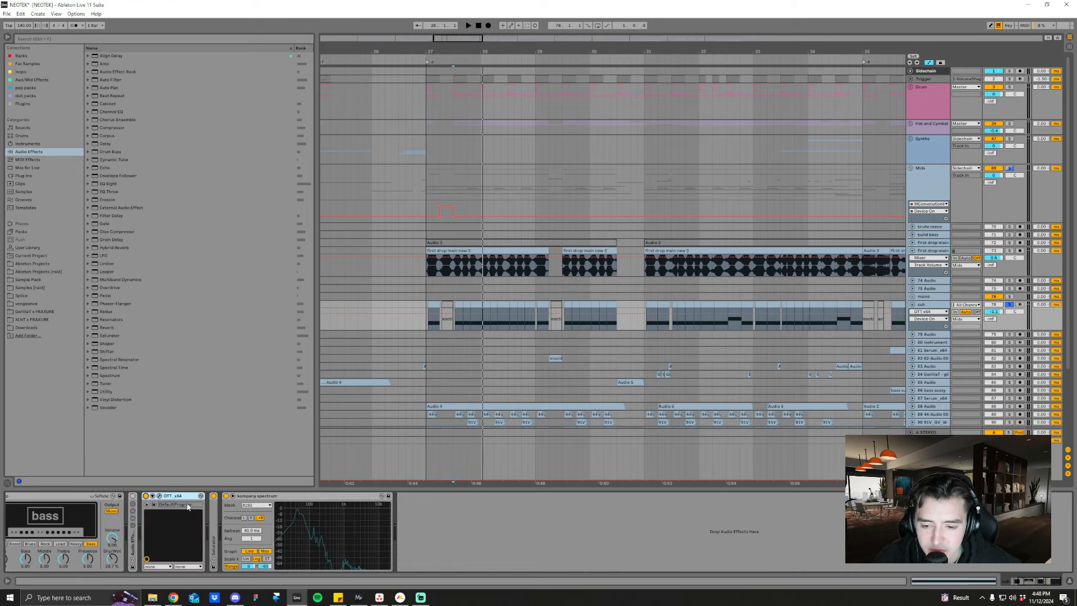
left_click(160, 496)
left_click_drag(338, 178, 455, 206)
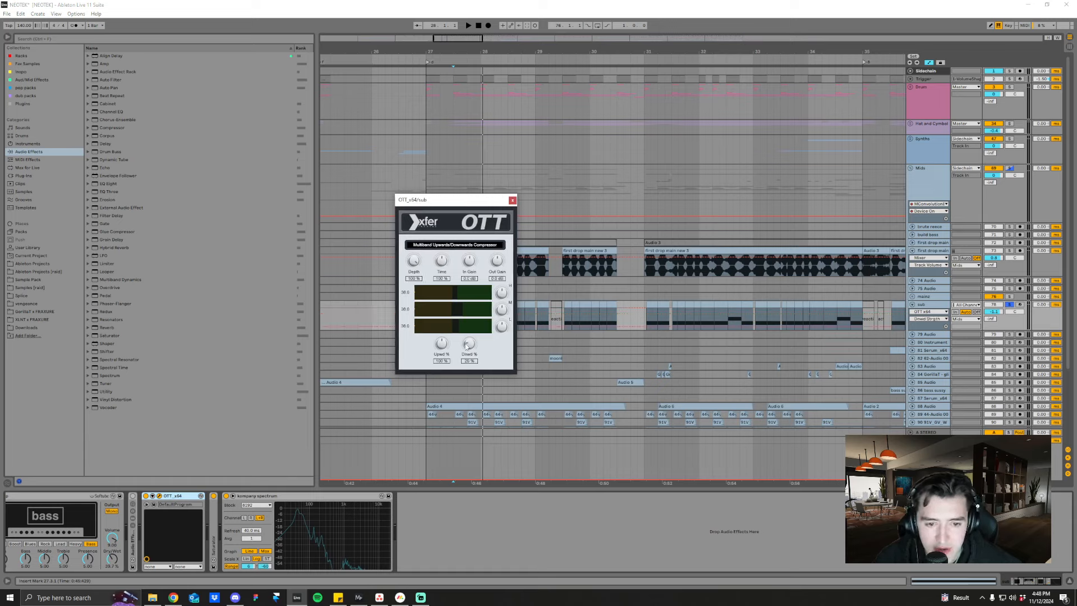
- Raise the downward compression amount slightly in the sub's OTT and audition the sub from bar 27
scroll(446, 509, "left", 3)
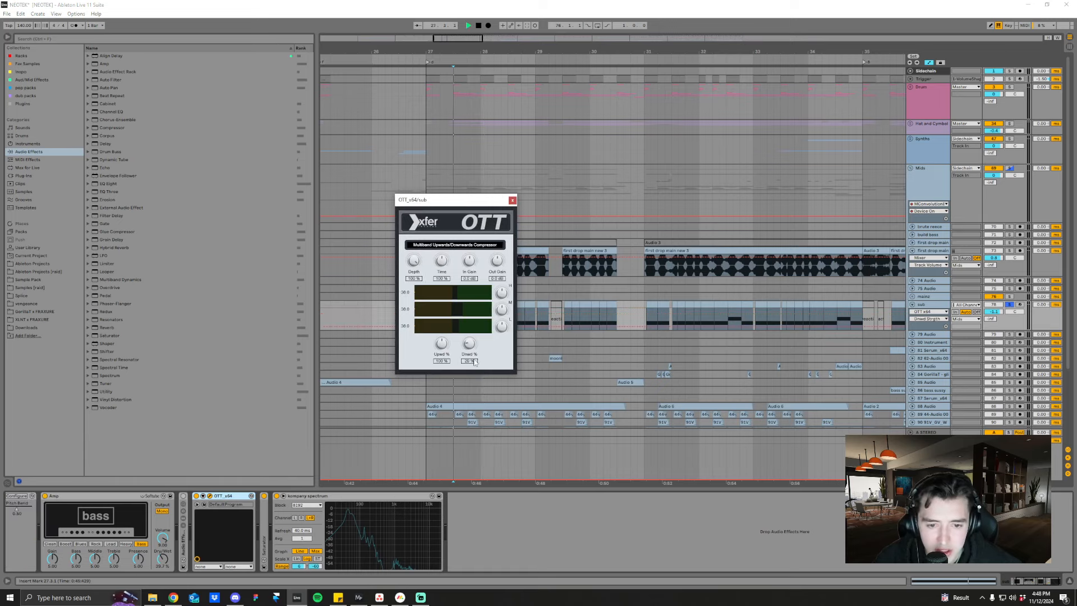
mouse_move(469, 345)
left_mouse_down()
mouse_move(471, 326)
mouse_move(470, 342)
left_mouse_up()
key("space")
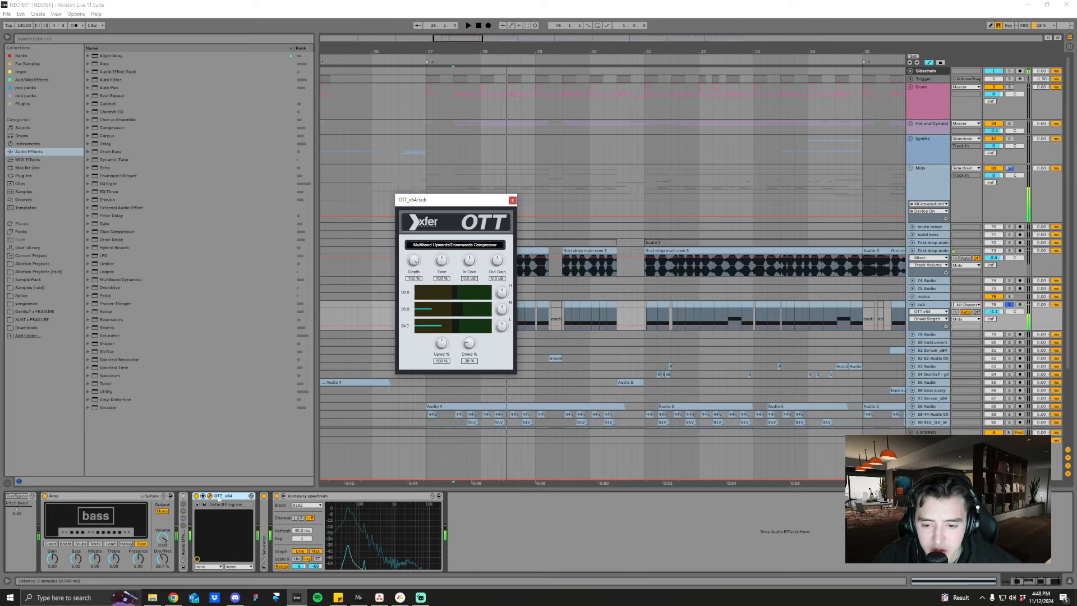
- Switch off OTT_x64 on the sub, play the sub without it, and close the OTT plug-in window
left_click(196, 498)
key("ctrl+g")
key("space")
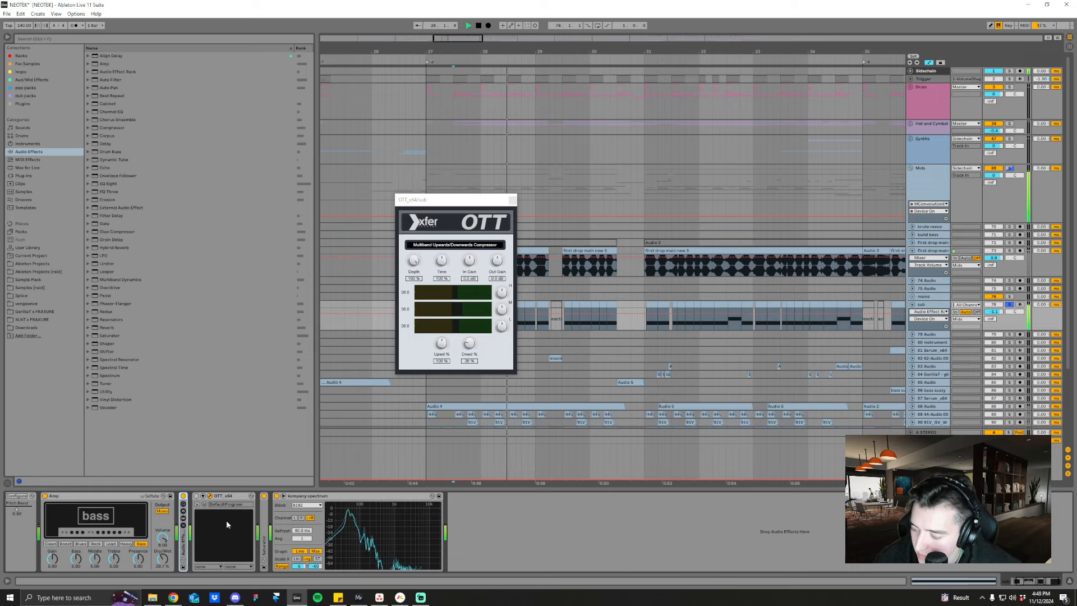
key("space")
left_click(513, 201)
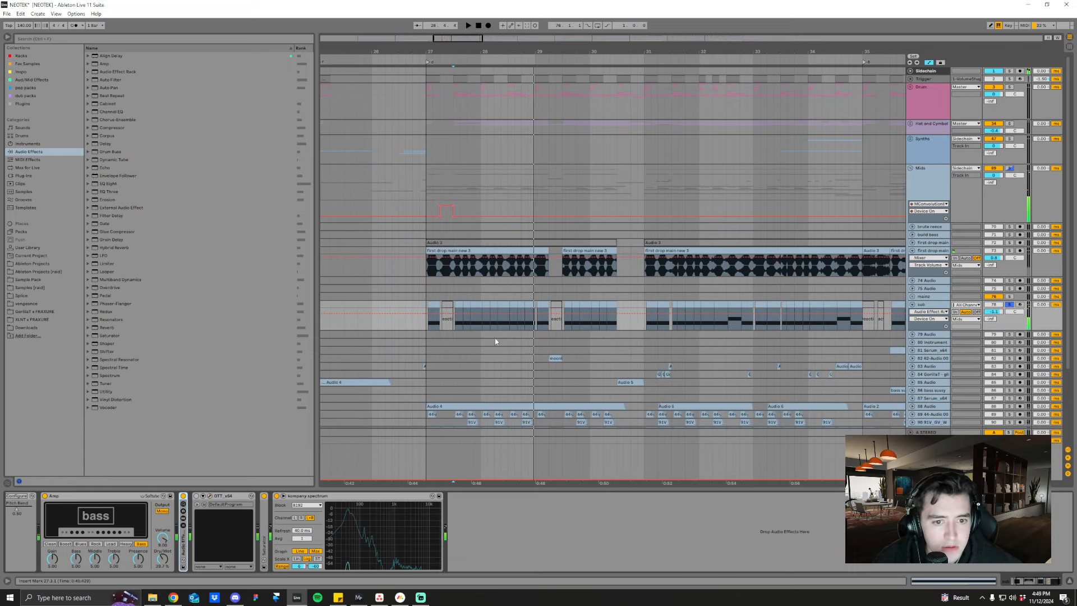
- Play the sub from bar 27 with OTT bypassed while watching the spectrum at the end of its device chain
left_click_drag(712, 54, 686, 48)
scroll(301, 516, "left", 2)
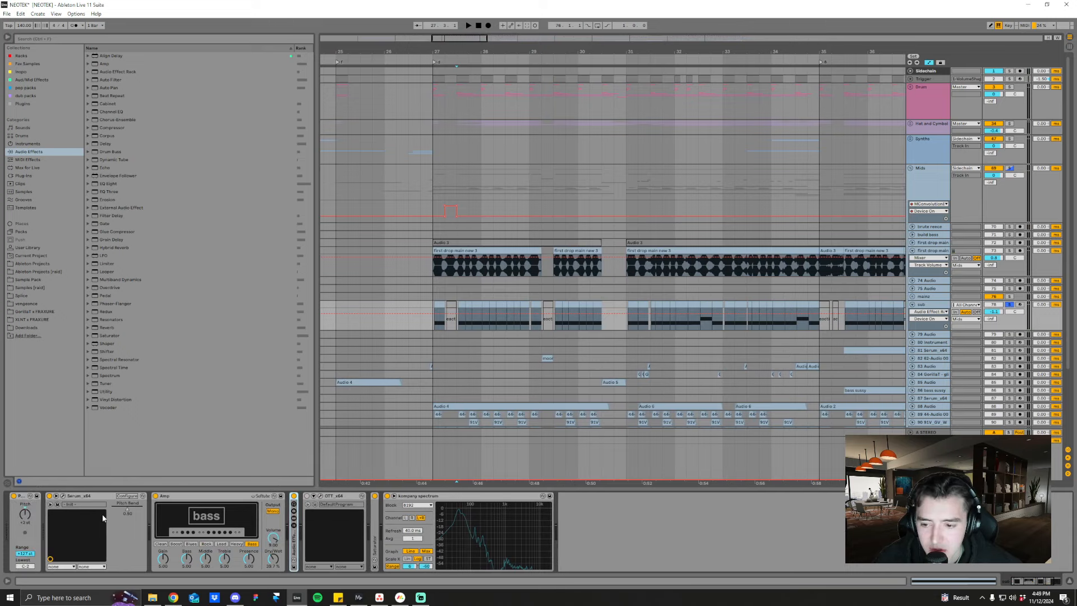
key("space")
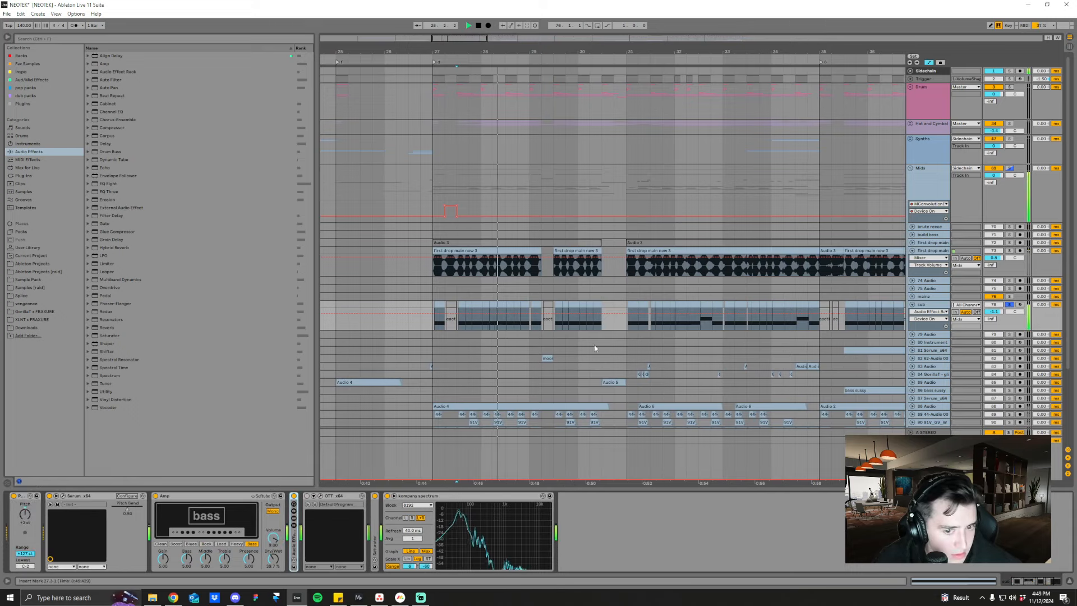
left_click_drag(580, 51, 554, 55)
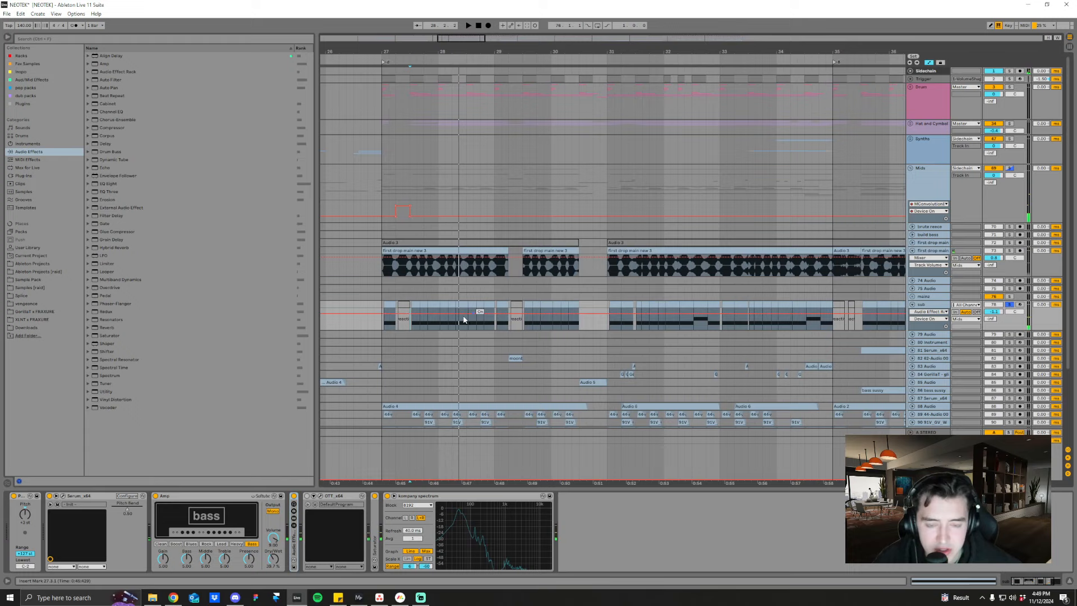
- Select stretches of the sub's clips across bars 27 and 28 to examine how its notes are divided
left_click_drag(414, 51, 415, 135)
left_click(427, 305)
left_click_drag(445, 304, 577, 308)
key("ctrl+z")
key("ctrl+z")
key("ctrl+z")
key("ctrl+z")
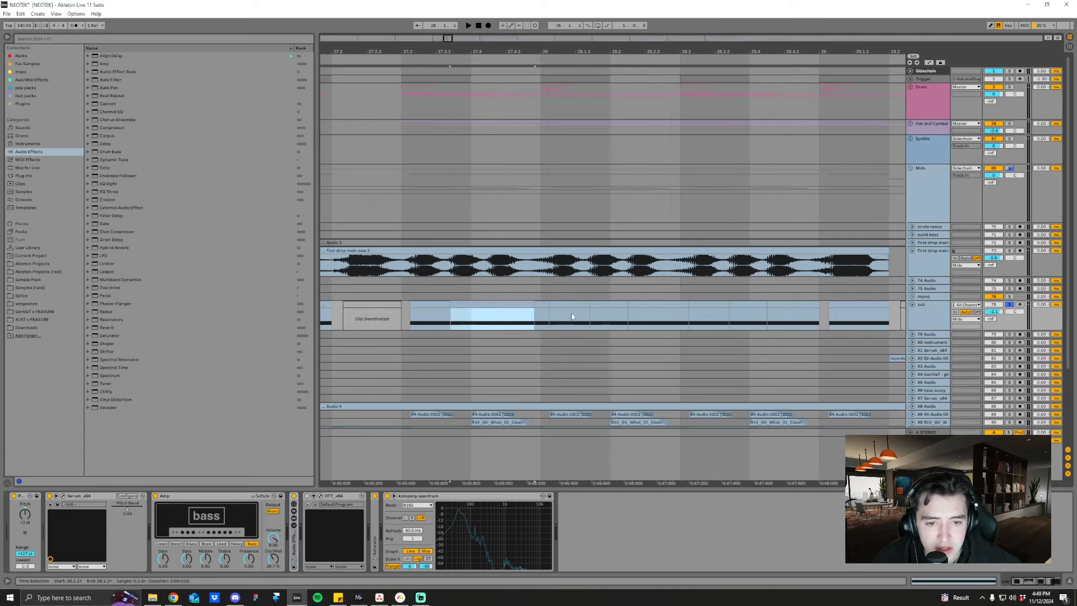
key("ctrl+z")
key("ctrl+z")
key("ctrl+z")
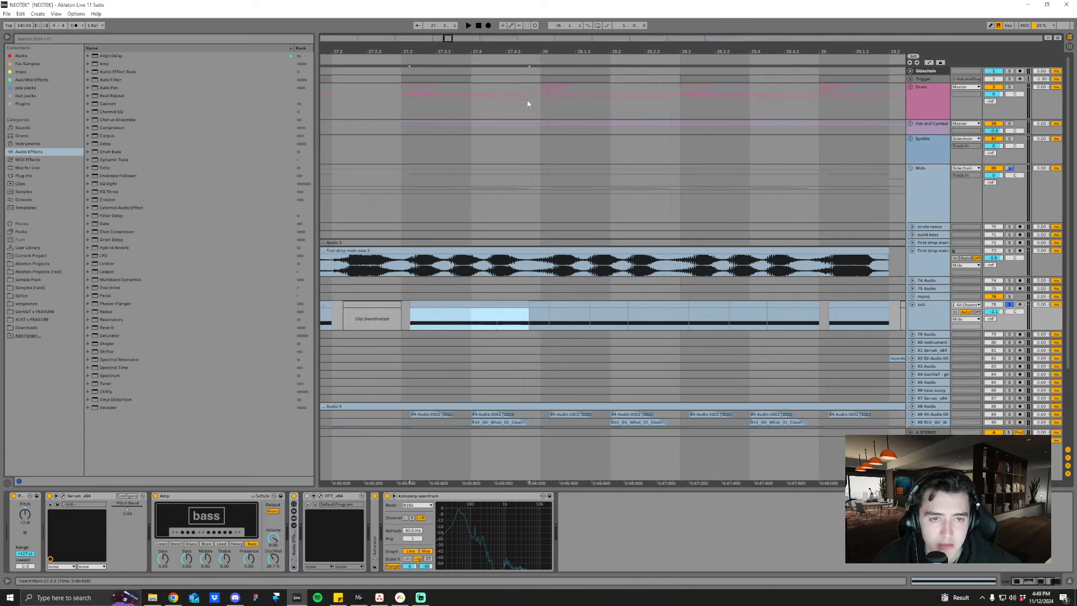
- Examine the sub's note pattern from bar 31 and audition it together with the soloed first drop main track
left_click_drag(551, 52, 557, 31)
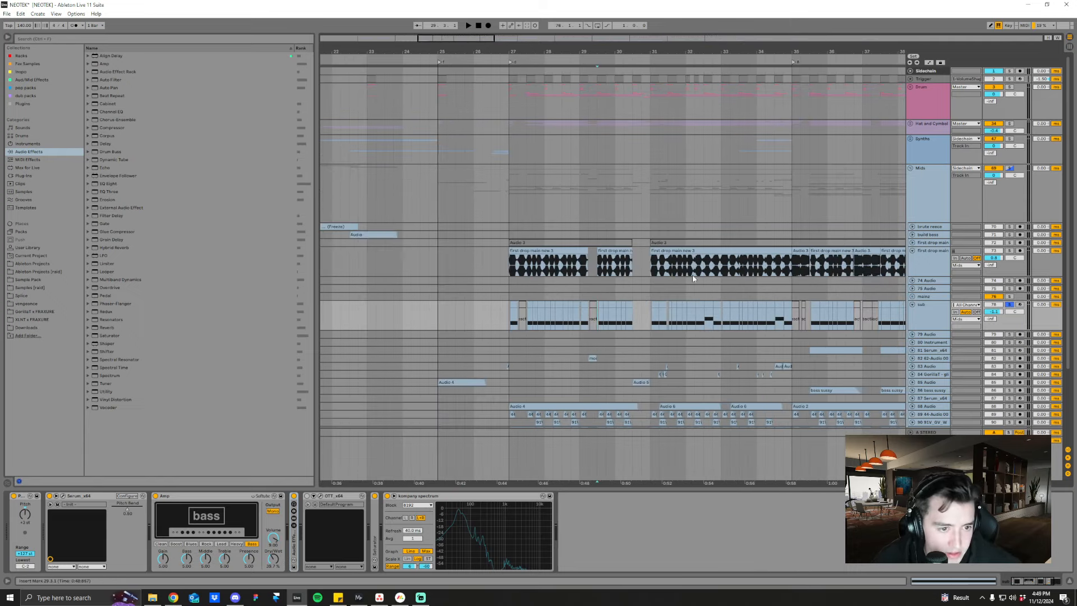
left_click_drag(706, 53, 400, 333)
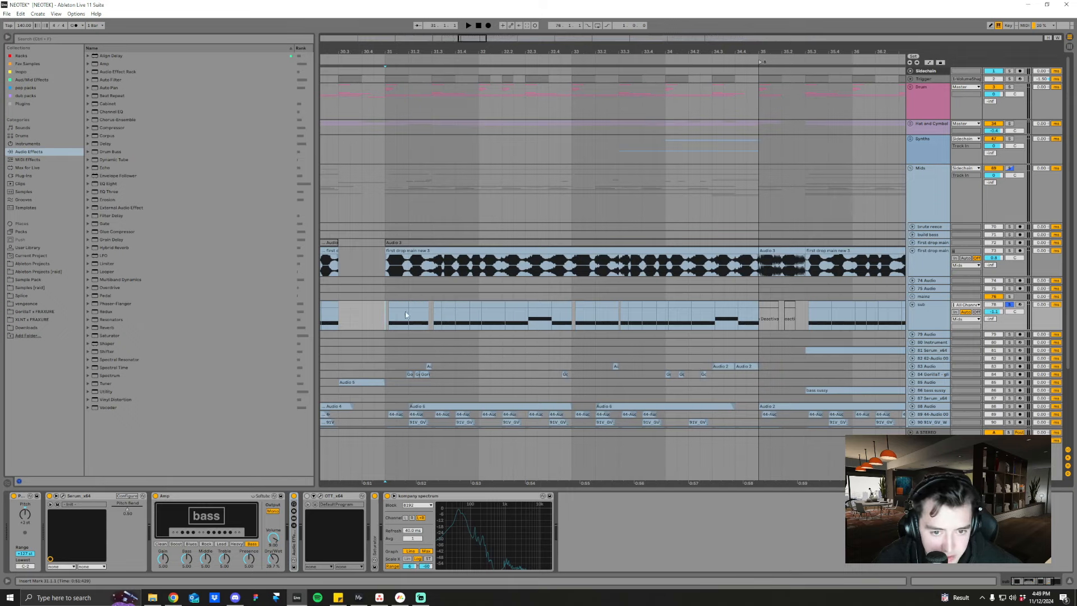
left_click_drag(685, 55, 634, 42)
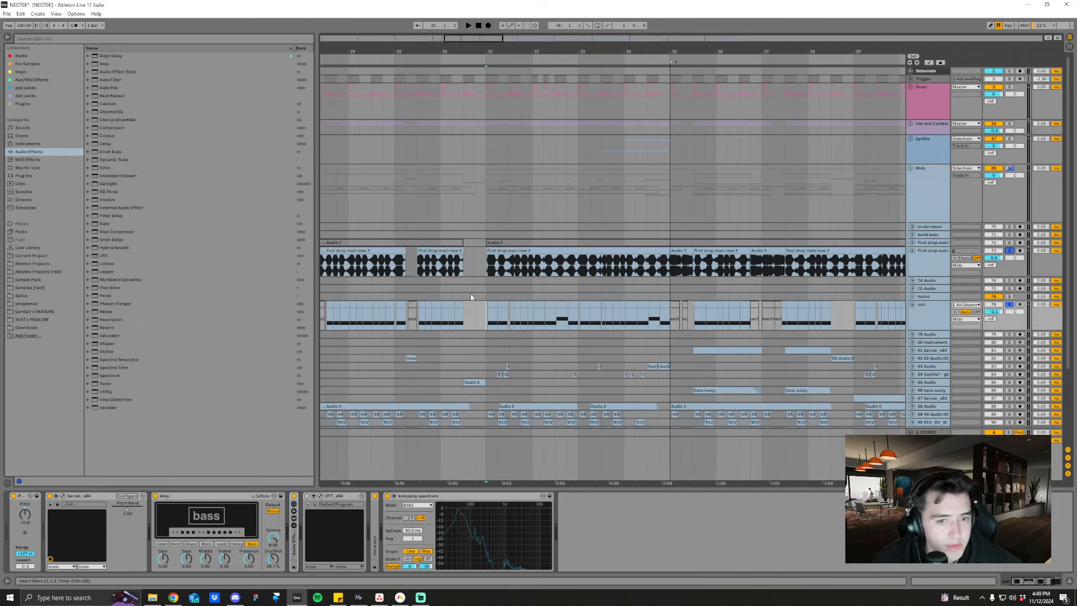
key("space")
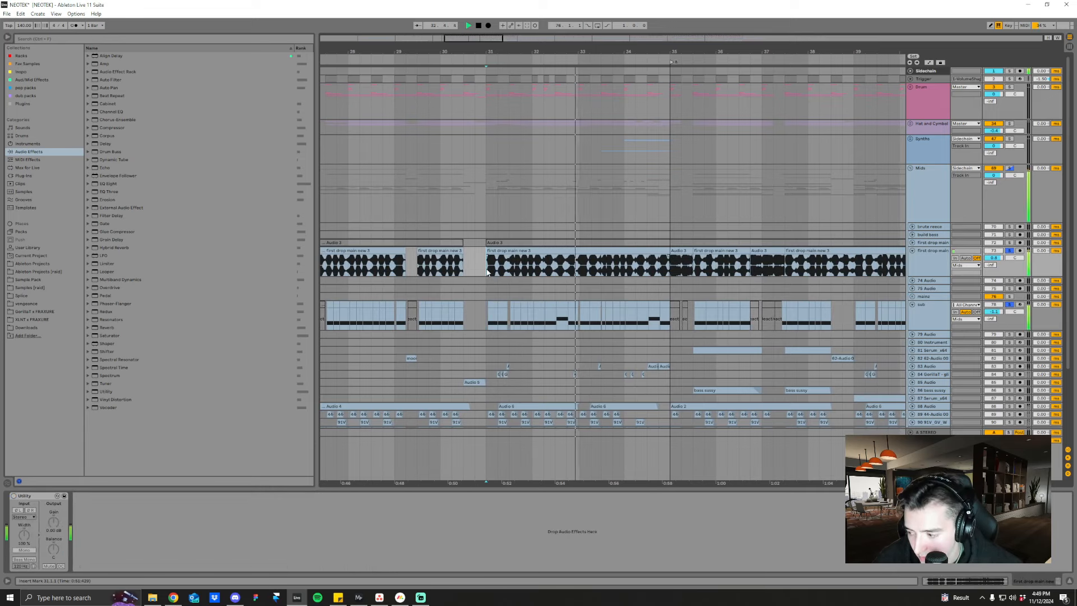
- Unfold the 88 Audio track, solo it, and audition it with the other soloed basses from bar 27
left_click_drag(677, 52, 678, 37)
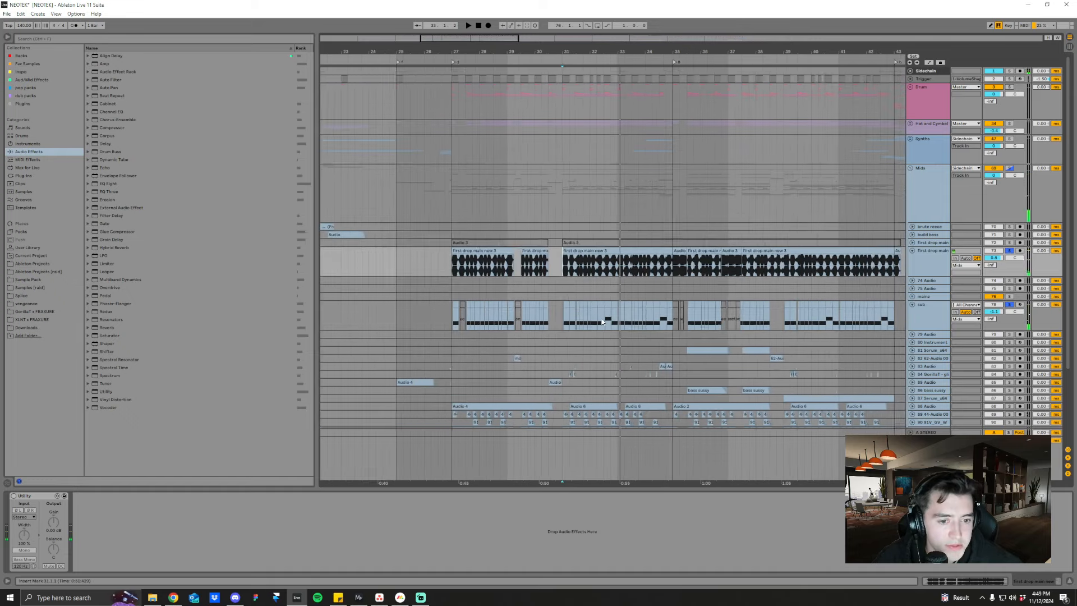
scroll(619, 336, "down", 1)
left_click(912, 367)
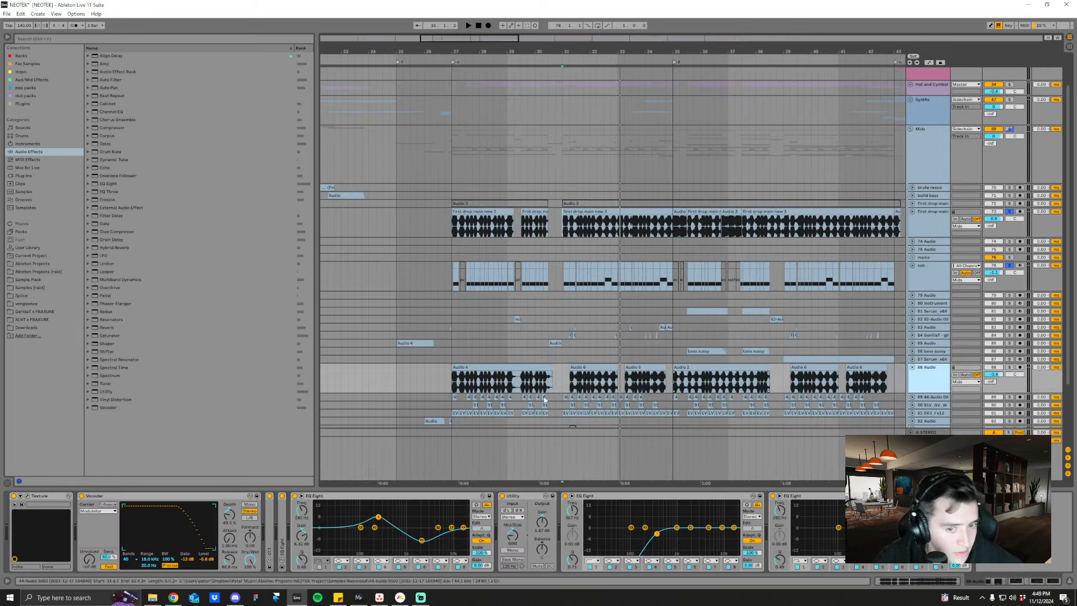
left_click(451, 387)
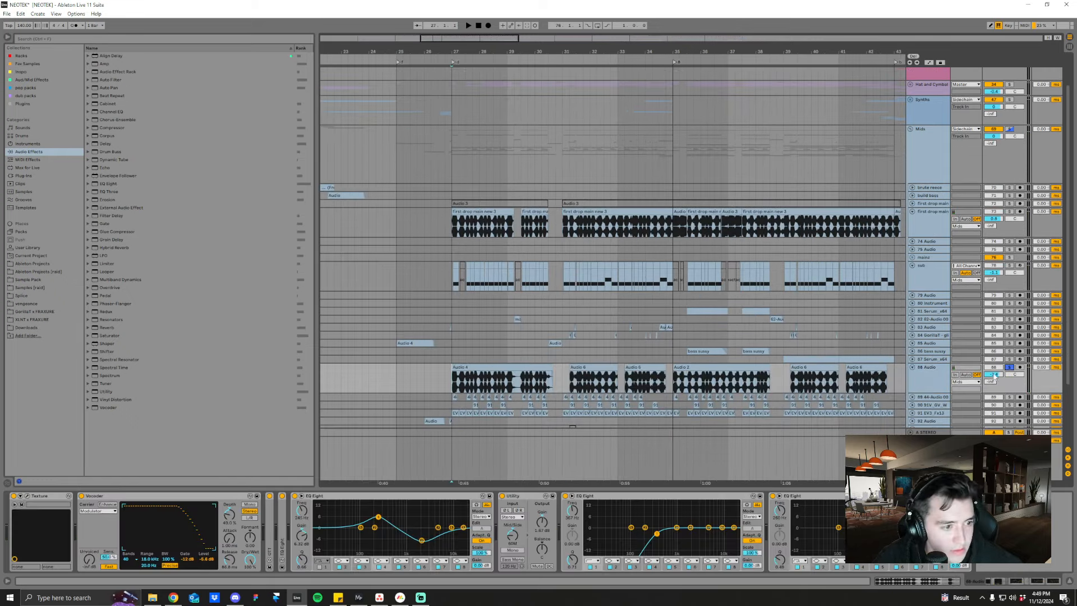
key("space")
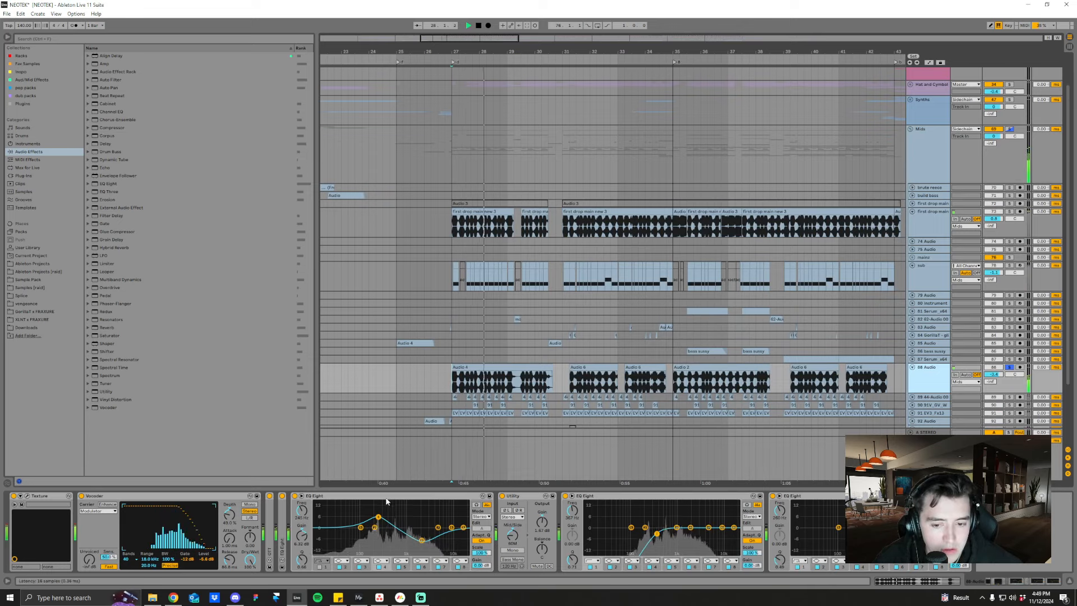
key("space")
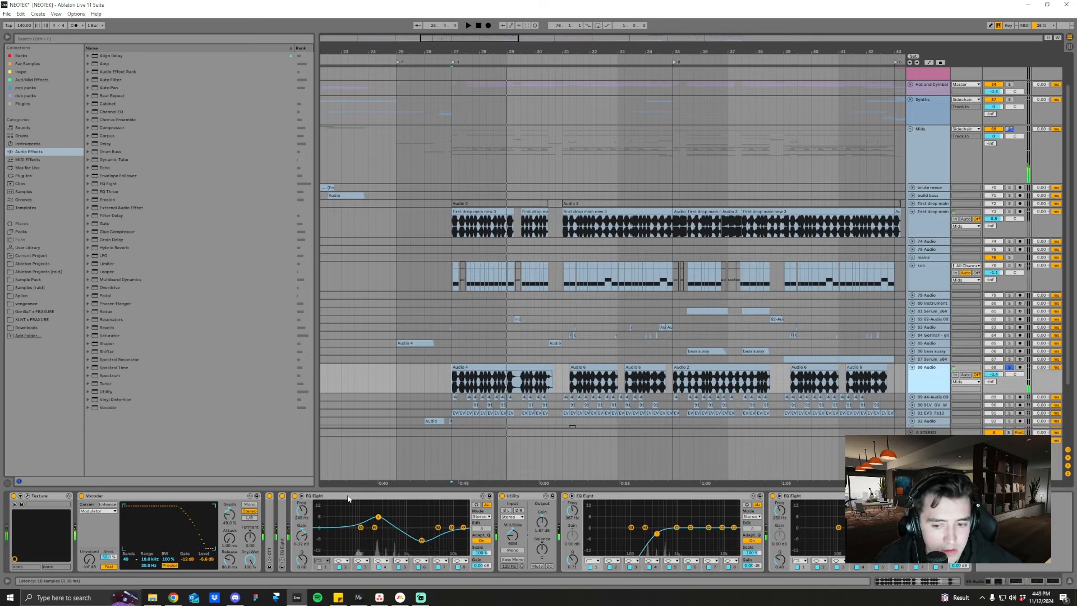
- Open the 88 Audio track's first clip to examine its waveform, and return to its devices to inspect Texture and Vocoder
double_click(543, 384)
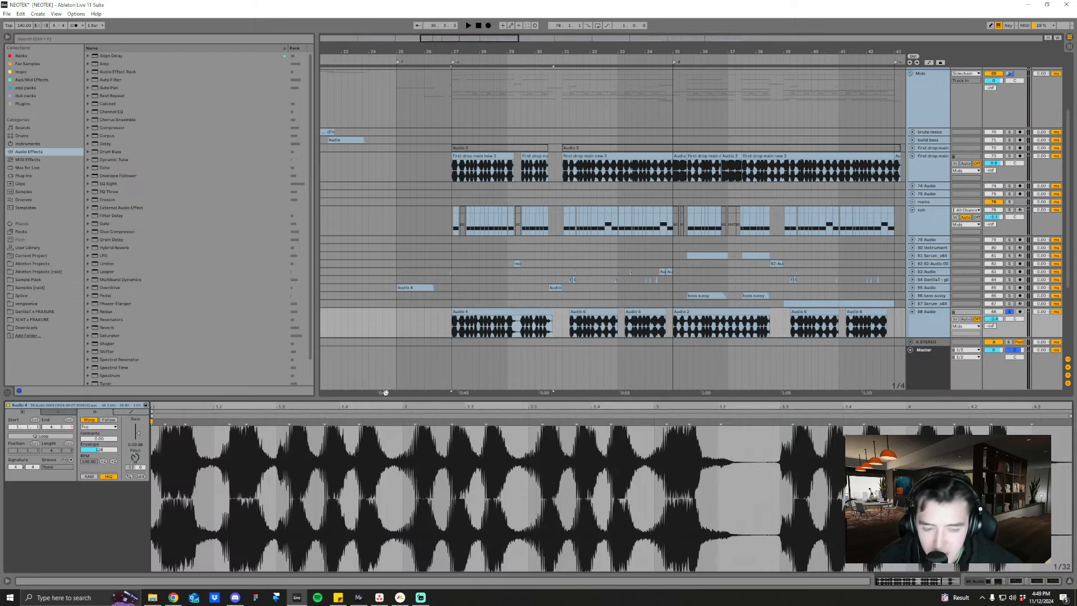
key("shift+Tab")
left_click(28, 495)
left_click(158, 501)
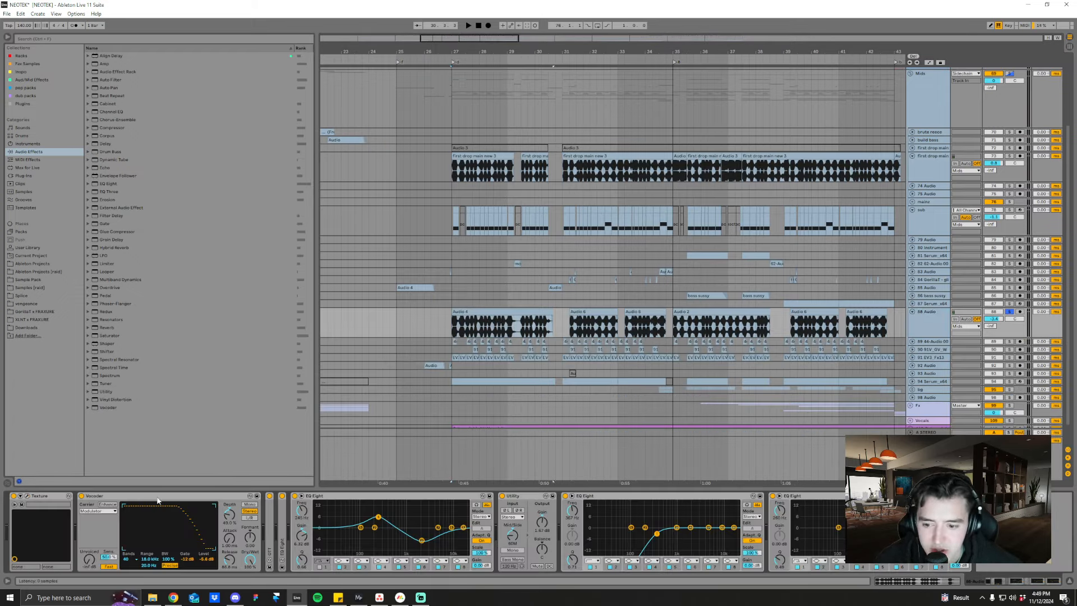
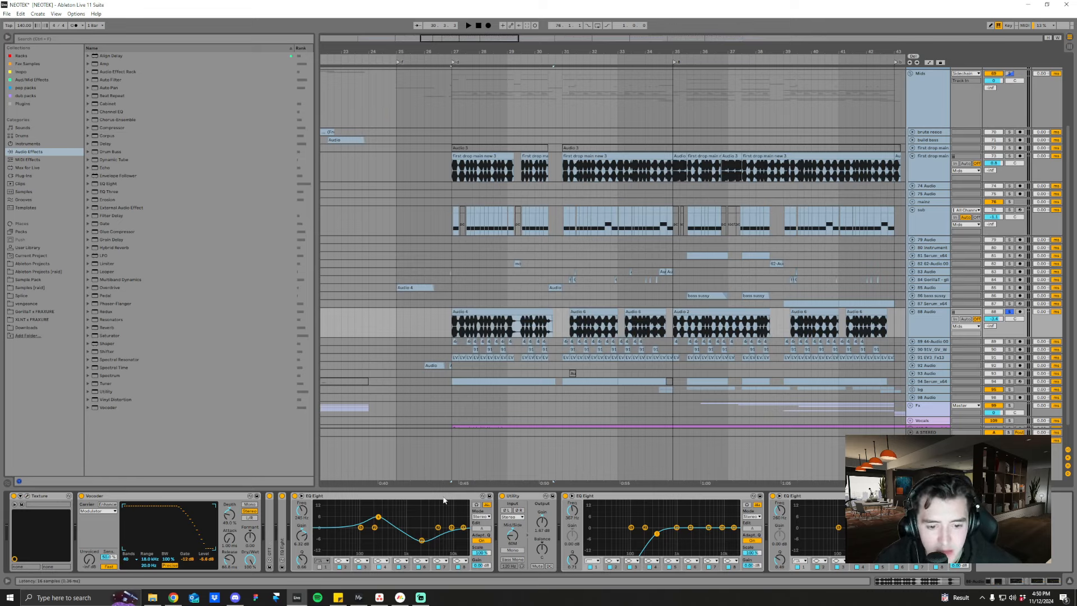
- Collapse the Vocoder, EQ Eight and Utility devices on the 88 Audio track
double_click(402, 495)
double_click(325, 496)
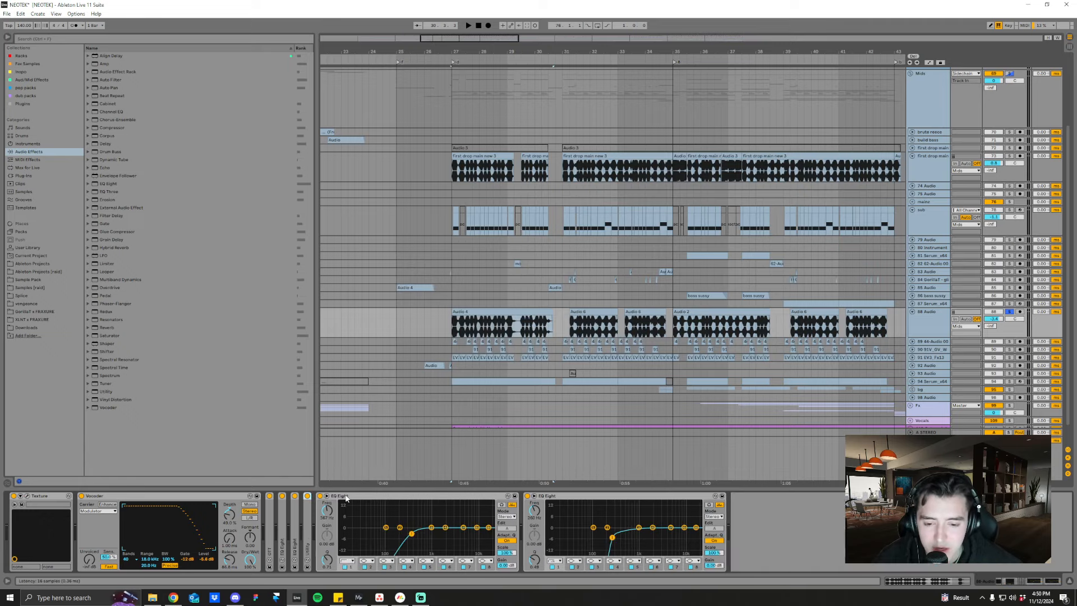
double_click(317, 497)
double_click(94, 496)
double_click(177, 495)
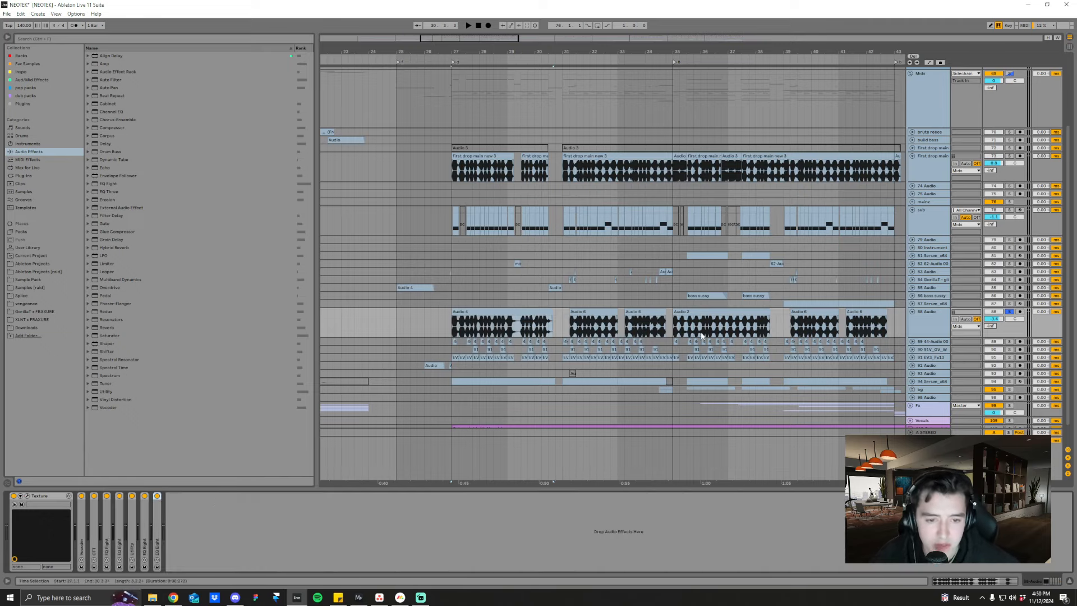
- Unfold track 89 with the short 44-Audio-0002 clips, solo it, and audition it from bar 27 to examine its EQ Eights
left_click(913, 341)
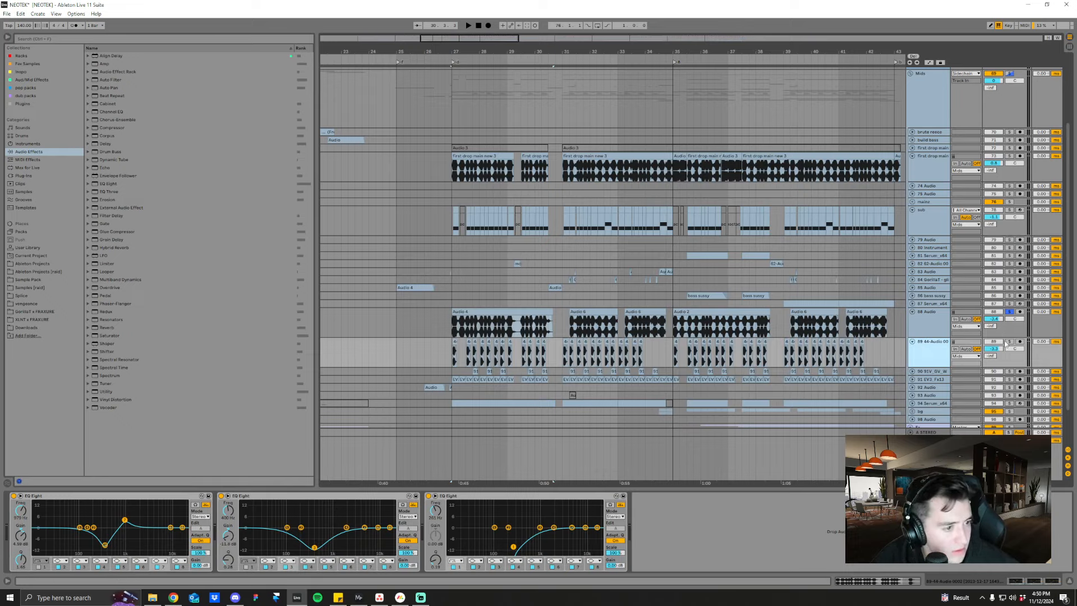
left_click(1008, 341)
left_click_drag(521, 49, 495, 50)
key("space")
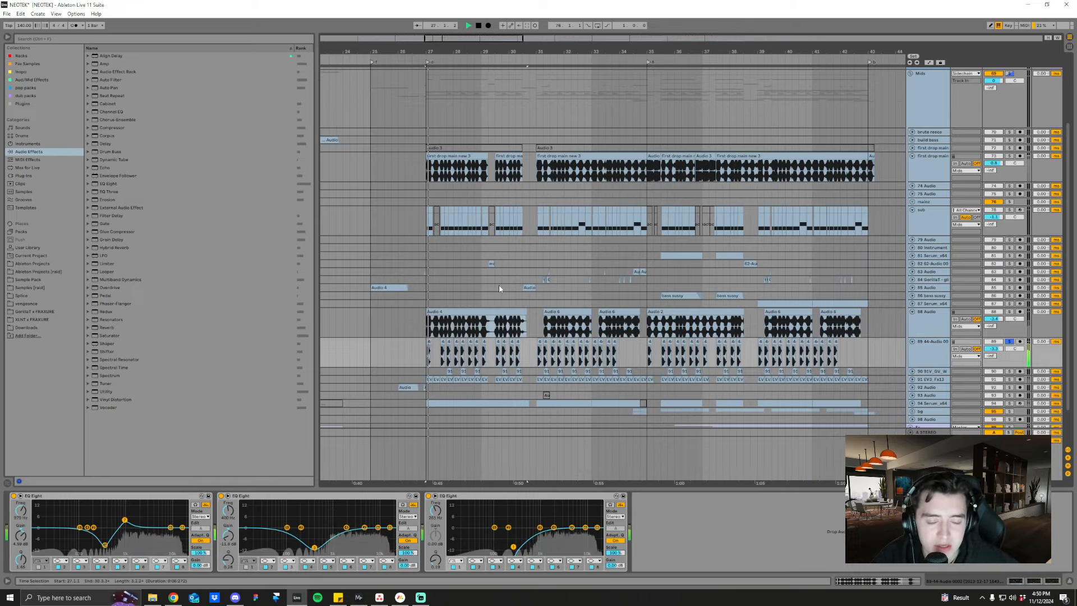
key("space")
left_click(441, 355)
key("space")
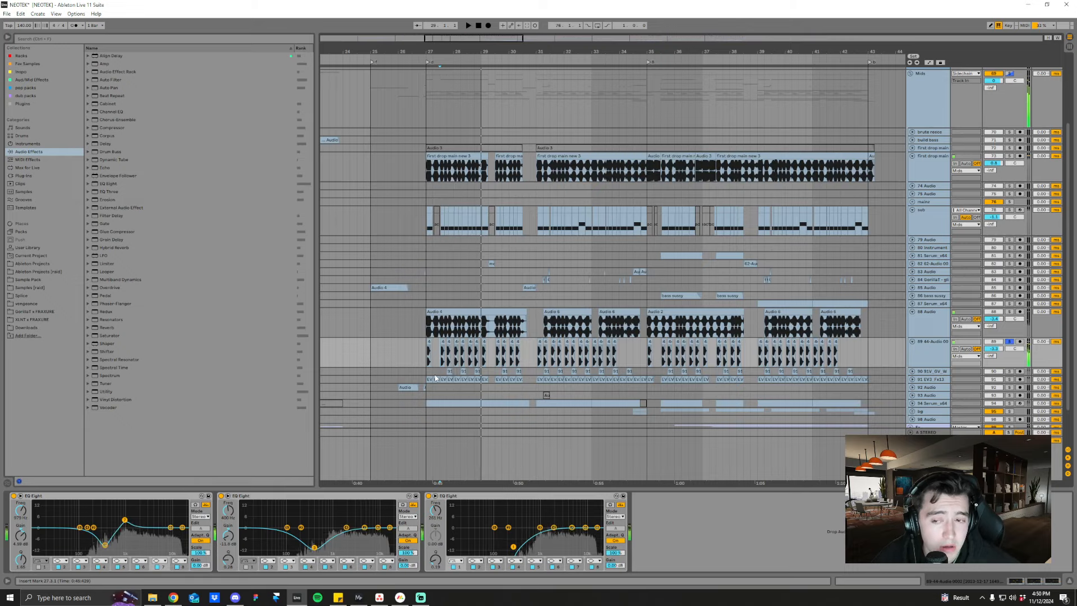
- Play track 89's first clip at the start of bar 27 in short bursts to hear how it lines up
left_click_drag(431, 51, 435, 113)
left_click(398, 343)
left_click_drag(399, 51, 399, 70)
key("space")
key("space")
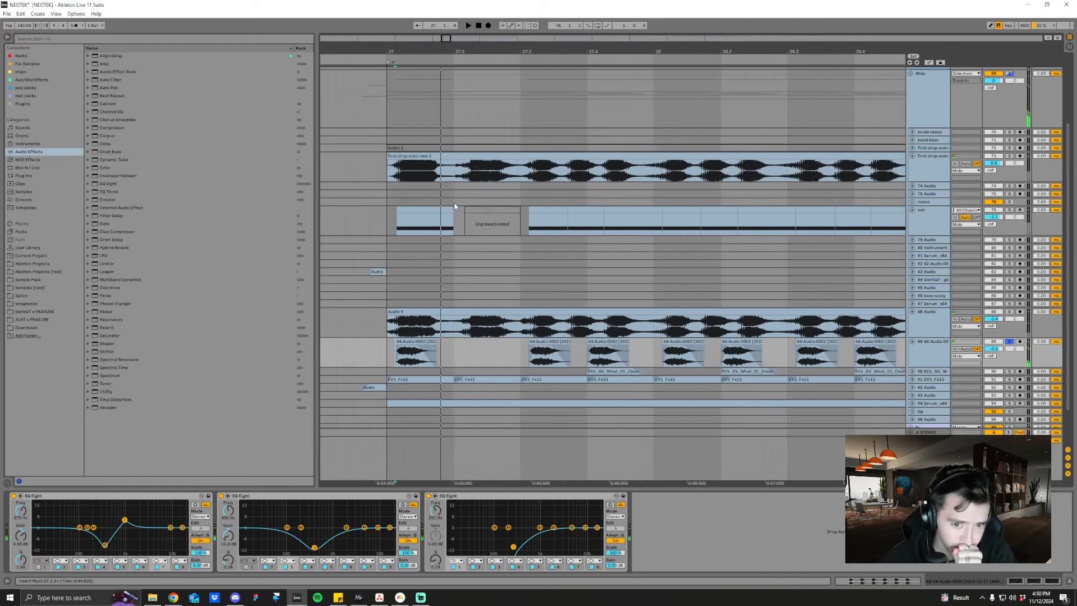
key("space")
key("space")
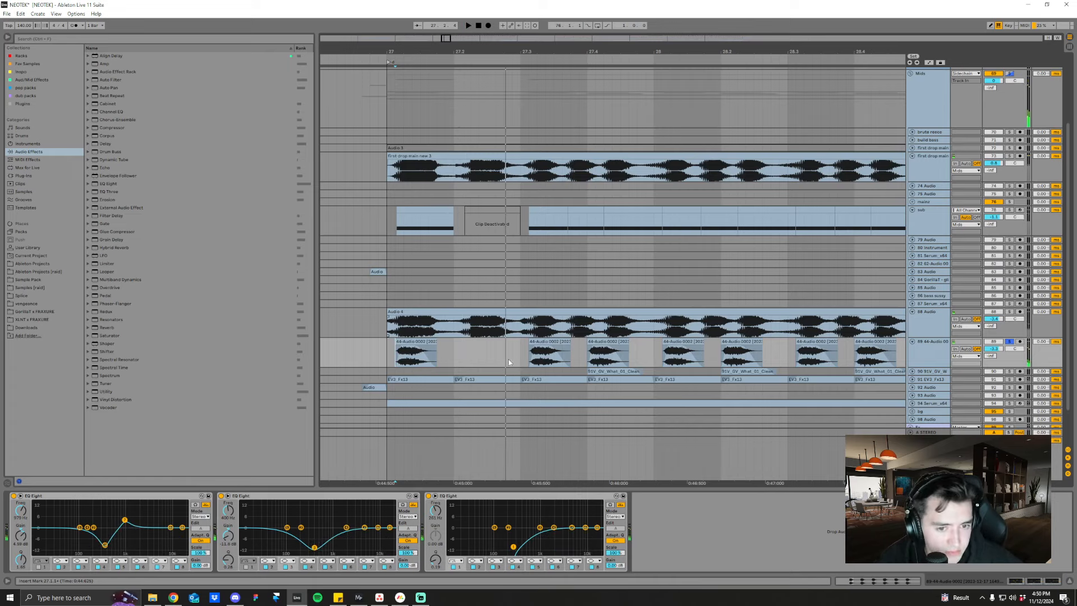
- Replay track 89's clips starting at beat 3 of bar 27
left_click_drag(605, 51, 508, 56)
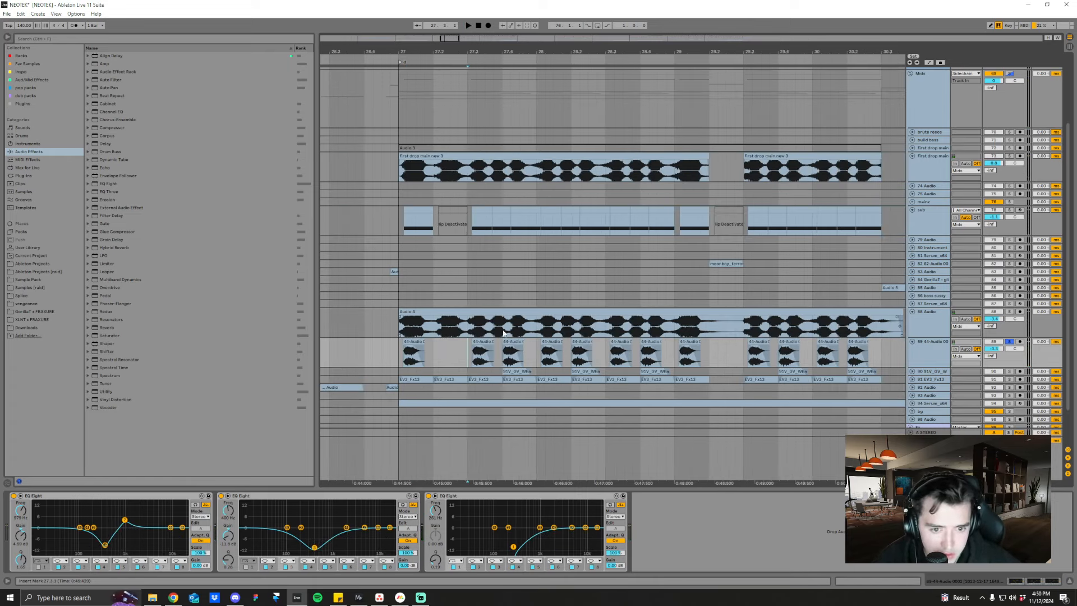
key("space")
key("space")
- Unfold track 90, solo it, and audition its clips from beat 4 of bar 27 to examine its effects
left_click(912, 372)
left_click(502, 385)
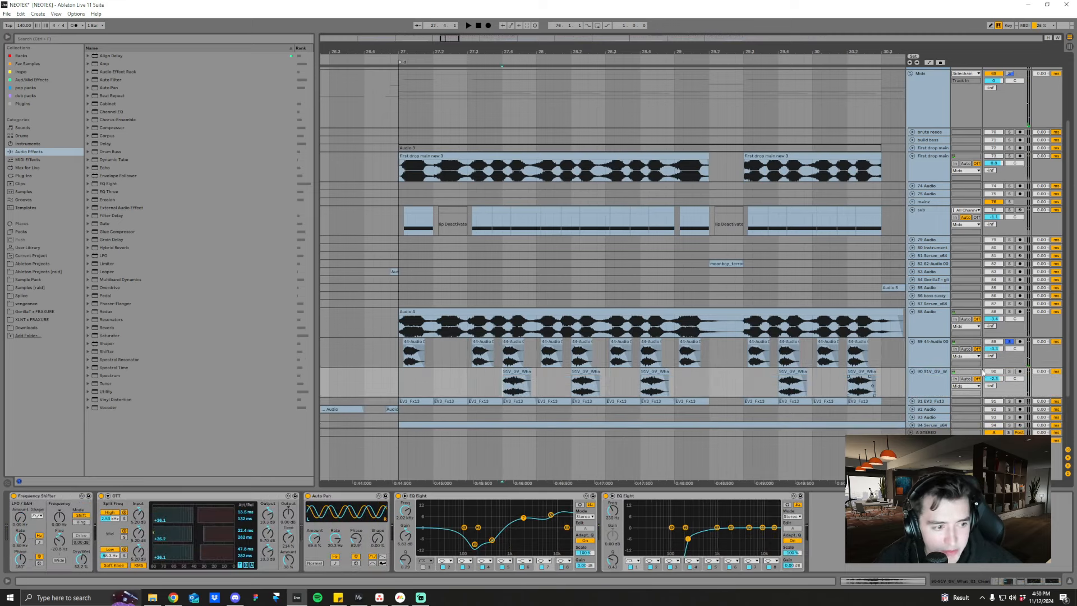
left_click(1009, 371)
key("space")
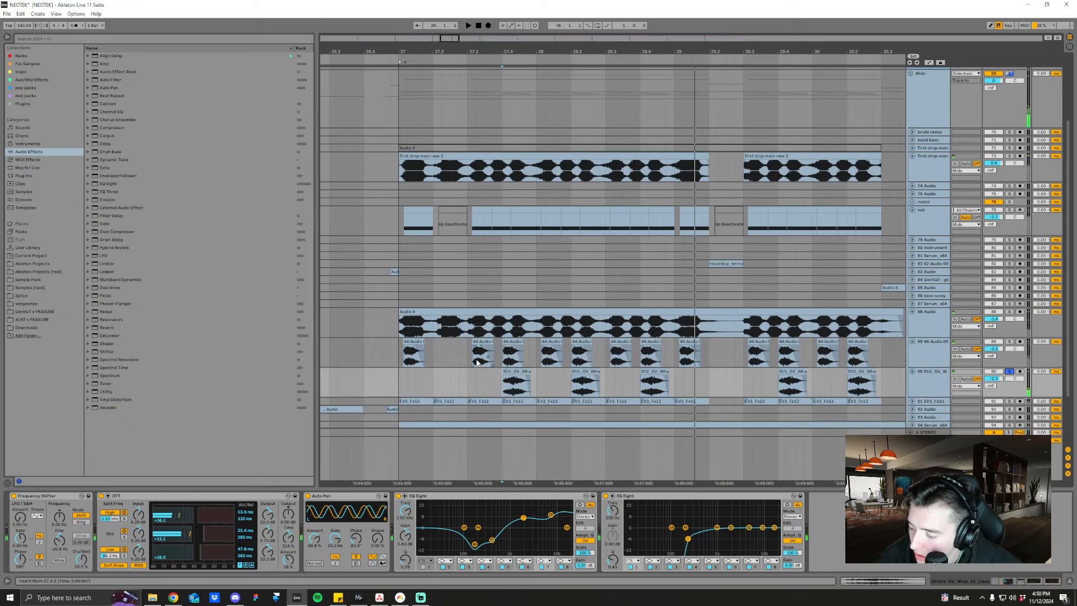
- Unfold track 91 with the EV3_Fx13 clips, solo it, audition it from bar 27, and look over the surrounding tracks
left_click_drag(567, 53, 567, 31)
scroll(617, 357, "down", 2)
left_click(911, 363)
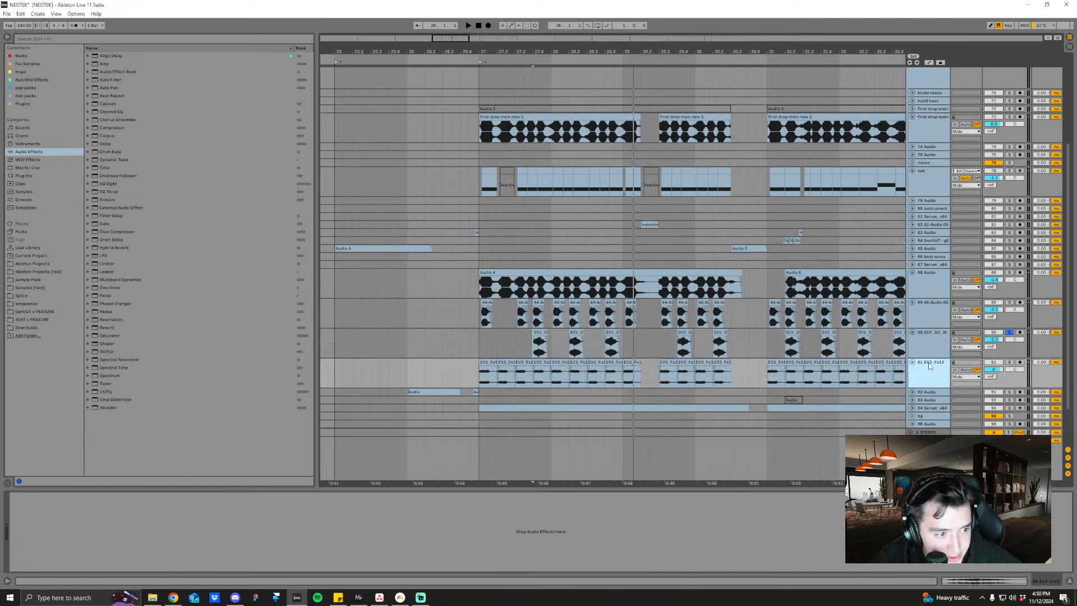
left_click(487, 386)
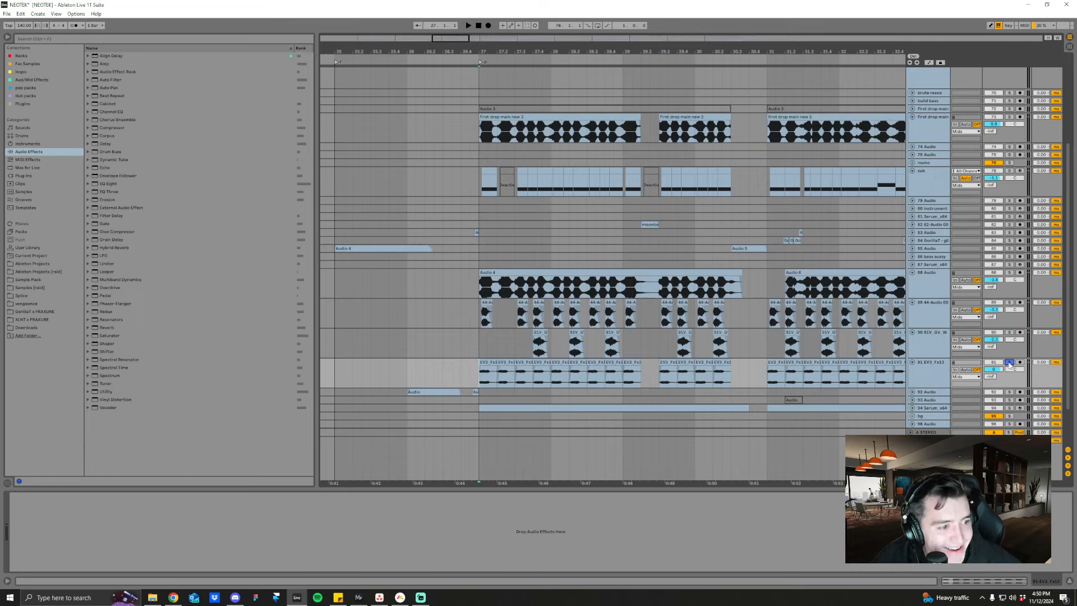
key("minus")
key("space")
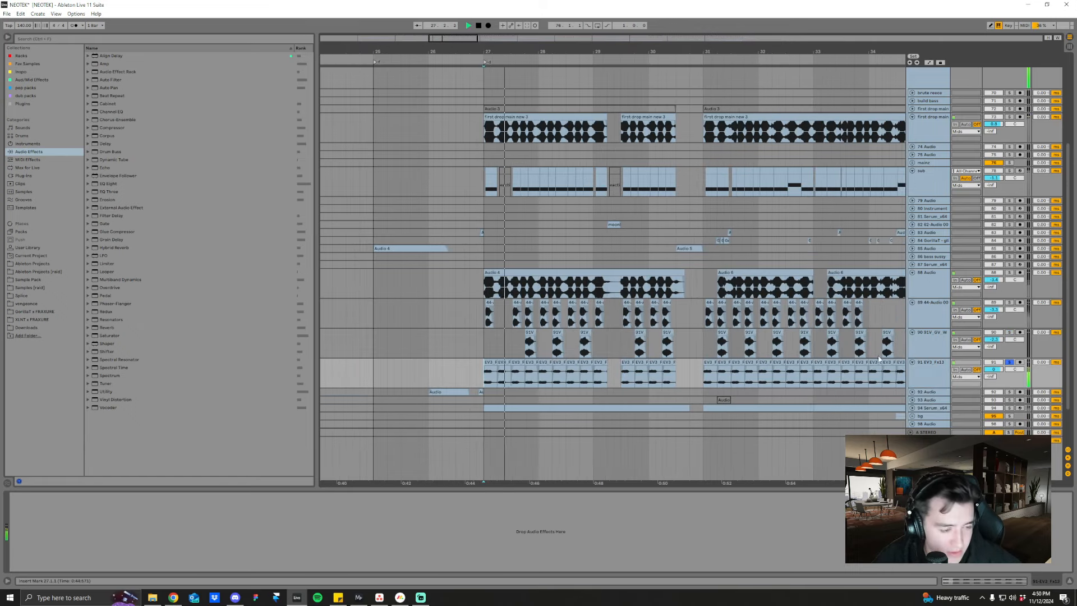
key("space")
scroll(484, 269, "down", 4)
scroll(493, 269, "up", 8)
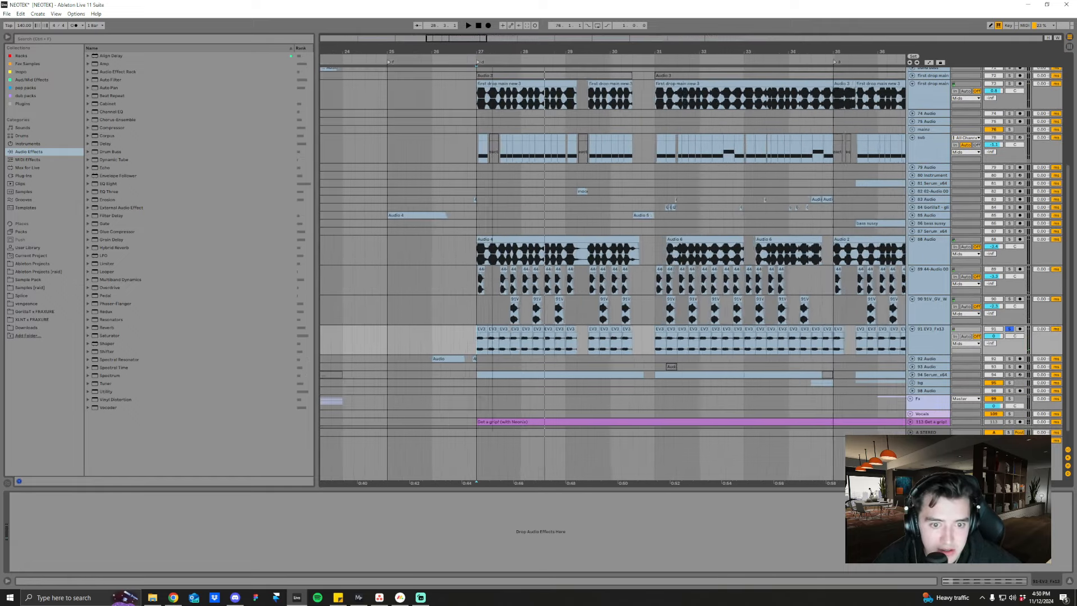
- Search the whole library for "ev3" and look through the EV3 samples that match the layer on track 91
scroll(493, 270, "down", 3)
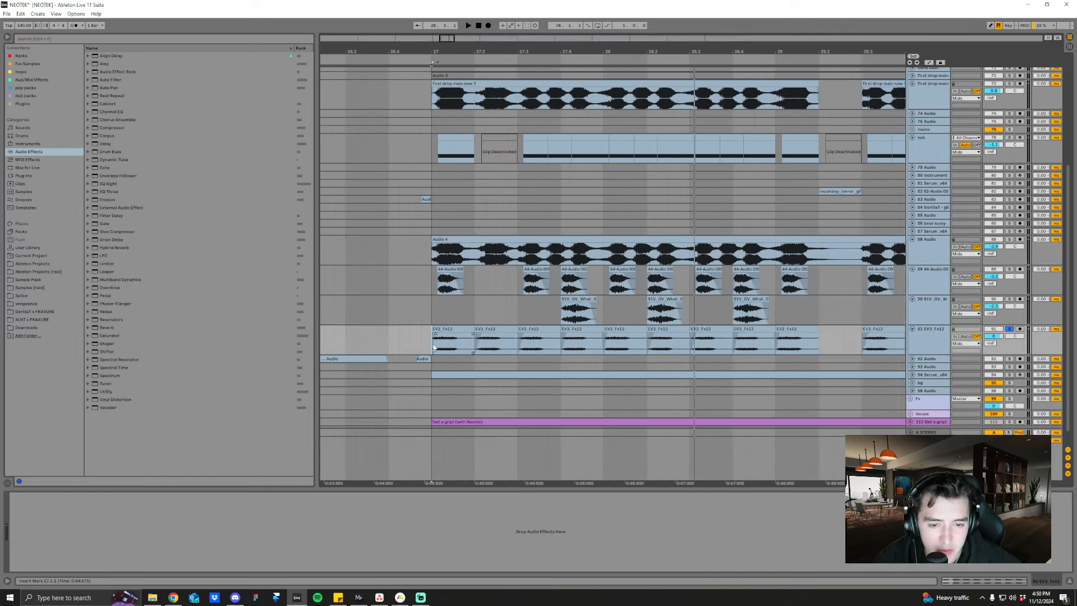
scroll(447, 327, "down", 1)
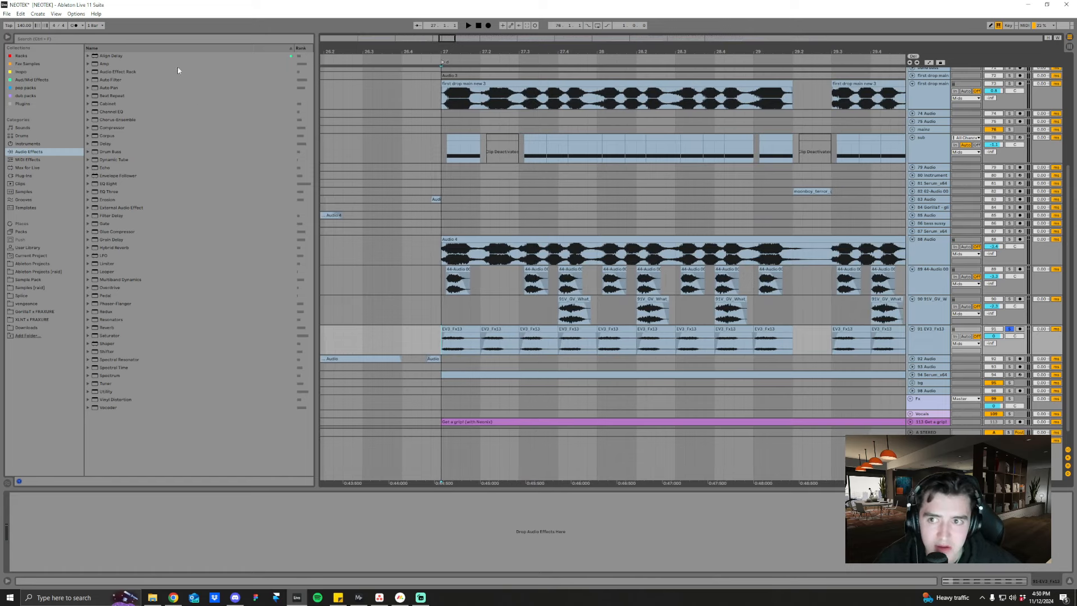
left_click(172, 40)
type("ott")
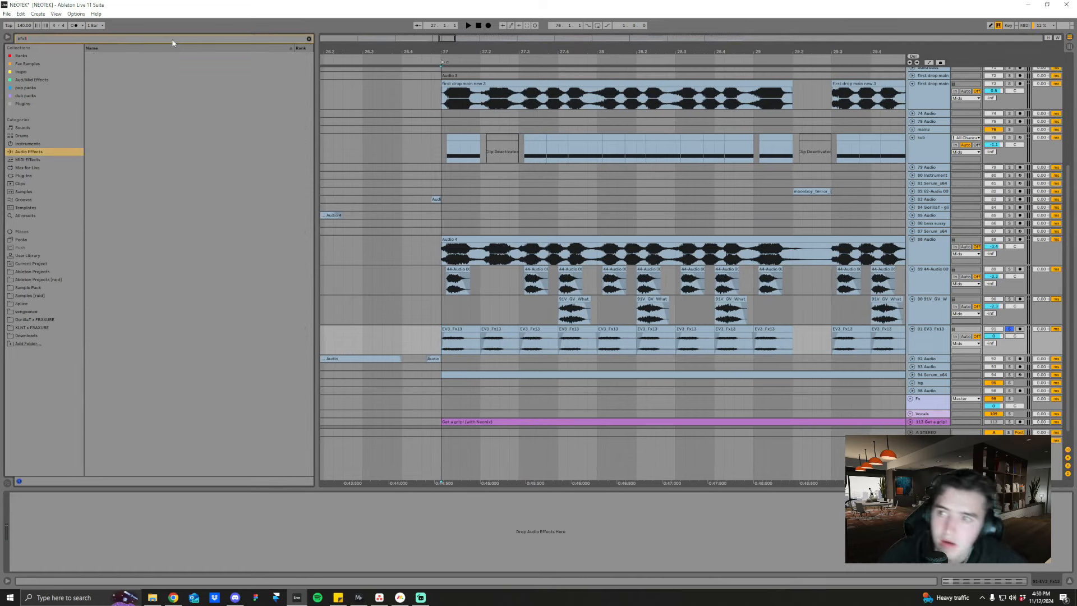
key("BackSpace")
key("BackSpace")
key("BackSpace")
key("BackSpace")
type("ev3")
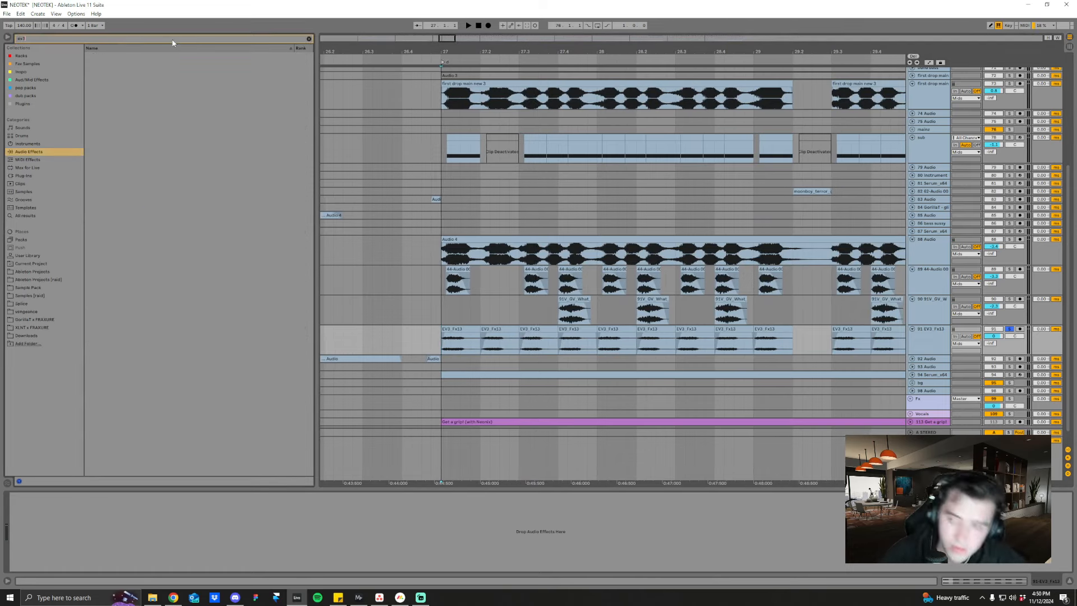
left_click(25, 216)
left_click(121, 128)
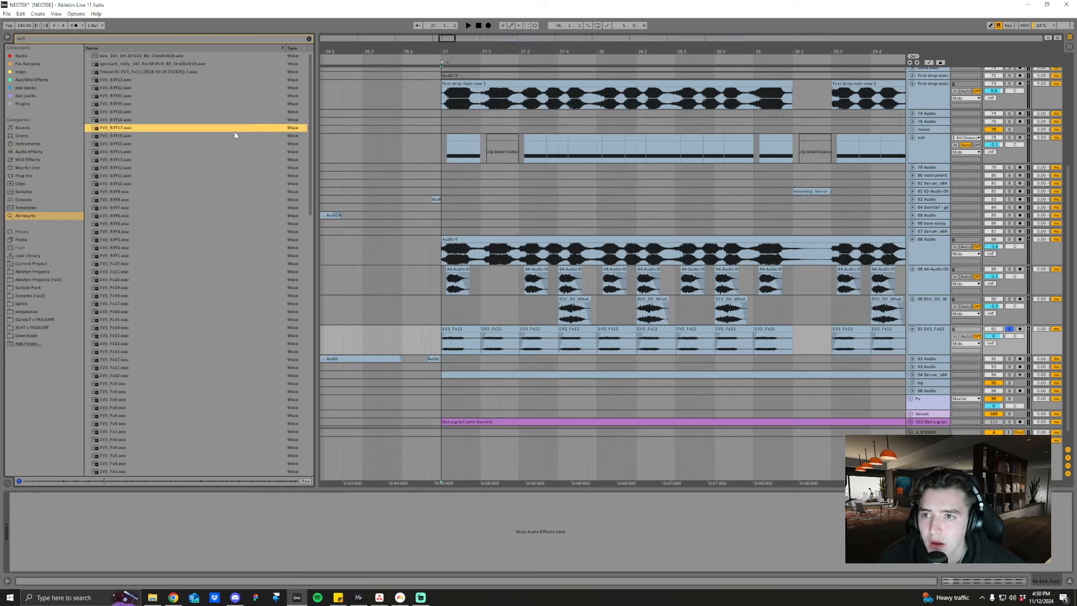
left_click_drag(310, 151, 322, 311)
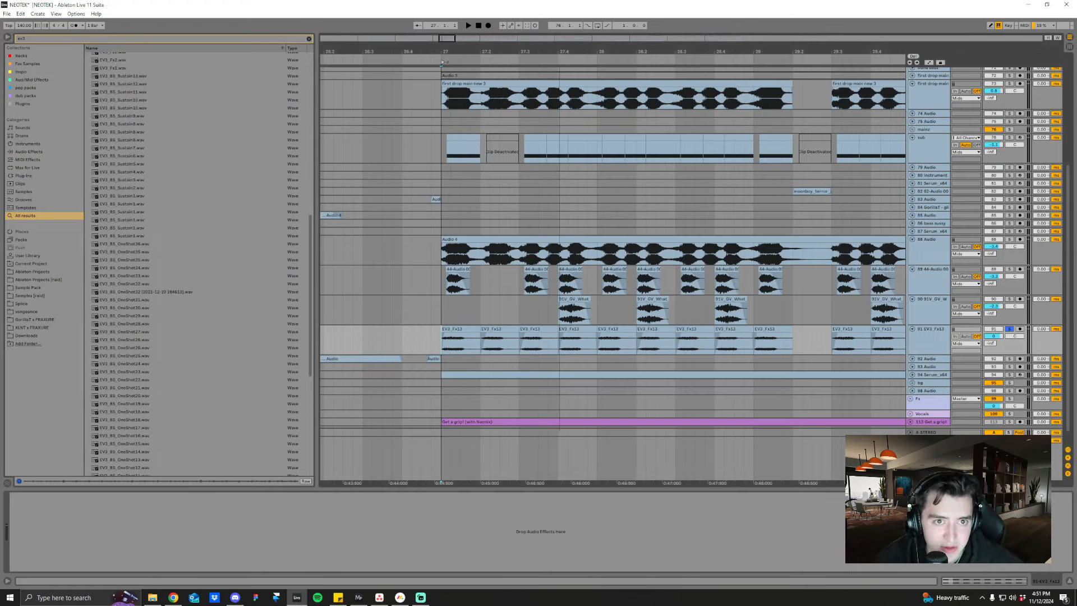
- Replay the soloed EV3_Fx13 track from the start of bar 27
key("minus")
key("minus")
key("space")
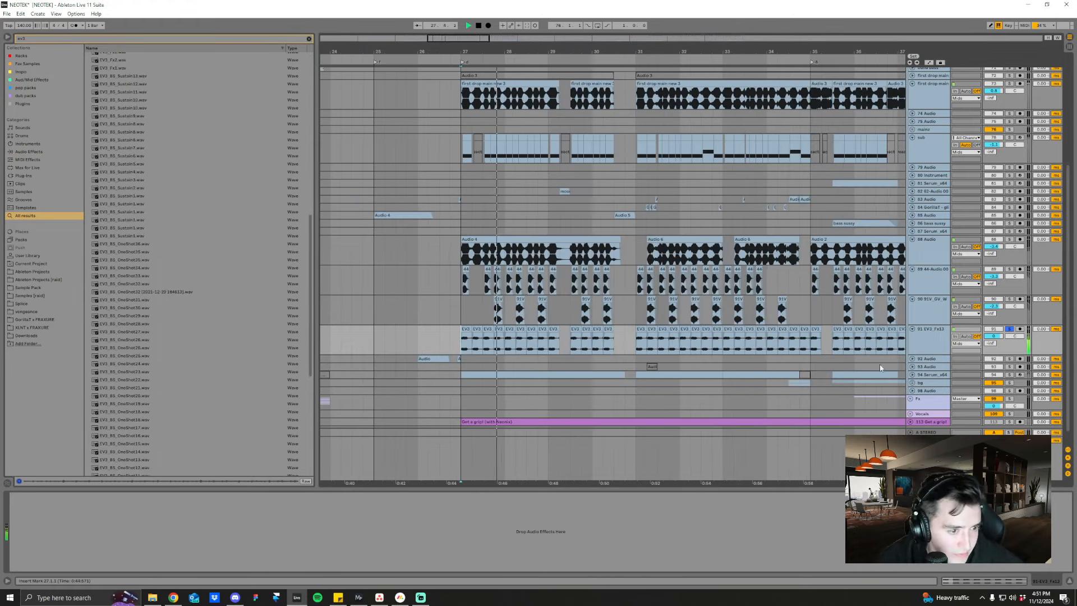
key("space")
- Unfold track 94 with the Serum instrument, solo it, and play it from bar 27
left_click(942, 375)
left_click(1010, 375)
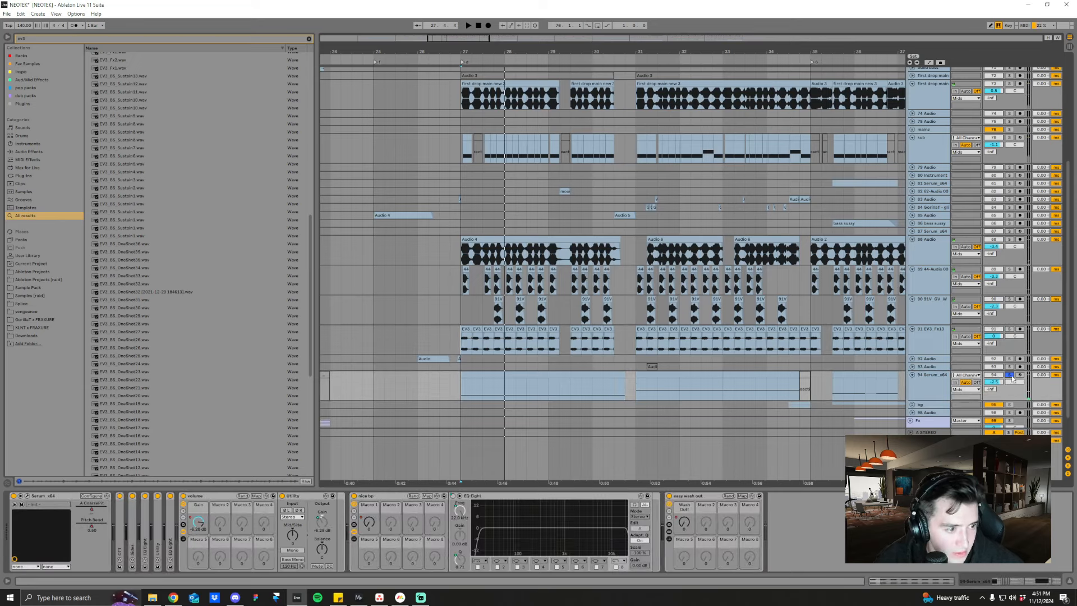
left_click_drag(514, 54, 515, 73)
key("space")
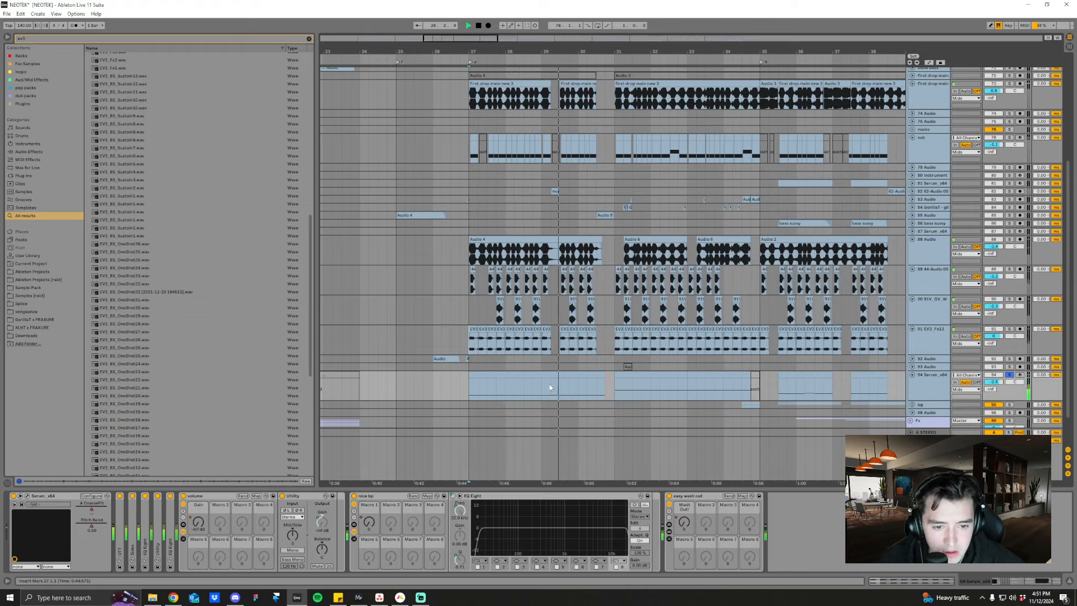
- Show the automation lanes and play track 94 from bar 31 to follow its coarse pitch automation
key("a")
left_click(616, 384)
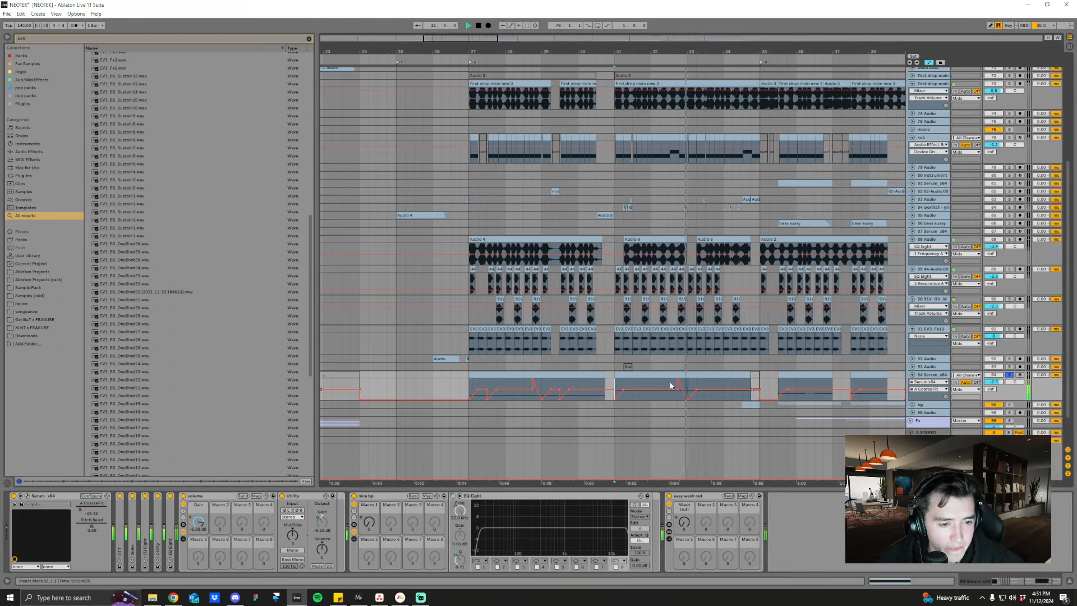
left_click_drag(737, 55, 702, 54)
- Open the Serum instrument on track 94 to examine its oscillators, and close it again
left_click(440, 386)
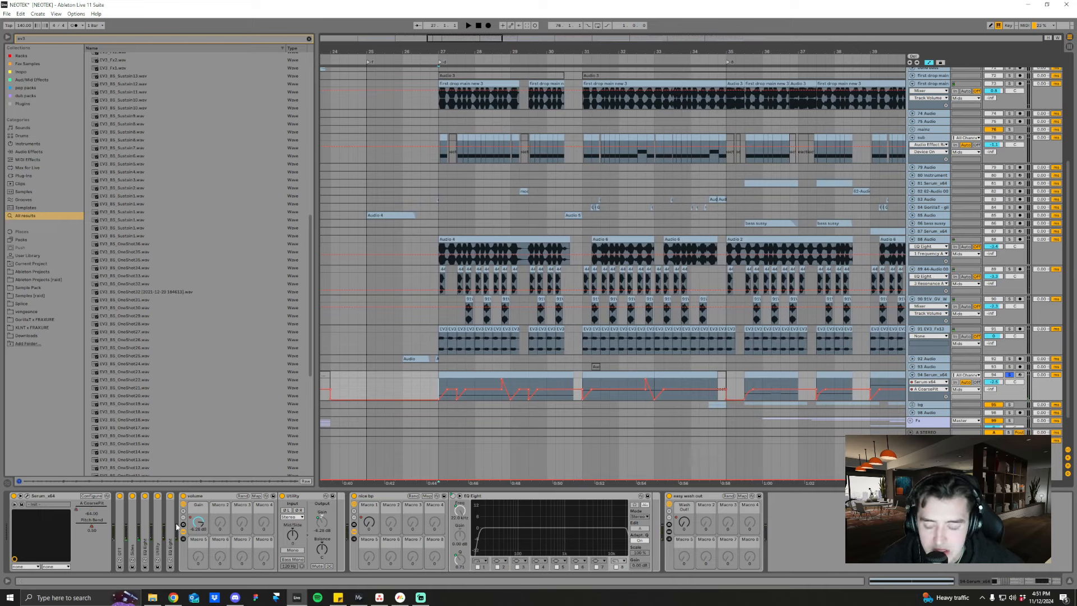
left_click(26, 497)
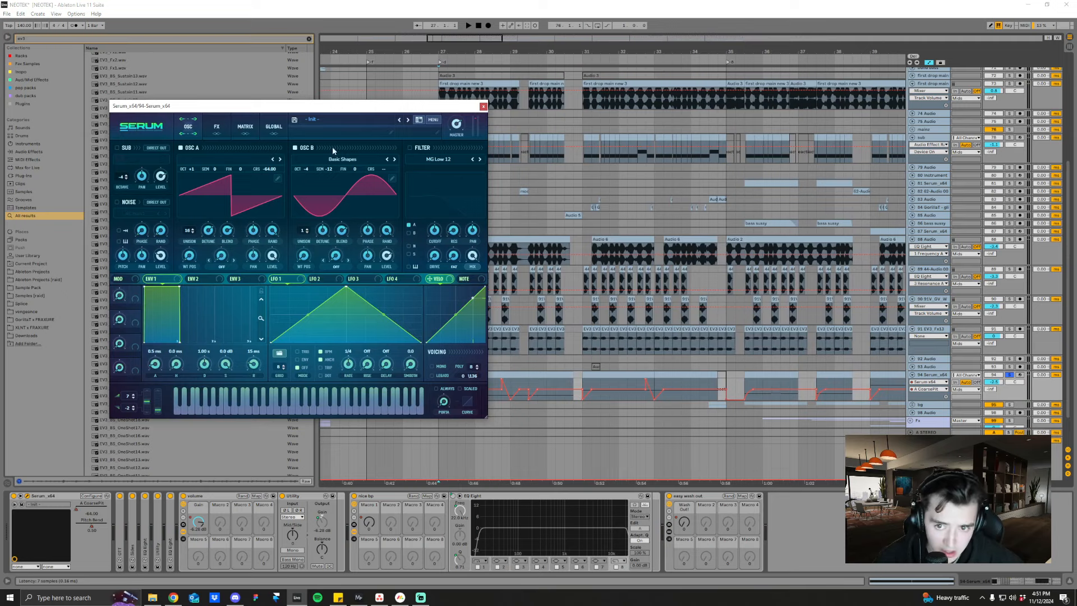
left_click(483, 107)
- Play track 94 from the pitch automation spike just before bar 33 and check its device chain
key("space")
left_click(644, 397)
key("space")
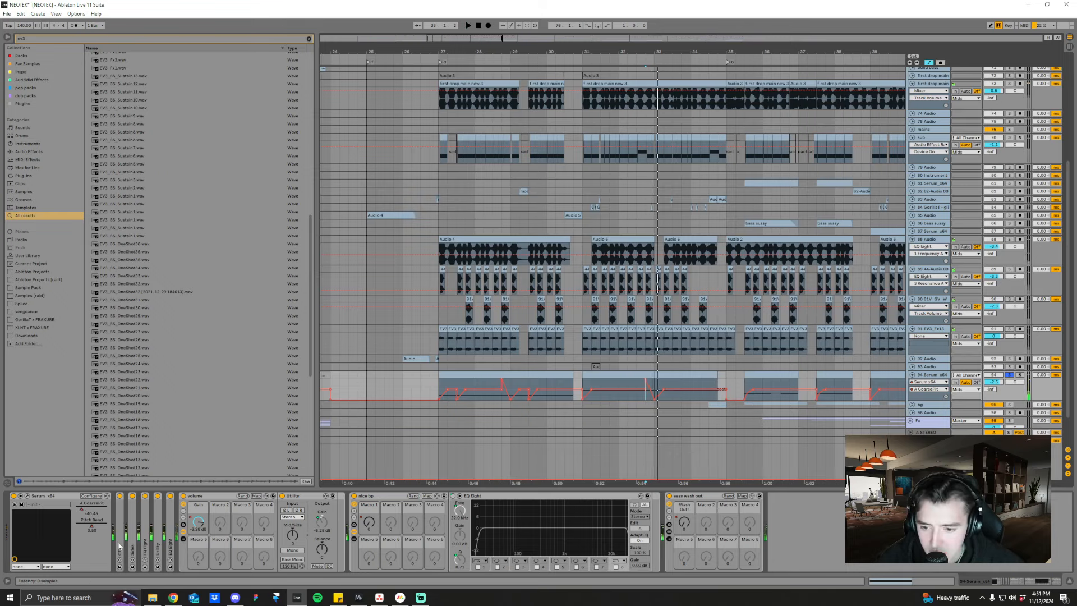
key("ctrl+v")
double_click(166, 497)
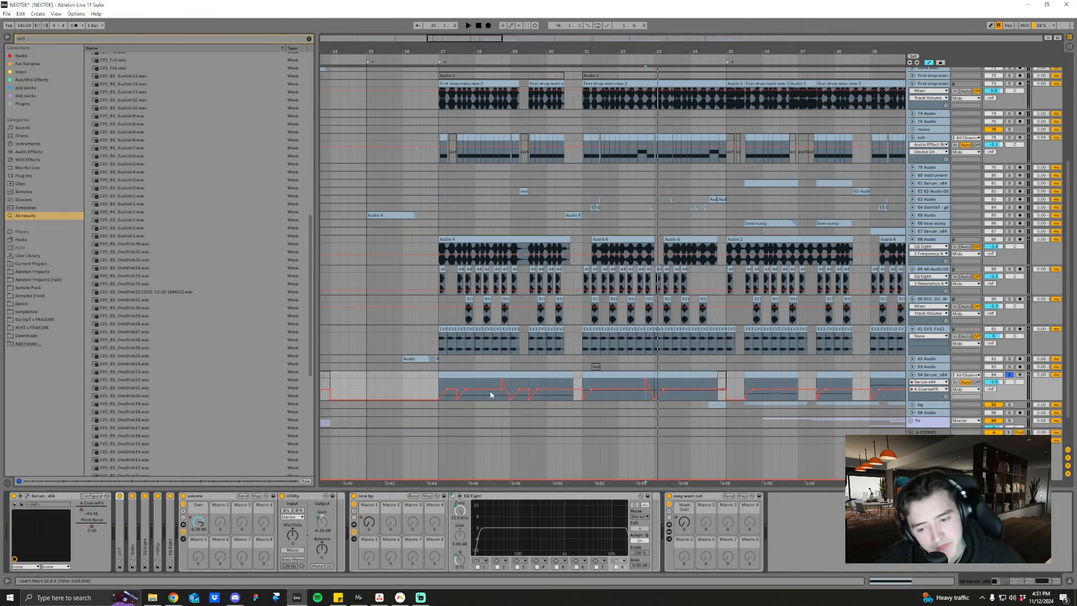
- Unfold the bg group below track 94 along with its audio and synths tracks to examine their clips
left_click_drag(743, 51, 746, 31)
scroll(794, 381, "down", 1)
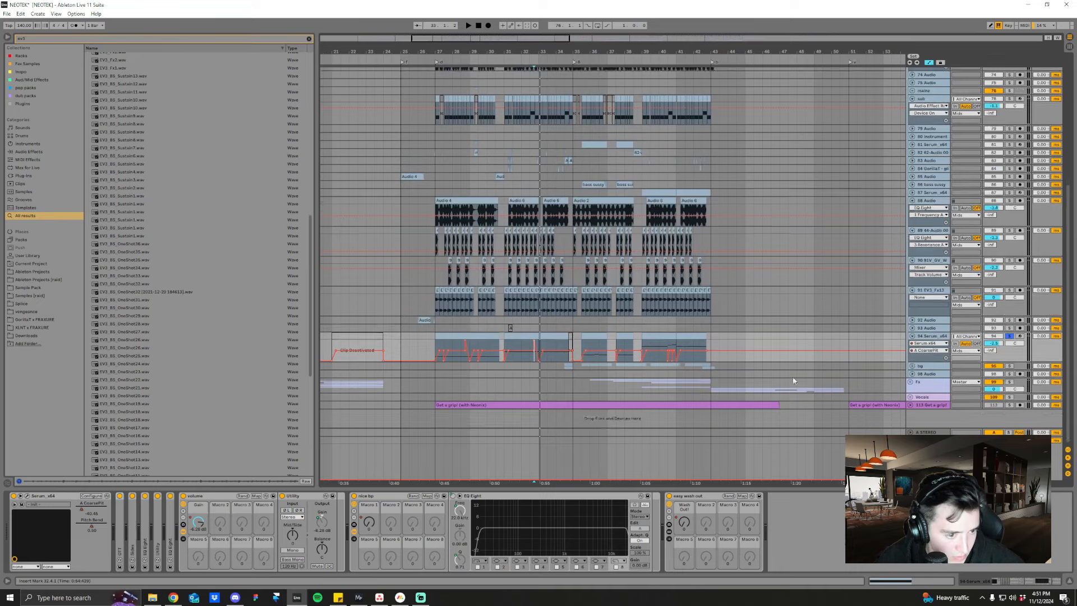
left_click(912, 365)
left_click(927, 366)
scroll(931, 366, "down", 1)
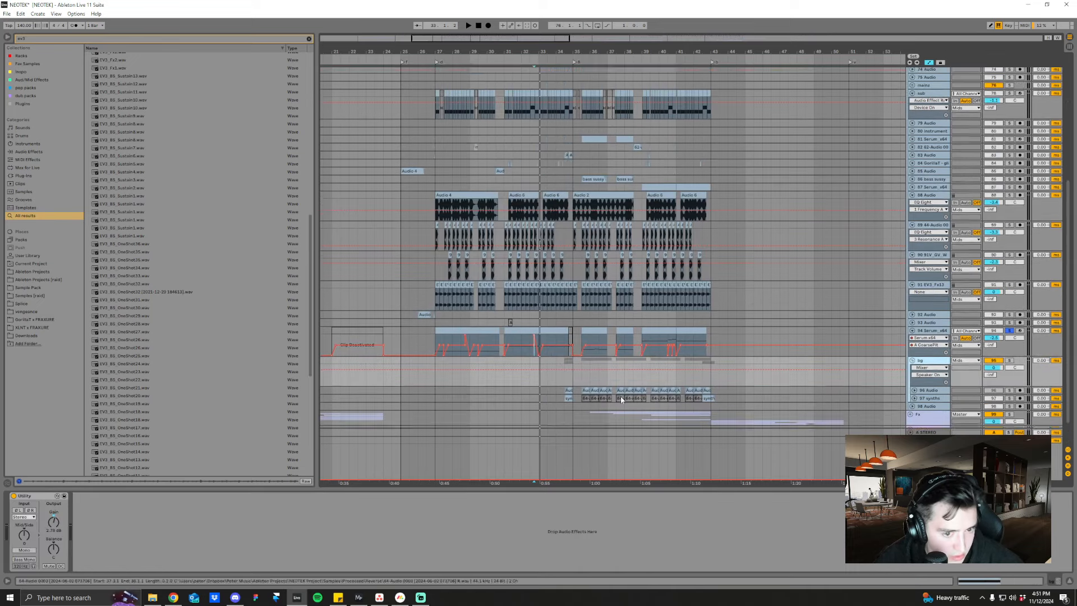
left_click(914, 366)
left_click(914, 357)
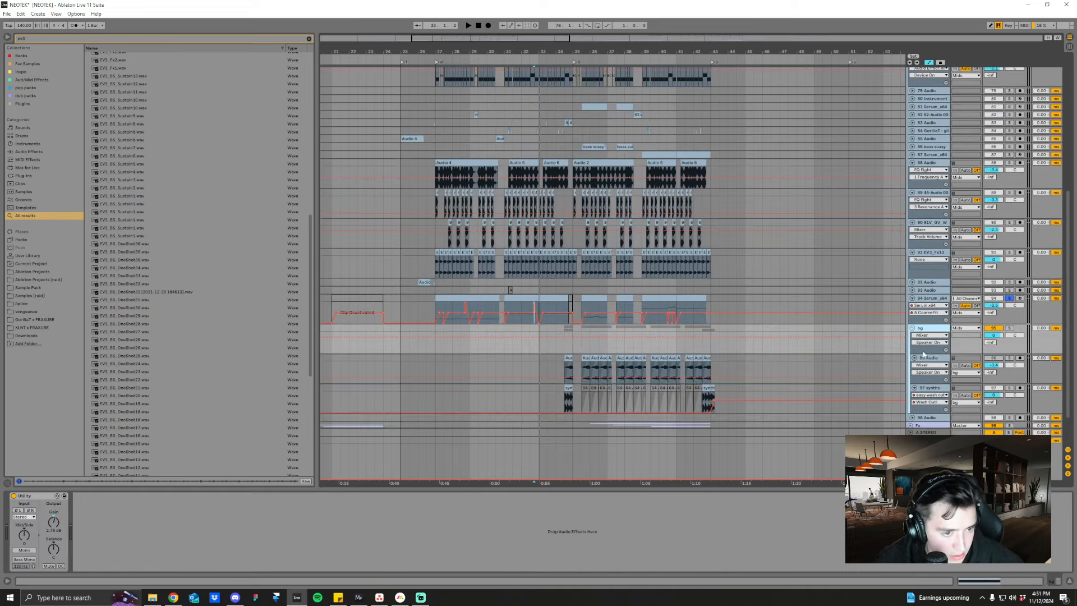
- Open track 94's MIDI clips at bars 31 and 27 to inspect the notes, and return to the device view
left_click(507, 309)
double_click(506, 310)
scroll(271, 529, "down", 2)
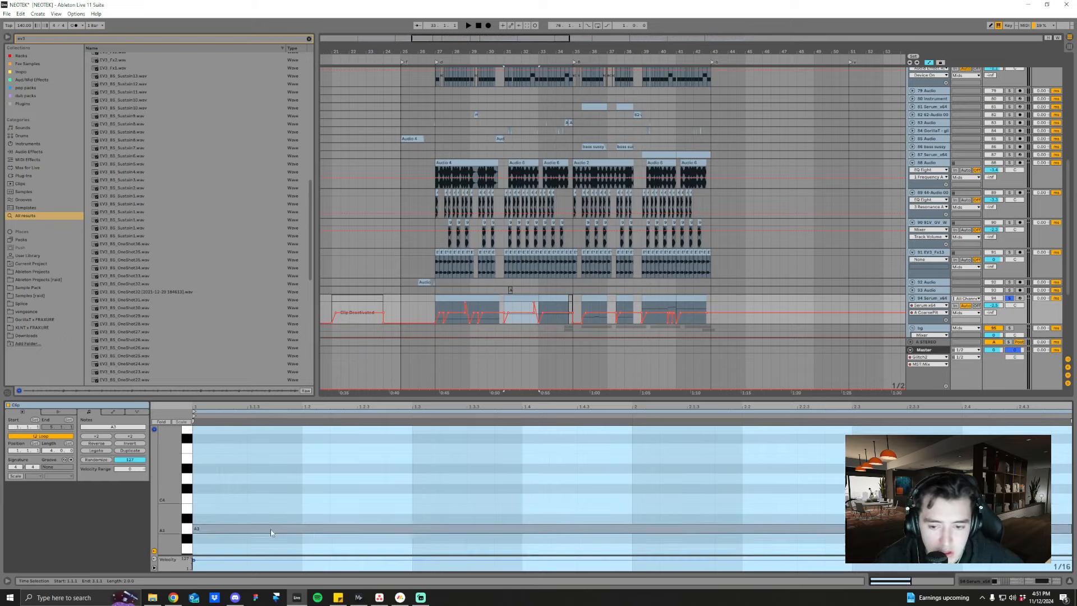
key("shift+Tab")
double_click(470, 299)
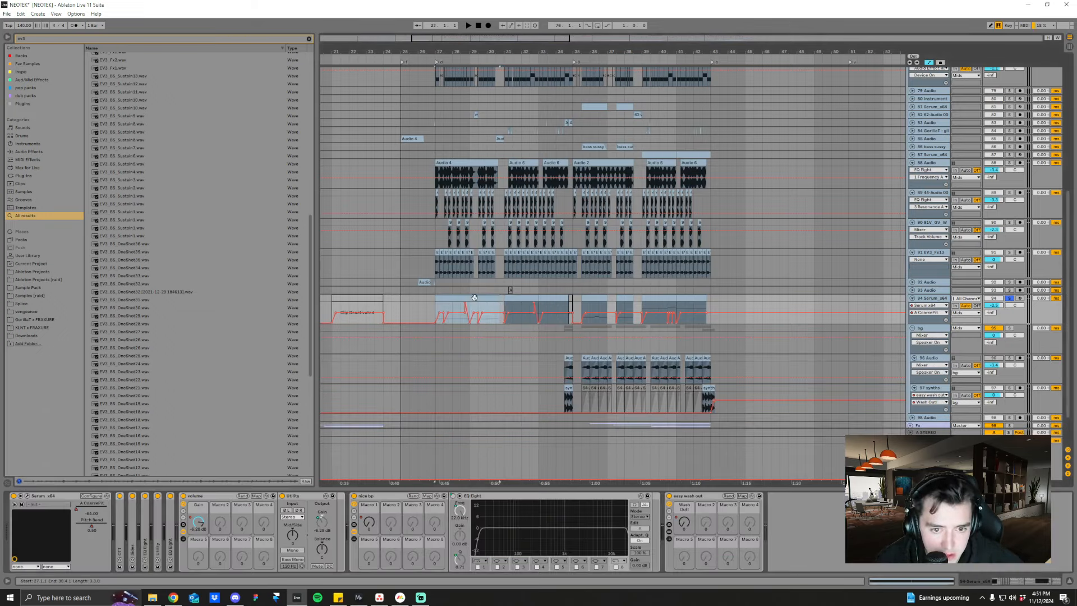
left_click(522, 310)
scroll(469, 491, "down", 2)
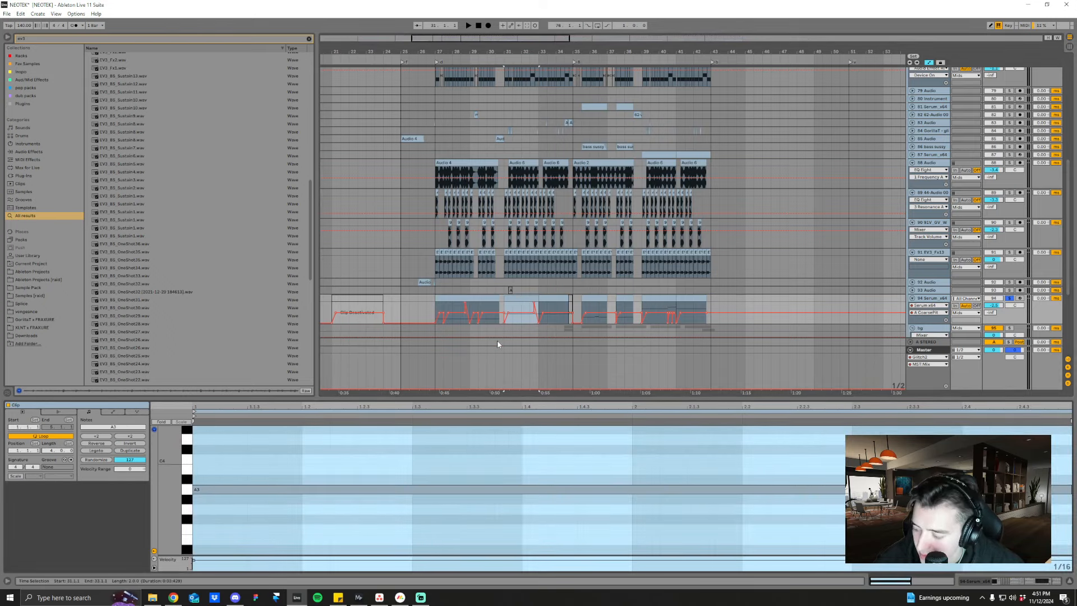
key("shift+Tab")
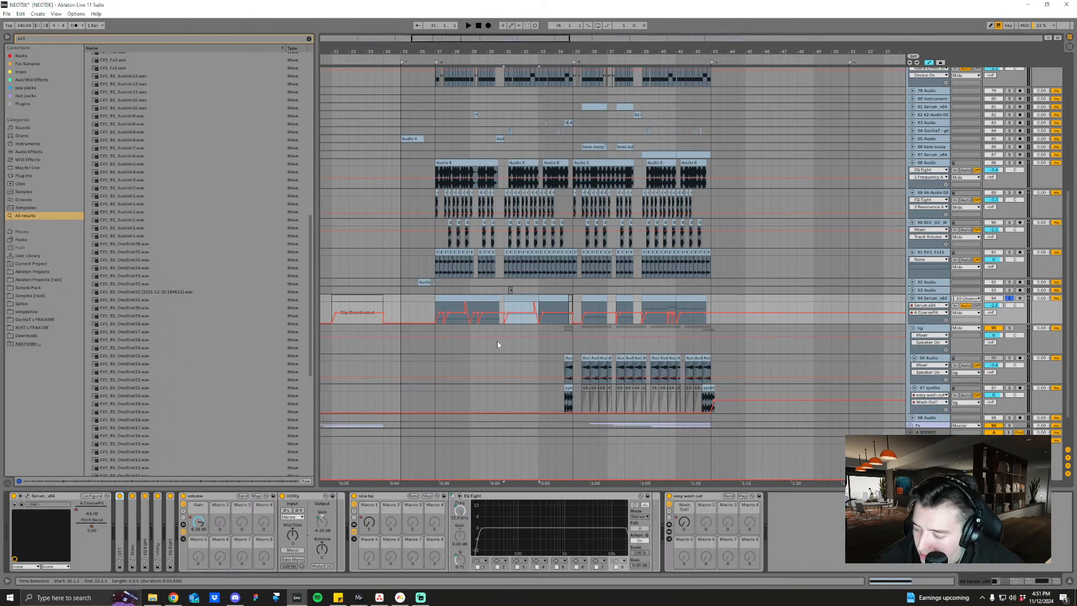
- Unsolo track 94 and look over the drop's surrounding bass tracks
left_click(433, 308)
left_click(1009, 298)
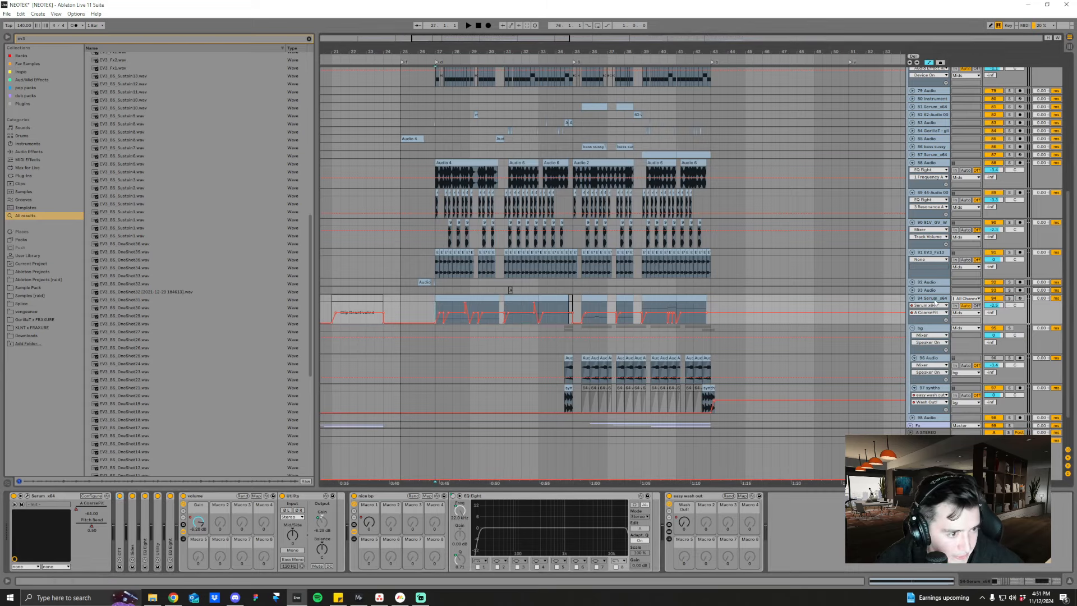
left_click(912, 299)
left_click(912, 298)
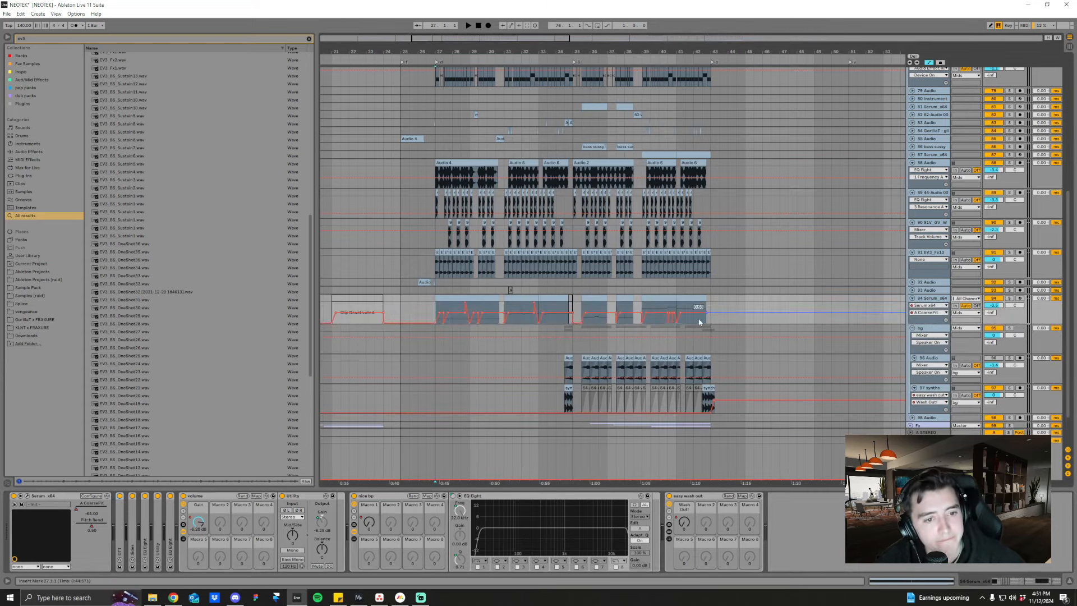
left_click(586, 308)
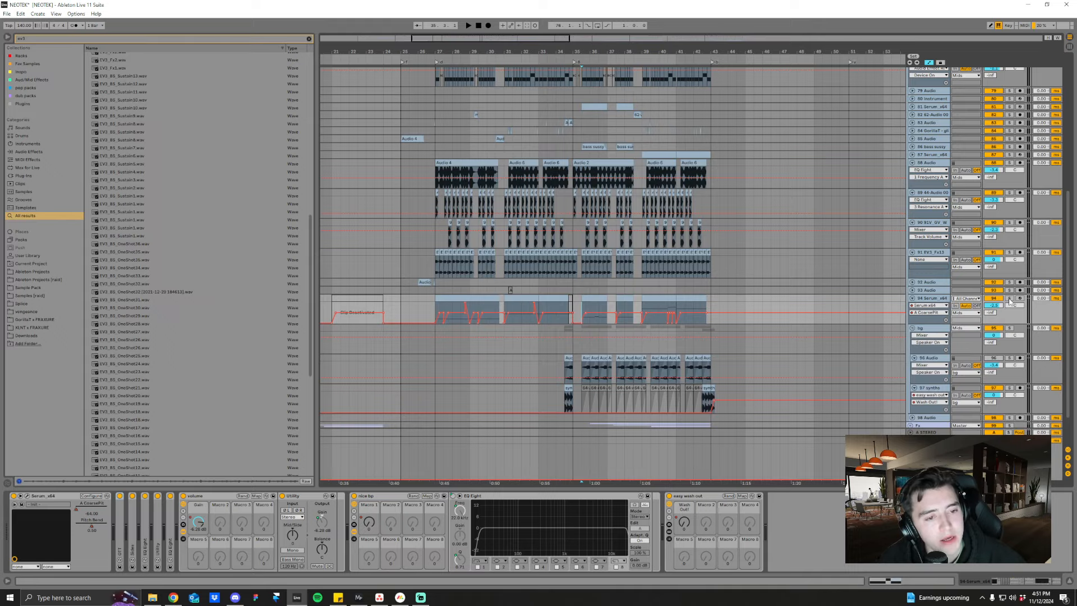
scroll(1004, 320, "up", 2)
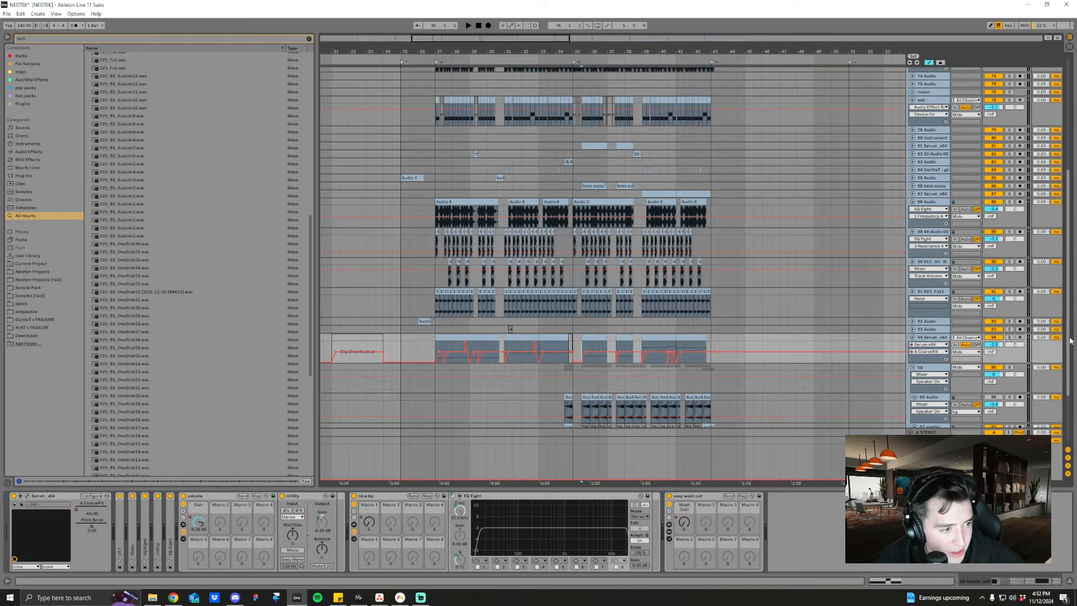
scroll(1002, 212, "up", 10)
scroll(567, 289, "down", 9)
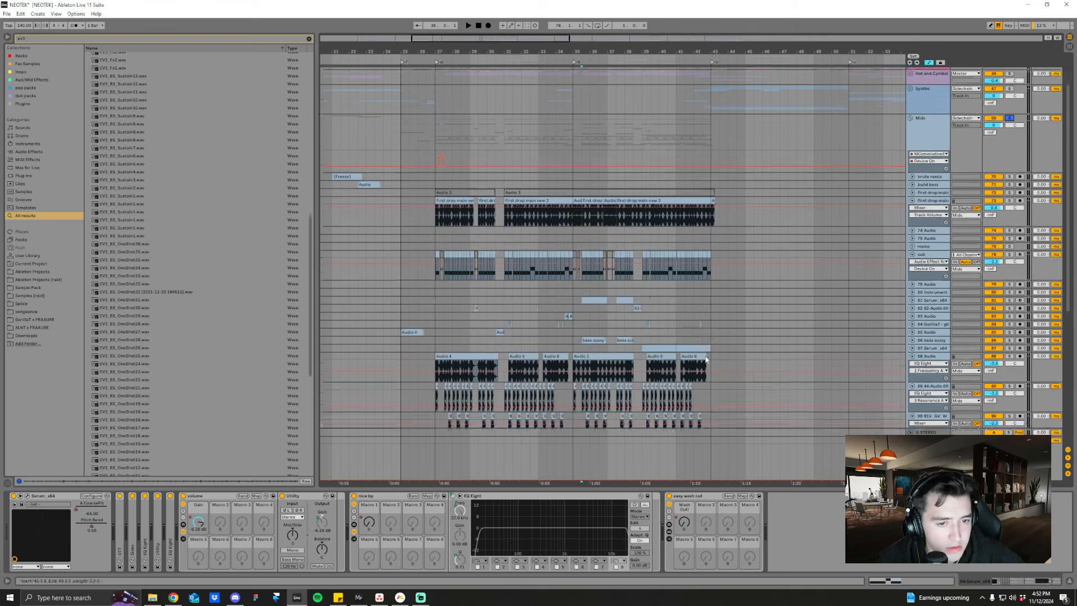
- Solo track 94 and play it from beat 3 of bar 35 to hear the second half's pitch movement
key("space")
left_click_drag(609, 50, 573, 336)
key("space")
left_click(1009, 351)
key("space")
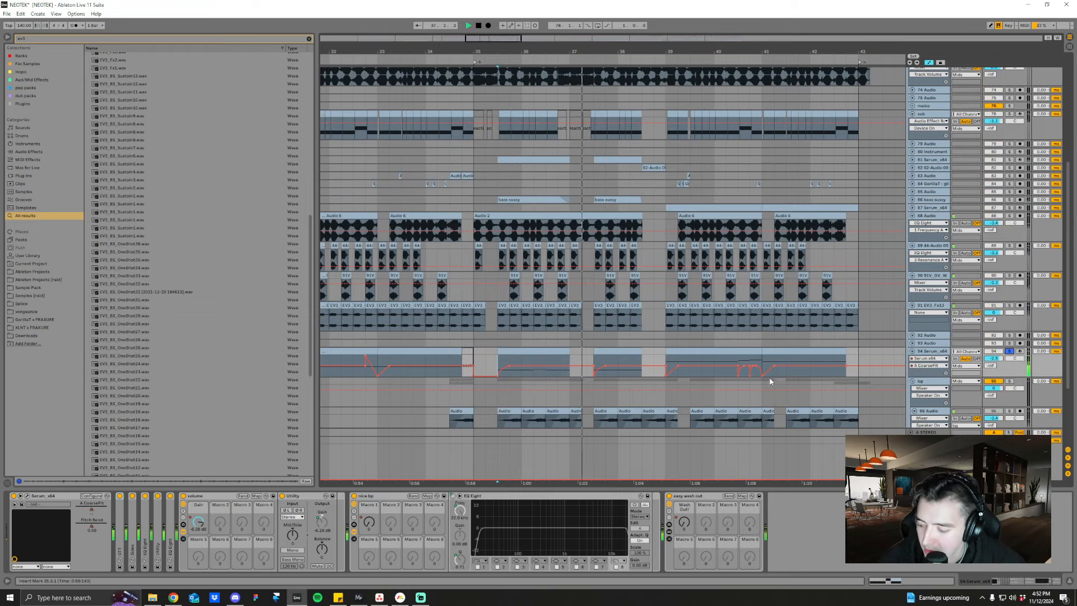
key("space")
- Play track 94 soloed from bar 39, and unsolo it to hear it in the full mix from bar 40
left_click(665, 364)
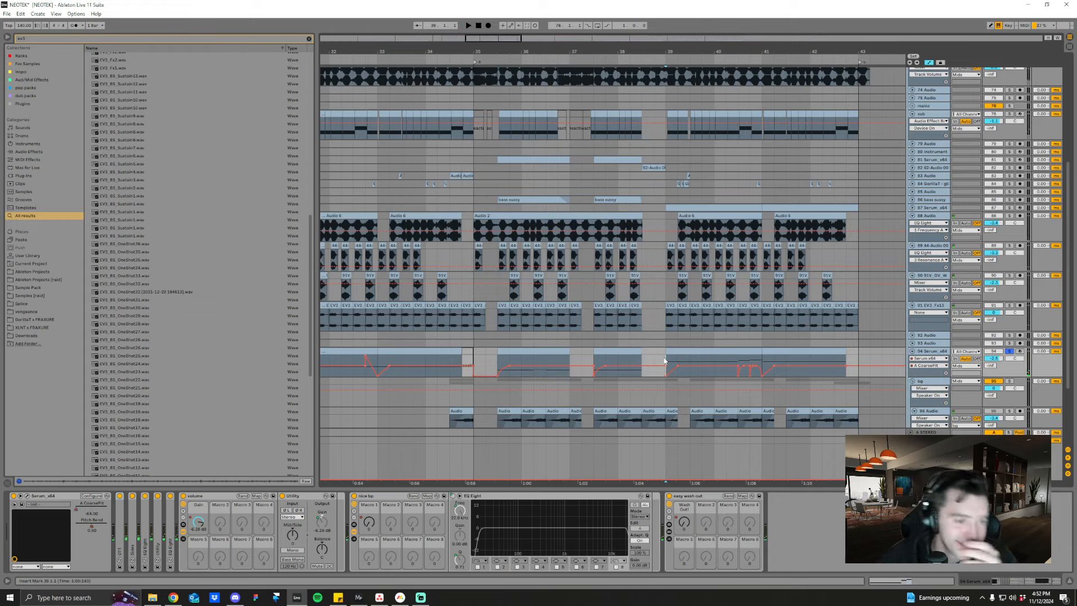
key("space")
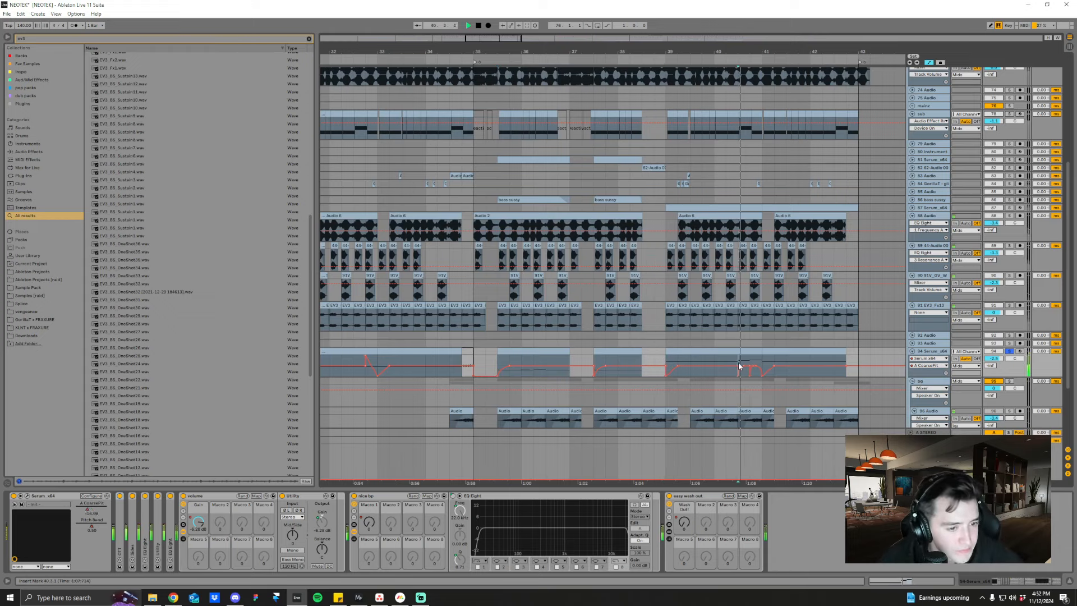
left_click(713, 362)
key("space")
key("space")
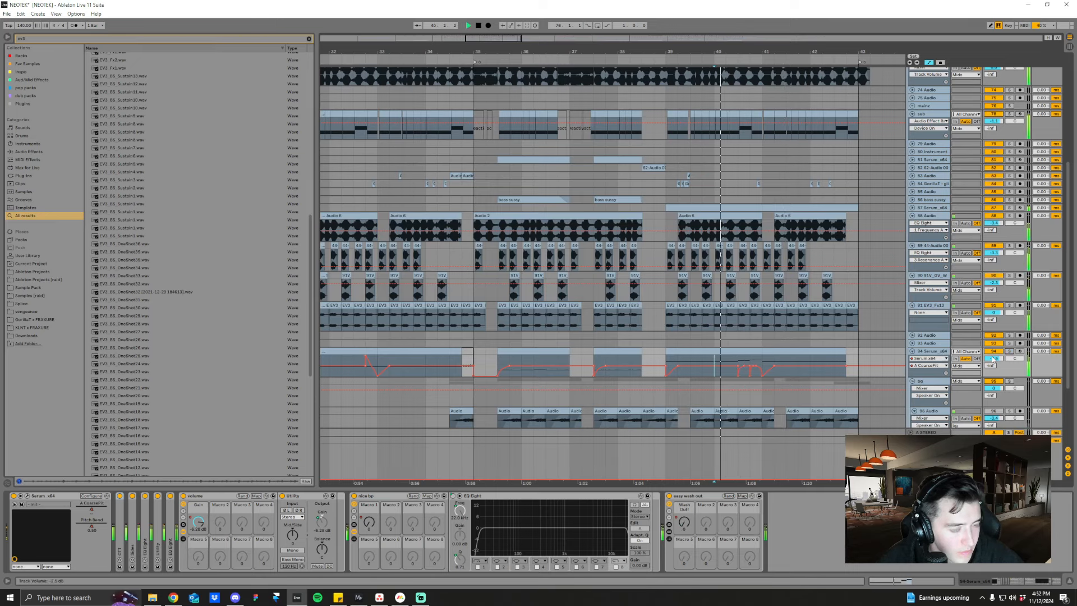
left_click(790, 363)
scroll(558, 380, "down", 1)
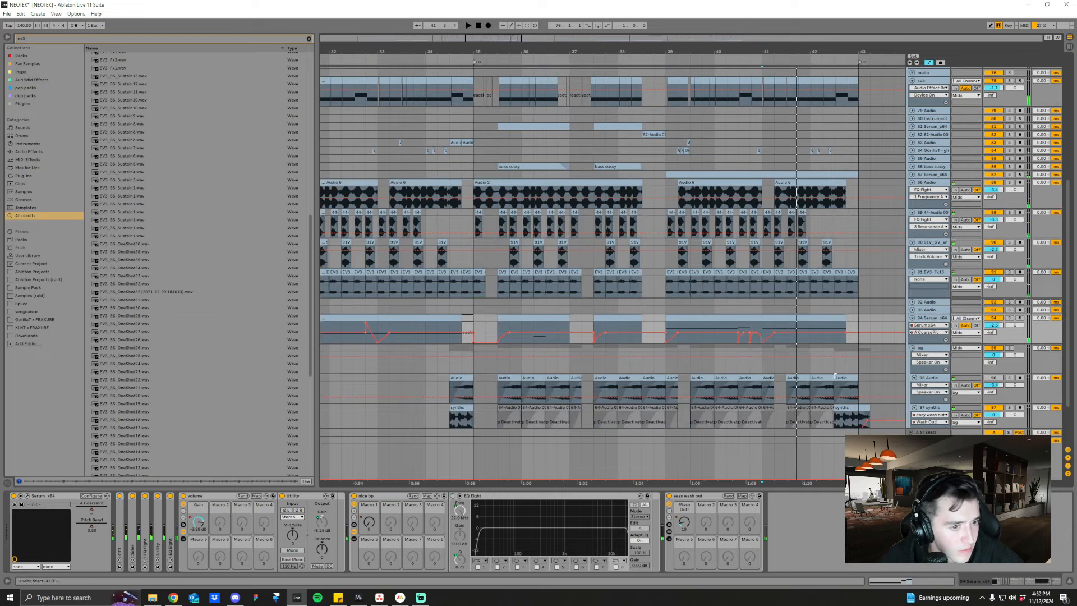
- Solo the bg group and audition the audio clips on track 96 from beat 3 of bar 35
left_click(498, 390)
left_click(1014, 348)
scroll(695, 404, "down", 1)
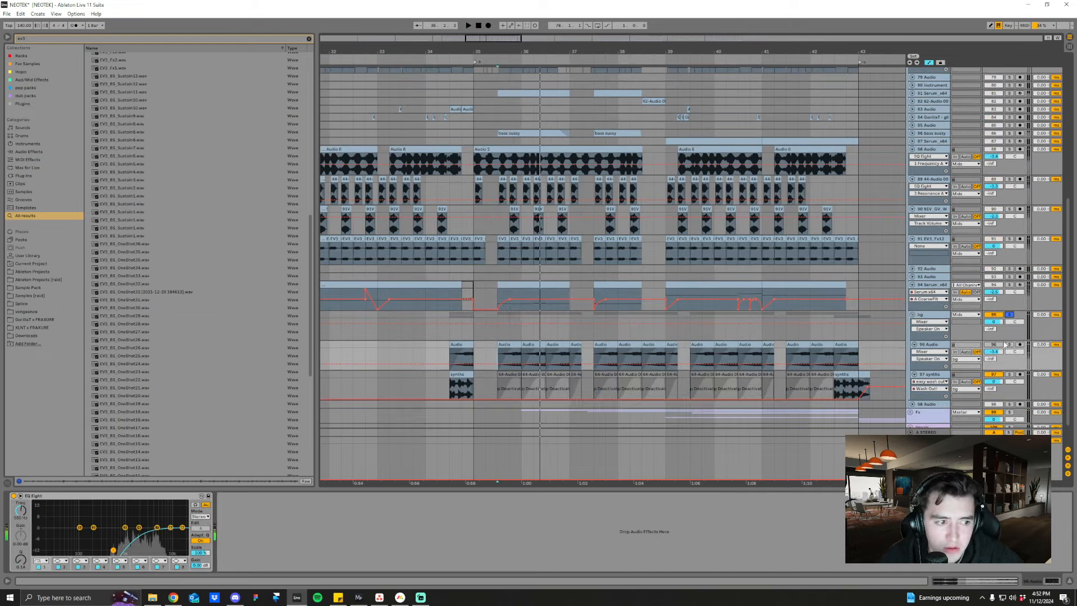
- Audition track 97's synths clips, playing the first from beat 3 of bar 34 and also the last one before bar 43
left_click(450, 388)
key("space")
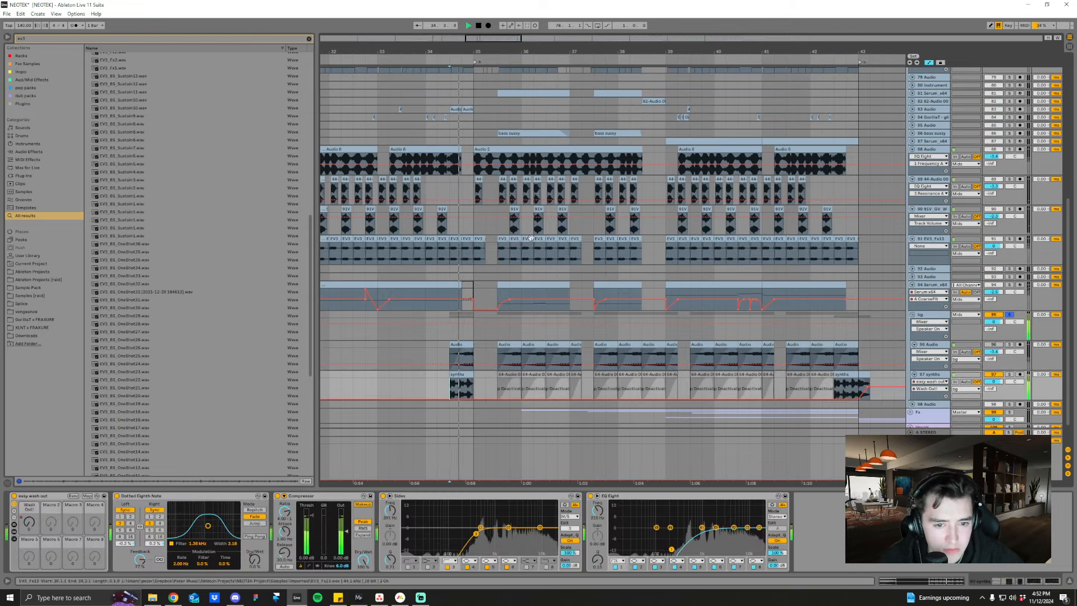
scroll(531, 239, "down", 3, "ctrl")
key("space")
left_click(742, 388)
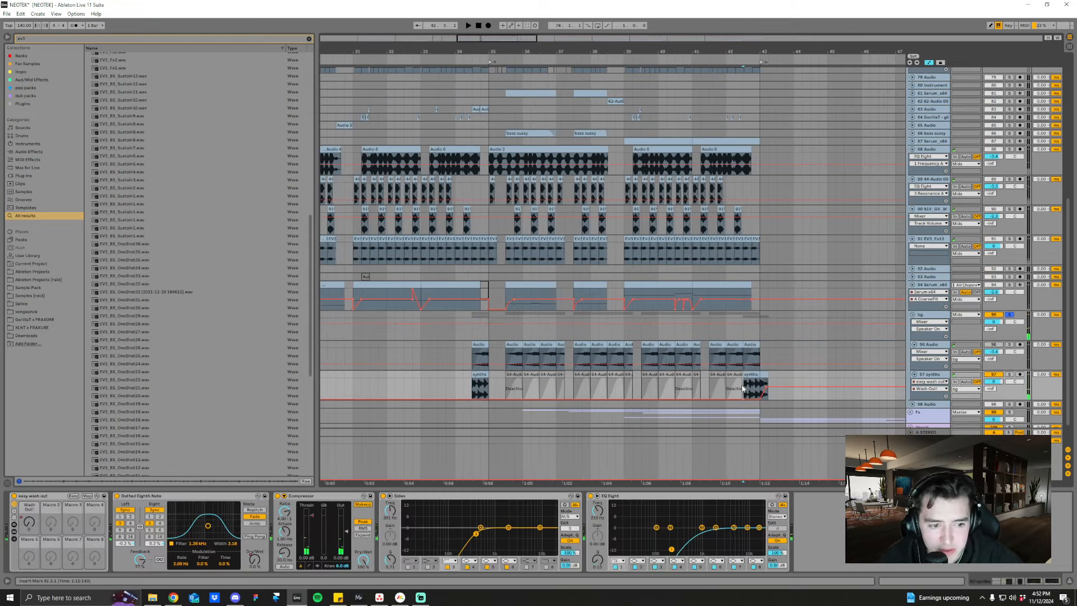
key("space")
scroll(612, 216, "down", 1, "ctrl")
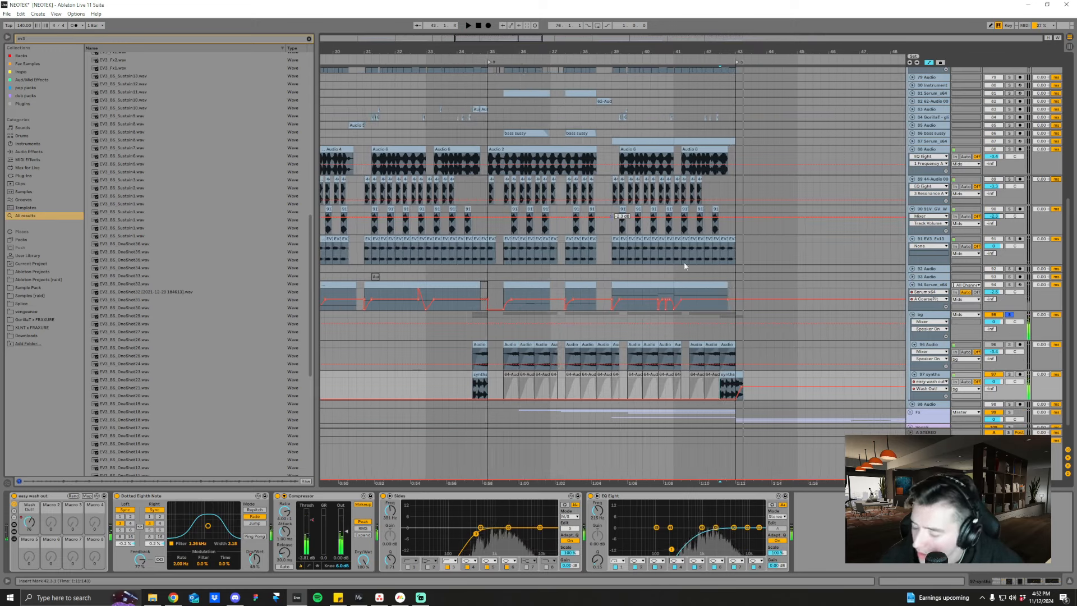
- Unsolo the bg group, set the insert point at bar 35 on the first drop main track, and fold the Mids group
left_click(1009, 315)
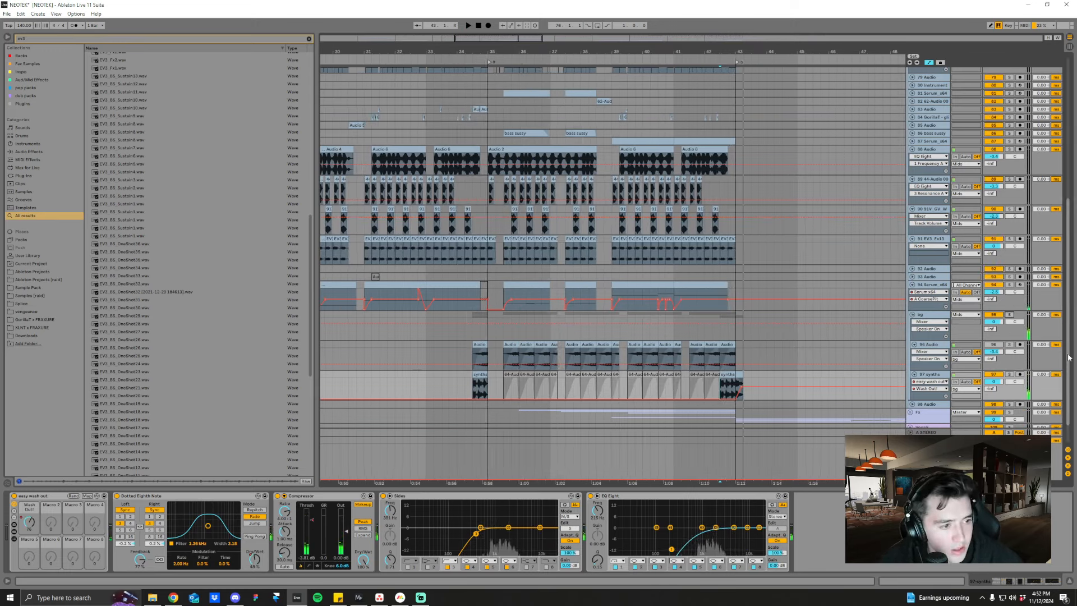
left_click_drag(1068, 352, 1064, 225)
left_click(525, 245)
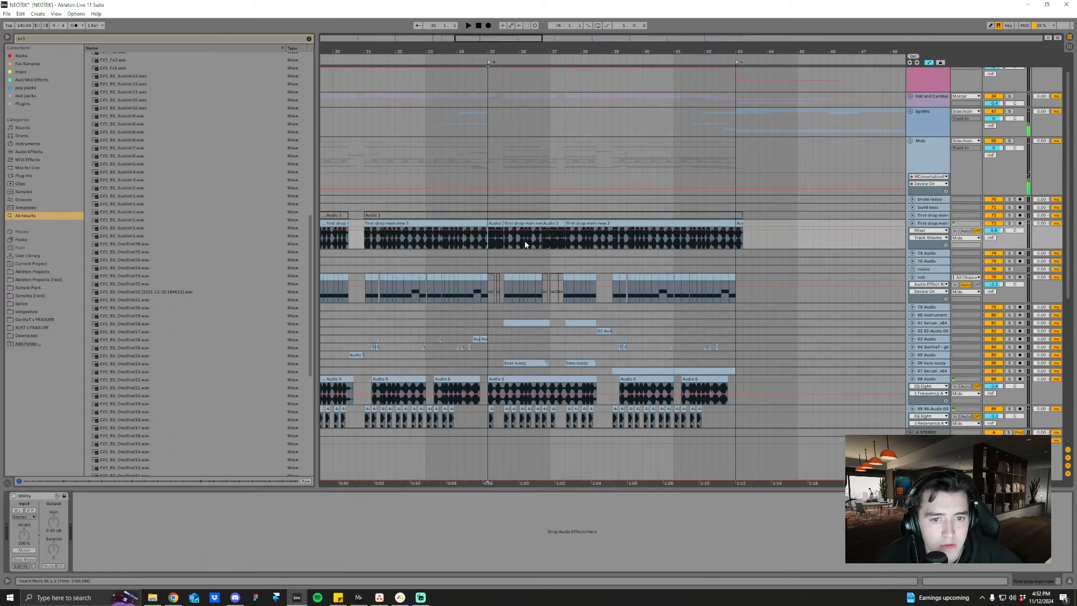
left_click(910, 141)
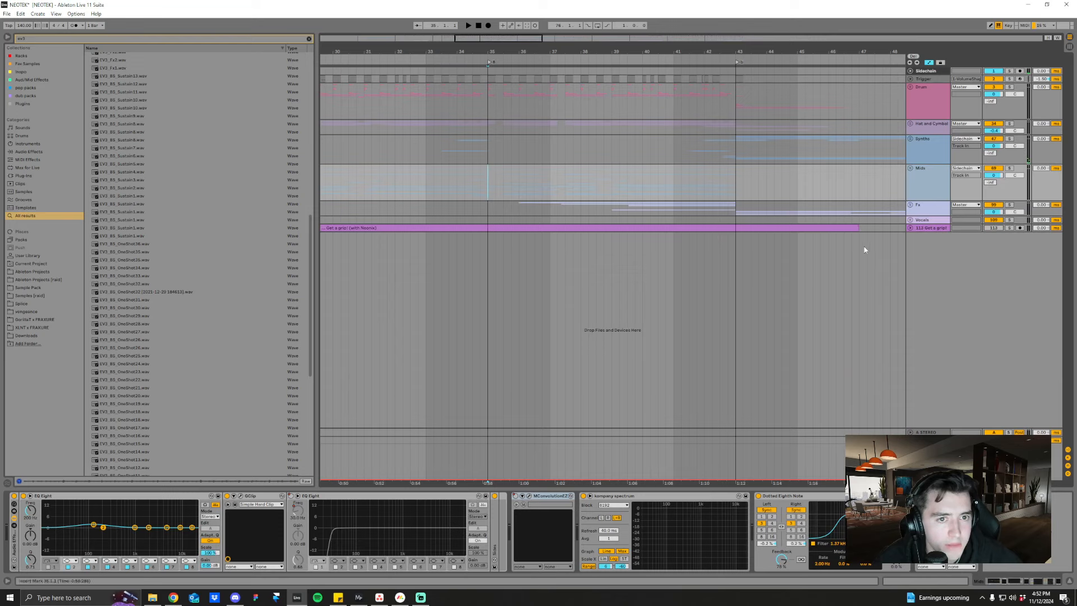
- Set the insert point at the second drop in bar 75, and unfold and solo the Mids group
left_click_drag(607, 58, 595, 59)
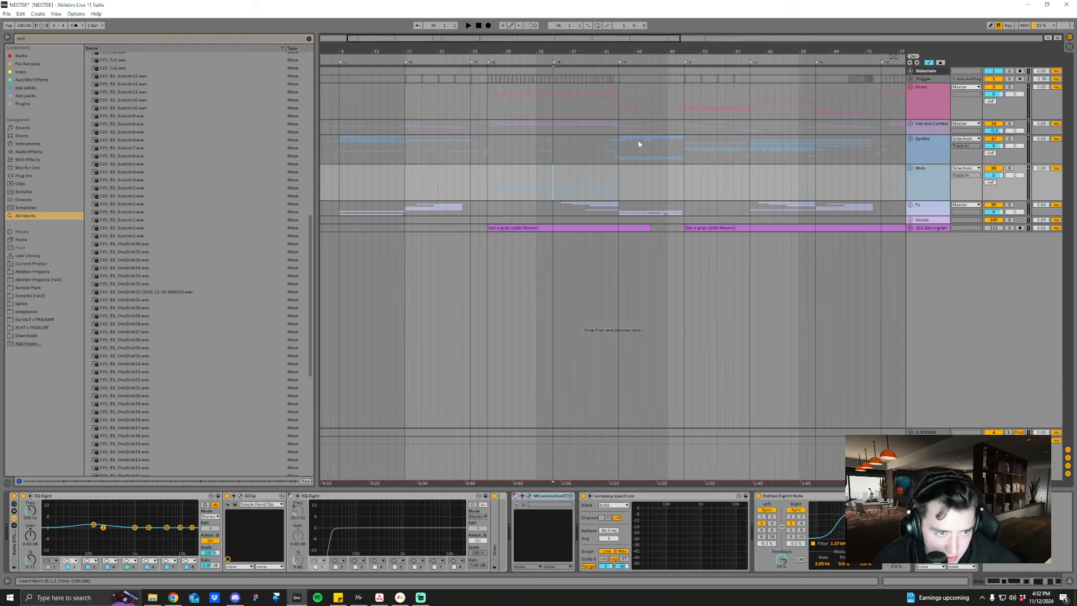
left_click_drag(716, 53, 465, 49)
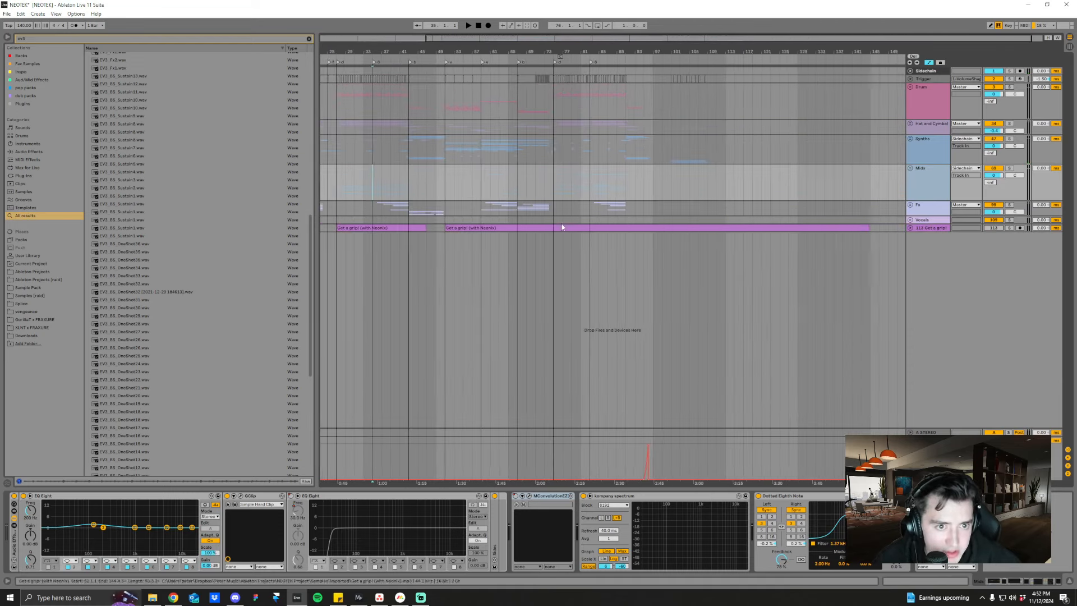
left_click(554, 180)
left_click_drag(560, 52, 575, 82)
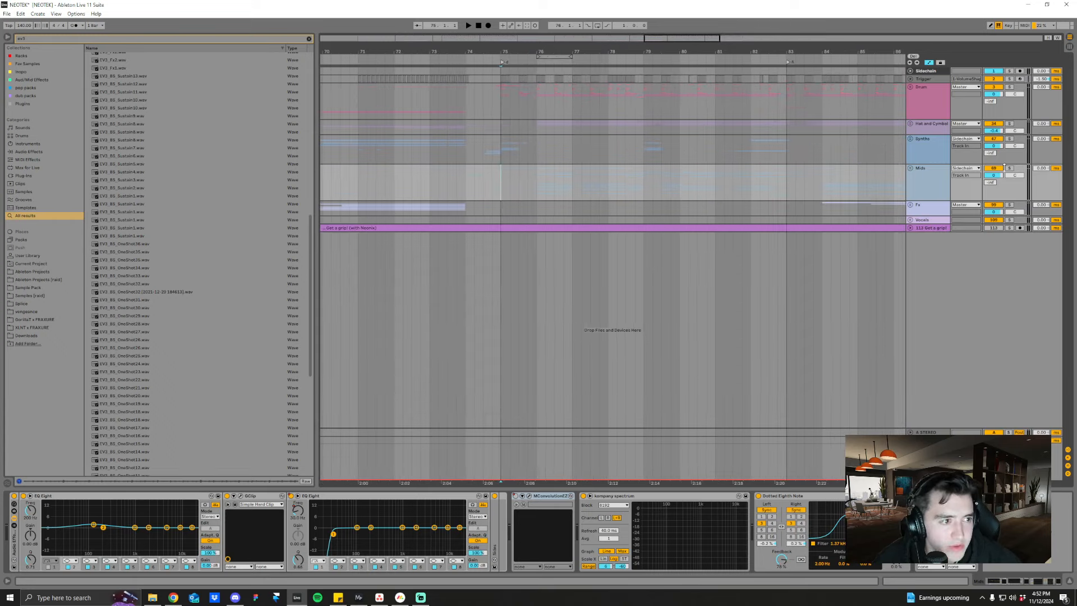
left_click(911, 168)
scroll(751, 290, "down", 1)
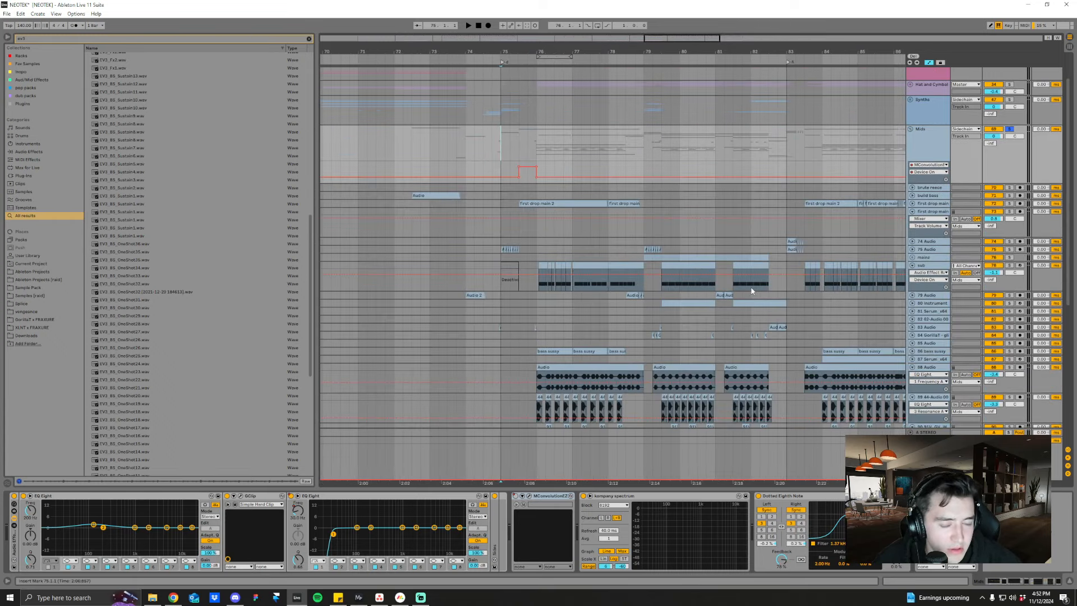
- Unfold the mains group and track 77 to inspect the ms parallel rack and the Serum device chain
left_click(912, 257)
left_click(925, 257)
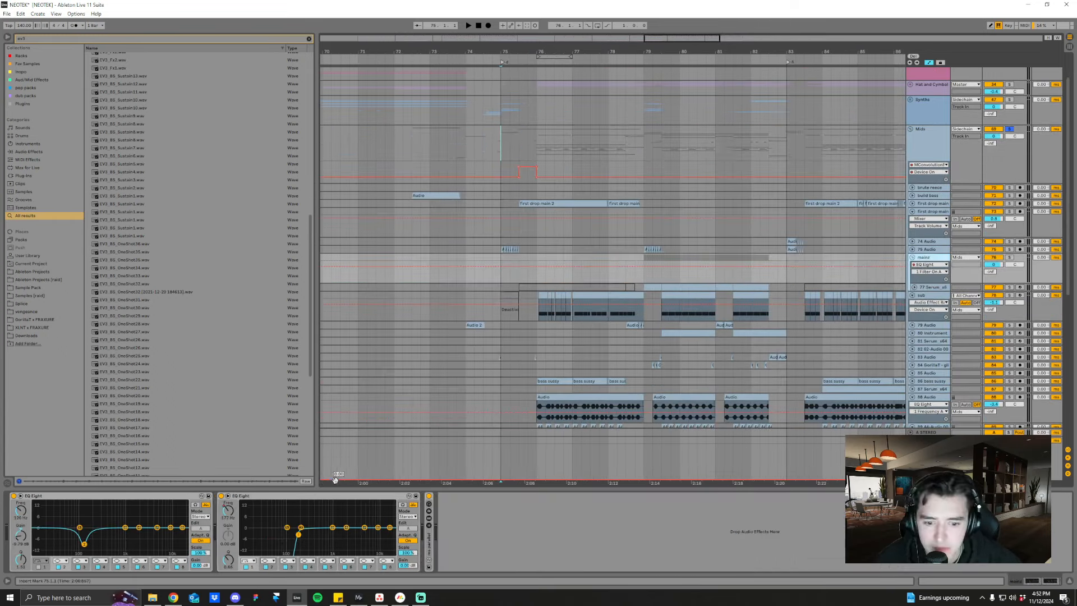
double_click(428, 544)
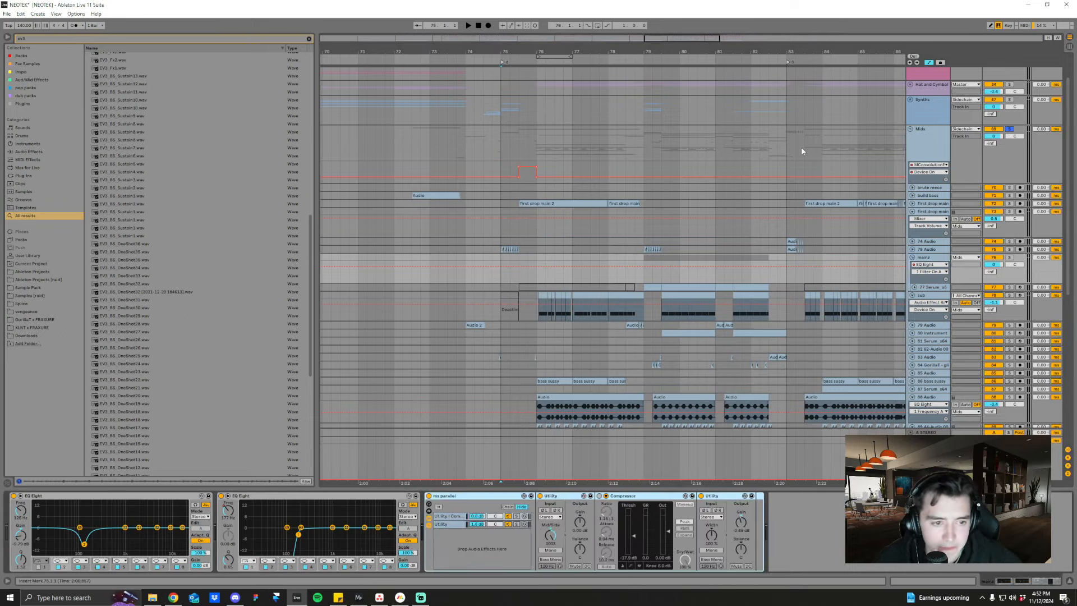
left_click_drag(727, 51, 647, 43)
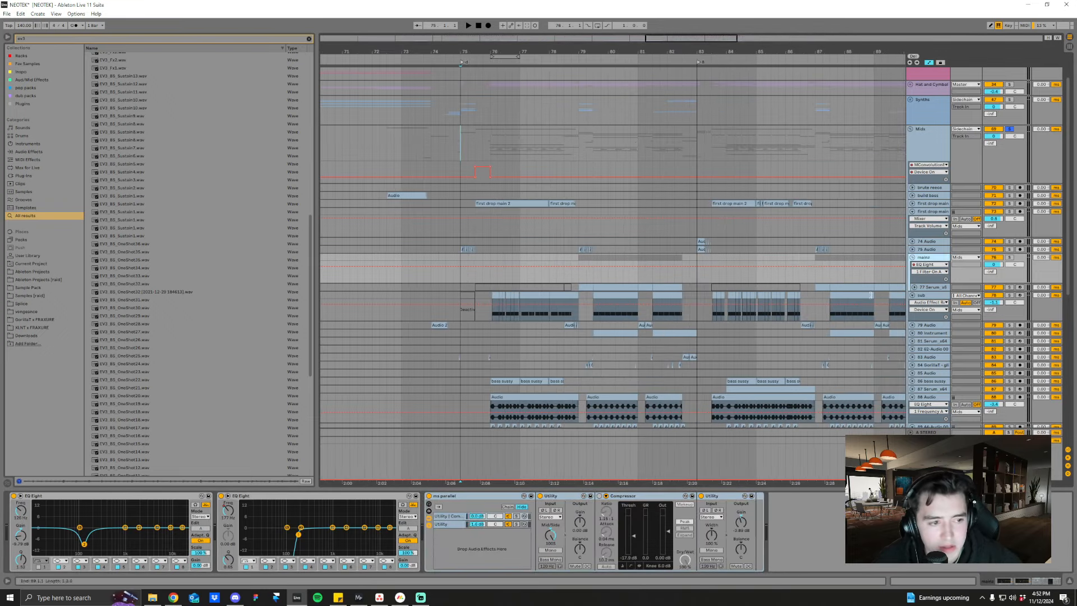
left_click(913, 288)
left_click(598, 306)
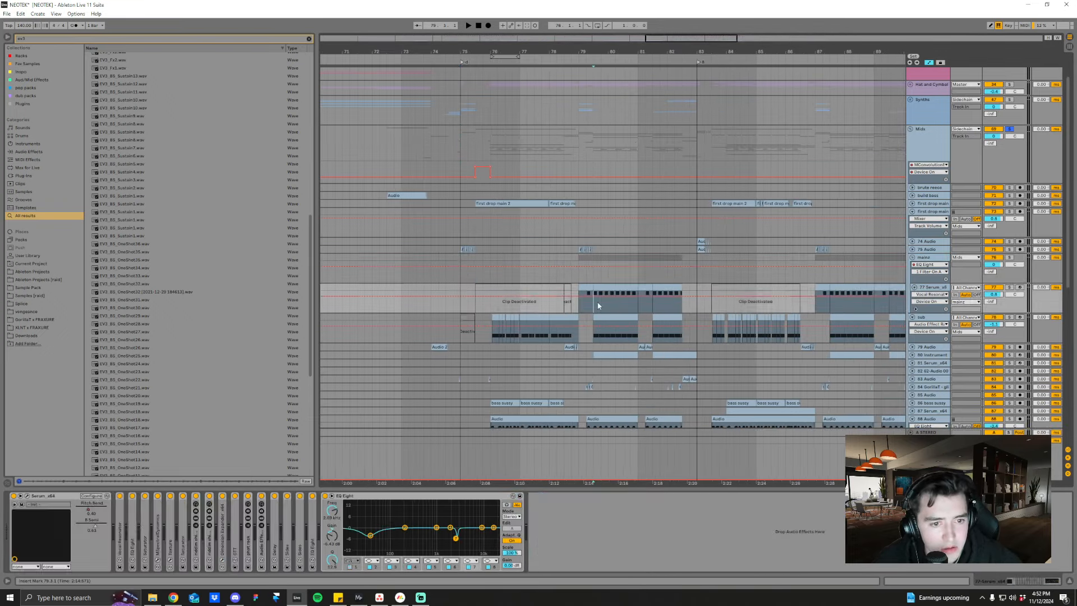
- Play the second drop from bar 79 with nothing soloed to hear the mains group in the full mix
left_click(941, 256)
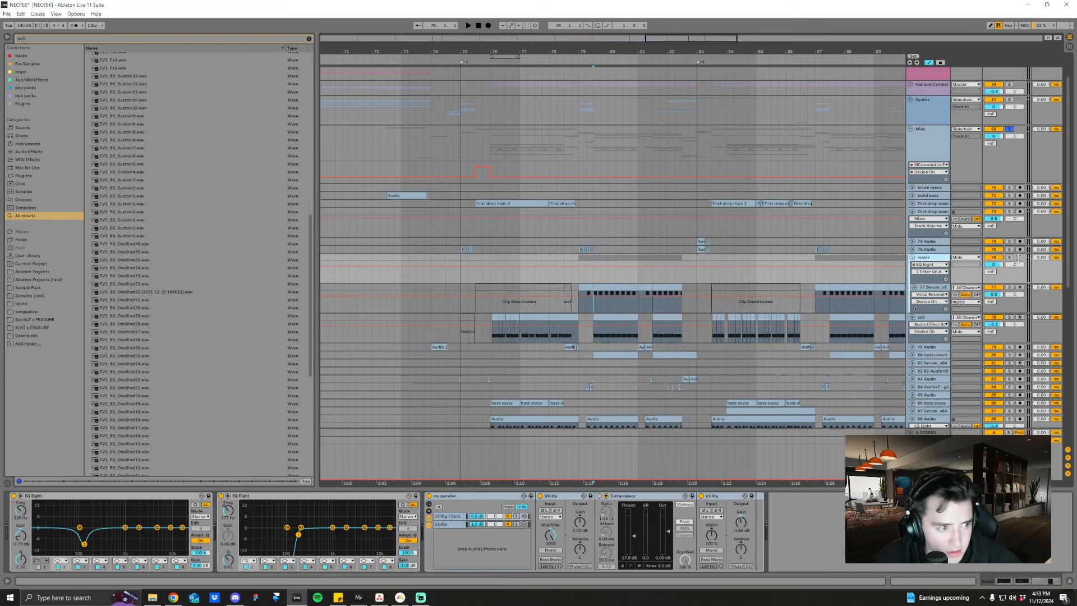
left_click(1009, 257)
key("space")
key("space")
left_click(582, 279)
key("space")
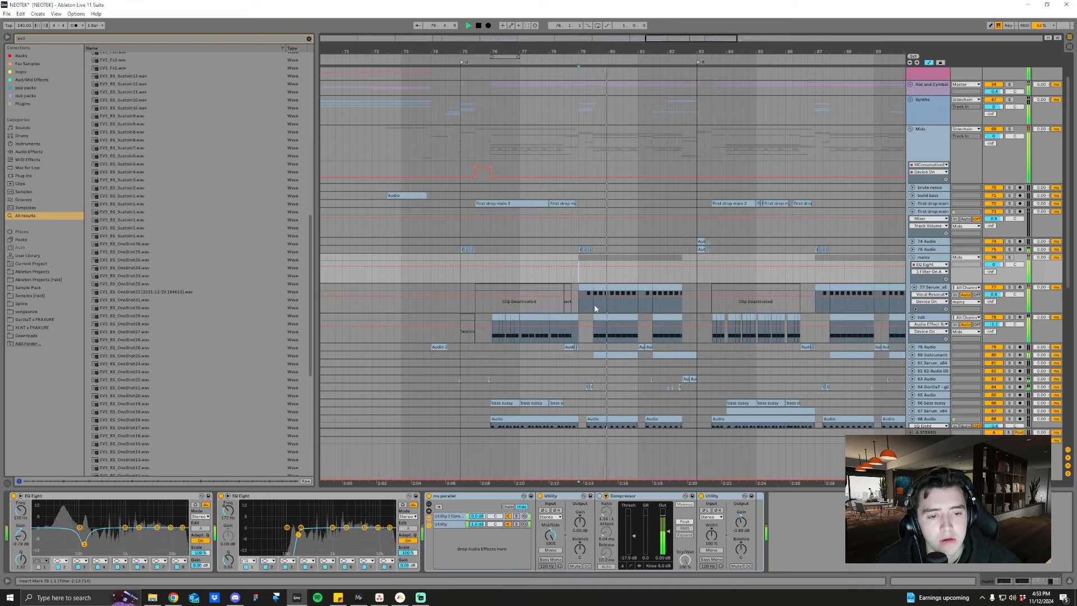
left_click(594, 303)
key("space")
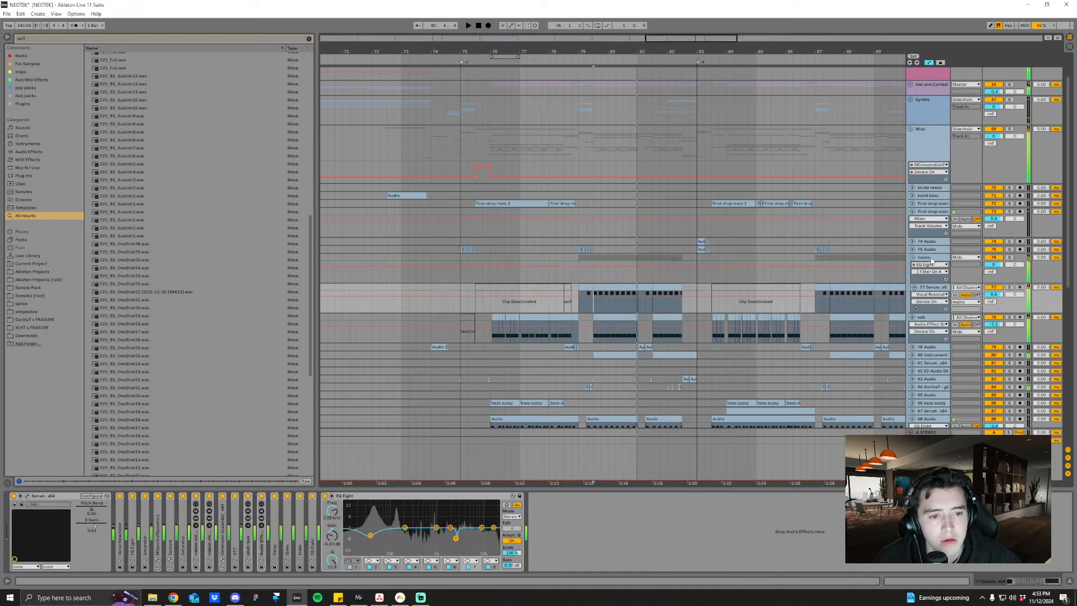
- Solo the mains group and play it from beat 3 of bar 79 with track 77's device chain shown
left_click(931, 259)
left_click(1009, 258)
left_click(944, 288)
key("space")
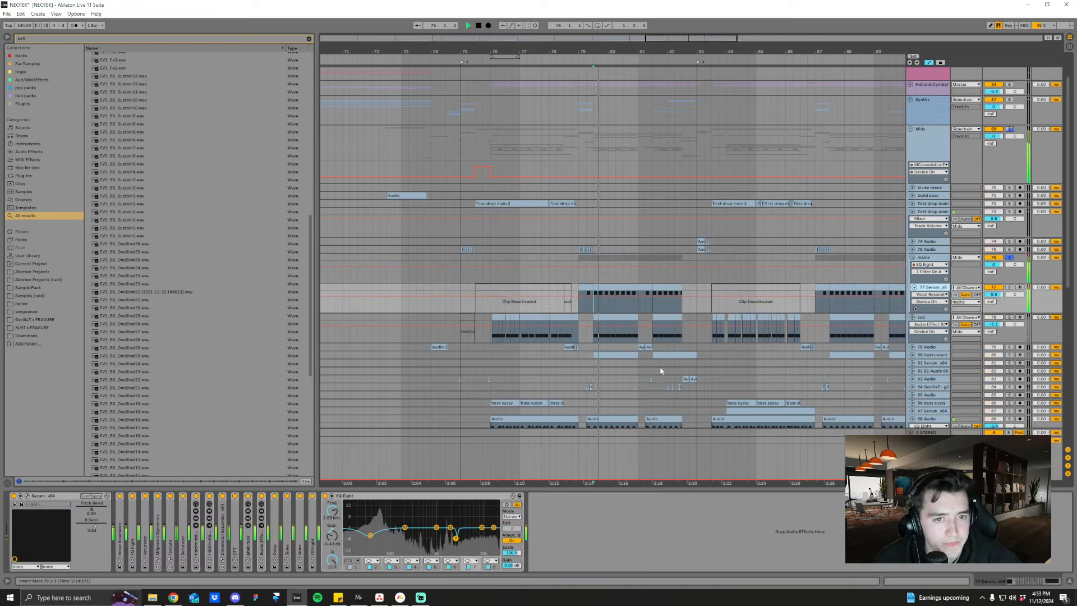
left_click(1005, 262)
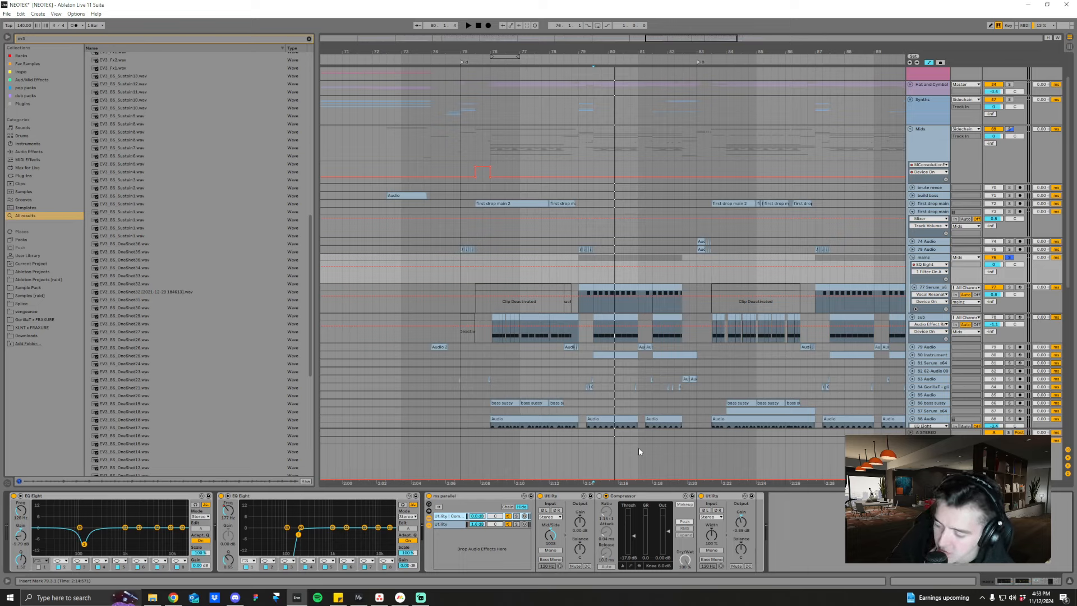
- Delete the dfx Buffer Override plug-in from the master track's device chain
left_click(737, 469)
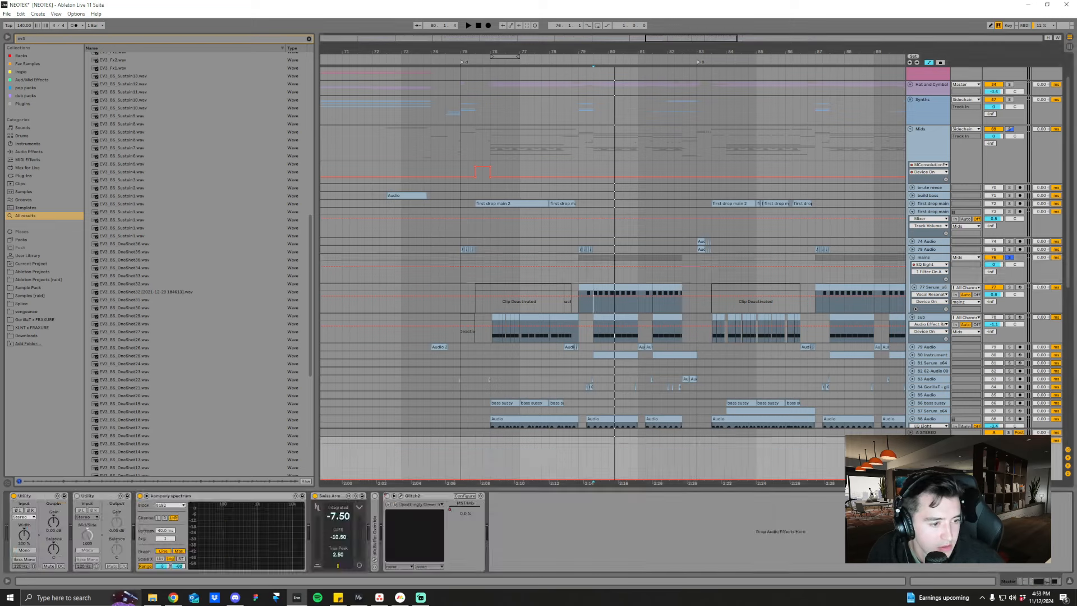
left_click_drag(920, 434, 921, 441)
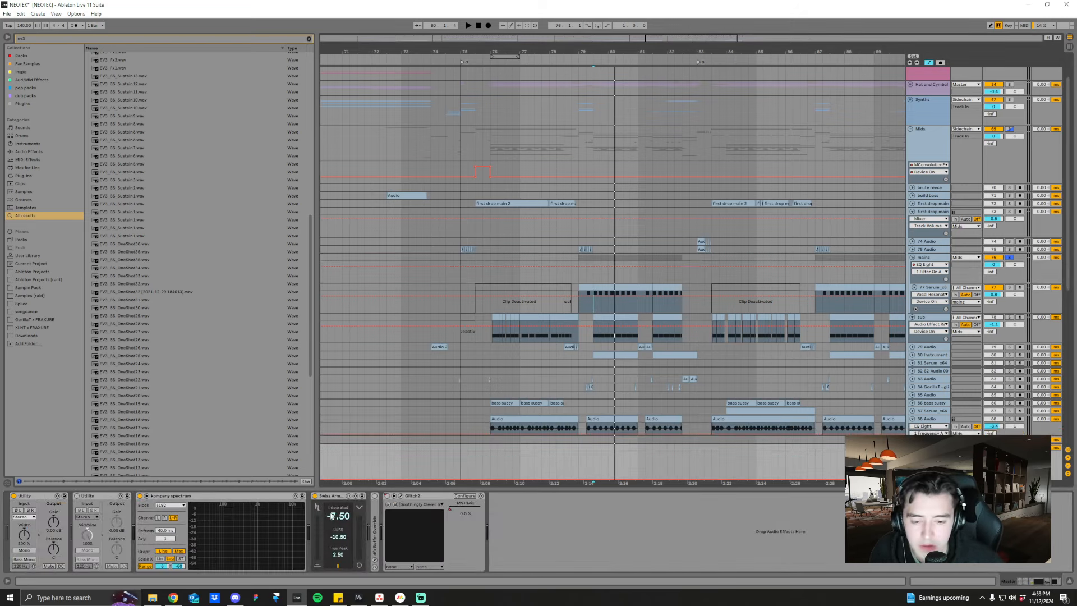
double_click(373, 540)
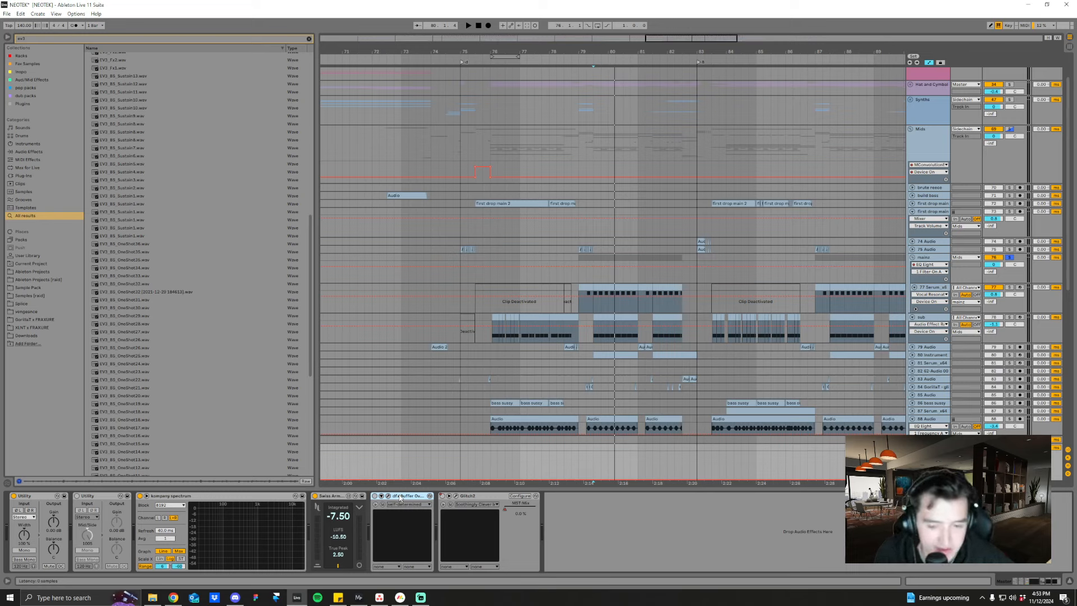
key("Delete")
- Show the automation of Glitch2's on/off switch on the master track and set the insert point after the second drop
right_click(375, 496)
left_click(381, 501)
left_click_drag(607, 52, 608, 5)
left_click(670, 453)
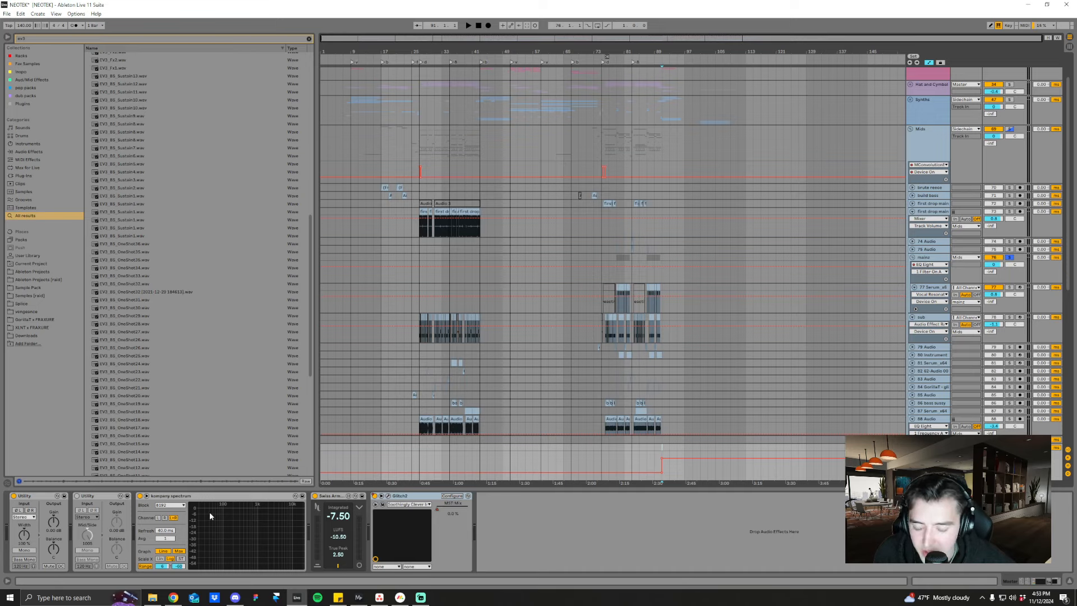
- Switch the master's first Utility to Mono and play the first drop unsoloed from bar 27
left_click(41, 497)
left_click(96, 496)
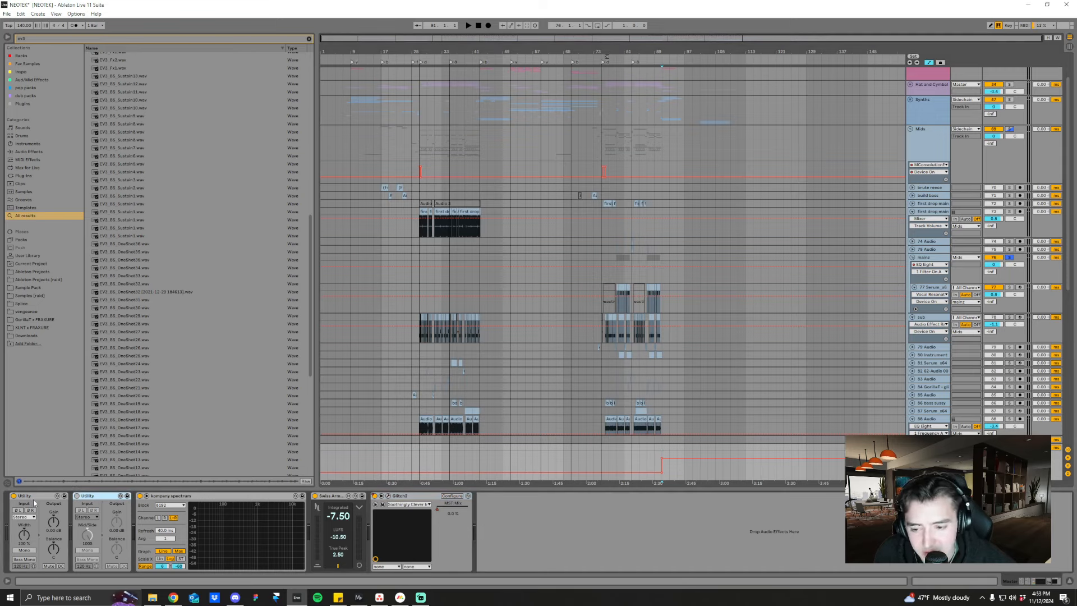
left_click(32, 497)
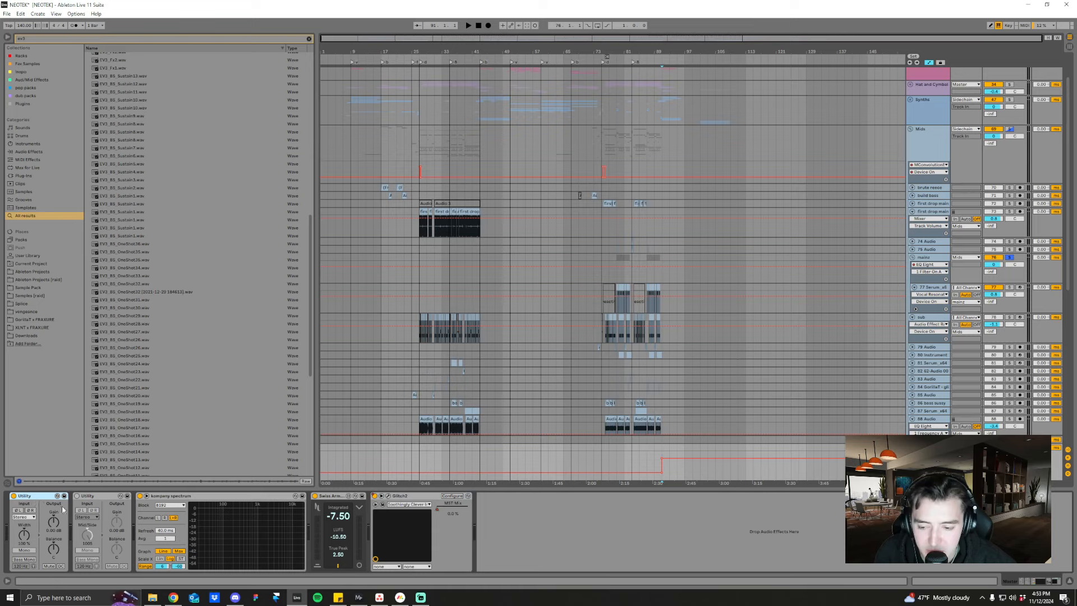
left_click(422, 449)
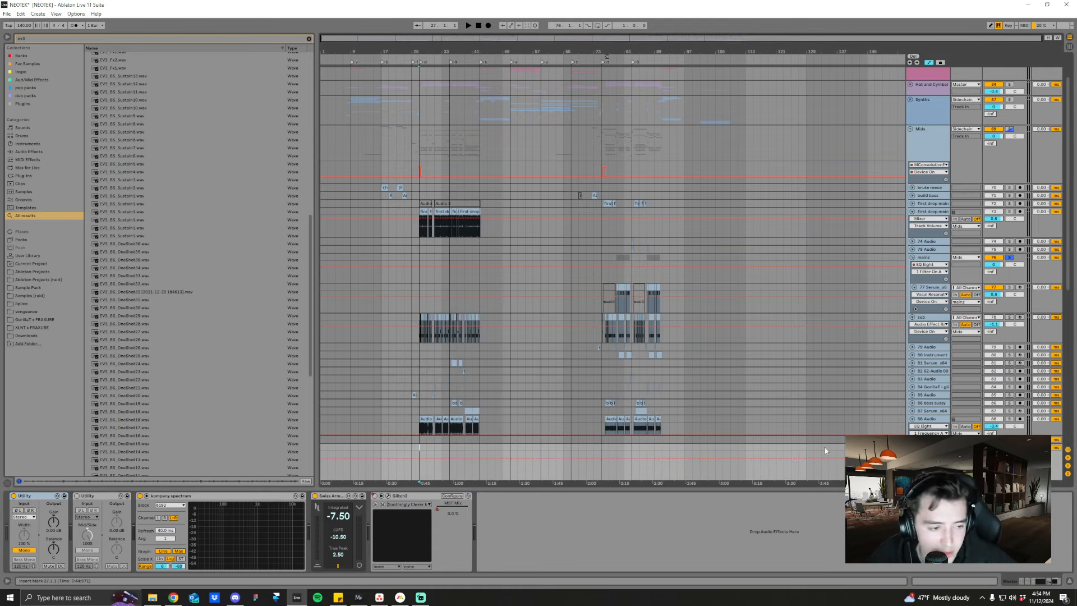
key("space")
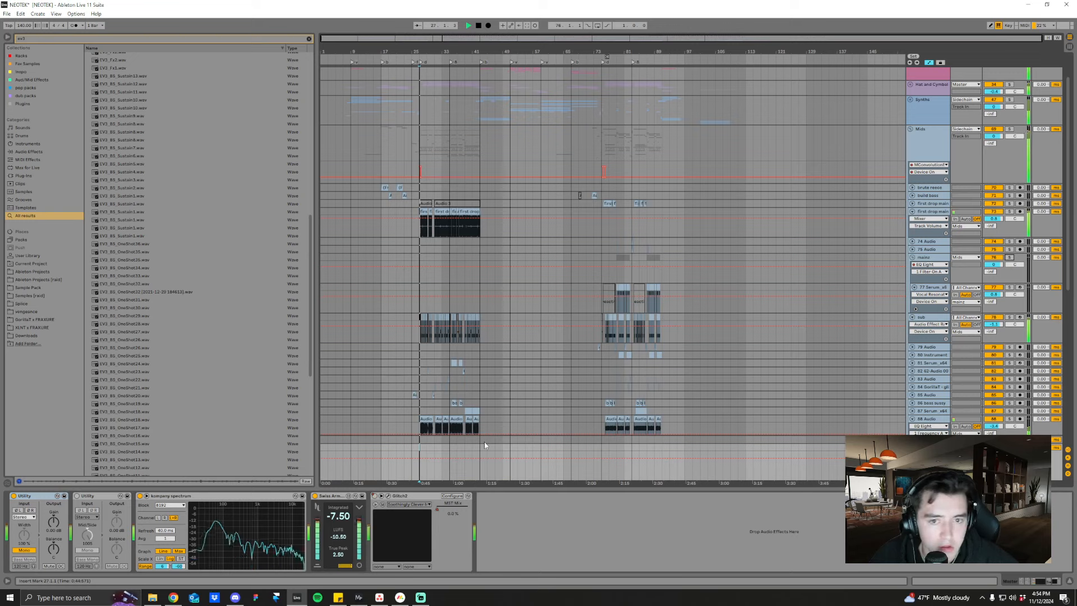
- Turn Mono off, enable the master's second, Mid/Side Utility, and play the first drop from bar 27 again
left_click(37, 549)
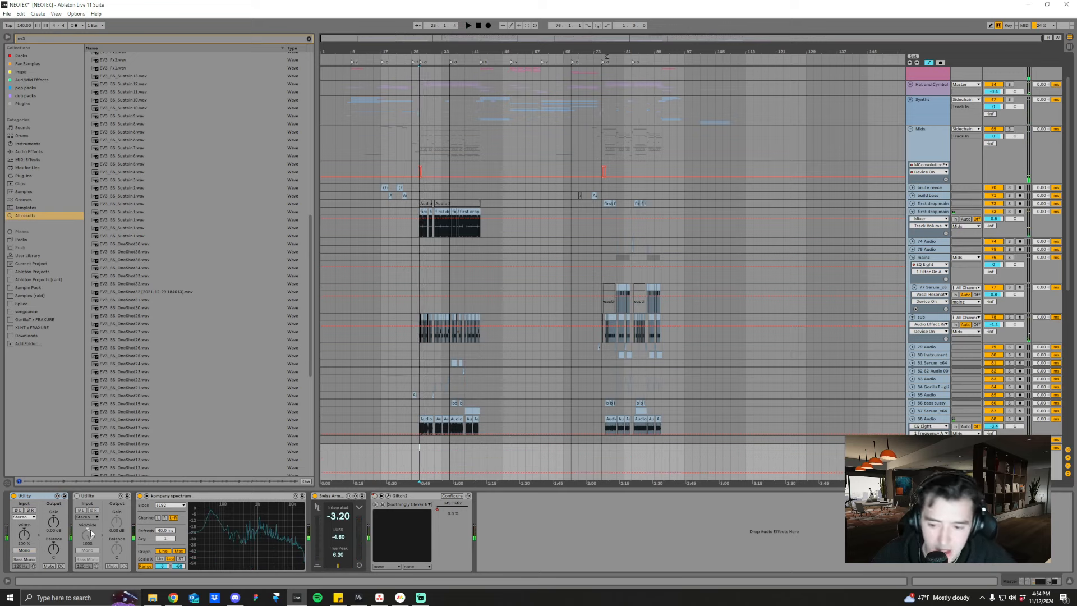
left_click(417, 450)
key("space")
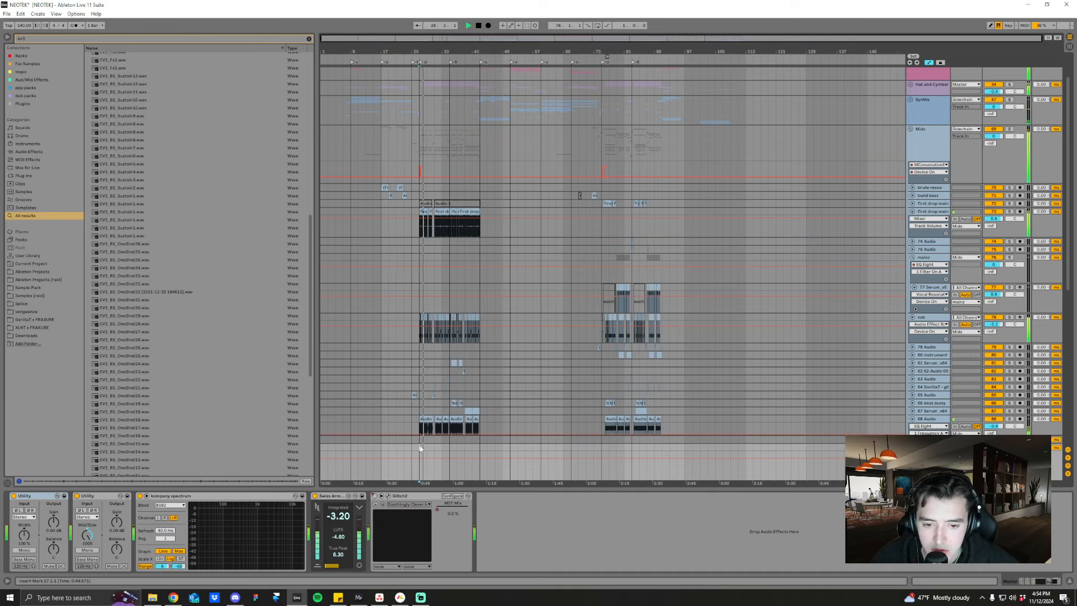
mouse_move(249, 508)
key("space")
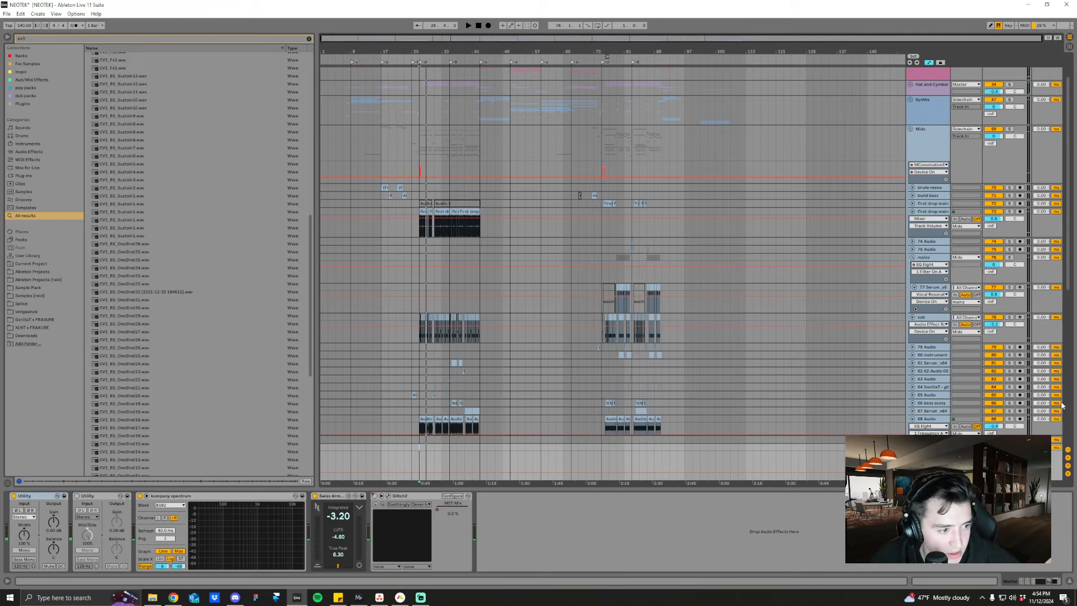
- Inspect the device chains of the Sidechain track and the Mids group, and fold the Mids group
scroll(931, 169, "up", 2)
left_click(931, 72)
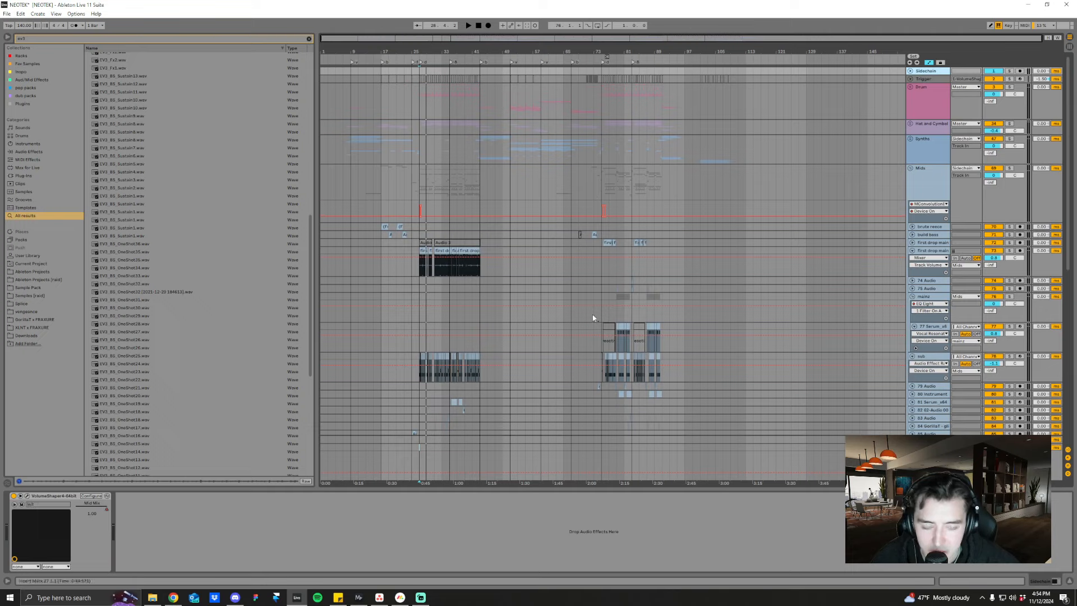
left_click(412, 434)
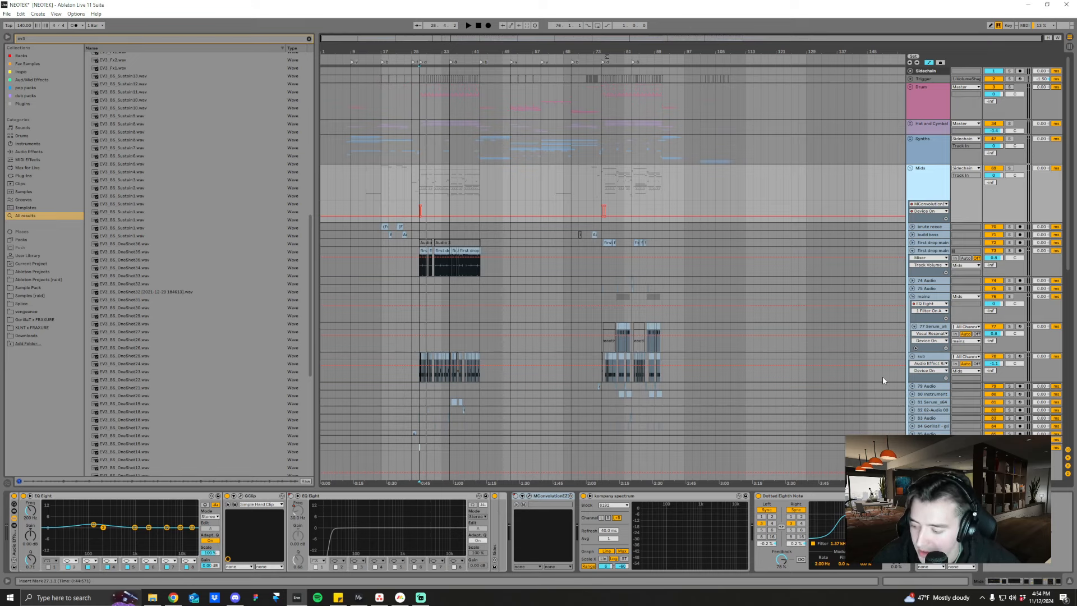
left_click(910, 168)
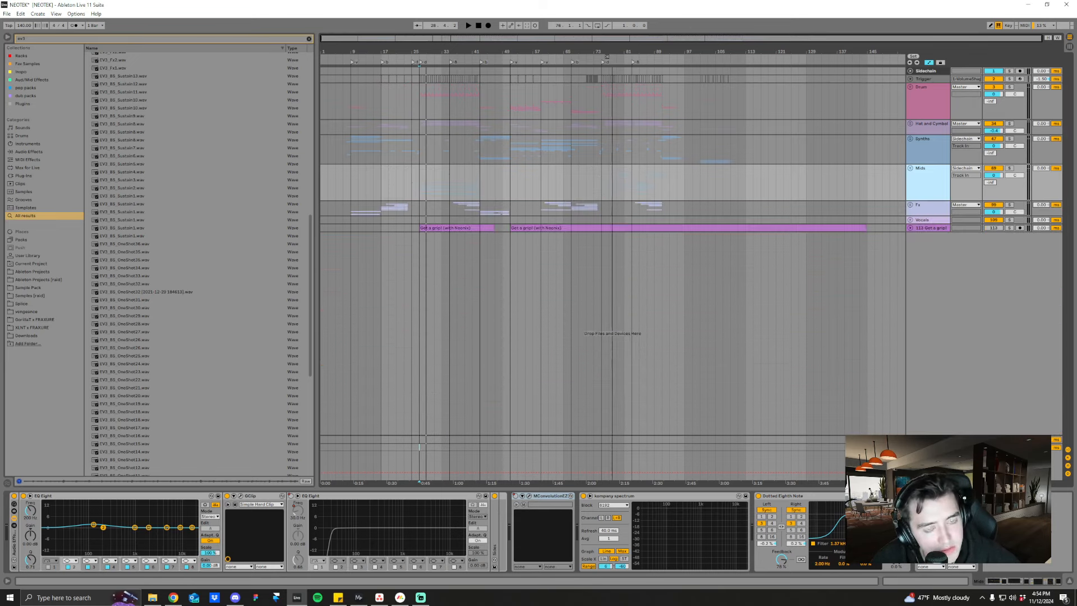
- Show the master track's devices and play the full mix briefly from bar 27
left_click(589, 437)
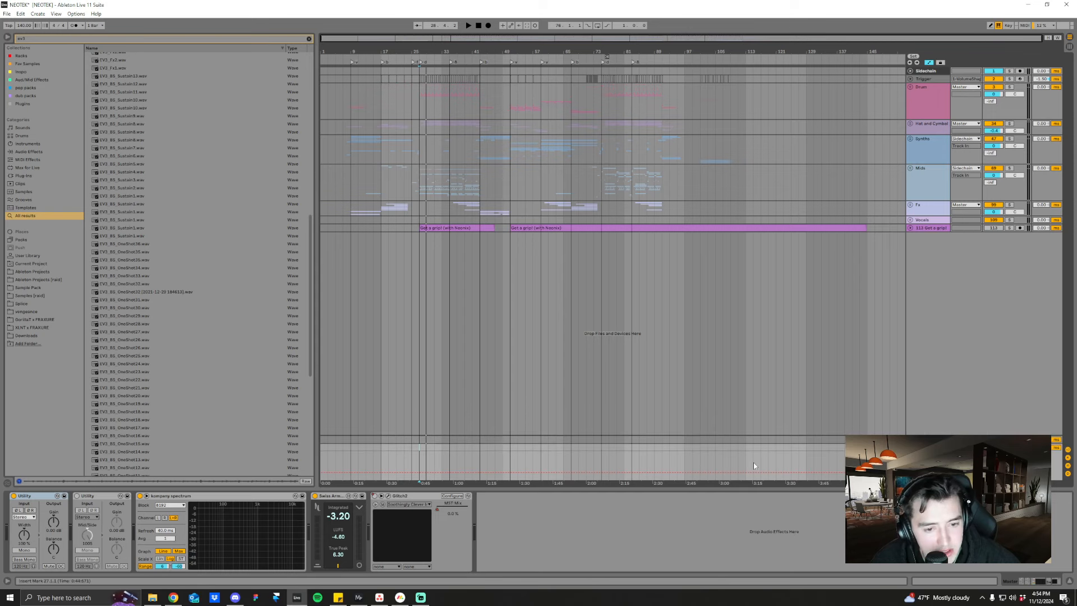
left_click(420, 448)
key("space")
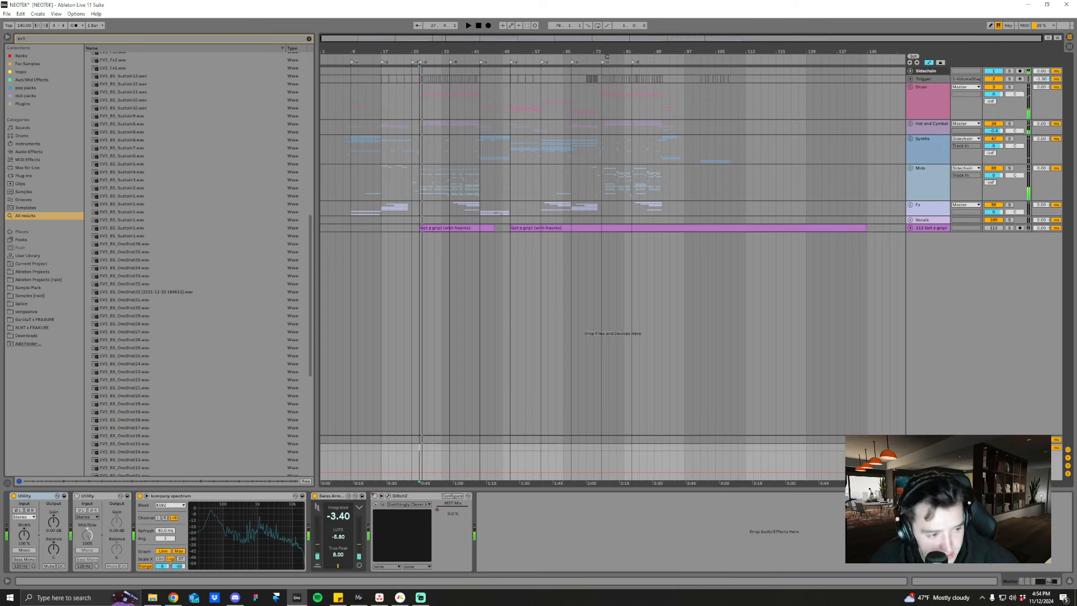
- Set the insert point at bar 76 of the second drop and unfold the Mids group to show its layers
left_click_drag(421, 49, 424, 71)
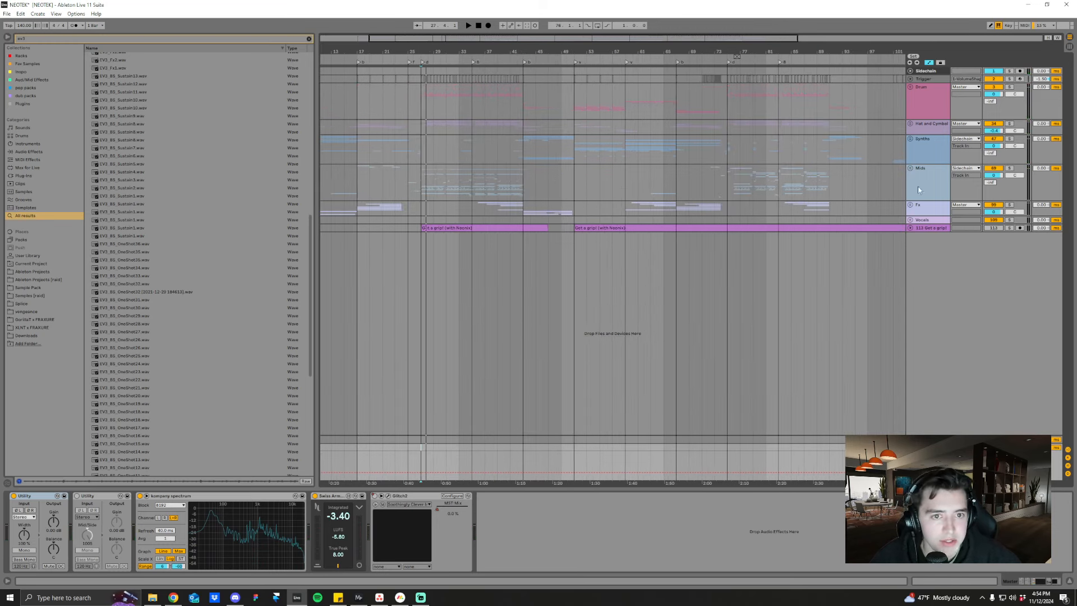
left_click_drag(769, 52, 723, 101)
left_click(641, 181)
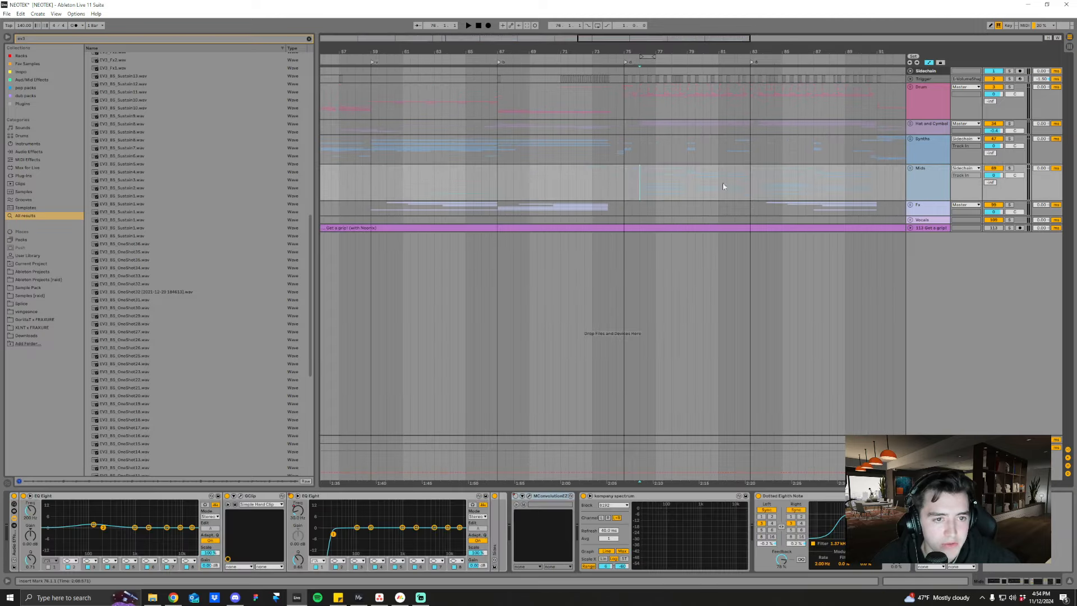
left_click(910, 169)
scroll(680, 101, "down", 1)
left_click_drag(681, 52, 666, 95)
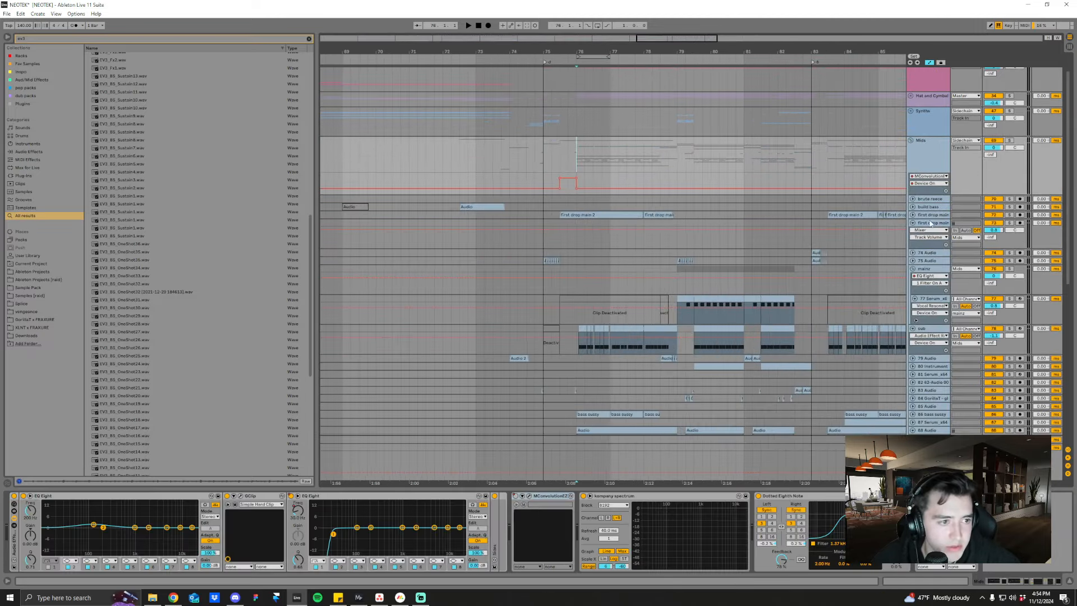
- Unfold and solo the upper "first drop main" track in the Mids group, and play it from bar 76 with its device chain shown
left_click(912, 215)
left_click(1009, 215)
key("space")
left_click_drag(617, 52, 582, 85)
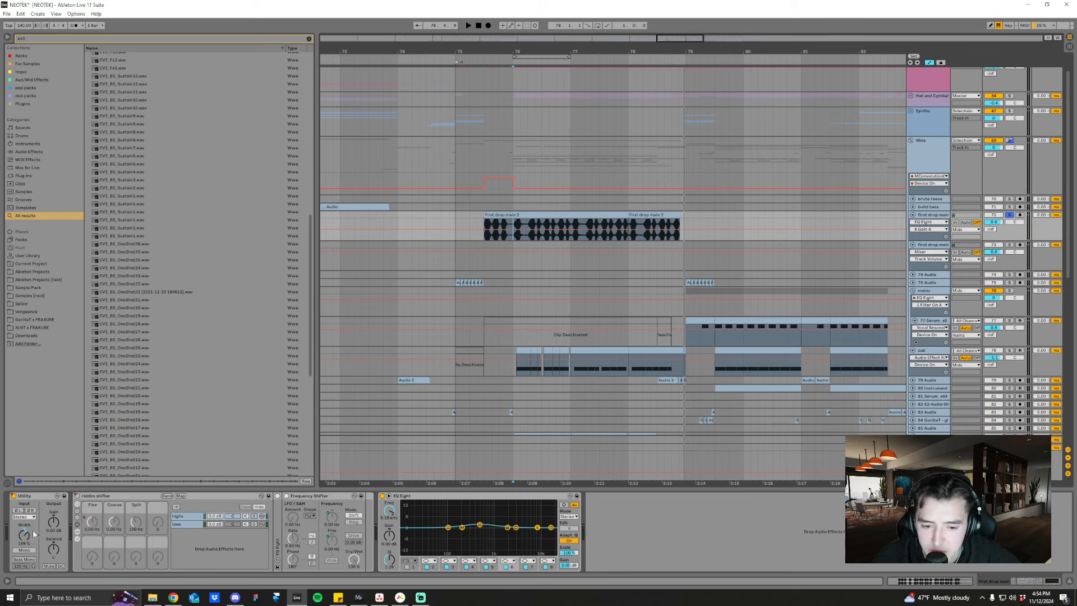
left_click(479, 524)
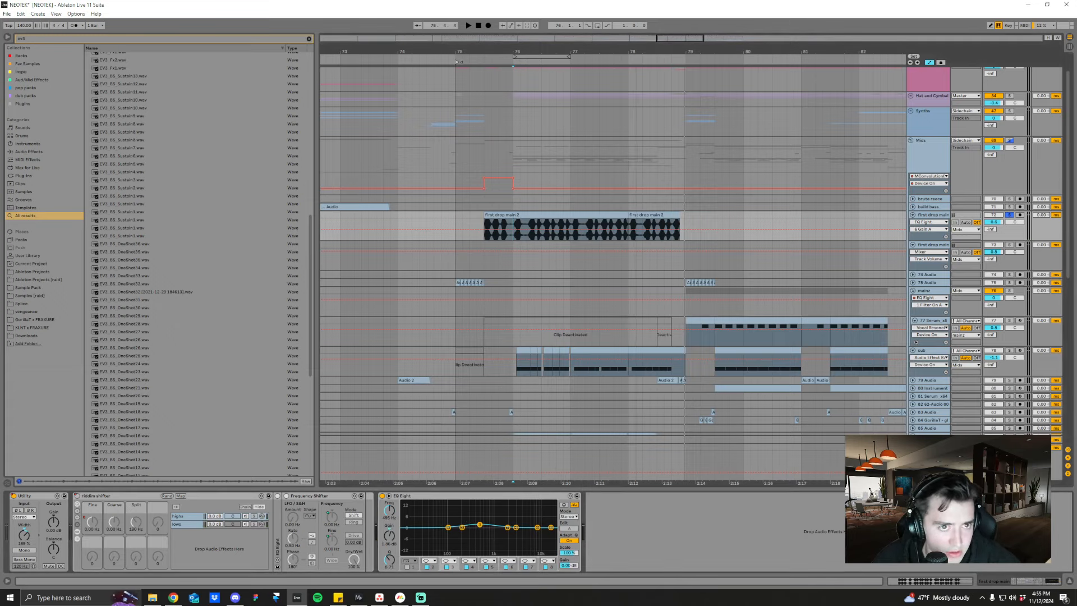
- Take the "first drop main" track out of solo and play the second drop in the full mix from bar 75 and again from bar 76
scroll(515, 222, "down", 3)
key("space")
left_click(481, 222)
key("space")
key("space")
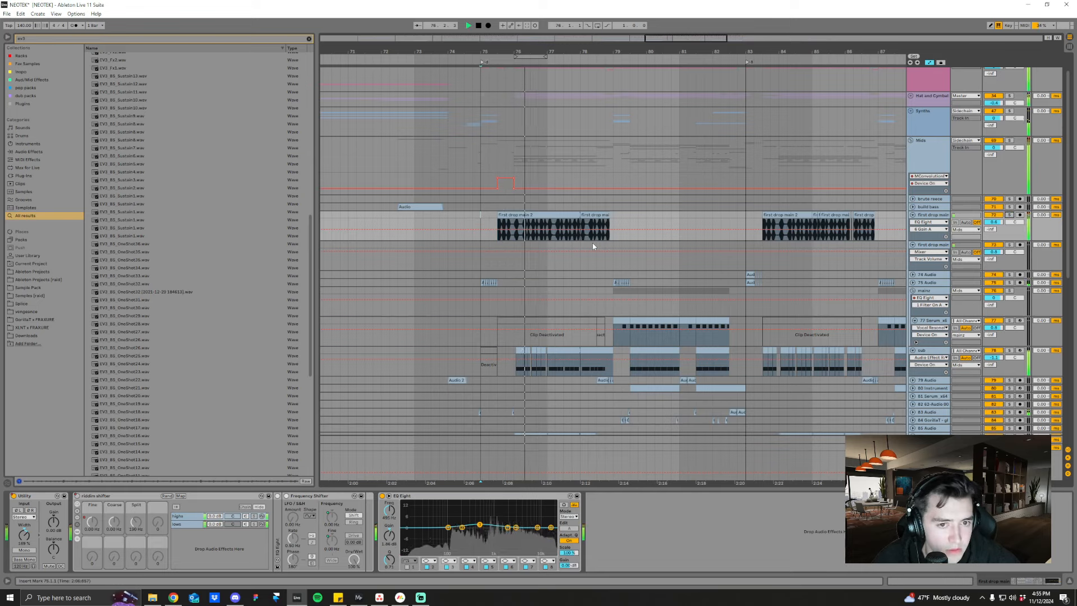
left_click(514, 226)
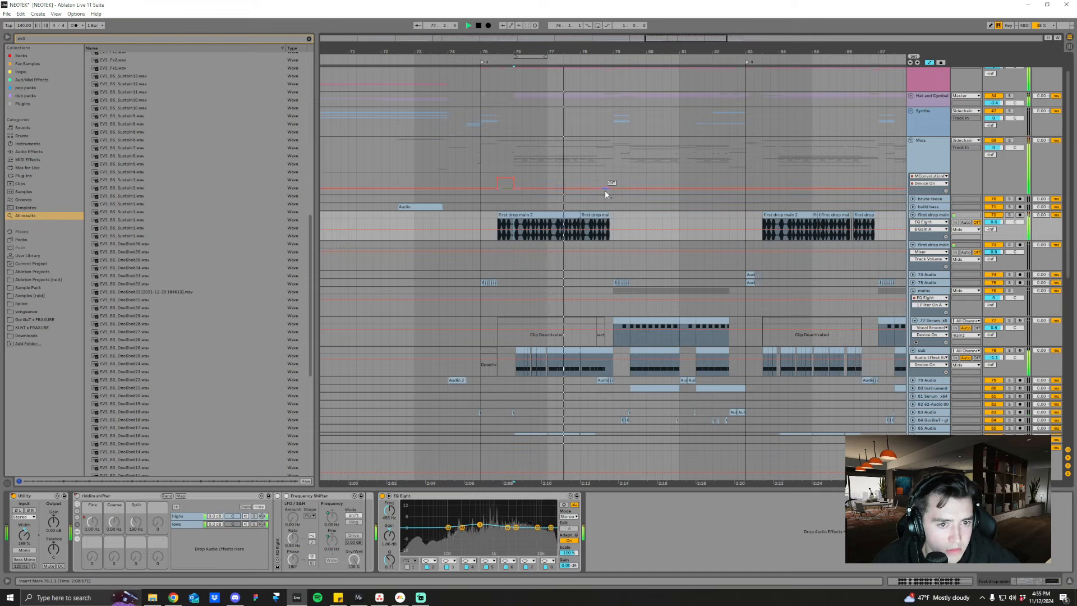
left_click_drag(618, 50, 608, 52)
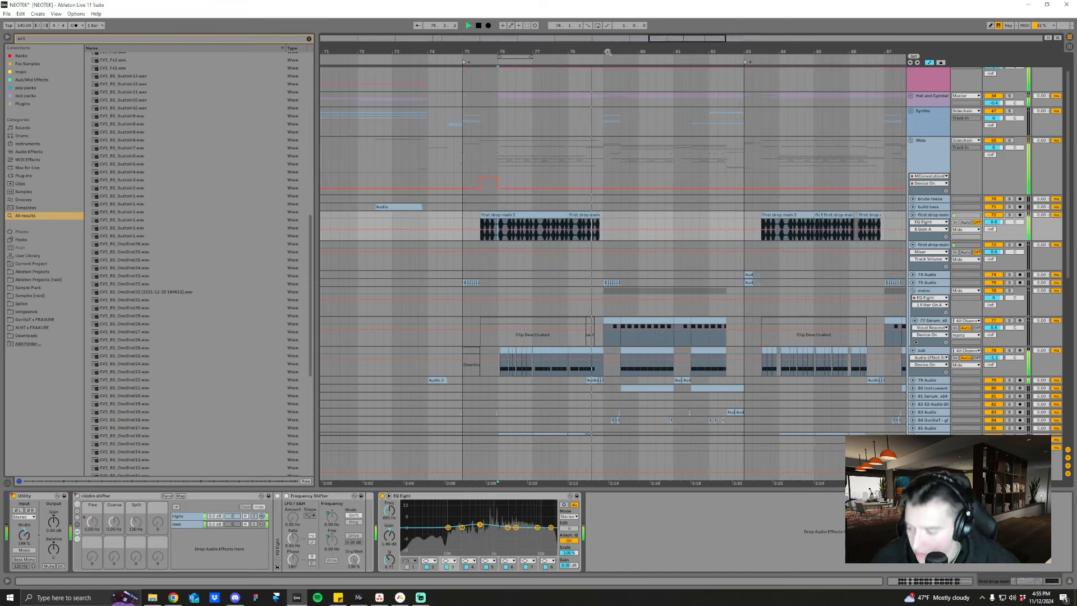
key("space")
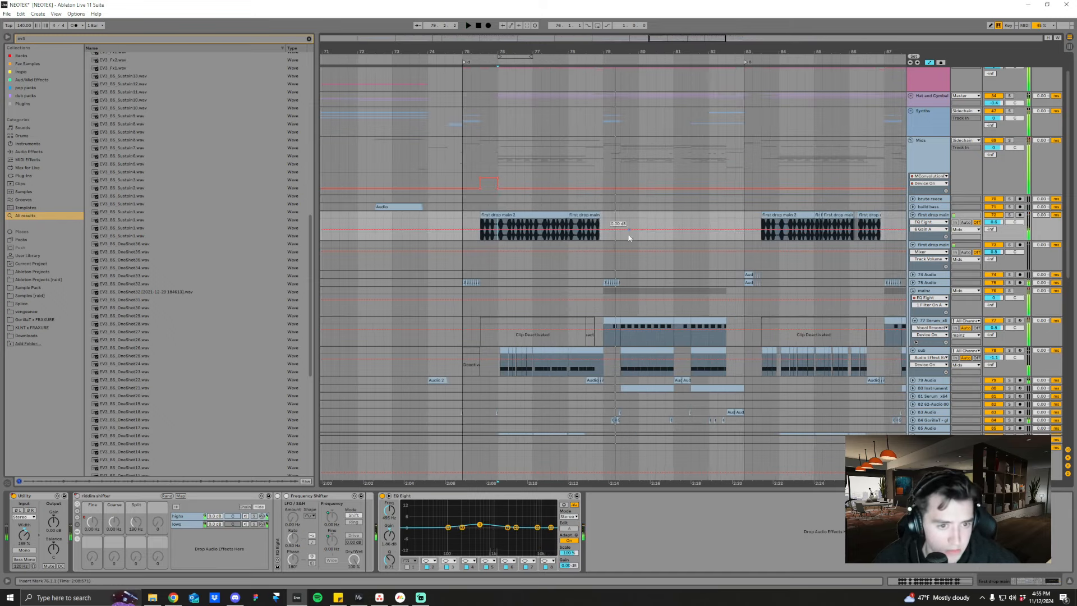
- Expand track 75 Audio, solo it and play it back from bar 75
left_click(602, 283)
left_click(913, 283)
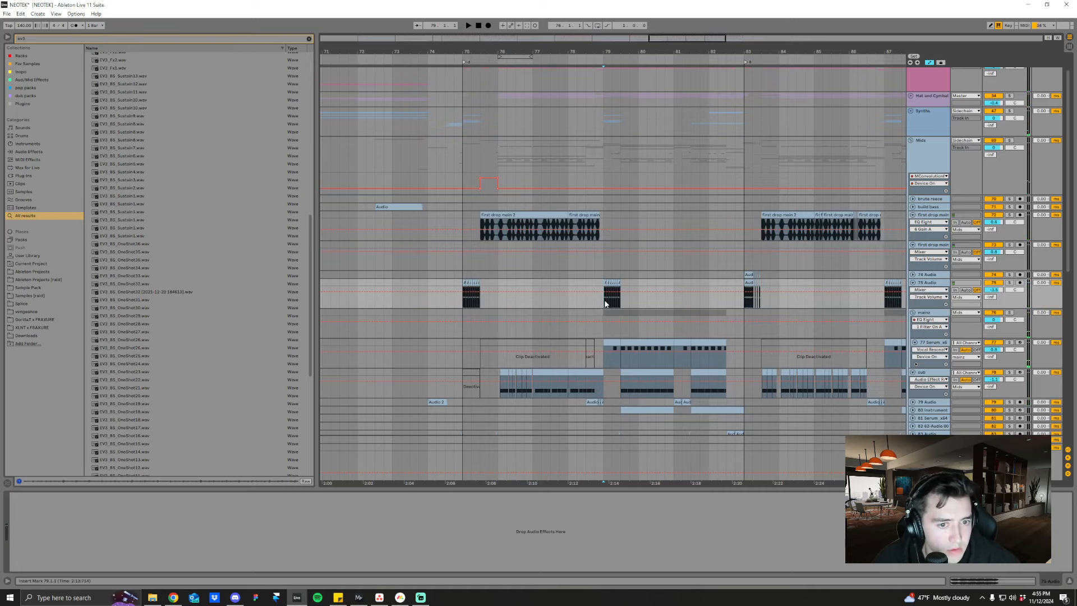
left_click(461, 302)
left_click(1009, 283)
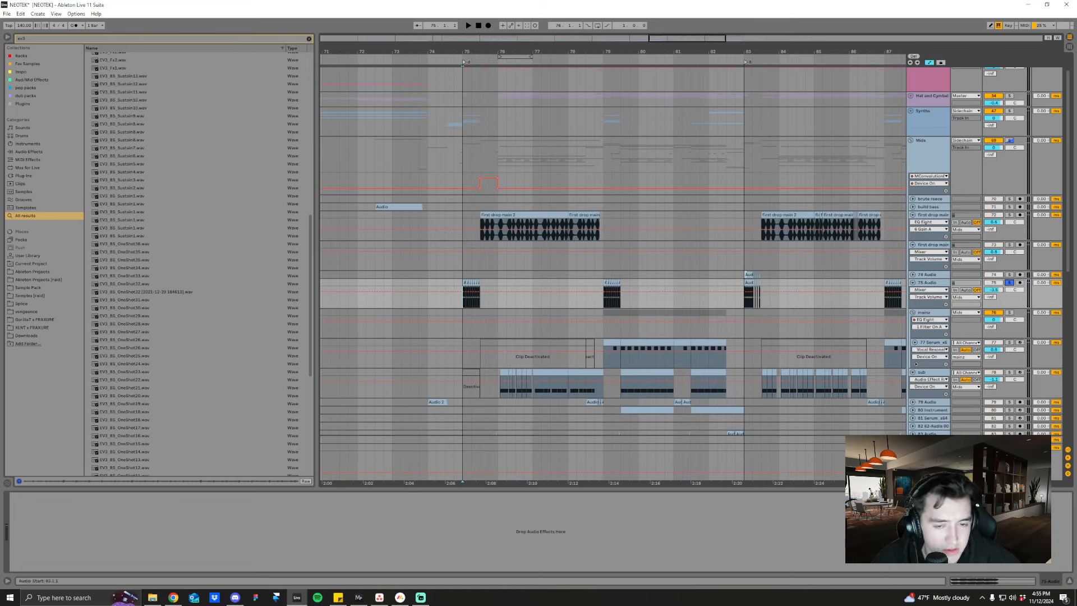
key("space")
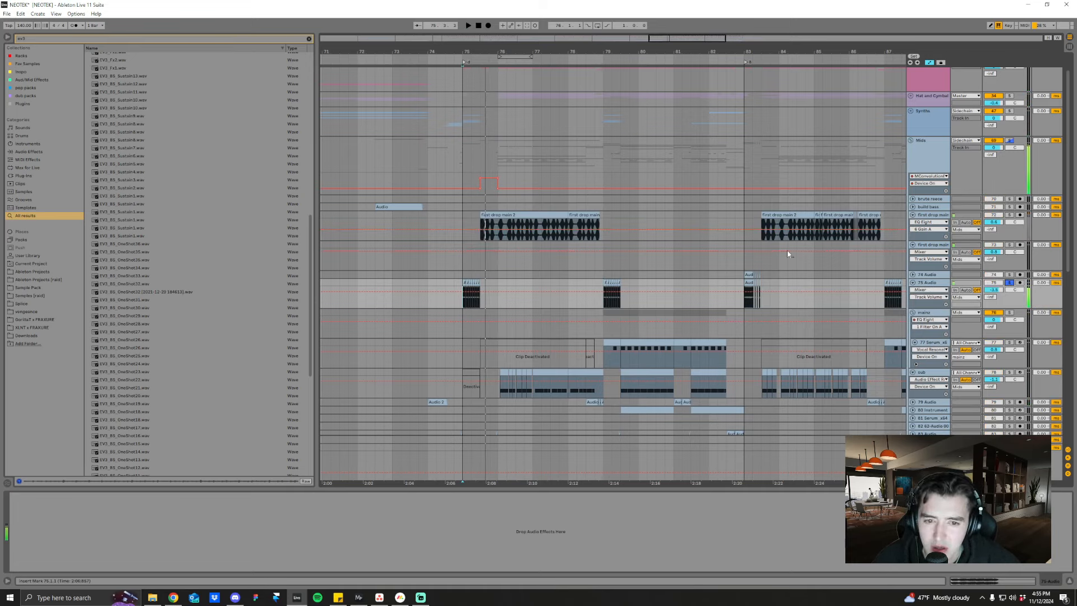
- Switch the solo from the Mids group to the Synths group, expand the Synths group and play it back
scroll(1061, 228, "up", 2)
left_click(1010, 139)
left_click(909, 138)
key("space")
scroll(530, 285, "down", 2)
key("space")
- Expand track 53 Quanta in the Synths group, solo it and play its clip from bar 75
left_click(913, 267)
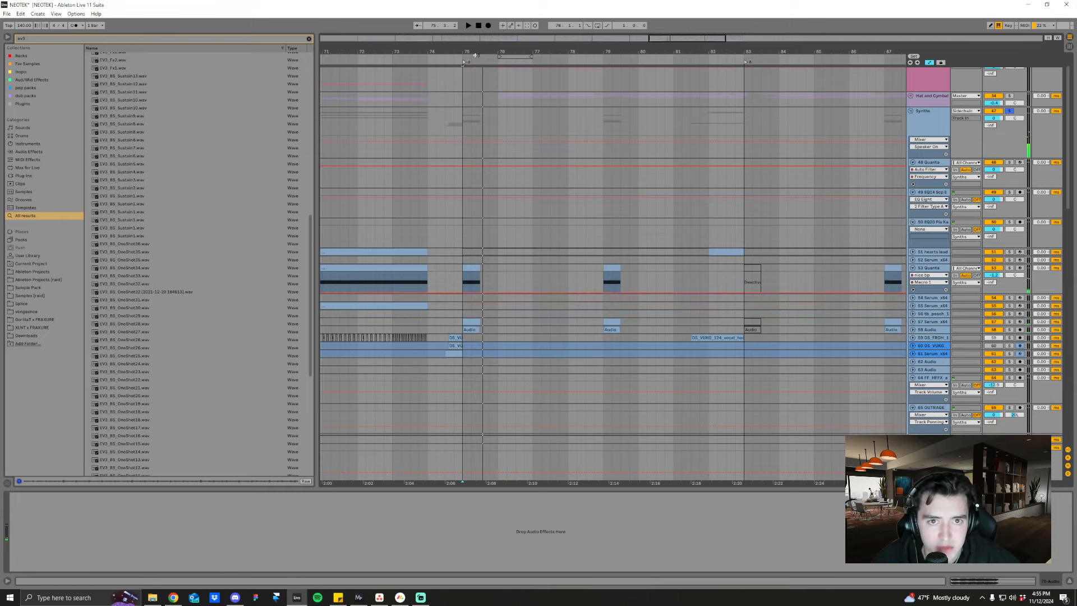
left_click_drag(475, 55, 476, 90)
left_click(455, 282)
left_click(1010, 267)
key("space")
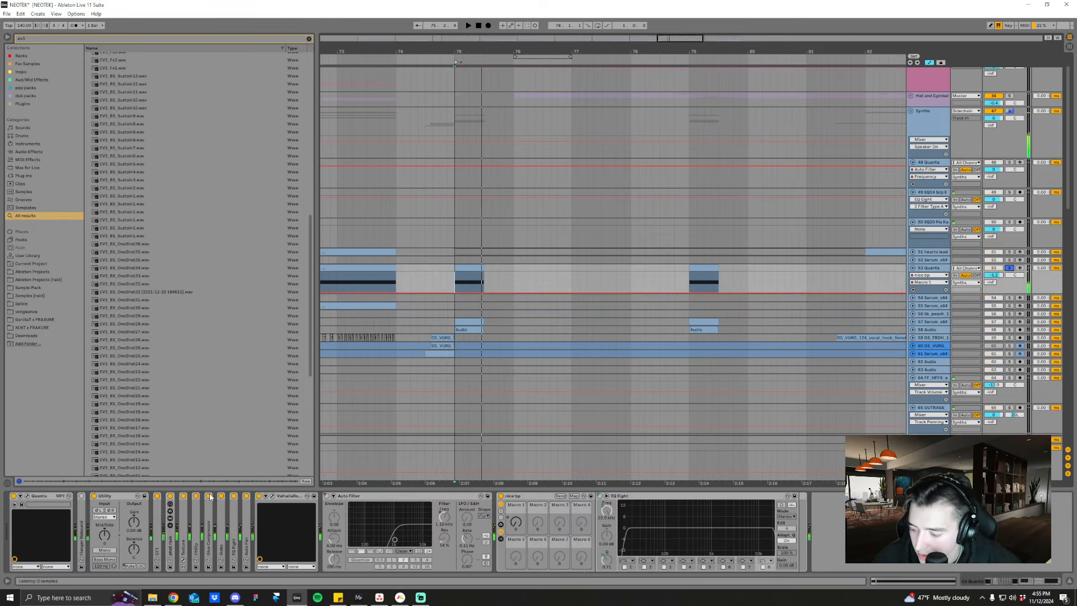
- Open the Quanta instrument on track 53 to examine its loaded sample and grain settings, and close it
left_click(28, 496)
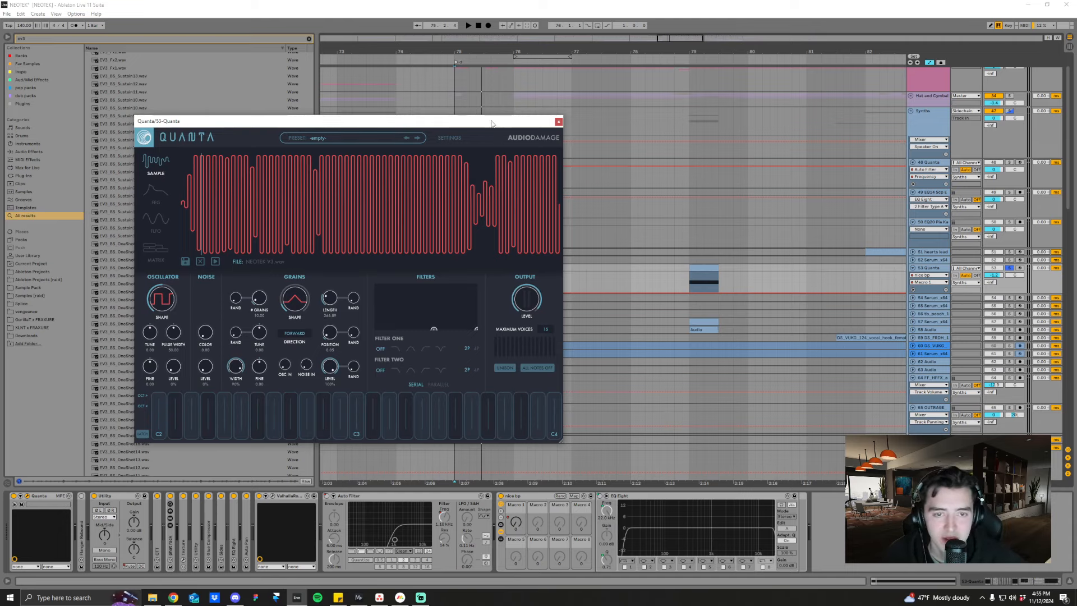
left_click_drag(493, 126, 489, 119)
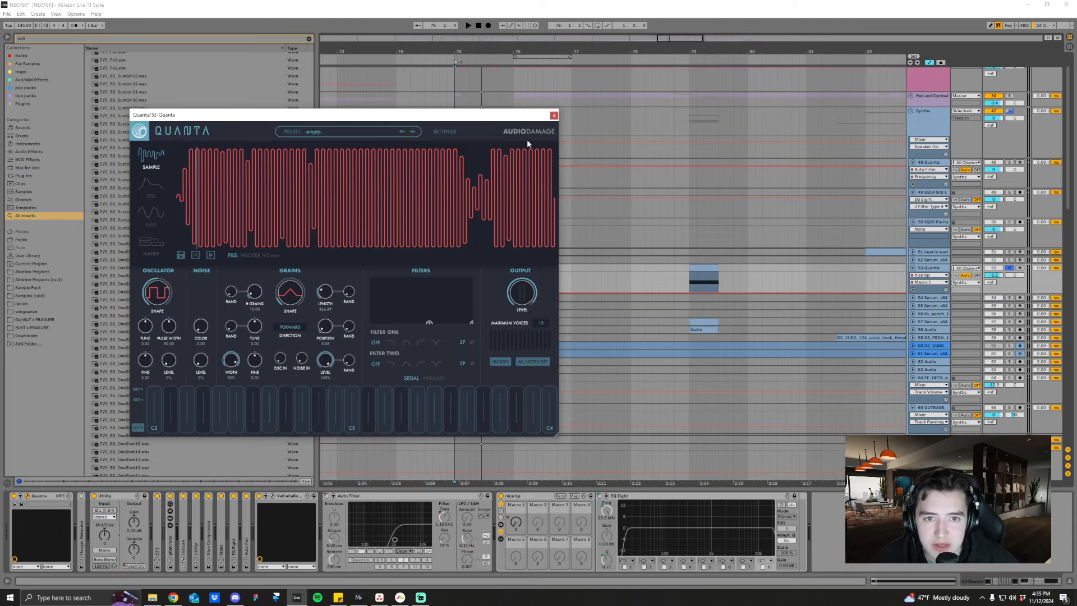
left_click(554, 115)
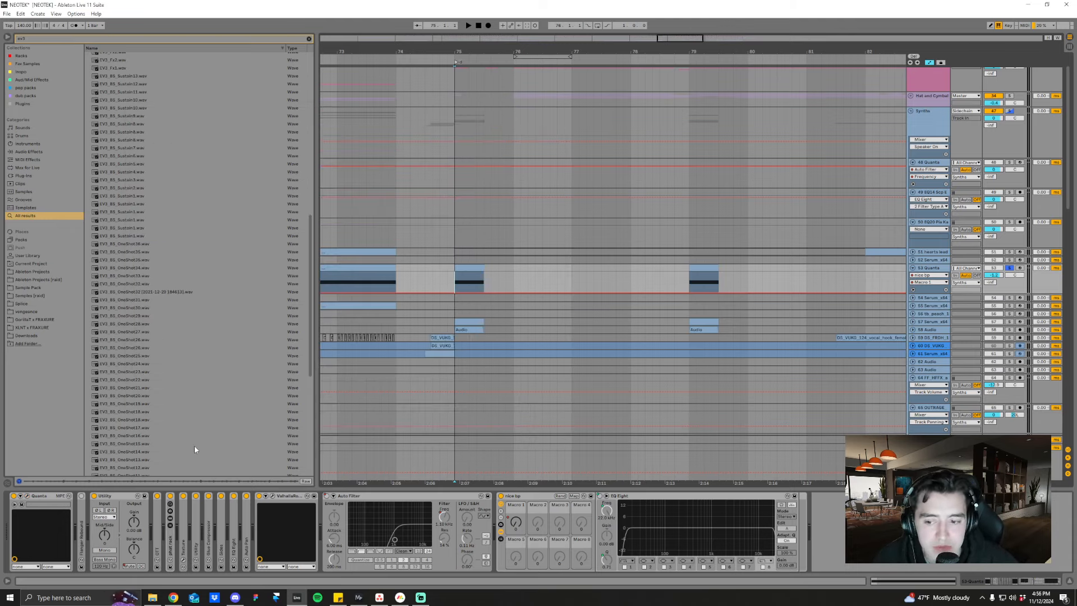
left_click(26, 496)
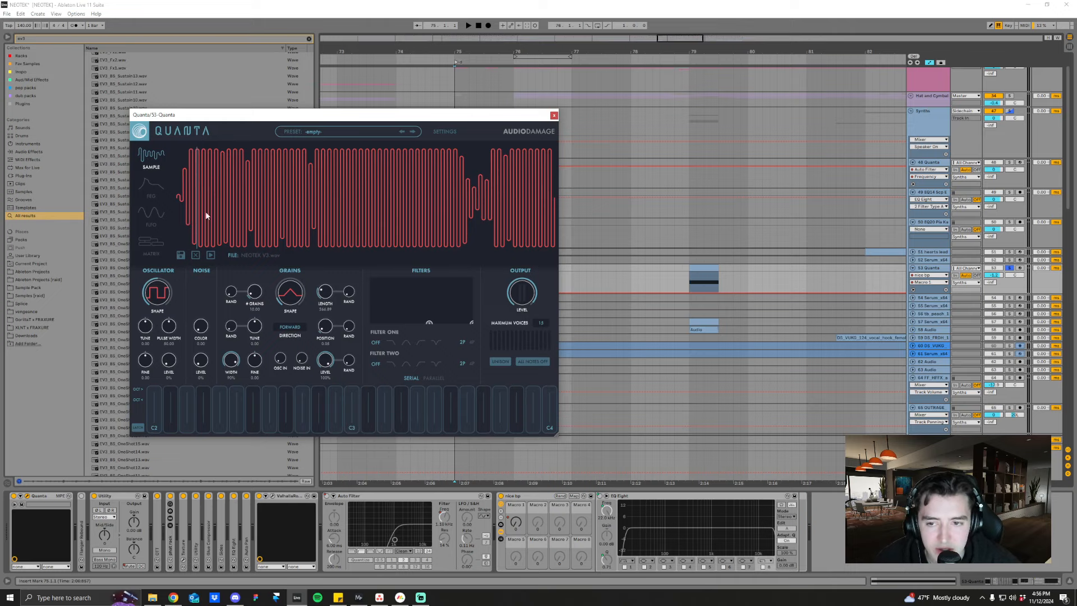
left_click(554, 115)
- Solo track 57 Serum, play its clip from bar 75 and show its device chain
key("space")
left_click(1009, 321)
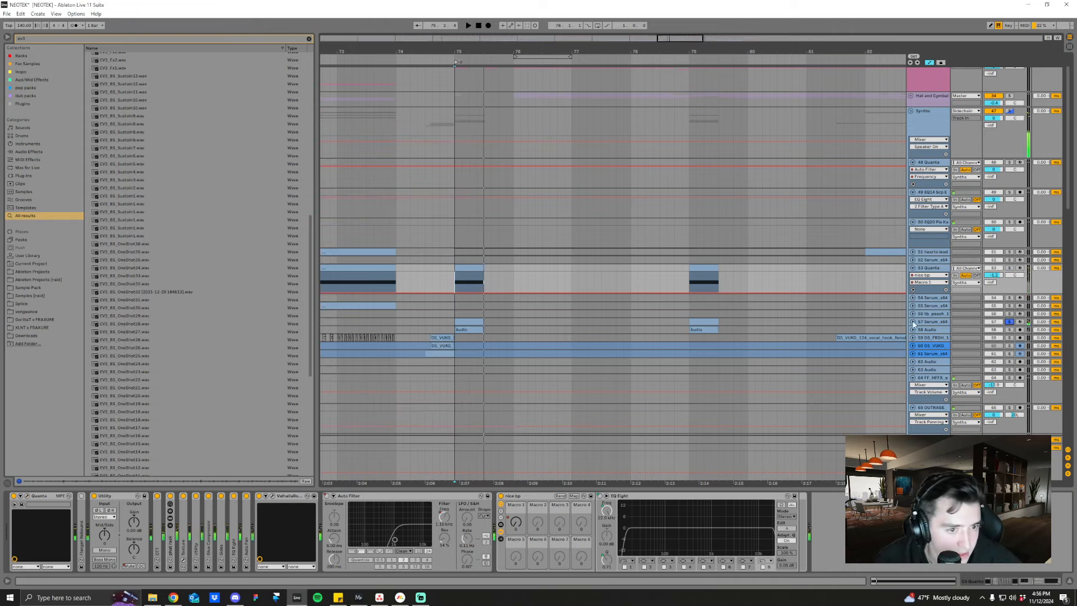
left_click(927, 322)
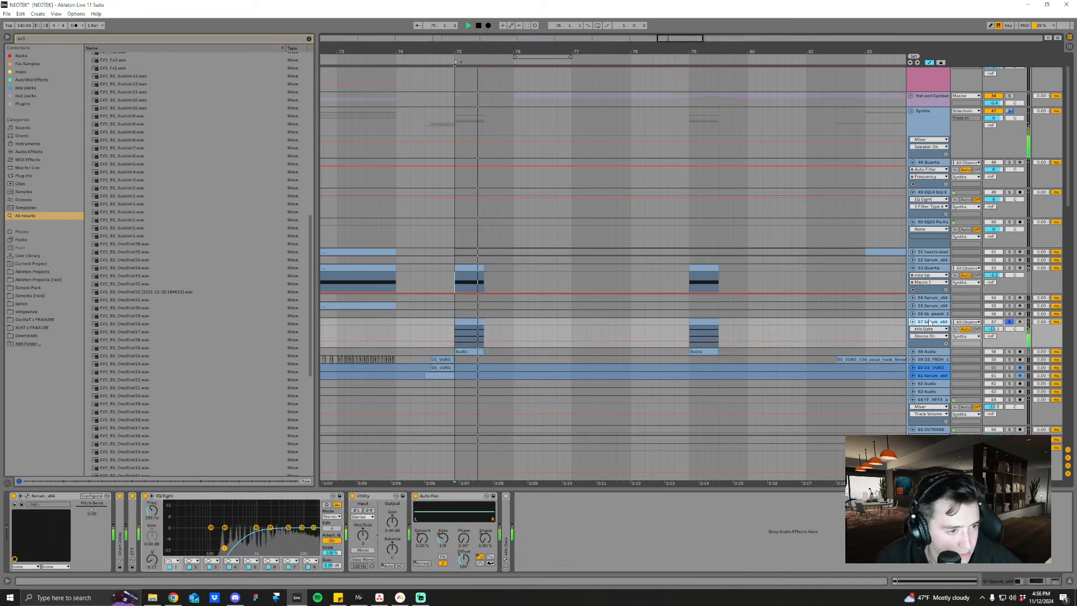
key("space")
- Expand track 58 Audio, solo it and play its clip from bar 75
left_click(913, 352)
left_click(926, 357)
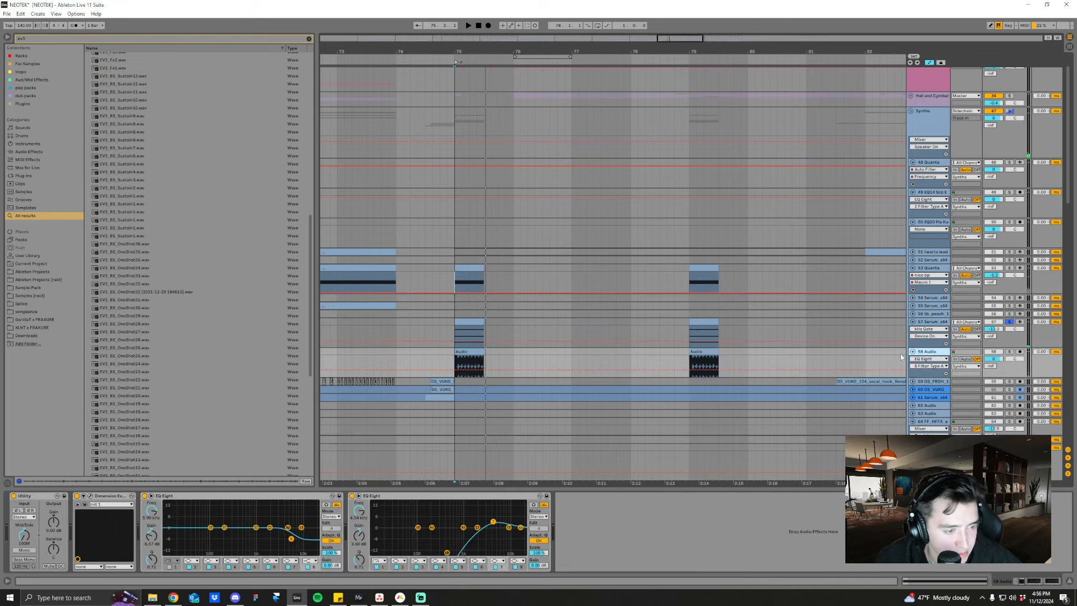
left_click(459, 334)
left_click(456, 366)
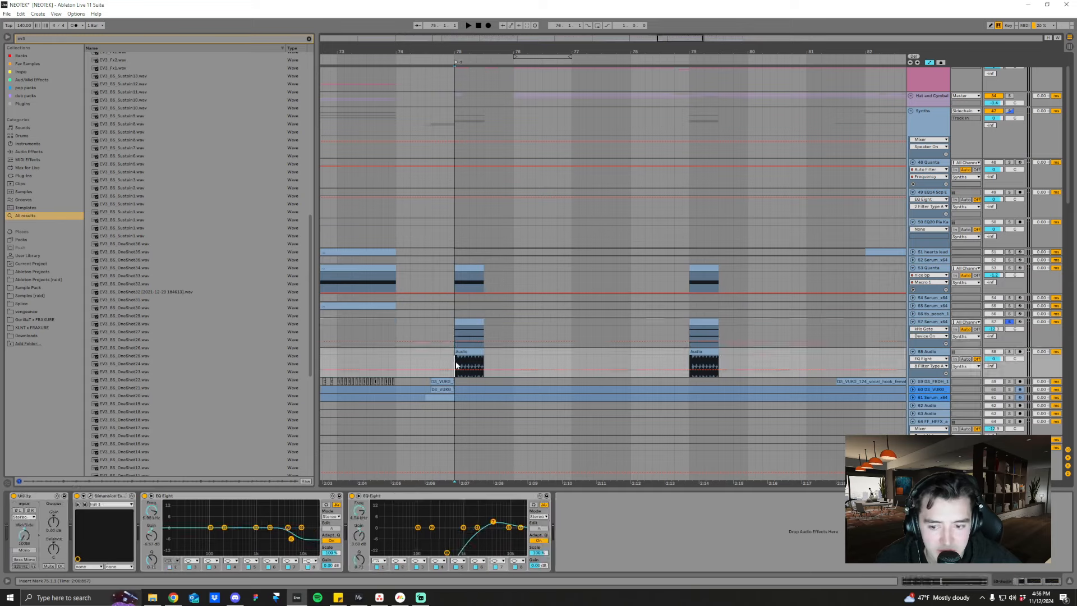
left_click(1009, 352)
key("space")
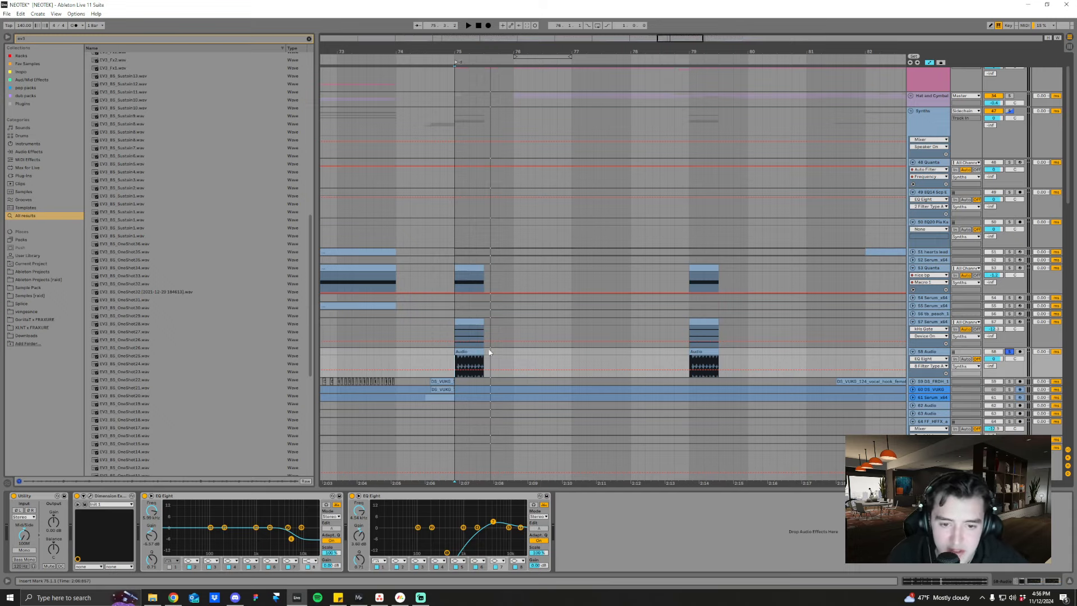
- Unsolo track 58 Audio and fold the 58 Audio, 57 Serum and 53 Quanta tracks
left_click_drag(522, 51, 542, 27)
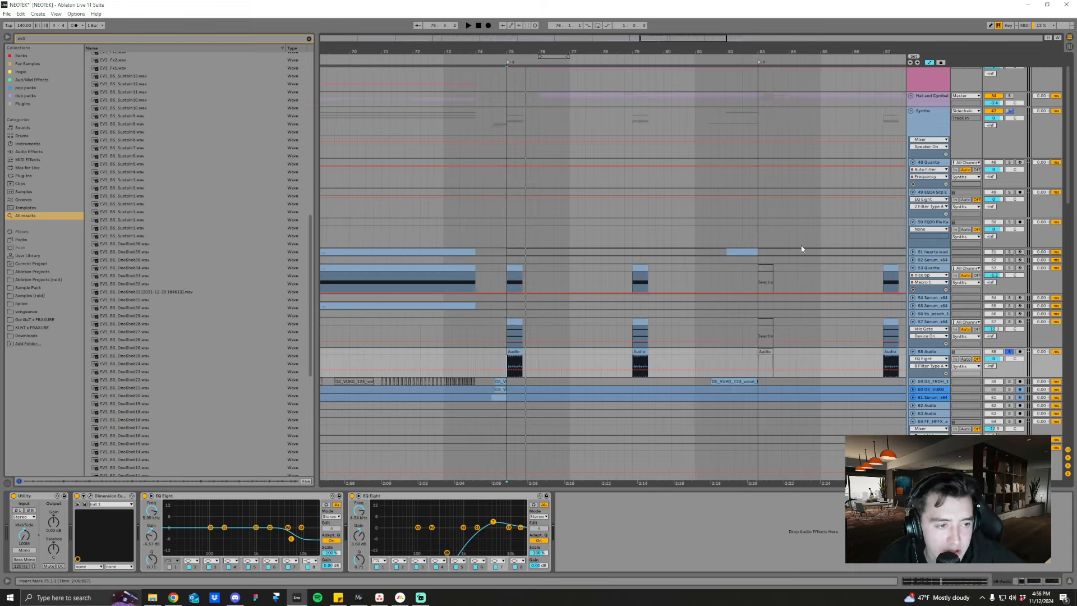
left_click(1010, 351)
left_click(912, 322)
left_click(913, 330)
left_click(913, 268)
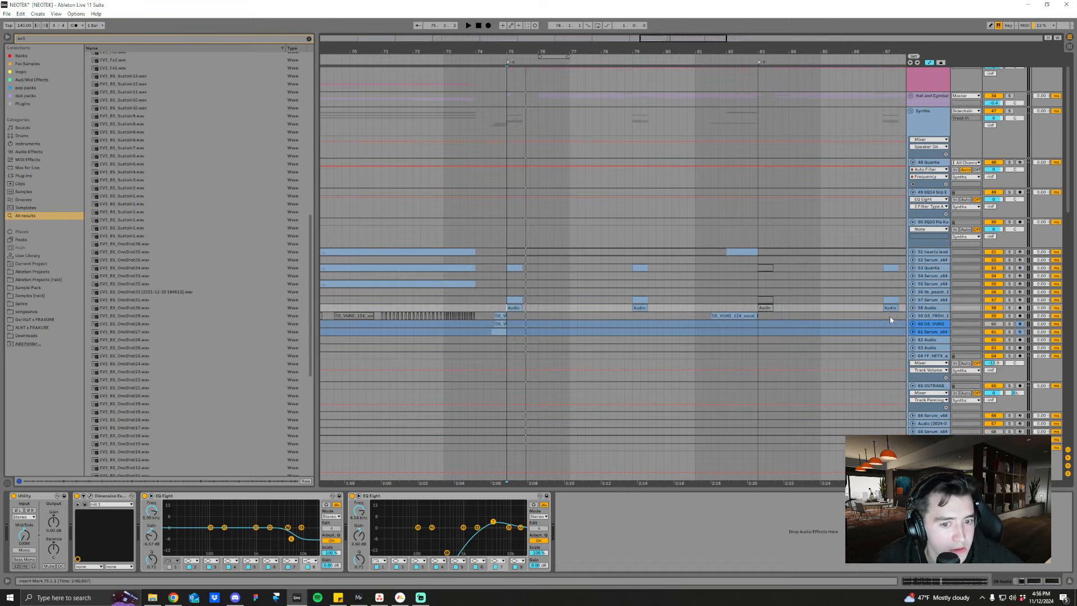
- Solo track 59 and play its short vocal clip just before bar 75
left_click(494, 315)
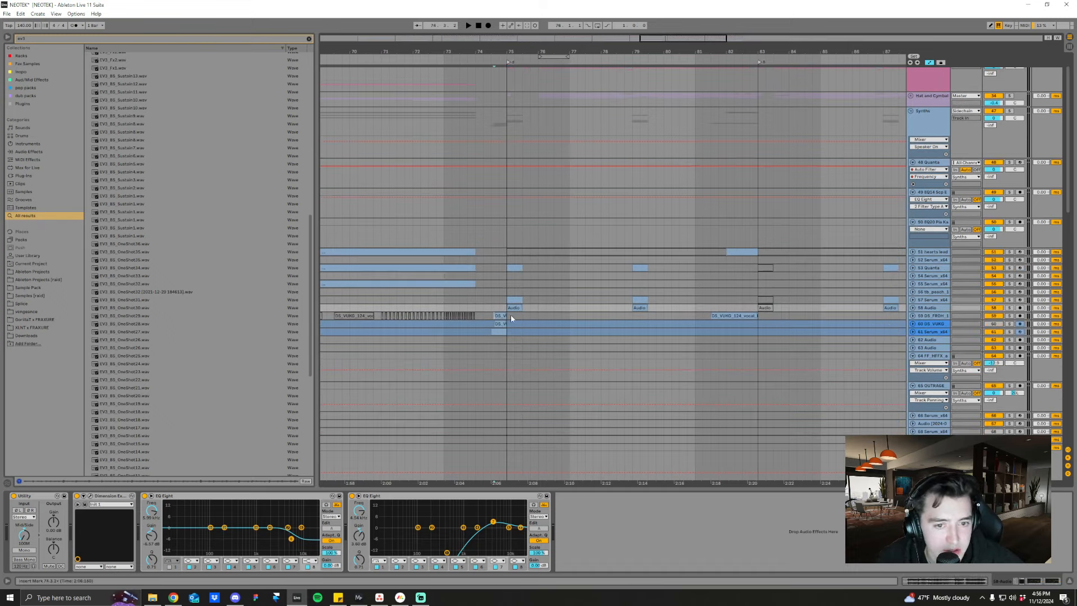
left_click(1009, 316)
key("space")
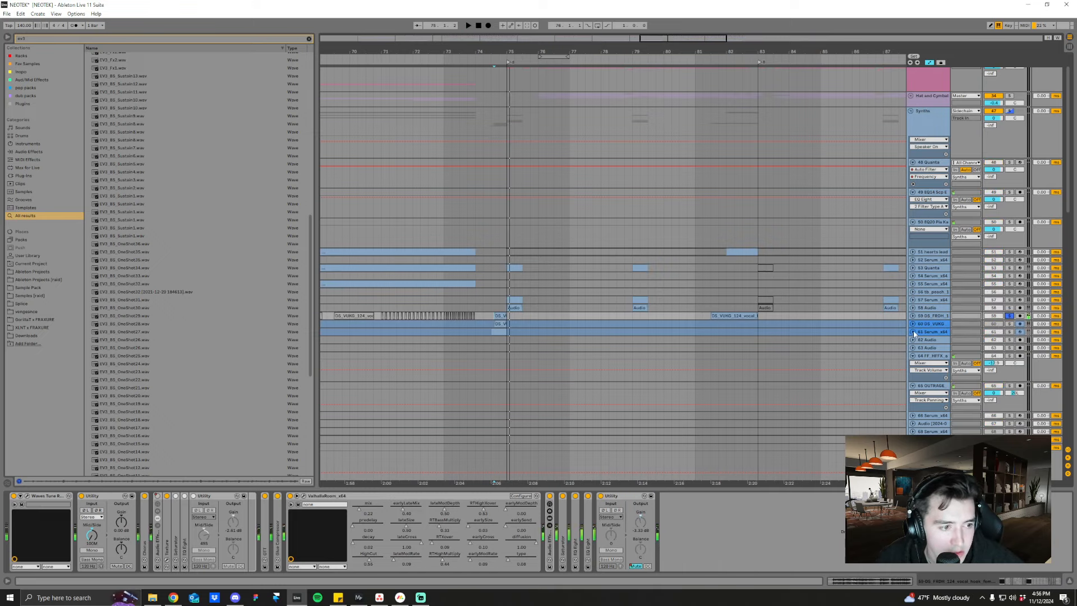
- Expand and solo track 61 Serum, and unfreeze it
left_click(913, 332)
left_click(1008, 332)
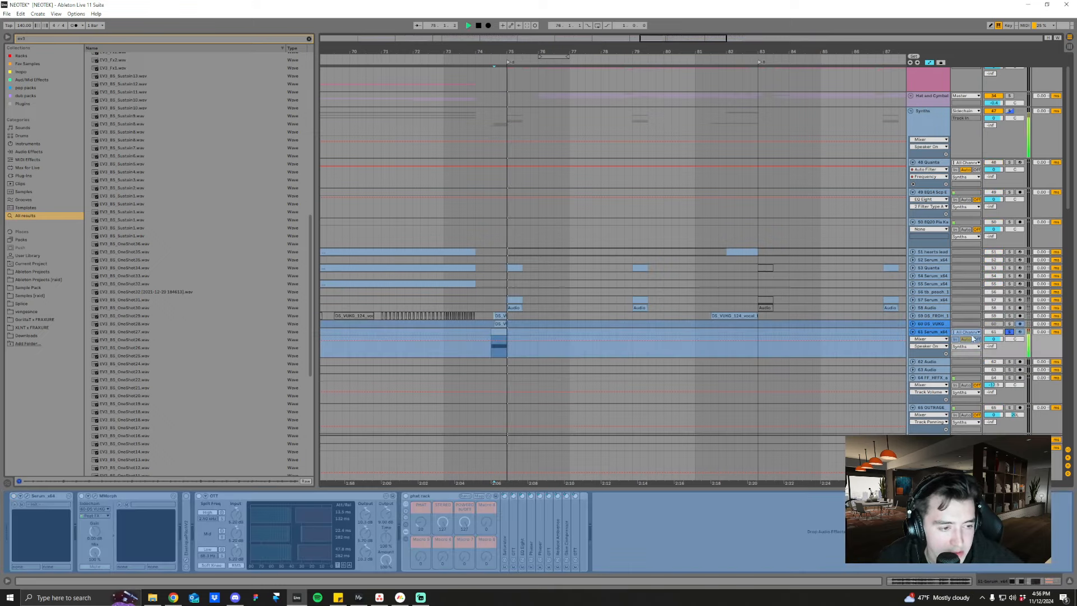
right_click(936, 335)
left_click(952, 383)
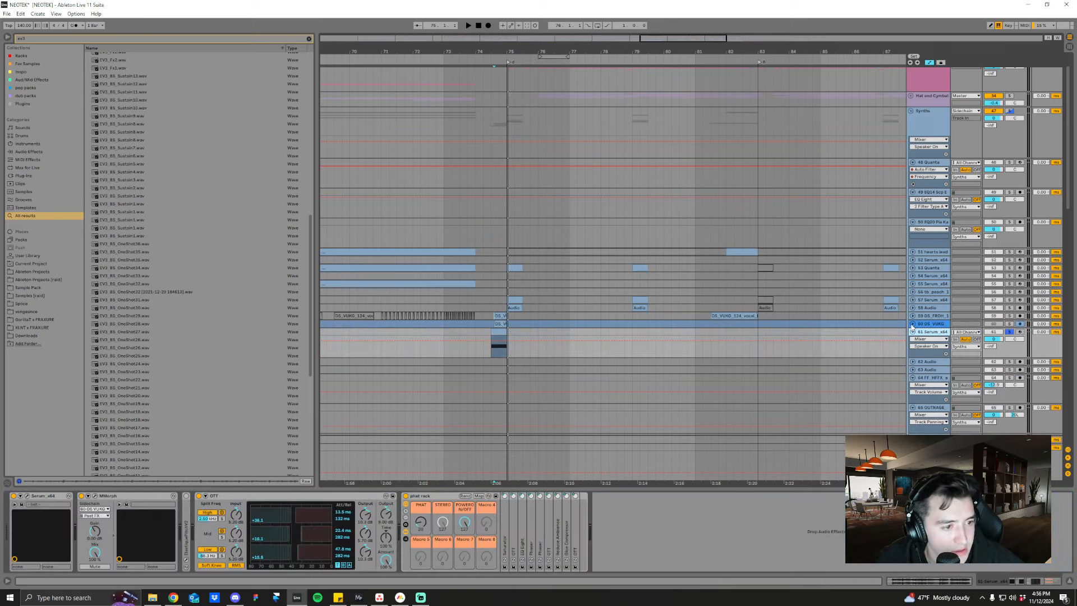
- Expand vocal track 60, unfreeze it and solo it
left_click(912, 324)
left_click(927, 324)
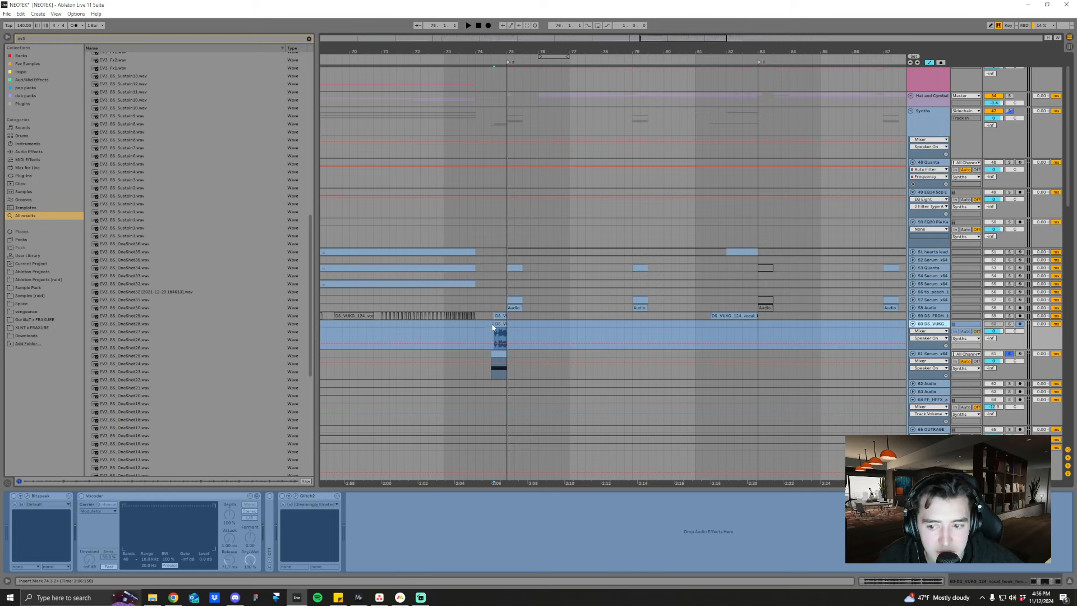
right_click(932, 328)
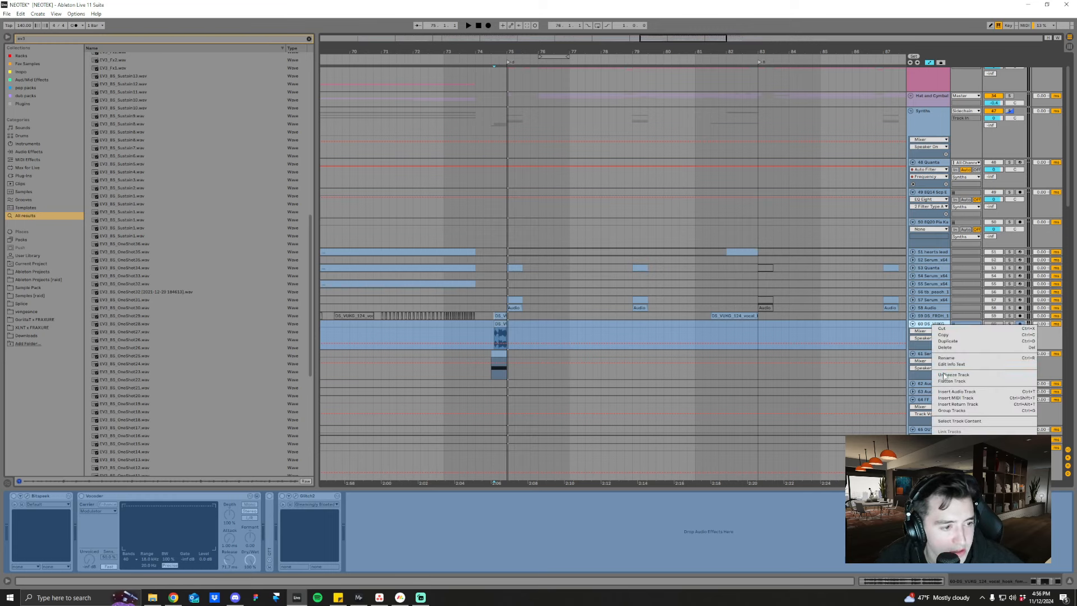
left_click(945, 374)
left_click(1008, 323)
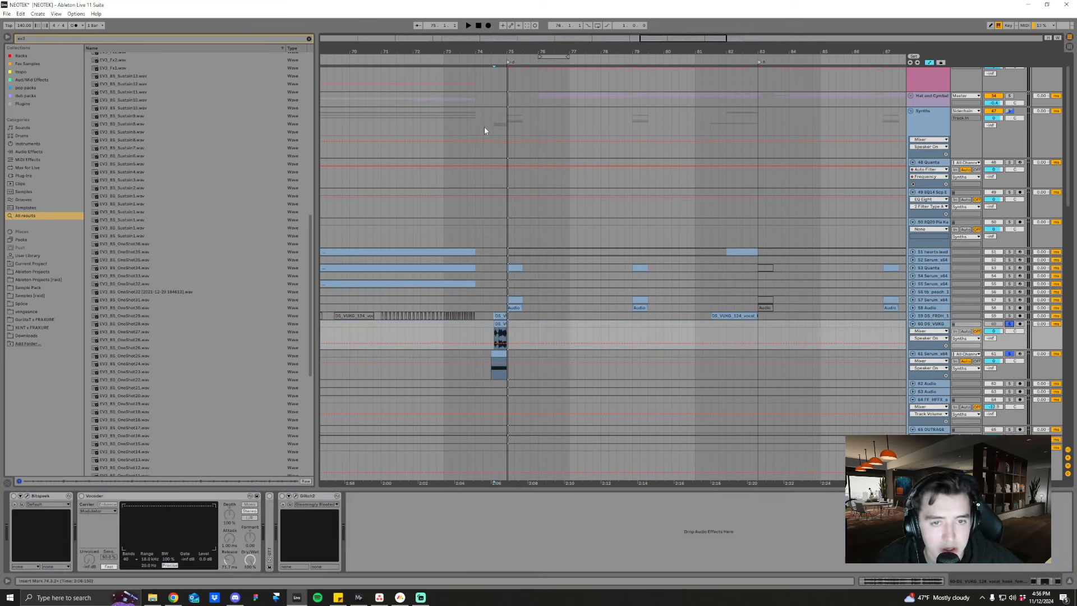
- Play the vocal clip on track 60 in solo from just before bar 75 and select its Glitch2 effect
scroll(498, 300, "up", 3)
left_click(490, 324)
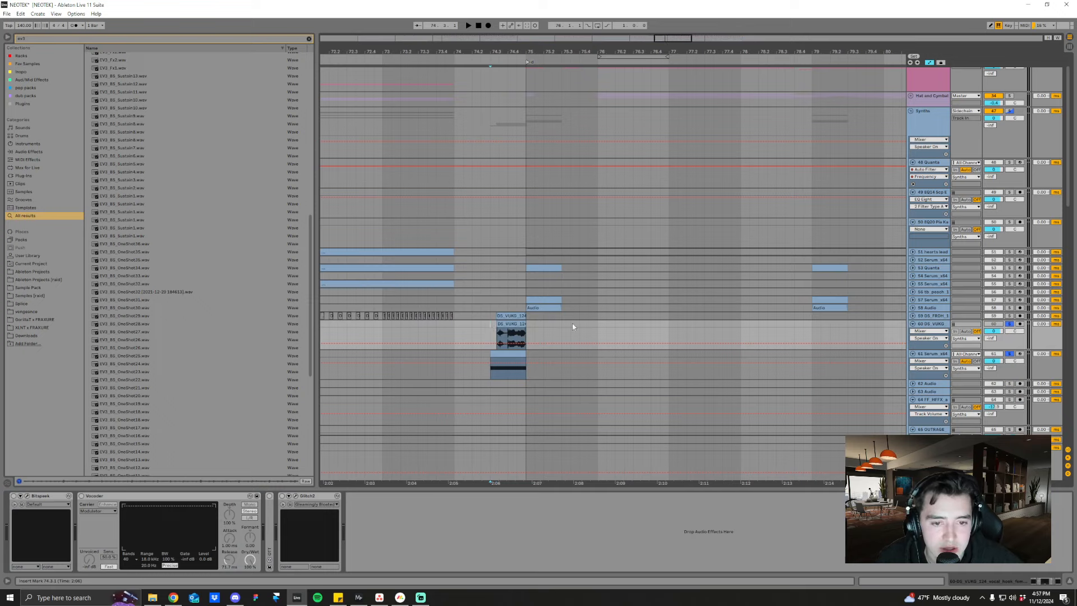
key("space")
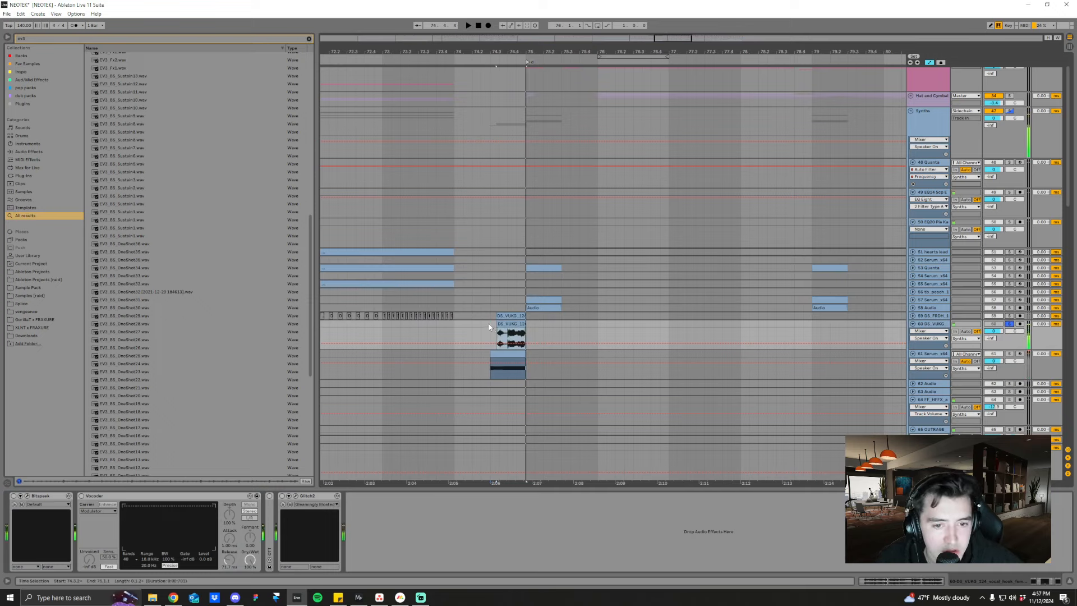
key("space")
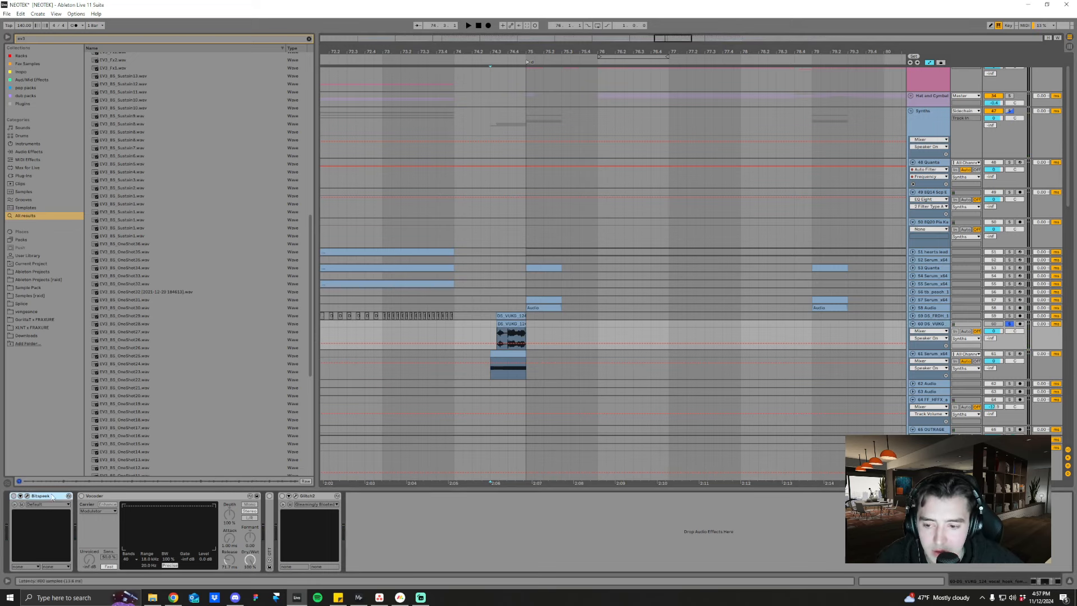
left_click(315, 496)
key("space")
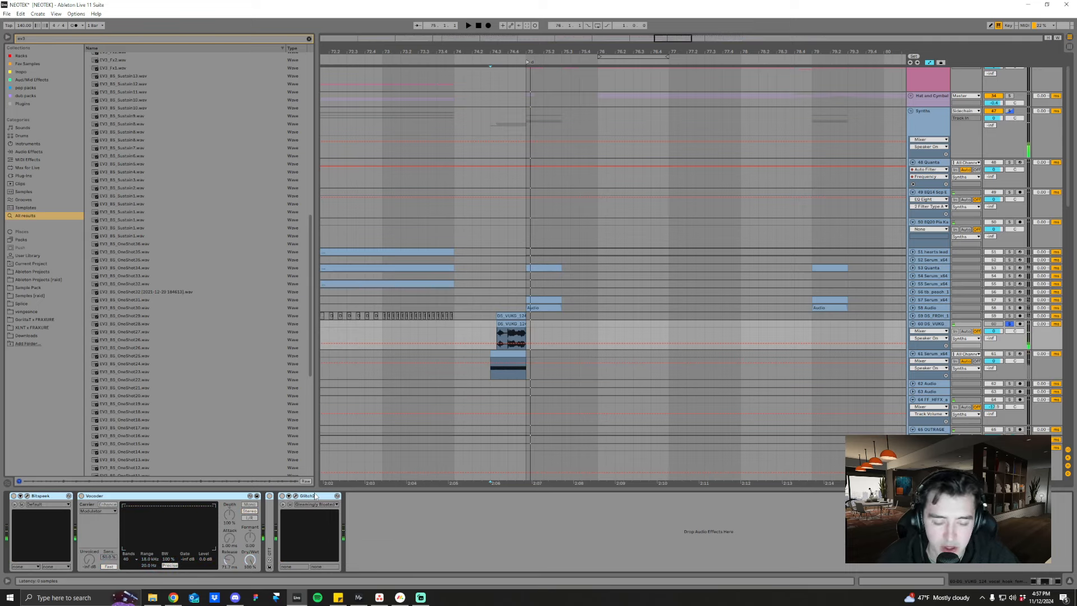
- Select track 61 Serum to show its device chain and play its clip in solo
left_click(920, 355)
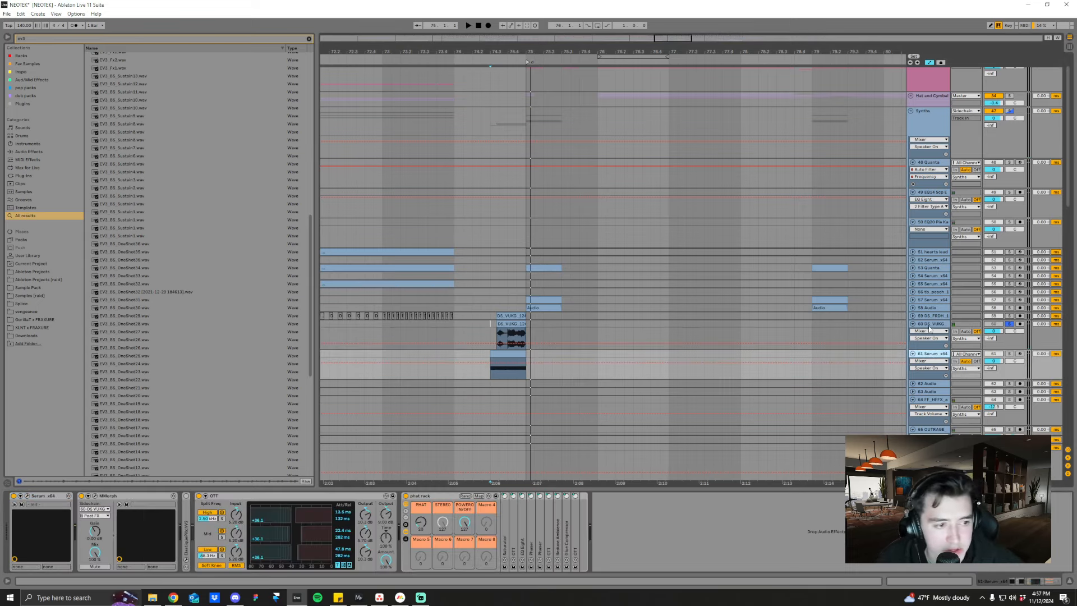
left_click(528, 339)
key("space")
key("space")
- Examine the oscillator and LFO settings in track 61's Serum instrument and close it
left_click(912, 365)
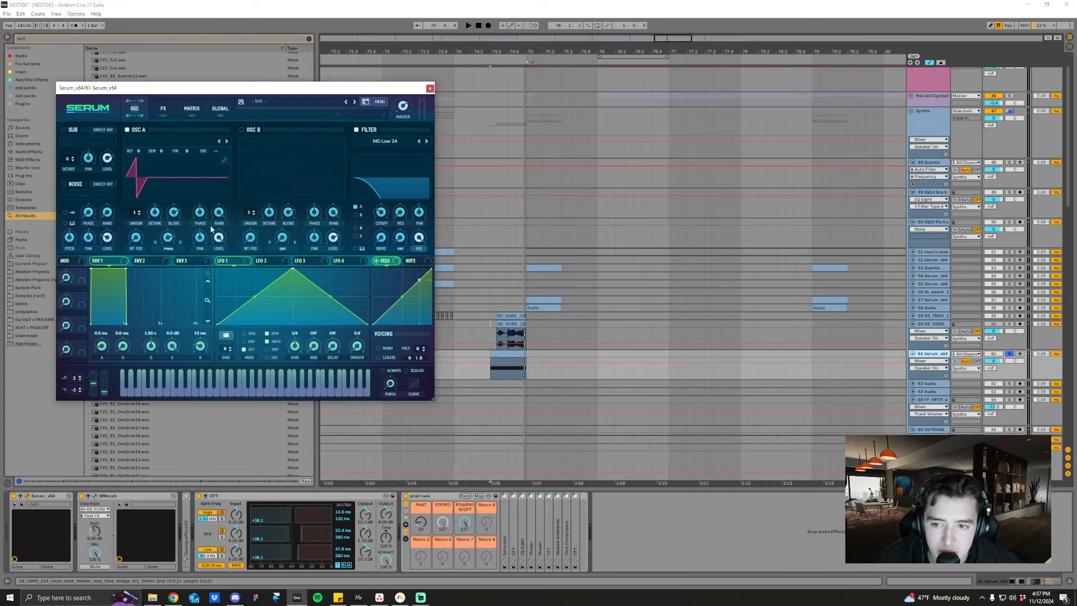
left_click_drag(383, 91, 431, 110)
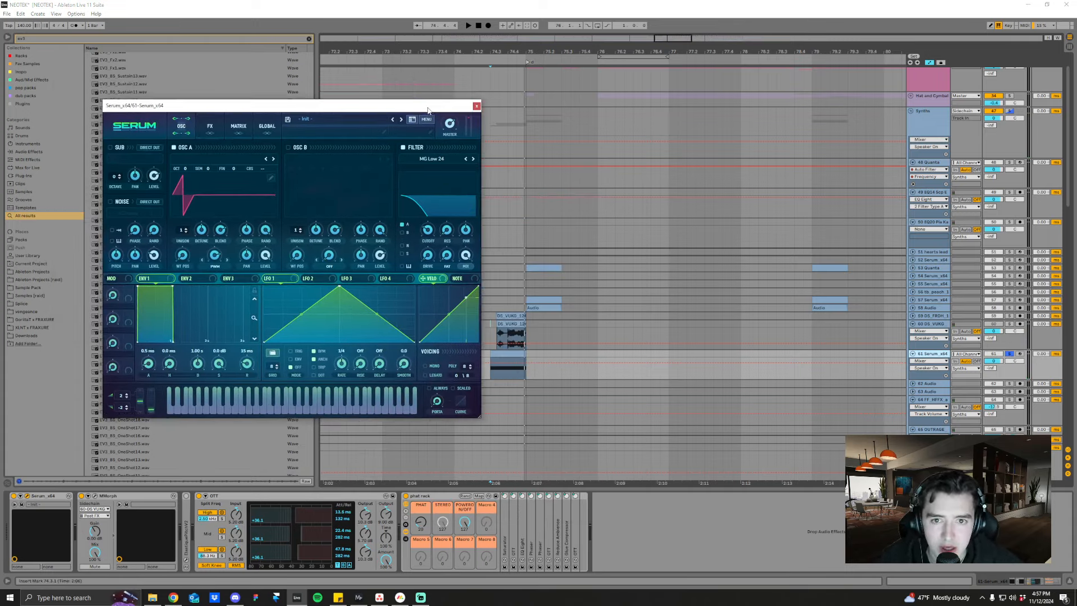
left_click(476, 106)
- View the MIDI note in track 61's clip, return to the device chain and play the clip back
double_click(512, 356)
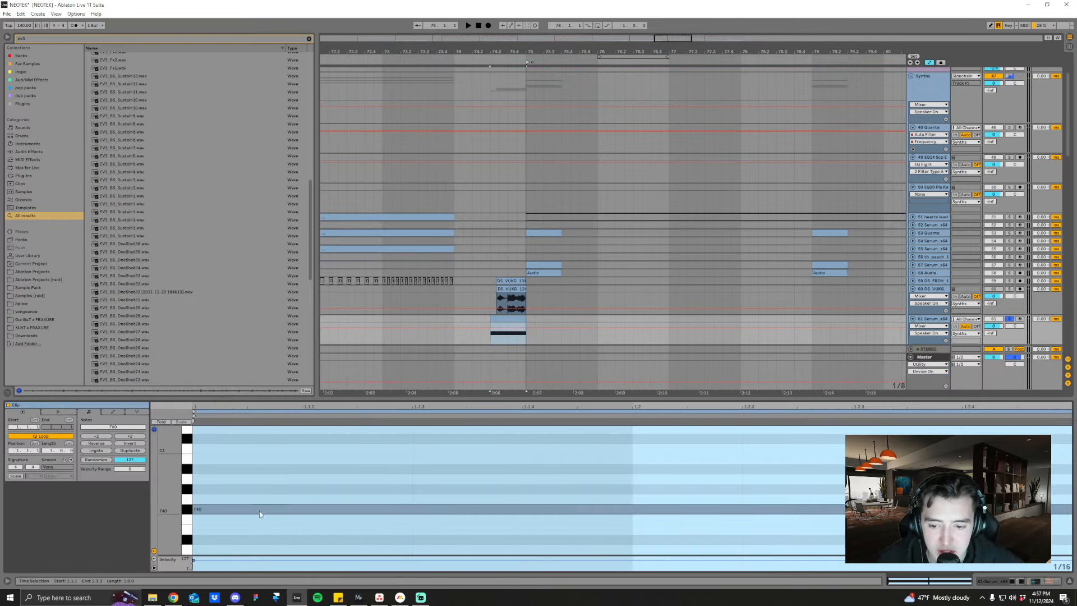
key("shift+Tab")
left_click(507, 335)
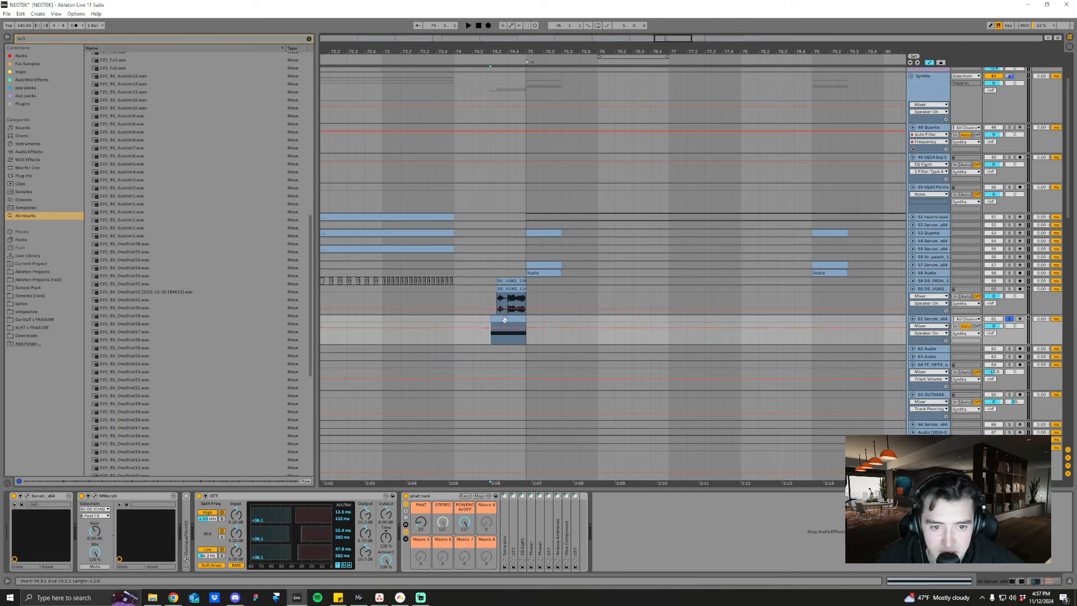
key("space")
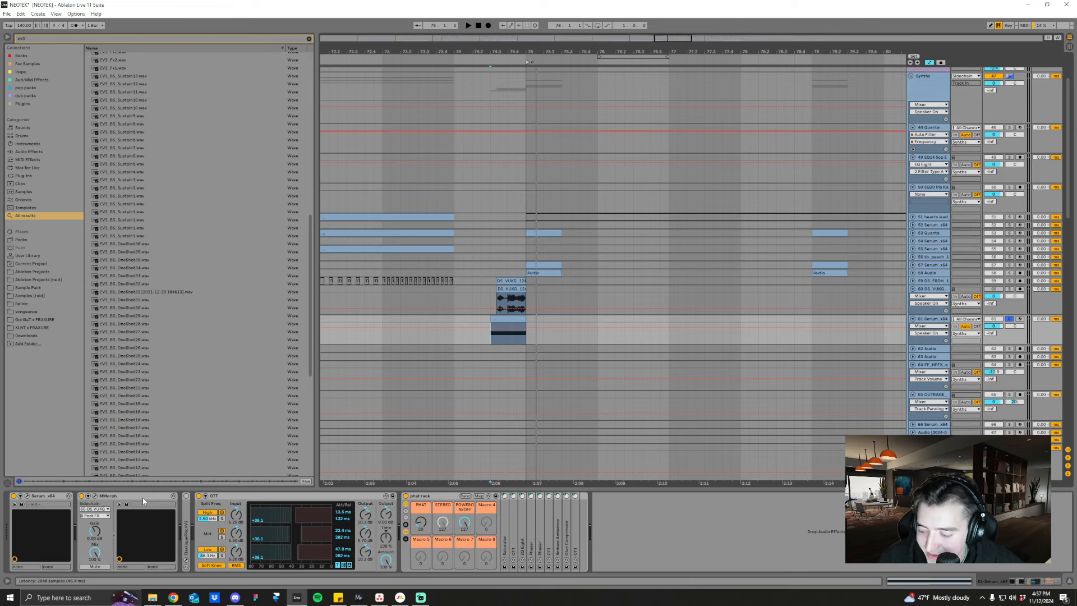
- Select the clip on track 61 and open the track's MMorph effect to examine its settings
left_click(505, 318)
key("shift+Tab")
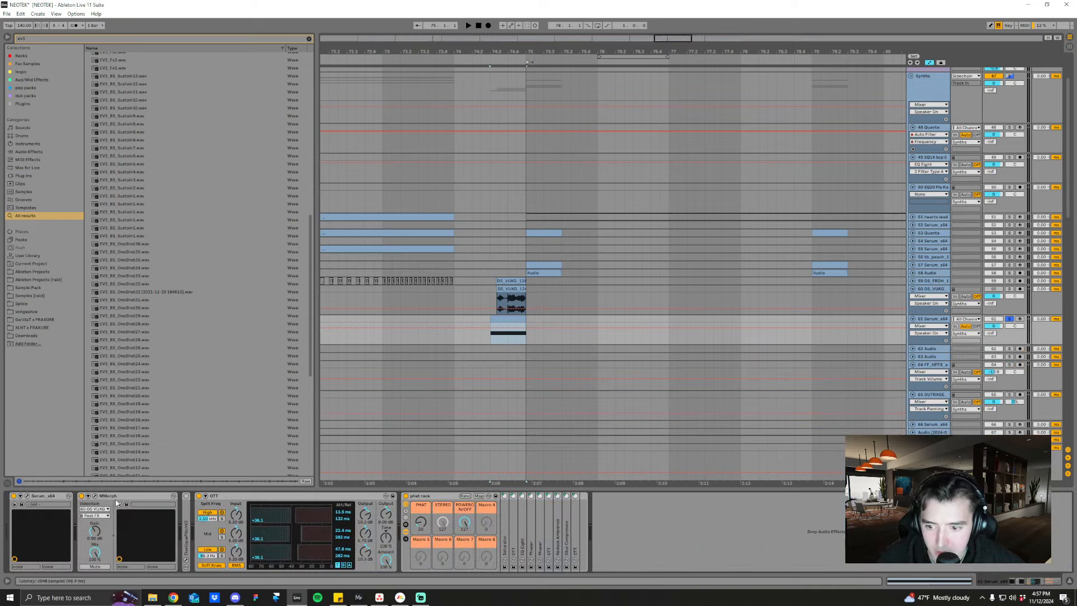
left_click(95, 497)
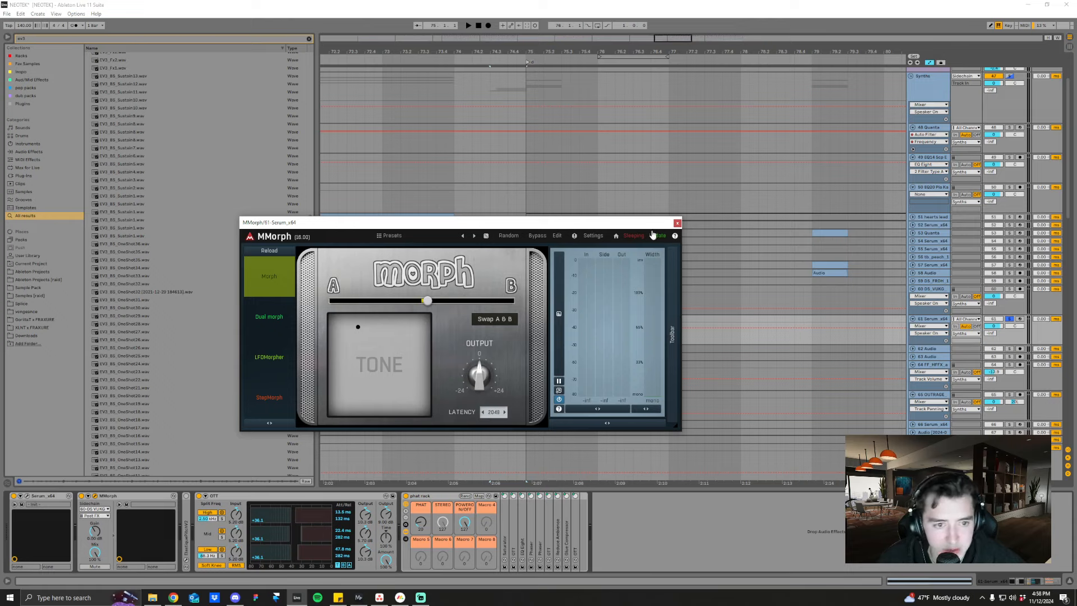
- Close the MMorph window, then select tracks 60 and 61 together and fold them
left_click(677, 223)
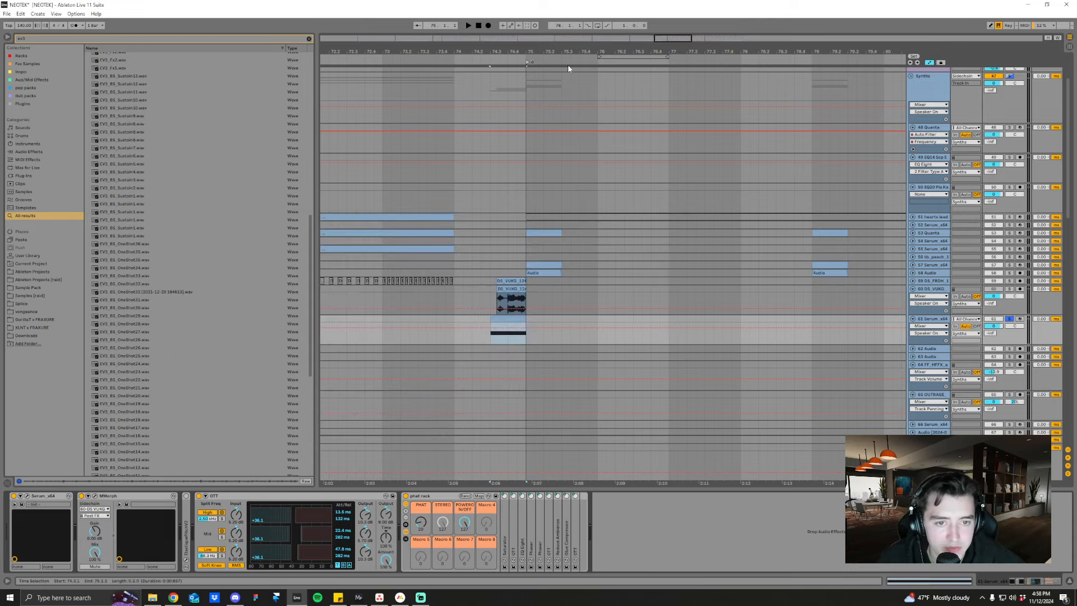
scroll(570, 77, "down", 3, "ctrl")
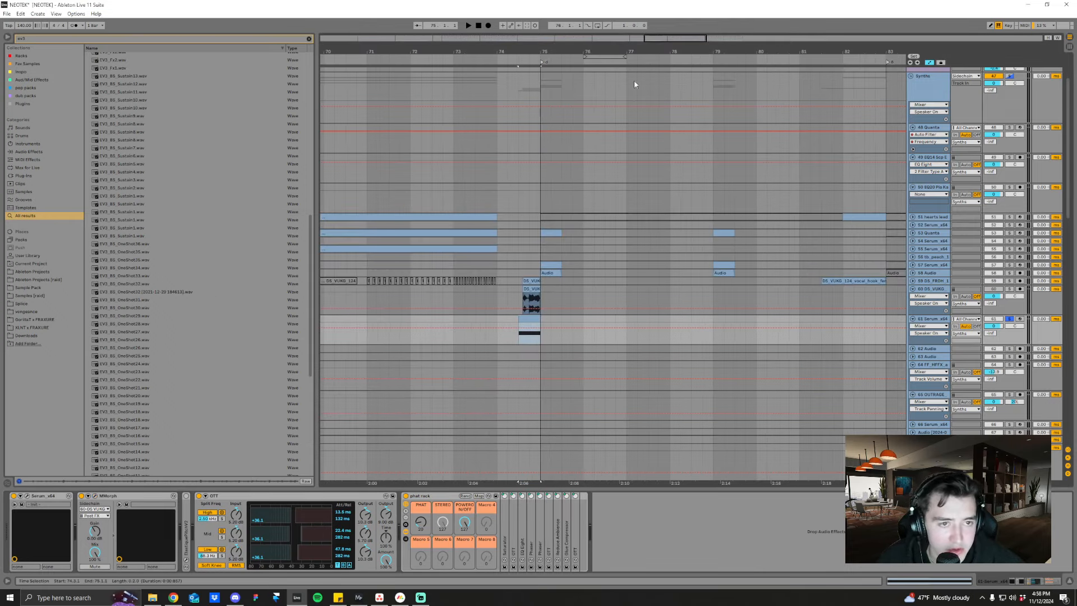
left_click_drag(653, 53, 625, 46)
left_click(925, 288)
left_click(920, 318, "shift")
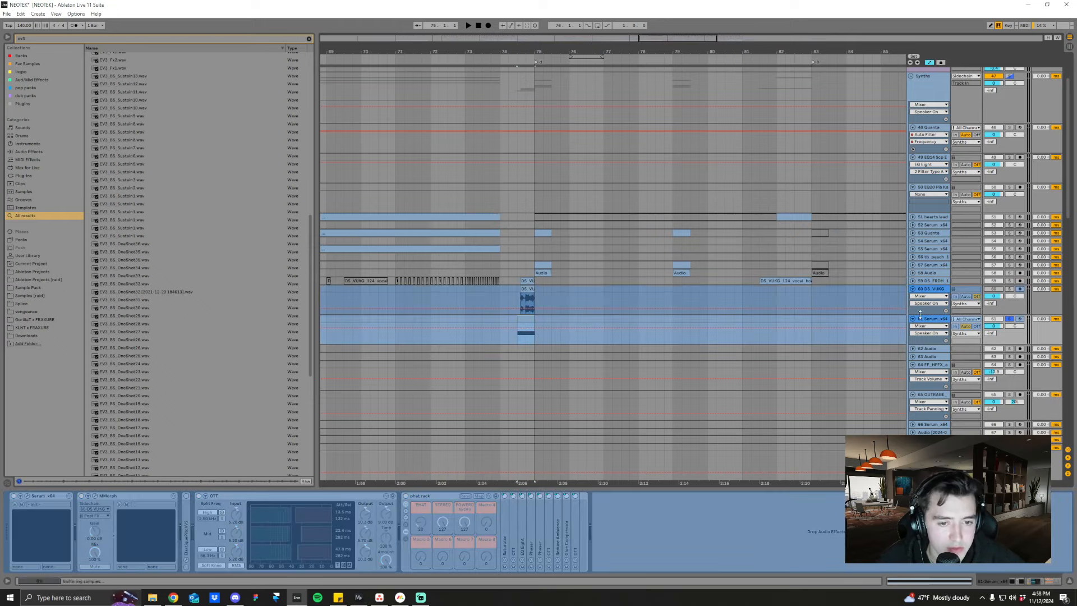
left_click(912, 319)
left_click(913, 289)
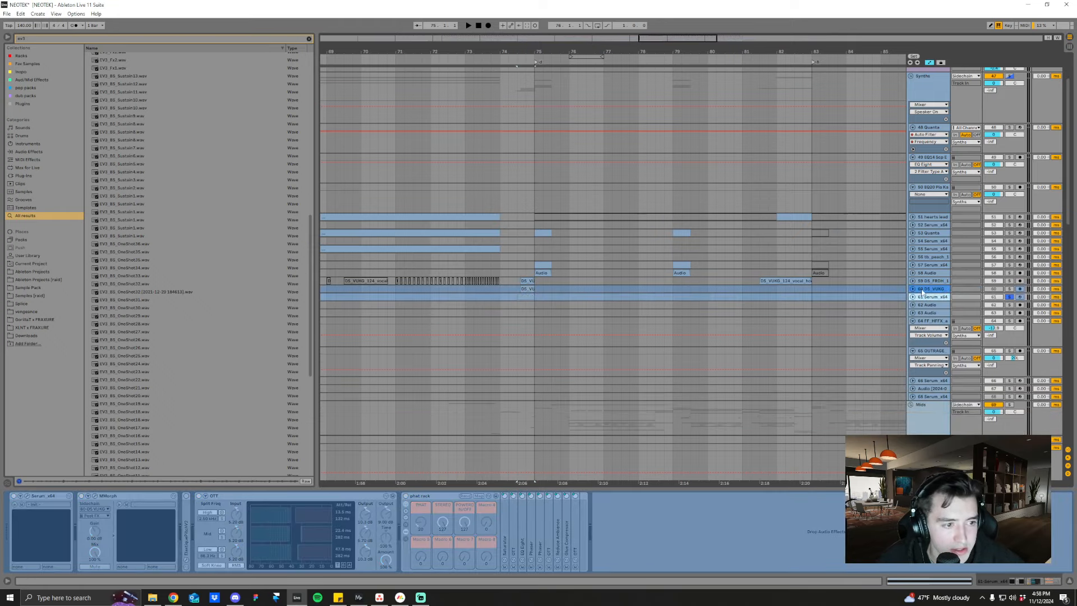
- Play vocal track 59 in solo together with track 61 just before bar 75, then clear the solos and fold track 59
left_click(1009, 280)
left_click(931, 280)
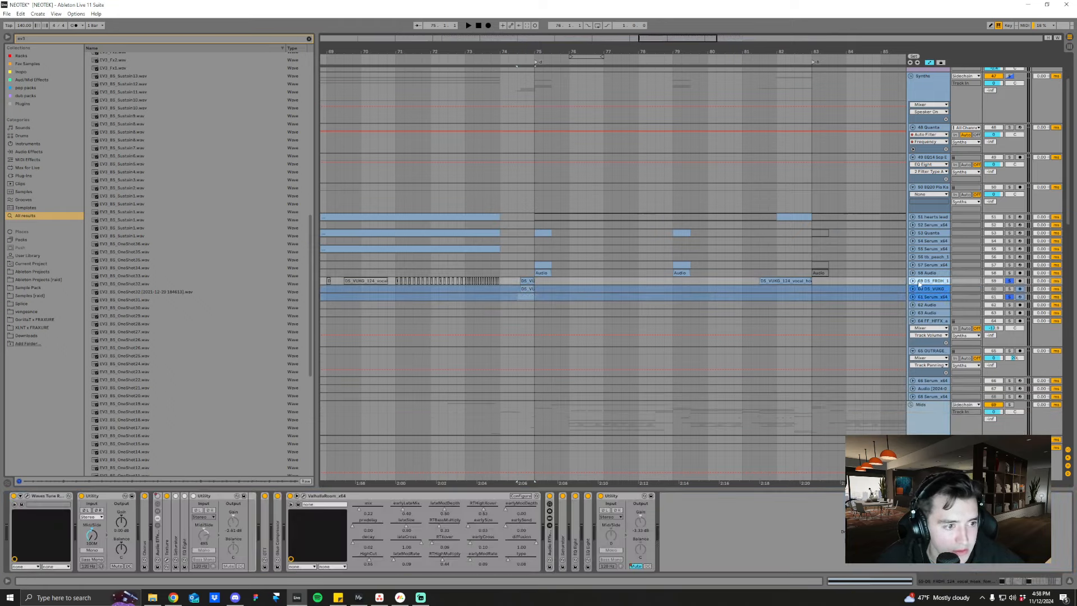
left_click(912, 280)
left_click(933, 317)
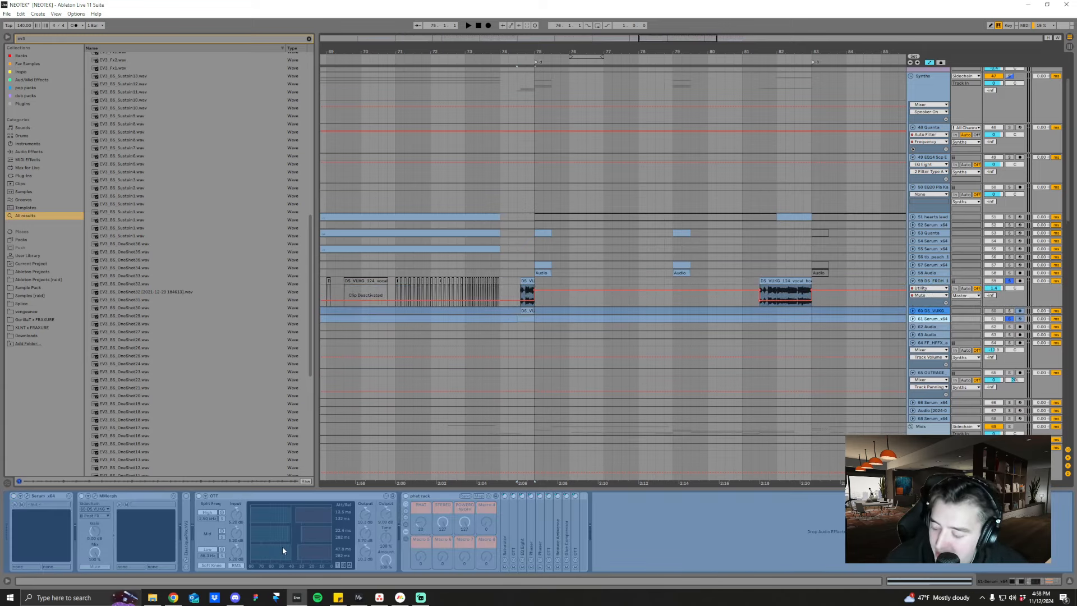
key("space")
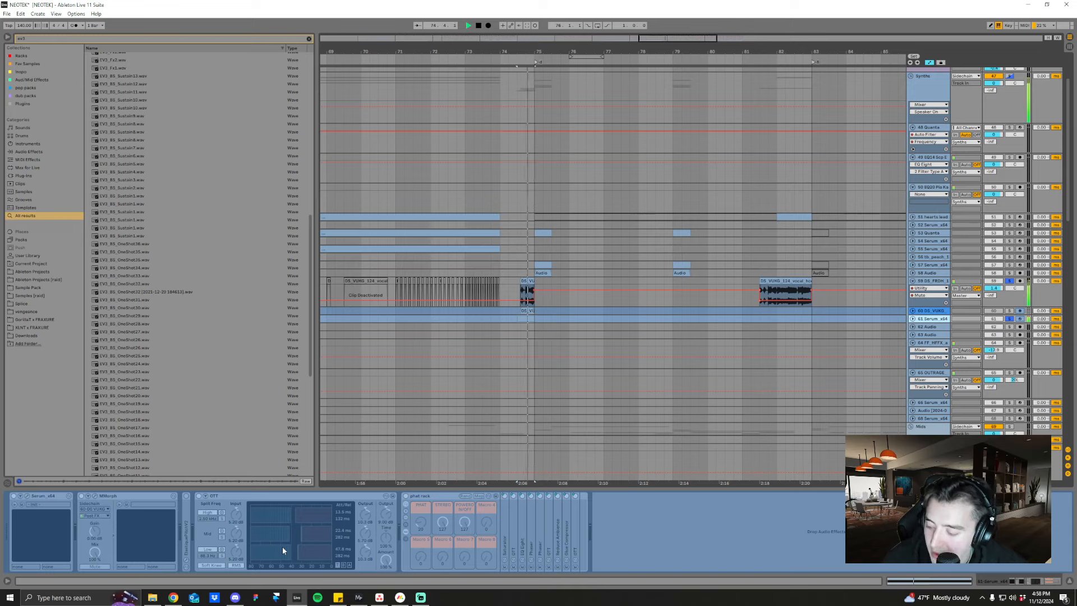
key("space")
left_click(517, 281)
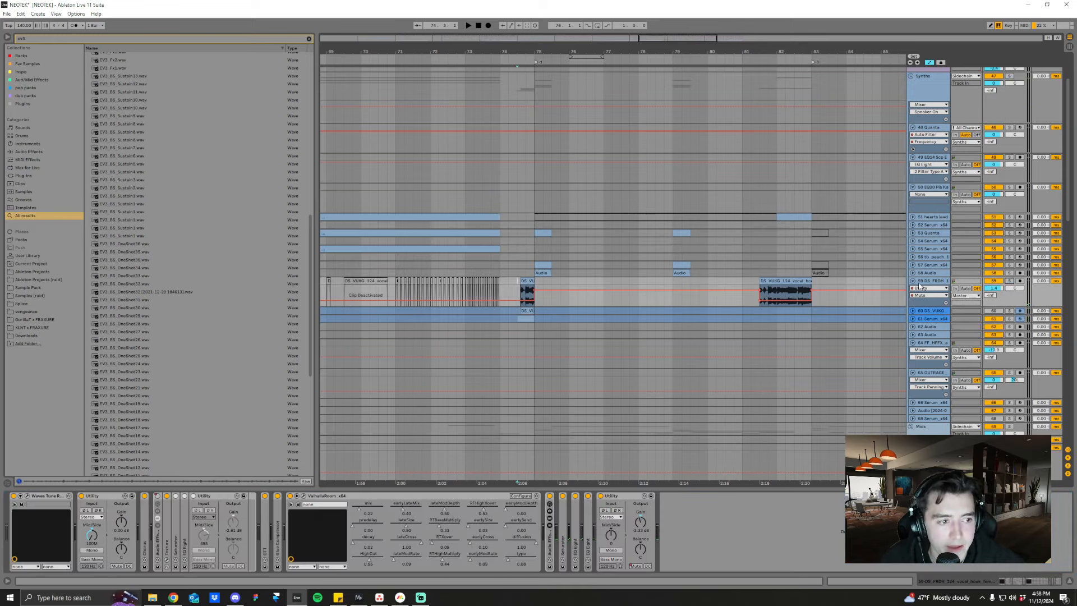
left_click(912, 281)
- Go to the Mids group's bass tracks and play track 88 Audio in solo from bar 76
left_click_drag(588, 48, 587, 2)
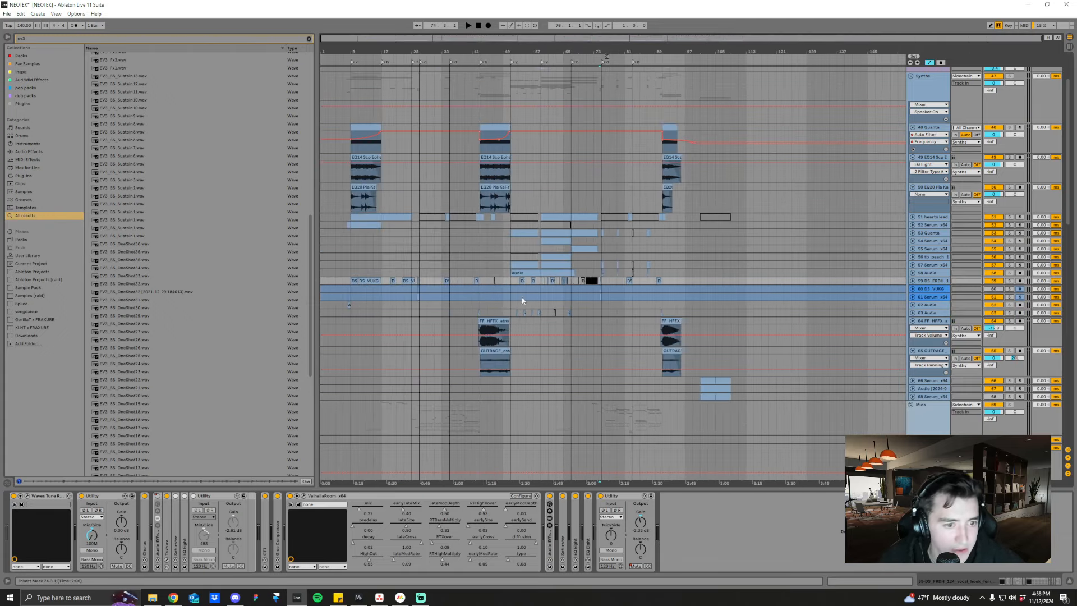
scroll(570, 359, "down", 8)
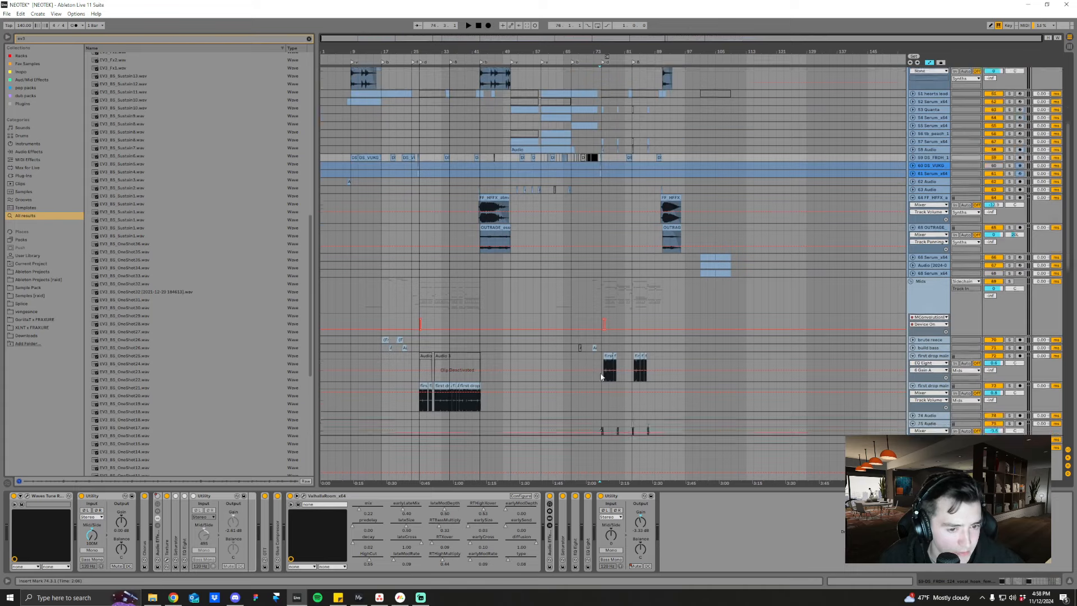
scroll(609, 286, "up", 3)
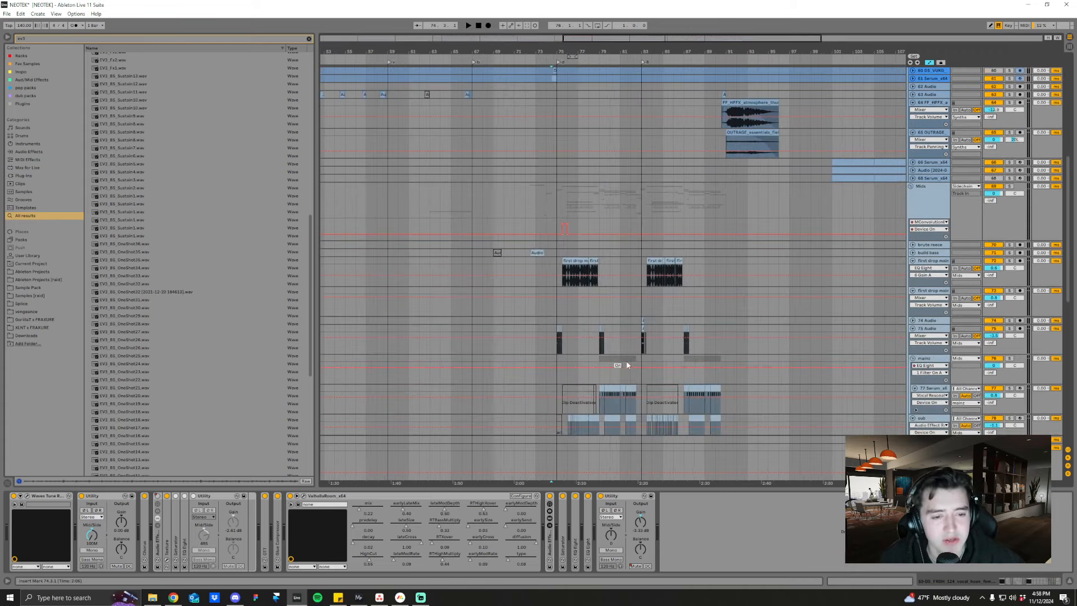
scroll(636, 344, "down", 5)
scroll(636, 343, "up", 2)
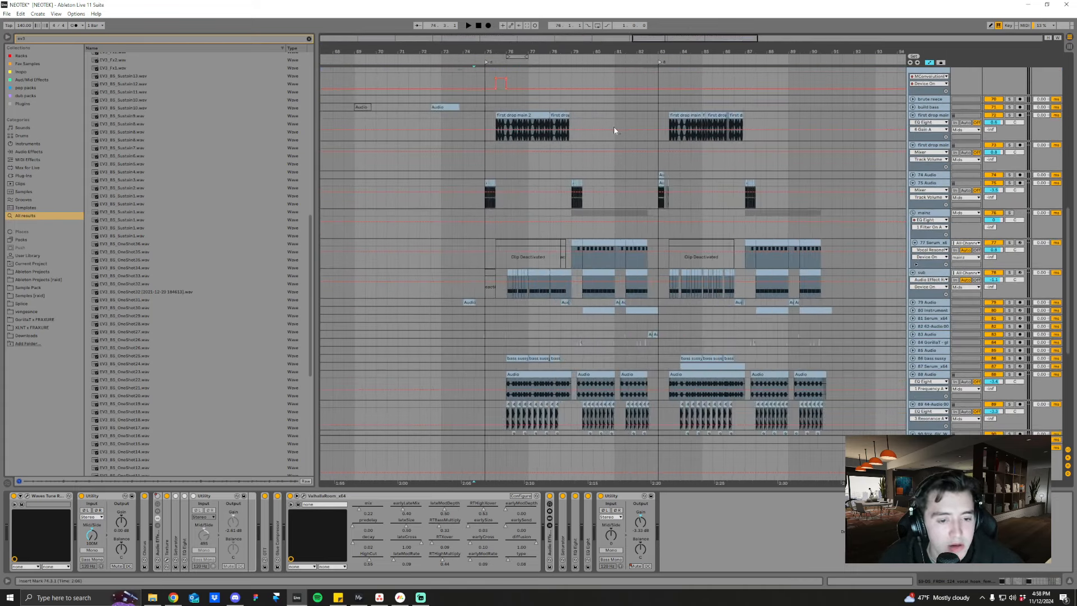
scroll(507, 328, "down", 3)
left_click(507, 324)
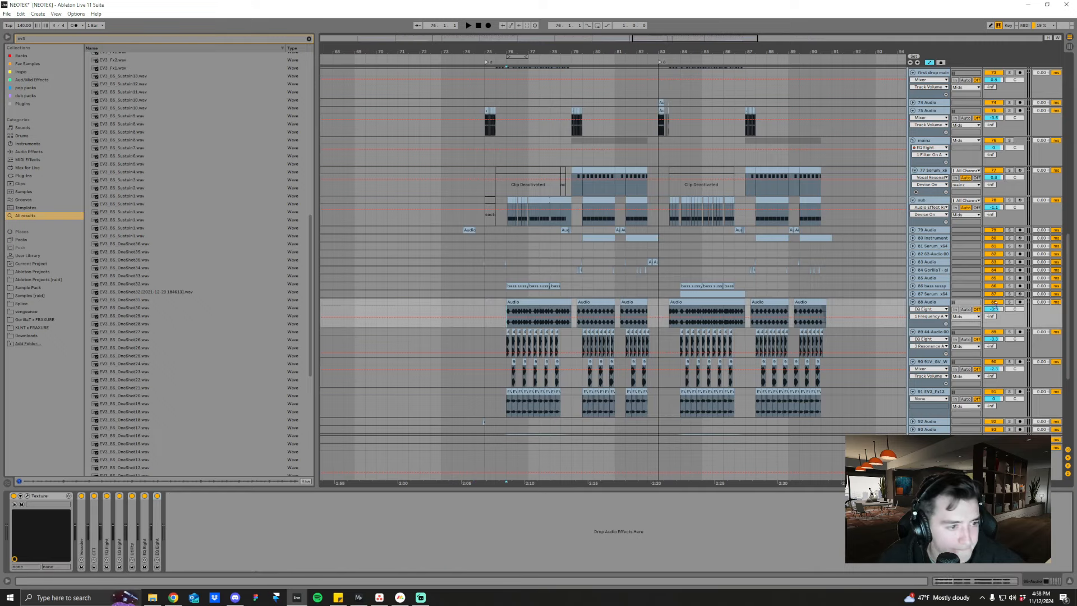
key("space")
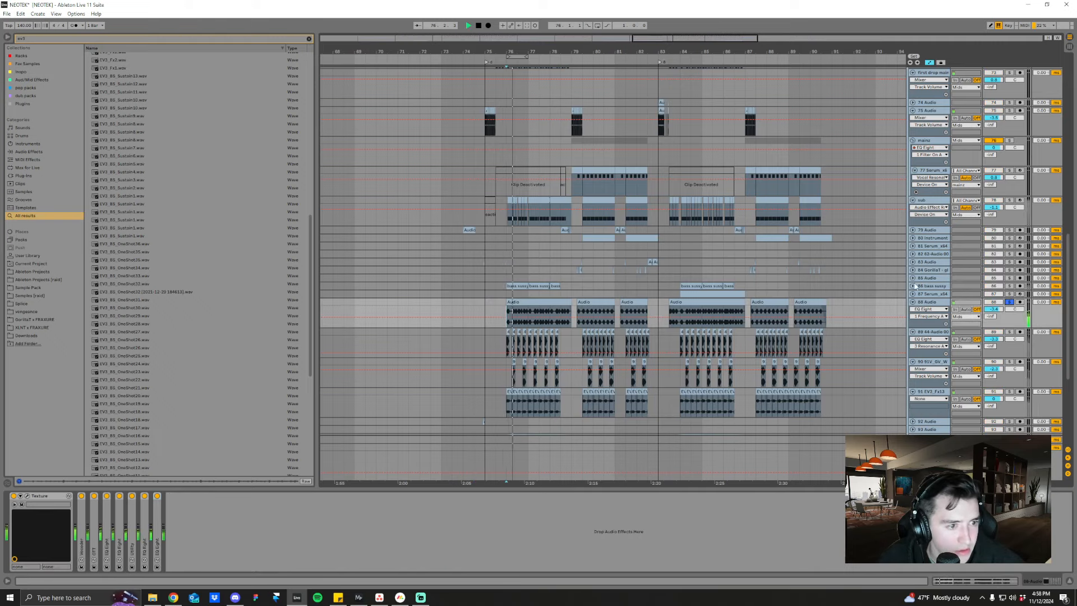
- Unfold track 86 bass noisy, solo it, hide the automation and play its clips from bar 76
left_click(912, 286)
left_click(923, 287)
left_click(1009, 286)
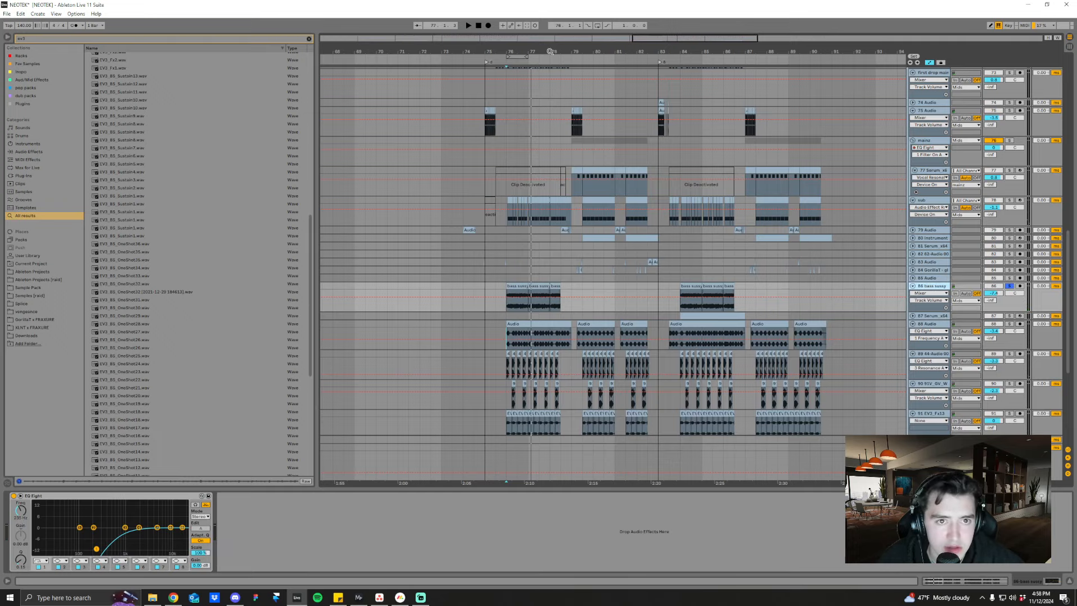
scroll(526, 243, "up", 3)
key("a")
left_click(452, 302)
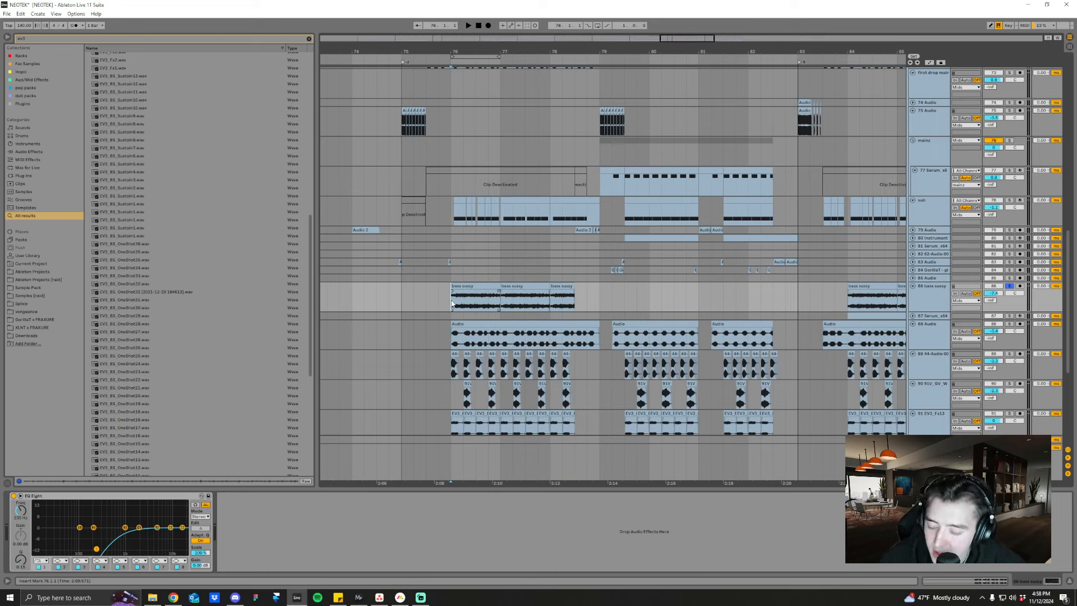
key("space")
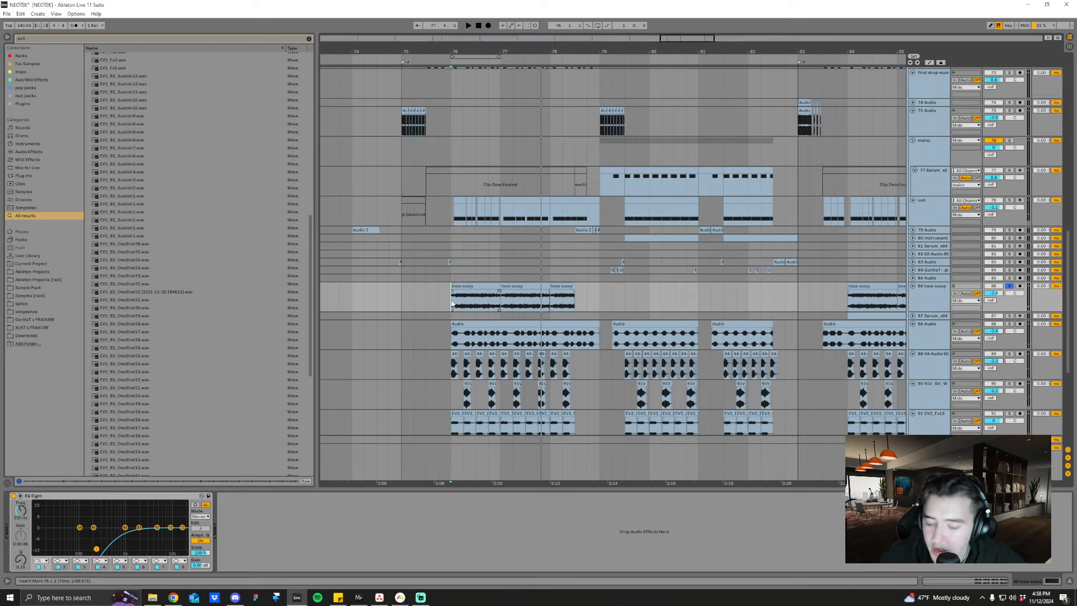
- Select track 89 to show its EQ Eight chain and play its clips in solo from bar 76
left_click_drag(572, 52, 571, 39)
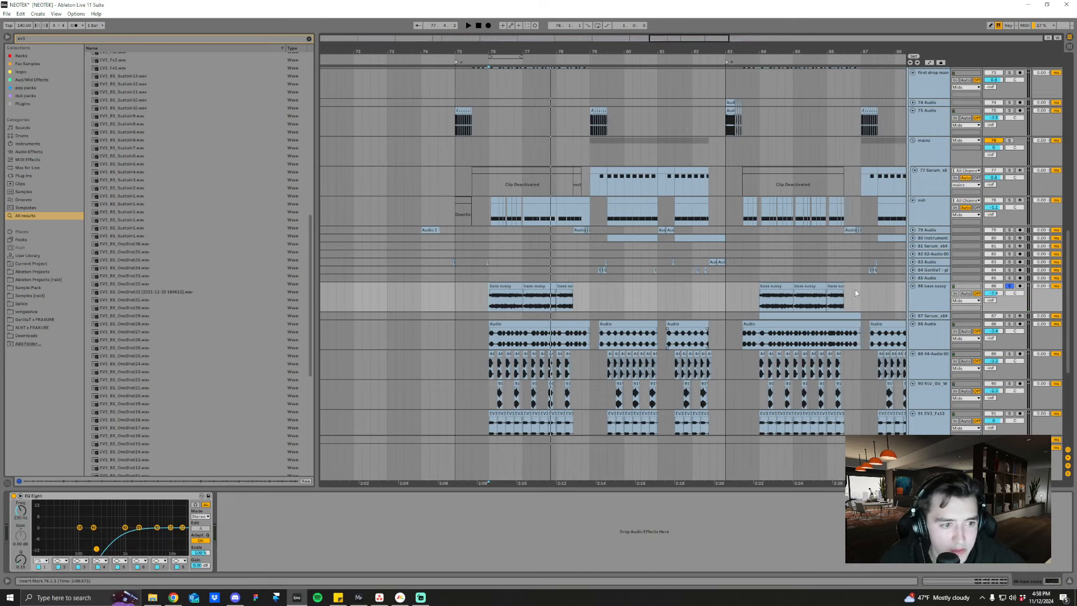
scroll(922, 357, "down", 1)
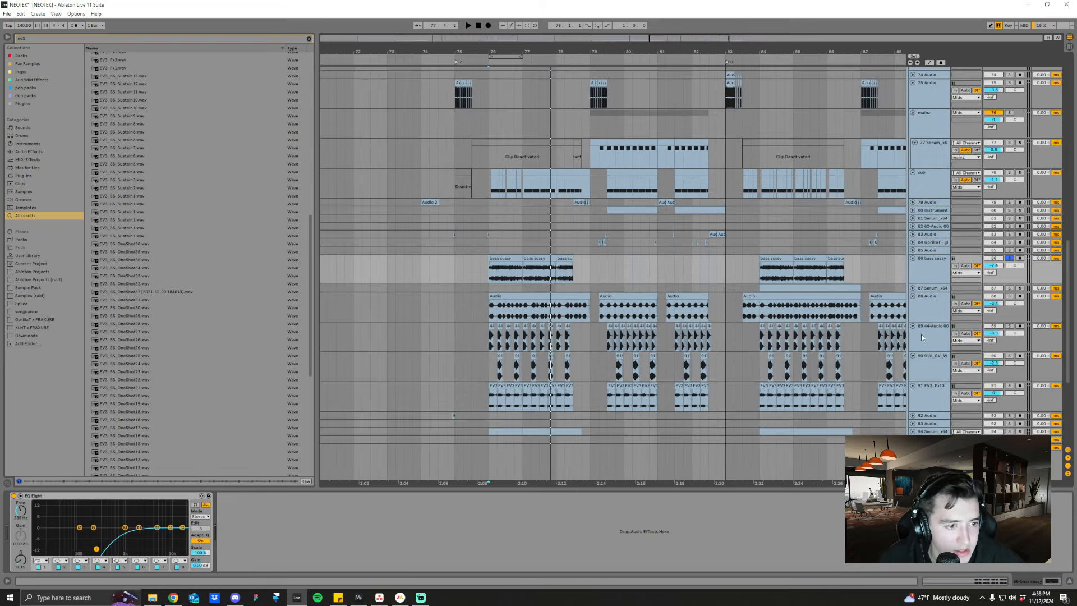
left_click(920, 334)
left_click(1010, 325)
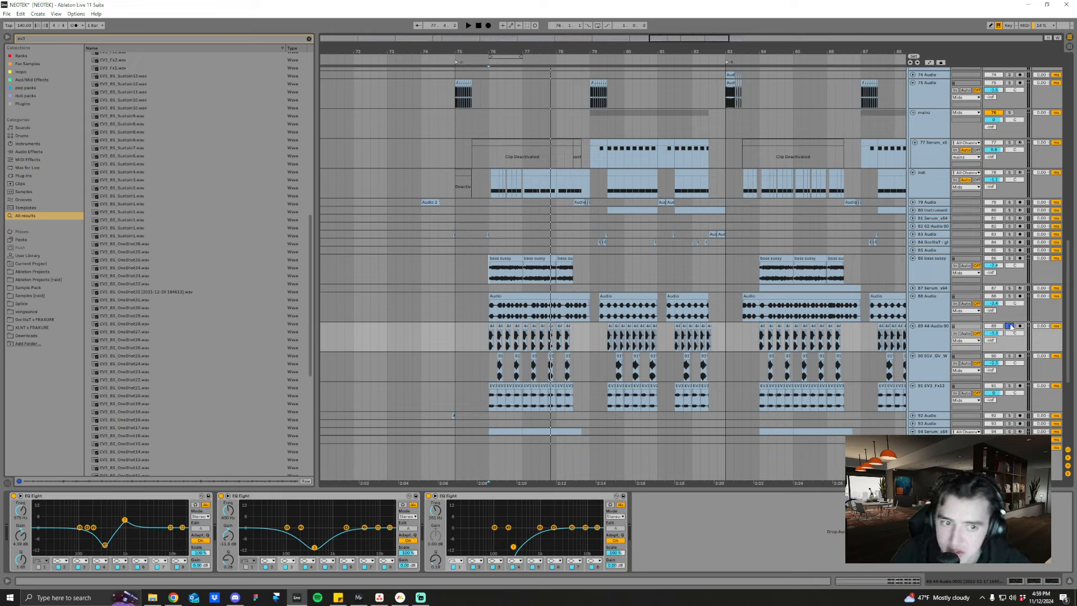
left_click(493, 344)
key("space")
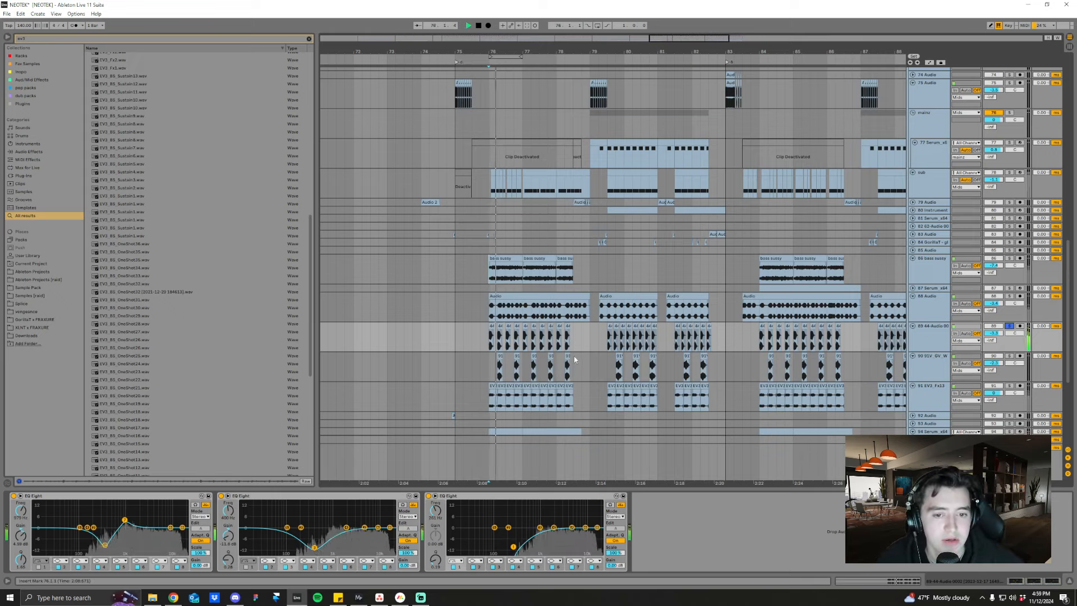
key("space")
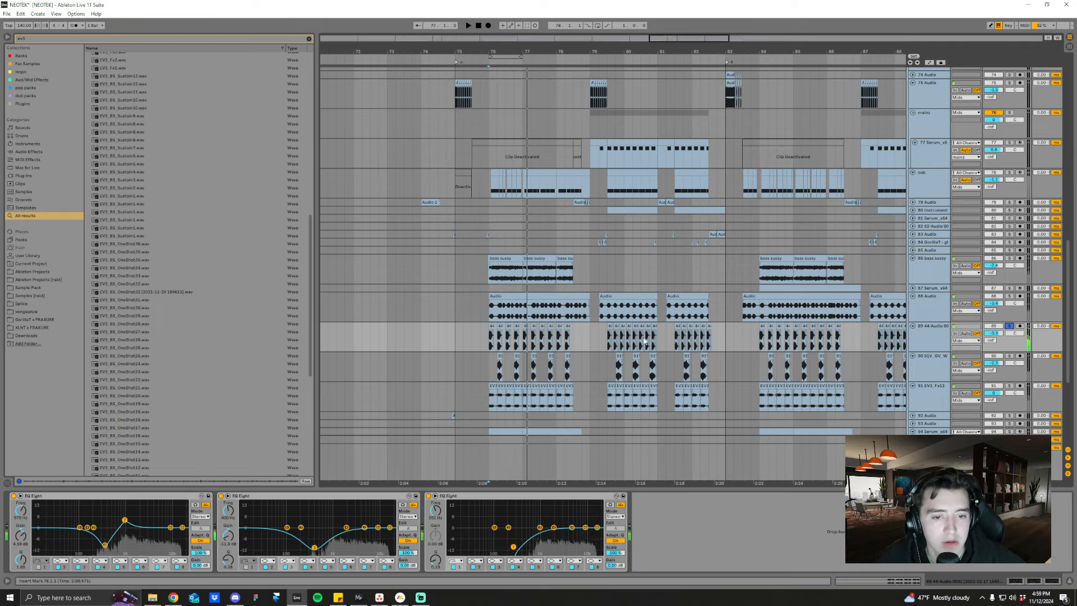
- Unfold track 80 Instrument Rack, show its device chain, place the insert marker at its first clip and solo the track
scroll(602, 380, "down", 3)
scroll(602, 380, "down", 1)
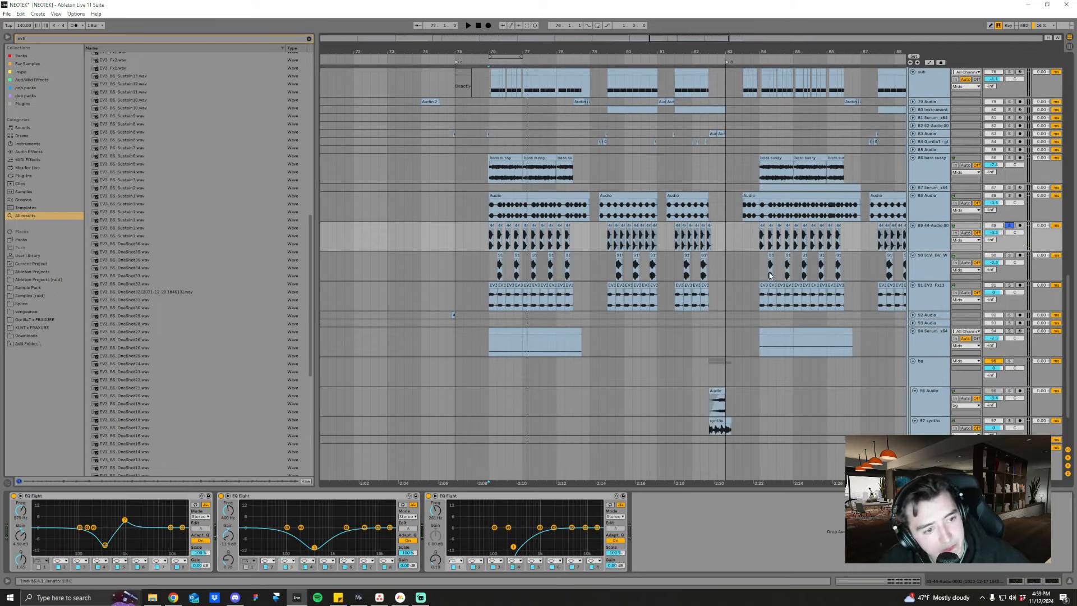
left_click_drag(641, 51, 605, 45)
scroll(617, 351, "up", 5)
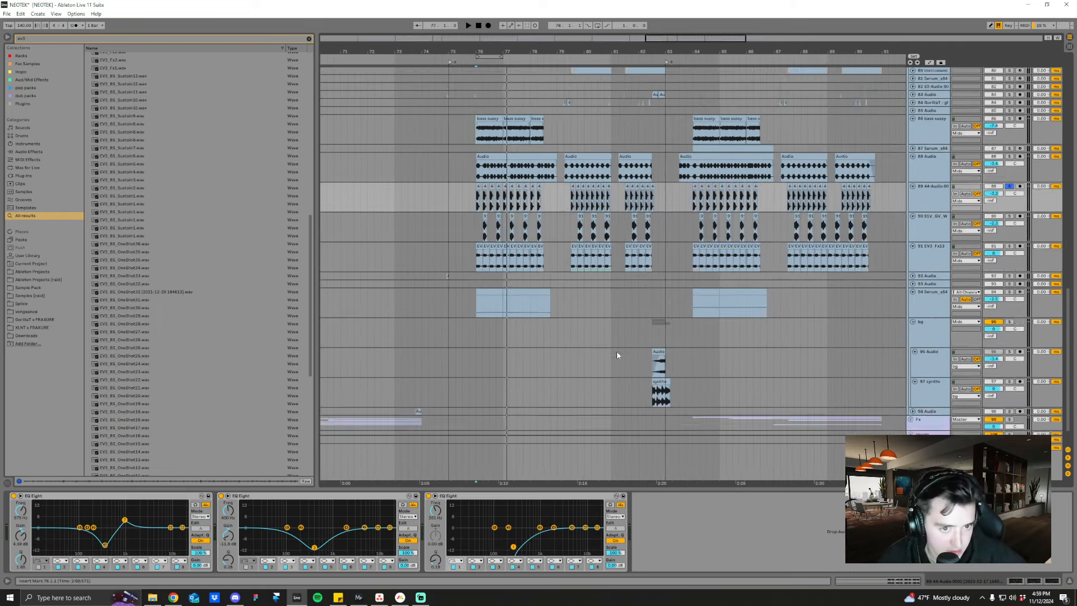
left_click(913, 205)
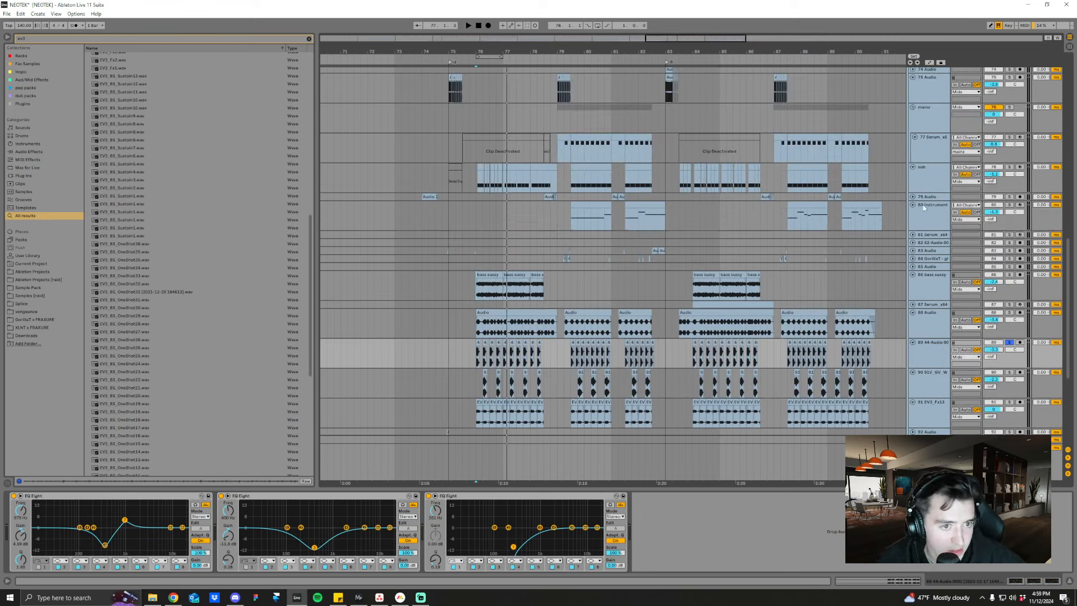
left_click(925, 213)
left_click(571, 224)
left_click(1009, 206)
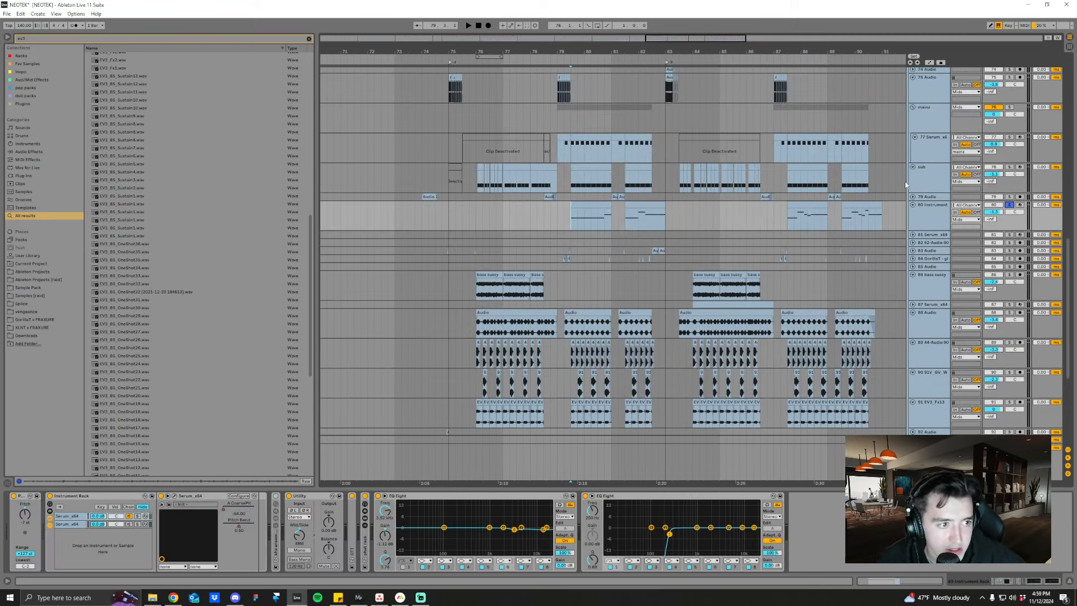
- Play the first MIDI clip on track 80 in solo
left_click_drag(642, 51, 602, 45)
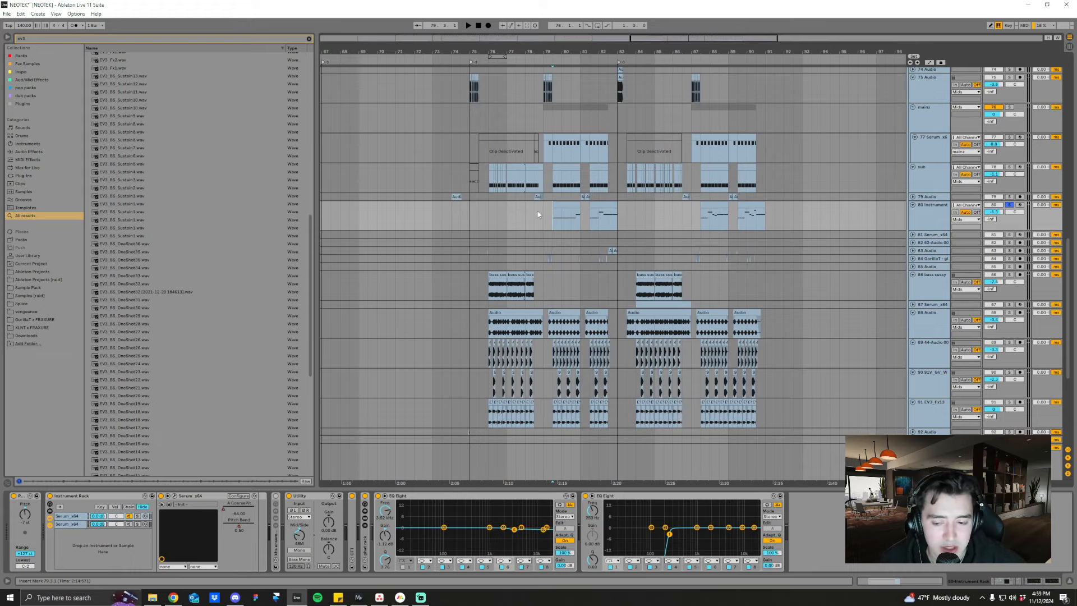
scroll(586, 295, "up", 2)
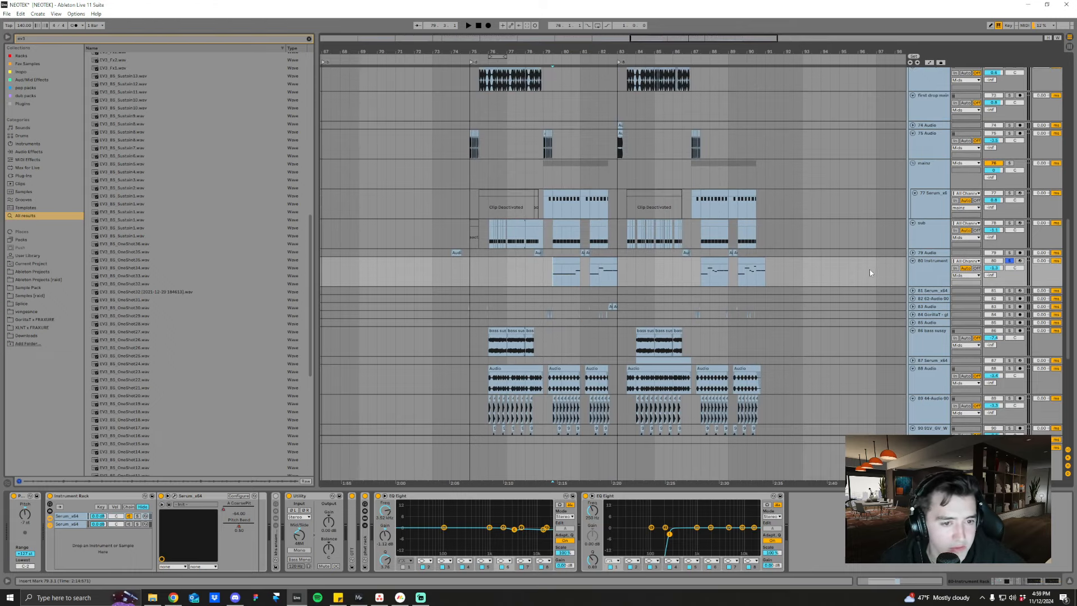
key("space")
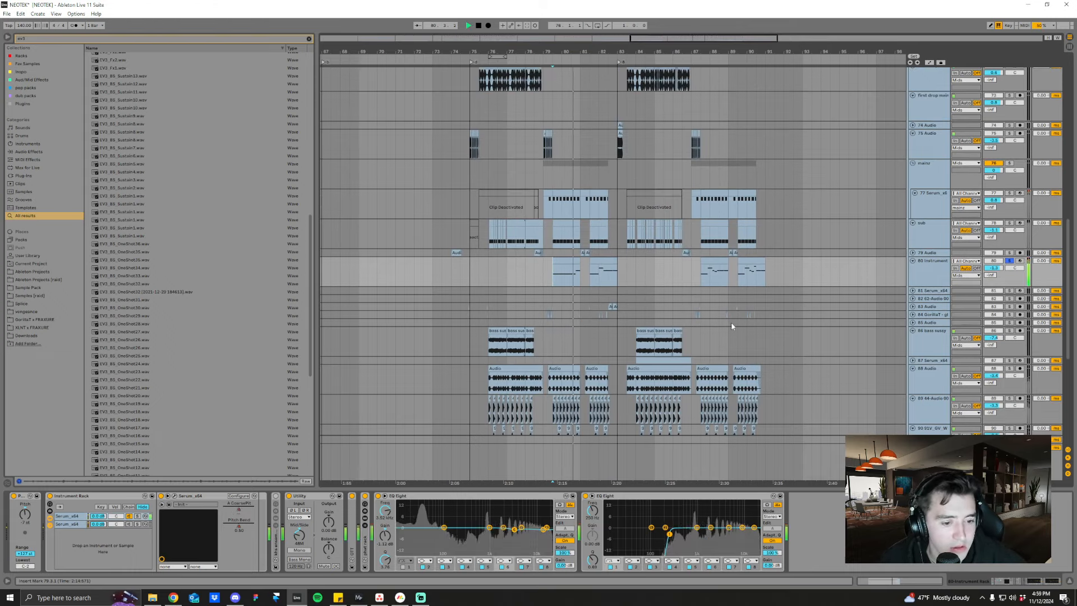
key("space")
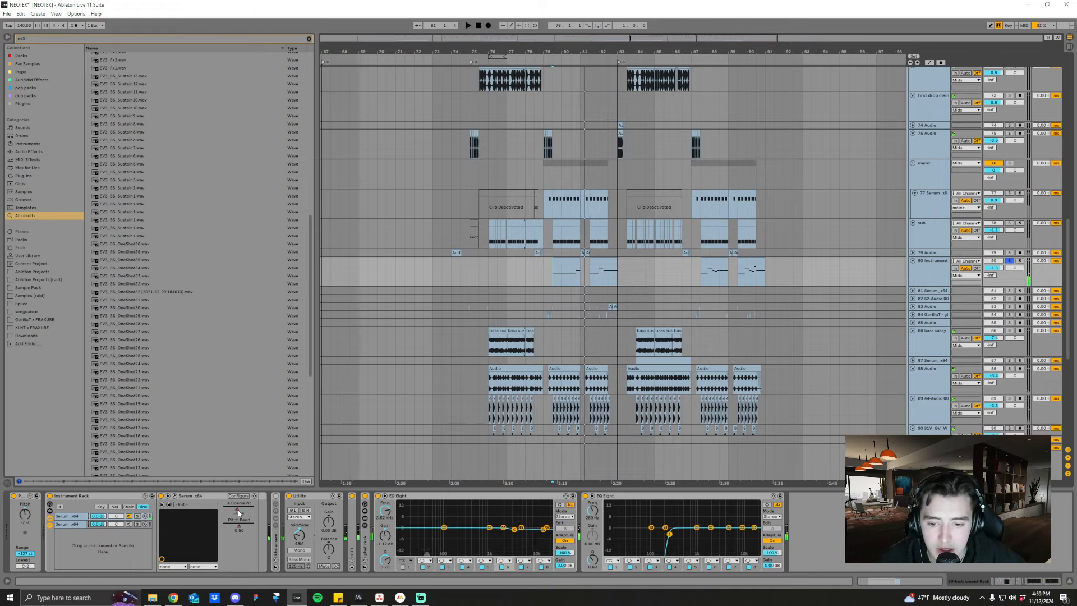
- Show the automation lanes and play track 80's second clip in solo with its Serum CoarsePit automation visible
key("a")
scroll(565, 241, "up", 5)
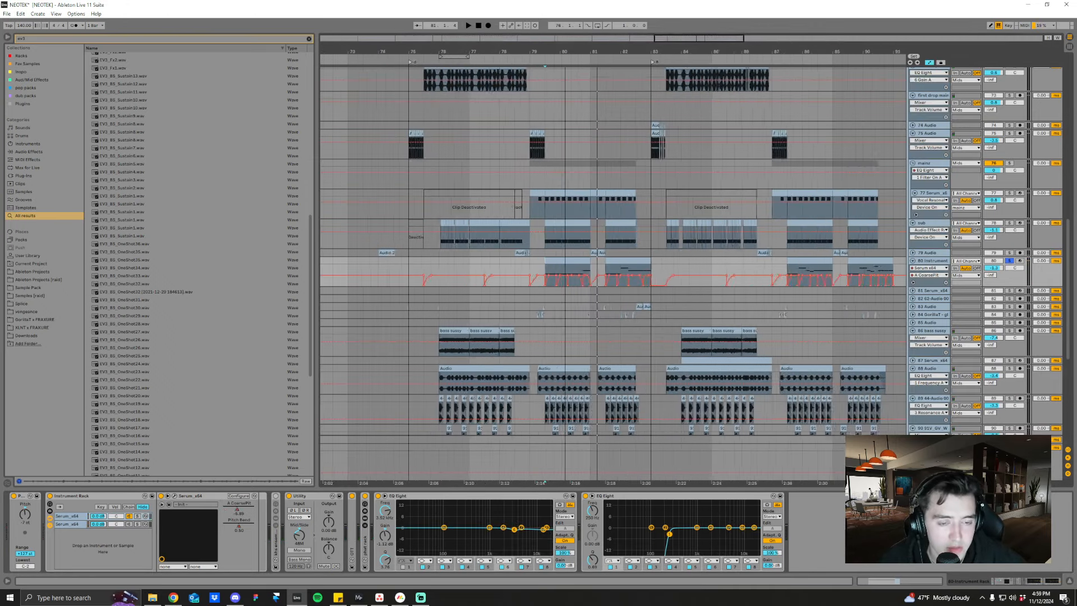
left_click(631, 269)
key("space")
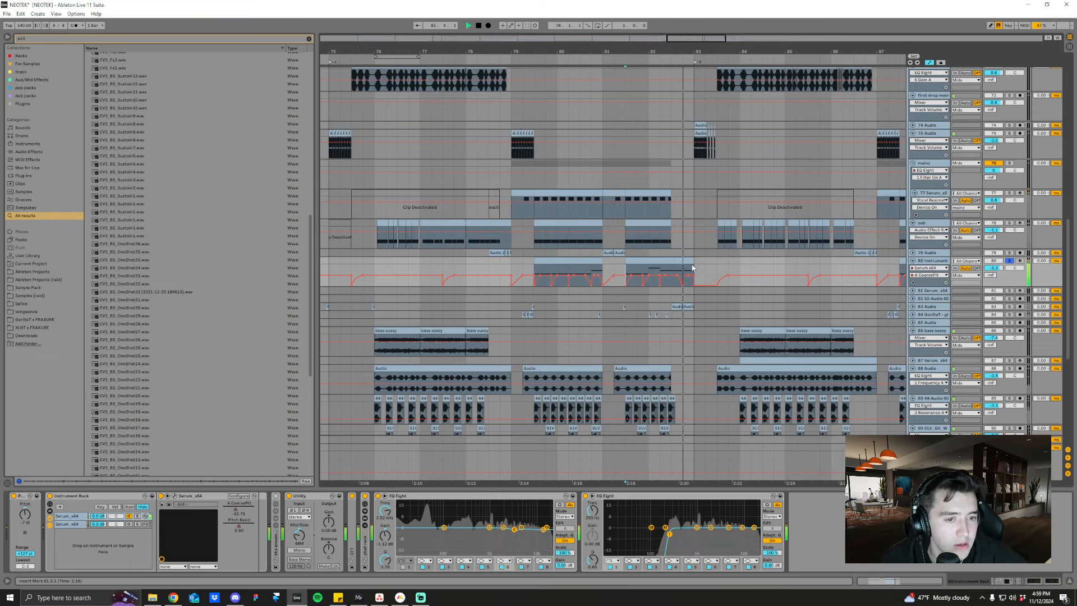
key("space")
- Clear track 80's solo, play the full mix from bar 79 and unfold track 79 Audio
scroll(705, 168, "down", 5)
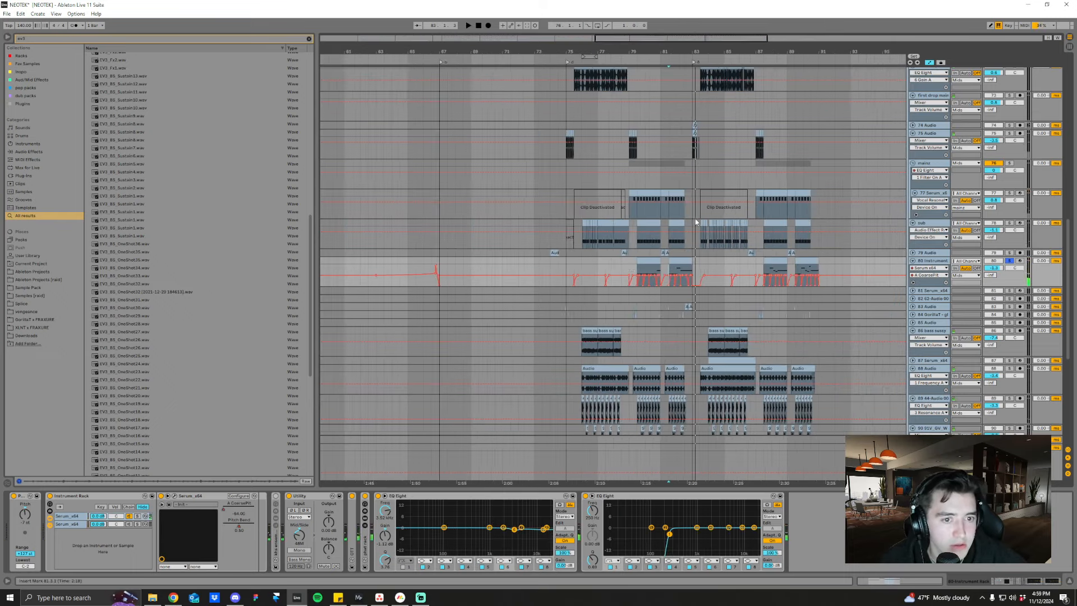
left_click(630, 264)
key("space")
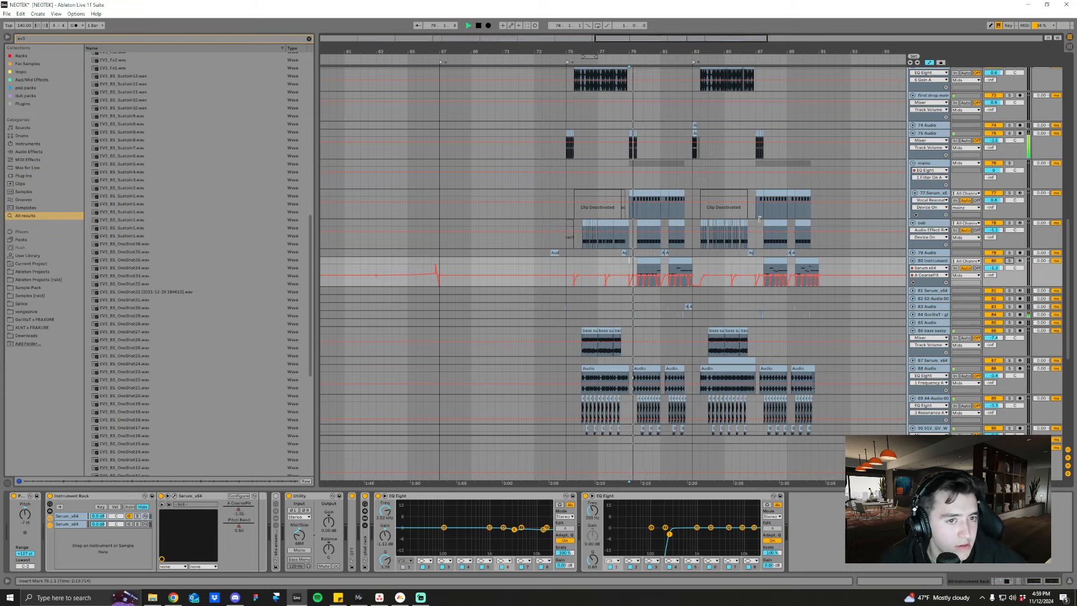
left_click_drag(686, 52, 623, 59)
left_click_drag(778, 258, 778, 279)
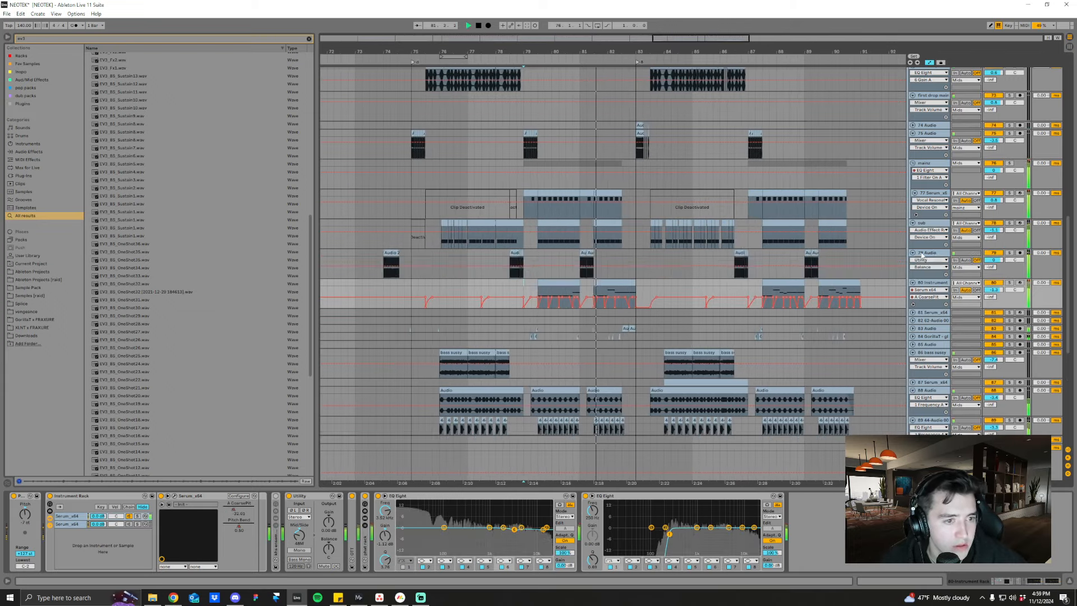
- Solo track 79 Audio and play its clips one after another, starting with the first at bar 74
left_click(386, 268)
key("space")
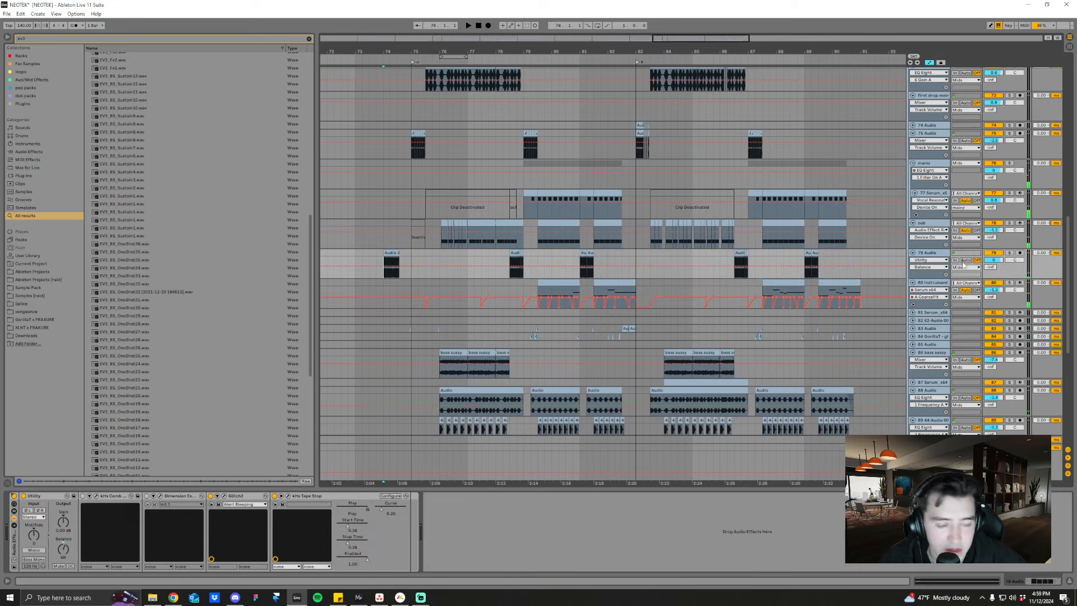
key("space")
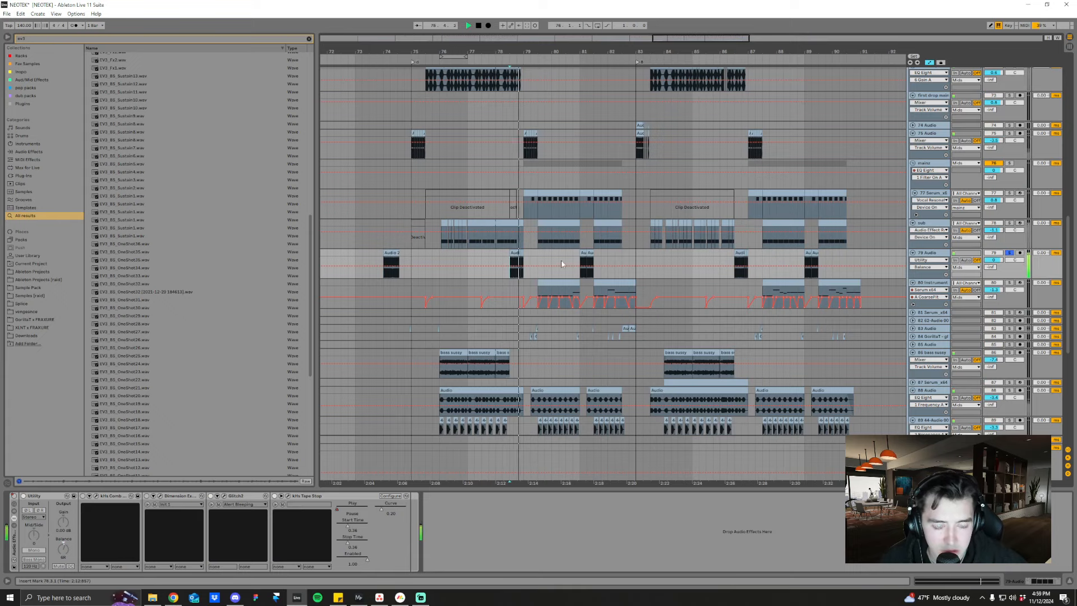
left_click(581, 261)
left_click(736, 262)
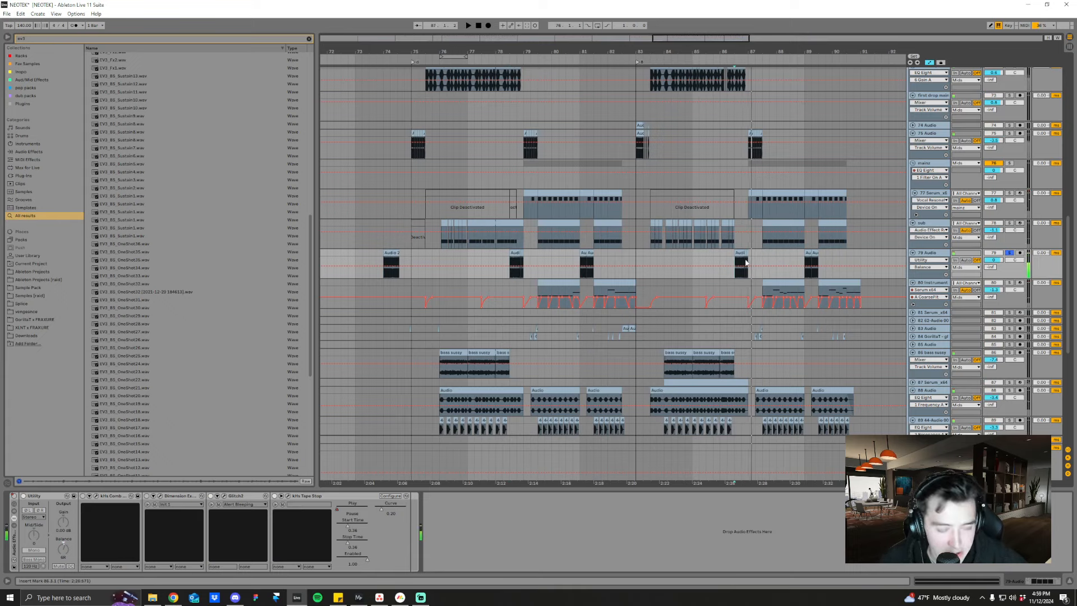
- Fold both first drop main tracks and track 75 Audio in the arrangement
left_click_drag(571, 47, 570, 34)
scroll(621, 274, "down", 3)
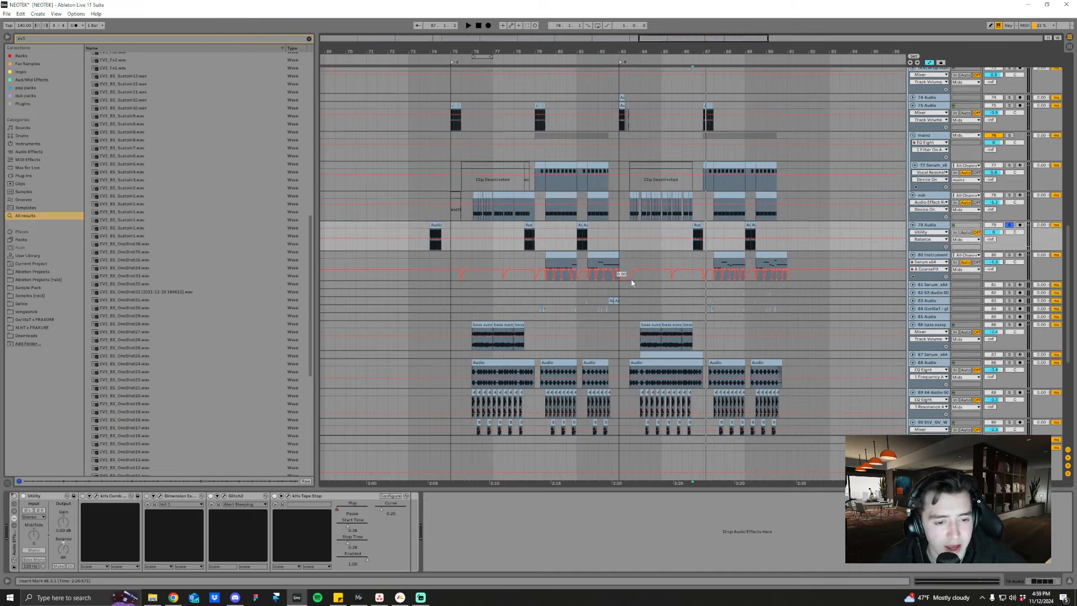
scroll(692, 294, "down", 2)
left_click_drag(1066, 352, 1067, 255)
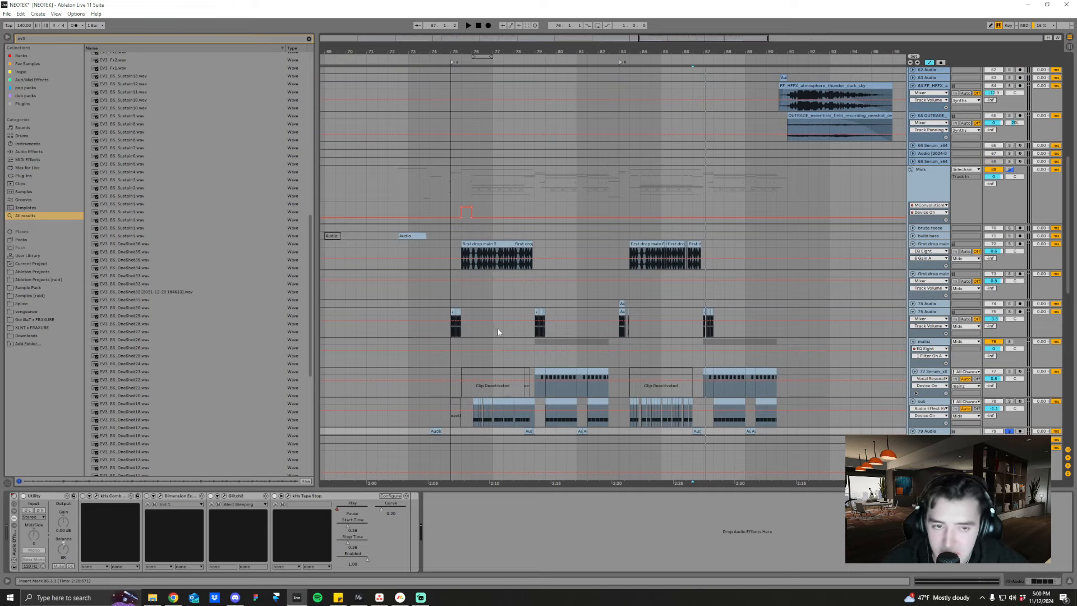
scroll(497, 331, "up", 2)
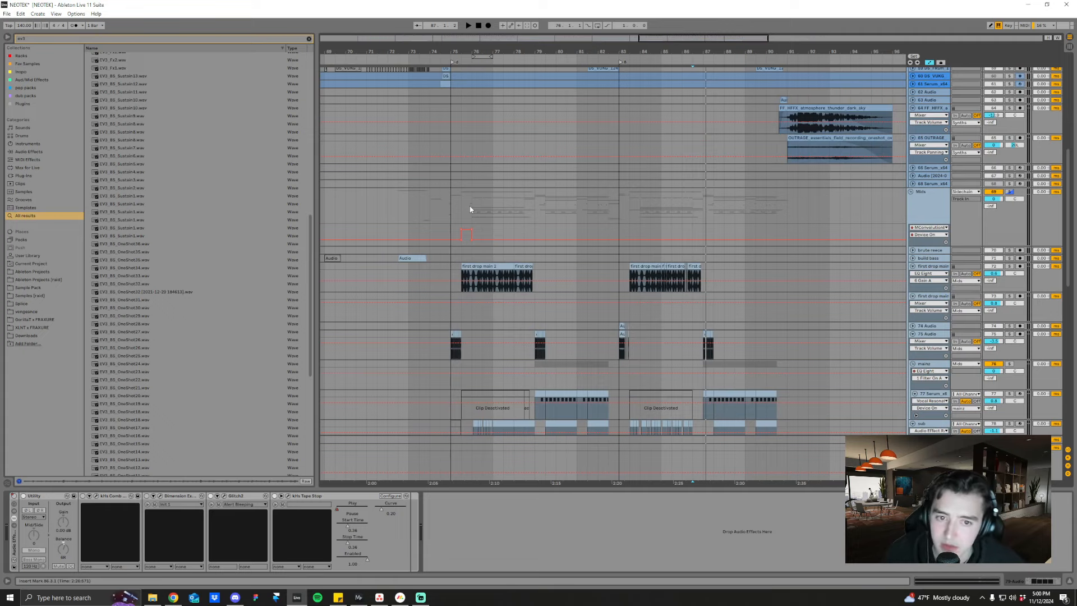
left_click(470, 209)
scroll(505, 233, "down", 2)
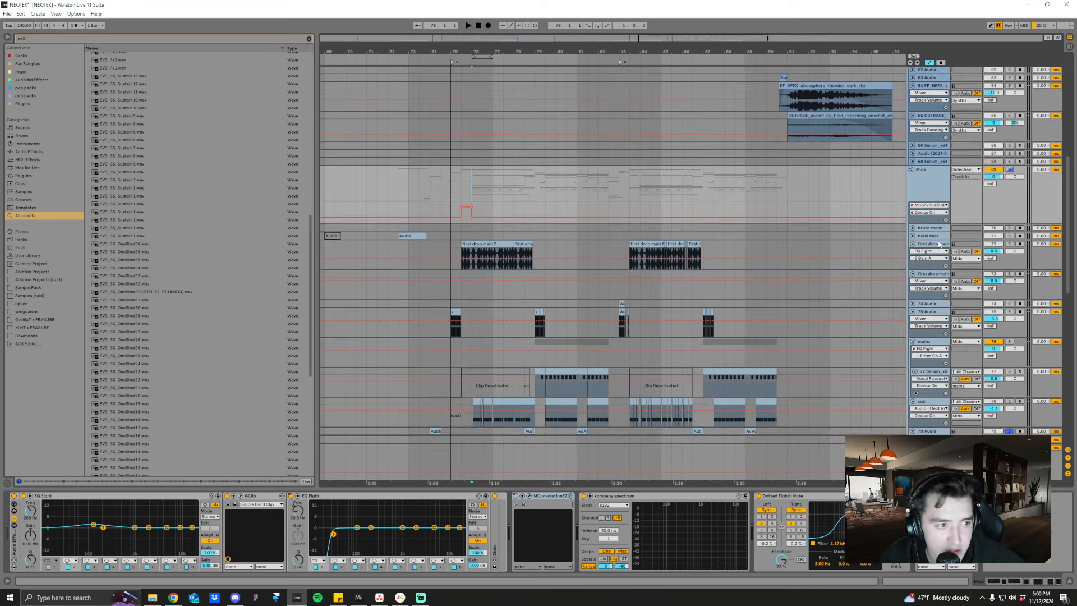
left_click(913, 245)
left_click(913, 252)
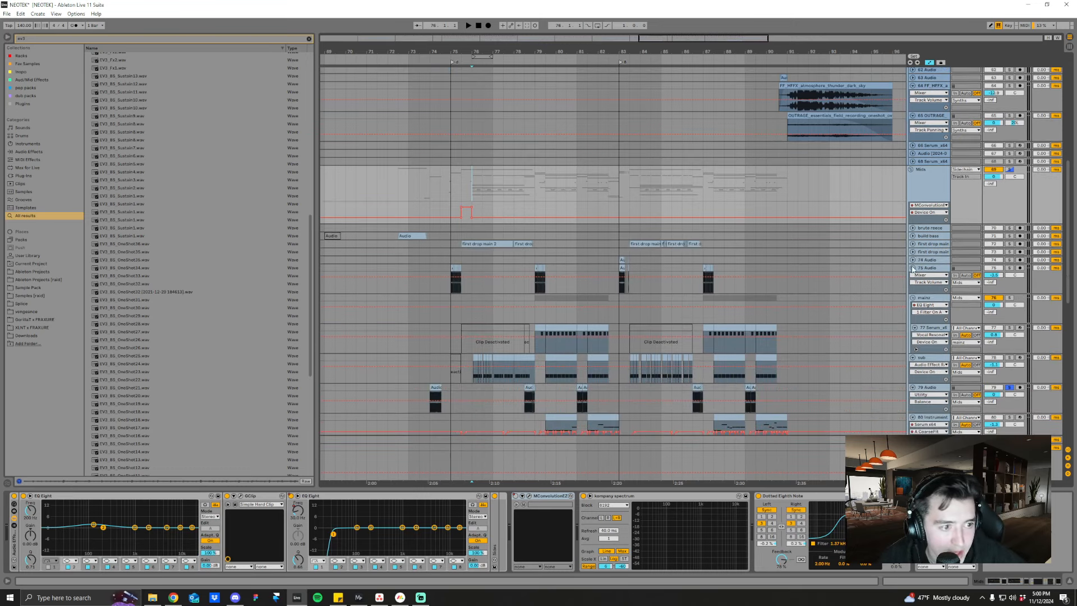
left_click(913, 268)
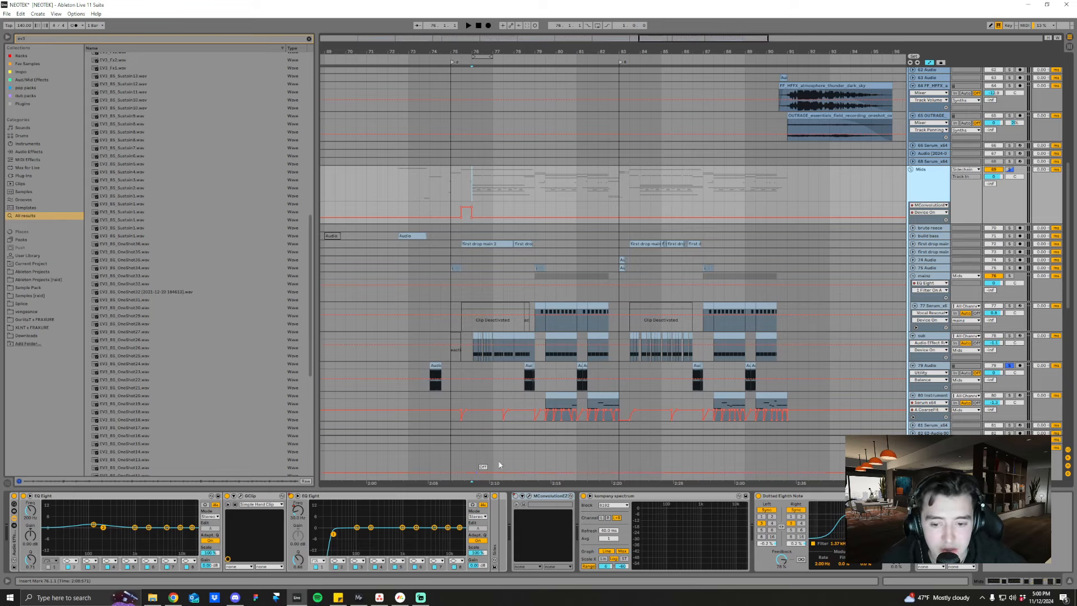
- Fold the mains group and the sub, 79 Audio and 80 Instrument Rack tracks
scroll(568, 224, "down", 2)
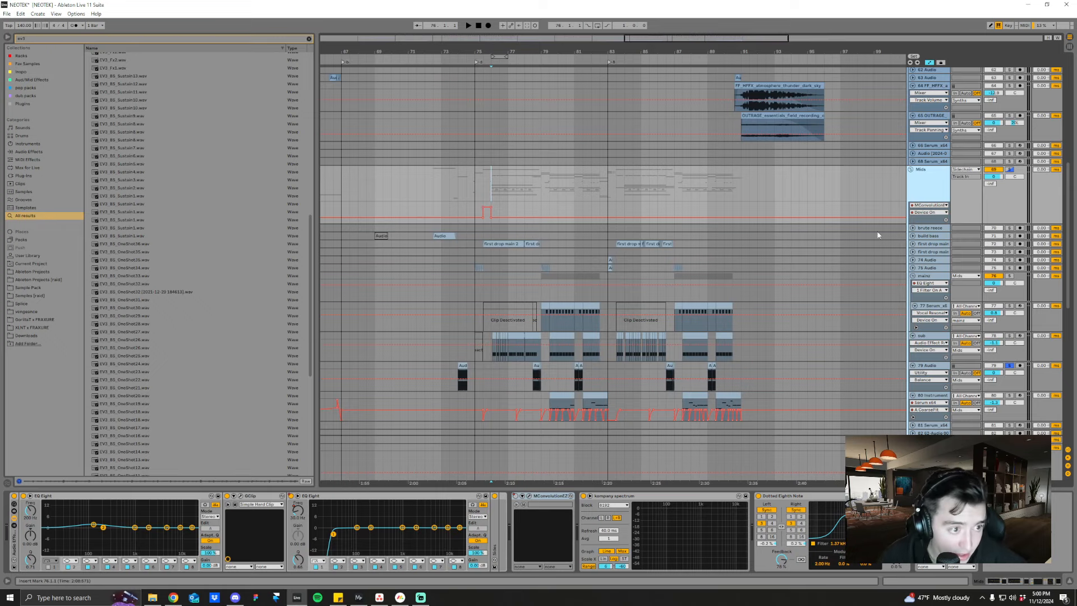
left_click(914, 244)
left_click(912, 244)
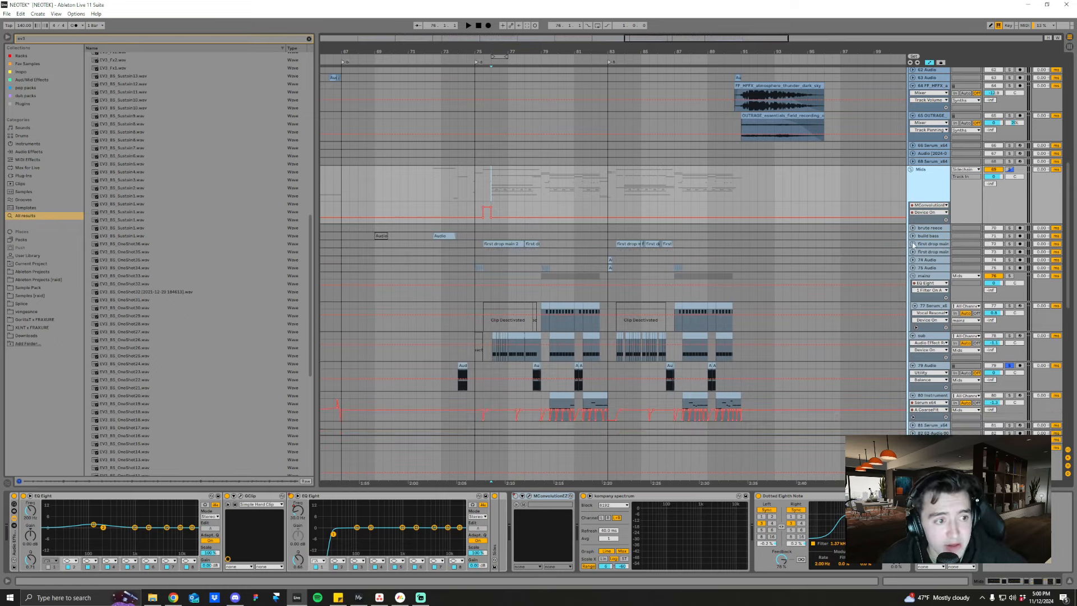
left_click(913, 276)
left_click(912, 283)
left_click(912, 292)
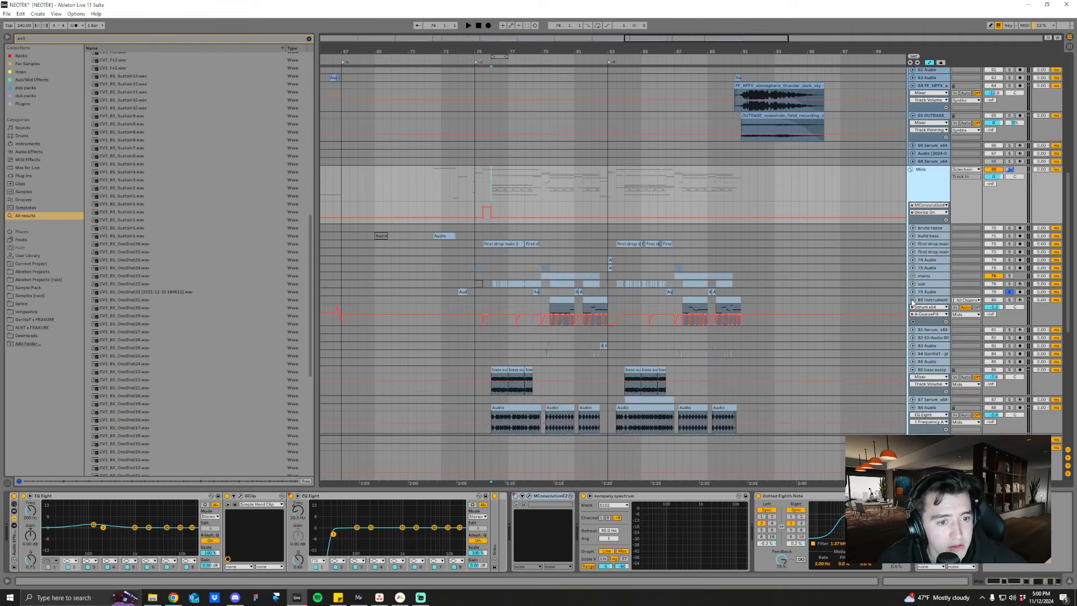
left_click(912, 300)
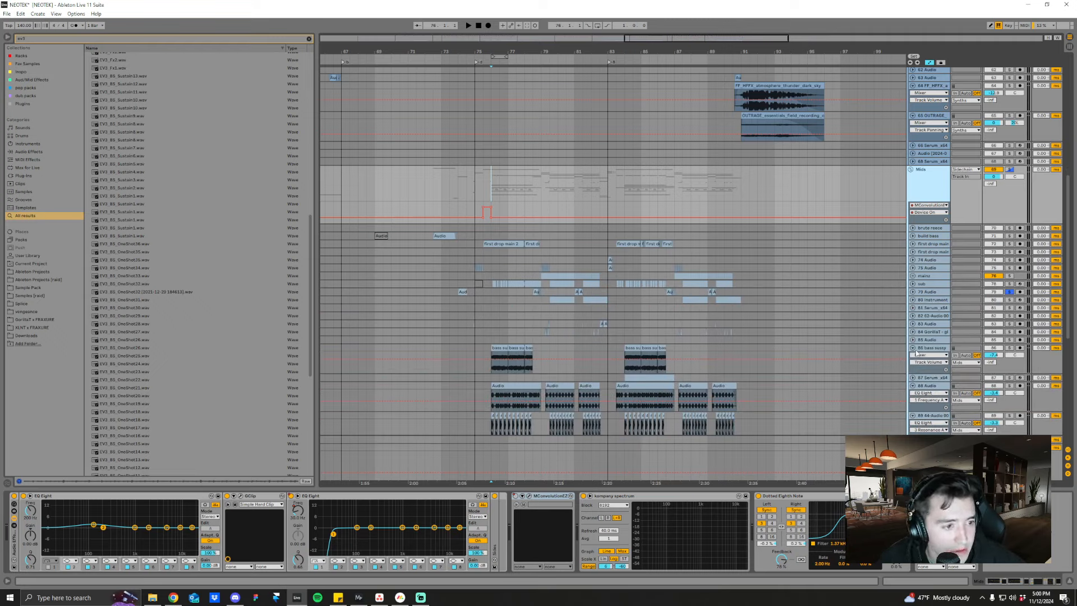
- Fold track 86 bass noisy and the unfolded audio tracks beneath it
left_click(912, 347)
left_click(912, 364)
left_click(913, 371)
left_click(913, 379)
left_click(913, 388)
- Solo track 70 brute reese and play it from bar 17
left_click_drag(640, 51, 711, 17)
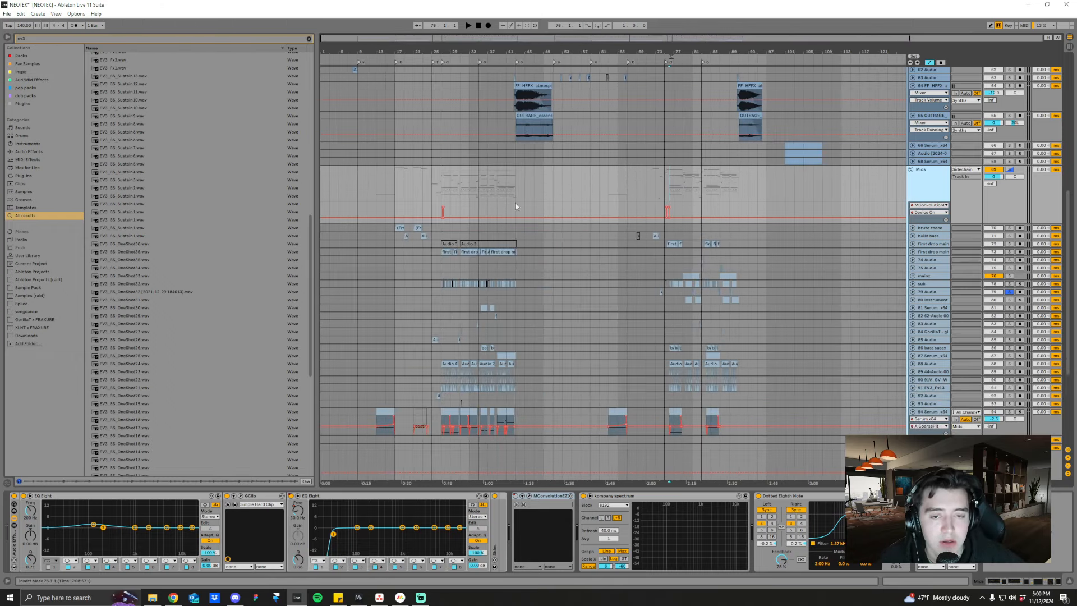
left_click(394, 192)
scroll(966, 222, "down", 2)
left_click(1009, 203)
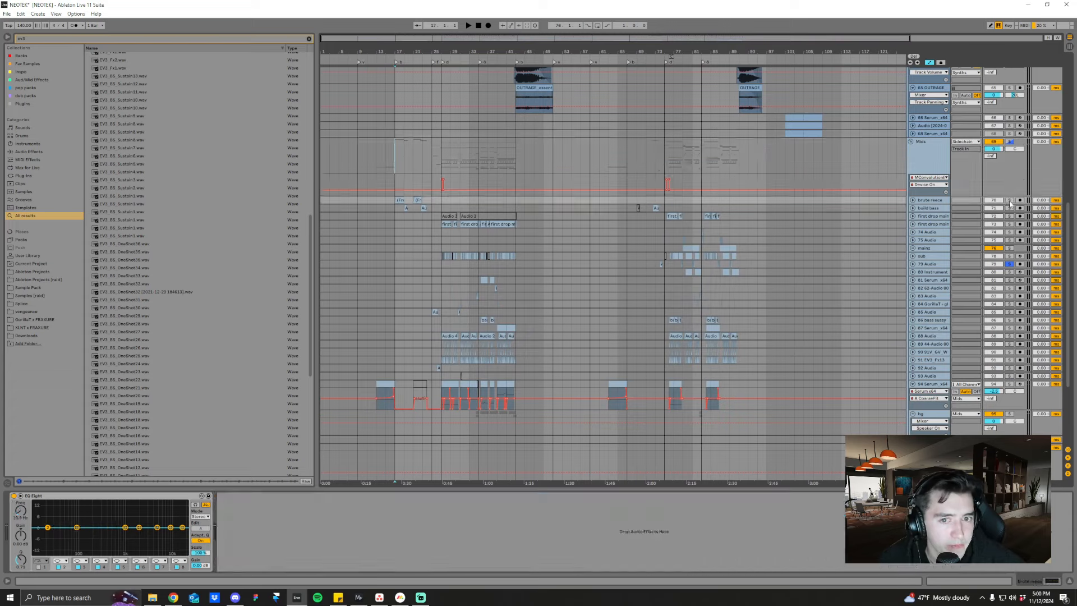
key("space")
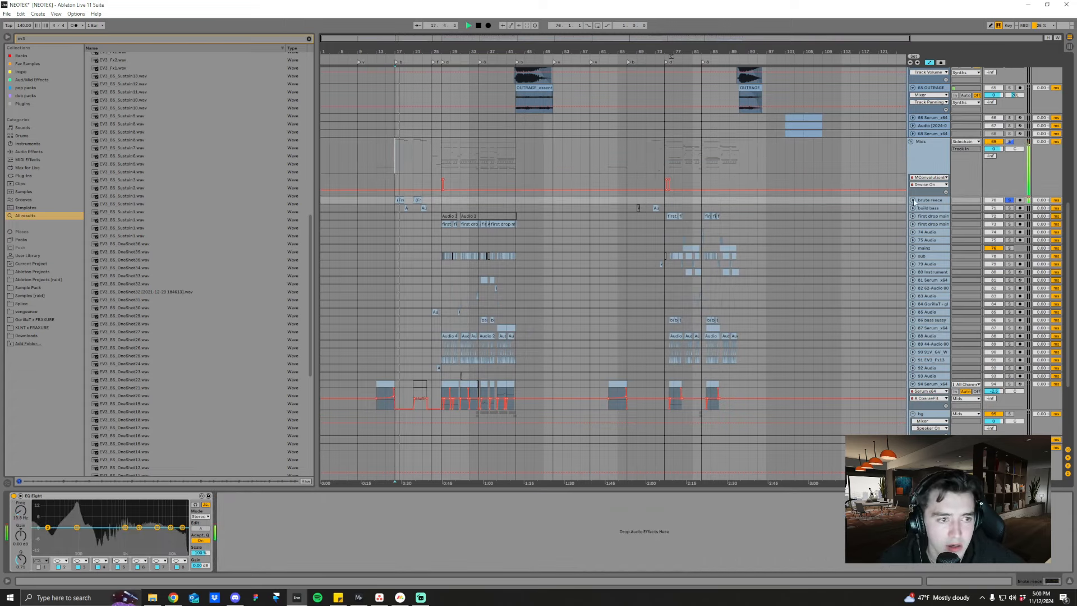
- Unfold the brute reese track, hide the automation lanes and replay its first frozen clip from bar 17 in solo
left_click(912, 200)
key("space")
key("plus")
key("plus")
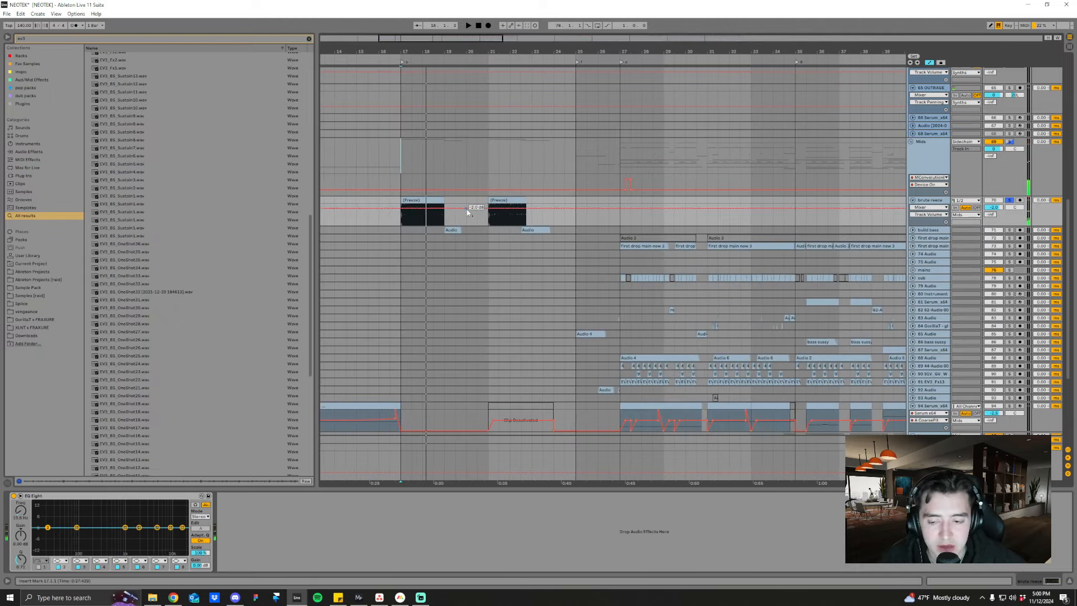
scroll(454, 122, "down", 1)
key("a")
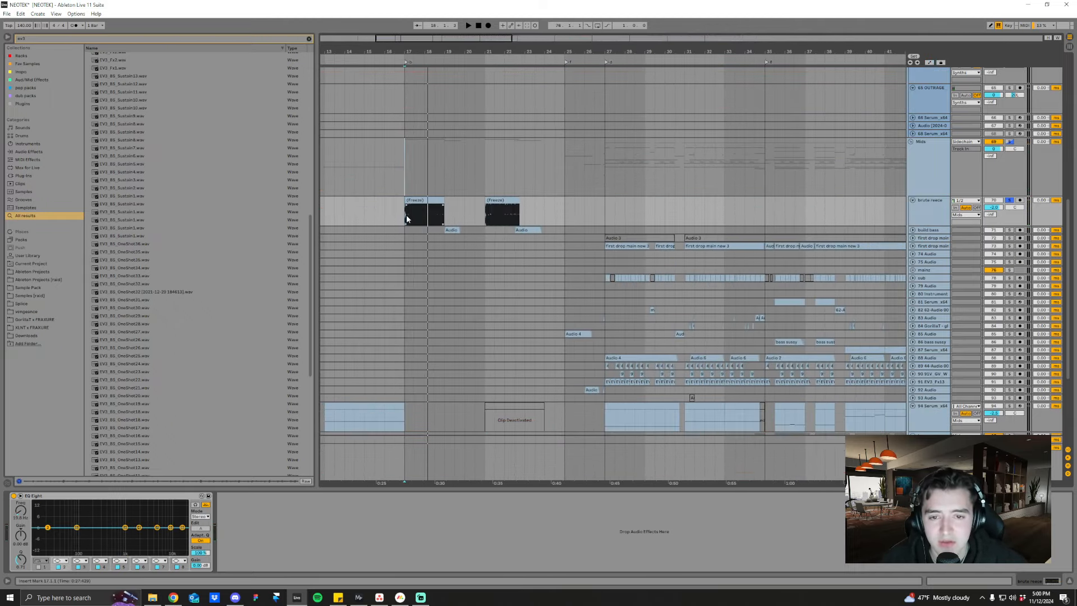
key("space")
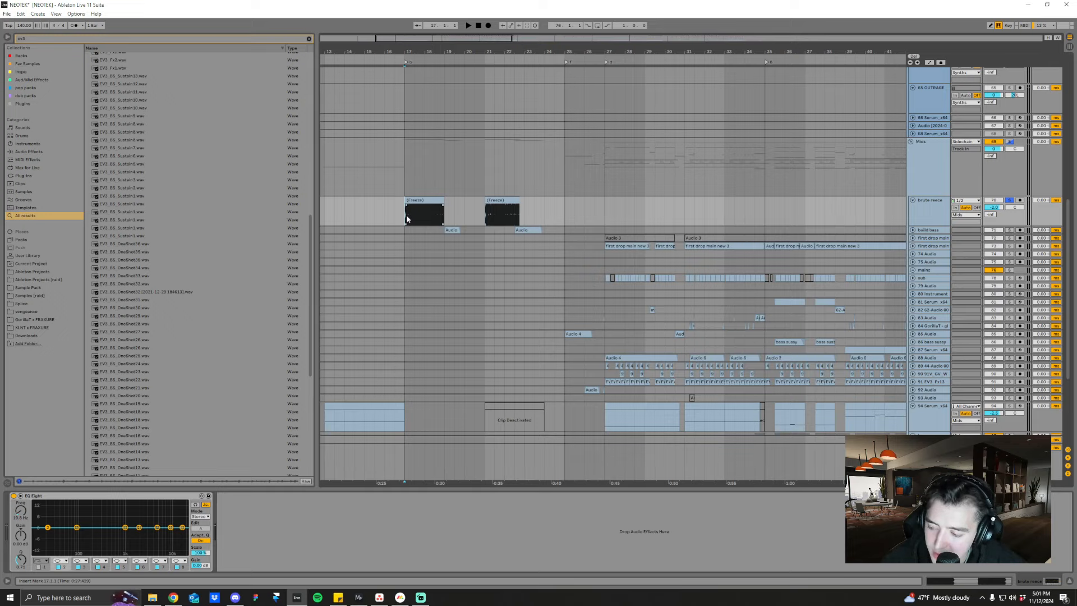
- Unfold track 71 build bass with its device chain shown, play both of its clips in solo and clear the solo
left_click_drag(562, 55, 546, 53)
scroll(628, 267, "up", 2)
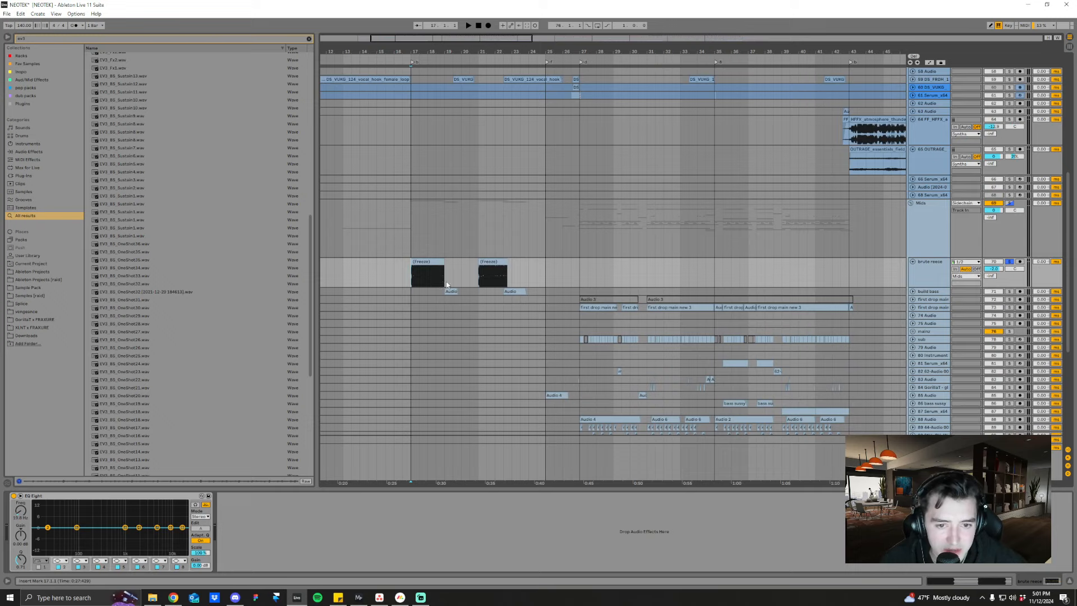
left_click(913, 292)
left_click(924, 298)
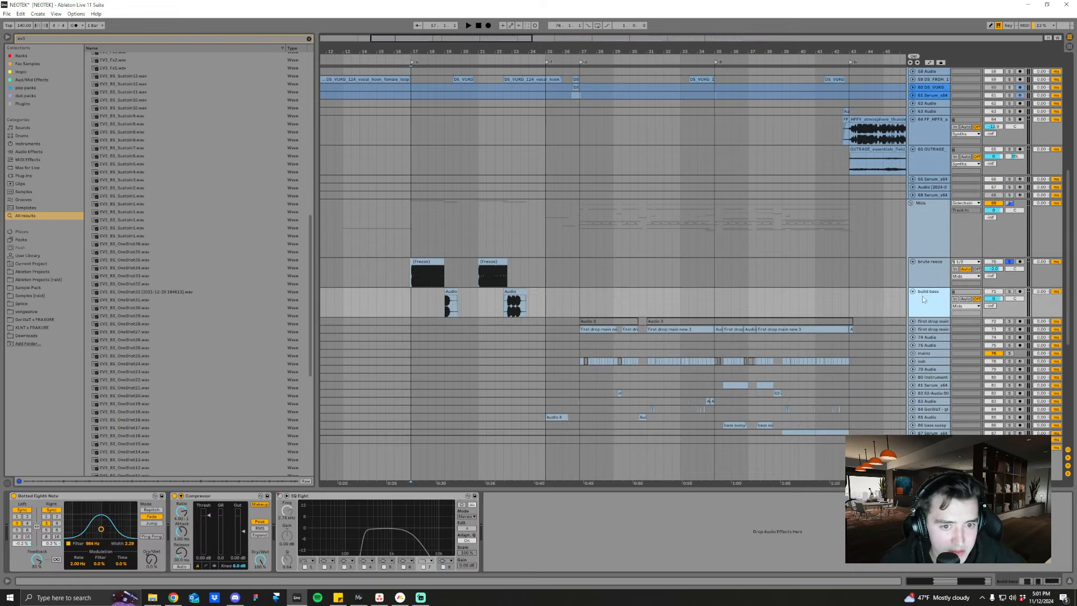
left_click(448, 310)
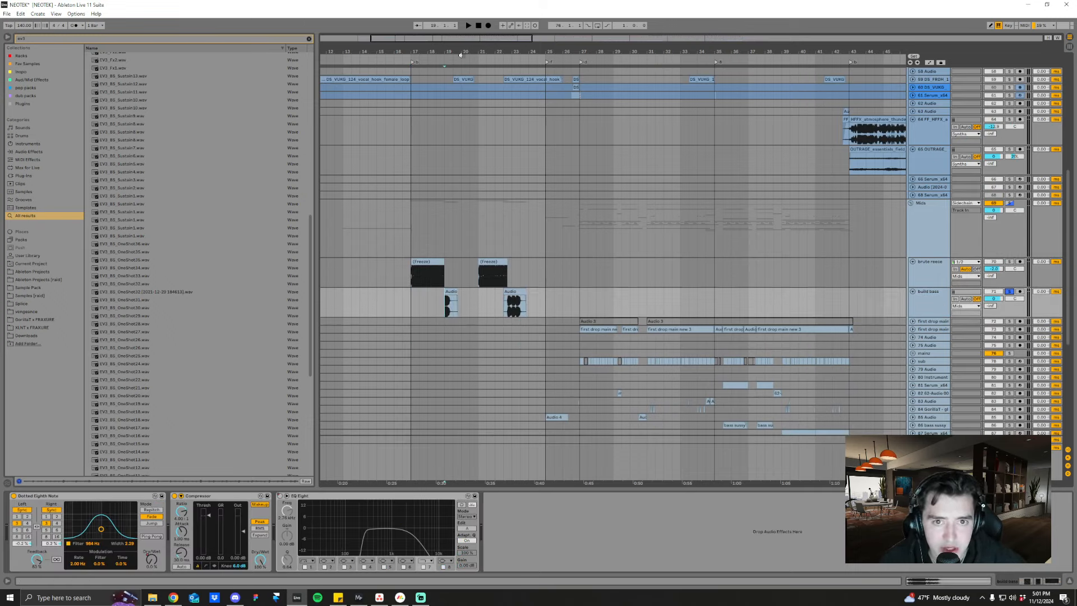
key("plus")
key("space")
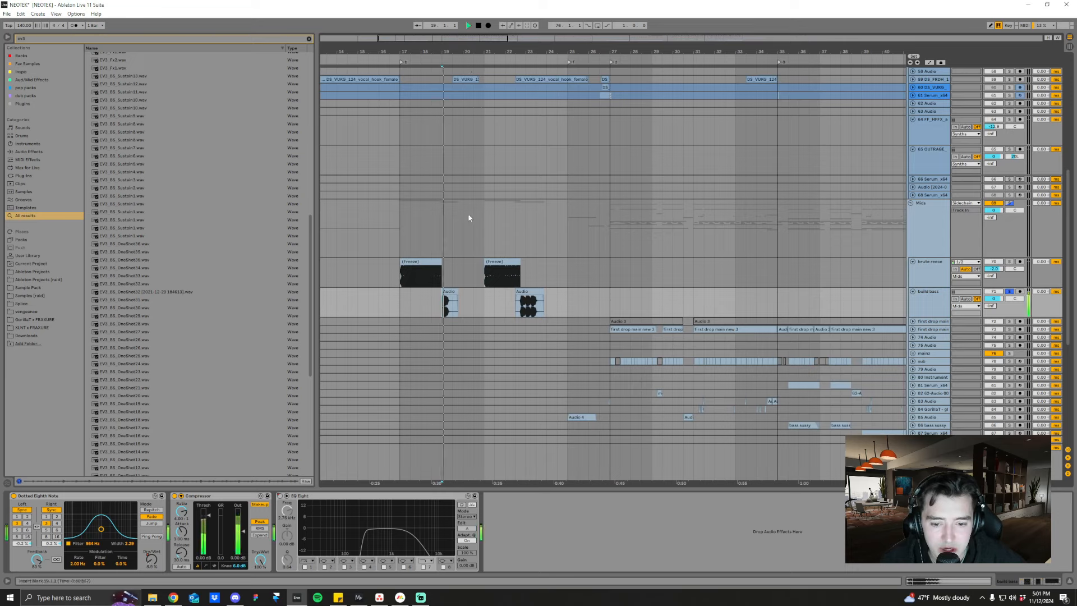
left_click(523, 309)
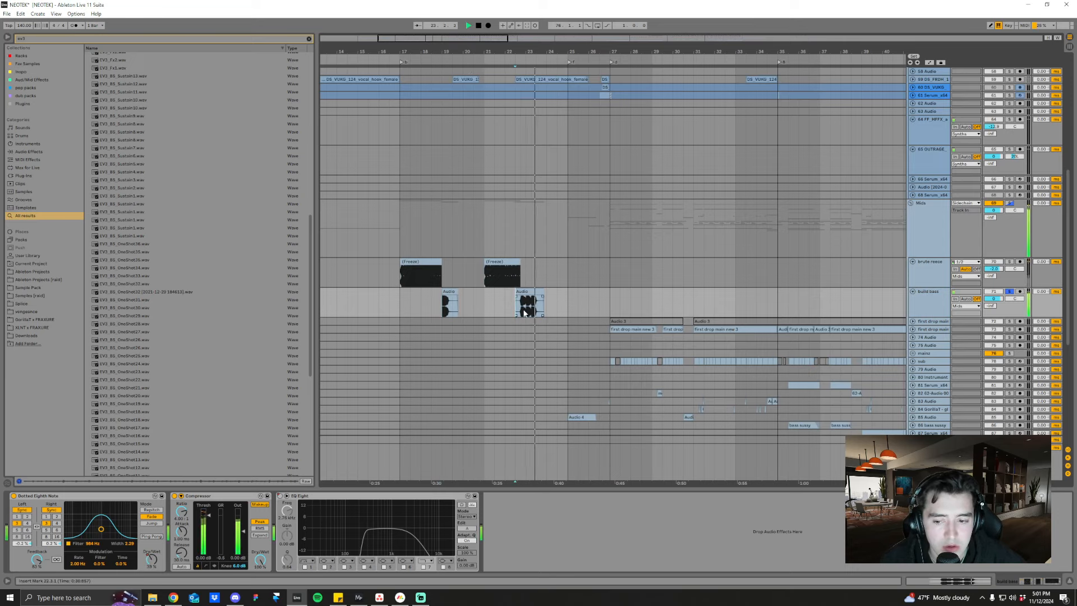
left_click(1009, 292)
- Collapse the Mids group and fold tracks 64 FF_MPFX and 65 OUTRAGE together
scroll(909, 265, "up", 2)
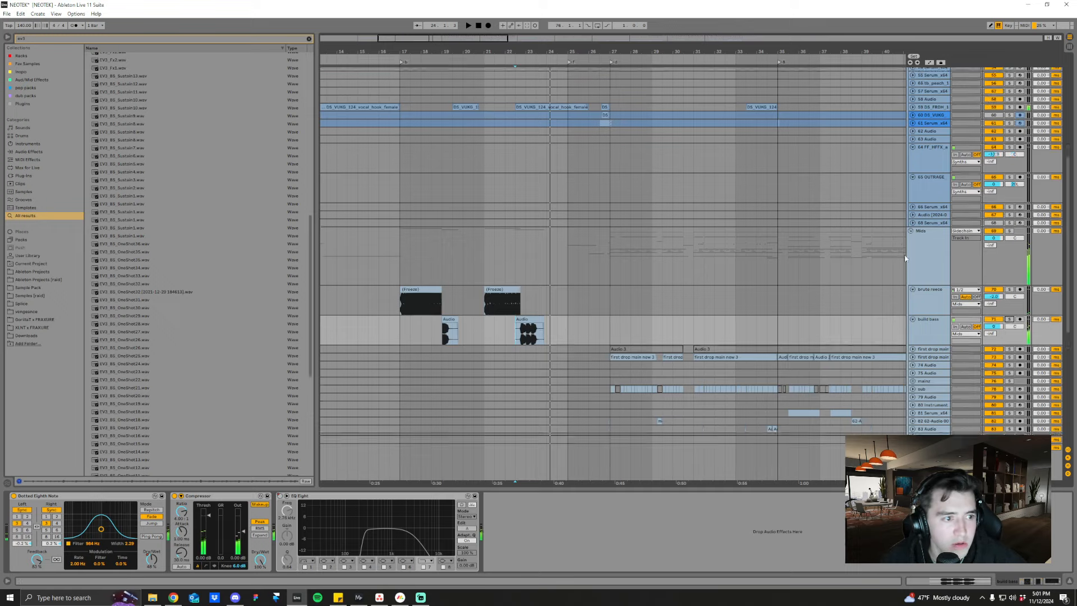
scroll(909, 235, "up", 10)
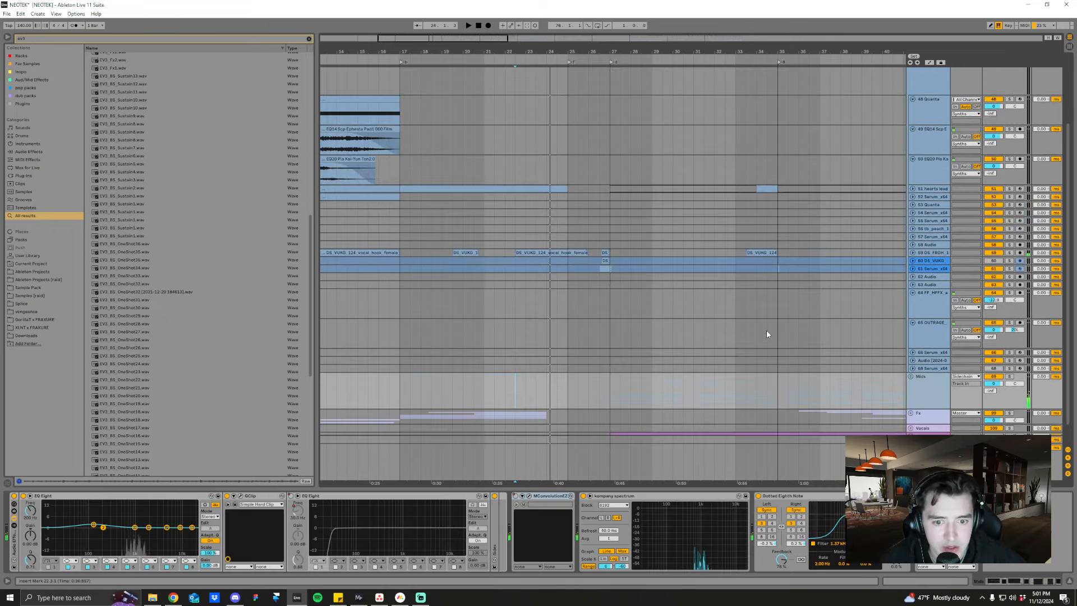
left_click(928, 318)
left_click(929, 327, "shift")
left_click(912, 323)
scroll(521, 103, "down", 5)
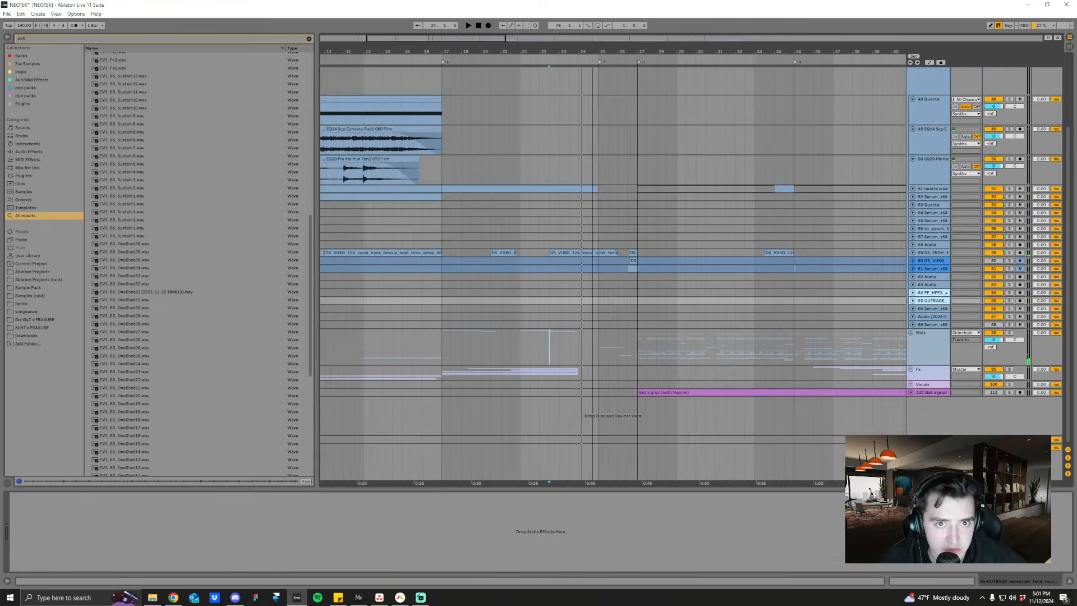
- Unfold tracks 52 Serum and 51 hearts lead, and play hearts lead from bar 9 in solo
scroll(644, 257, "up", 2)
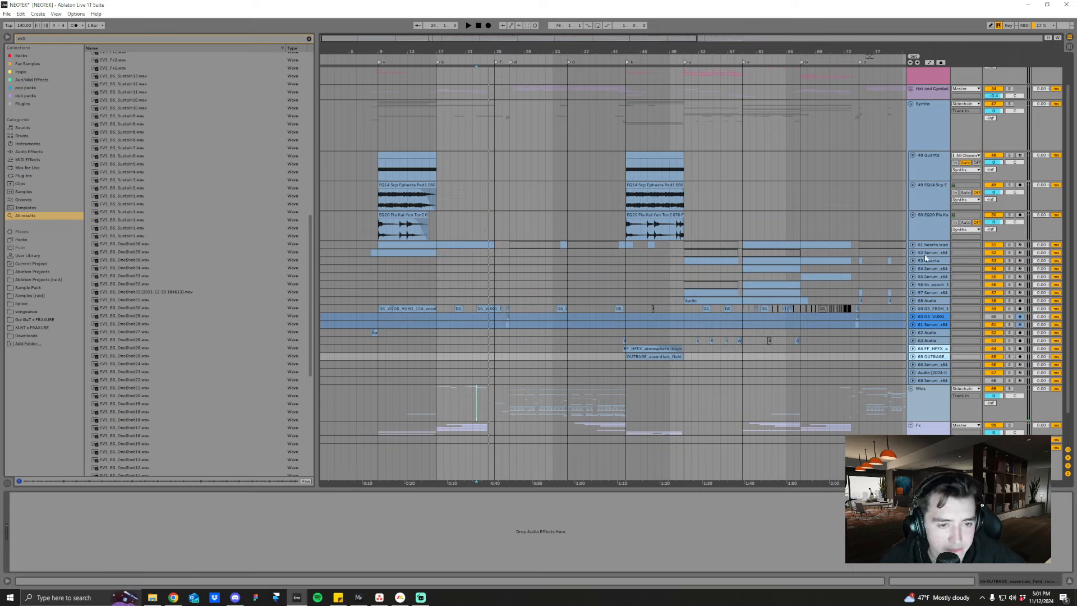
left_click(912, 253)
left_click(912, 245)
left_click(380, 258)
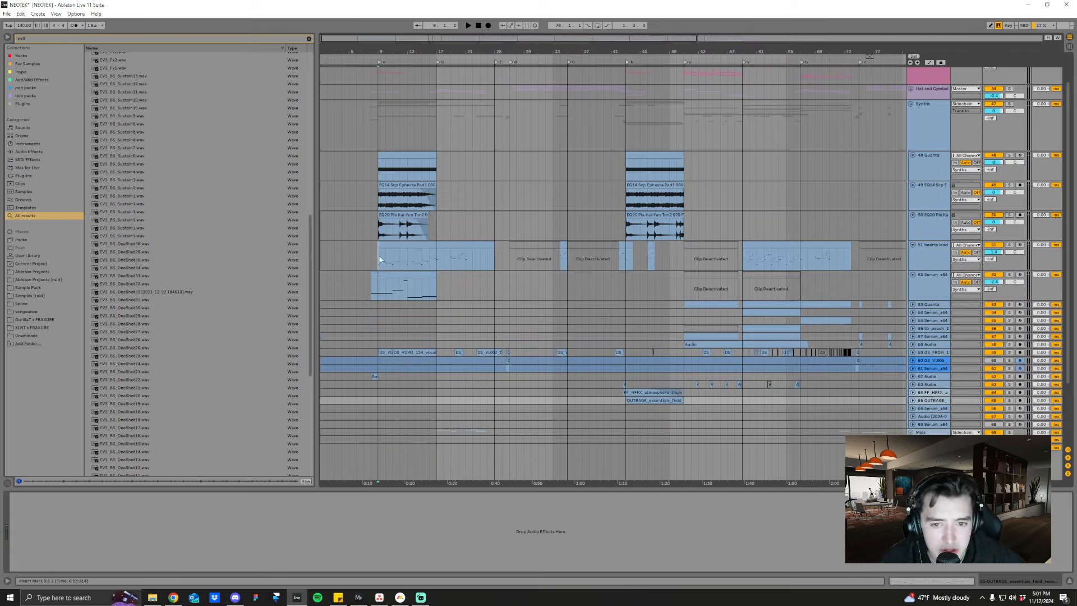
left_click(1009, 244)
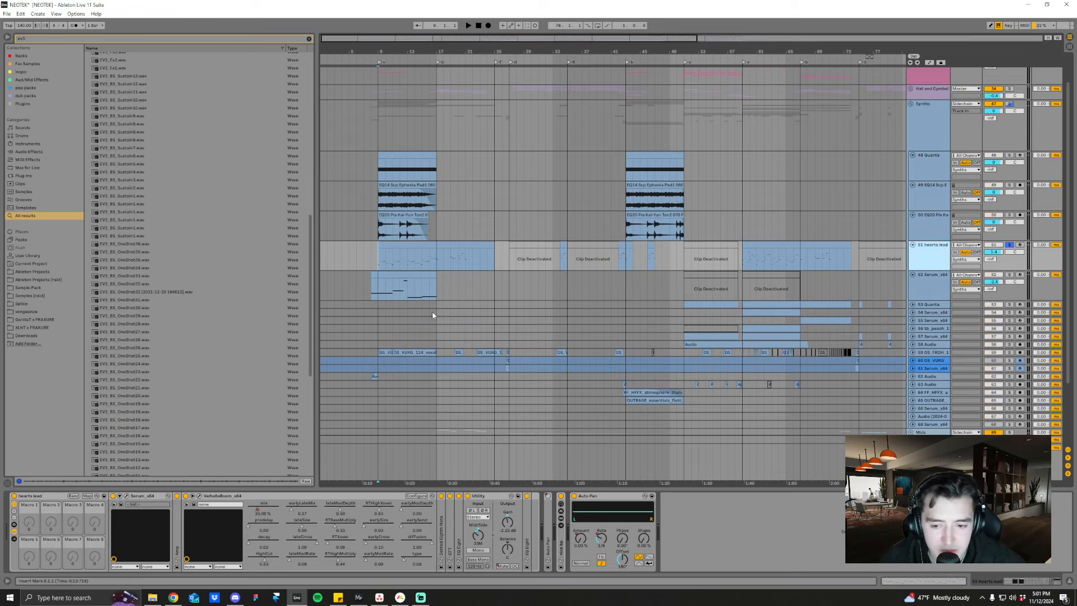
key("space")
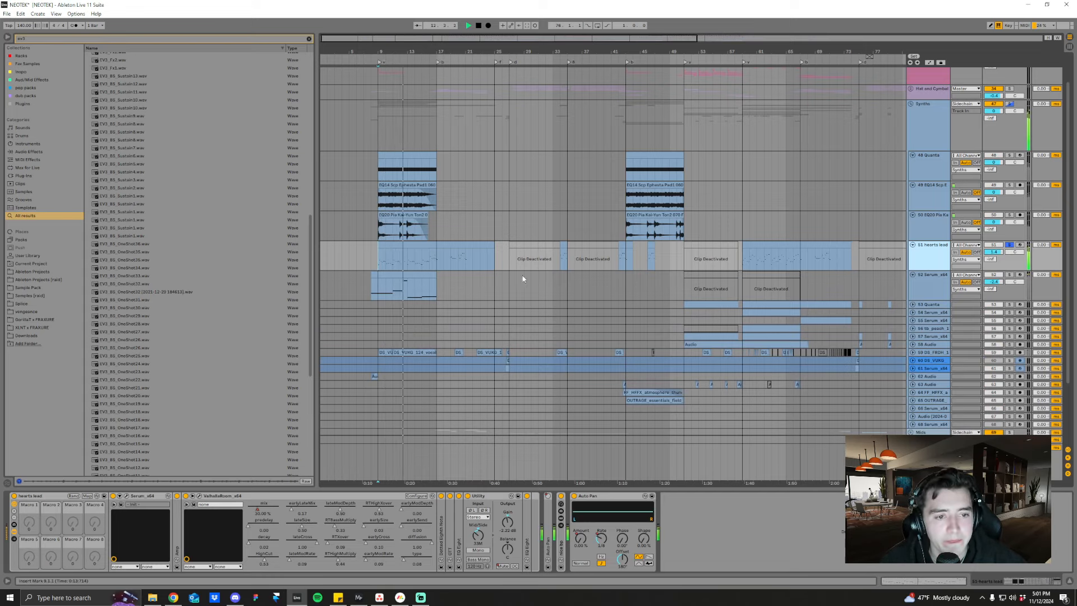
key("space")
- Unfold vocal track 59 with its device chain shown, play it from bar 9 in solo and collapse its ValhallaRoom device
scroll(655, 351, "down", 1)
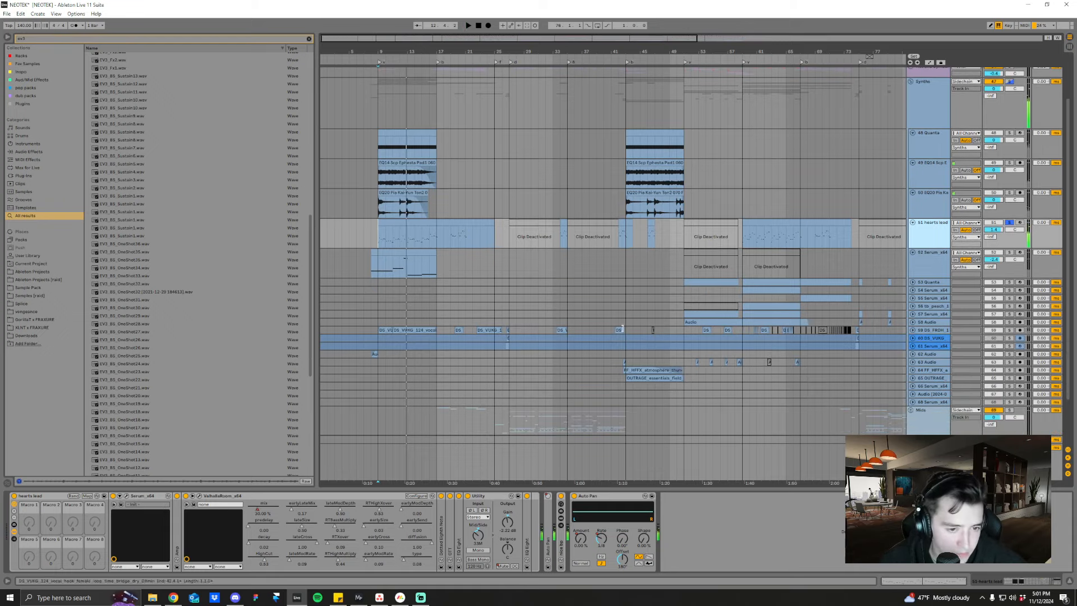
left_click(942, 328)
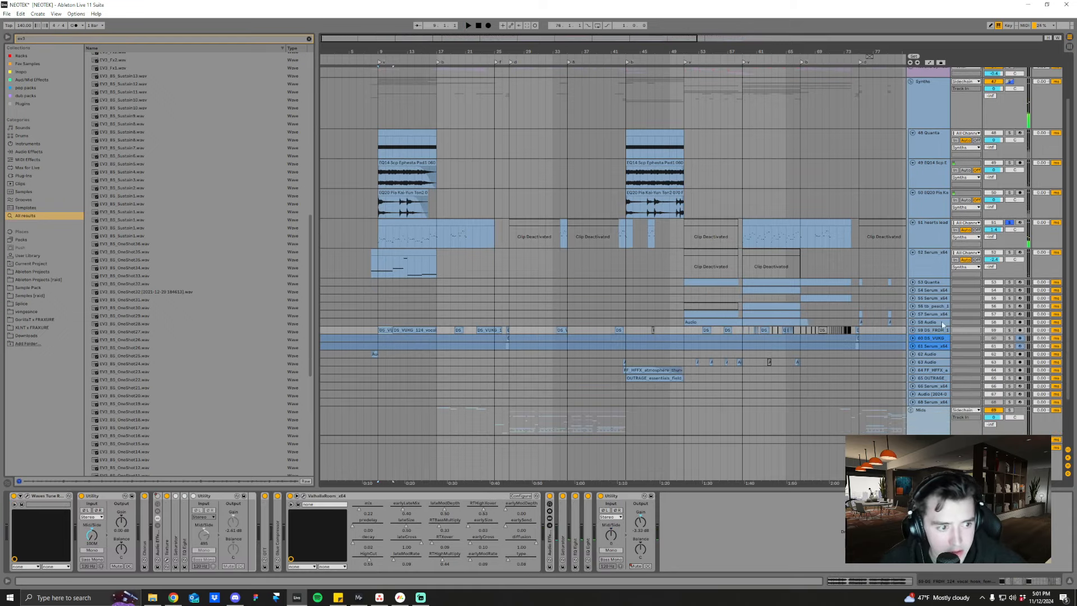
left_click(913, 330)
key("space")
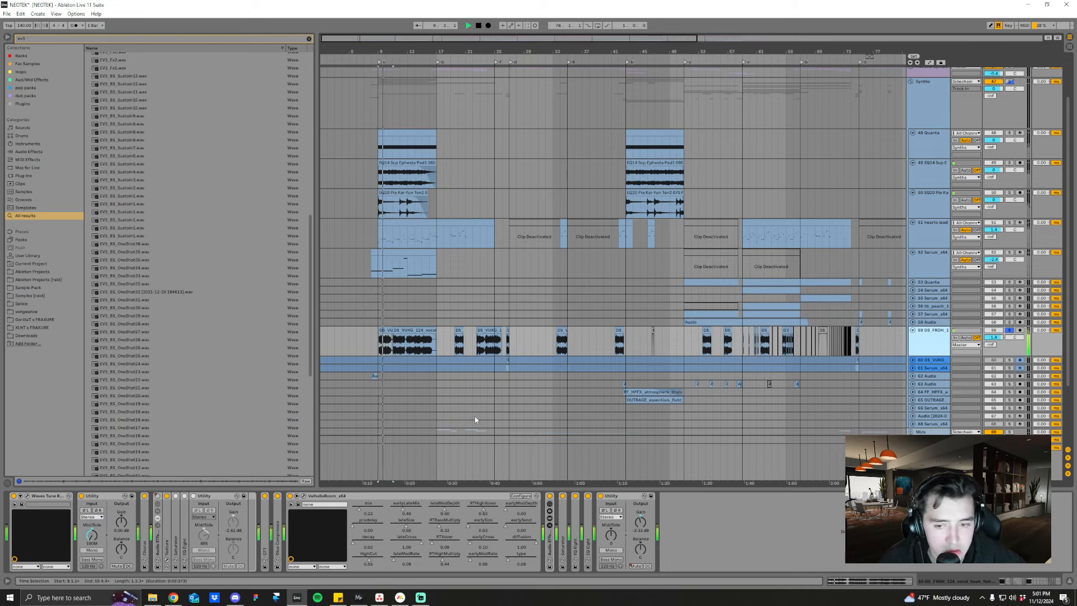
double_click(336, 495)
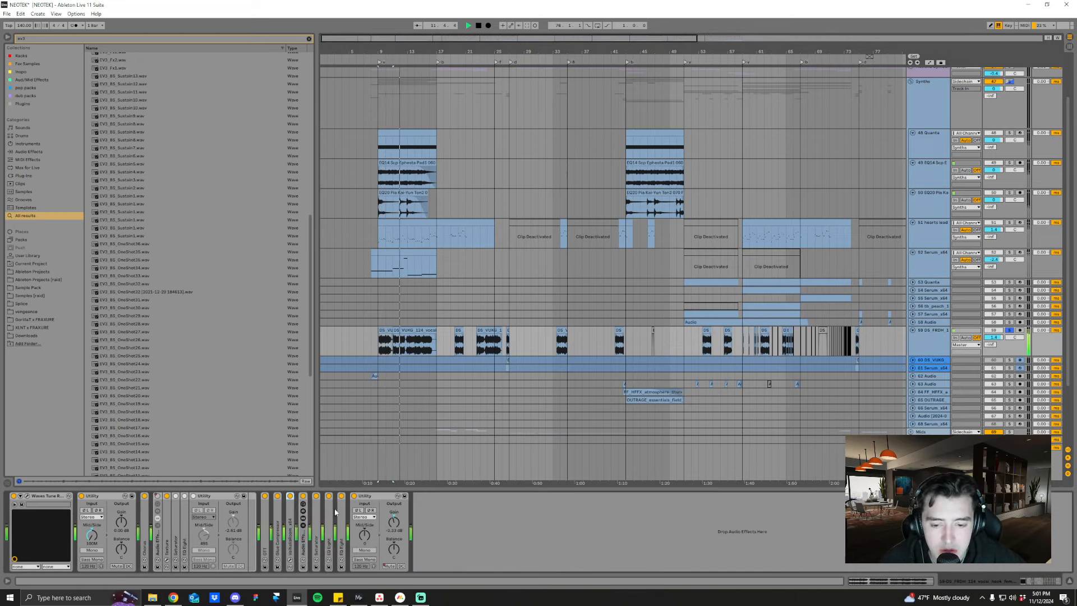
- Expand the collapsed Audio Effect Rack on vocal track 59 to show its Dotted Eighth Note chains
double_click(305, 544)
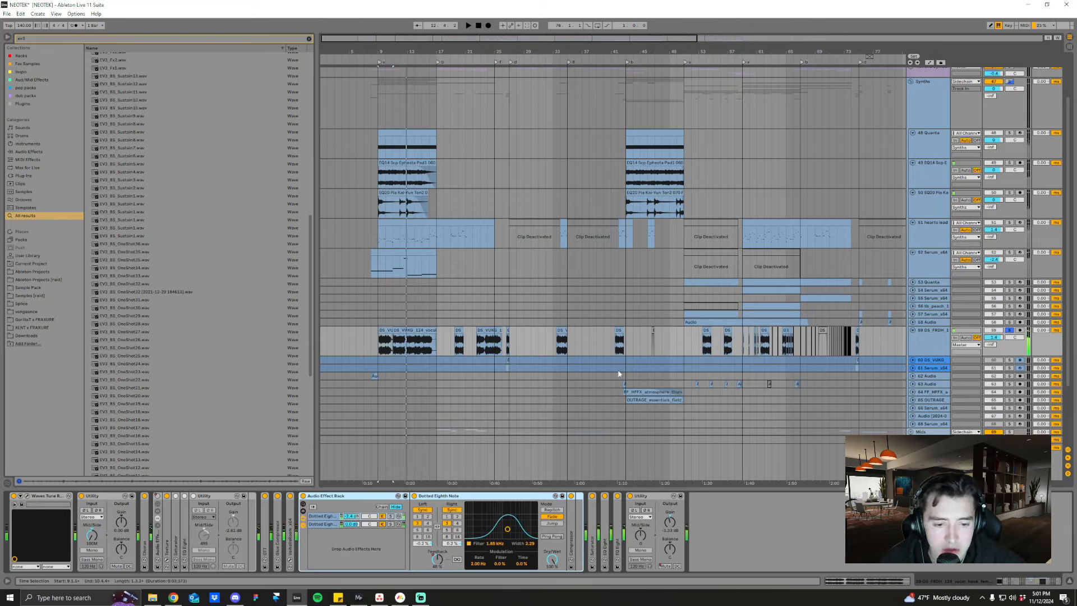
- Clear the vocal solo and play the arrangement from bar 67, then again from bar 59
left_click_drag(684, 52, 625, 70)
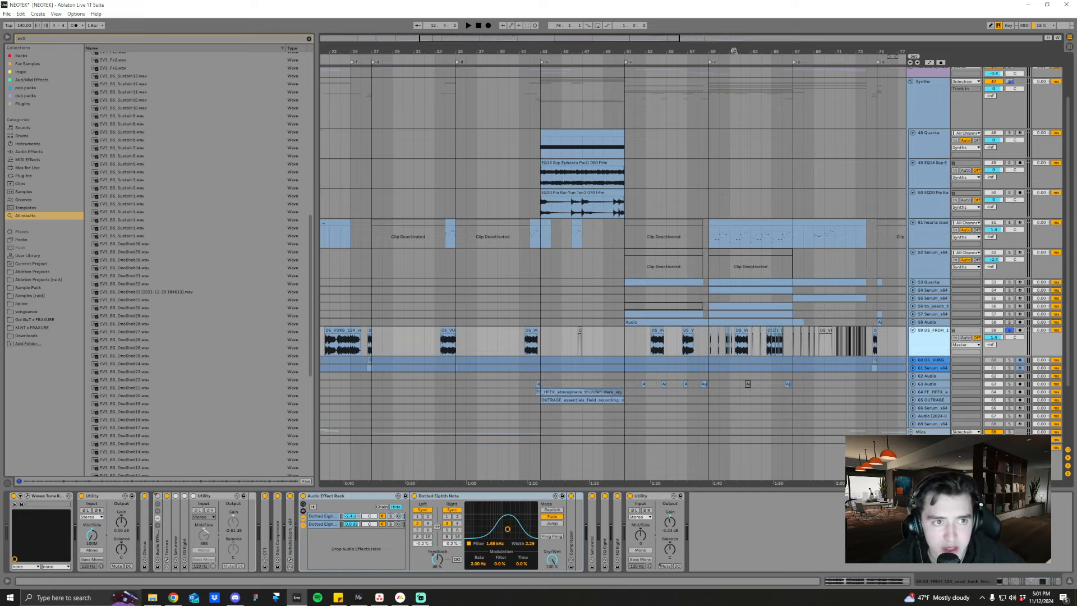
left_click_drag(733, 52, 587, 78)
left_click(667, 237)
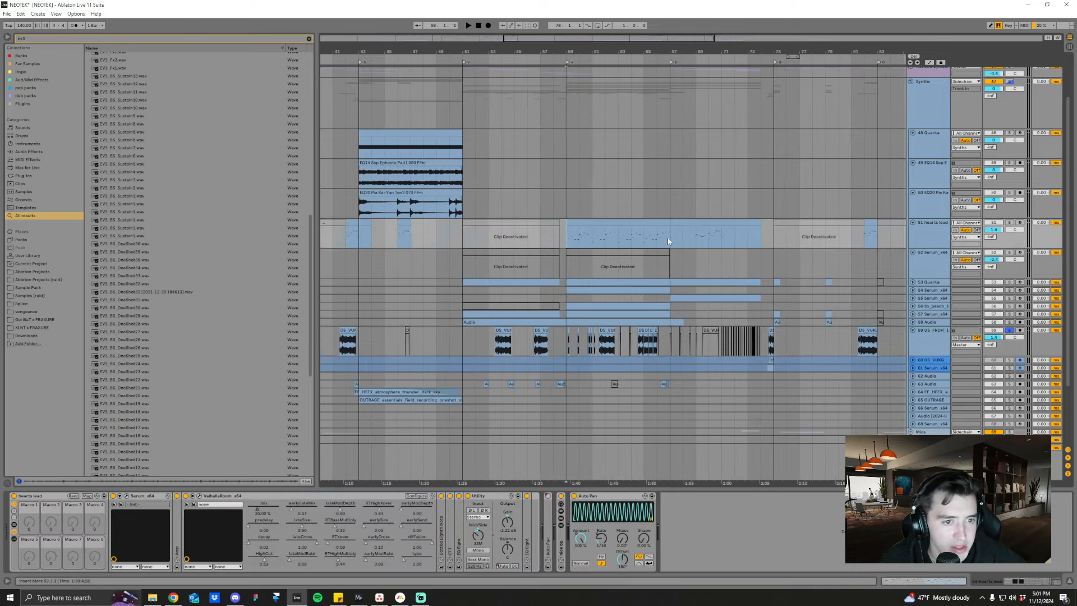
left_click(1008, 223)
key("space")
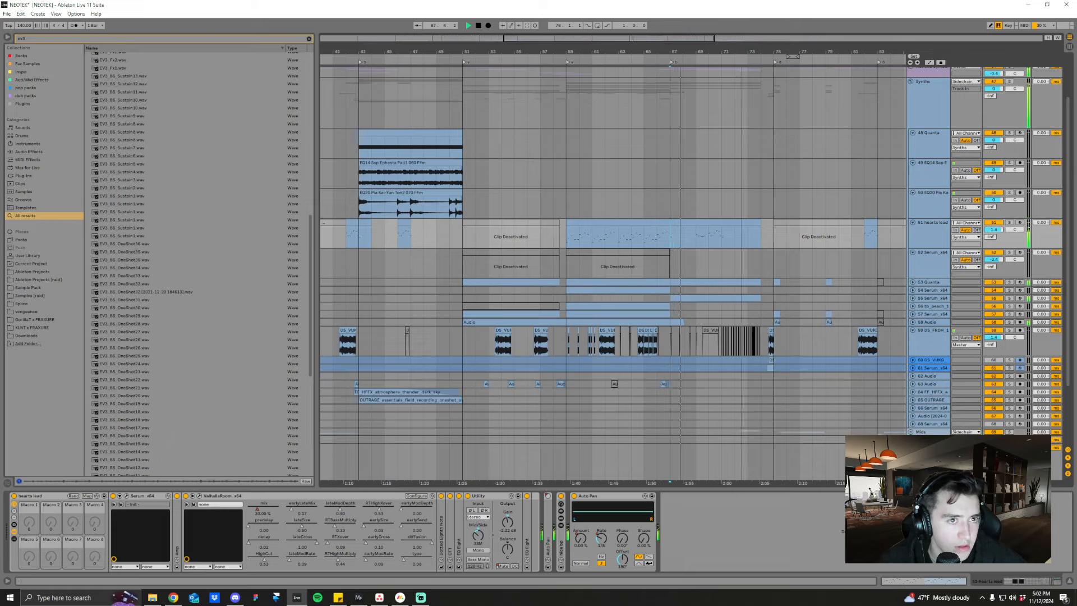
left_click_drag(740, 52, 740, 44)
left_click(590, 235)
key("space")
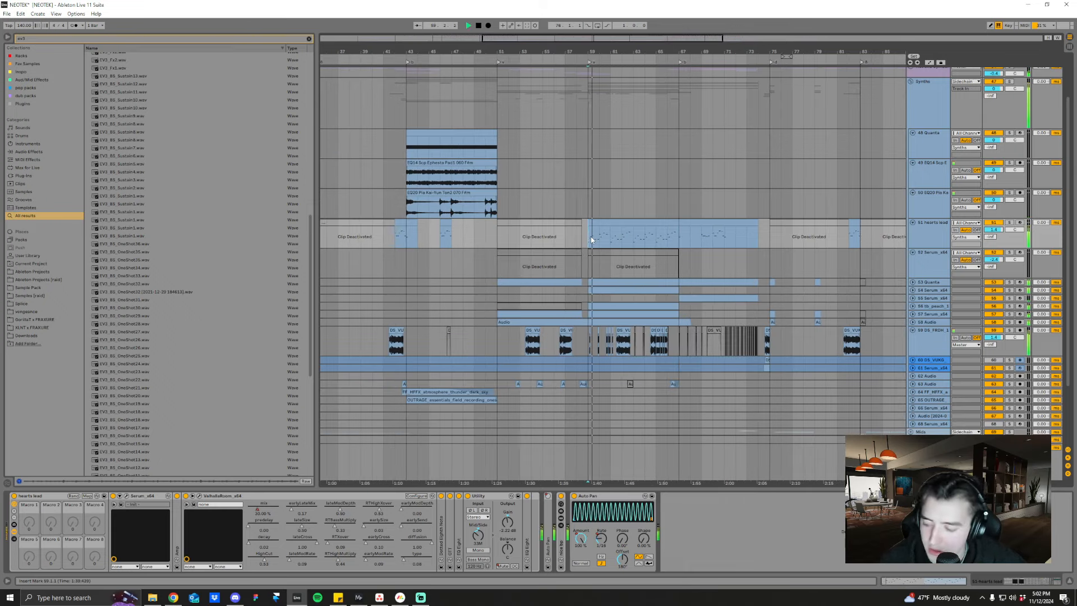
left_click(666, 251)
- Unfold the Drum group and its track 23 Break Scatty with its device chain shown, and set playback to start at bar 59
scroll(931, 113, "up", 2)
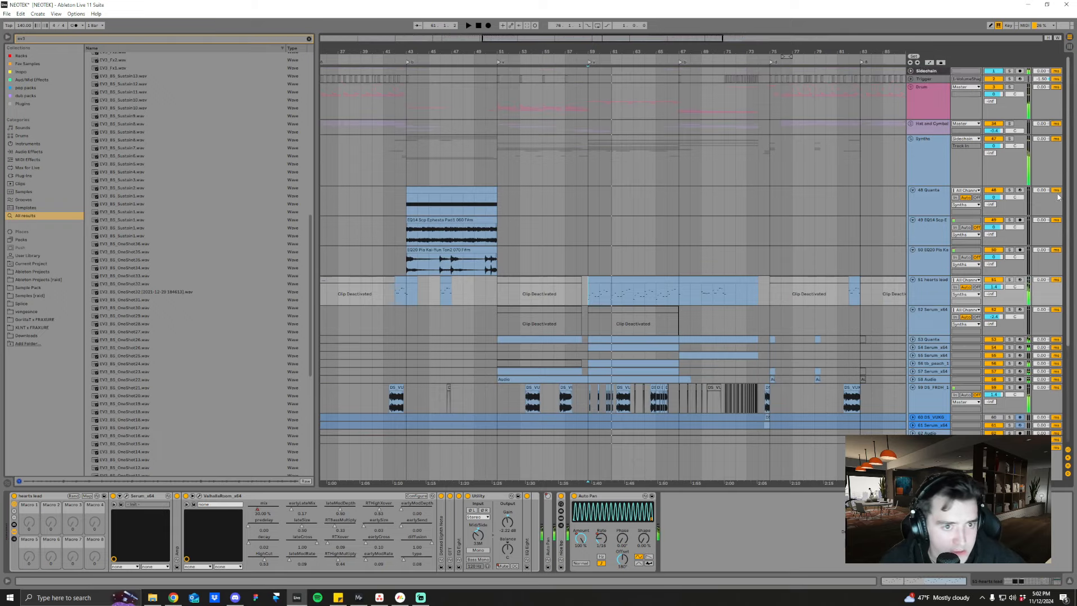
left_click(910, 87)
scroll(920, 200, "down", 1)
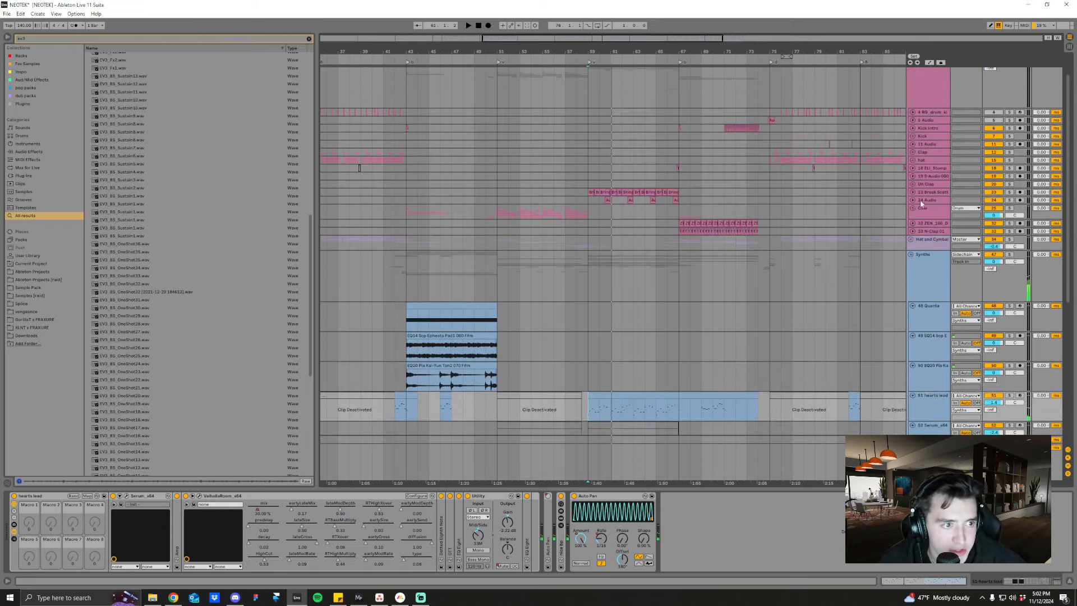
left_click(936, 195)
scroll(634, 82, "up", 4)
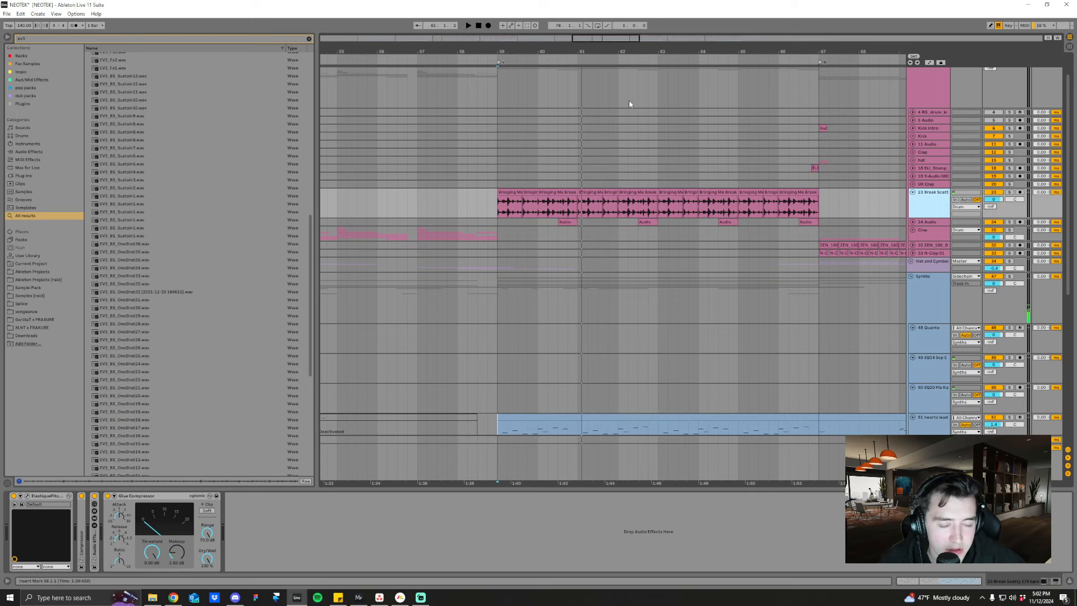
key("space")
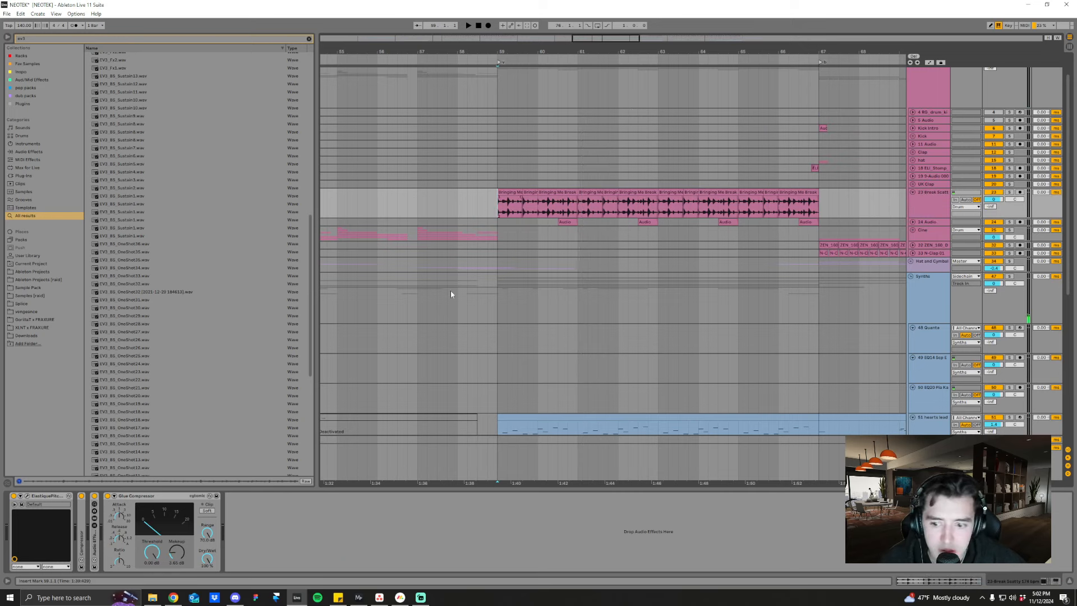
- Expand the Compressor and Audio Effect Rack on Break Scatty, and examine the ElastiquePitch plug-in window before closing it
double_click(79, 539)
double_click(188, 541)
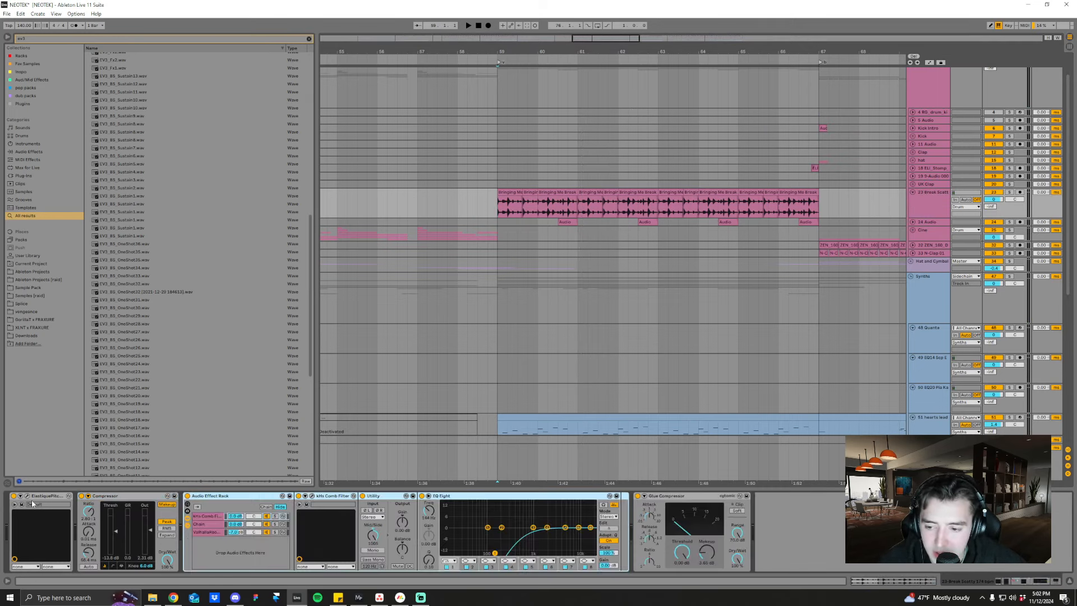
left_click(21, 504)
left_click_drag(348, 214, 391, 191)
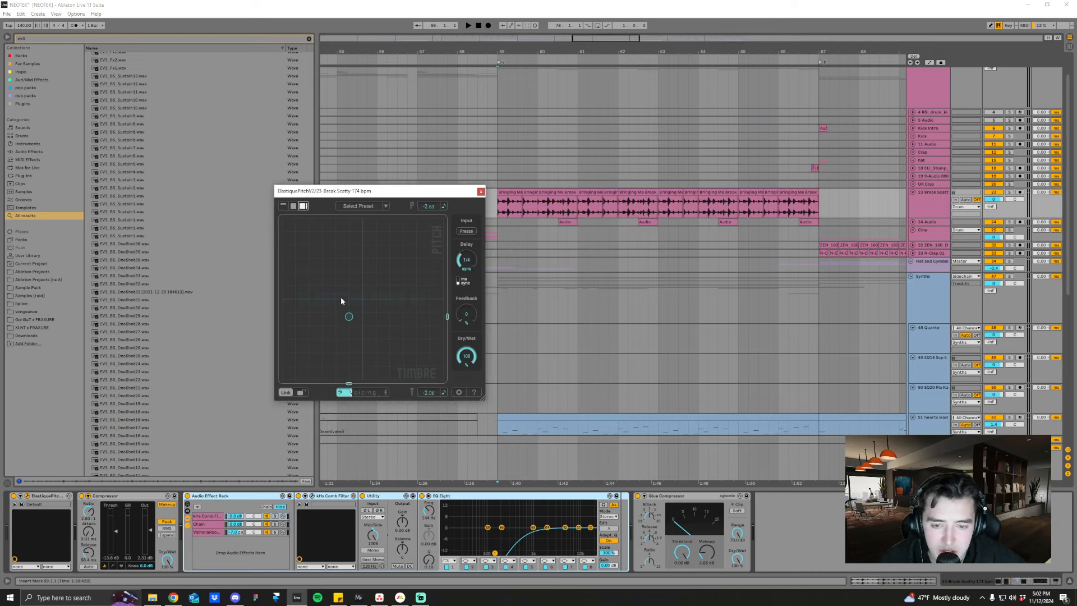
left_click(480, 192)
- Solo track 23 Break Scatty and play it from bar 59 to hear its Compressor and effect rack
left_click(1009, 192)
key("space")
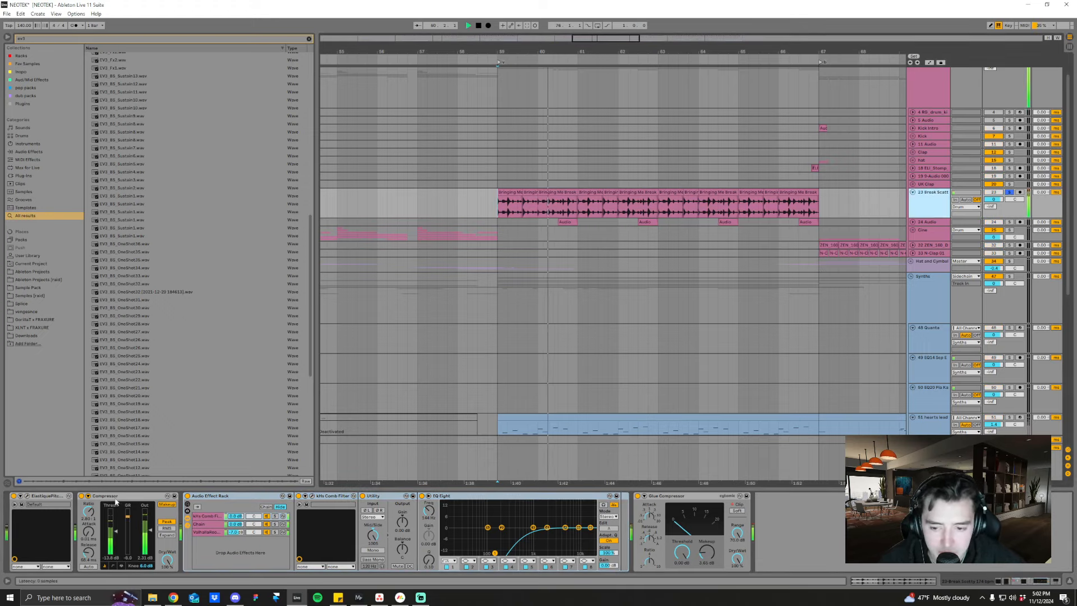
left_click(198, 500)
left_click(88, 499)
key("space")
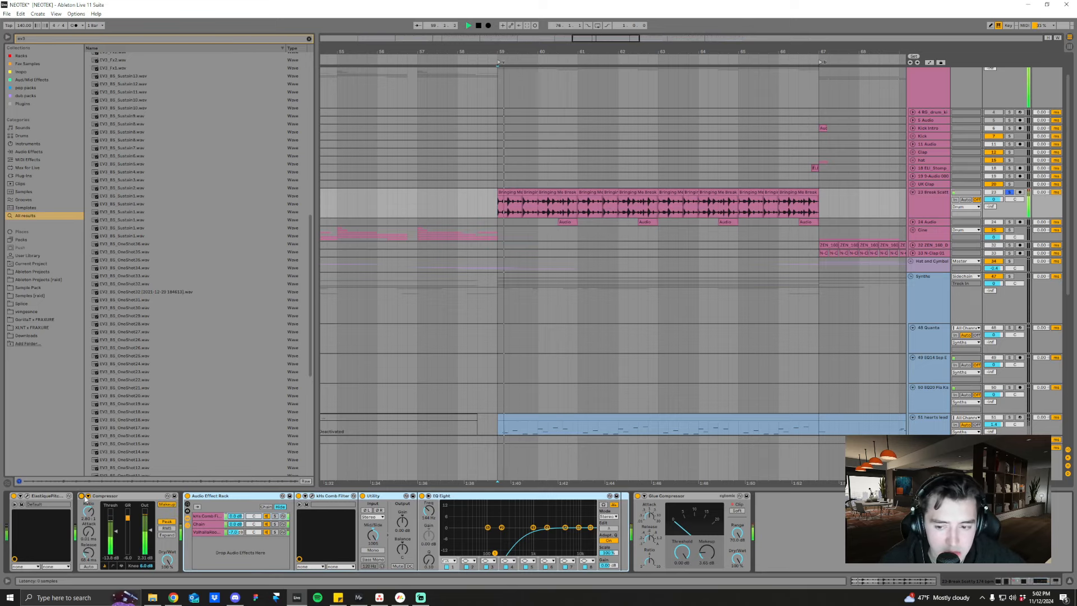
key("space")
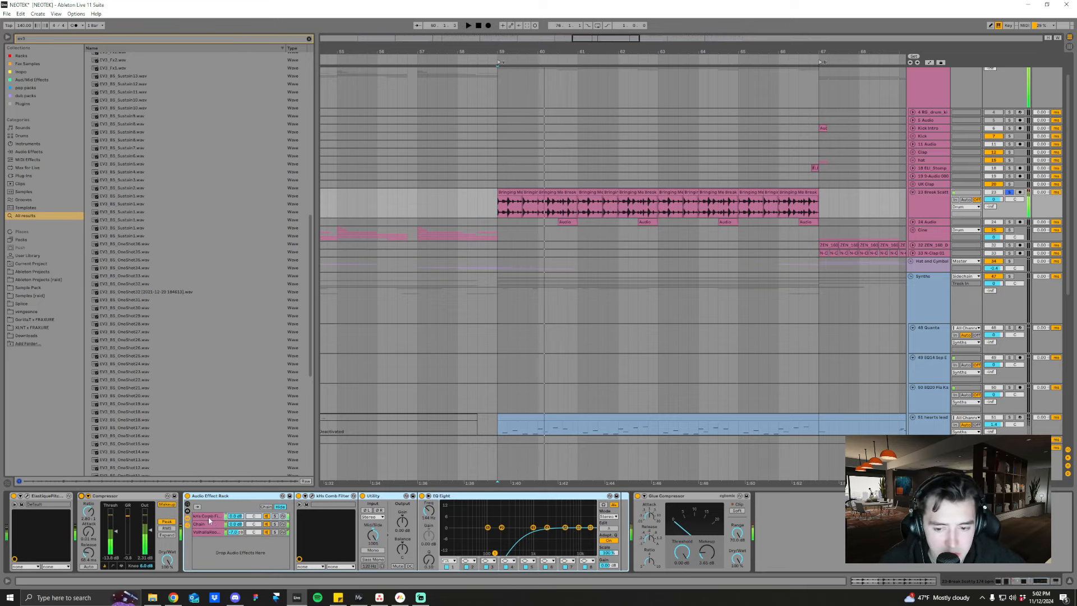
- Play the Valhalla chain and the kHs Comb Filter chain of the Break Scatty rack separately in solo
left_click(207, 524)
left_click(207, 533)
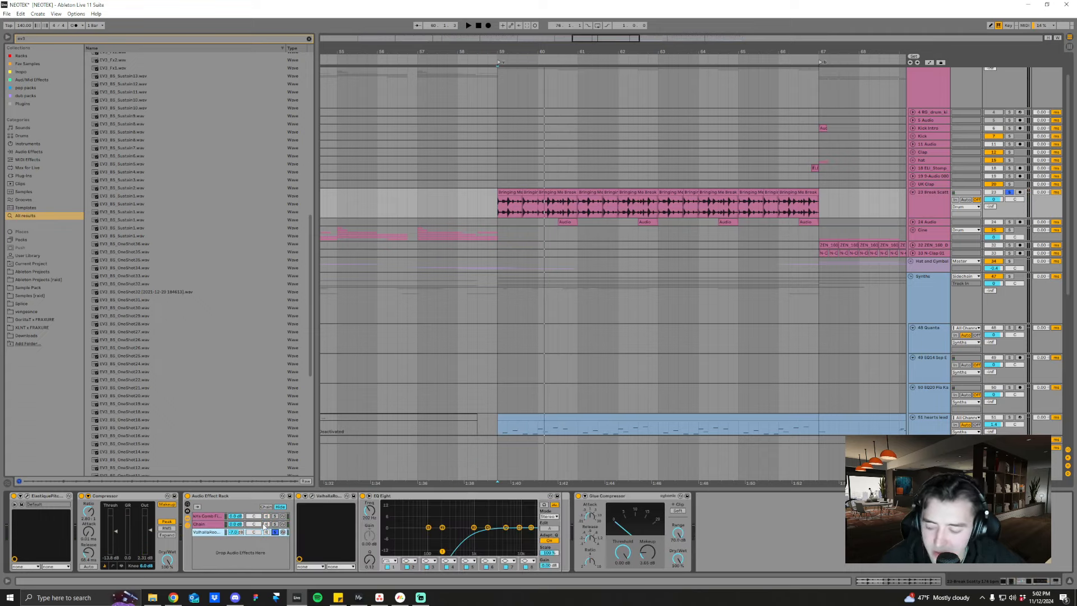
key("space")
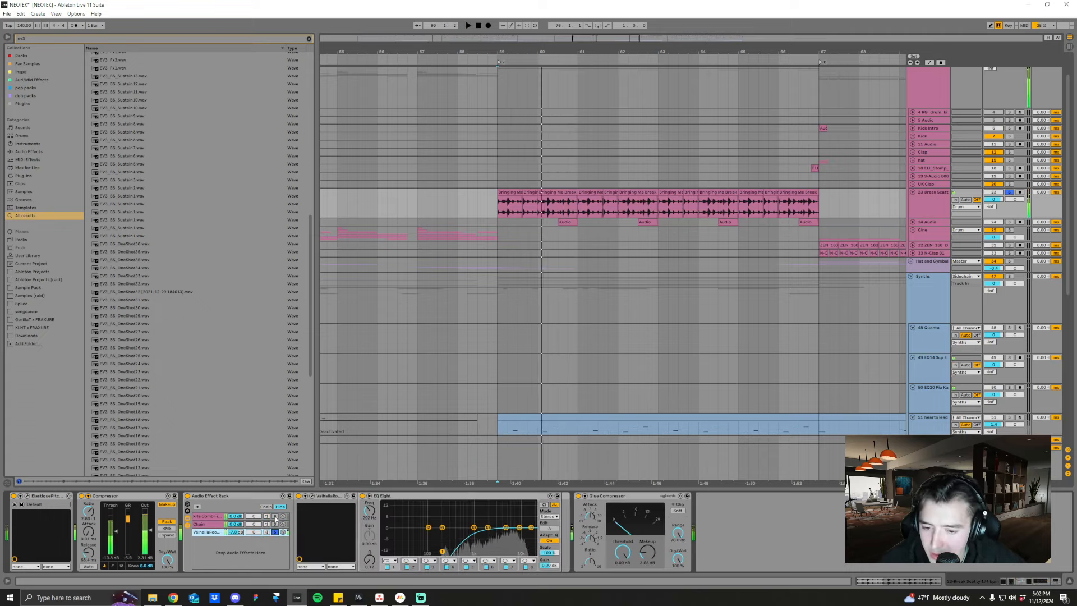
left_click(274, 516)
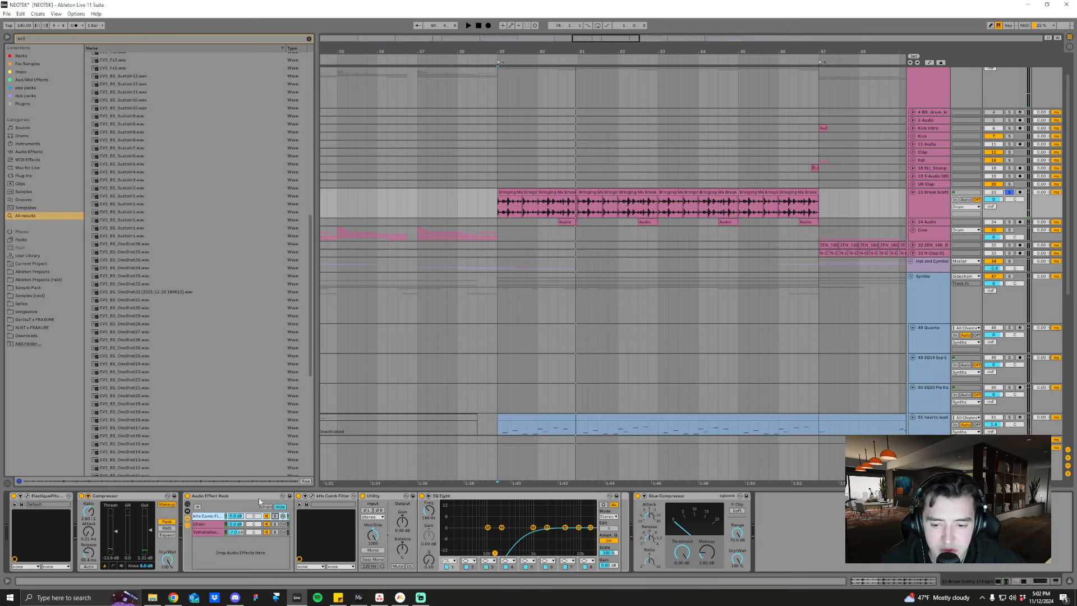
- Play Break Scatty from bar 59 with its Audio Effect Rack switched off, and again with it switched on
left_click(187, 497)
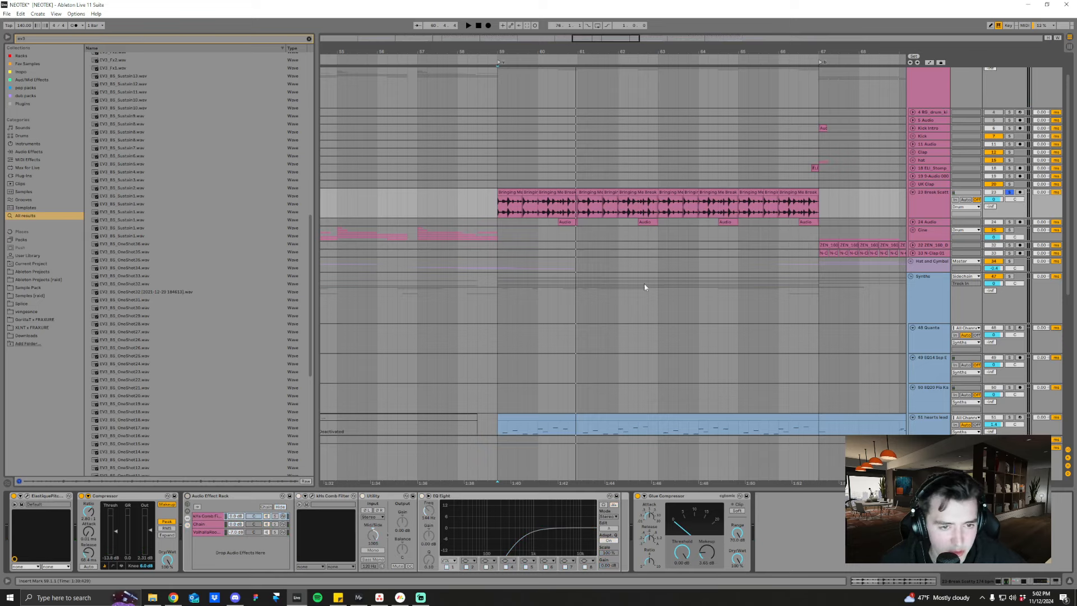
key("space")
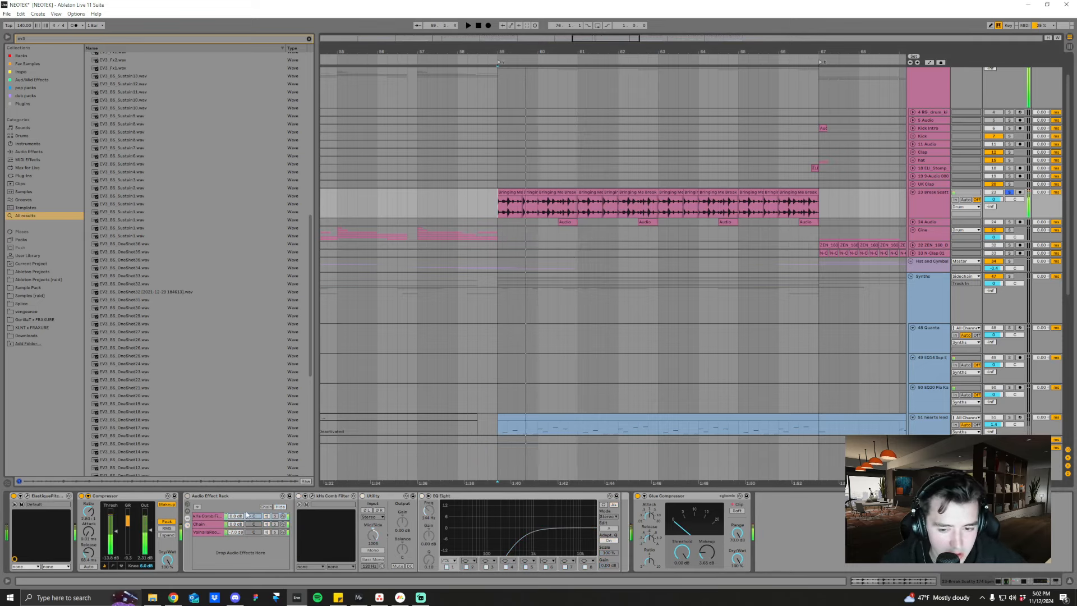
key("space")
left_click(188, 497)
key("space")
key("space")
- Unfold track 24 Audio and play it in solo from the start of its first clip
left_click(912, 222)
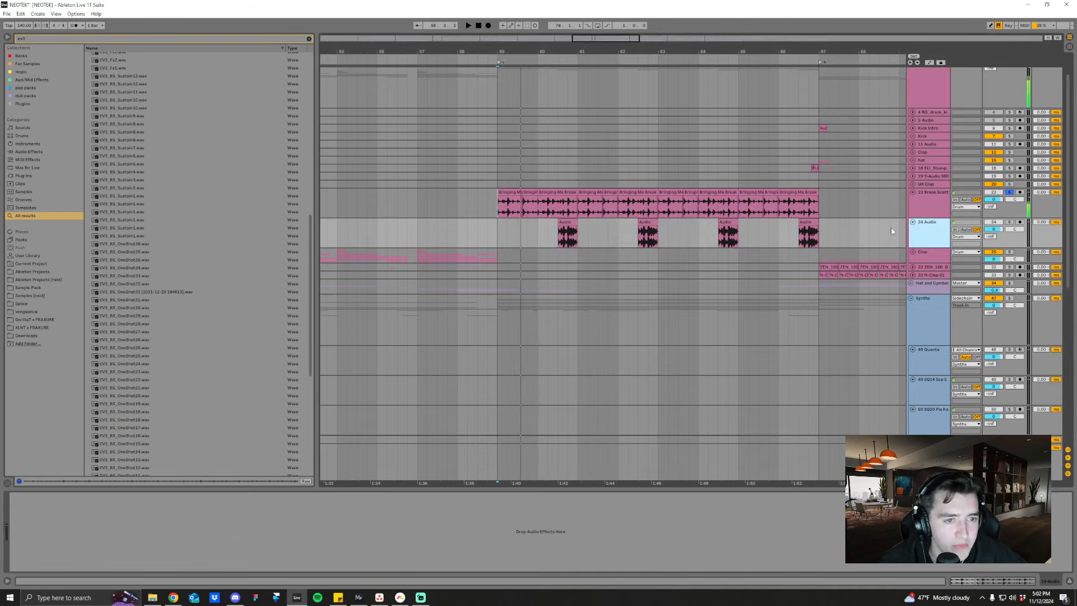
left_click_drag(575, 51, 557, 233)
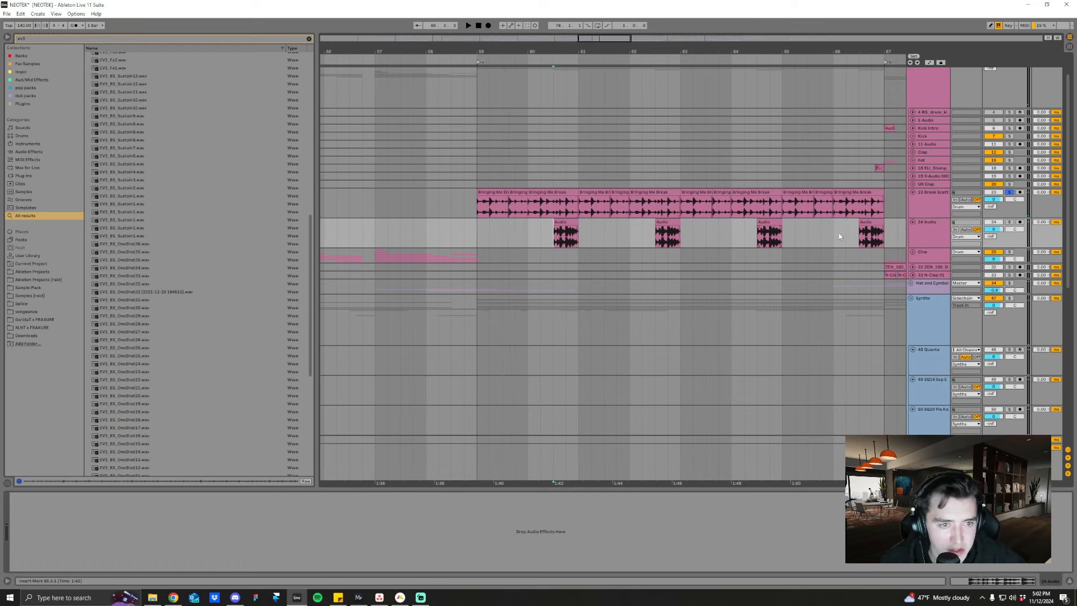
key("space")
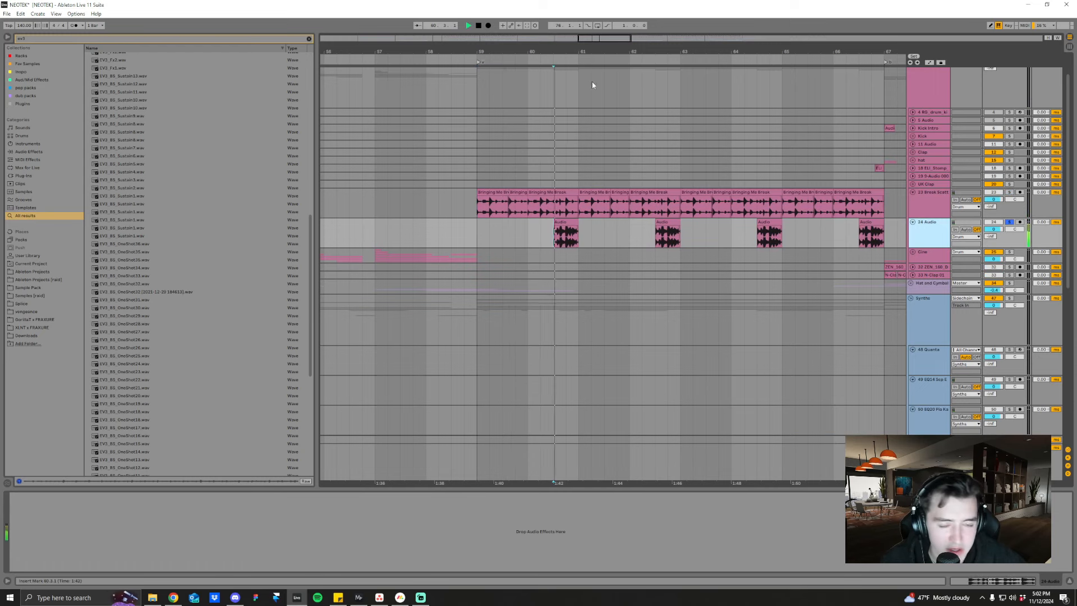
left_click_drag(584, 51, 570, 106)
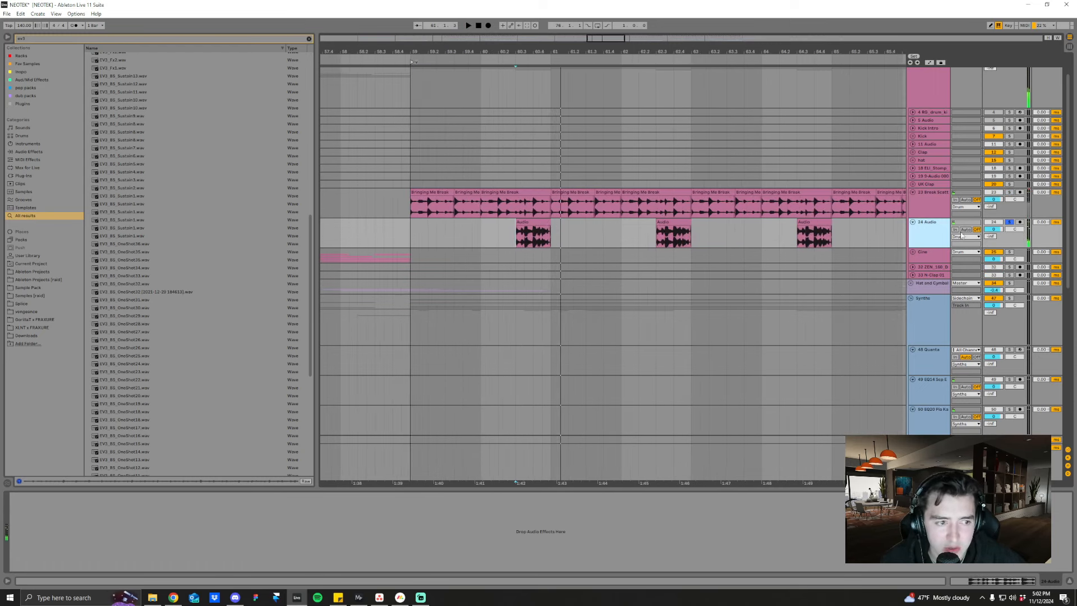
- Solo the Synths group, then play track 51 hearts lead in solo from bar 59
scroll(526, 180, "down", 4)
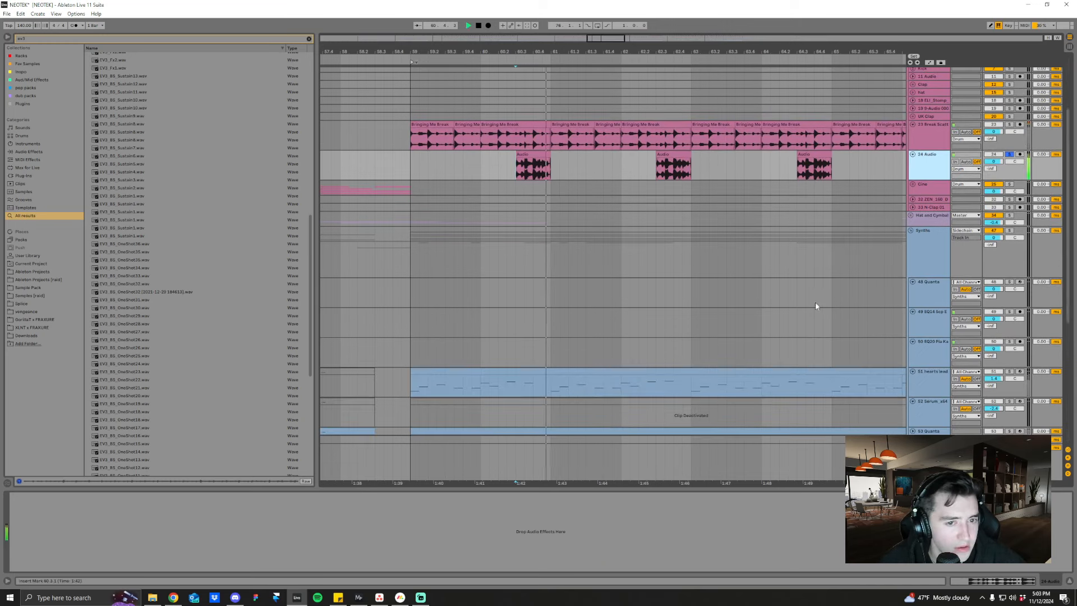
scroll(915, 303, "down", 2)
left_click(949, 218)
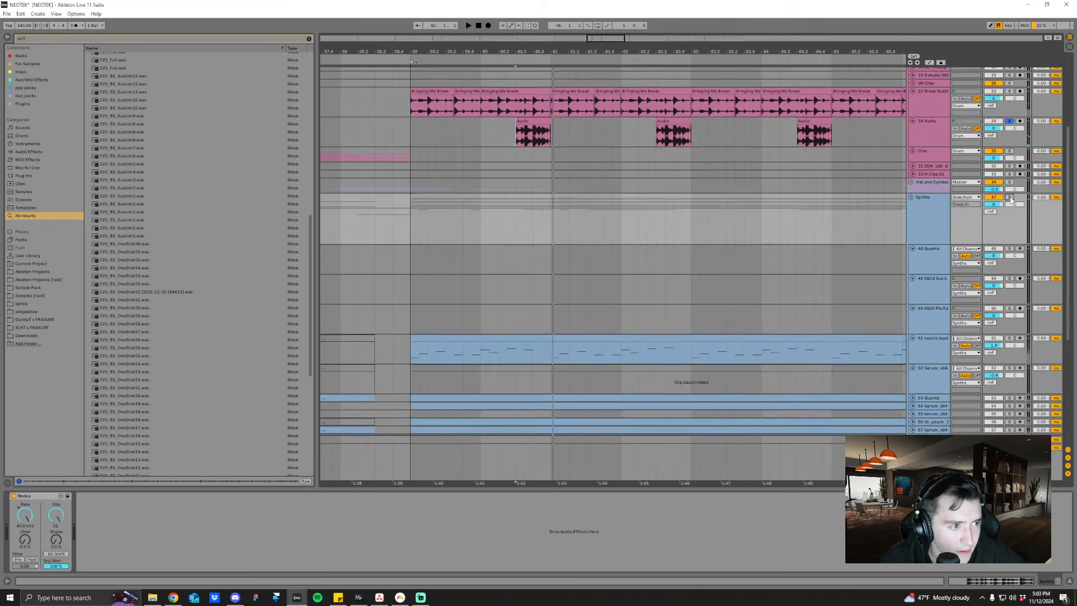
scroll(563, 334, "down", 4)
left_click(890, 287)
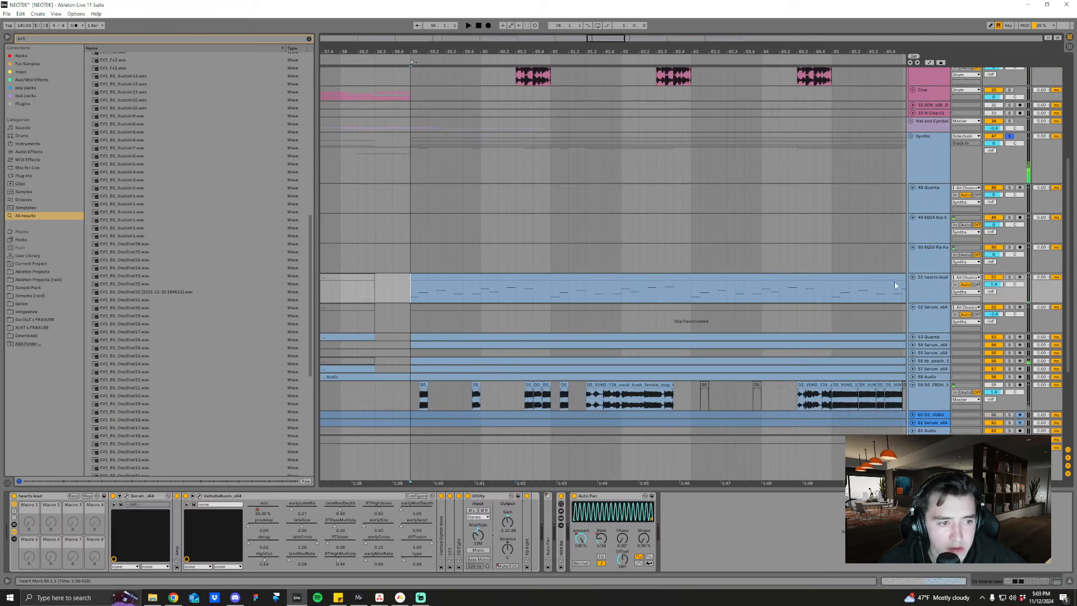
left_click(1010, 277)
key("space")
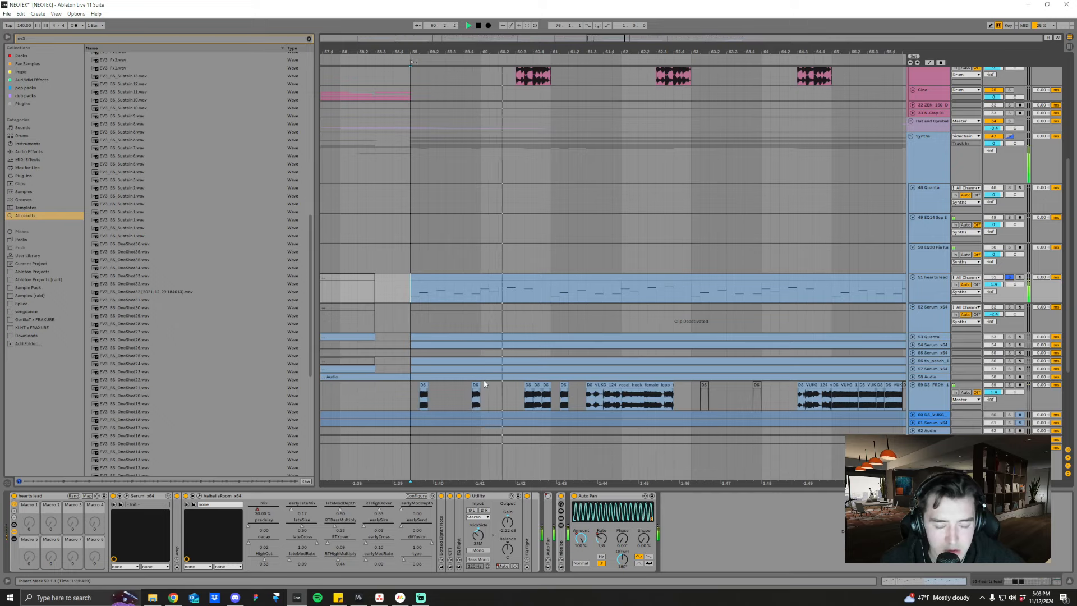
scroll(491, 365, "down", 1)
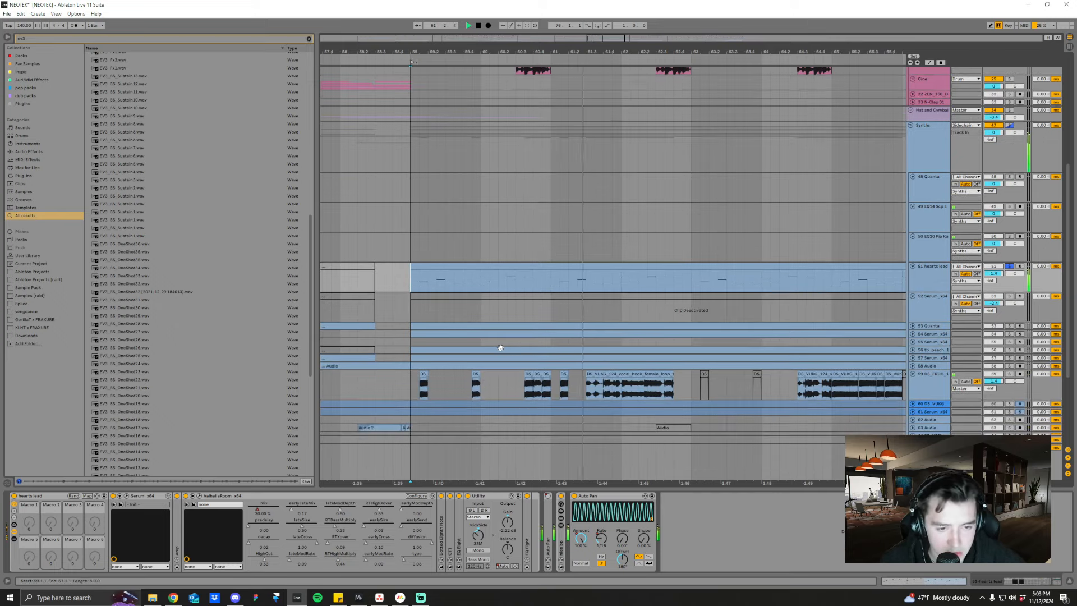
- Unfold track 53 Quanta and play it in solo from bar 59 with its nice bp rack expanded
scroll(500, 351, "down", 2)
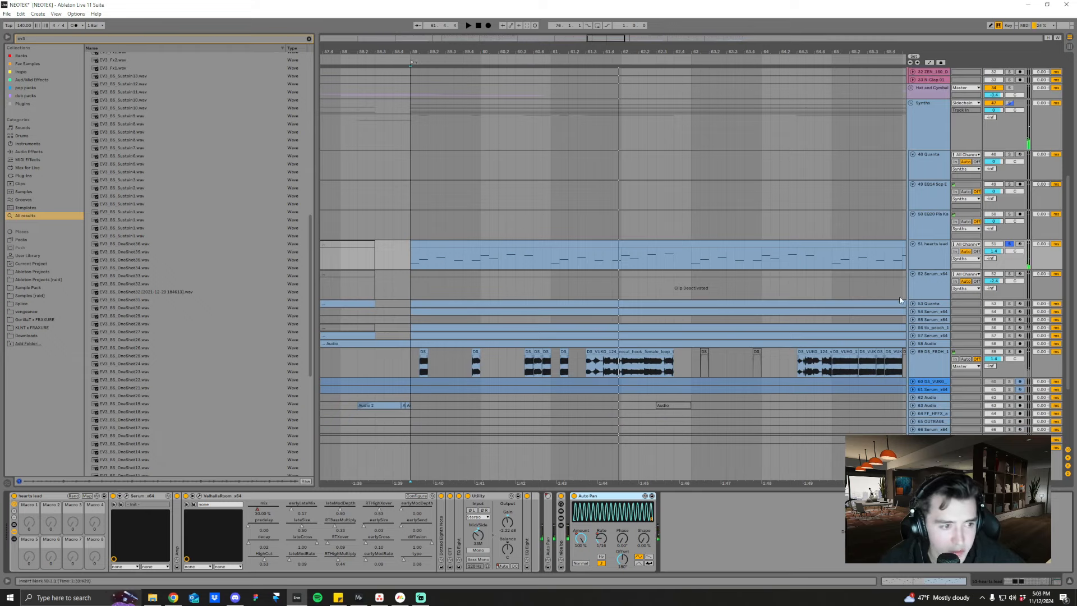
left_click(913, 304)
left_click(1008, 303)
key("space")
double_click(345, 497)
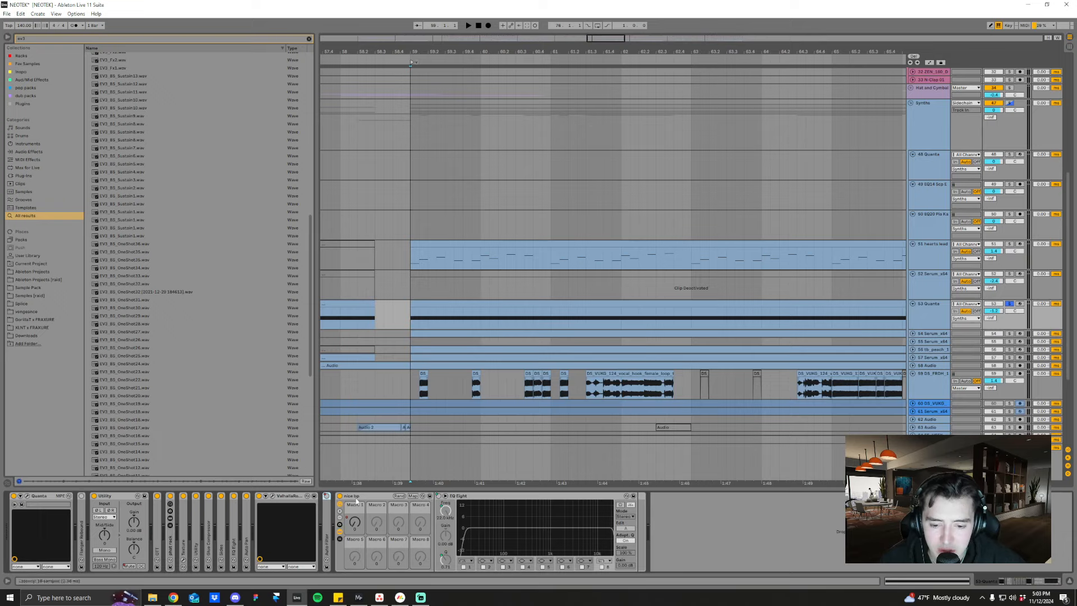
key("space")
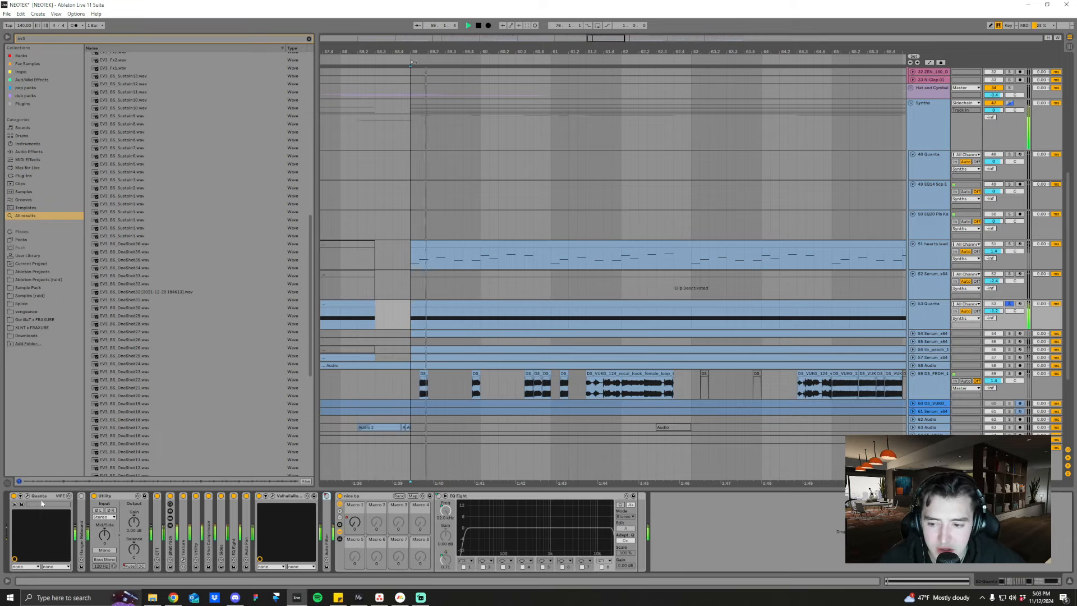
- Loop bars 59 to 67 using a time selection on the Quanta track
left_click_drag(610, 53, 553, 45)
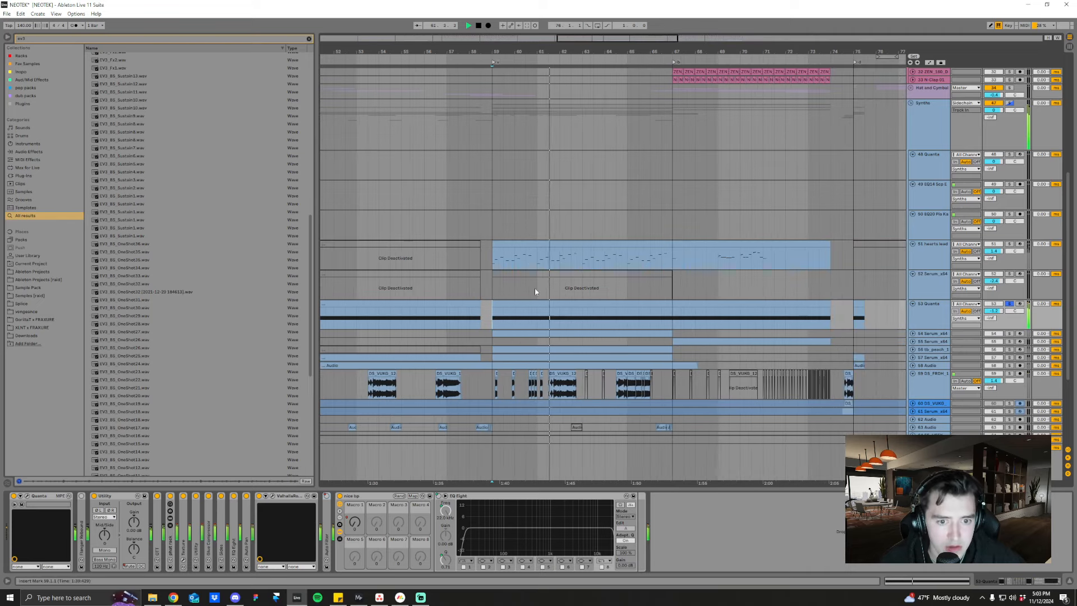
left_click_drag(493, 314, 674, 322)
key("ctrl+l")
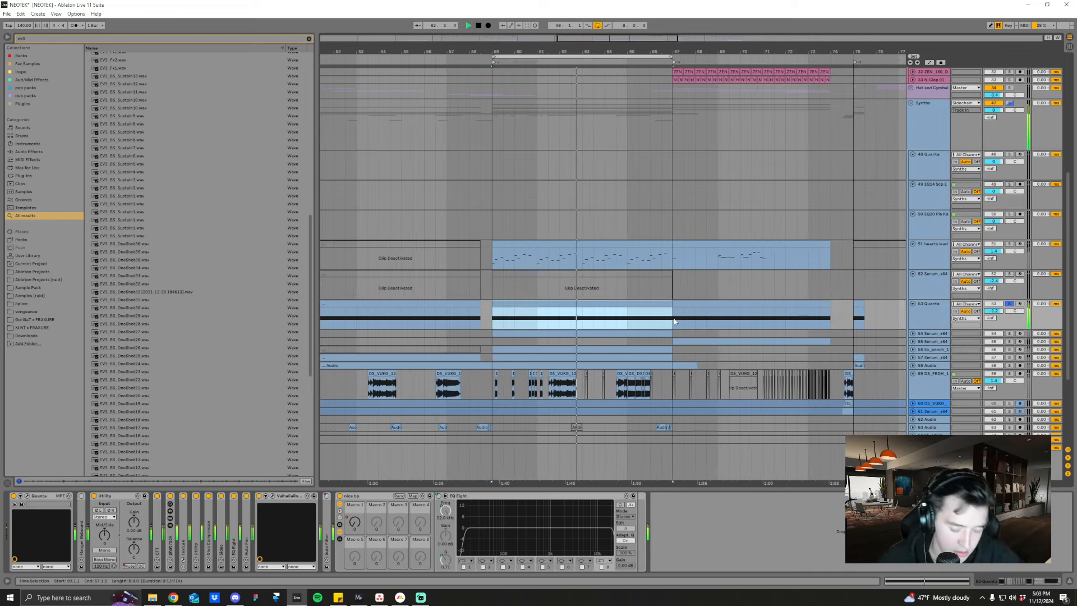
- Delete the collapsed device between Quanta and Utility in the Quanta track's chain, and select the nice bp rack
left_click(107, 497)
left_click(85, 522)
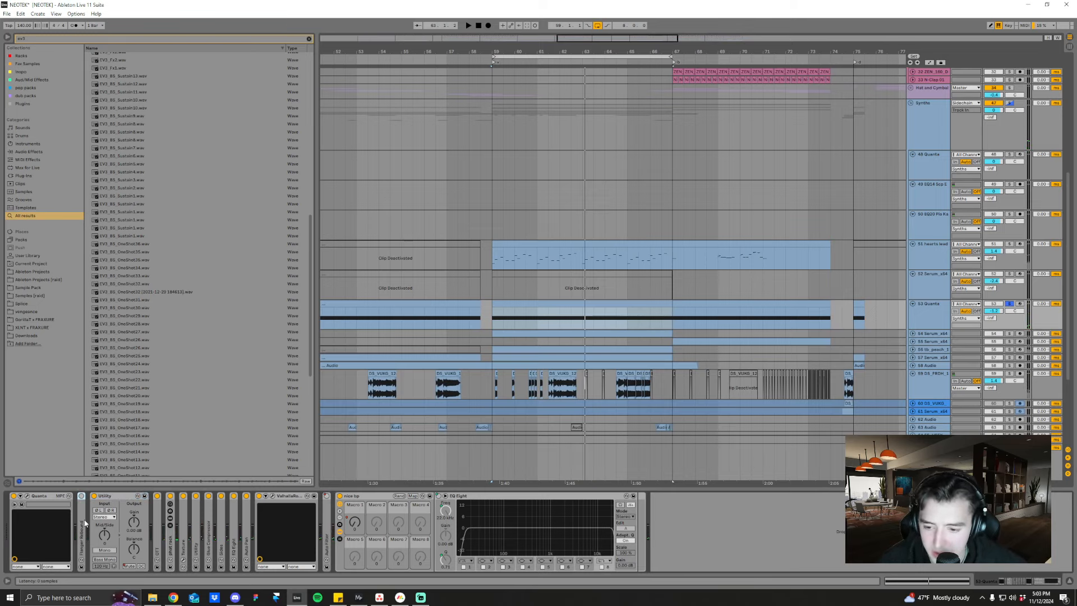
key("Delete")
left_click(344, 497)
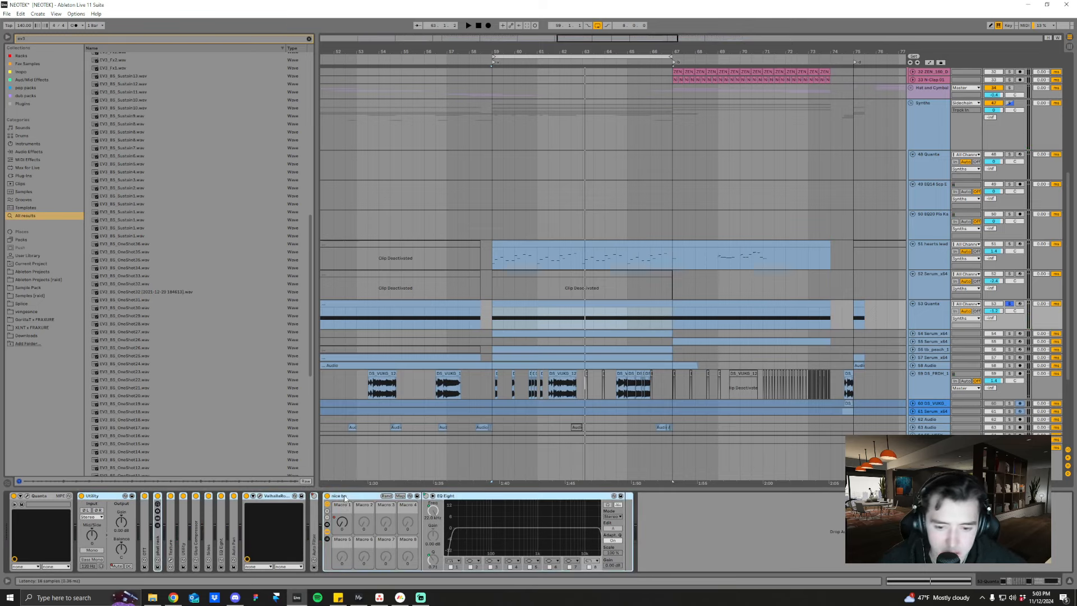
- Play the soloed Quanta track and unfold the Auto Pan and Texture devices in its chain
key("space")
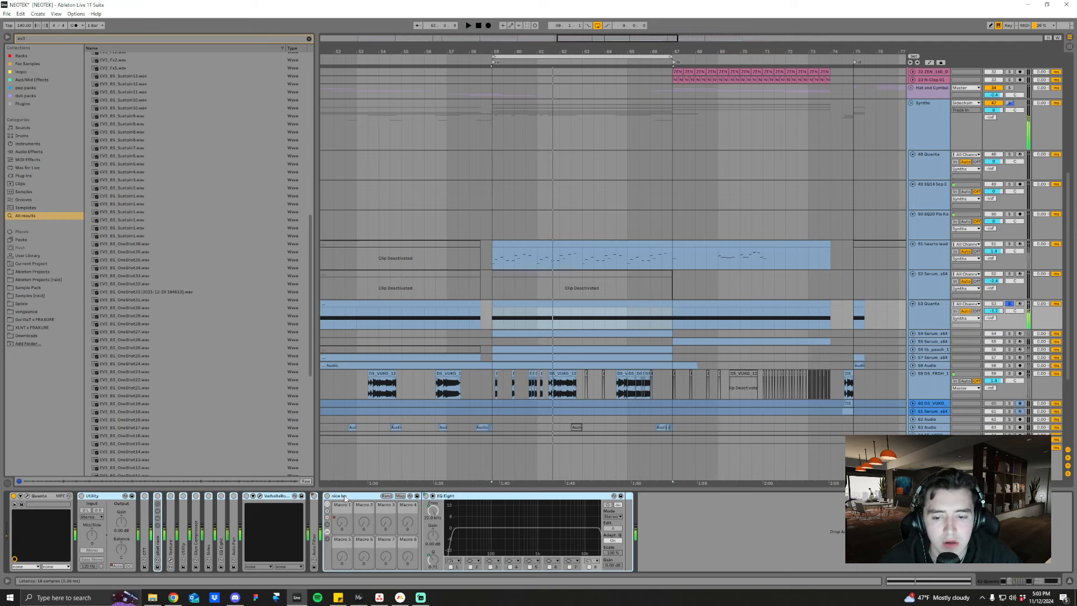
left_click(519, 27)
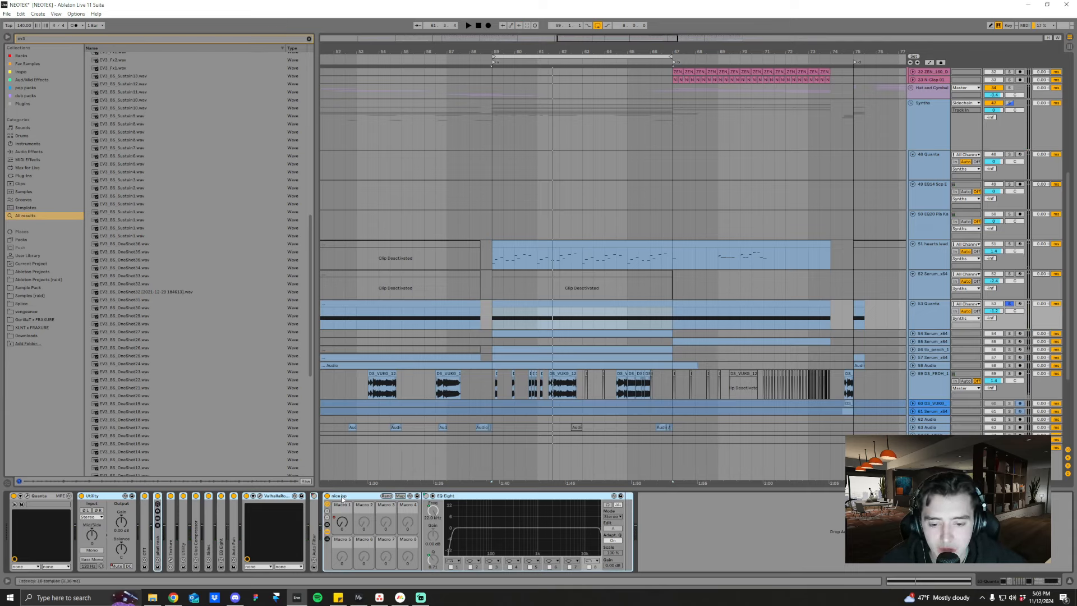
double_click(234, 544)
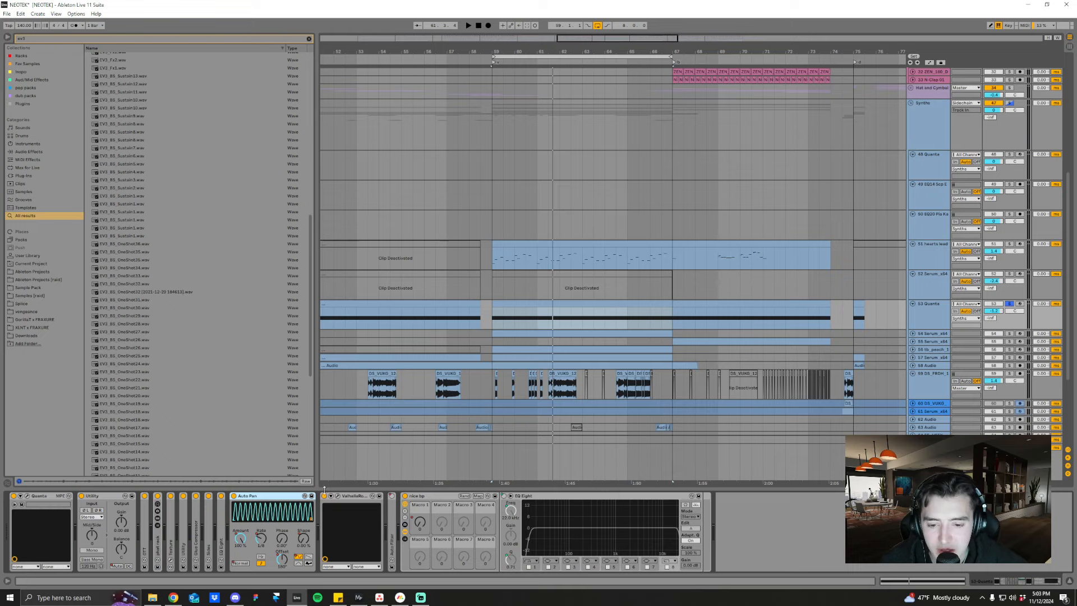
double_click(170, 545)
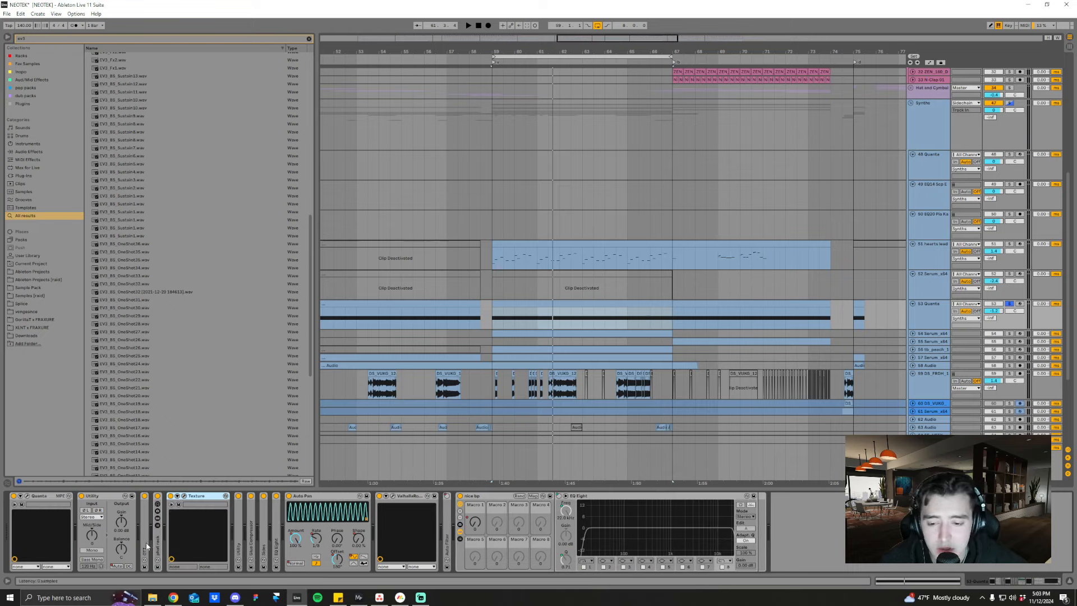
- Replay the Quanta track from bar 59 and unfold the EQ Eight before Auto Pan in its chain
left_click(491, 321)
key("space")
scroll(590, 328, "down", 1)
key("space")
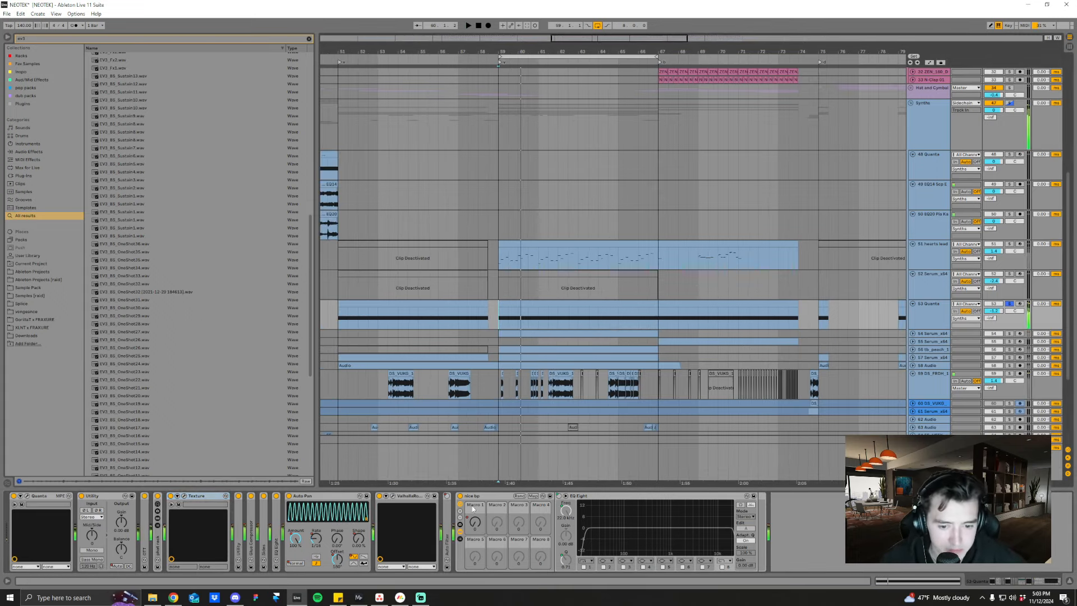
double_click(275, 532)
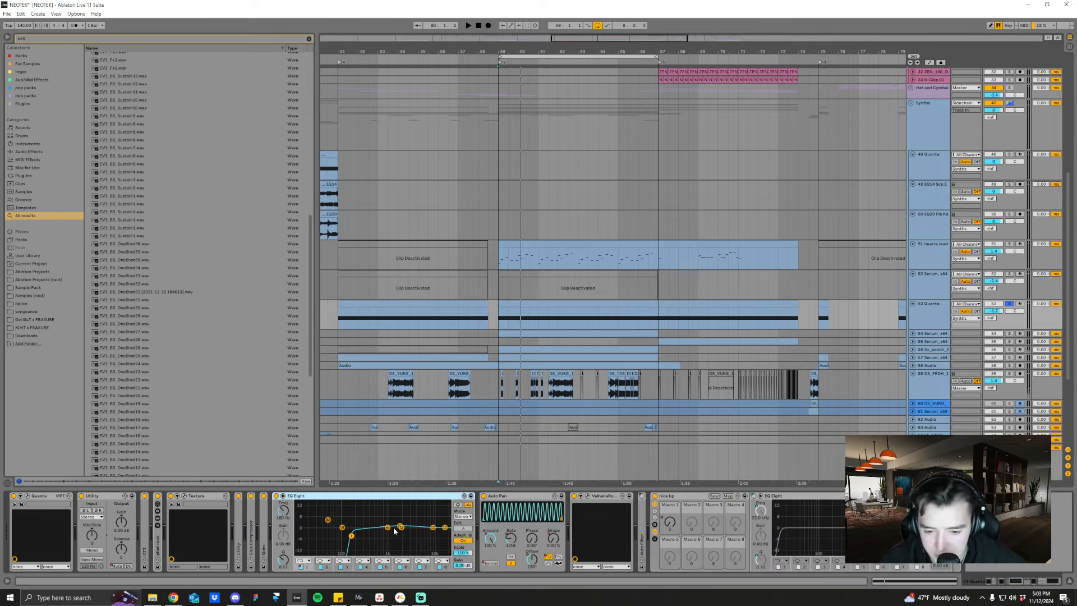
- Unfold track 54 Serum and play it in solo from bar 59 with its device chain shown
left_click(927, 336)
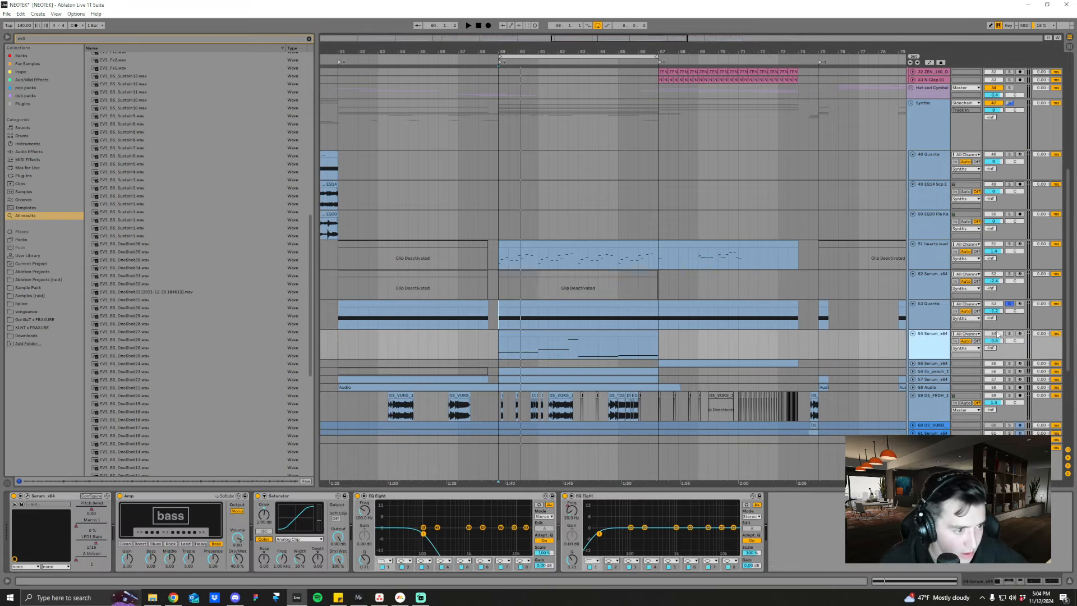
key("space")
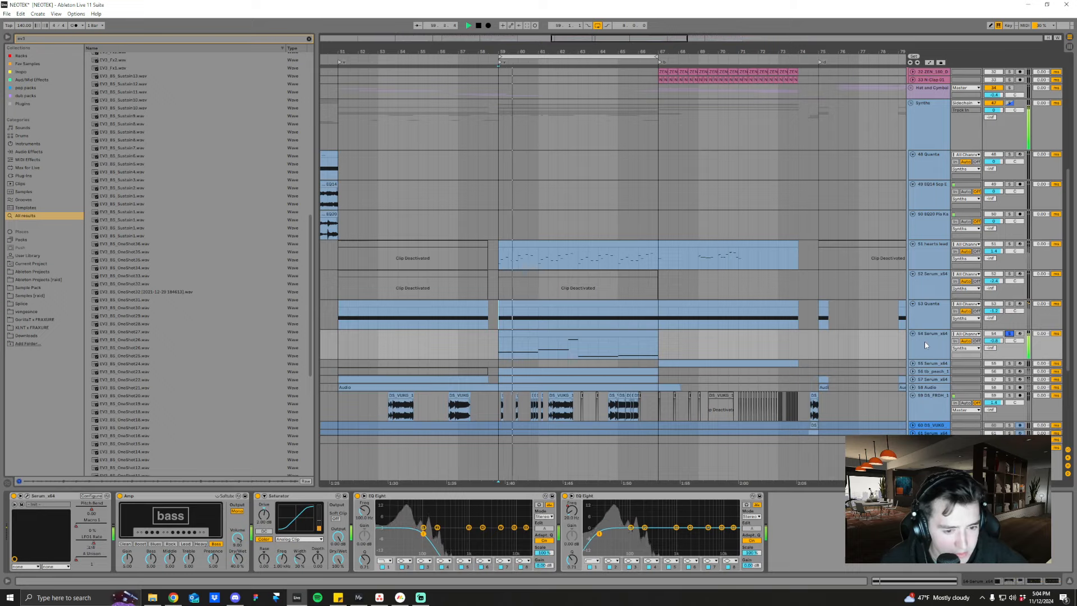
key("space")
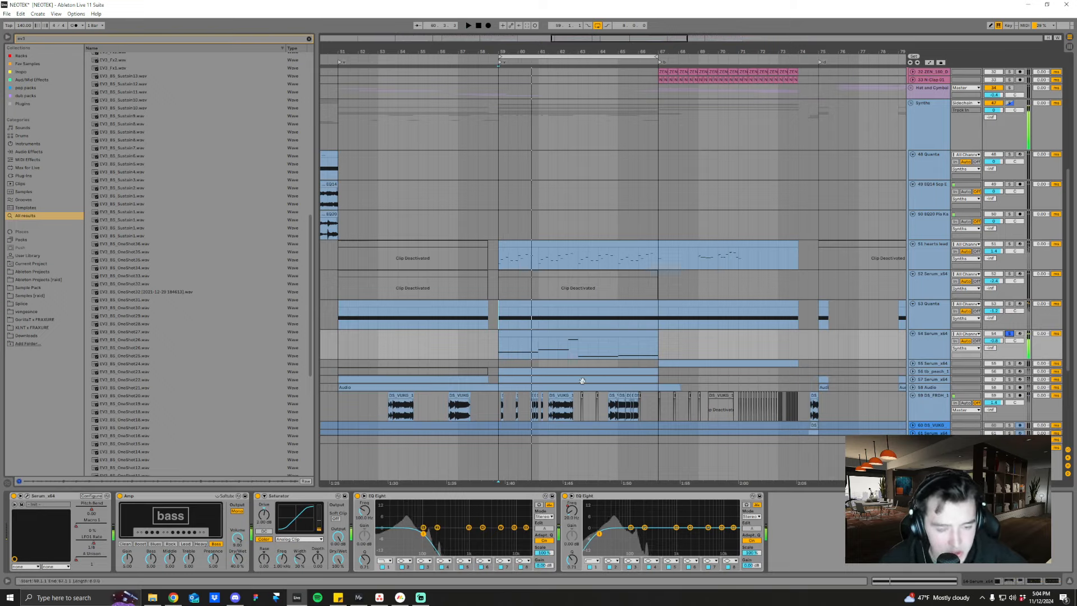
- Unfold tracks 56 tb_peach and 57 Serum, and play tb_peach in solo from bar 59
scroll(925, 344, "down", 1)
left_click(912, 351)
left_click(913, 344)
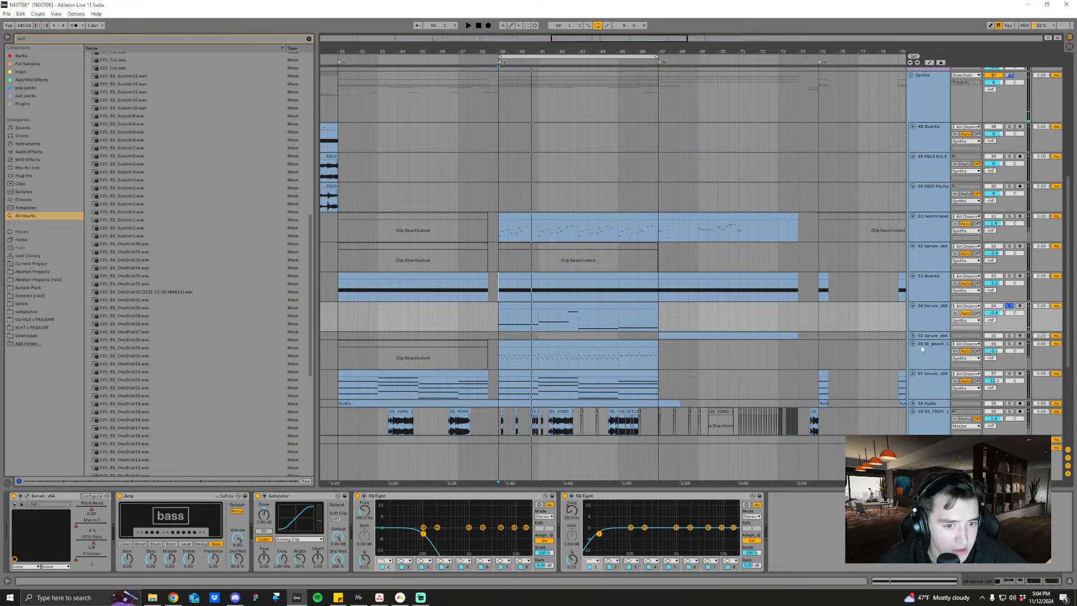
left_click(931, 343)
key("space")
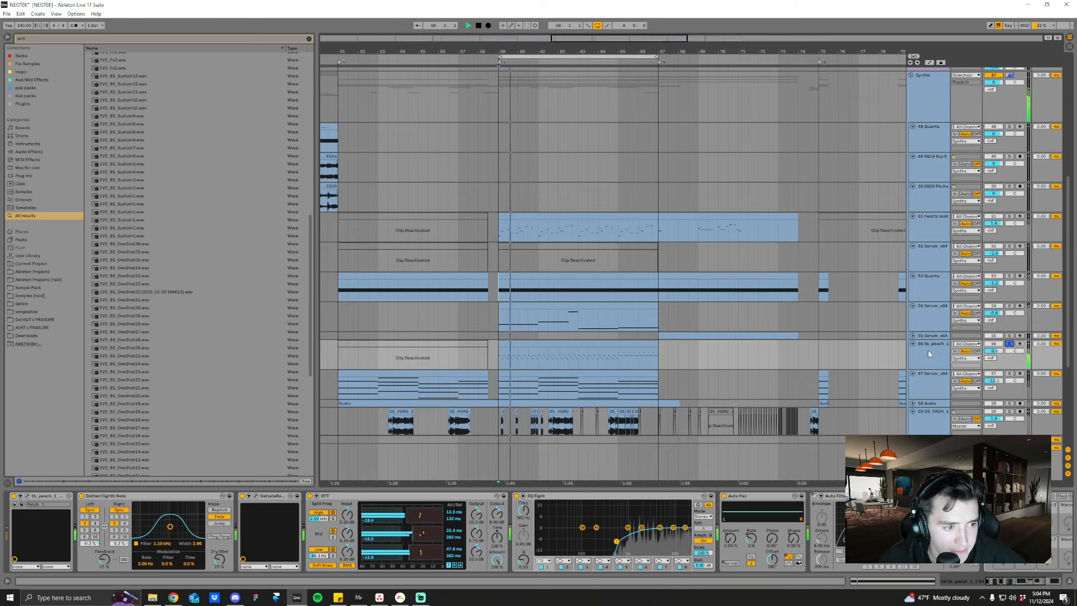
key("space")
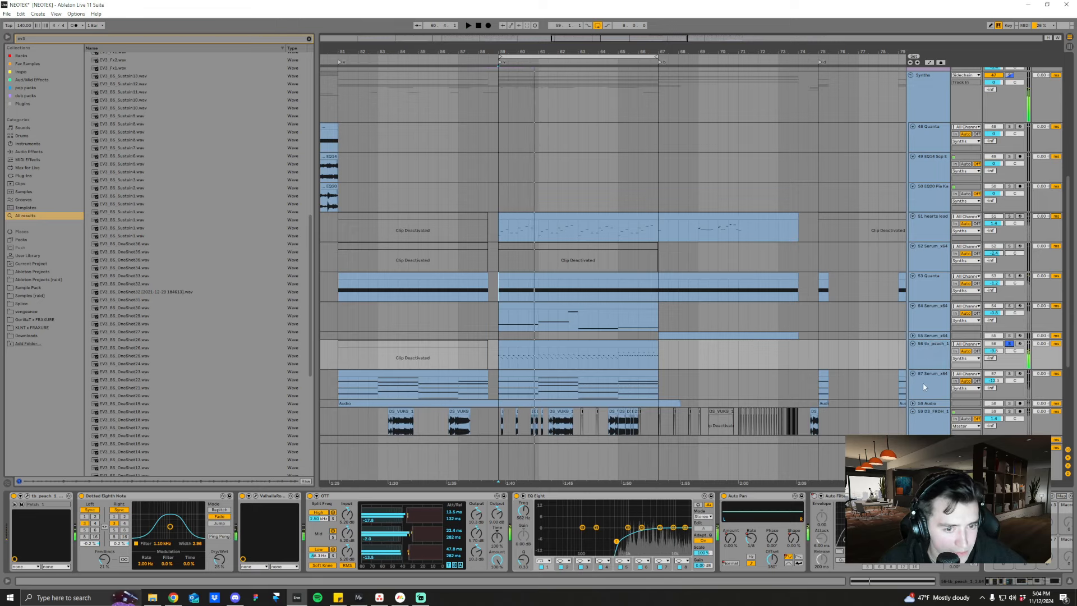
- Open the tb_peach plug-in window and play the track with 53 Quanta and 54 Serum added to the solo
left_click(27, 496)
left_click_drag(362, 210, 505, 183)
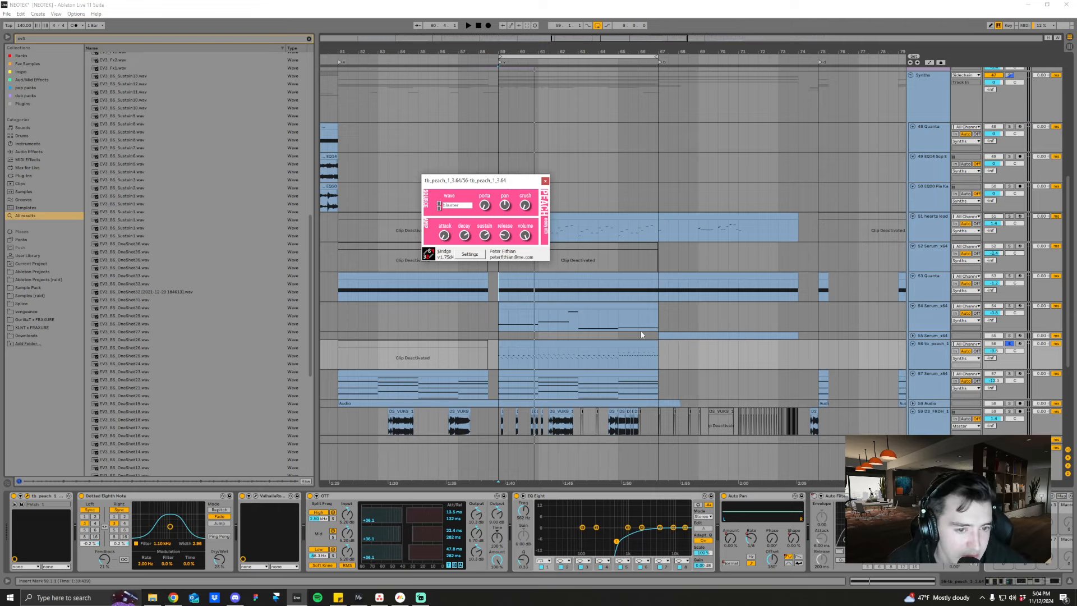
key("space")
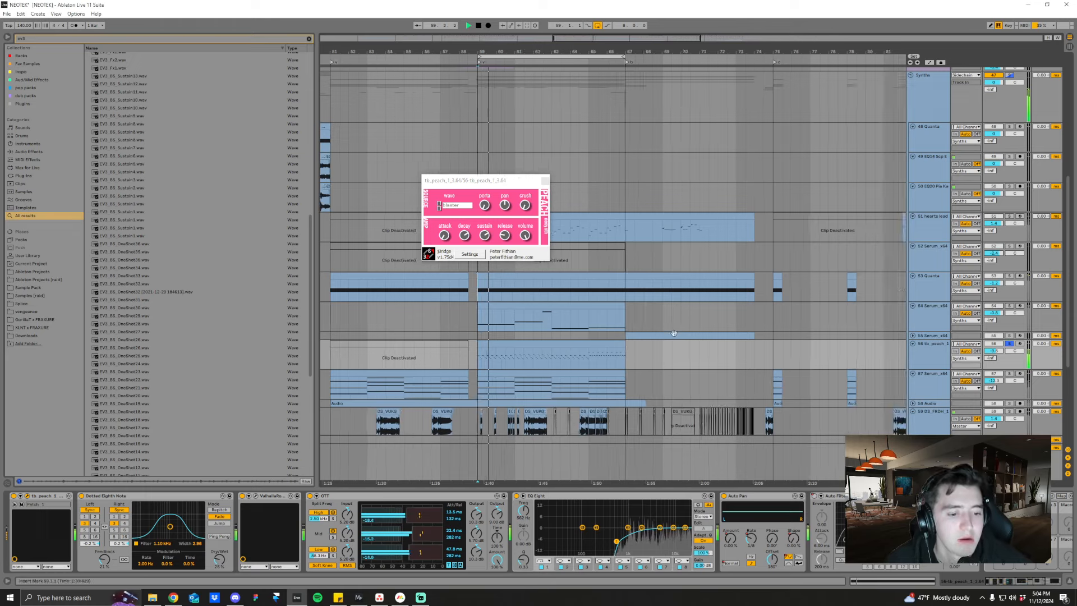
left_click(1009, 276, "ctrl")
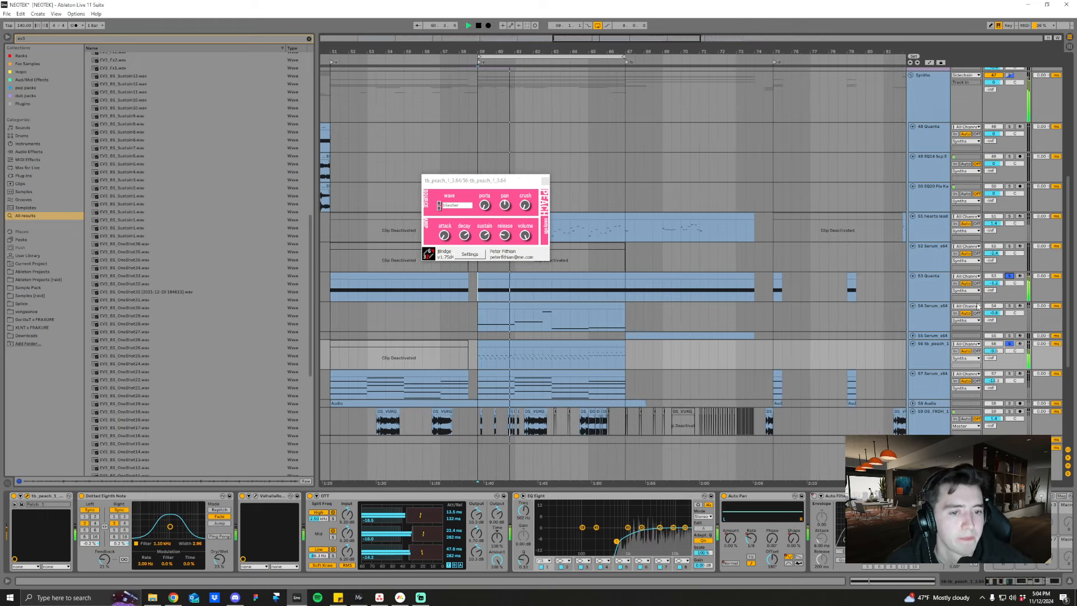
left_click(1009, 305, "ctrl")
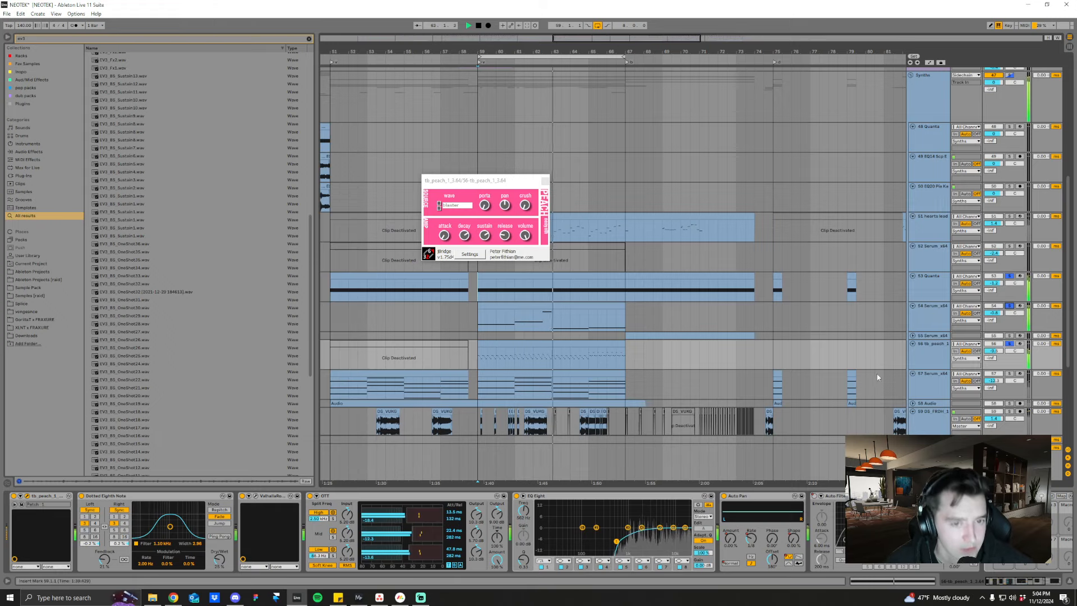
scroll(923, 371, "down", 1)
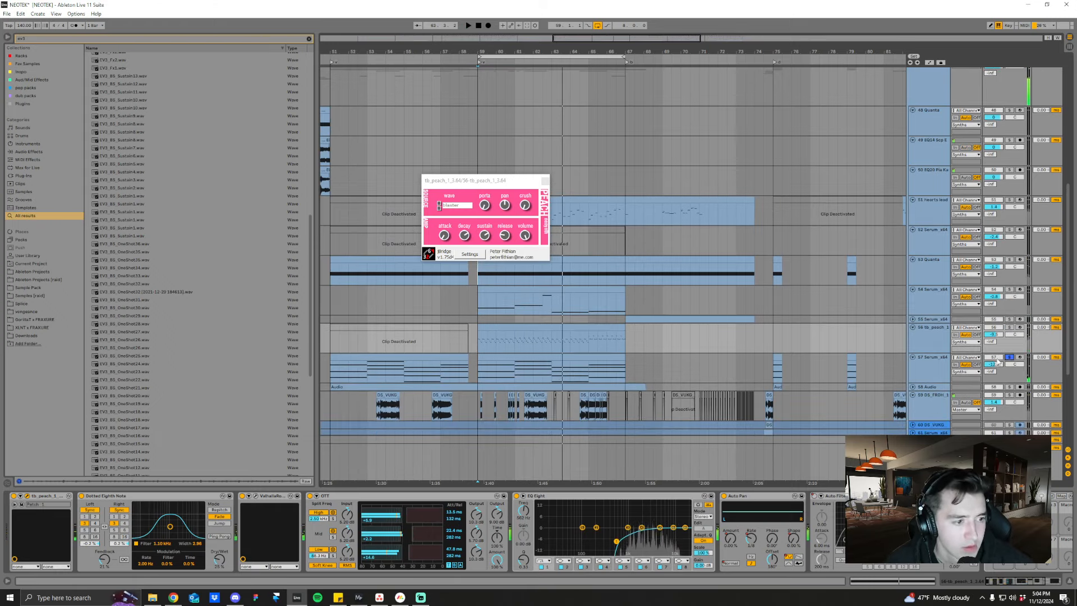
- Play track 57 Serum in solo from bar 59 and unfold Grain Delay in its device chain
left_click(931, 361)
left_click(477, 372)
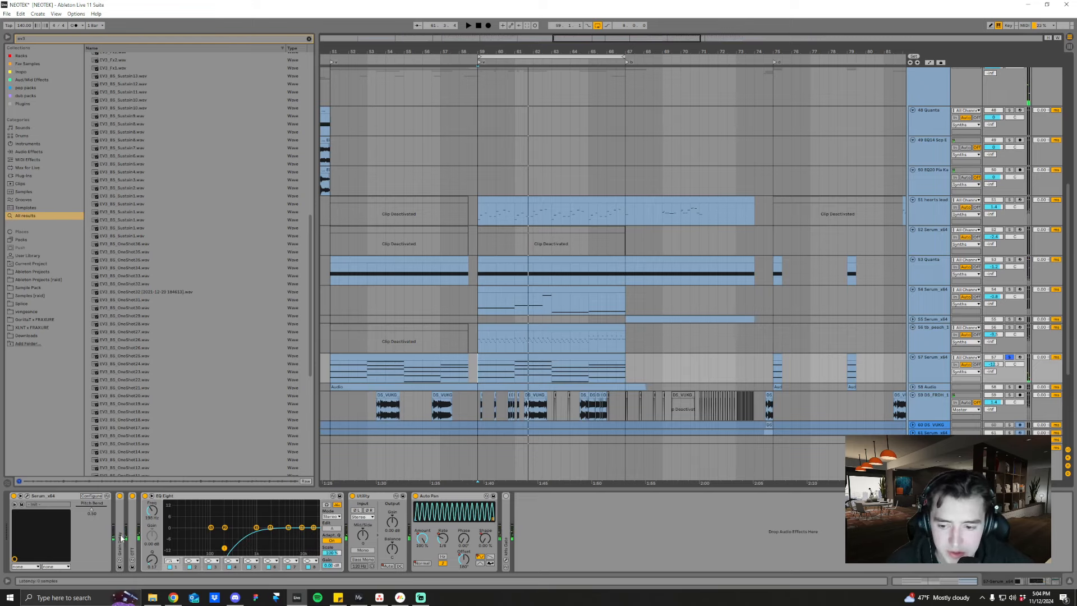
key("ctrl+z")
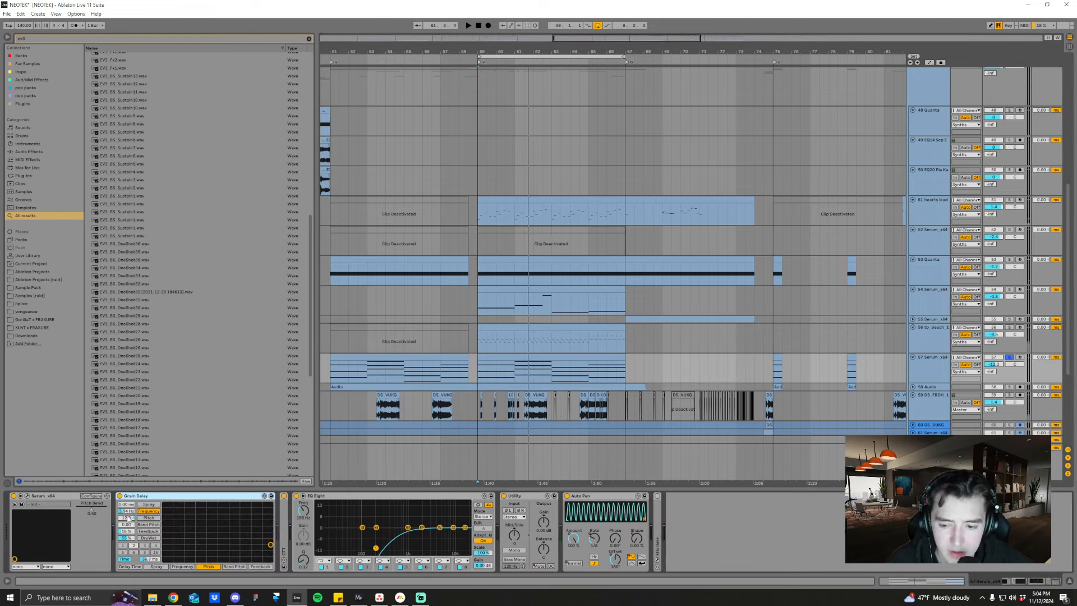
key("space")
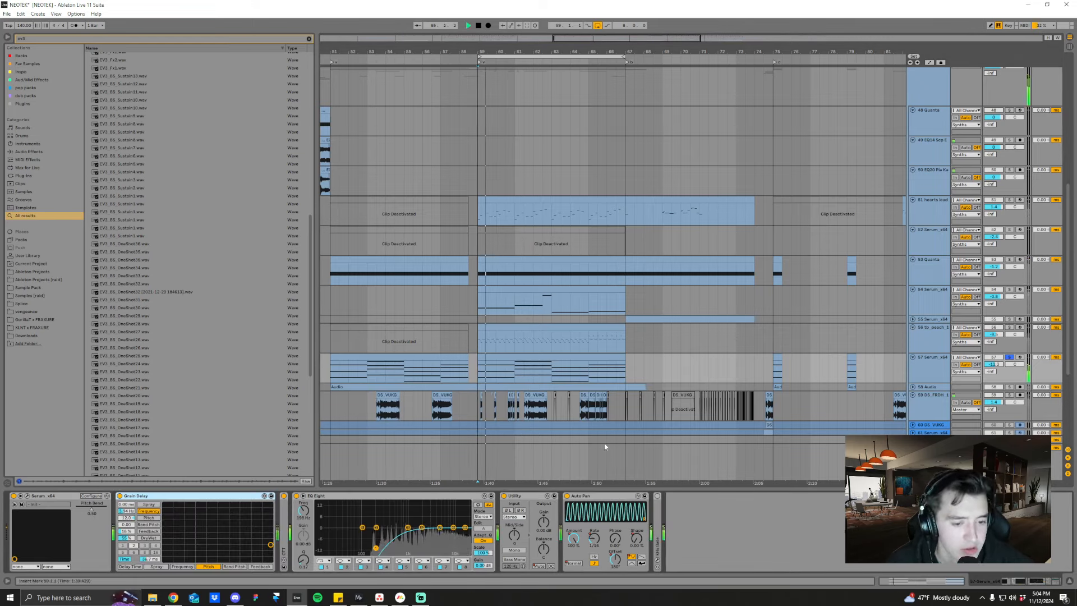
- Add tracks 53 Quanta, 54 Serum and 56 tb_peach to the solo during playback to hear the layers together
left_click(1009, 259)
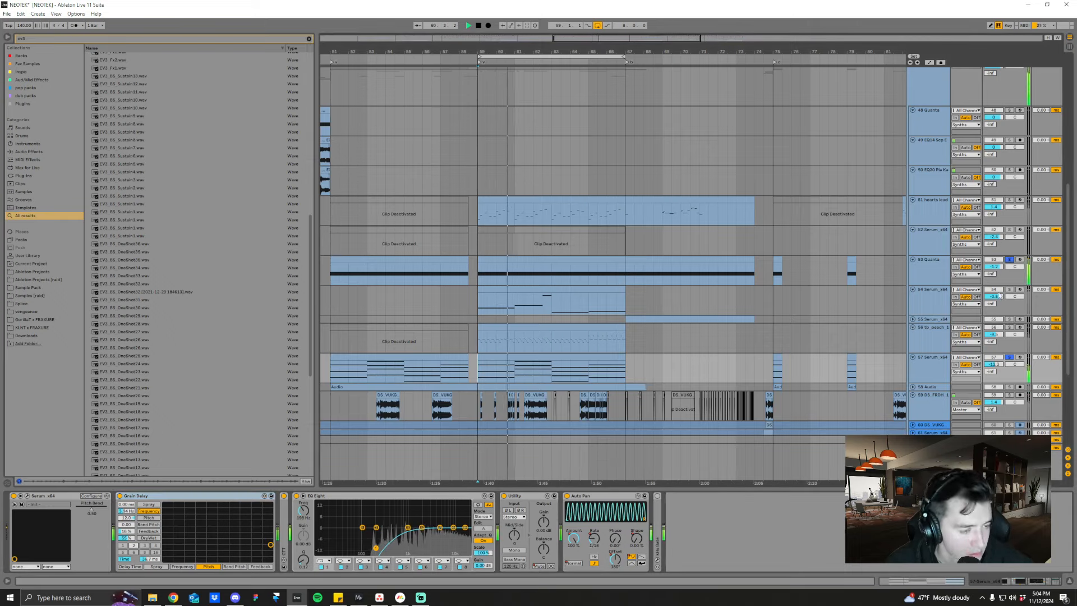
left_click(1009, 289)
left_click(1009, 327)
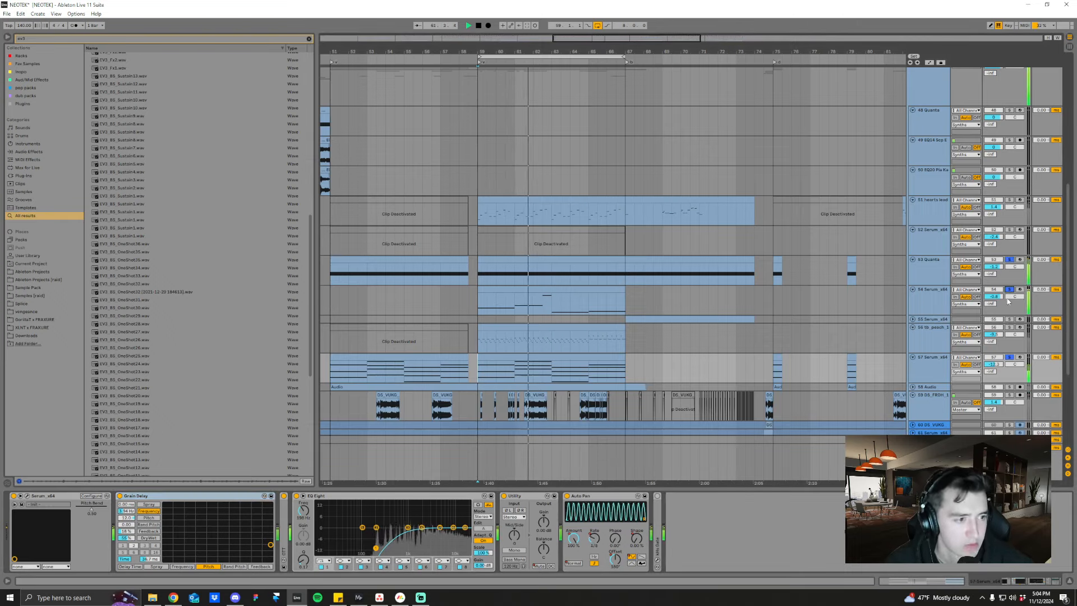
scroll(944, 342, "down", 3)
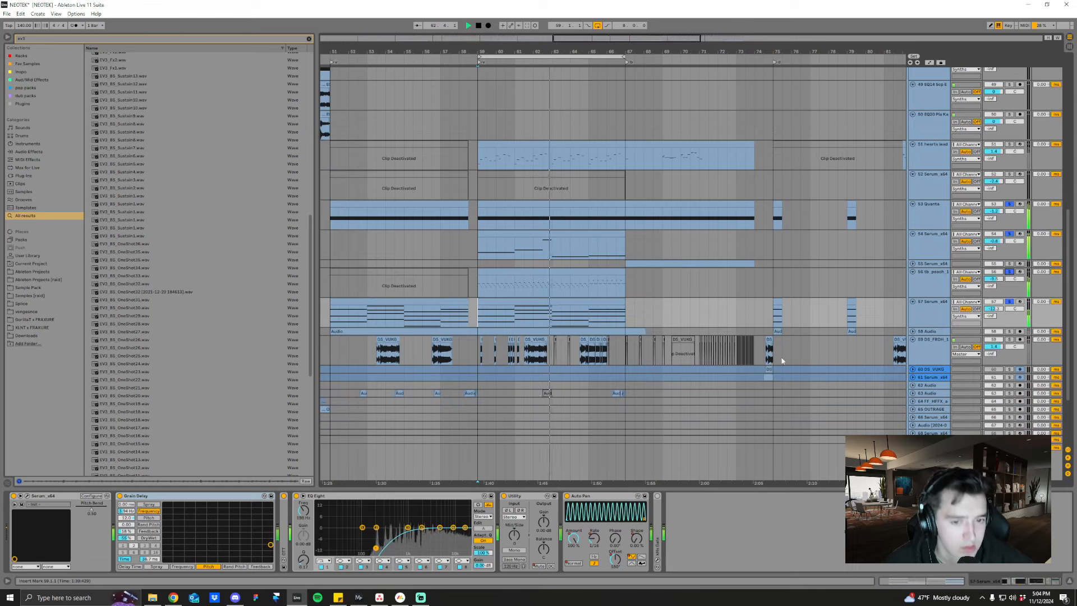
key("space")
- Add the track 59 vocal chops to the soloed synths and play them together from bar 59
left_click(474, 360)
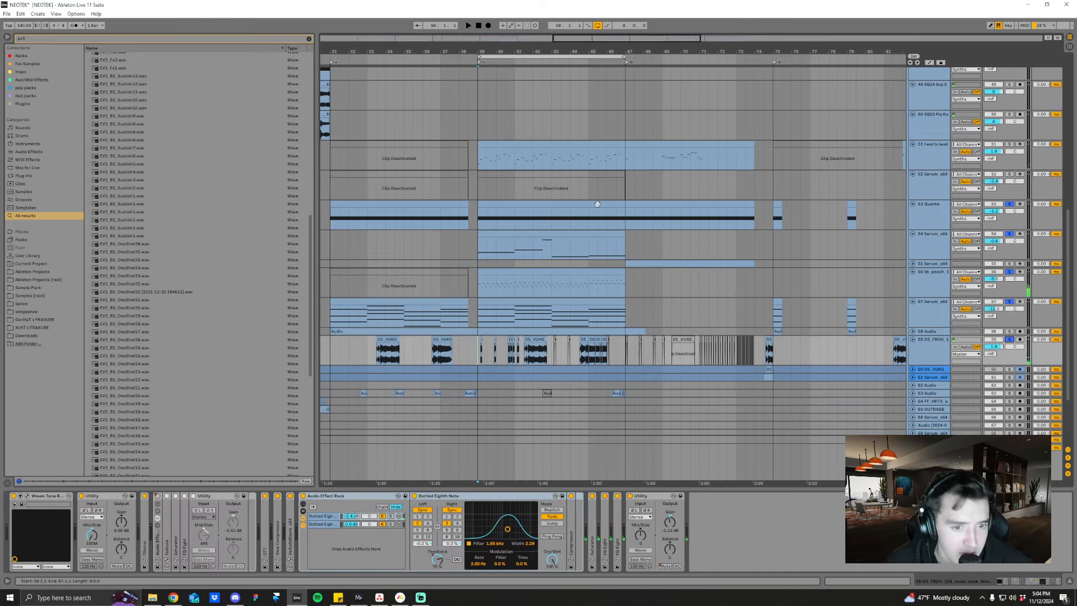
left_click_drag(509, 52, 507, 92)
key("space")
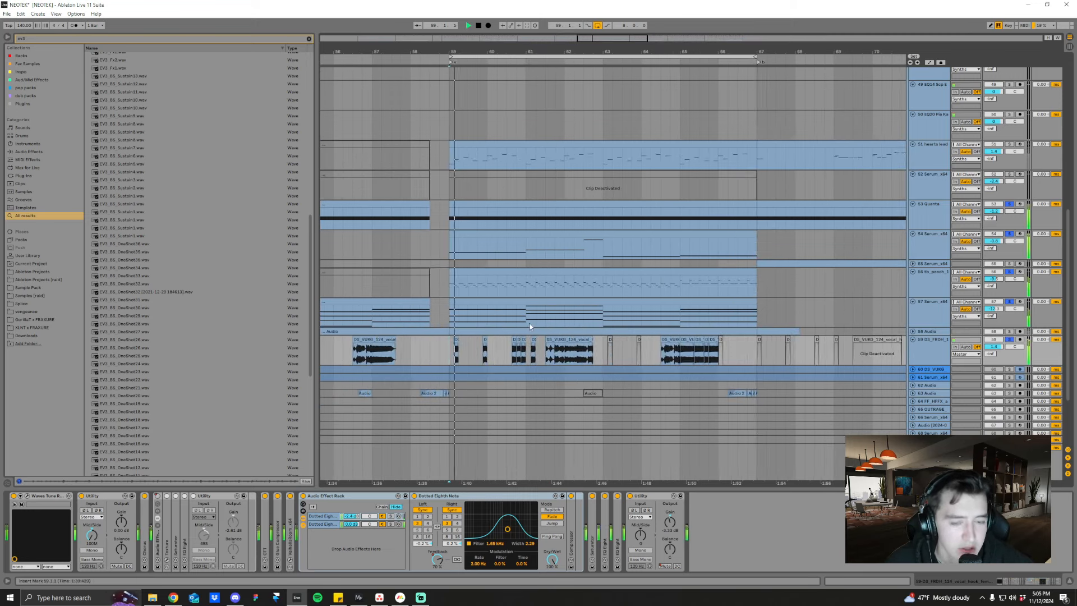
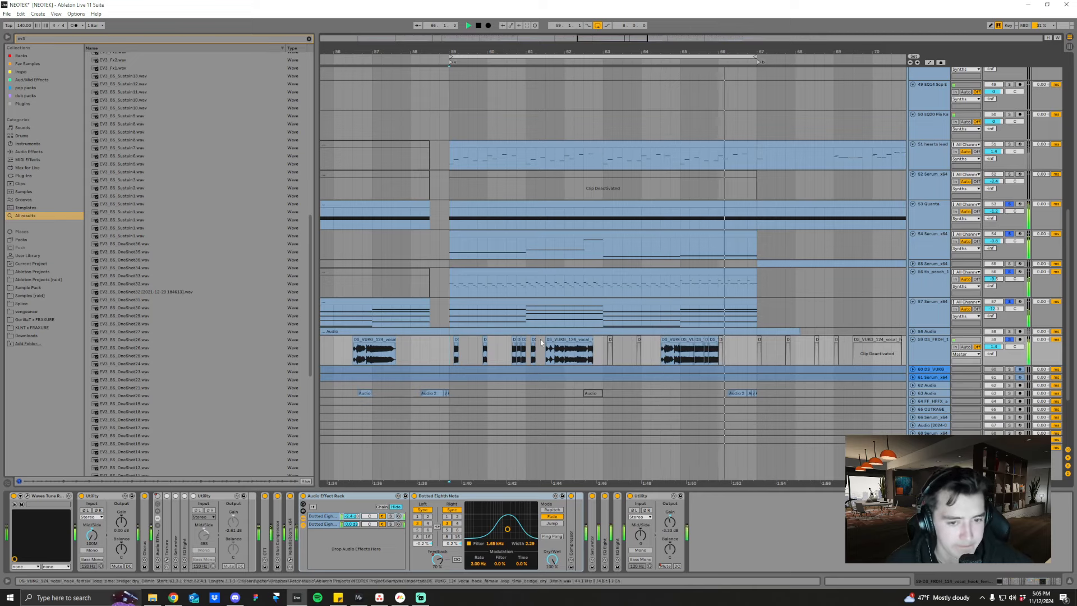
scroll(571, 362, "down", 2)
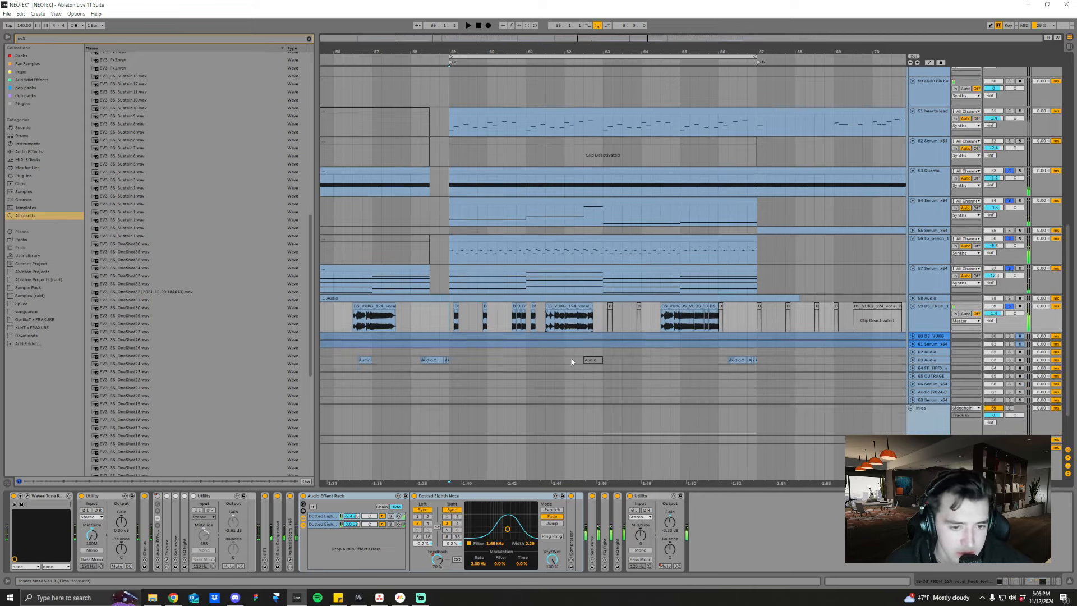
- Unfold track 63 Audio and play it in solo from its clip just before bar 59
left_click(913, 360)
left_click_drag(521, 55, 589, 26)
left_click(540, 382)
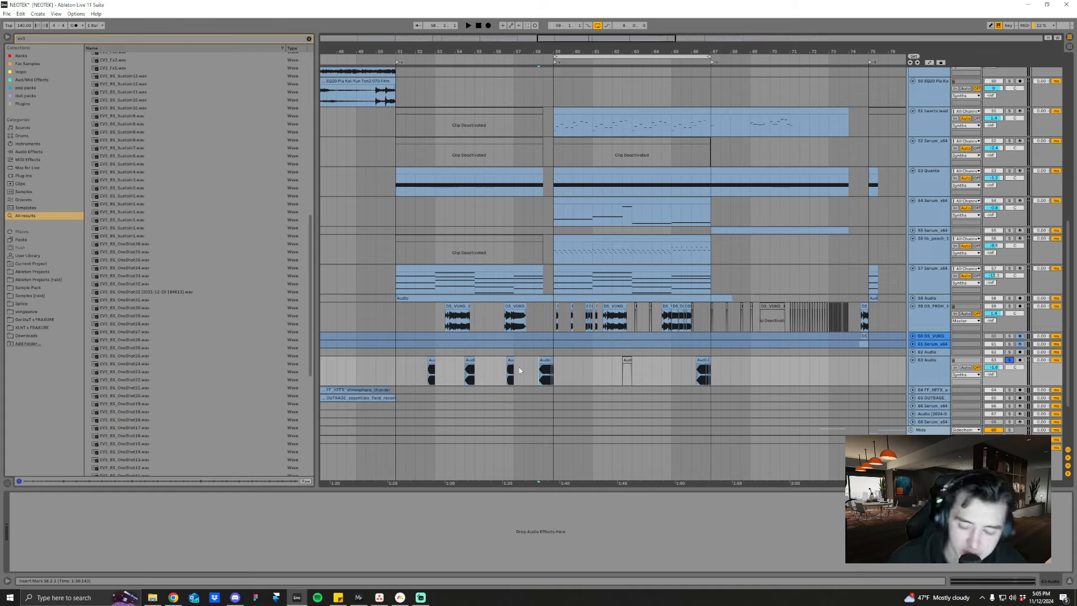
key("space")
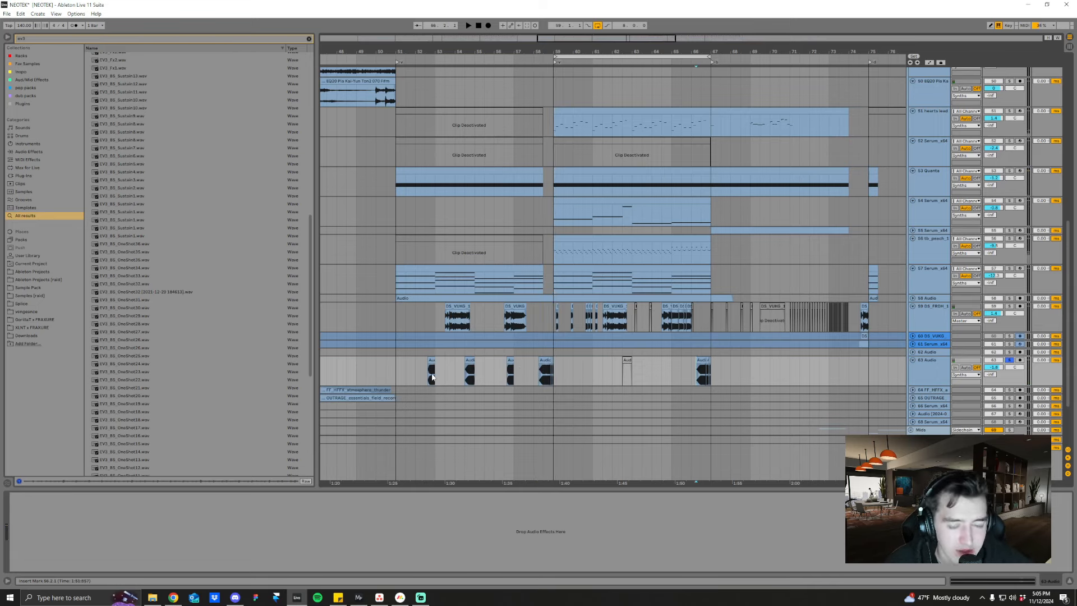
- Play track 63's first two audio clips in solo, at bars 52 and 54
left_click(431, 360)
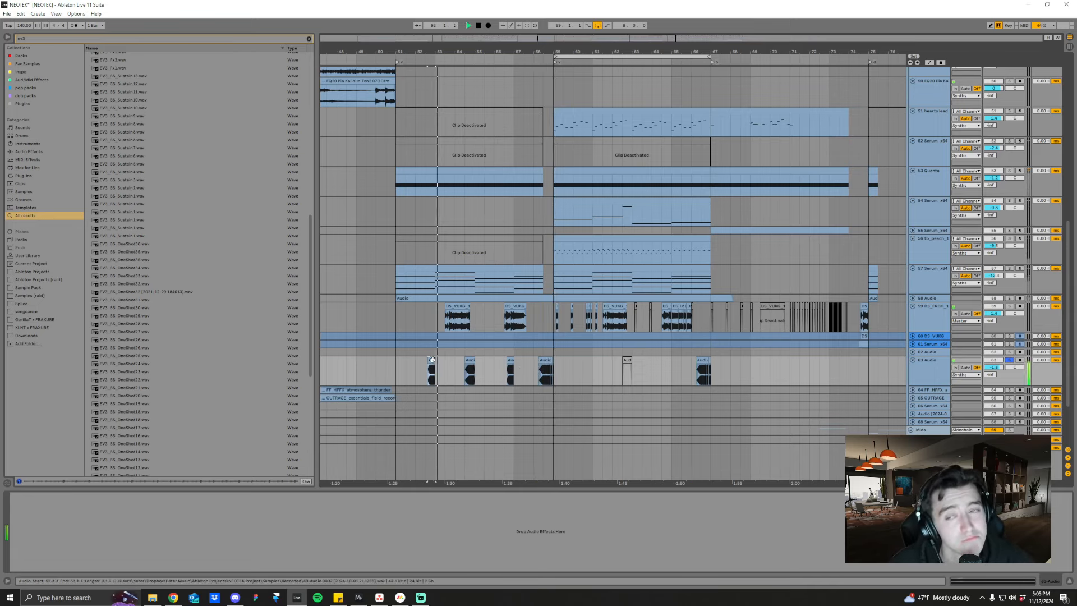
key("space")
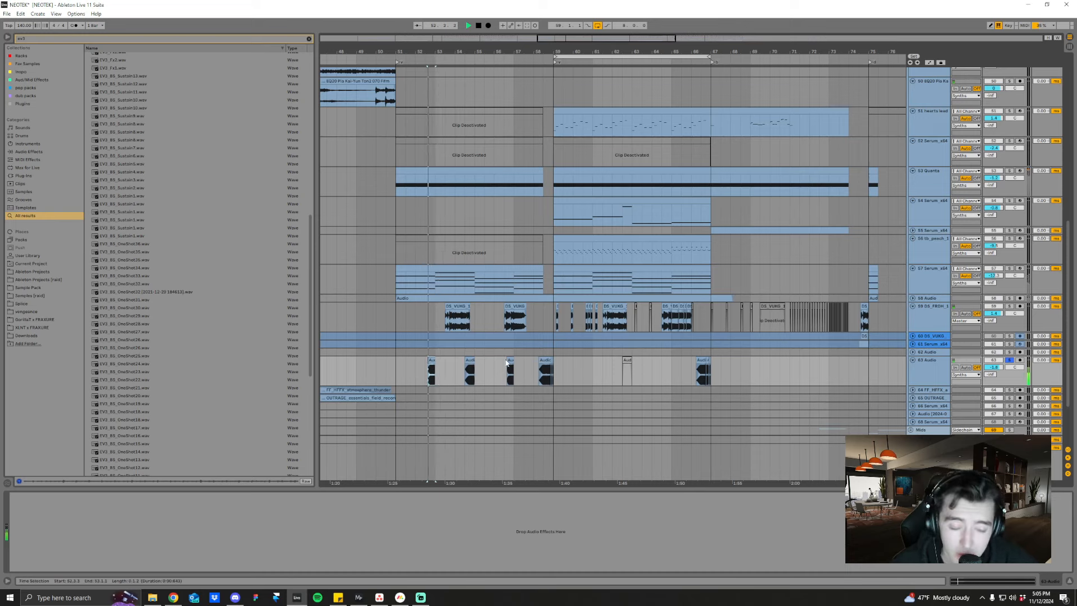
left_click(465, 370)
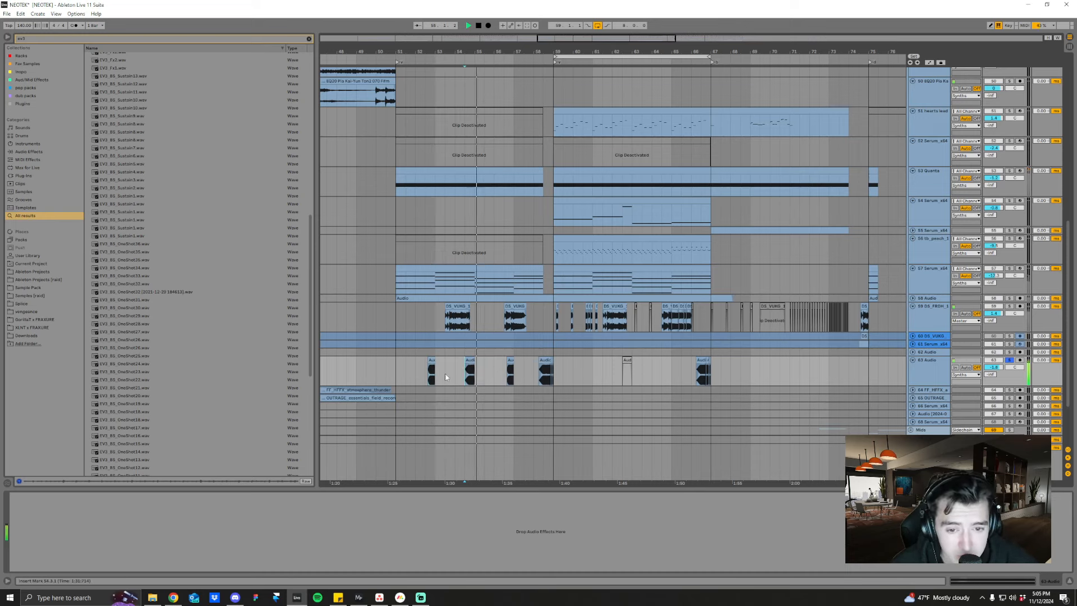
- Unsolo track 63 Audio, play the synth section from bar 51, and fold tracks 59 and 63
left_click(1011, 360)
key("space")
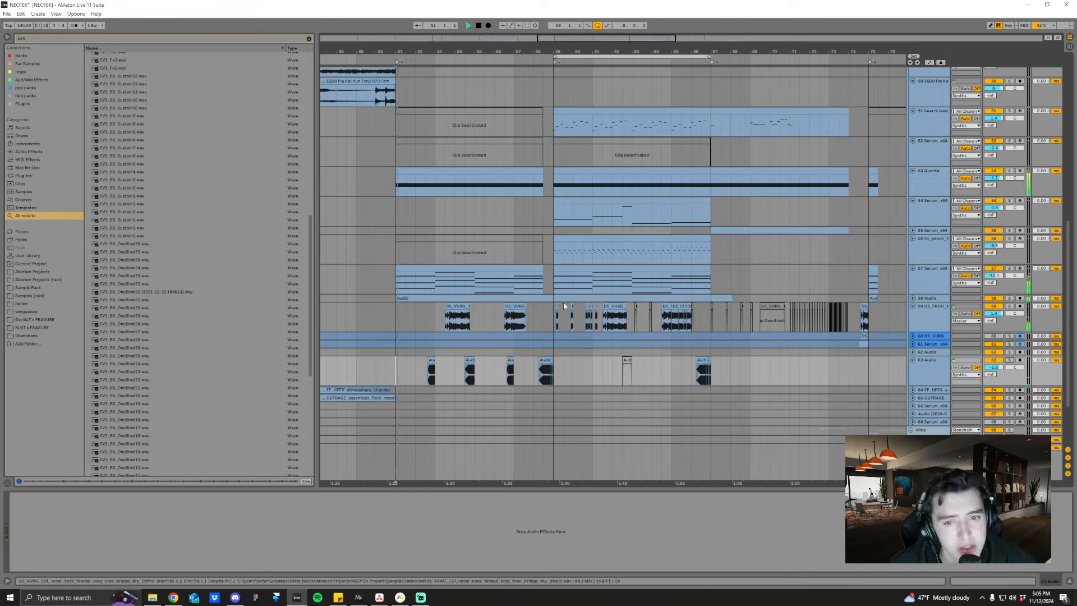
left_click_drag(452, 53, 512, 49)
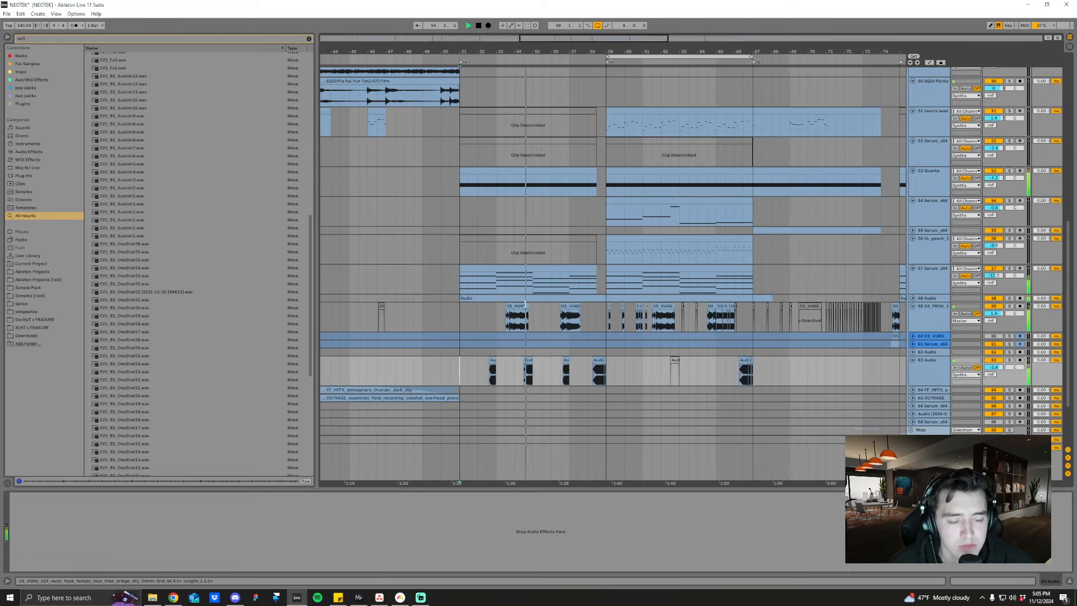
left_click(912, 306)
left_click(912, 339)
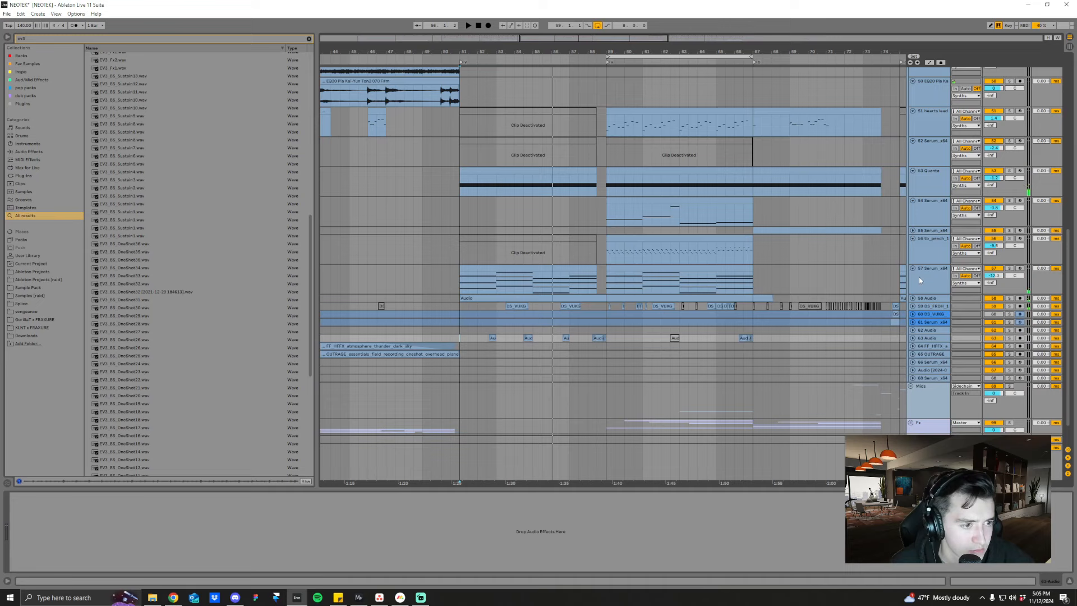
- Fold the unfolded synth tracks from track 50 to track 57
left_click(919, 275)
left_click(920, 251, "shift")
left_click(913, 239)
left_click(924, 202)
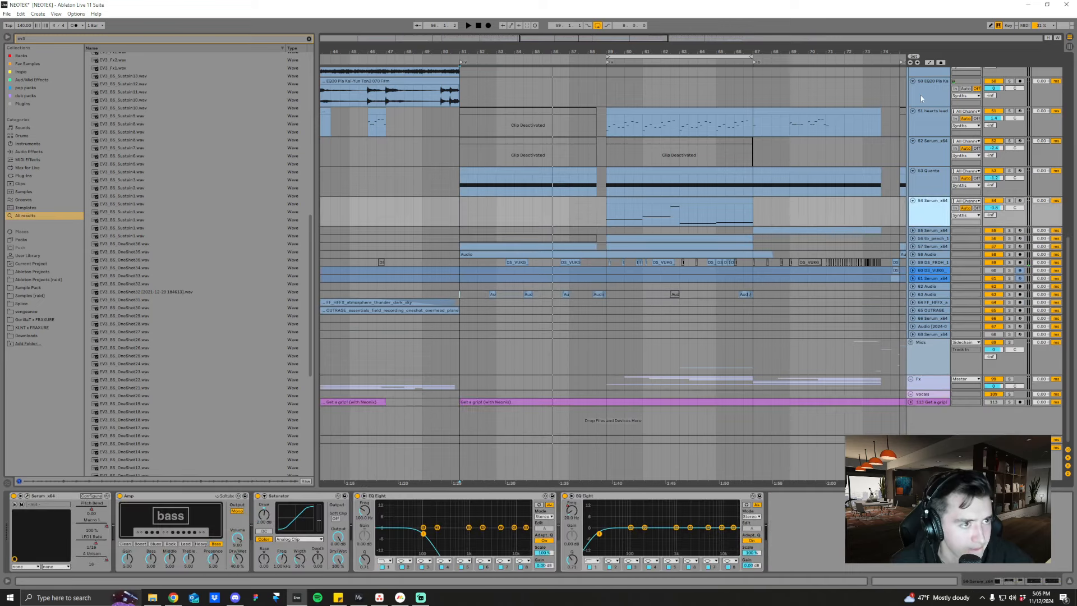
left_click(913, 81)
scroll(799, 249, "up", 5)
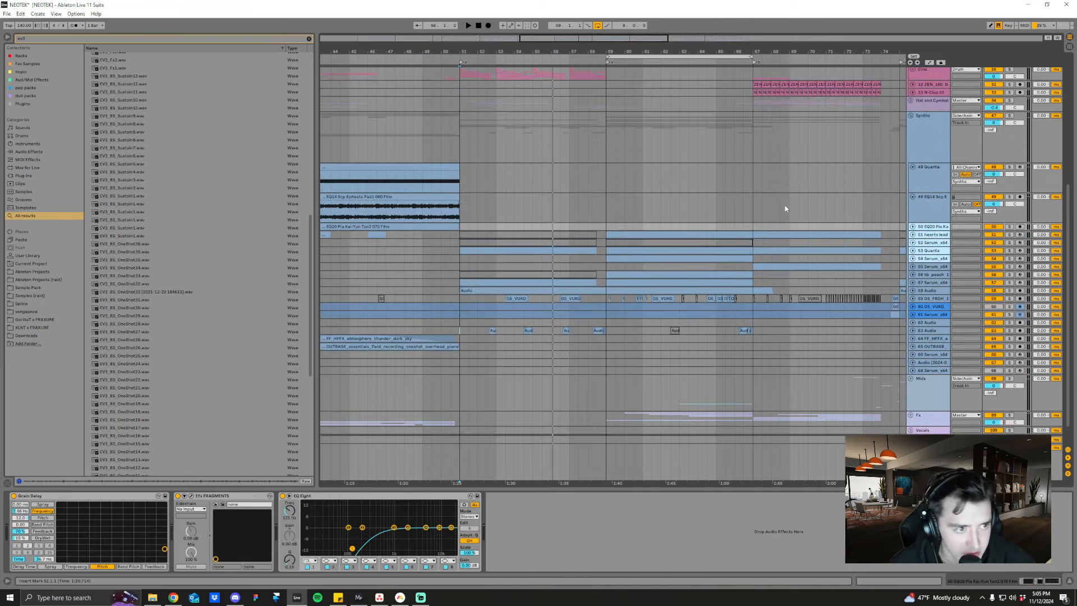
- Fold tracks 48 and 49, and collapse the Synths group
left_click(930, 180)
left_click(921, 200, "shift")
left_click(912, 197)
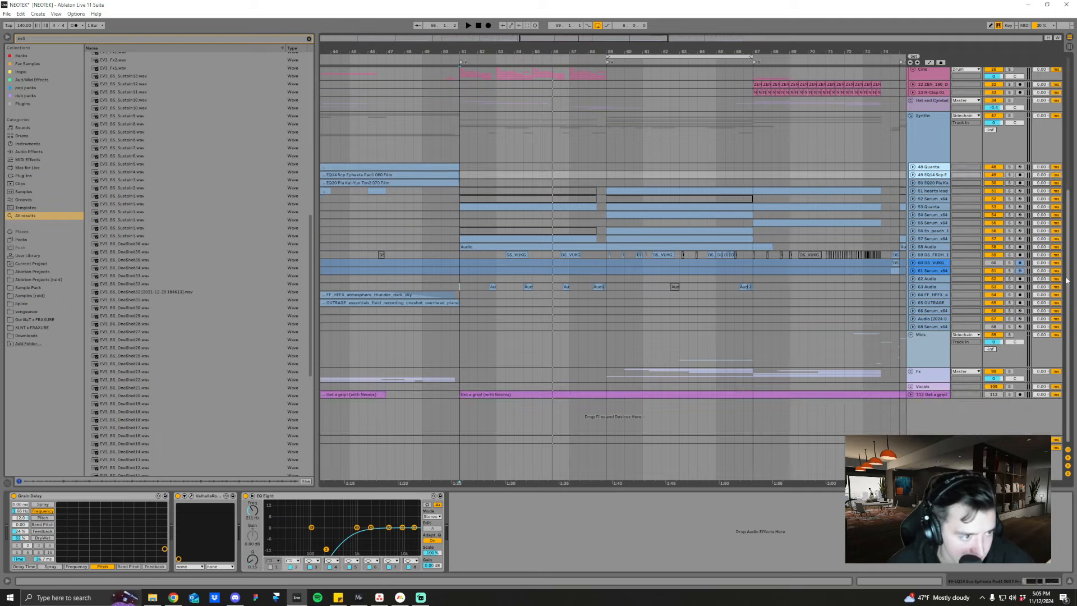
scroll(1009, 231, "up", 5)
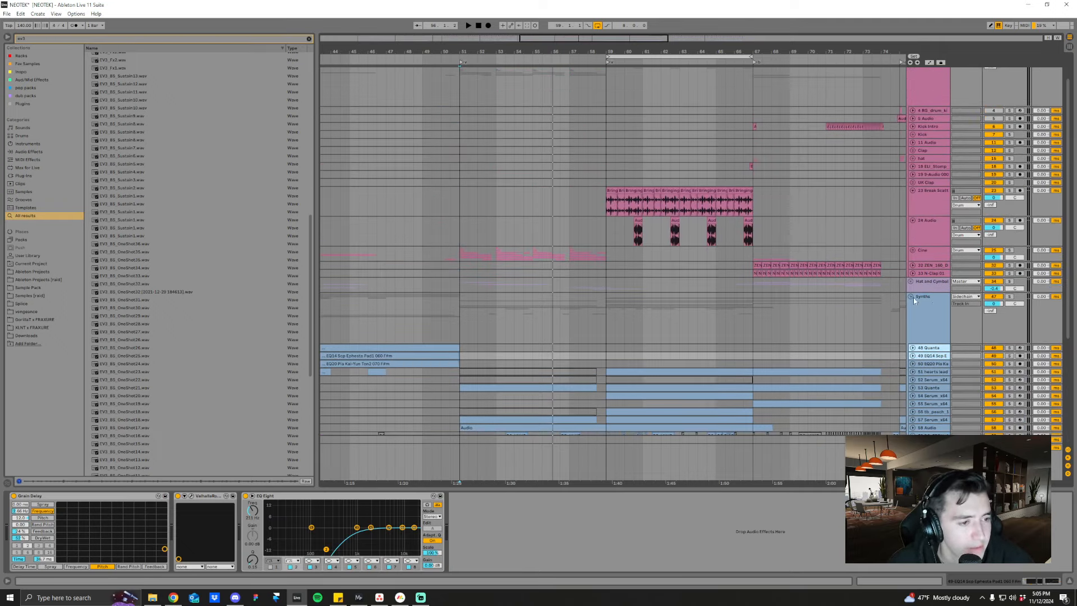
left_click(911, 296)
- Solo the Drum group and play it from the drop at bar 27
mouse_move(720, 56)
left_mouse_down()
mouse_move(674, 51)
mouse_move(673, 40)
mouse_move(680, 51)
left_mouse_up()
left_click(490, 260)
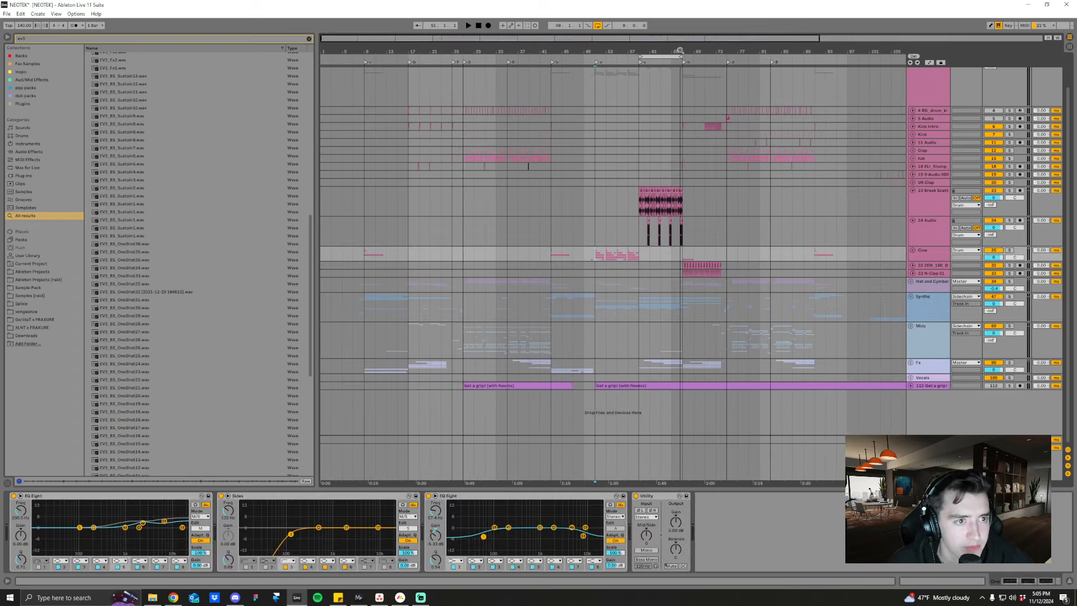
left_click_drag(452, 48, 510, 203)
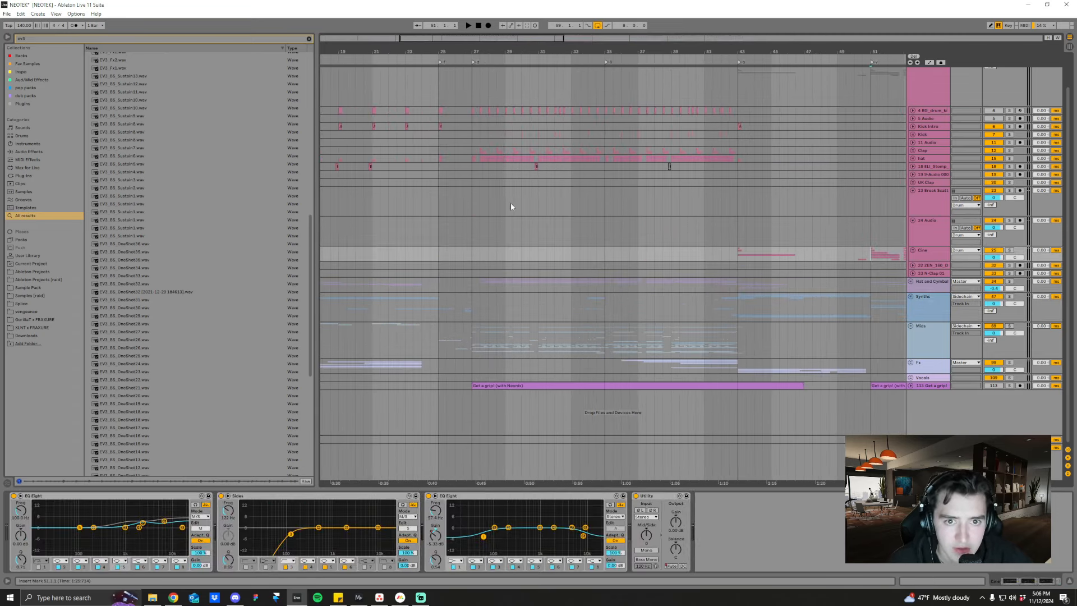
scroll(511, 205, "up", 2)
left_click(459, 136)
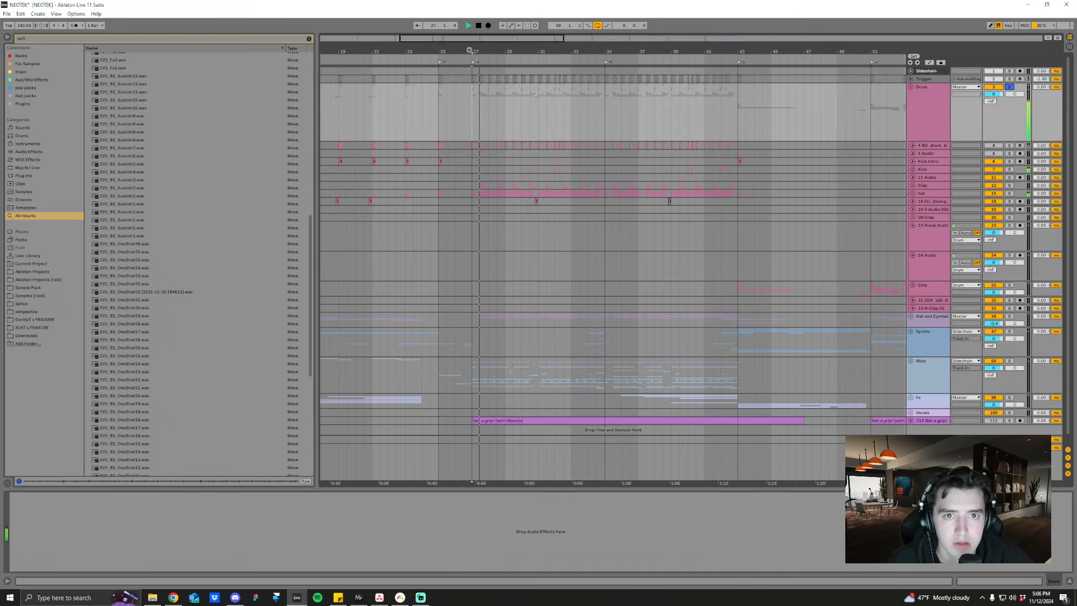
key("plus")
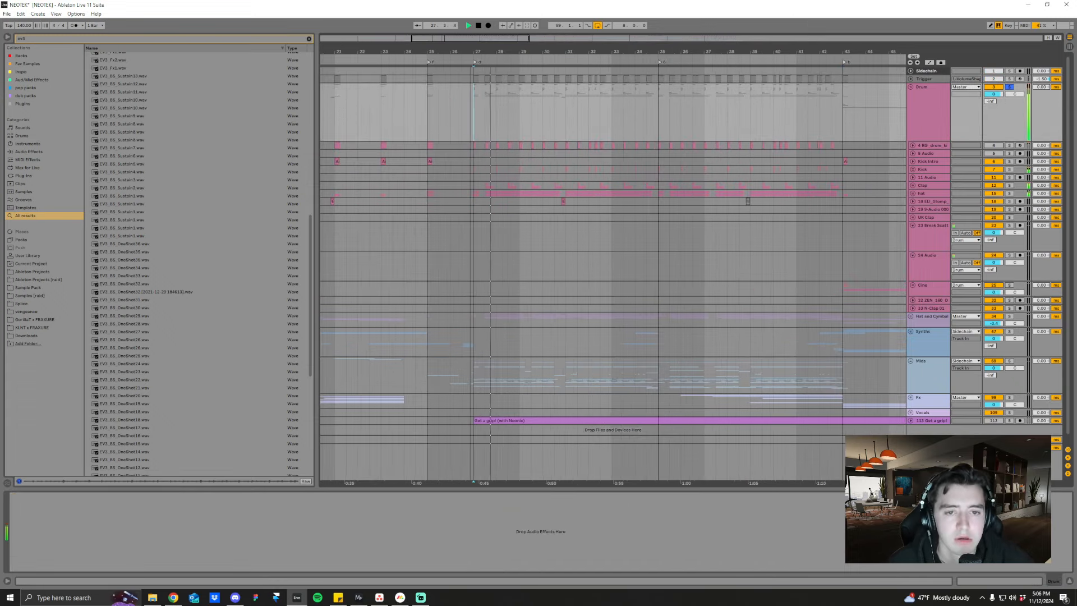
- Expand the Clap and hat groups and unfold their tracks 13, 14, 16 and 17
left_click(912, 185)
left_click(913, 231)
left_click(913, 269)
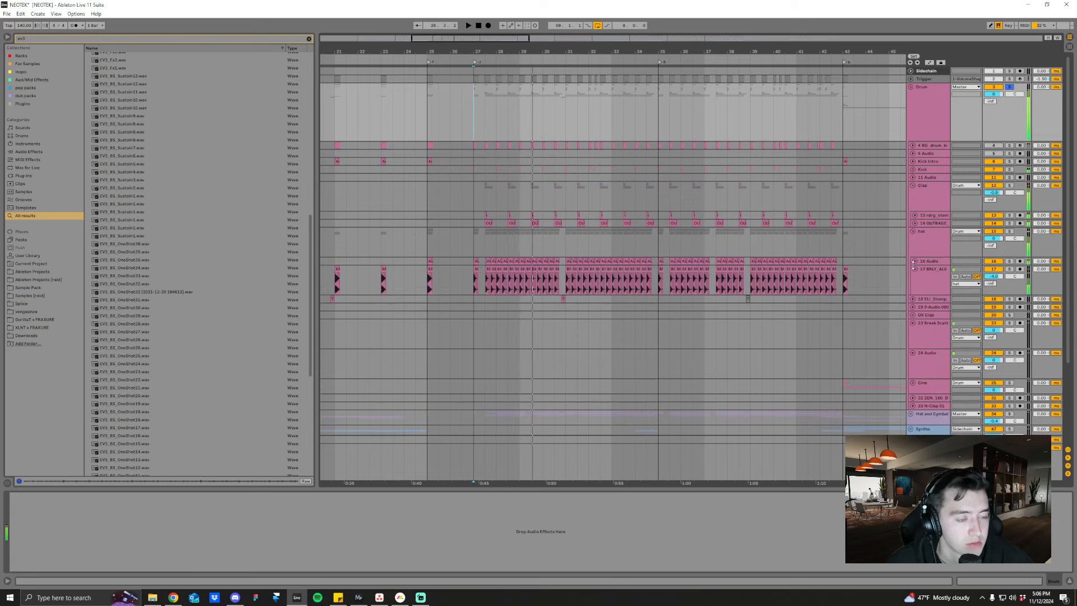
left_click(920, 261)
left_click(914, 261)
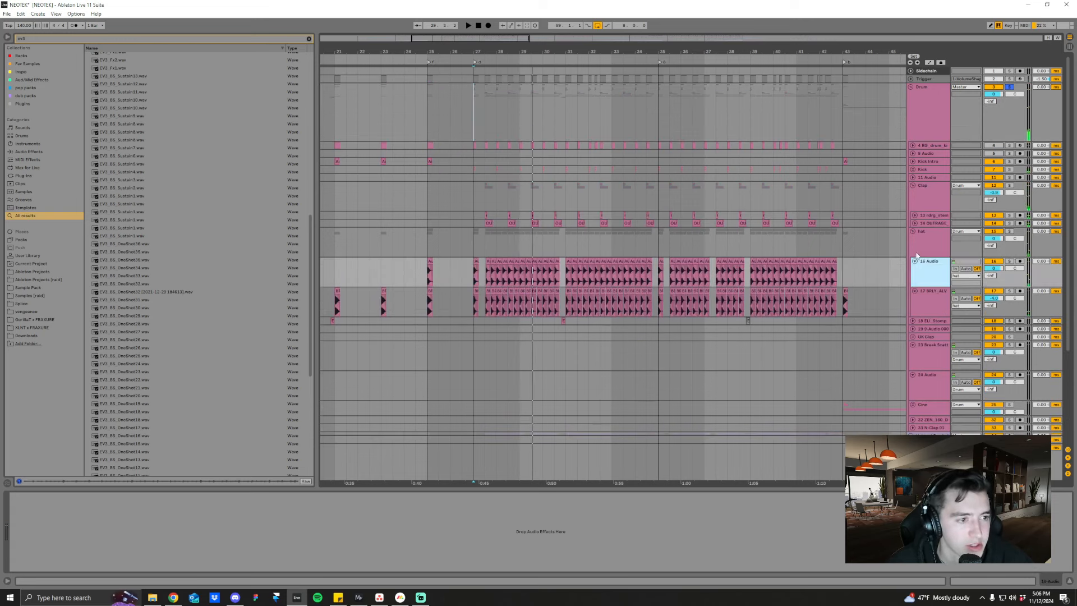
left_click(914, 223)
left_click(915, 215)
- Expand the Kick group and unfold kick tracks 8 and 9
left_click_drag(481, 49, 504, 226)
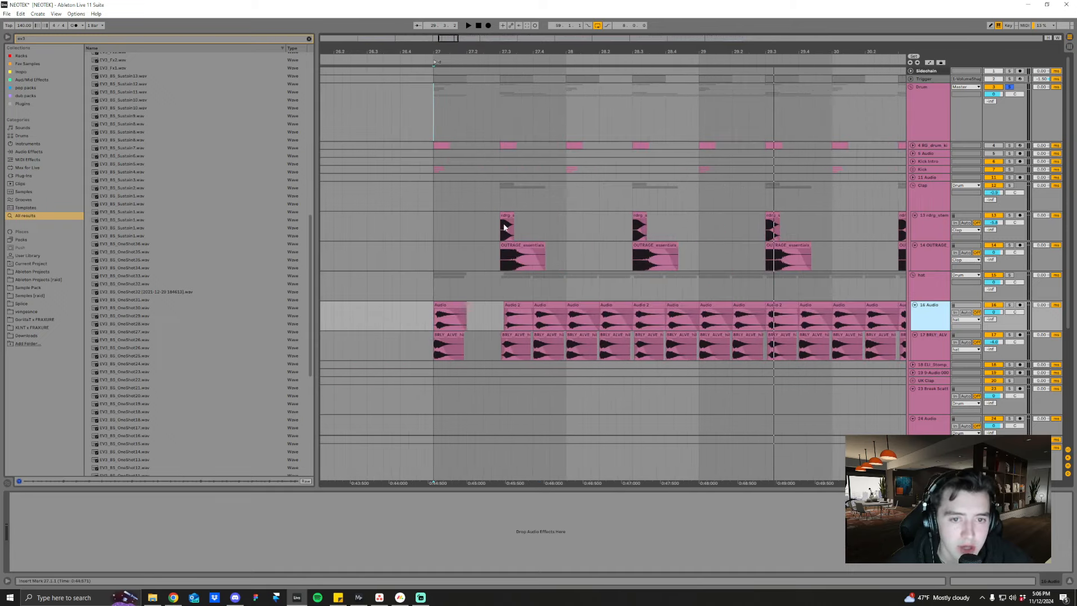
left_click(913, 169)
left_click(920, 215)
left_click(914, 207)
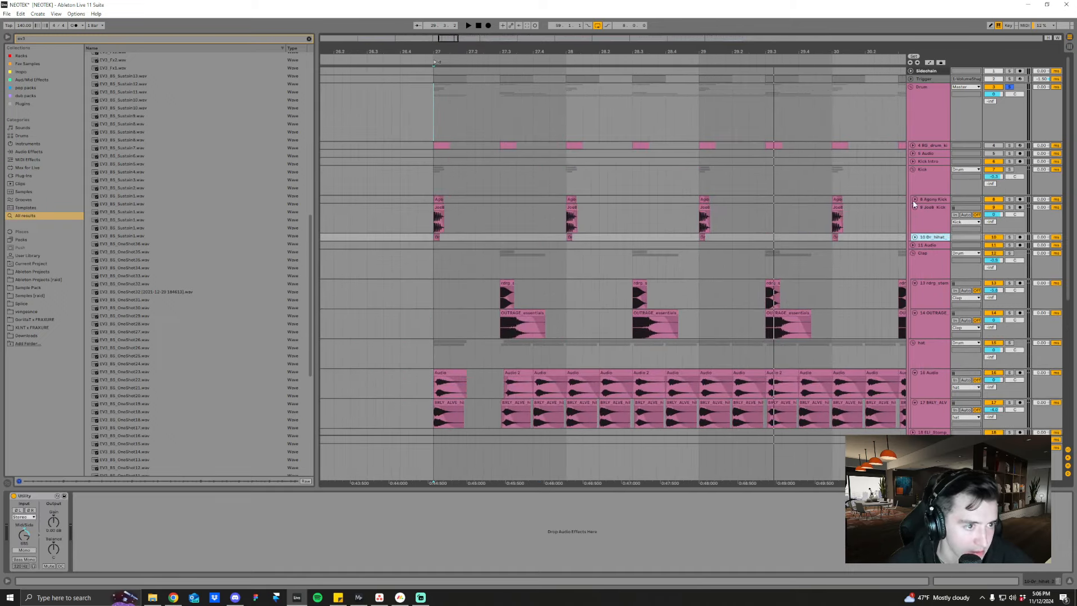
left_click(914, 199)
- Solo track 14 OUTRAGE in the Clap group and play its clap from 27.3
scroll(610, 318, "down", 1)
scroll(610, 322, "down", 1)
left_click_drag(499, 52, 500, 174)
left_click(499, 310)
key("space")
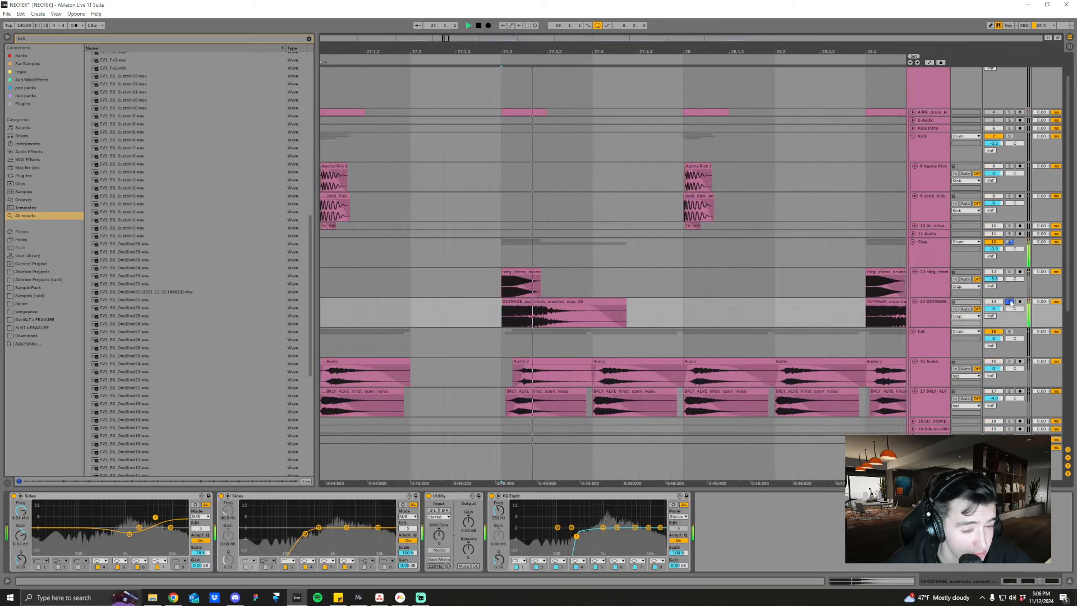
left_click(1009, 302)
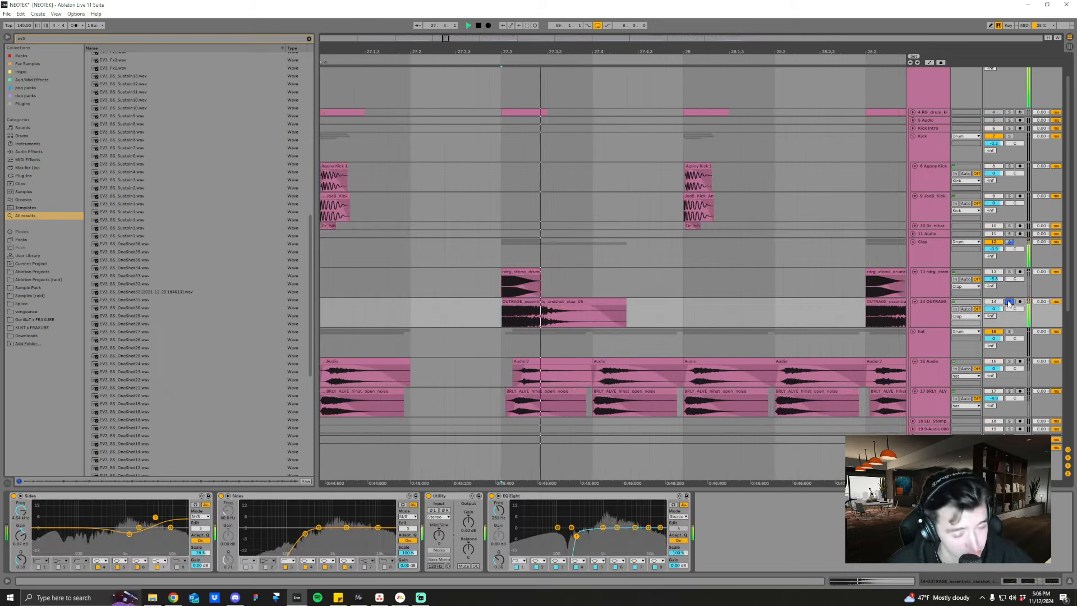
- Examine the waveform of track 14's clap at 27.3 and replay it in solo
mouse_move(555, 52)
left_mouse_down()
mouse_move(613, 25)
mouse_move(621, 37)
mouse_move(536, 49)
left_mouse_up()
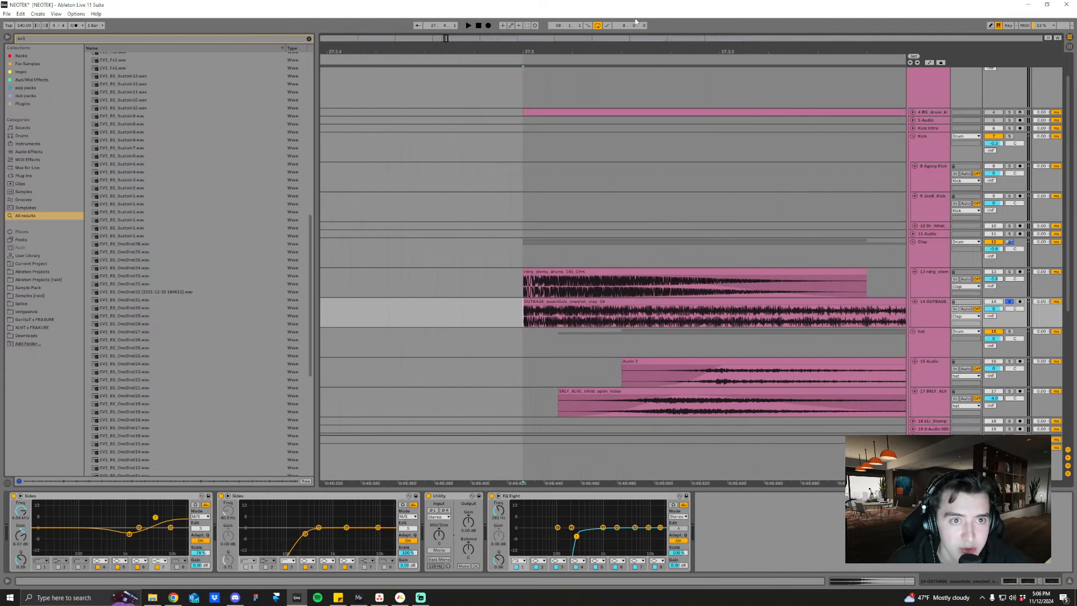
left_click_drag(634, 50, 609, 50)
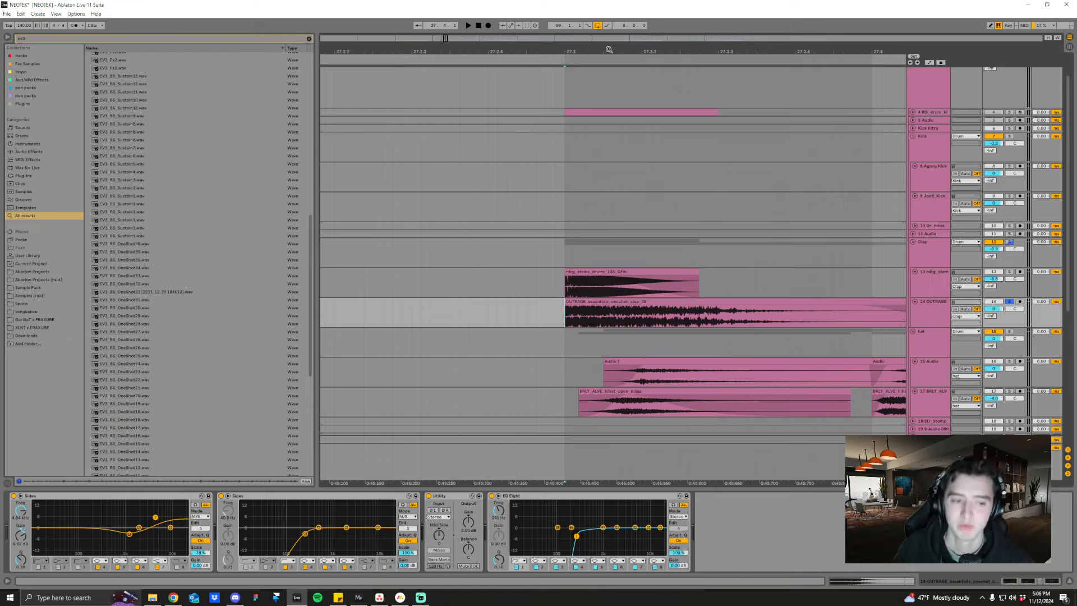
left_click_drag(609, 49, 594, 28)
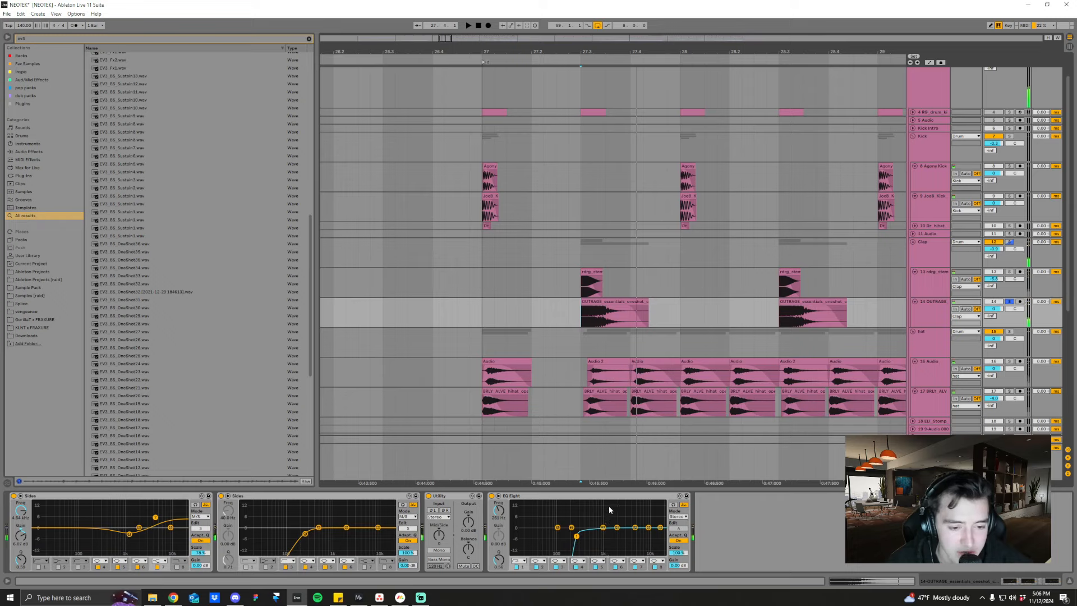
key("space")
key("space")
- Solo track 13 in the Clap group and play its clip from 27.3
left_click(1010, 242)
key("space")
left_click(1009, 272)
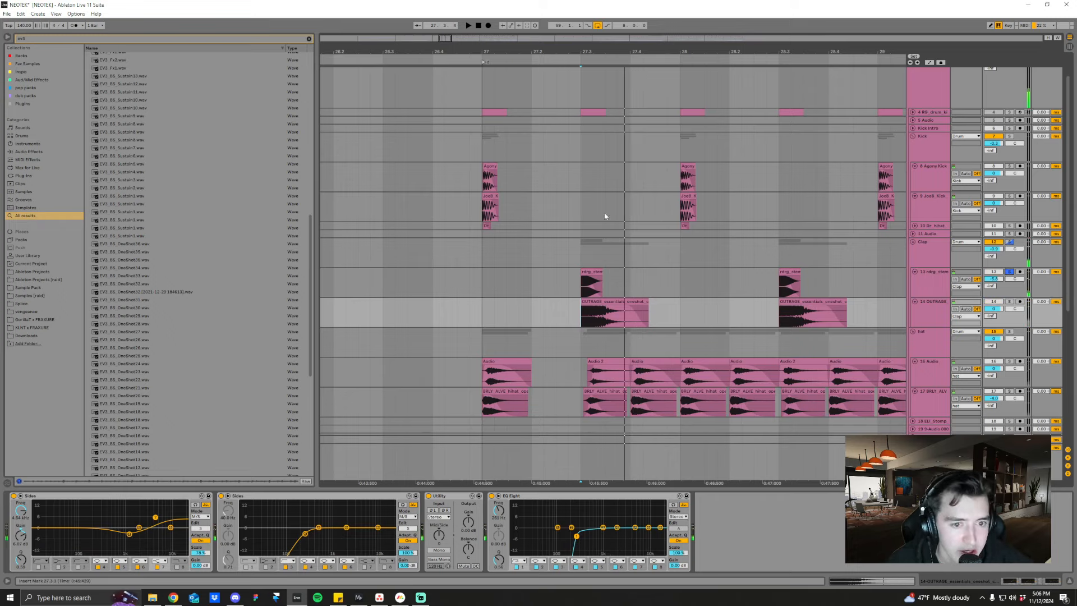
left_click_drag(583, 51, 584, 117)
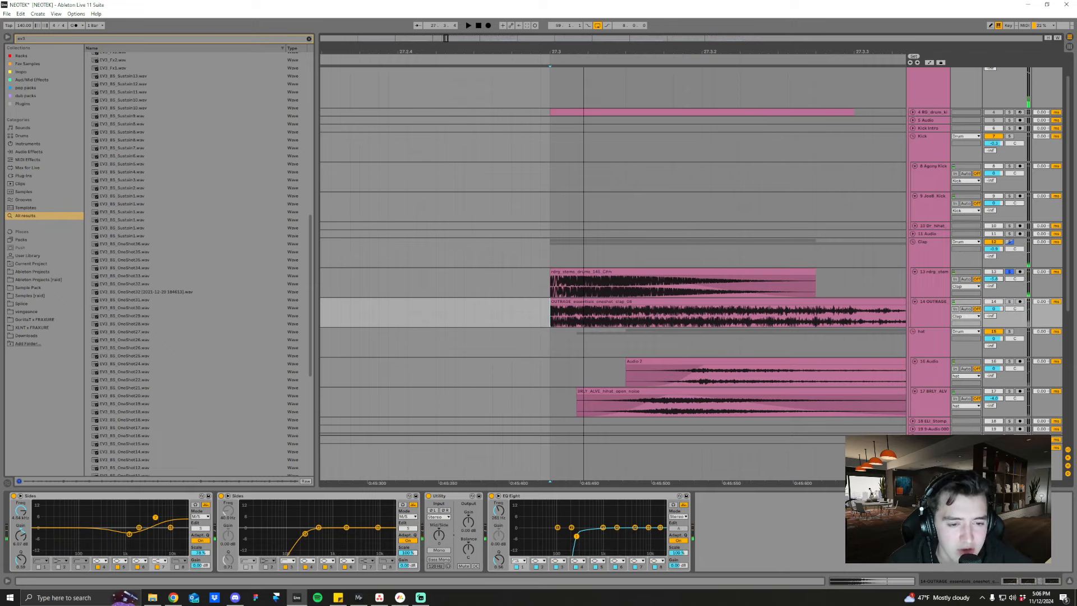
left_click_drag(583, 59, 583, 53)
key("space")
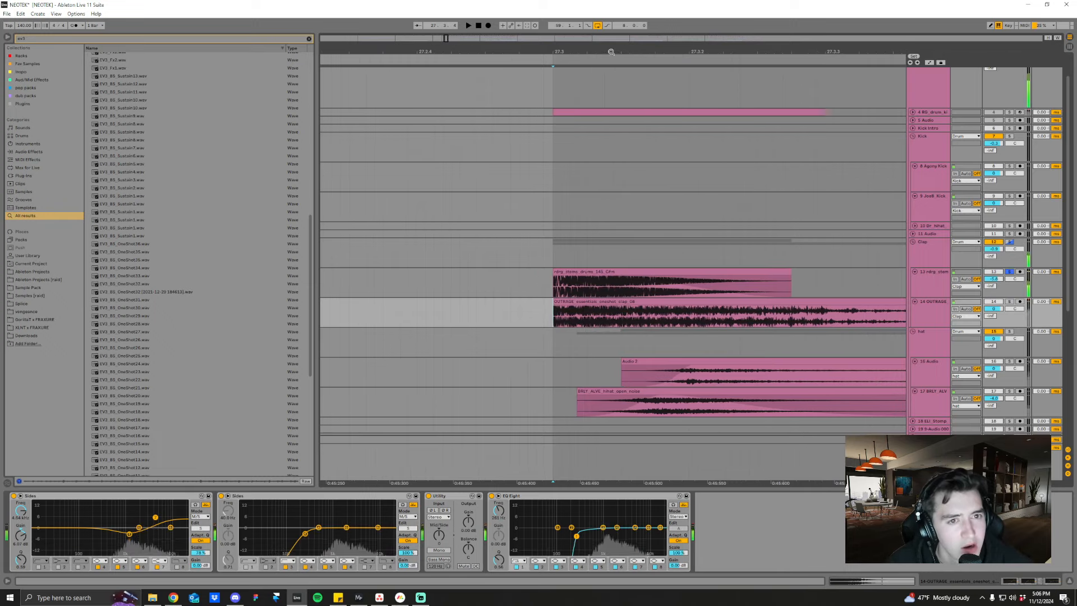
- Compare the start of track 13's waveform with track 14's clap at 27.3
left_click_drag(611, 51, 578, 103)
key("space")
left_click_drag(511, 51, 544, 326)
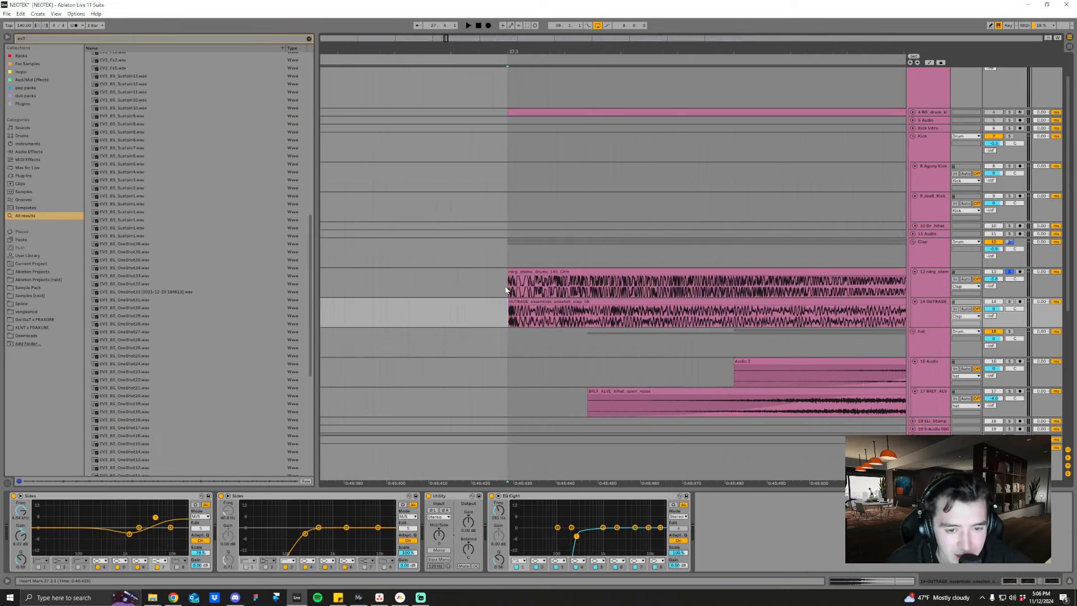
left_click(509, 280)
left_click_drag(562, 53, 561, 5)
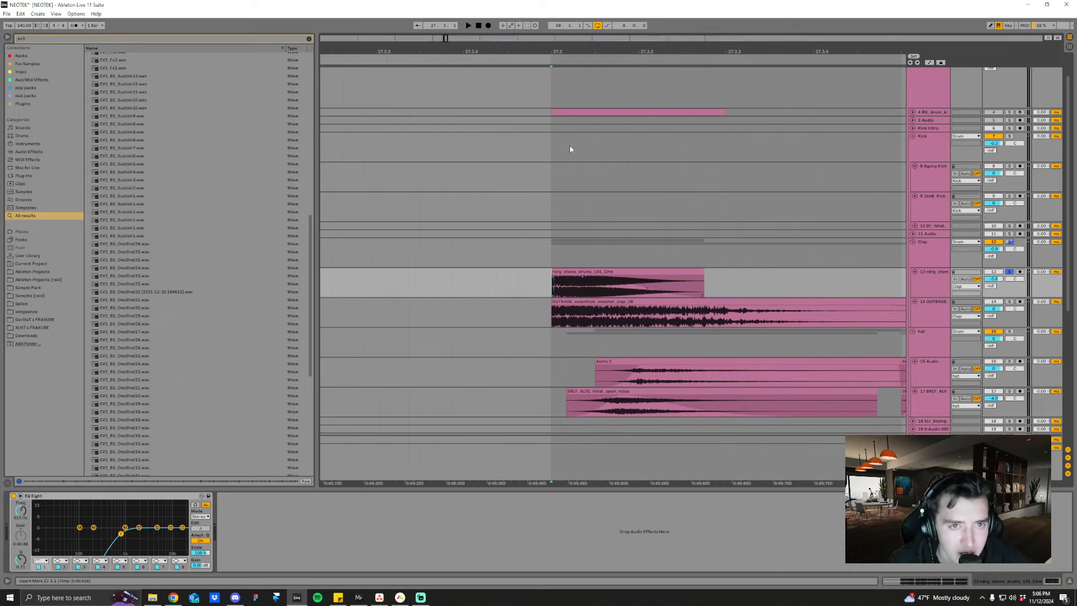
- Select track 13 and replay its soloed clip from 27.3
left_click_drag(587, 50, 587, 39)
key("space")
key("space")
left_click(935, 289)
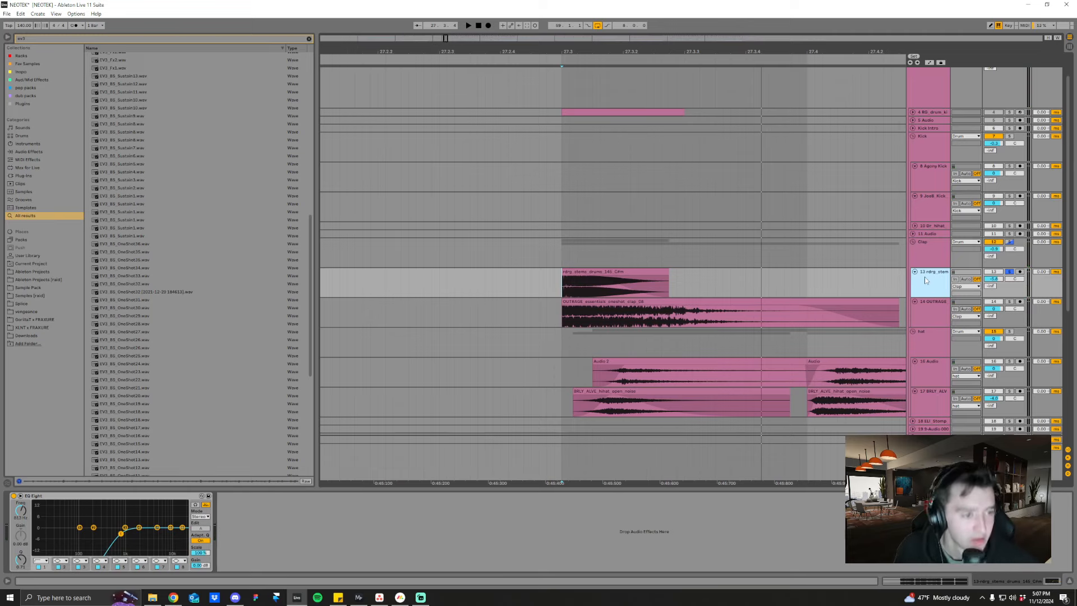
left_click_drag(660, 51, 615, 45)
key("space")
key("space")
- Solo the whole Clap group and play both clap layers together from 27.3
left_click(1010, 242)
key("space")
key("space")
key("space")
left_click_drag(599, 51, 599, 39)
key("space")
key("space")
key("space")
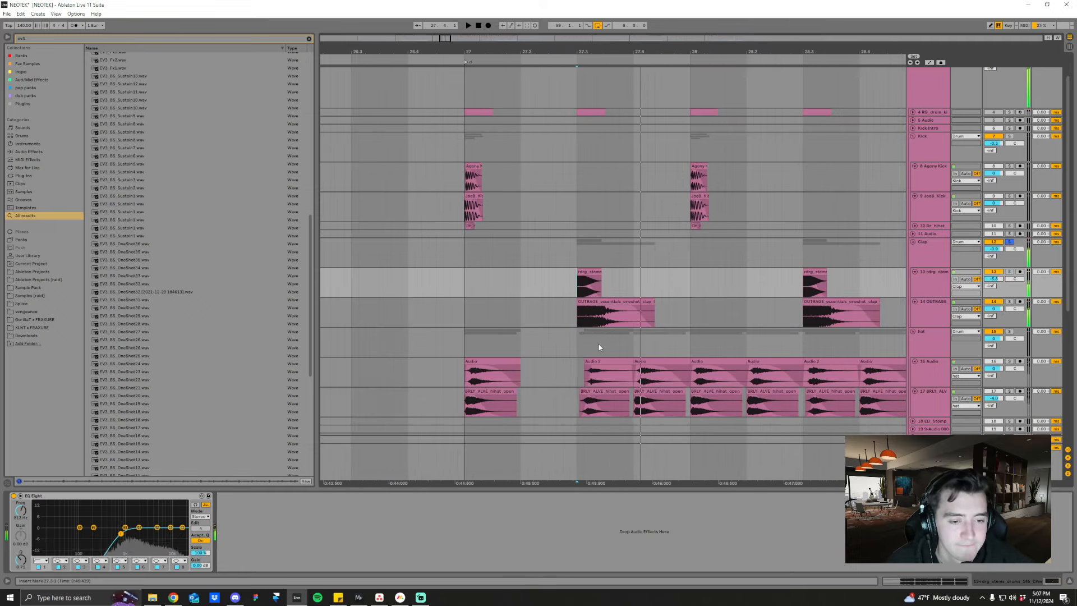
- Examine the effects on clap tracks 13 and 14 and on the Clap and Drum groups
left_click(579, 373)
left_click(580, 283)
left_click(579, 252)
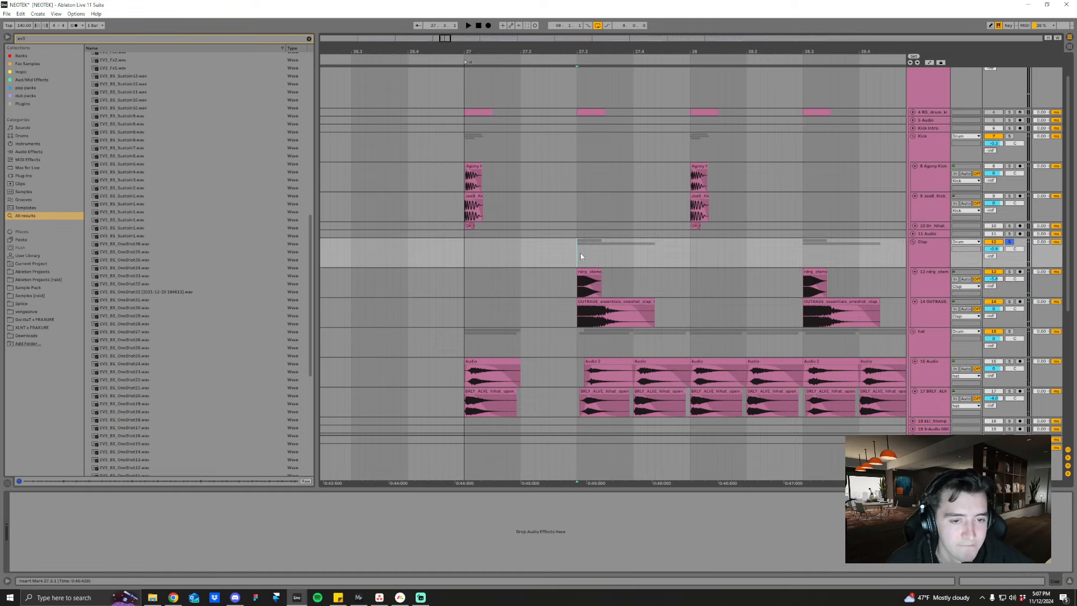
left_click(926, 273)
left_click(928, 304)
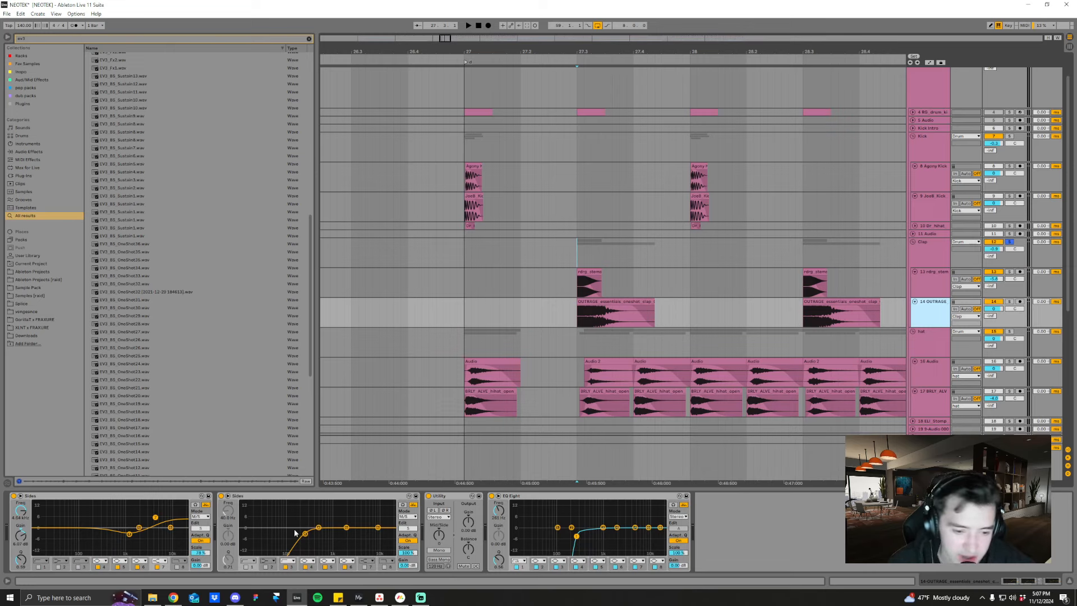
left_click(925, 266)
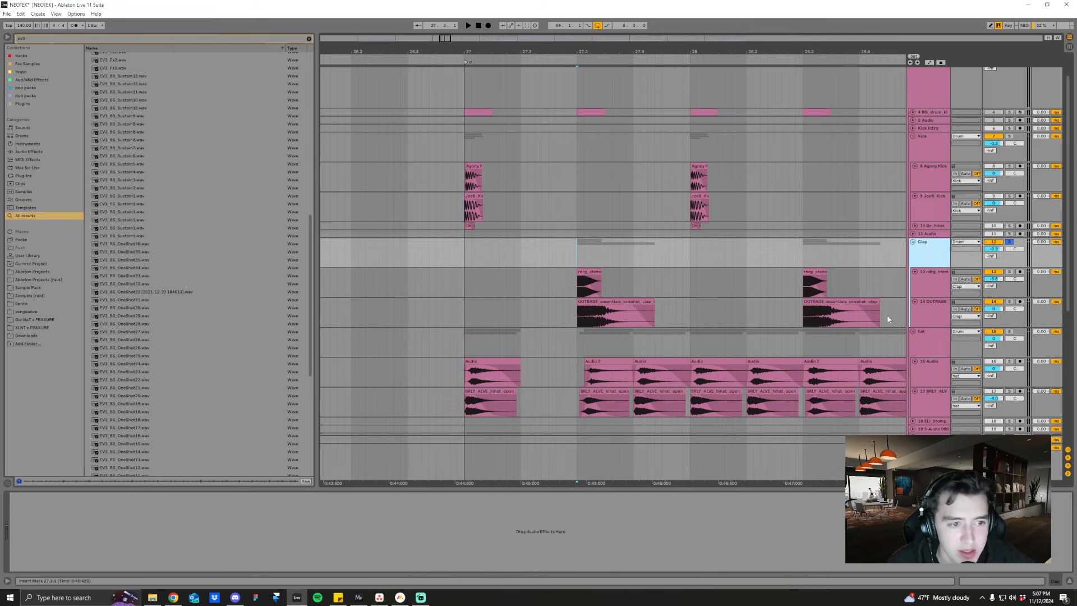
scroll(927, 303, "up", 3)
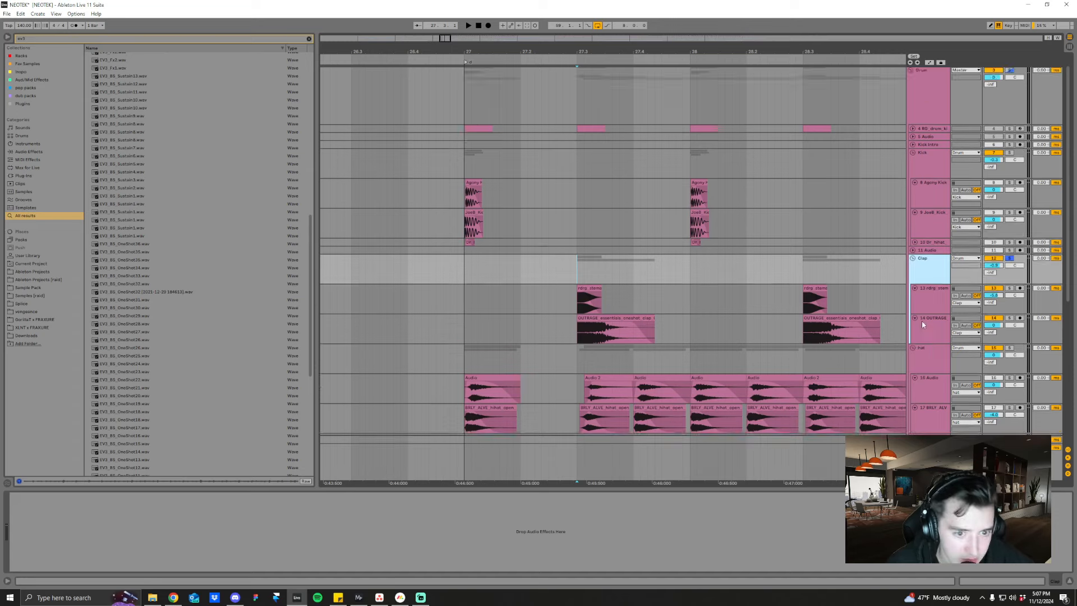
left_click(939, 110)
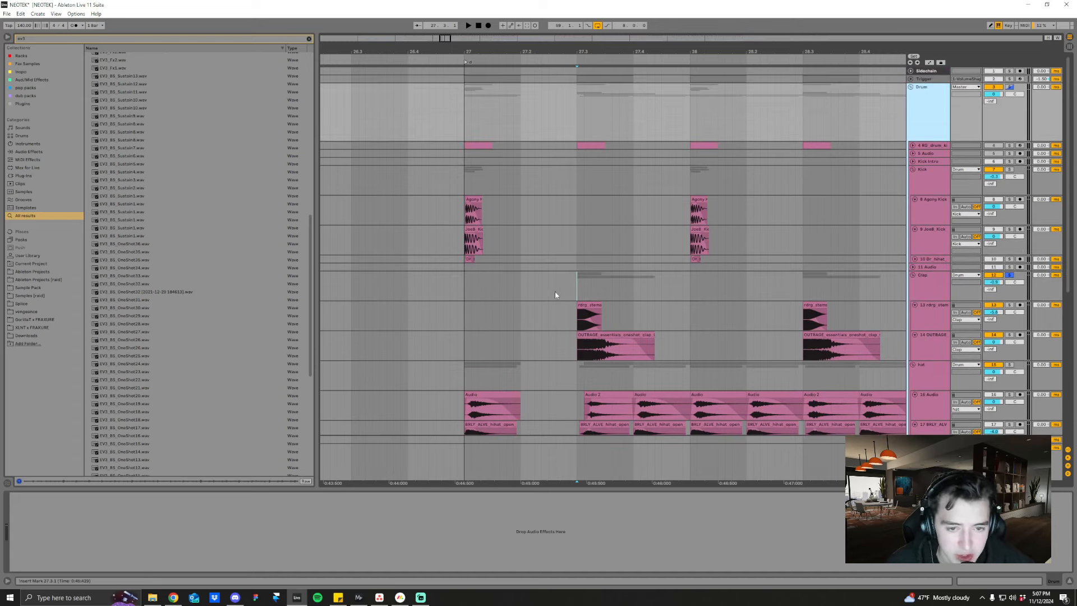
- Replay the soloed Clap group from 27.3, starting beside the OUTRAGE clap and the first hat layer
key("space")
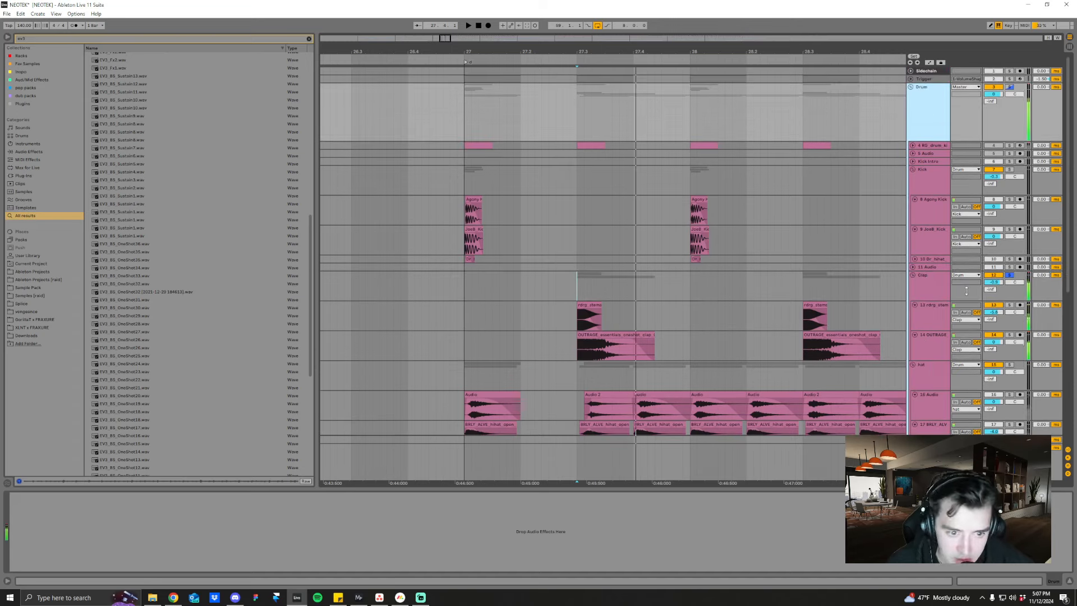
left_click(579, 353)
key("space")
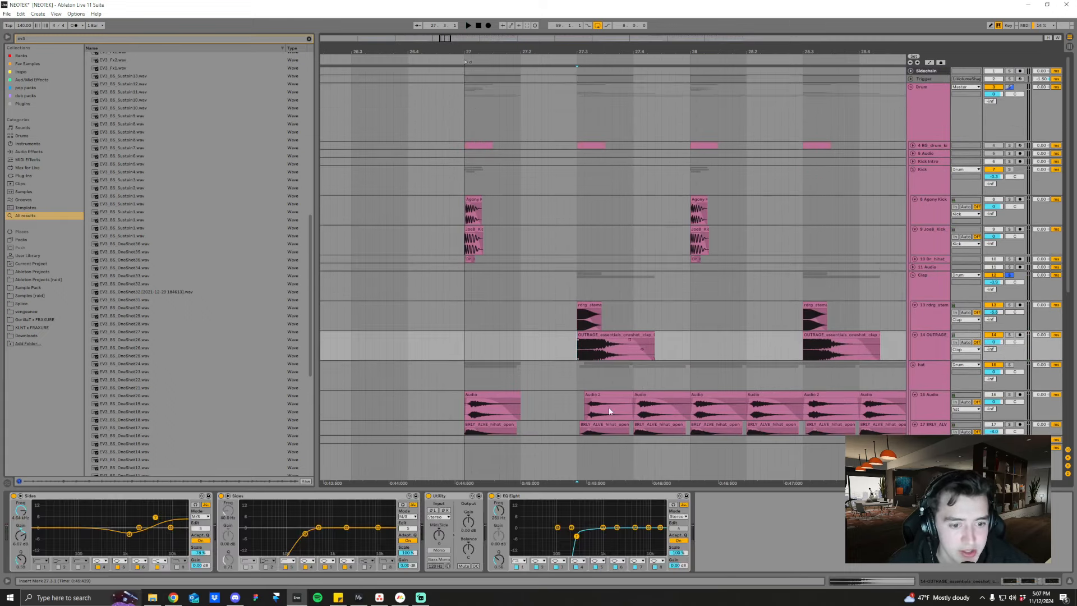
scroll(609, 411, "down", 1)
left_click(592, 380)
key("space")
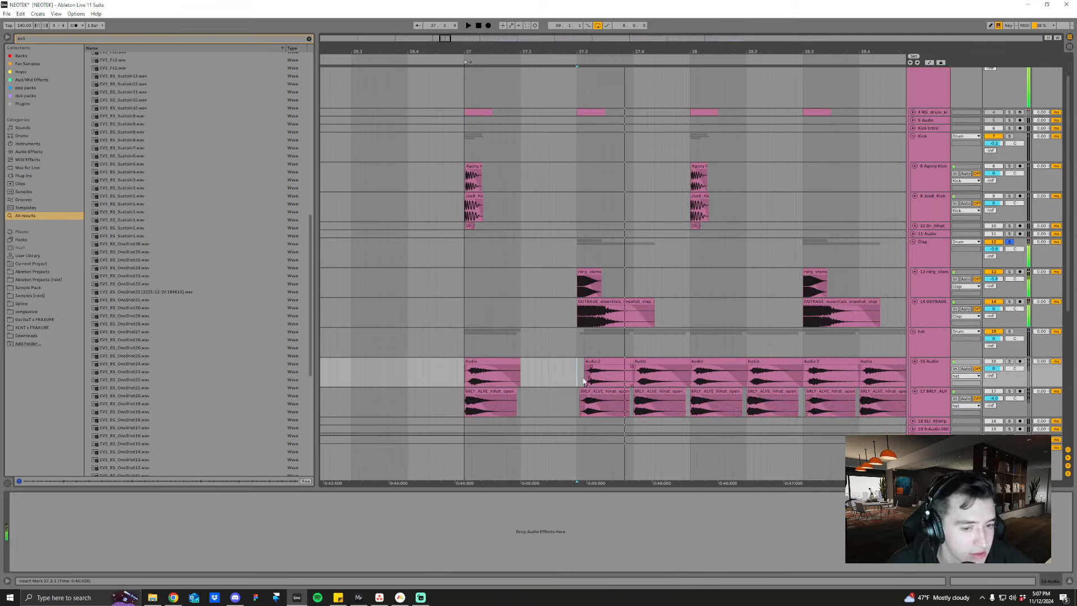
- Unsolo the Clap group and play the claps with the kicks and hats from 27.2 and 27.3
left_click(522, 374)
key("space")
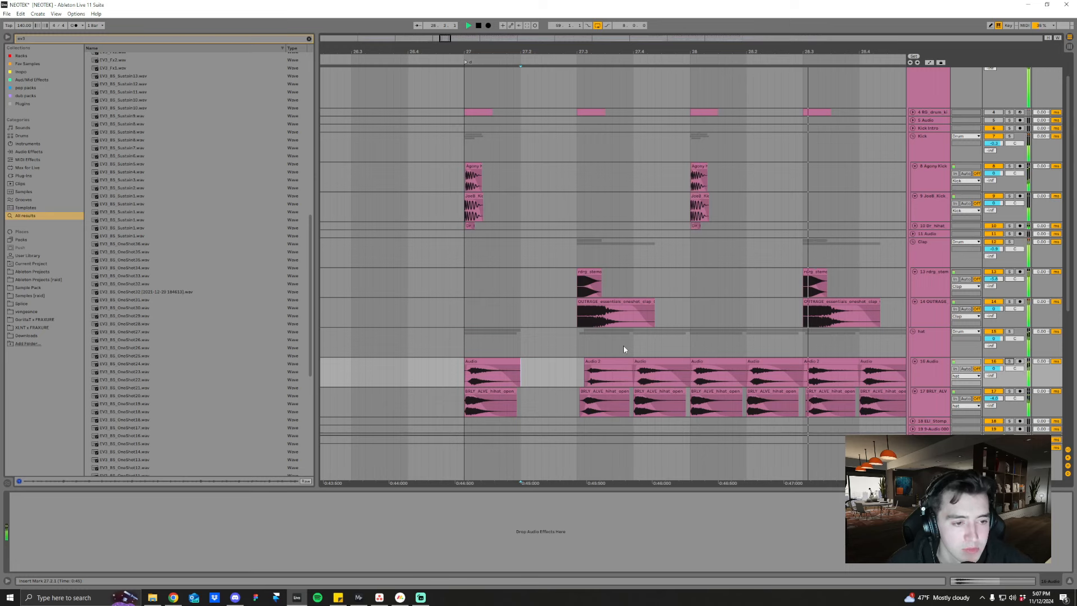
left_click(577, 283)
key("space")
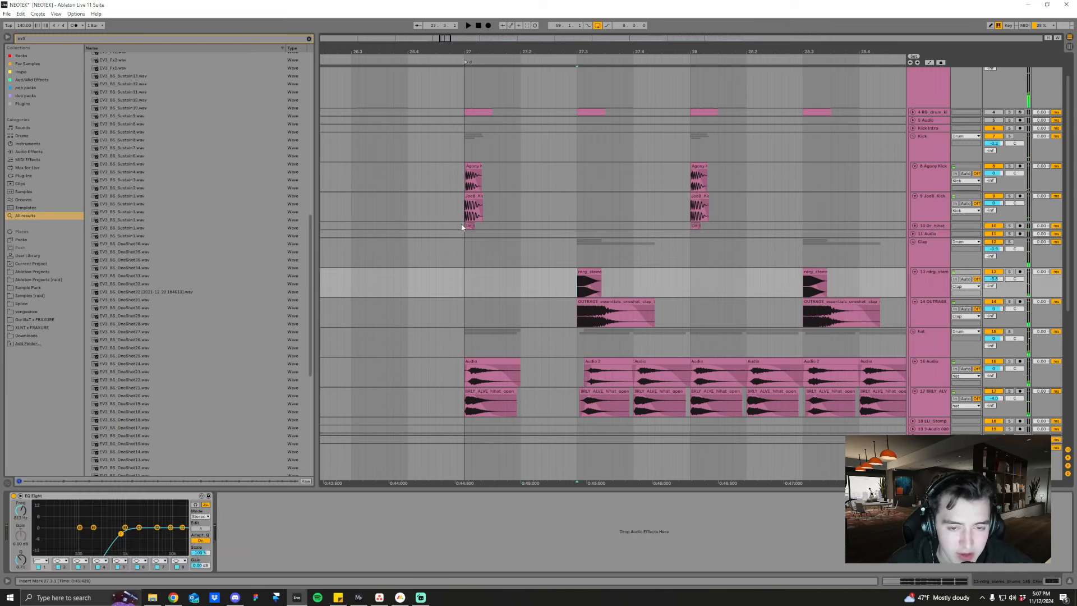
- Jump to the later drop and play its kicks, claps and hats together from bar 76
left_click(680, 38)
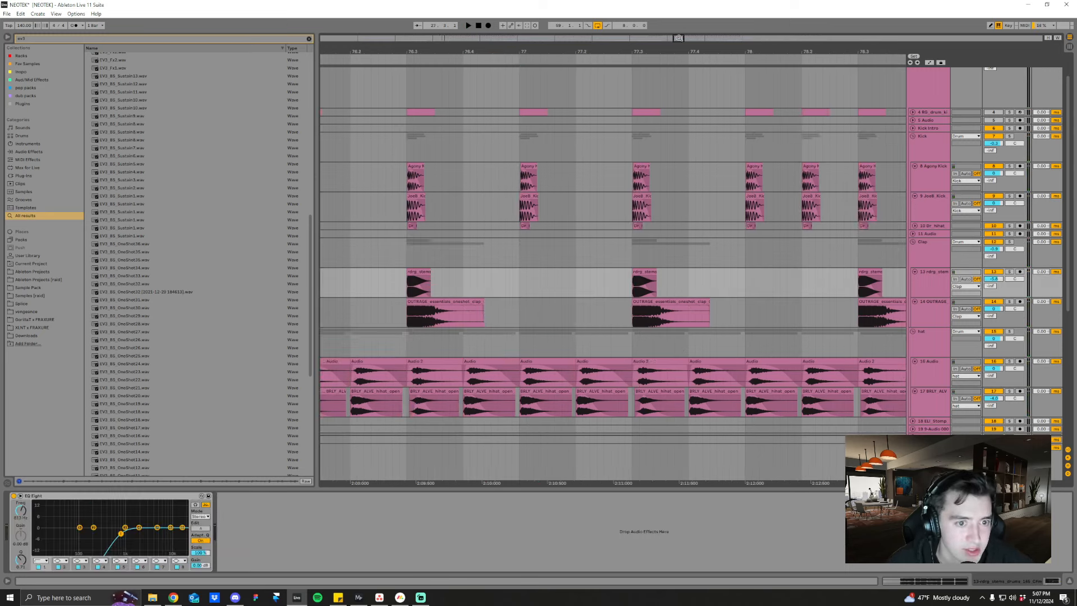
left_click_drag(529, 51, 591, 29)
left_click(471, 278)
key("space")
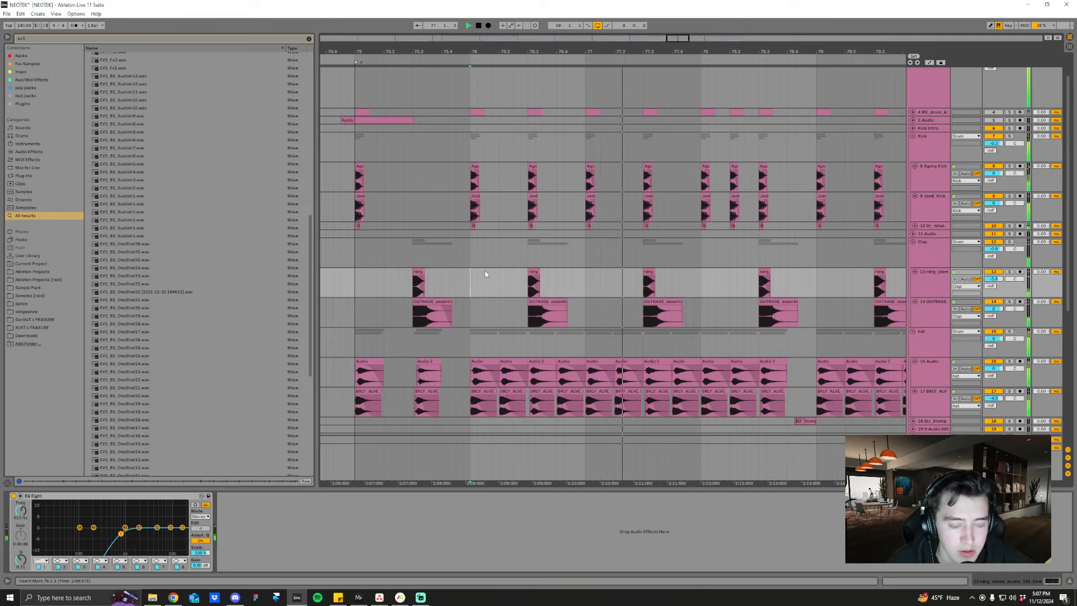
key("space")
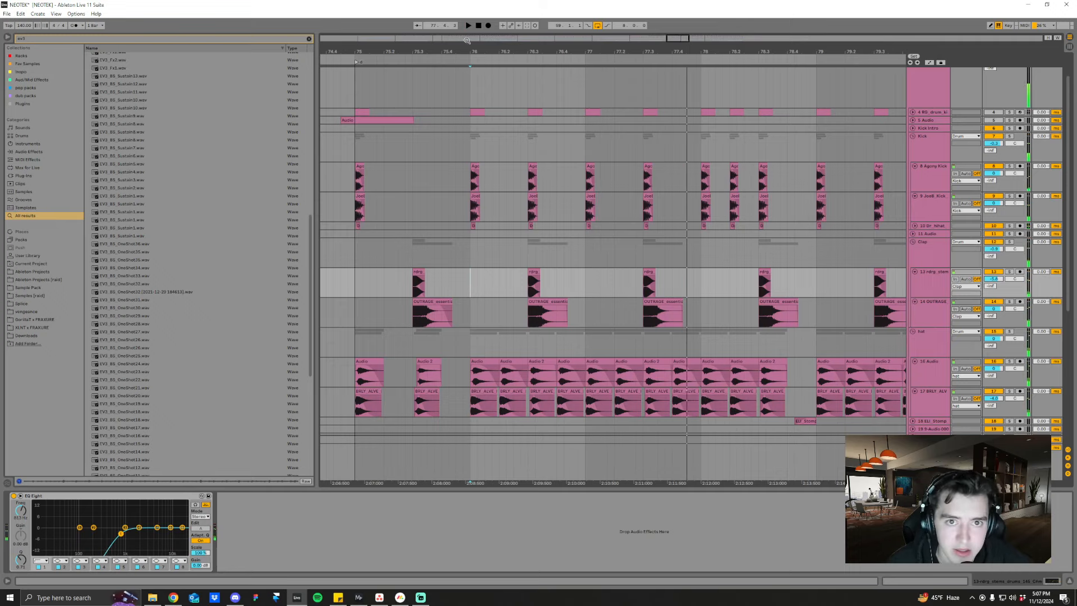
- Return to bar 27, unfold track 10, and play the Kick group soloed
left_click(447, 39)
left_click(487, 211)
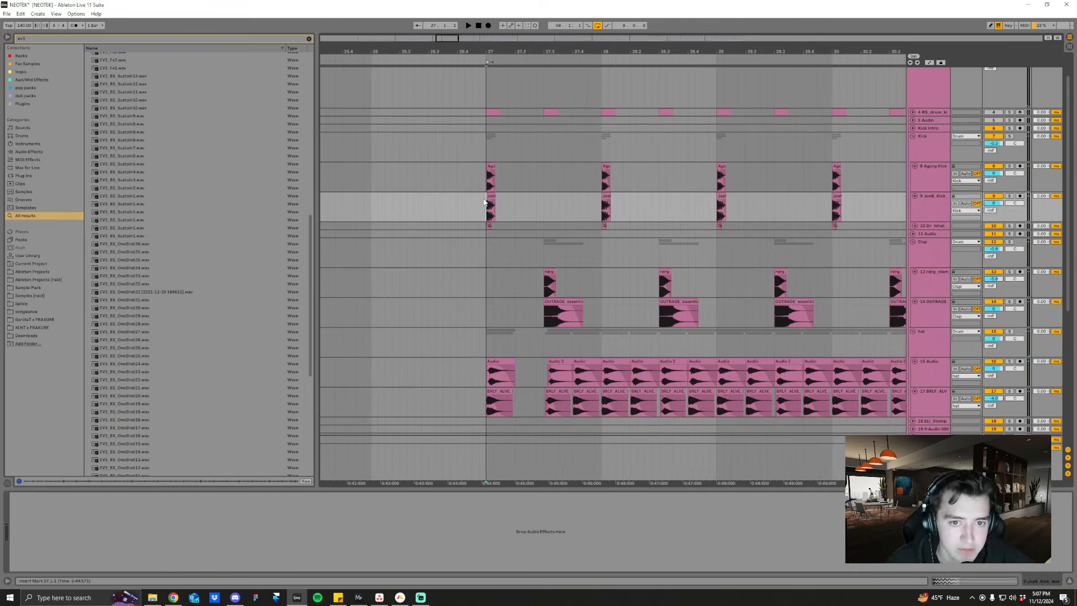
left_click_drag(486, 53, 486, 119)
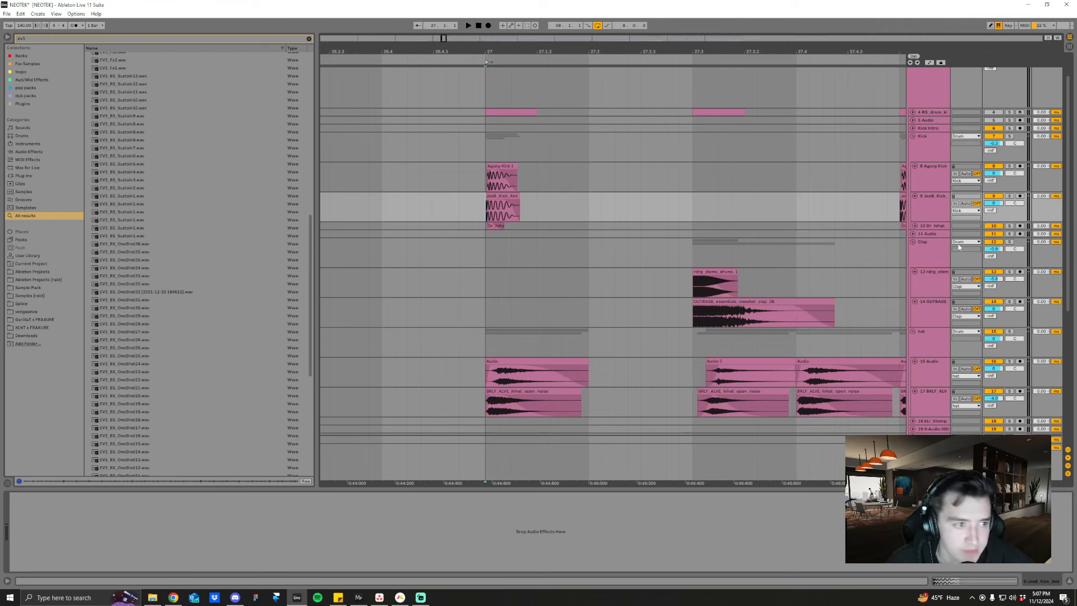
left_click(914, 226)
left_click(1009, 136)
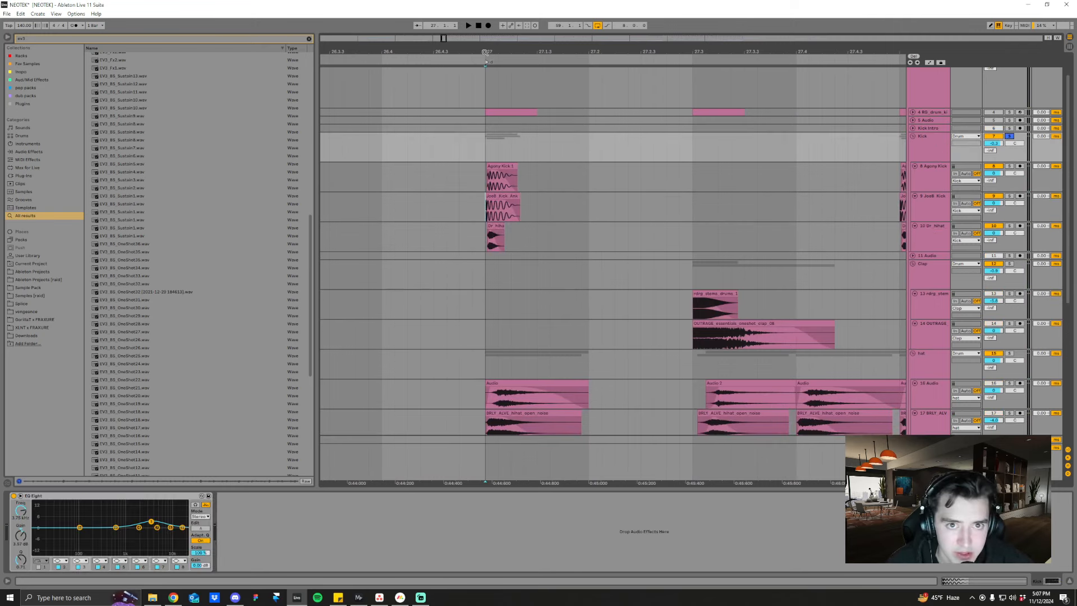
left_click_drag(485, 52, 485, 66)
key("space")
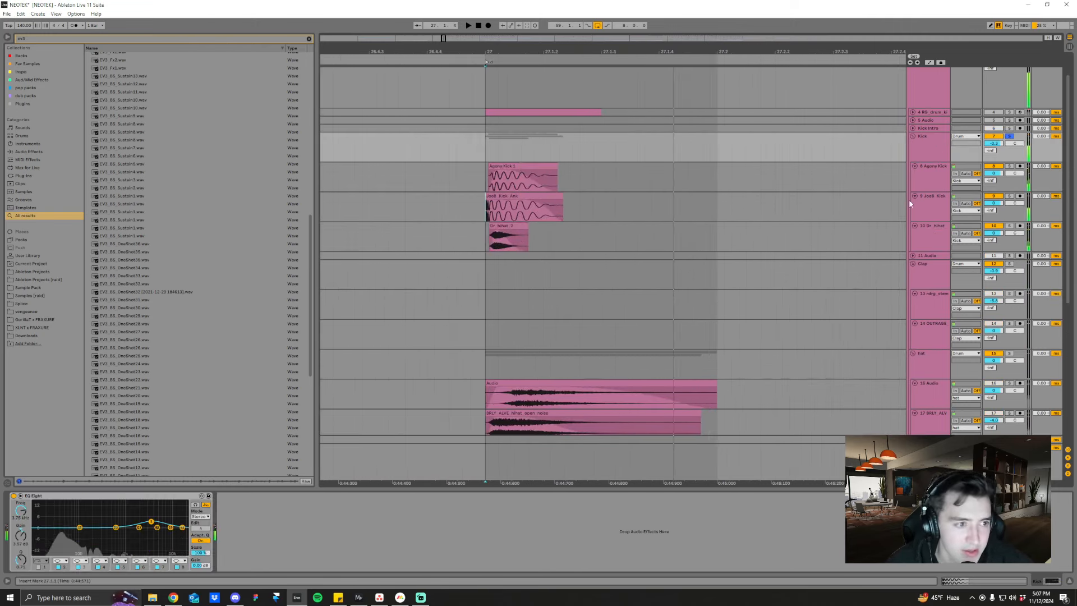
- Solo the kick layer on track 9 and play it from bar 27, inspecting the waveform's attack up close
left_click(928, 203)
key("s")
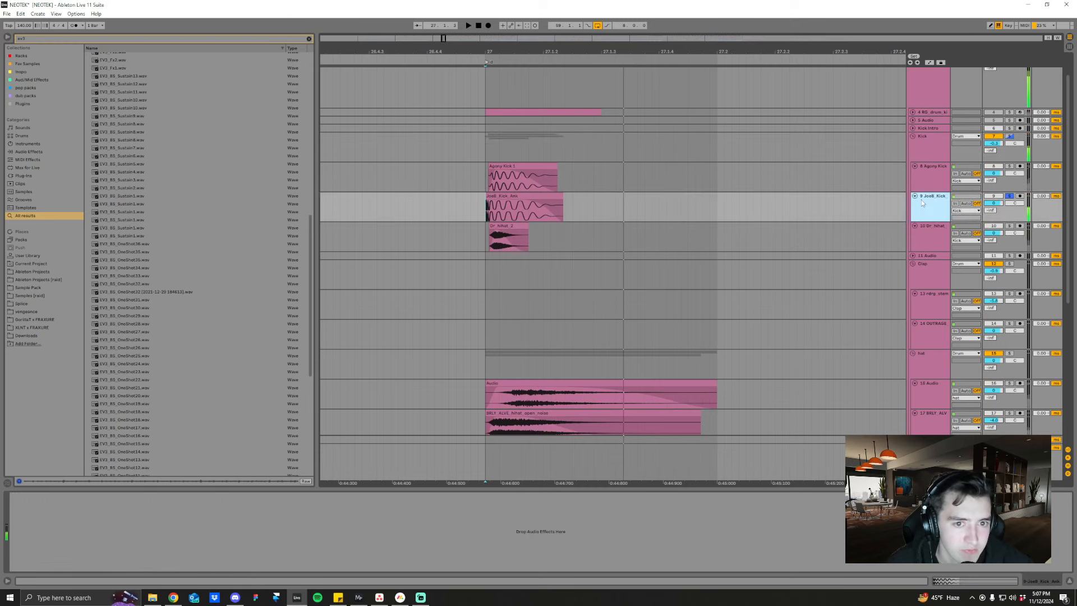
left_click_drag(485, 52, 485, 117)
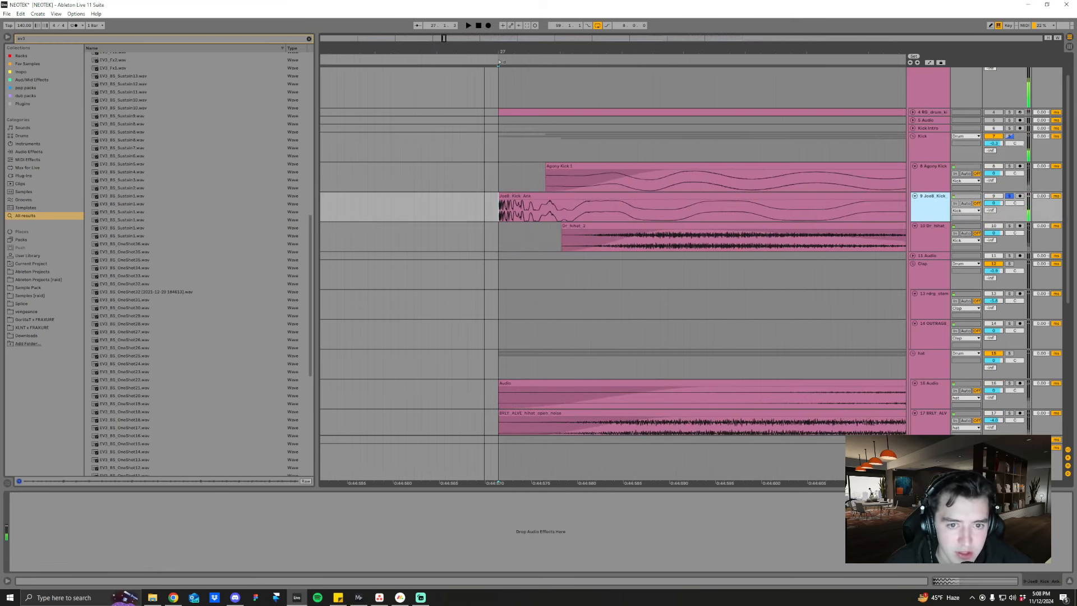
key("space")
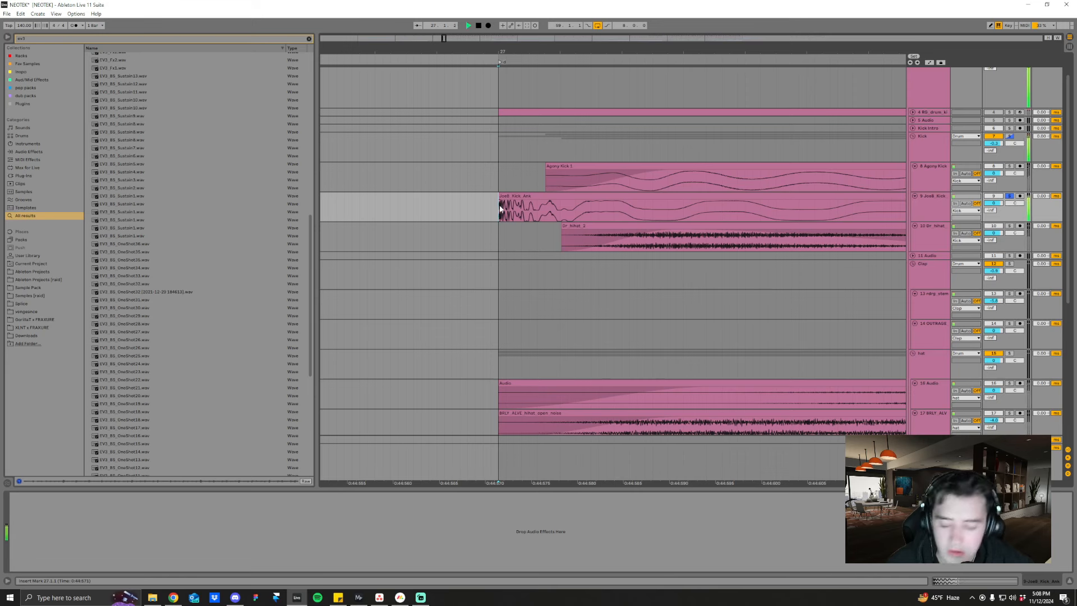
key("space")
key("space")
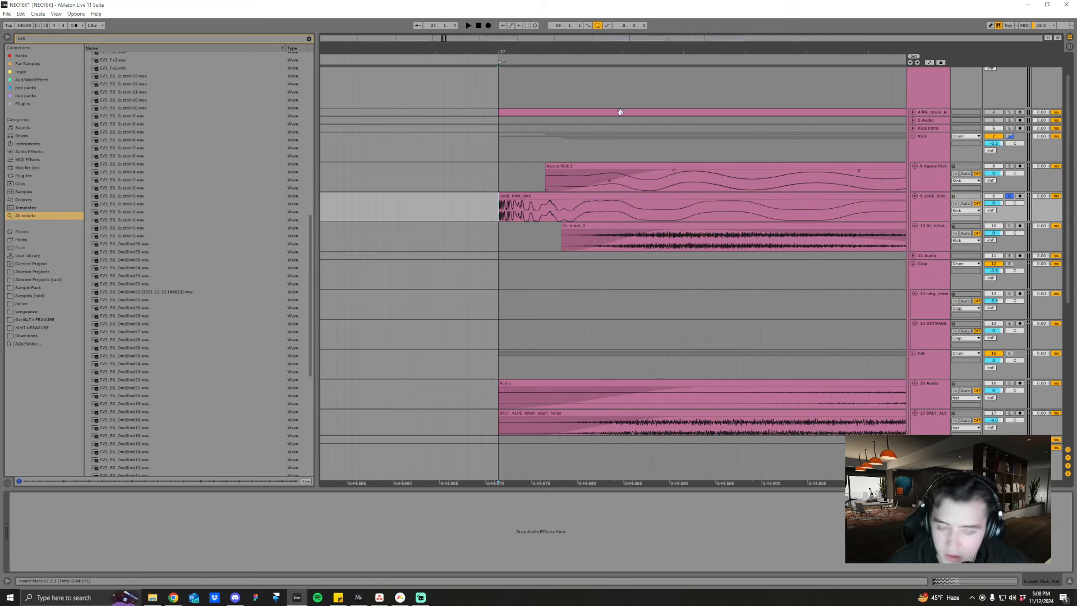
- Replay the soloed track 9 kick repeatedly from bar 27 with the surrounding drum layers in view
scroll(579, 142, "down", 4)
left_click_drag(579, 52, 551, 42)
key("space")
key("space")
key("space")
key("space")
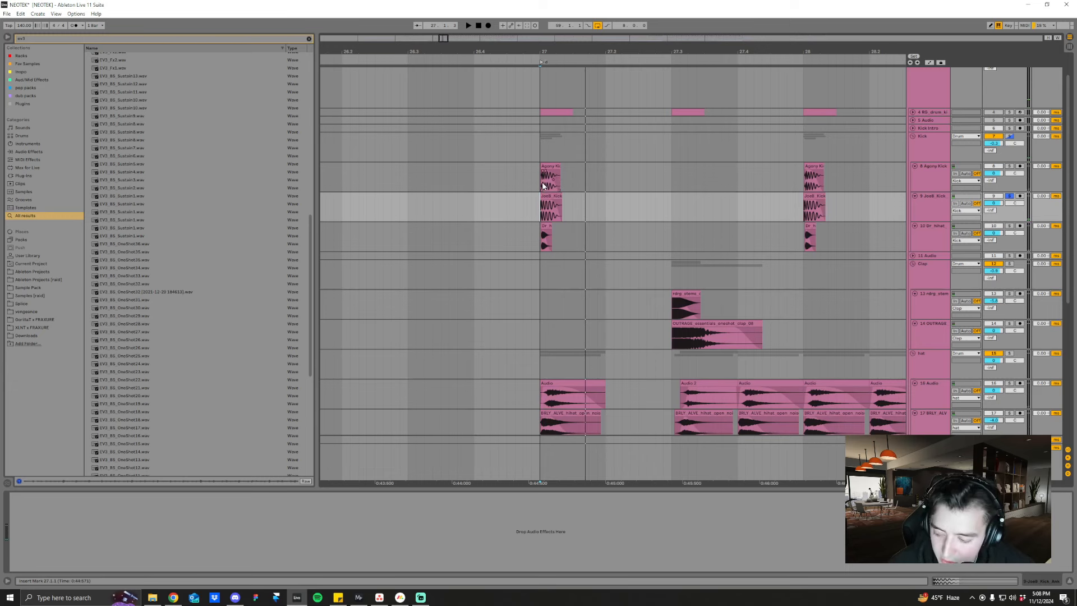
left_click_drag(668, 51, 657, 43)
key("space")
key("space")
key("space")
key("space")
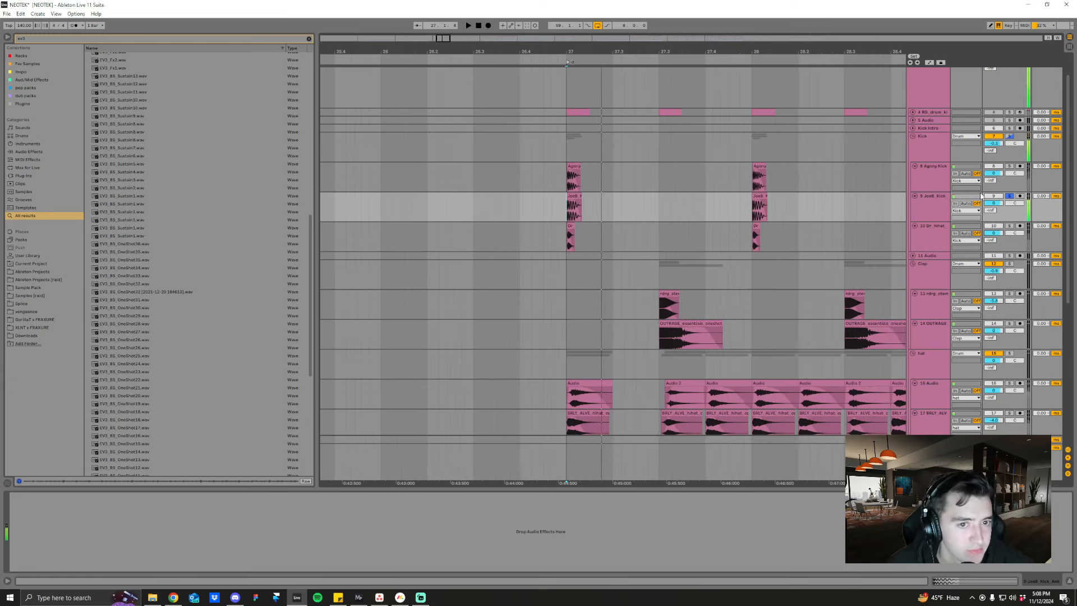
- Solo the Agony Kick layer on track 8 and play it repeatedly from bar 27
mouse_move(582, 52)
left_mouse_down()
mouse_move(582, 72)
mouse_move(542, 57)
left_mouse_up()
left_click(920, 187)
left_click(1009, 167)
key("space")
key("space")
key("space")
key("space")
left_click(524, 186)
key("space")
key("space")
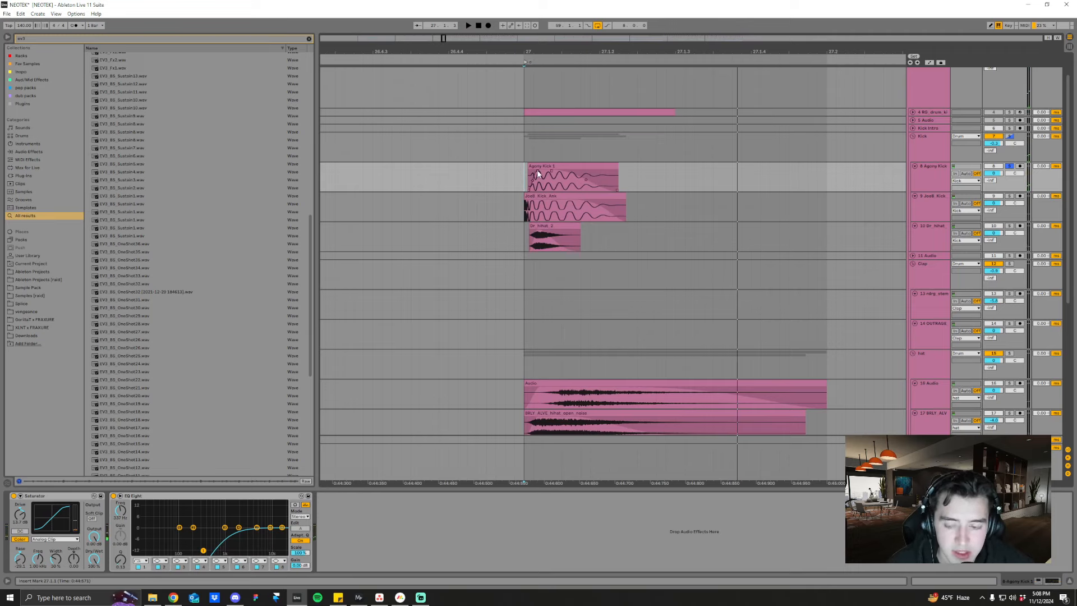
- Try the Agony Kick clip with its start extended back to bar 27, then trim it back behind the track 9 kick's attack
left_click_drag(528, 167, 524, 167)
key("space")
left_click_drag(544, 52, 543, 121)
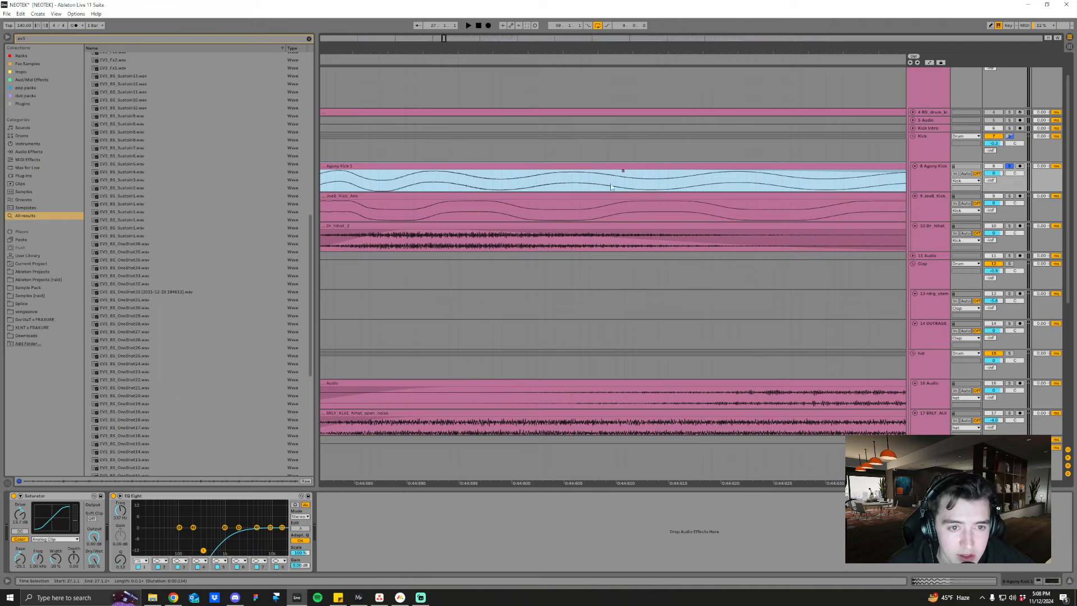
left_click_drag(593, 52, 593, 15)
left_click_drag(532, 167, 540, 168)
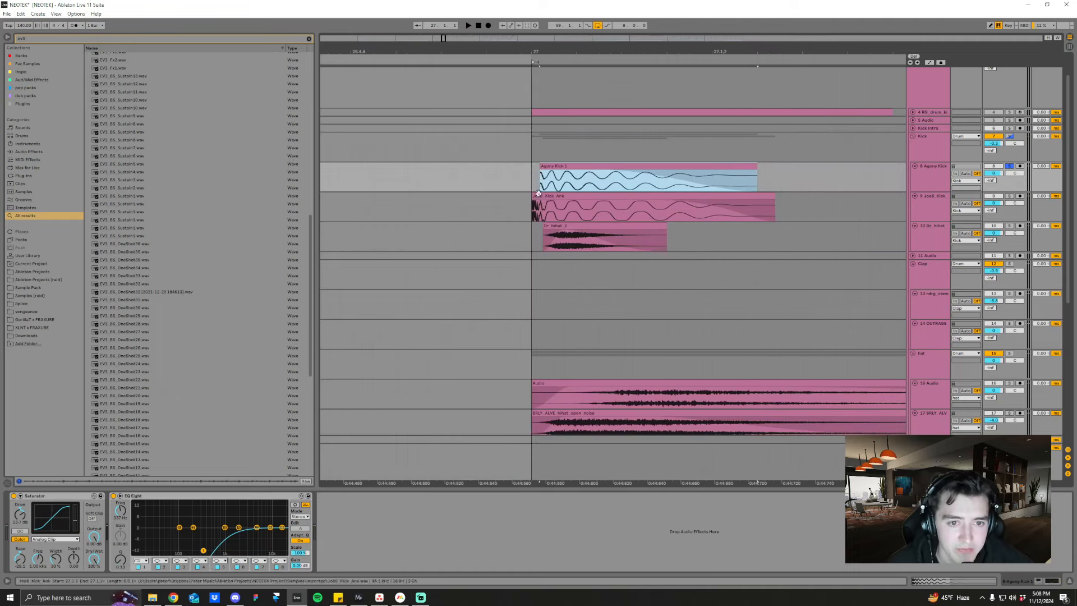
- Compare the Agony Kick with the track 9 kick by soloing each and playing from bar 27
left_click(531, 180)
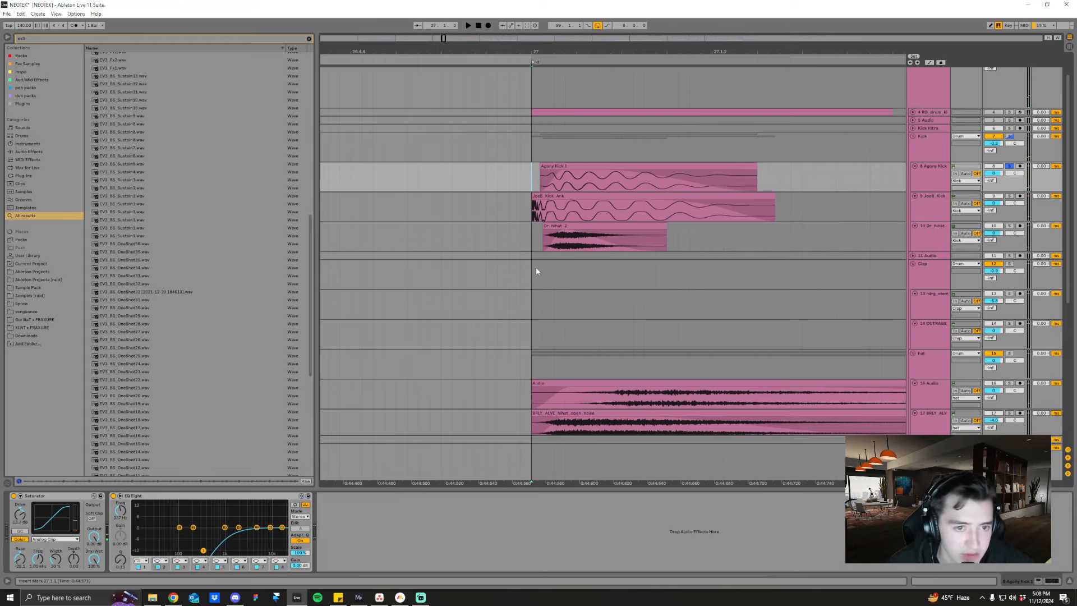
left_click_drag(606, 51, 597, 25)
key("space")
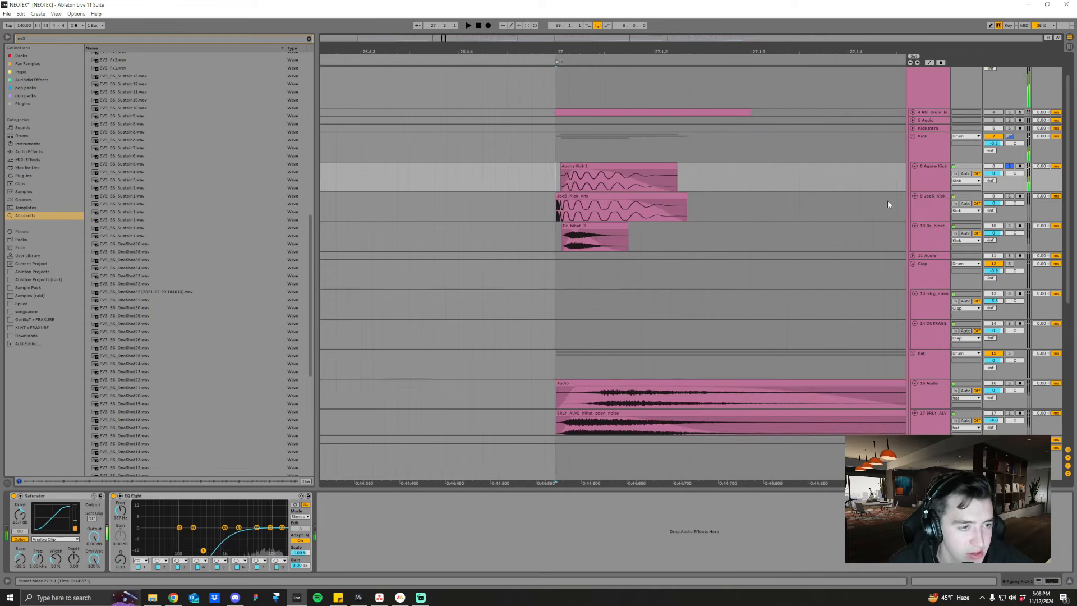
left_click(1009, 195)
left_click(1009, 196)
left_click(1009, 197)
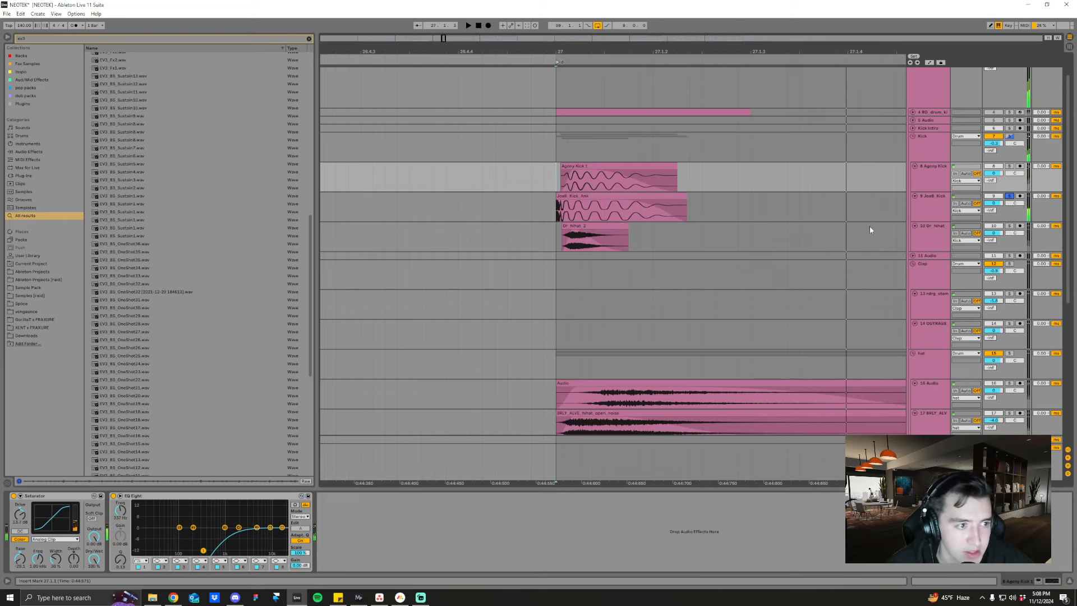
left_click_drag(651, 51, 639, 51)
key("space")
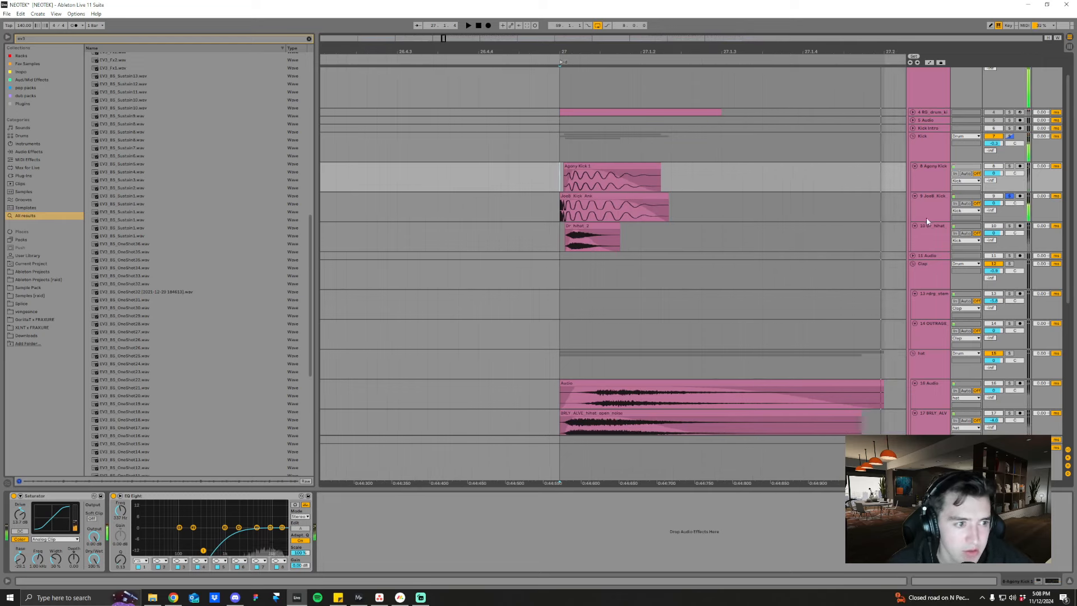
- Solo the hi-hat layer on track 10, play it from bar 27 and examine its Utility effect
left_click(1009, 225)
key("space")
key("space")
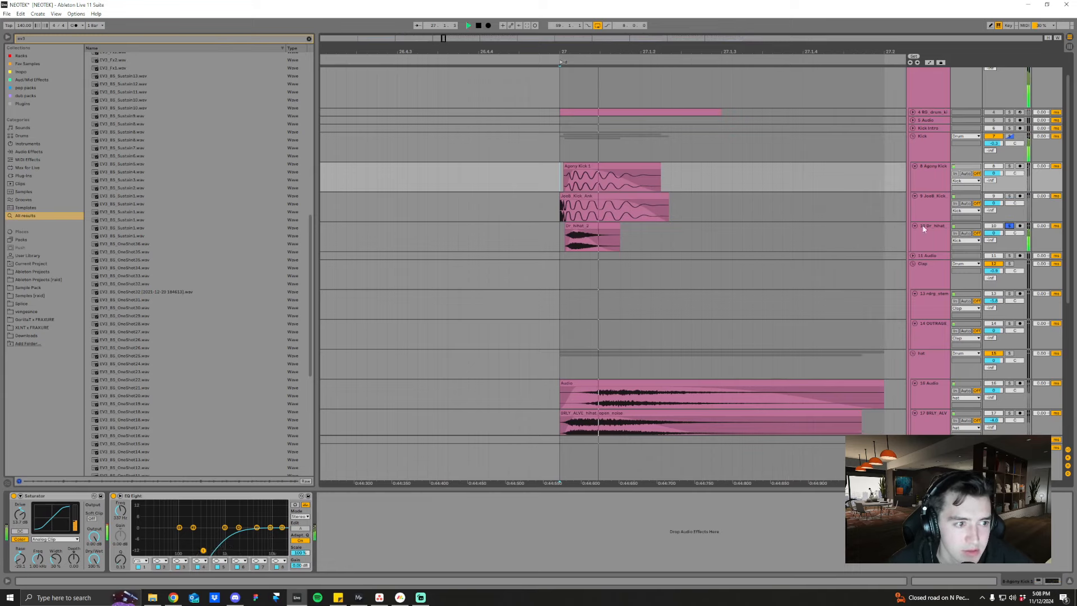
key("space")
left_click(928, 229)
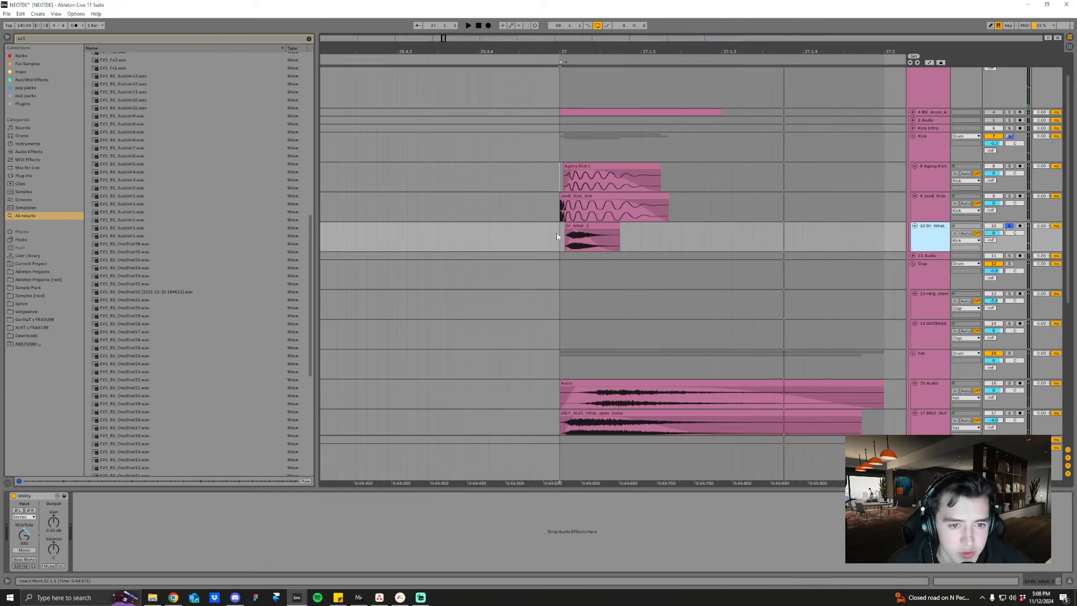
left_click(557, 233)
left_click_drag(613, 52, 611, 39)
key("space")
key("space")
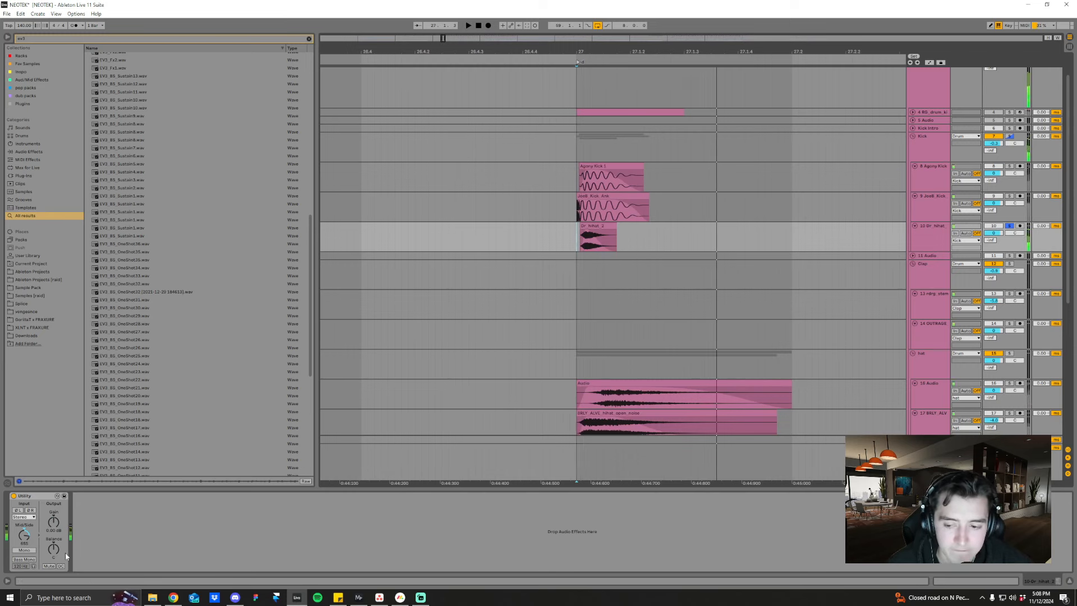
- Inspect the start of the soloed track 10 hi-hat layer against both kicks and replay it from bar 27
left_click_drag(647, 52, 630, 71)
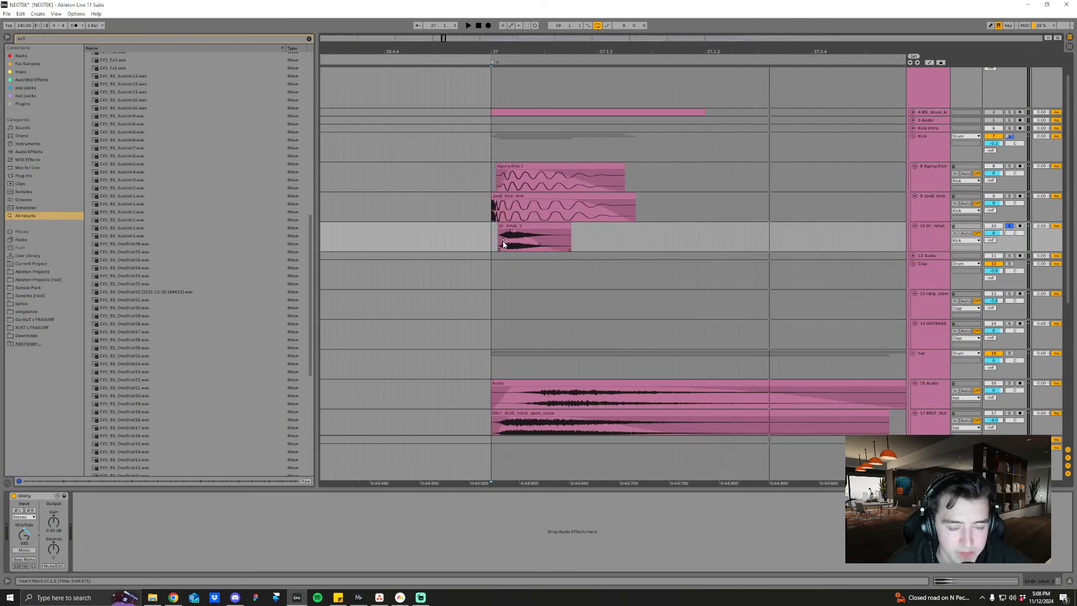
key("space")
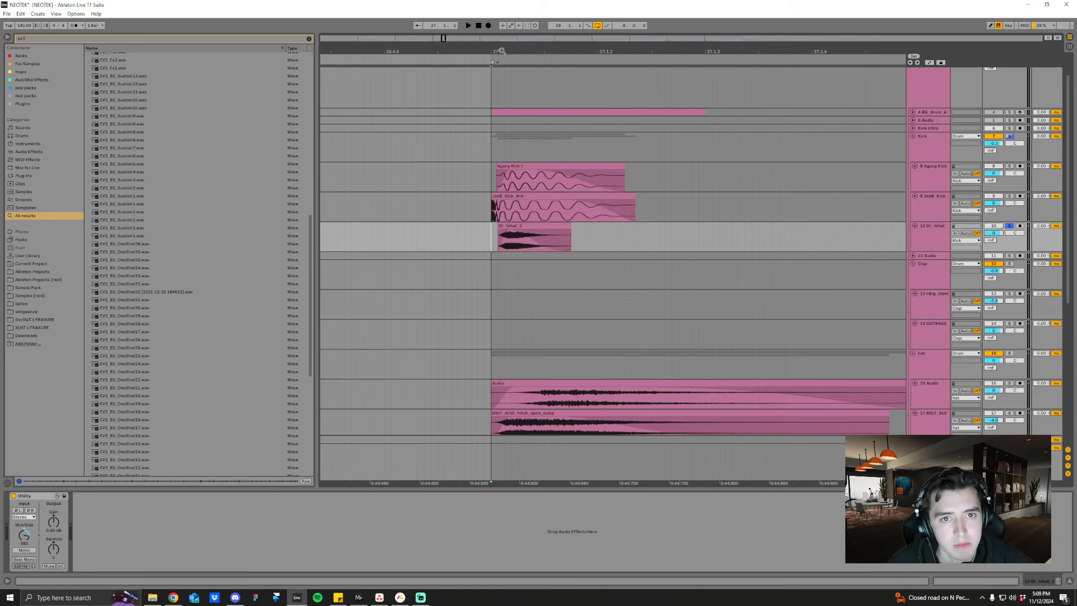
left_click_drag(502, 51, 504, 67)
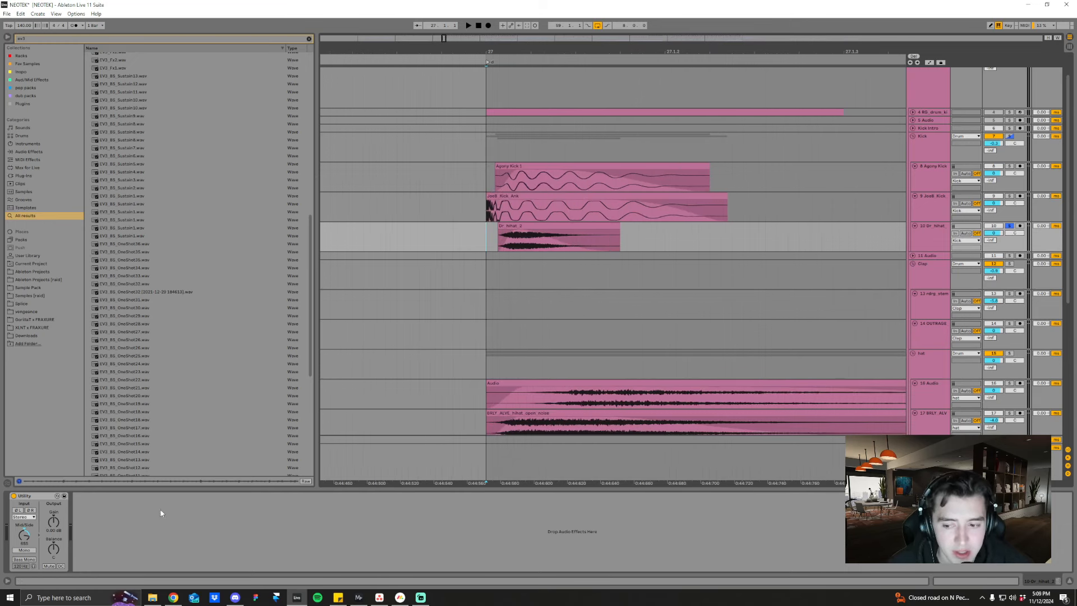
left_click_drag(538, 51, 524, 13)
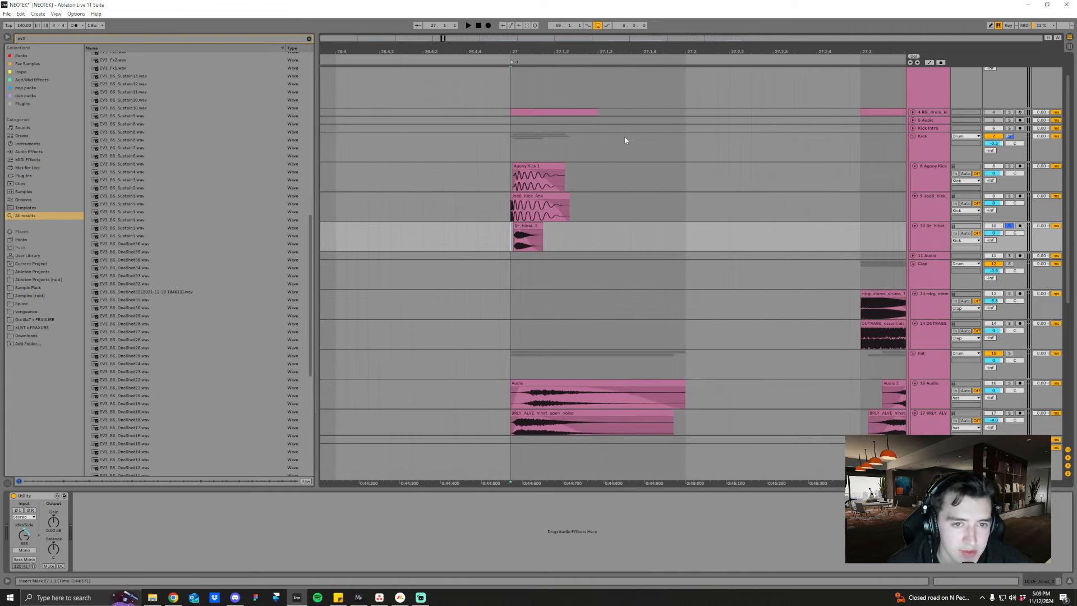
left_click_drag(601, 53, 600, 48)
key("space")
key("space")
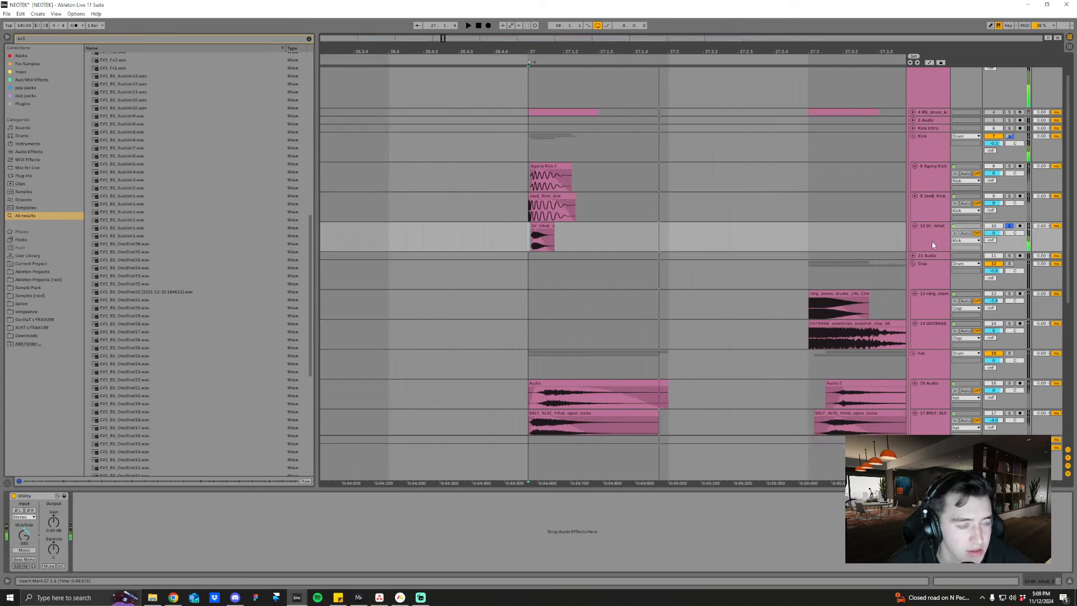
- Solo the whole Kick group and play its three layers together from bar 27
left_click(1009, 136)
key("space")
key("space")
key("space")
scroll(733, 267, "down", 1)
key("space")
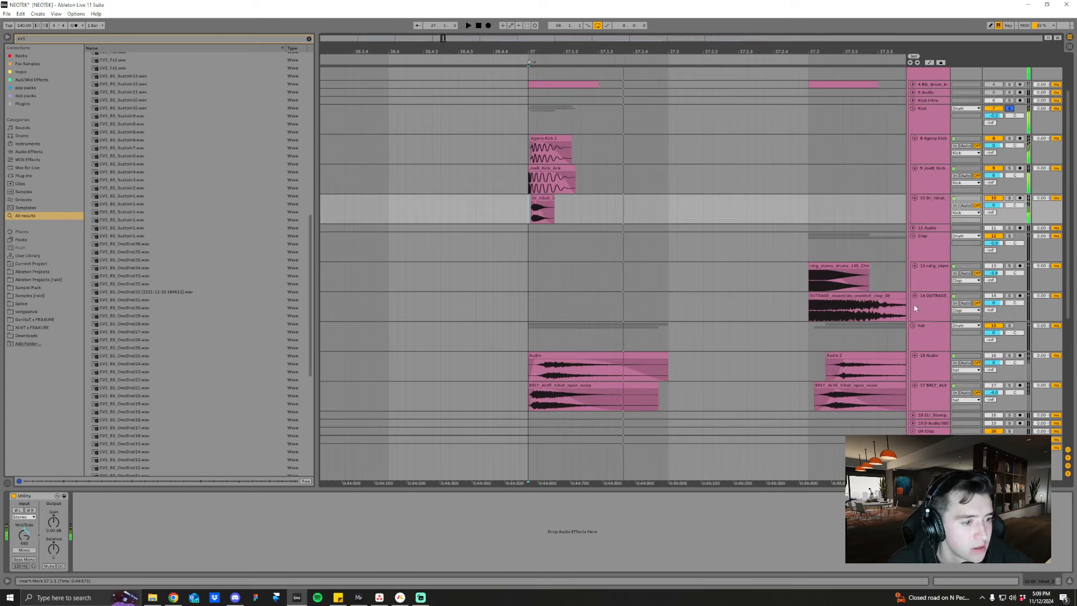
- Solo the hat group and examine its two layers on tracks 16 and 17 from bar 27
left_click(1009, 326)
scroll(684, 306, "down", 4)
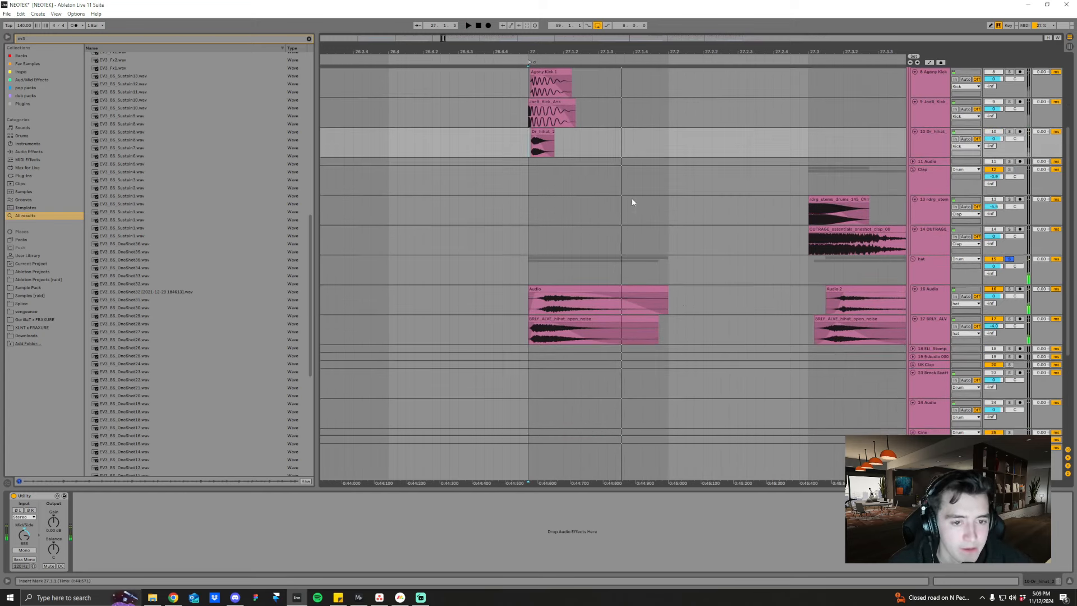
left_click_drag(604, 52, 568, 51)
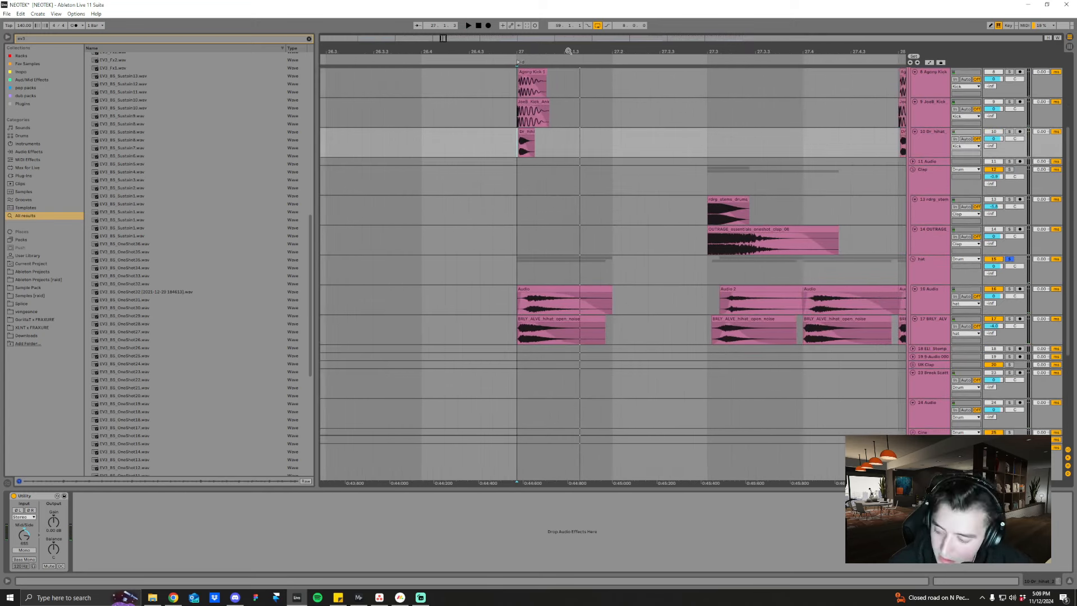
left_click_drag(603, 50, 568, 51)
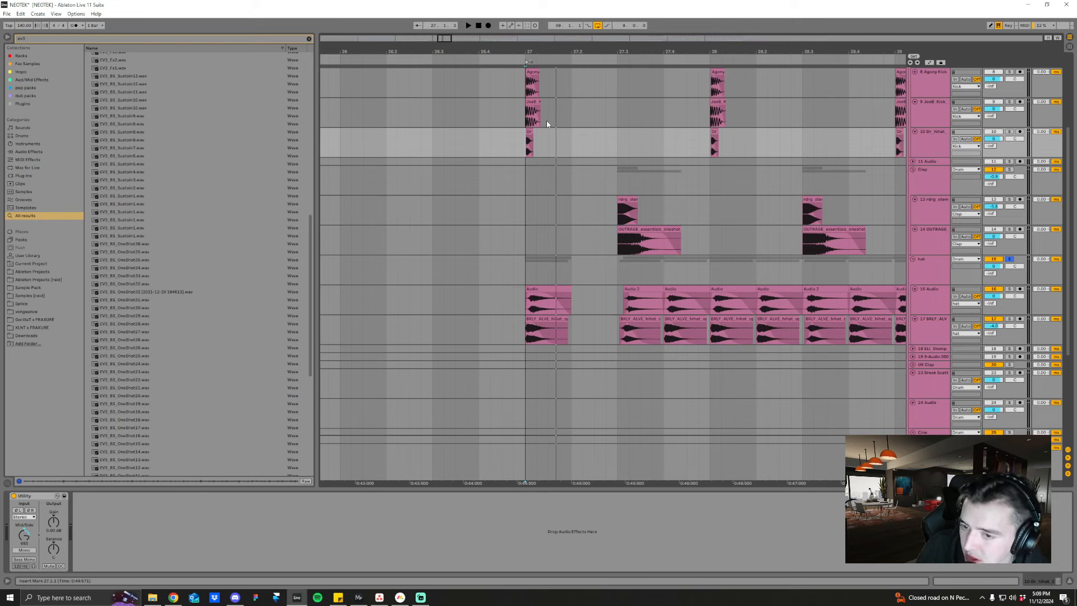
- Clear the browser search and look through the Sample Pack folder and the dub packs collection
left_click(46, 287)
left_click(309, 39)
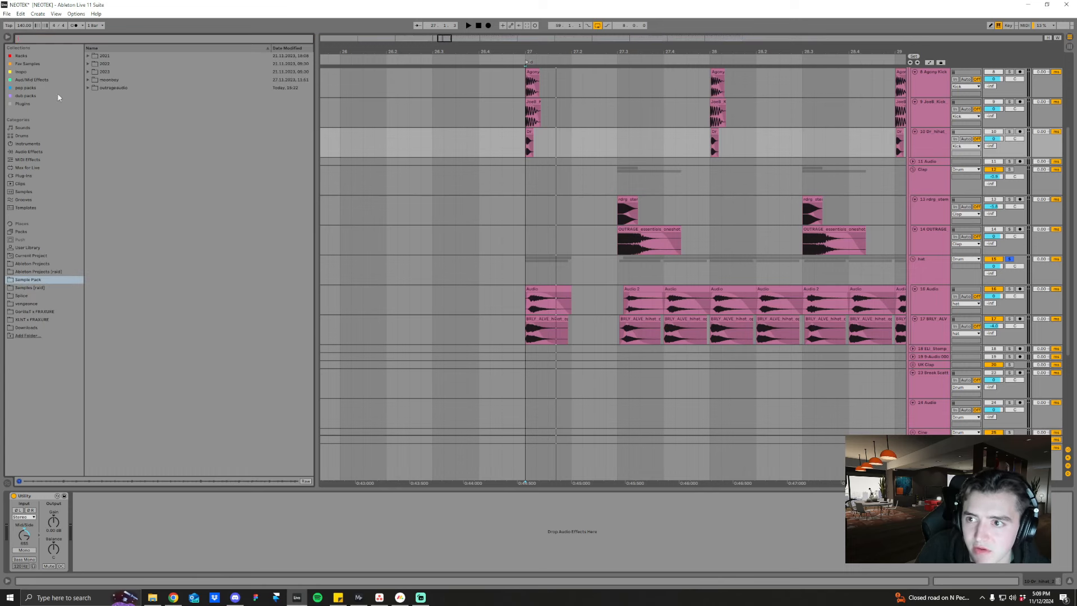
left_click(41, 96)
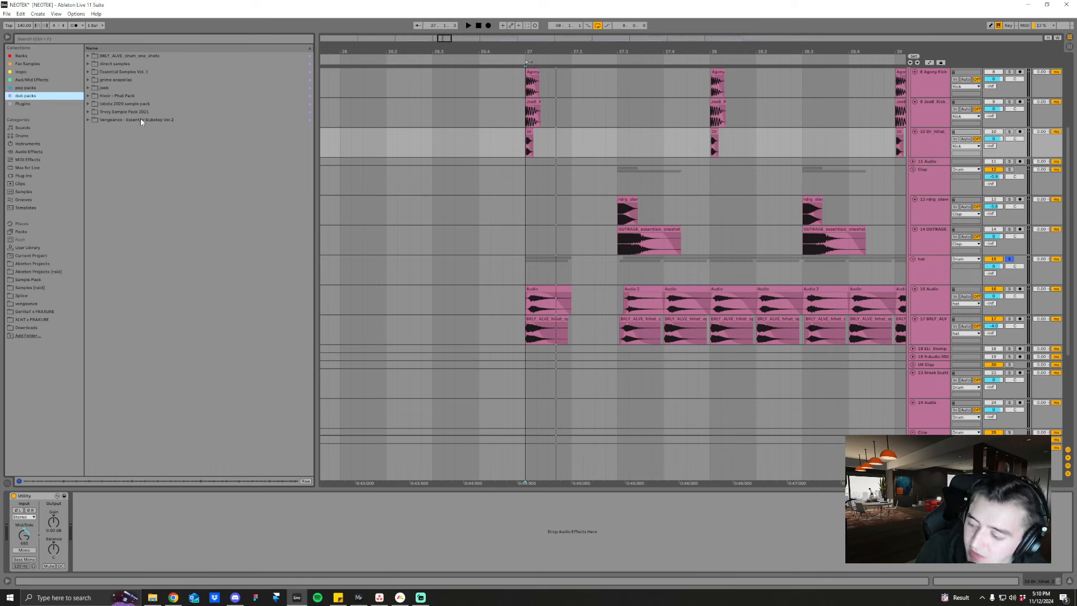
left_click(36, 280)
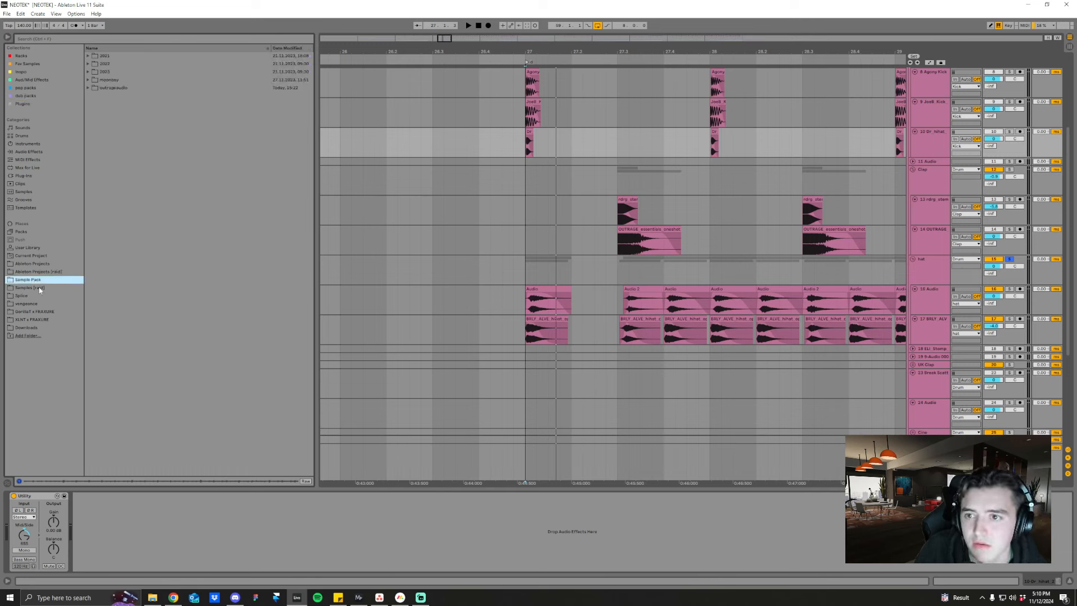
- Look through the Samples [raid] folder and return to the dub packs collection
left_click(40, 288)
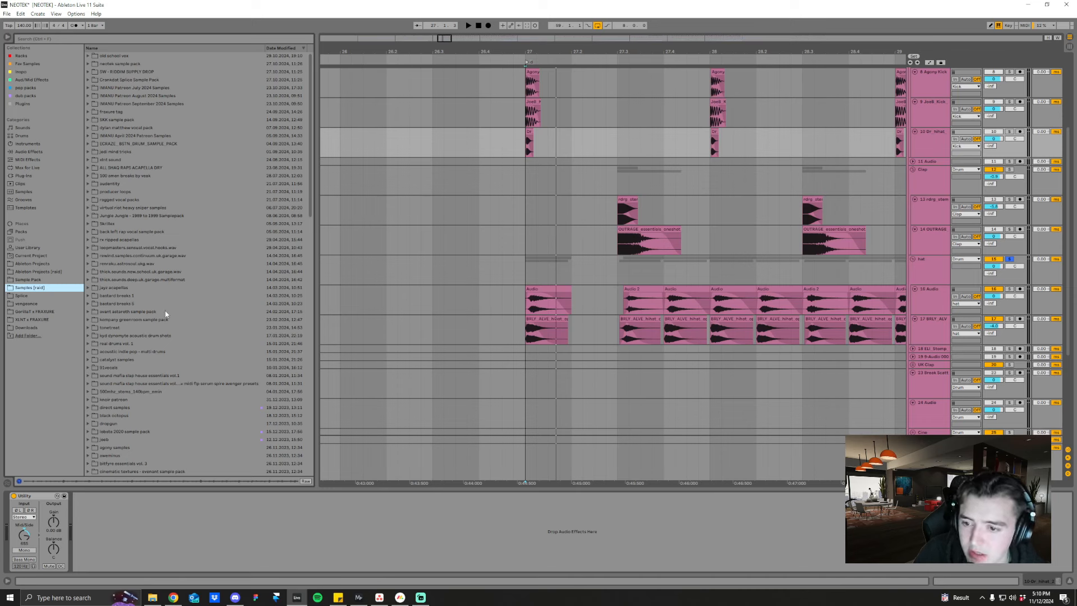
left_click(26, 96)
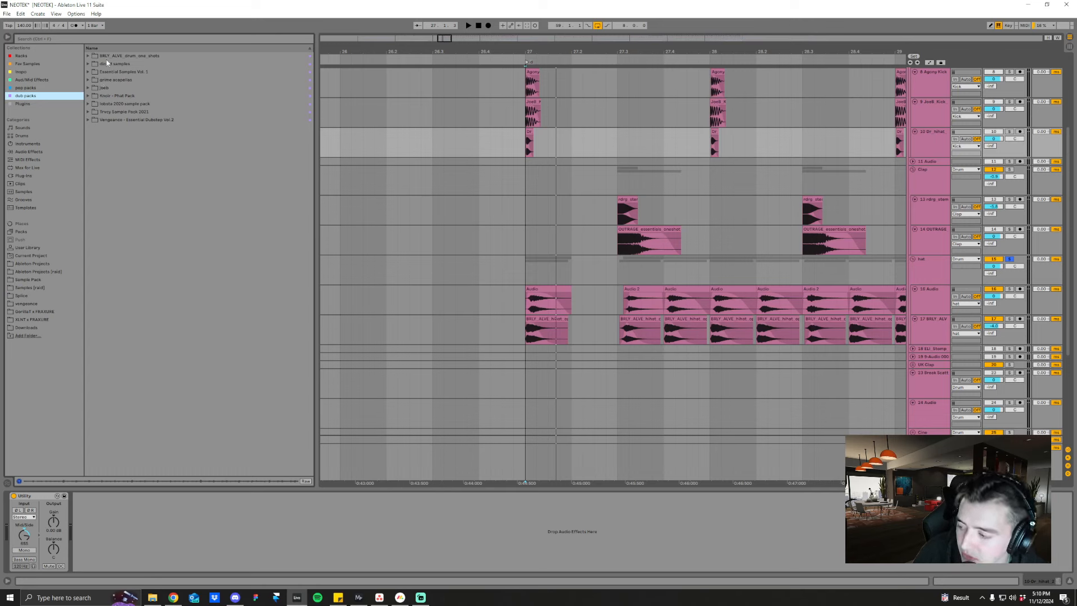
- Inspect the Agong Kick layer at bar 27 and its effects, and fold the Kick group
scroll(563, 68, "up", 1)
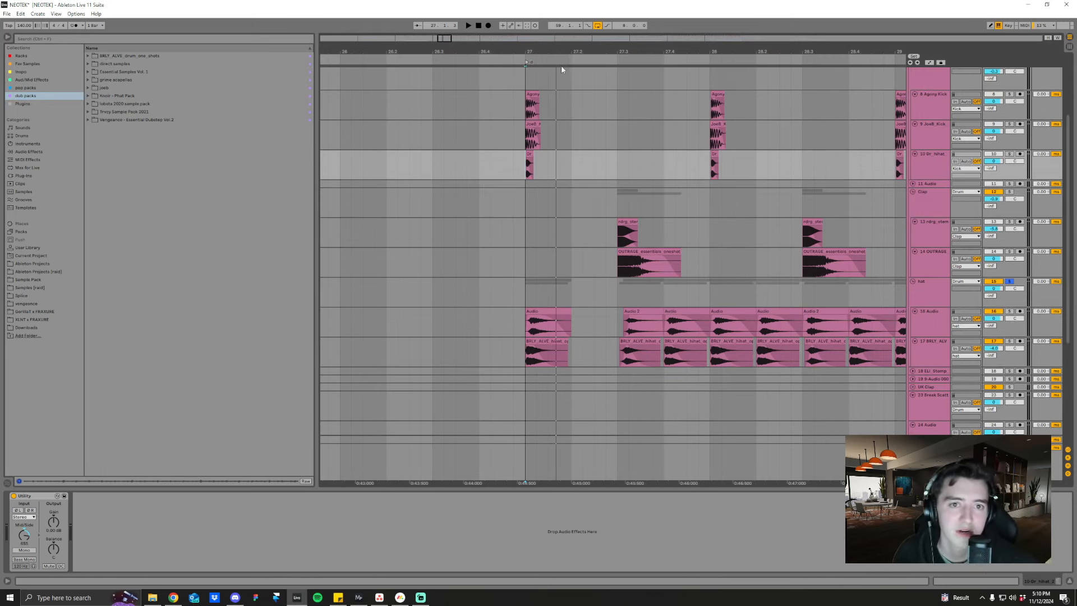
left_click_drag(533, 51, 533, 203)
scroll(511, 164, "up", 1)
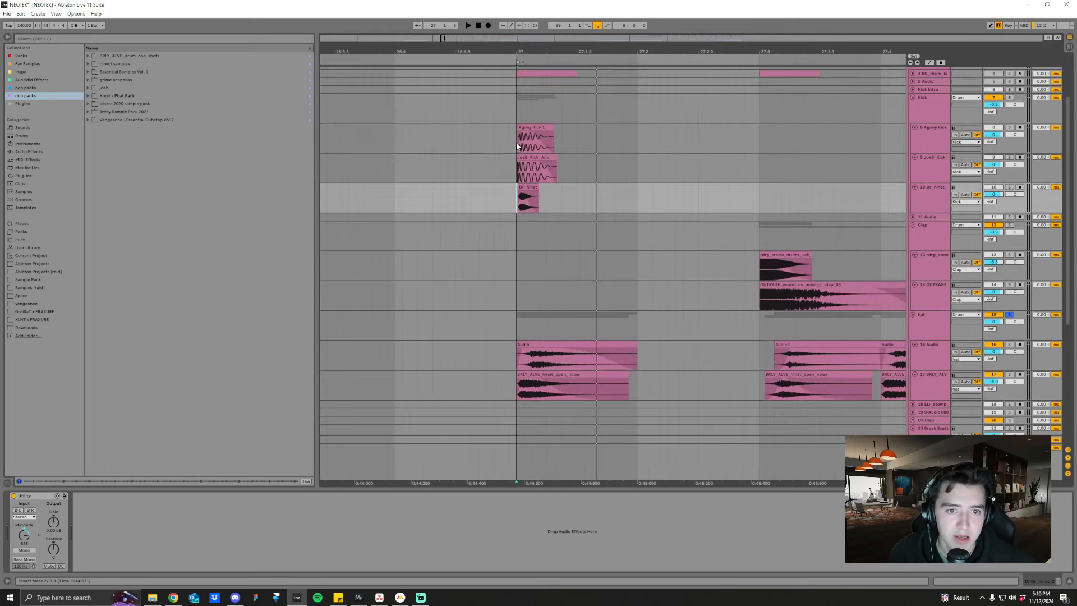
left_click(515, 142)
scroll(544, 236, "up", 3)
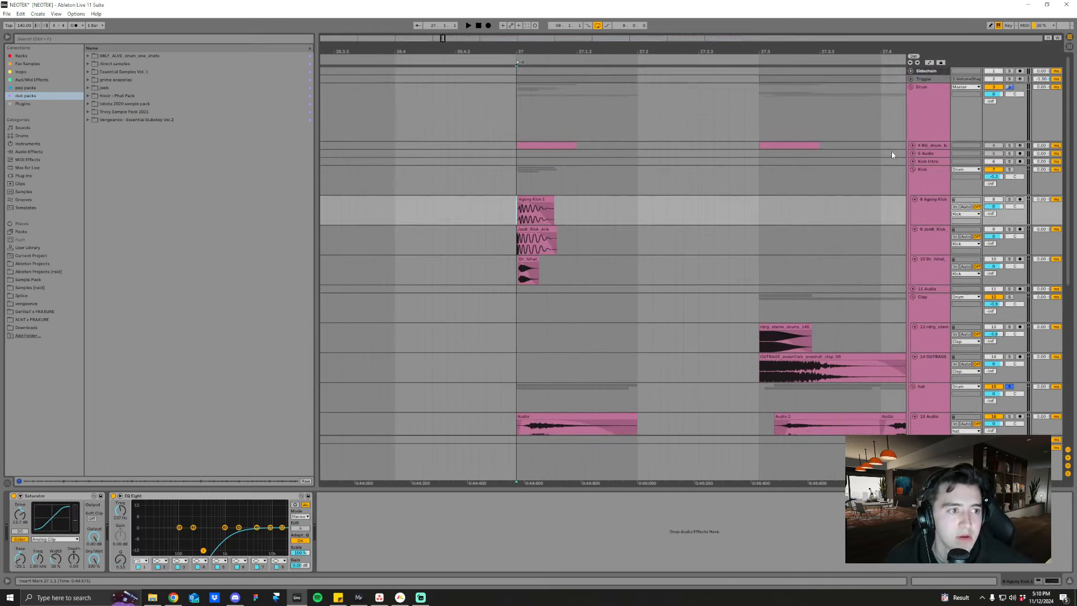
left_click(912, 170)
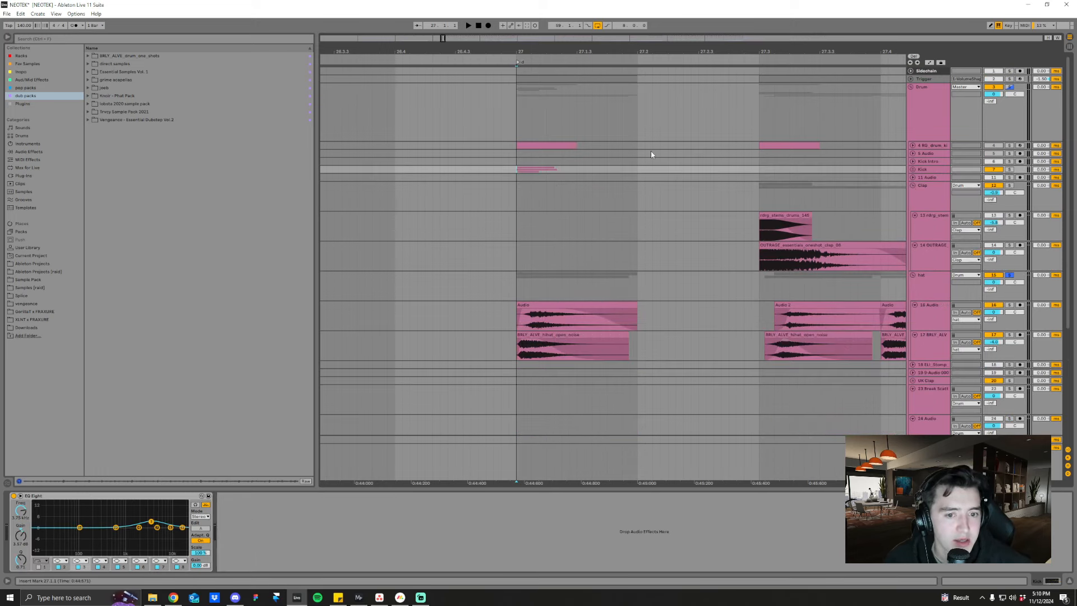
key("minus")
- Solo the track 16 hat layer and play it from bar 27
left_click(925, 321)
left_click(1002, 305)
key("minus")
key("minus")
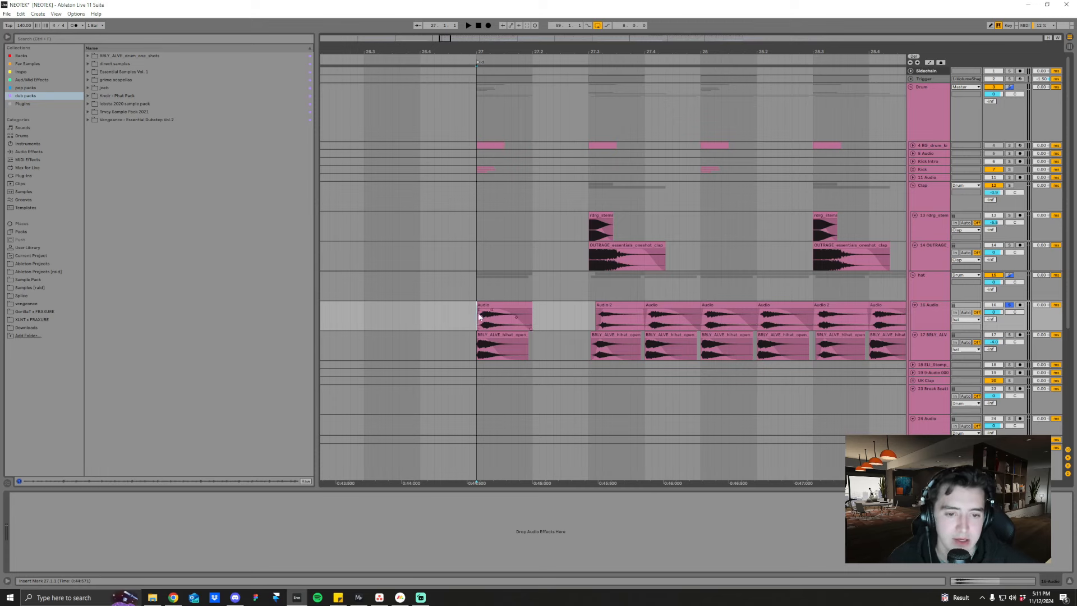
scroll(509, 65, "down", 2)
key("space")
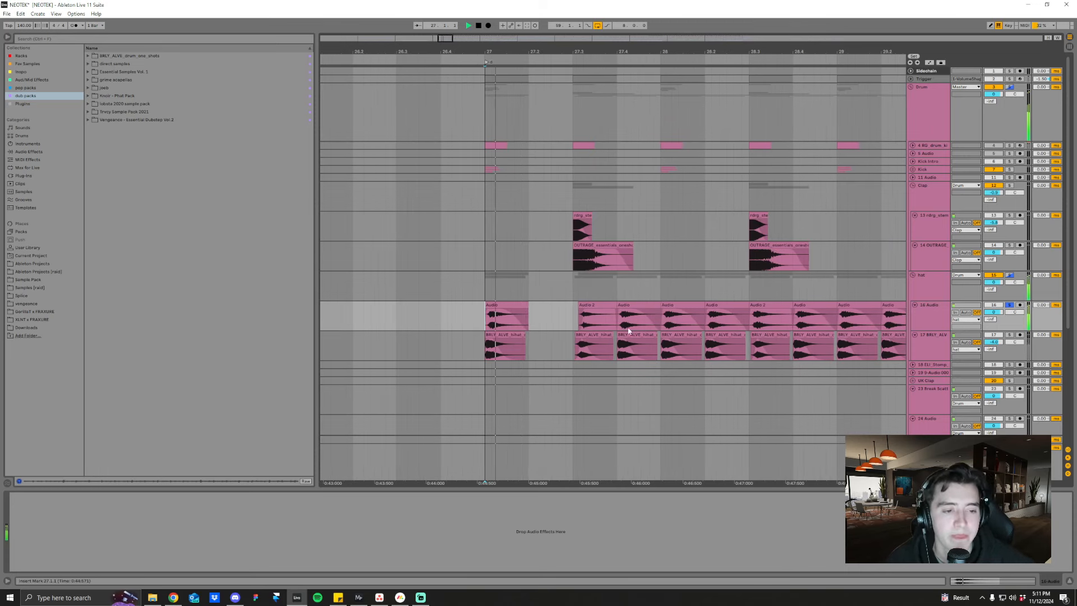
- Inspect the start and spacing of the track 16 hat clips from bar 27
left_click(920, 317)
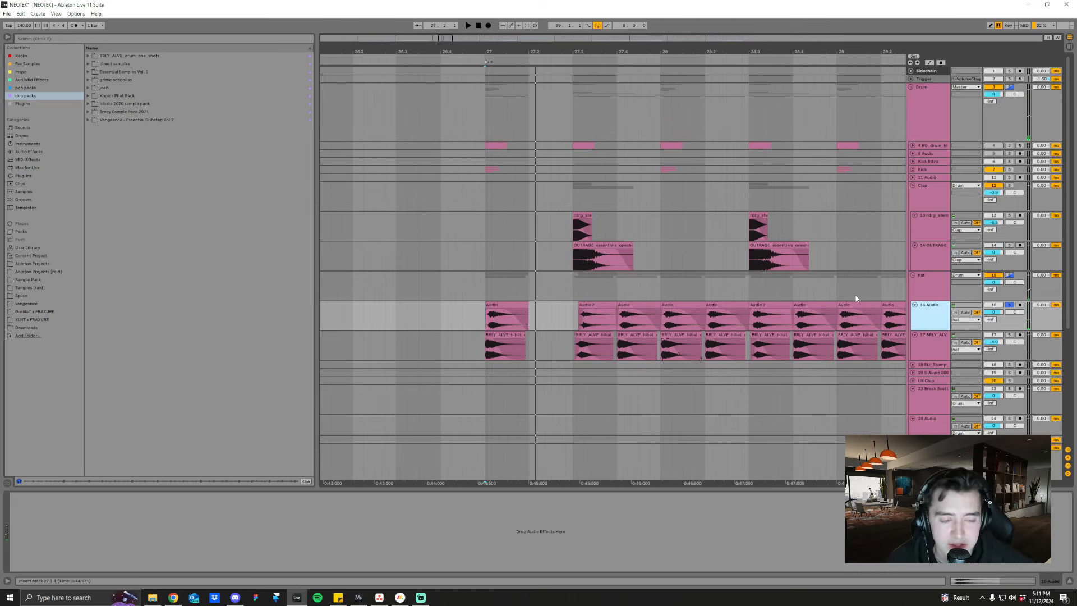
scroll(493, 59, "up", 2)
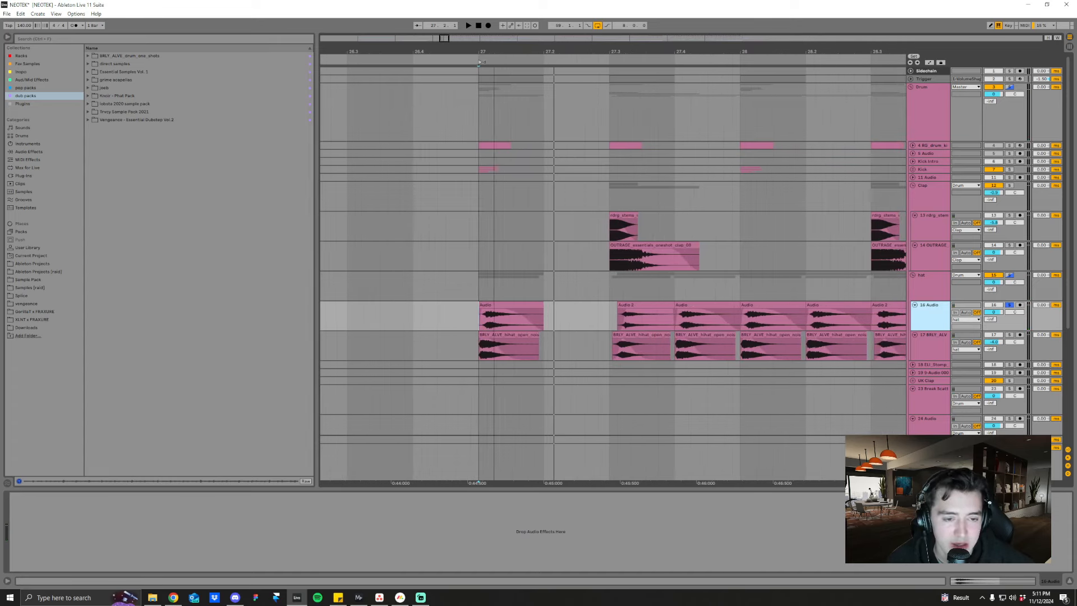
left_click(482, 314)
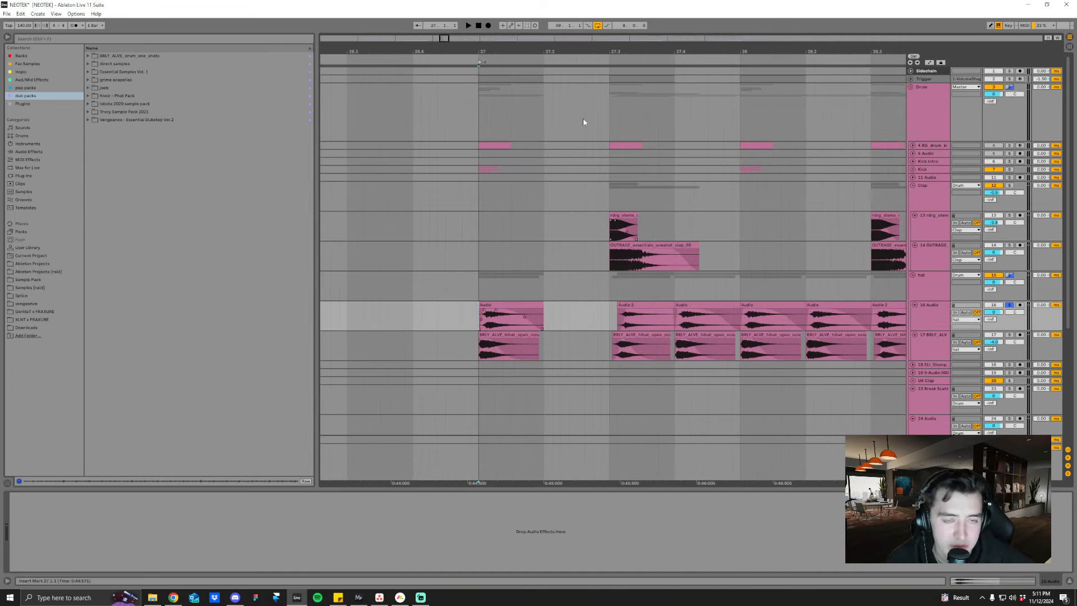
left_click_drag(527, 65, 523, 295)
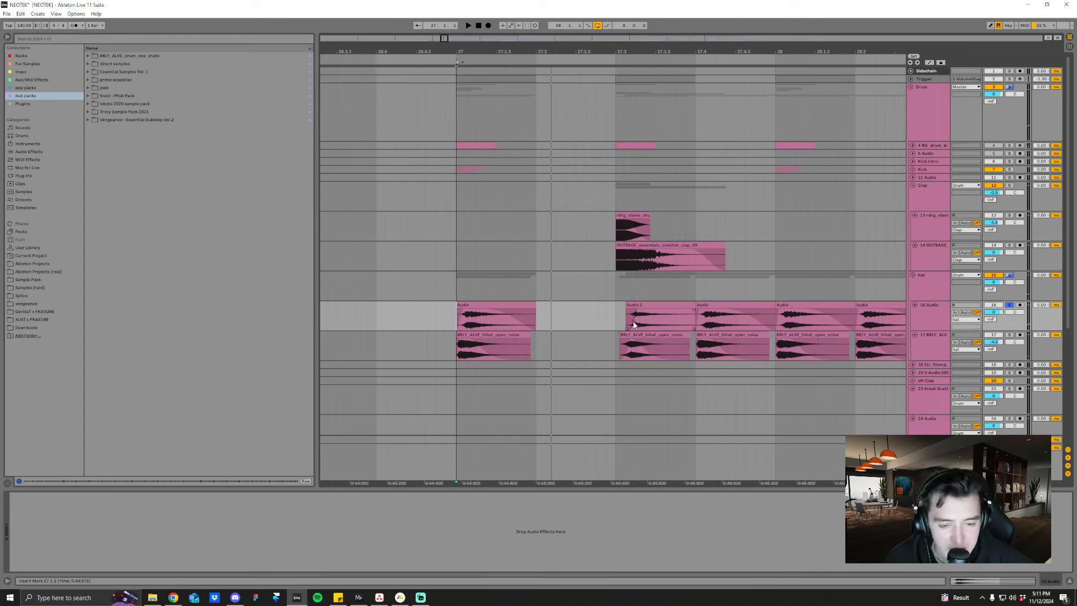
scroll(514, 81, "down", 2)
- Solo the open noise hi-hat on track 17 and play it from bar 27
left_click(926, 288)
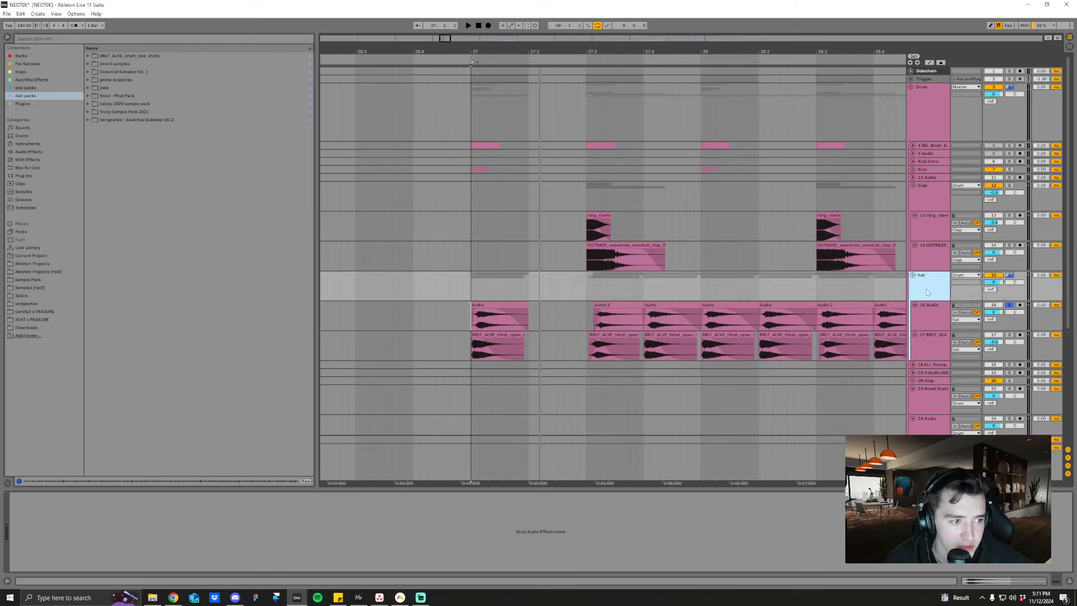
left_click(919, 336)
left_click(1009, 335)
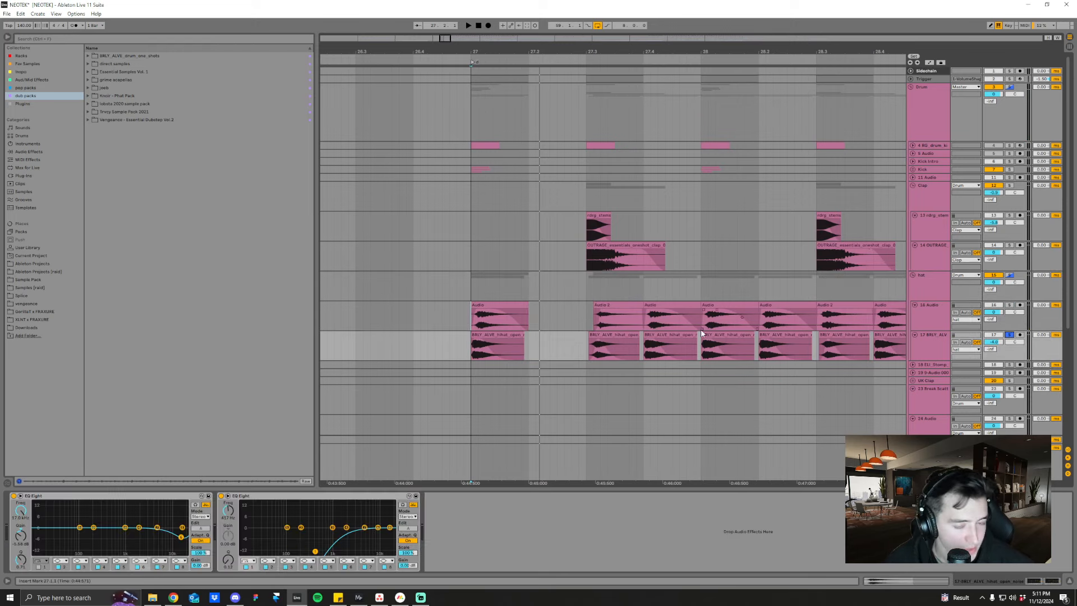
scroll(481, 75, "up", 3)
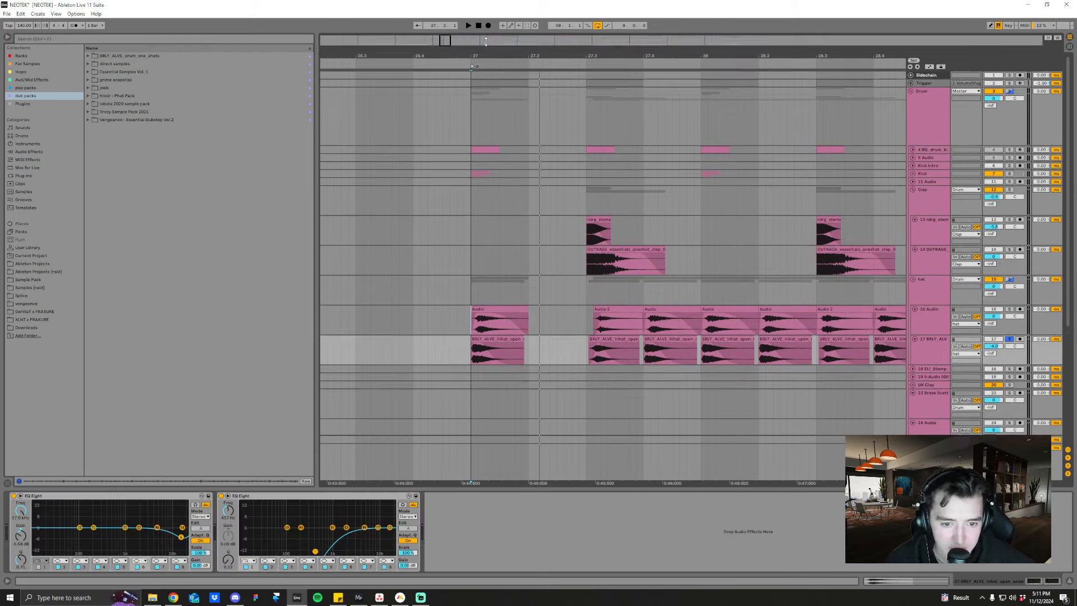
scroll(510, 170, "up", 2)
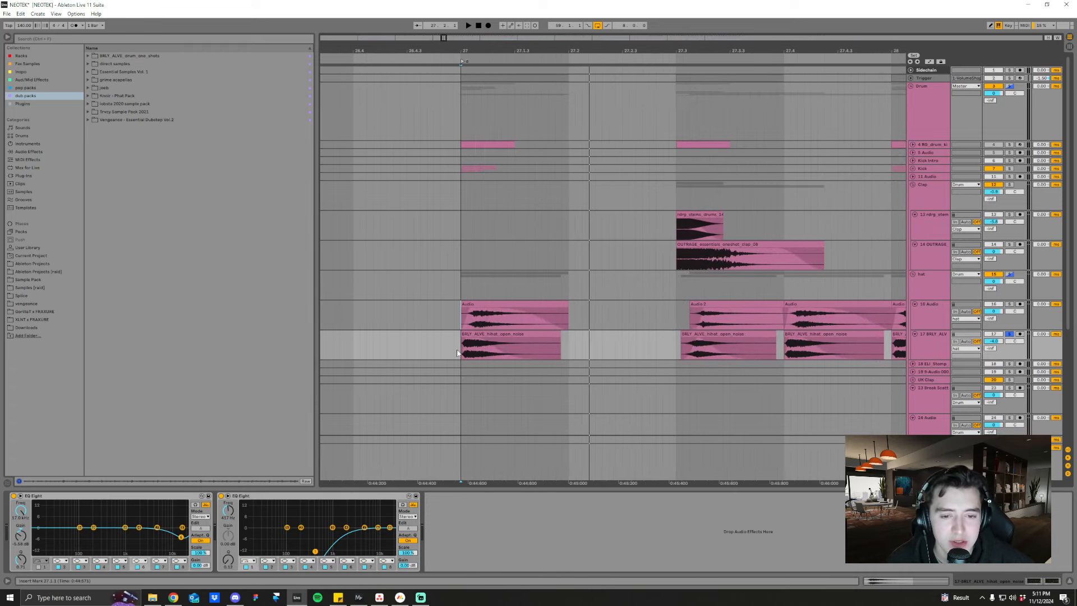
scroll(510, 237, "up", 1)
key("space")
key("space")
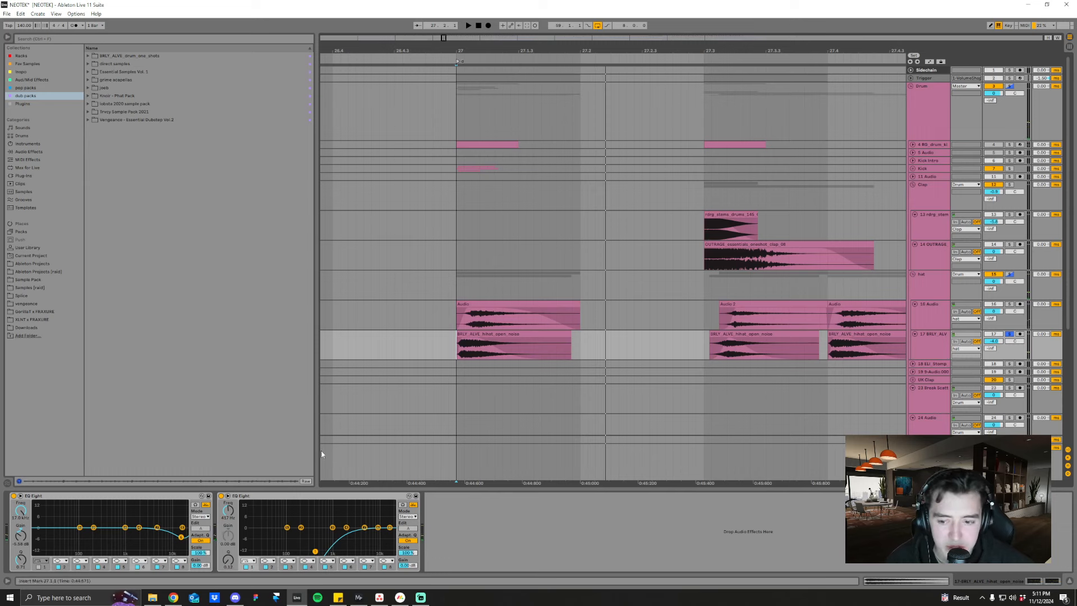
- Replay the soloed track 17 hi-hat repeatedly from bar 27 and once more from 27.3
key("space")
key("space")
key("space")
key("space")
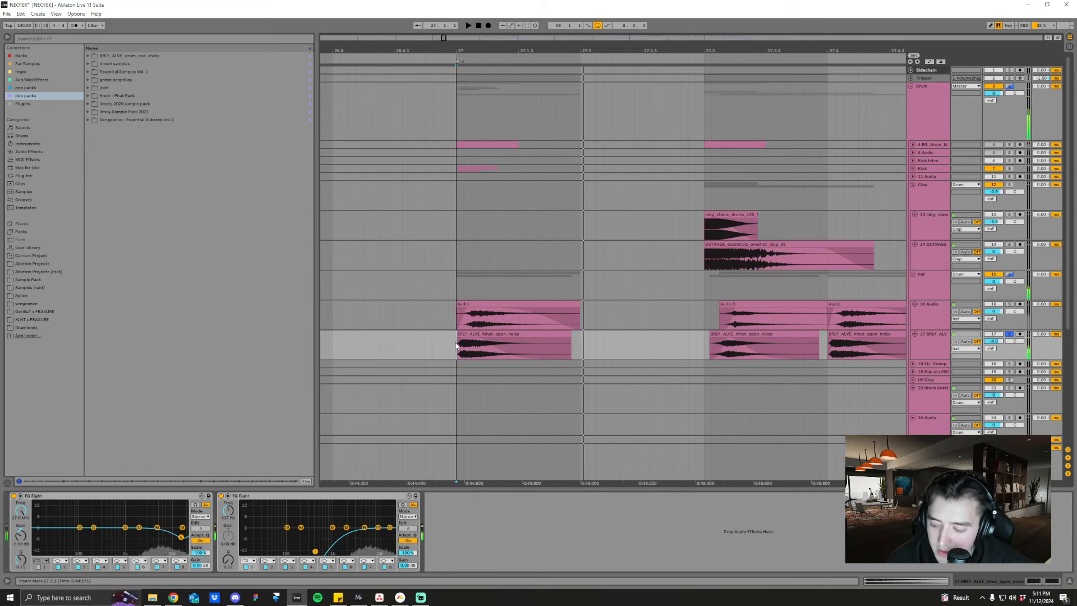
key("space")
key("space")
left_click_drag(663, 47, 572, 26)
left_click(587, 337)
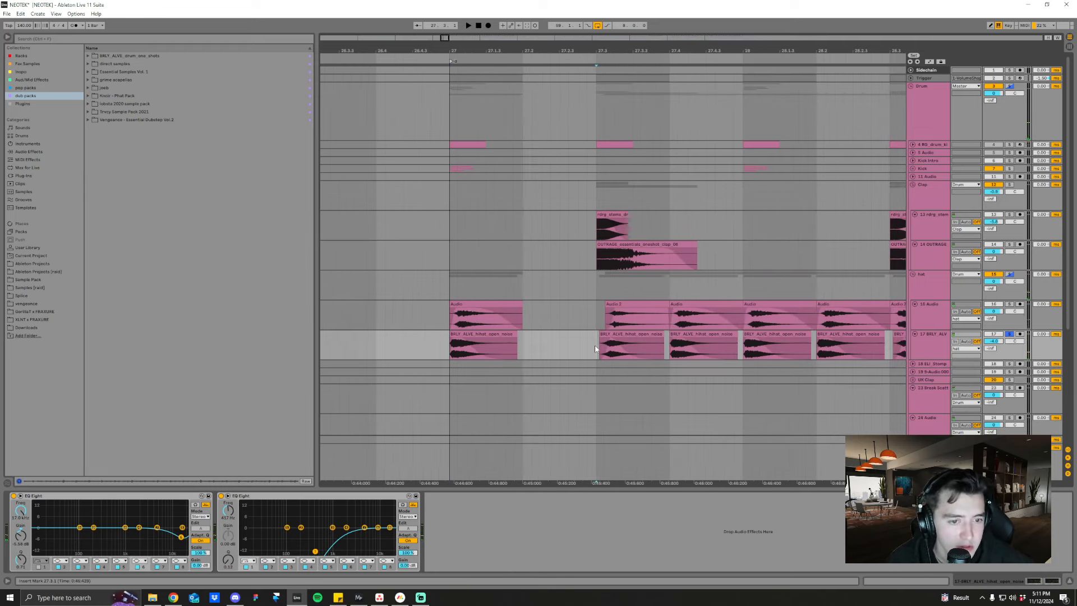
key("space")
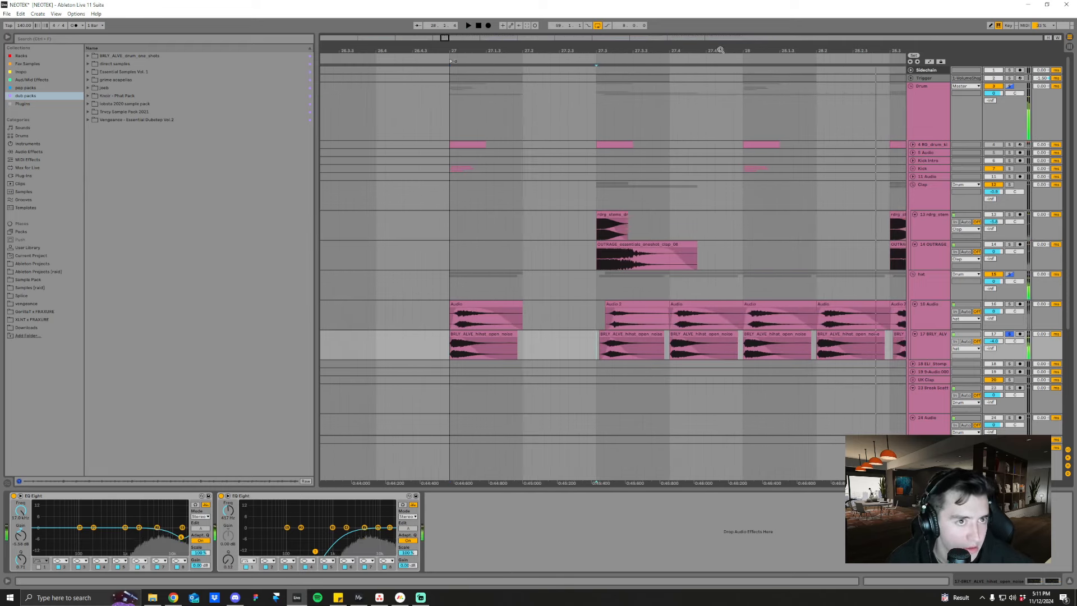
- Solo the hat group and listen to its two layers together
key("minus")
left_click(1009, 274)
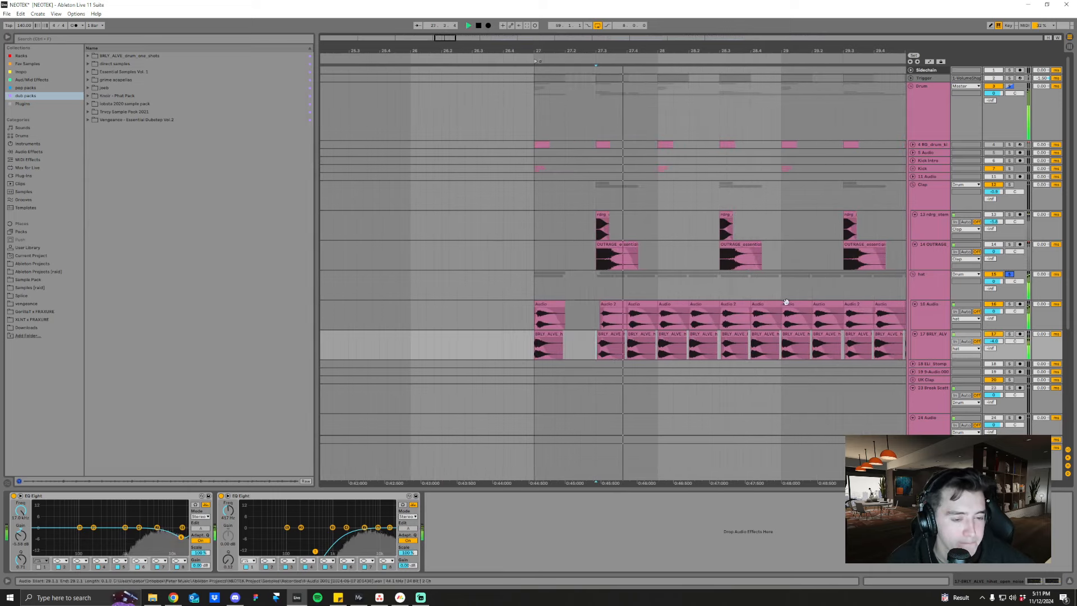
key("minus")
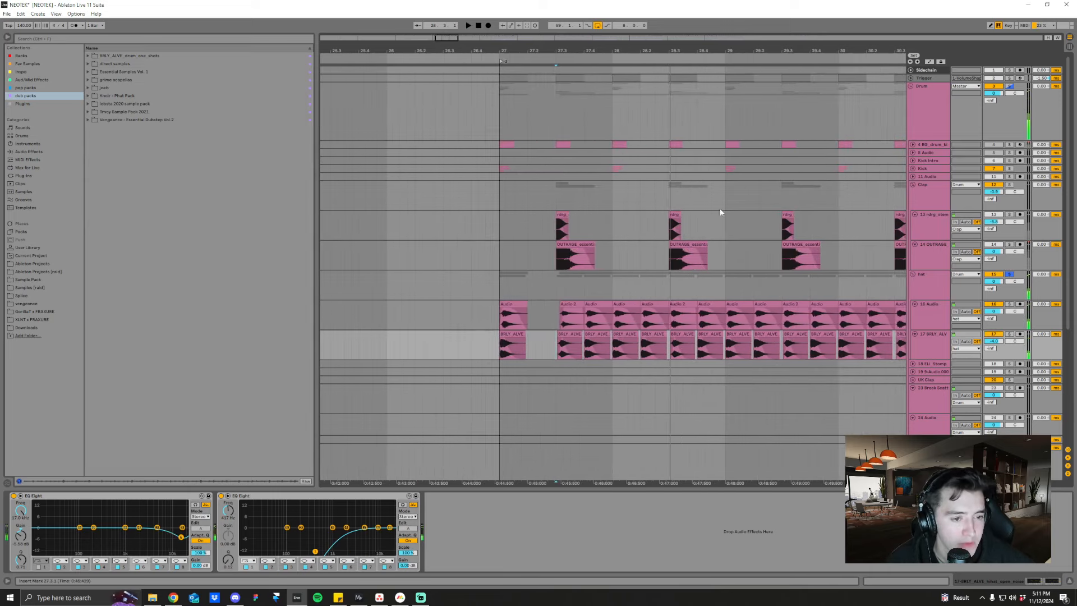
key("minus")
key("minus")
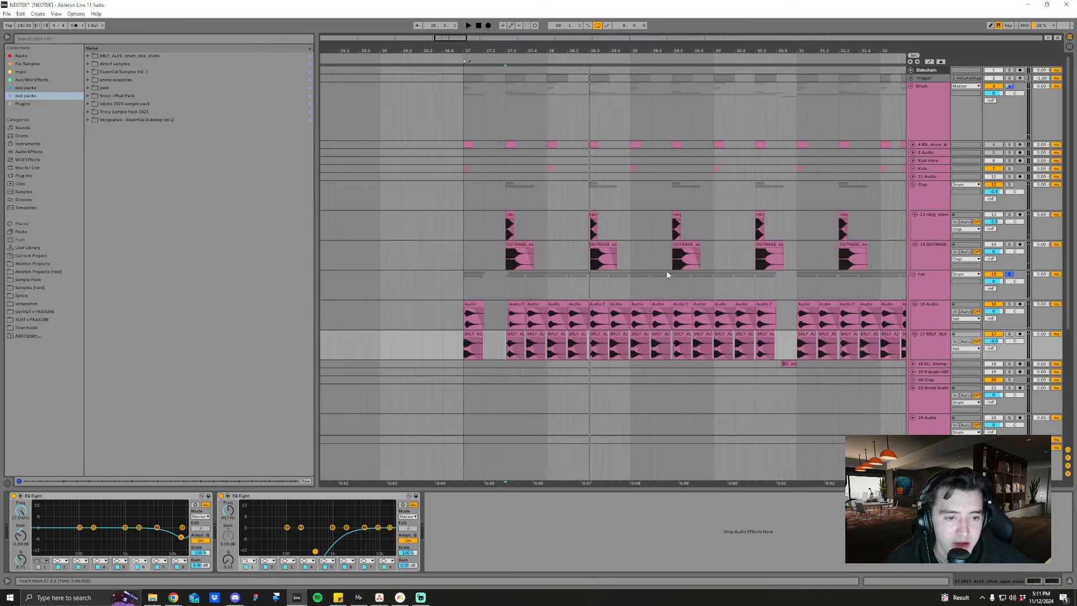
- Fold the Drum group, then unfold the Hat and Cymbal group, its subgroup and tracks 36 to 40 to show their clips
left_click(911, 86)
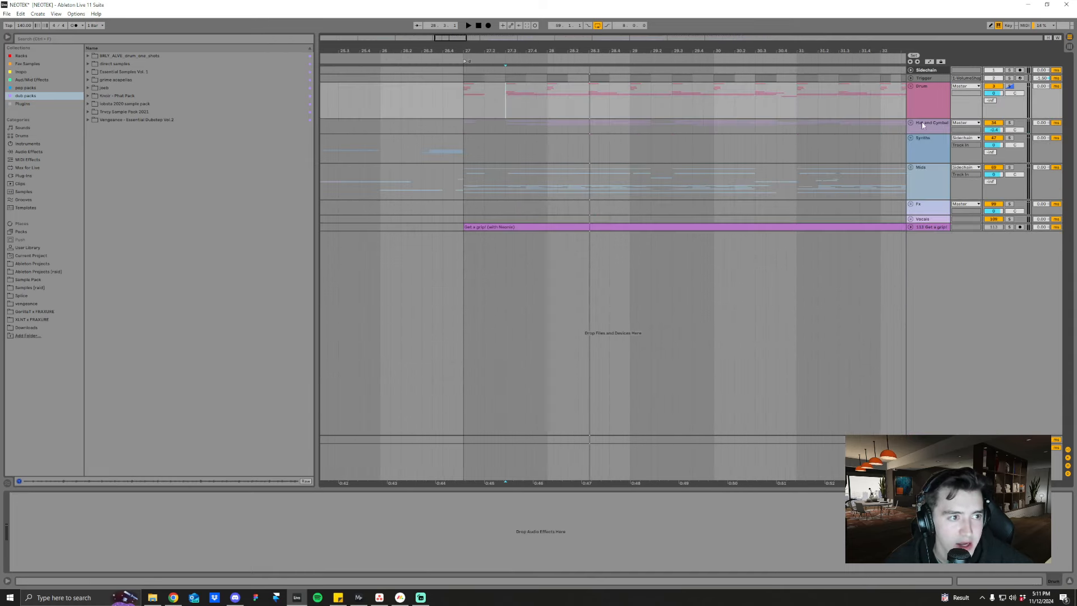
left_click(924, 125)
left_click(911, 123)
left_click(912, 185)
left_click(912, 176)
left_click(912, 168)
left_click(912, 160)
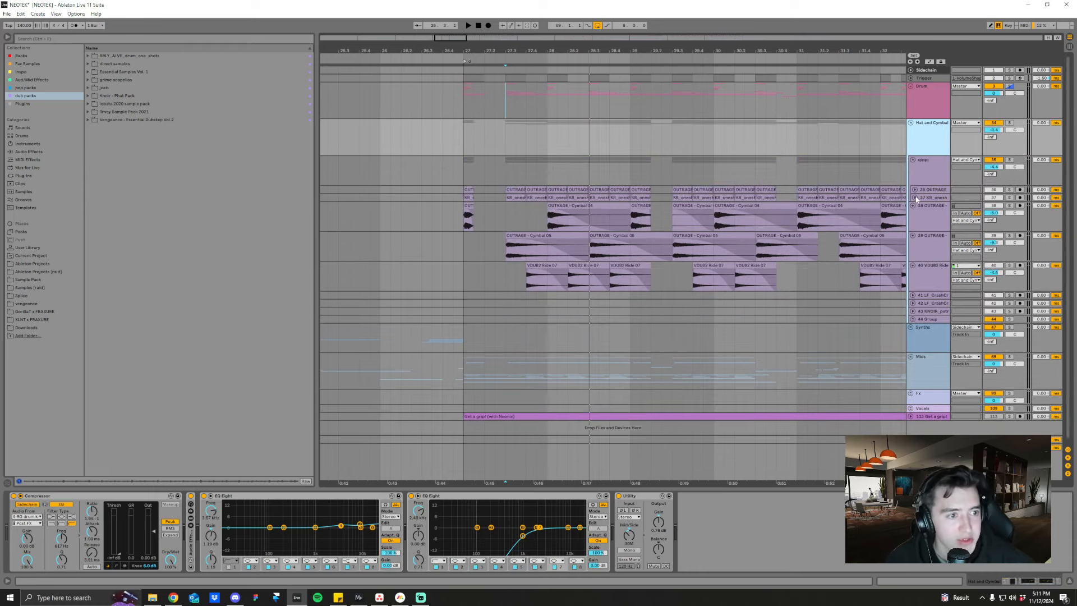
left_click(914, 197)
left_click(914, 190)
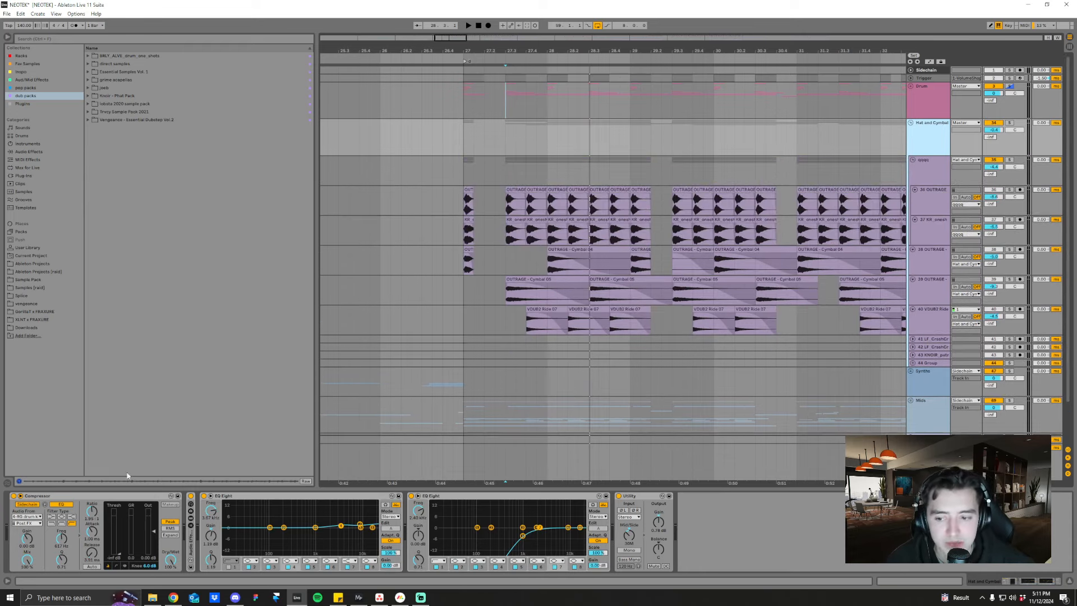
- Solo the whole Hat and Cymbal group and play it from 27.3
left_click(465, 140)
left_click(933, 71)
left_click(926, 126)
left_click(1009, 122)
key("space")
left_click(505, 147)
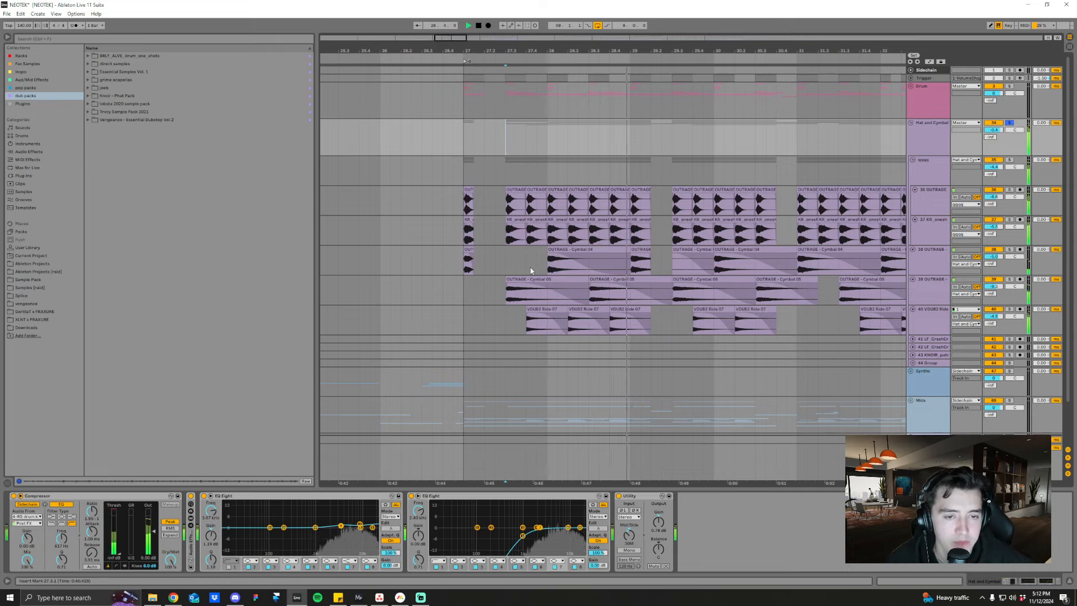
key("space")
- Solo the OUTRAGE open hat on track 36 and play it from 27.3
left_click_drag(526, 52, 525, 112)
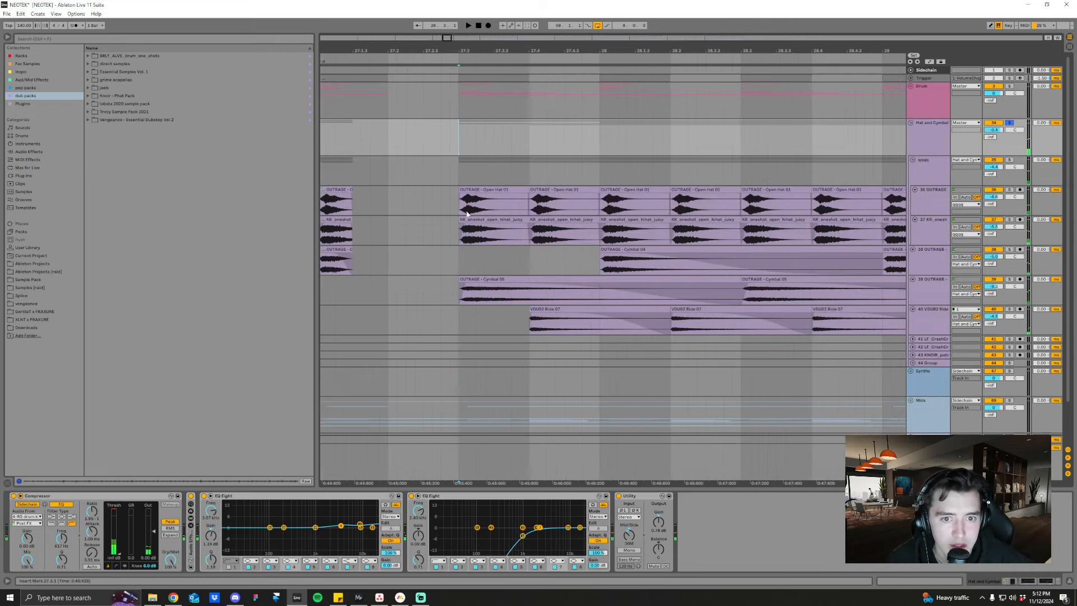
left_click(457, 208)
left_click(1009, 190)
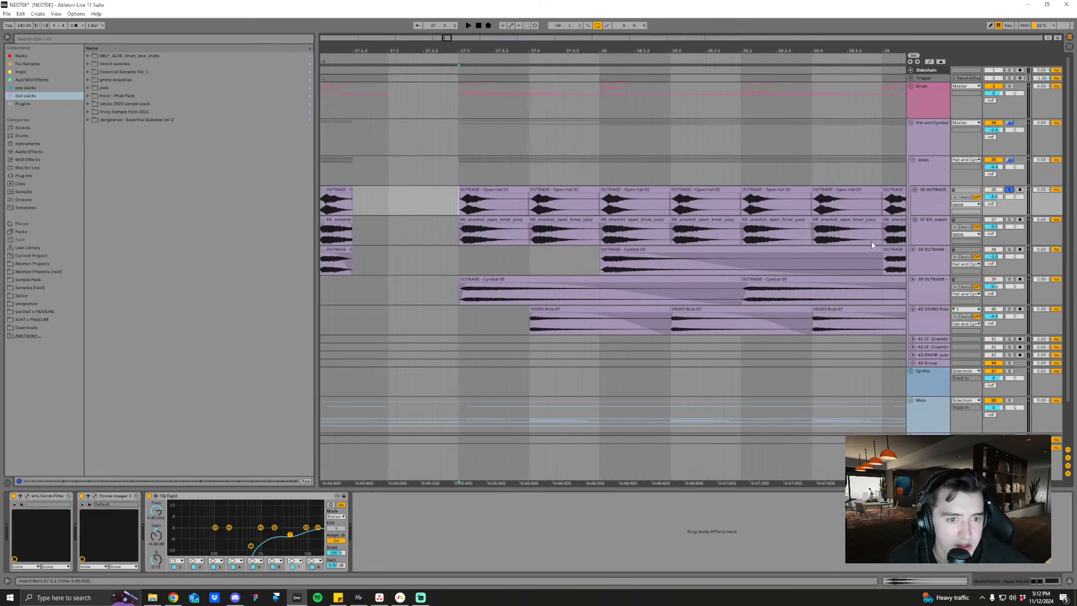
key("space")
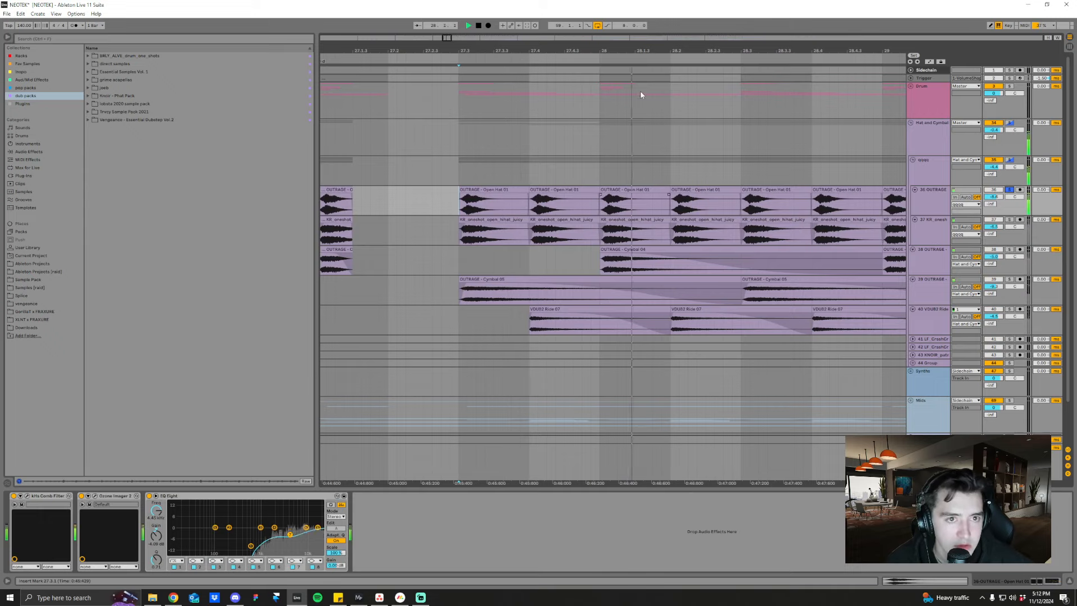
key("space")
left_click_drag(640, 47, 578, 20)
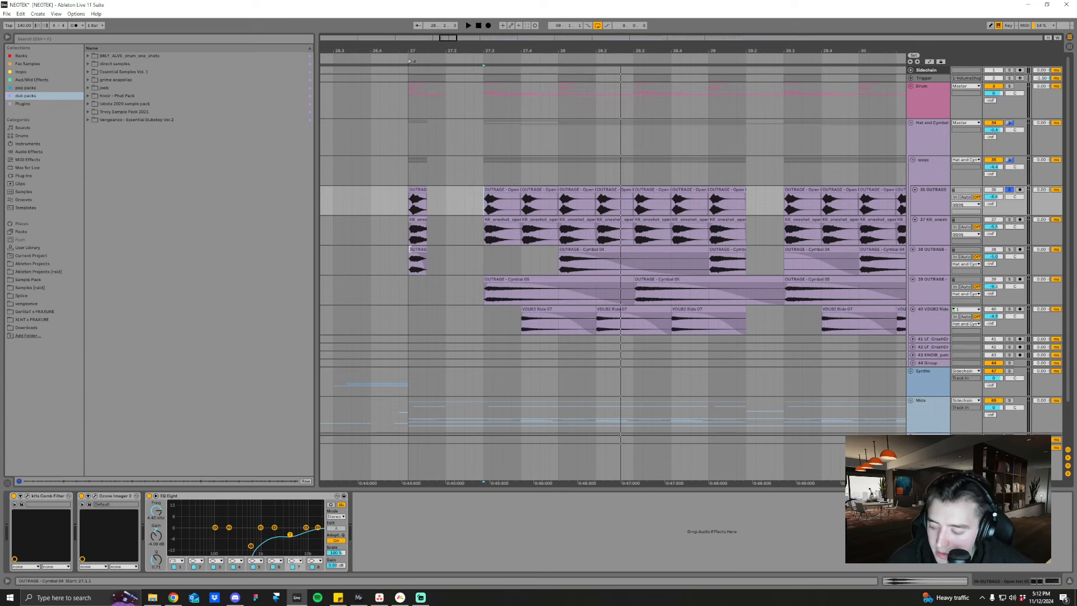
- Solo the KR oneshot open hi-hat on track 37, check its effects and play it from 27.3
left_click(921, 232)
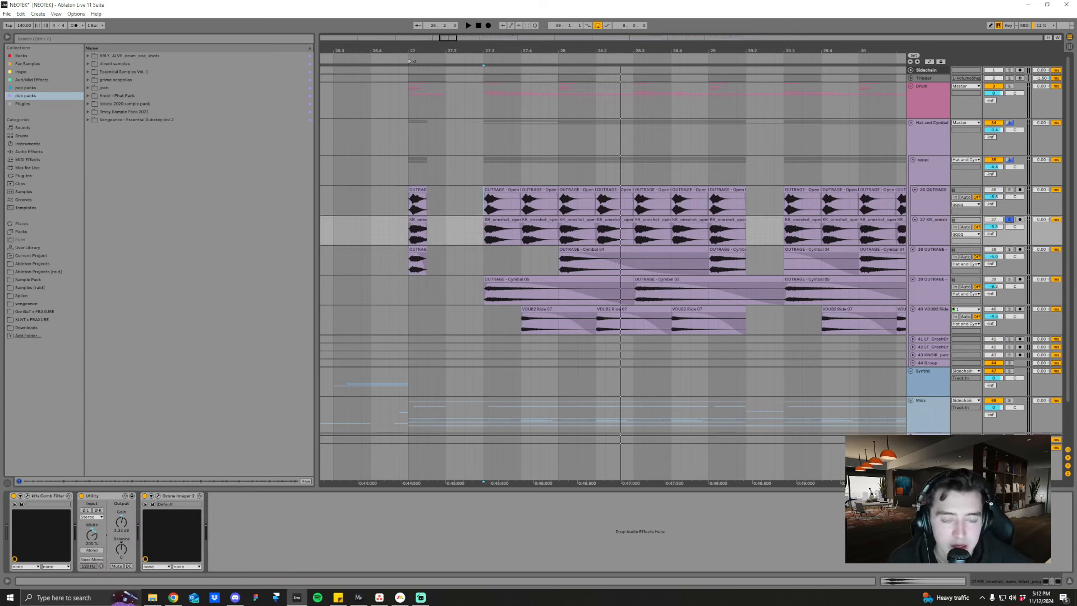
left_click_drag(489, 44, 489, 50)
key("space")
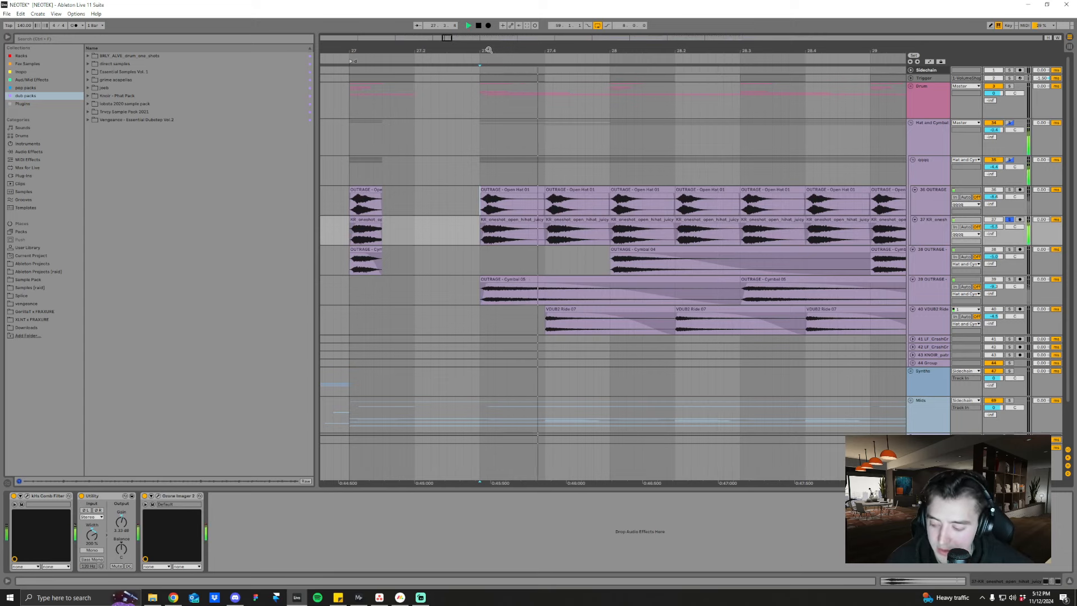
left_click_drag(594, 52, 554, 49)
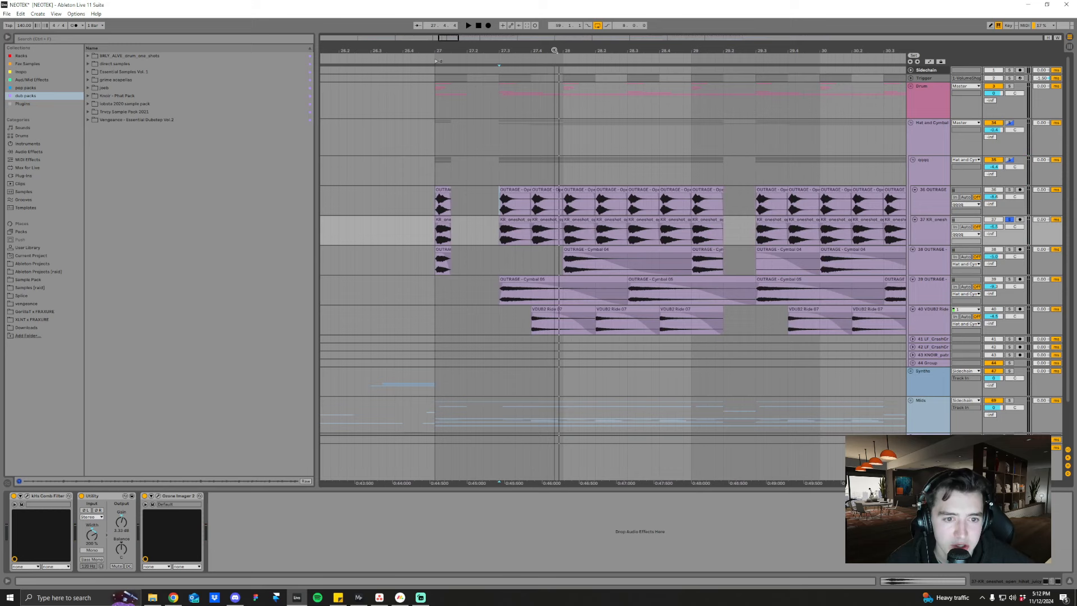
left_click(500, 240)
key("space")
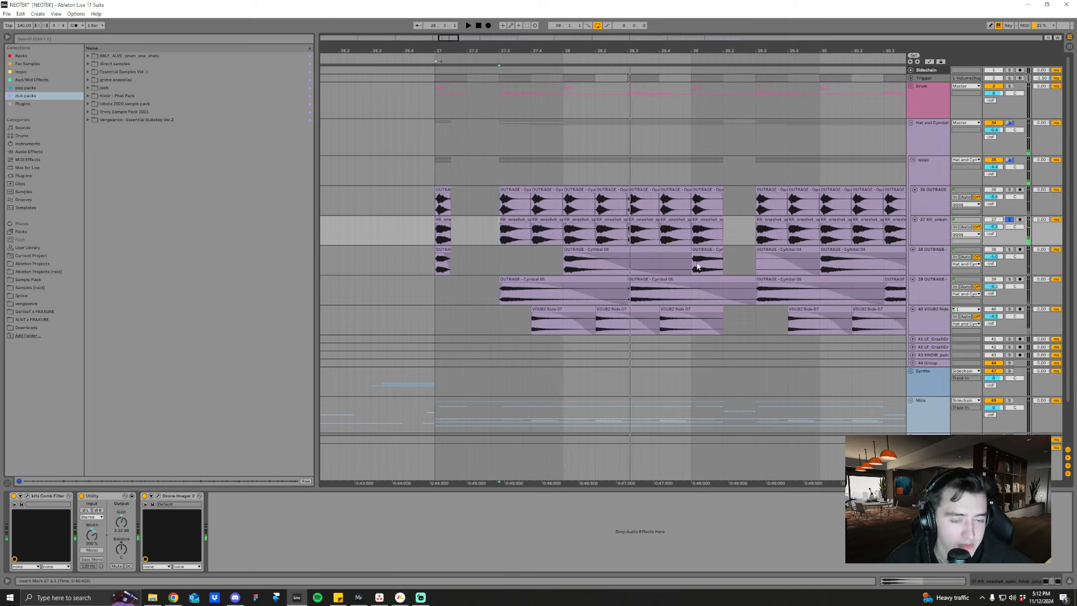
- Solo the OUTRAGE cymbals on tracks 39 and 38 together and play them from 27.3 and again from 28
key("space")
left_click(500, 298)
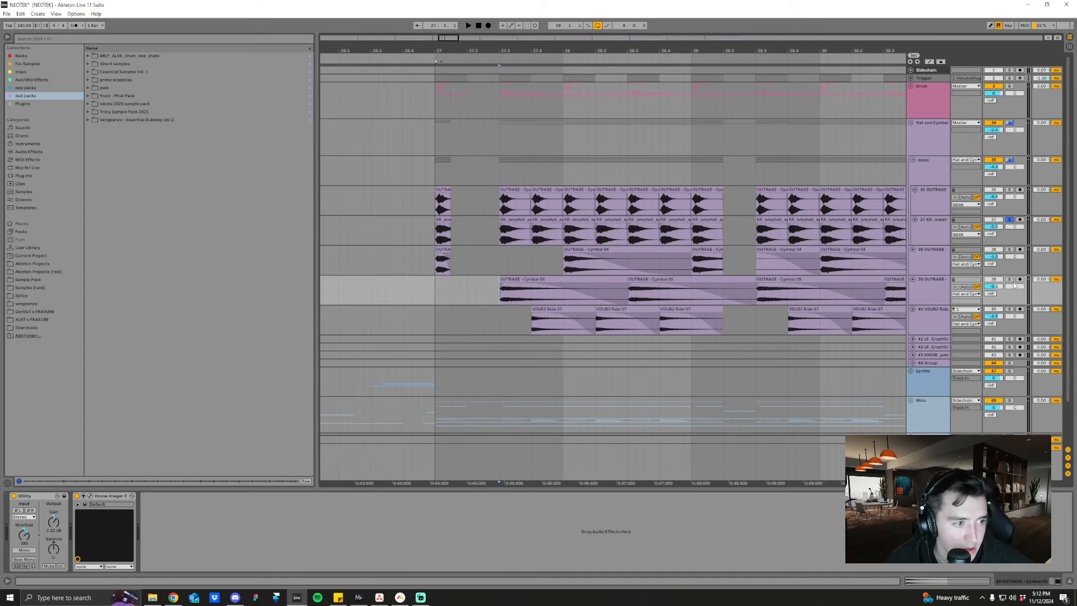
left_click_drag(610, 51, 581, 45)
key("space")
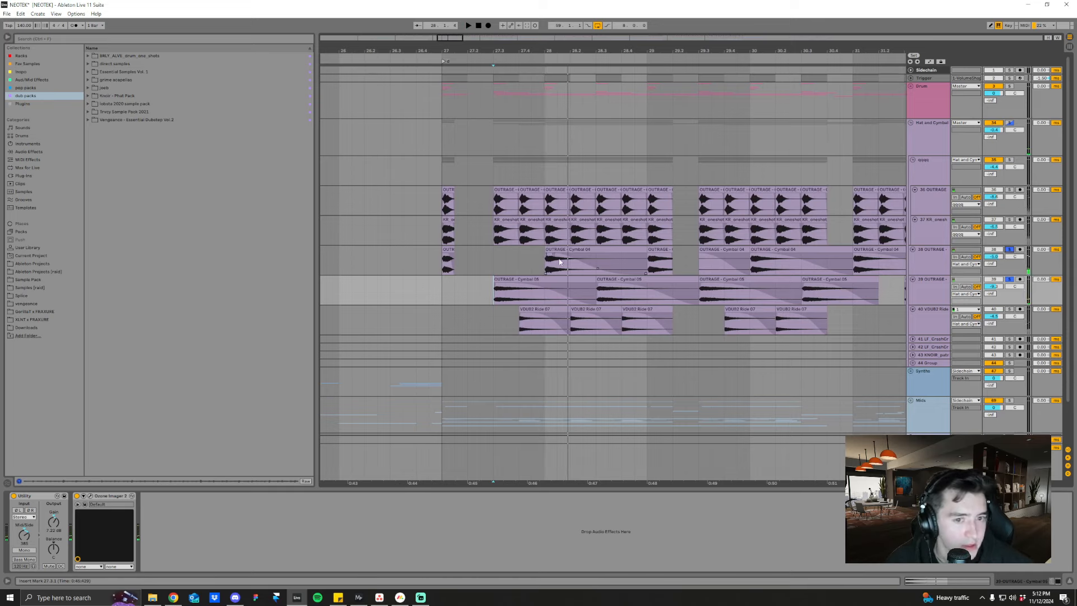
left_click(544, 266)
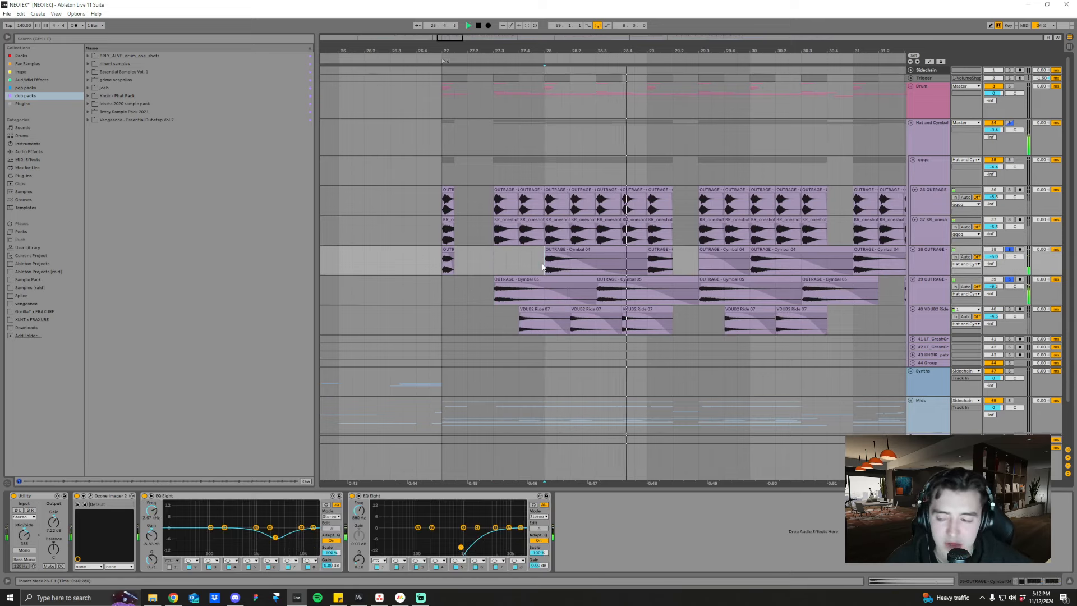
- Solo the VGUB2 ride on track 40, check its effects and play it from 27.4
left_click(555, 322)
key("space")
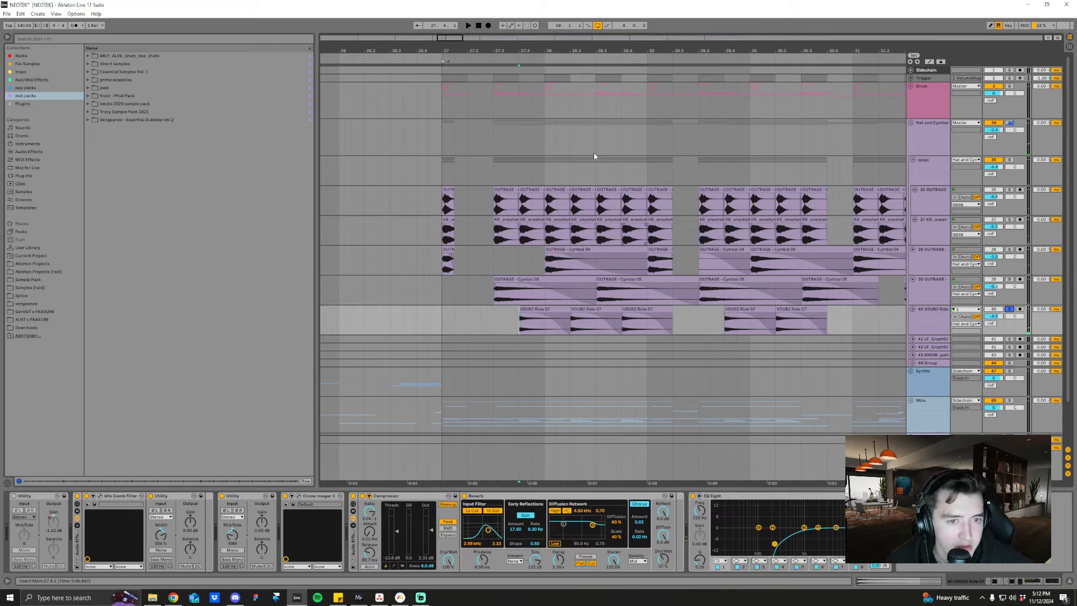
left_click_drag(625, 48, 625, 37)
key("space")
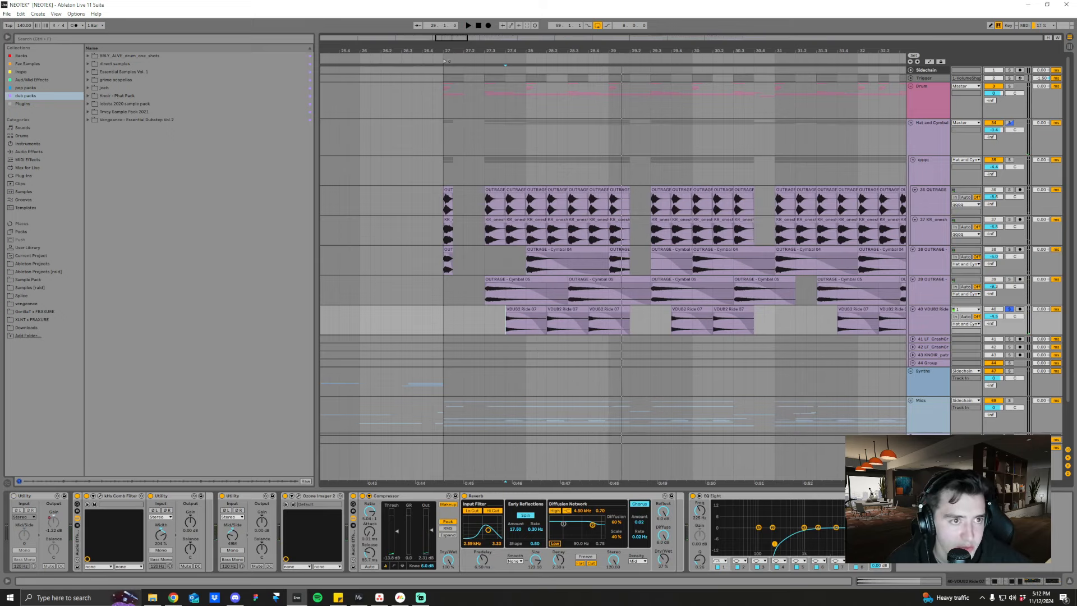
left_click_drag(633, 49, 633, 33)
key("space")
key("space")
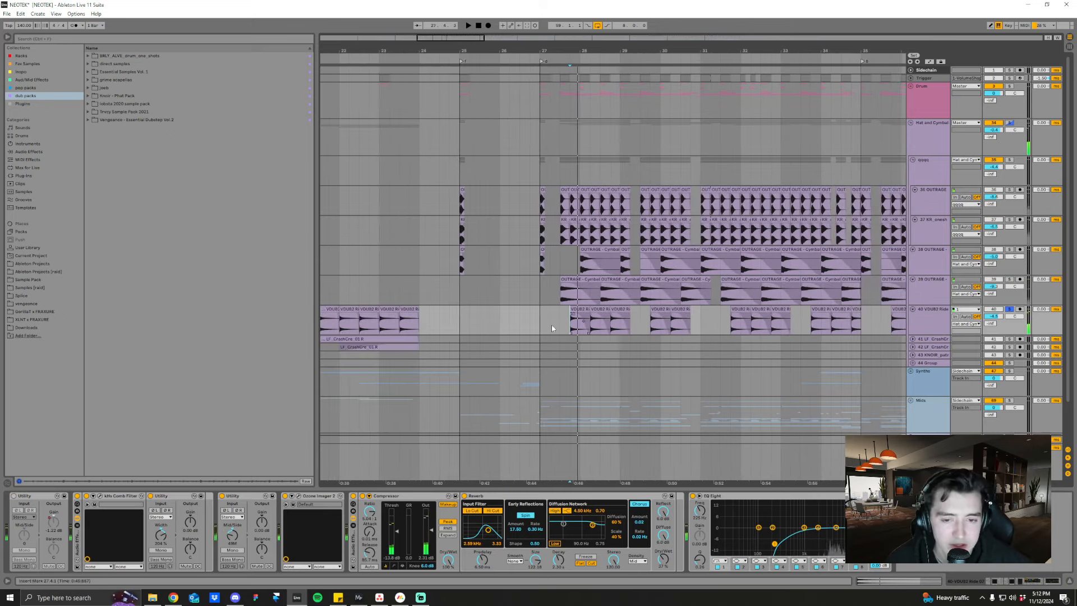
- Unfold the LF crash track 41, solo it and play it from bar 17 and again around its next crash clip
left_click_drag(573, 51, 631, 30)
left_click(912, 339)
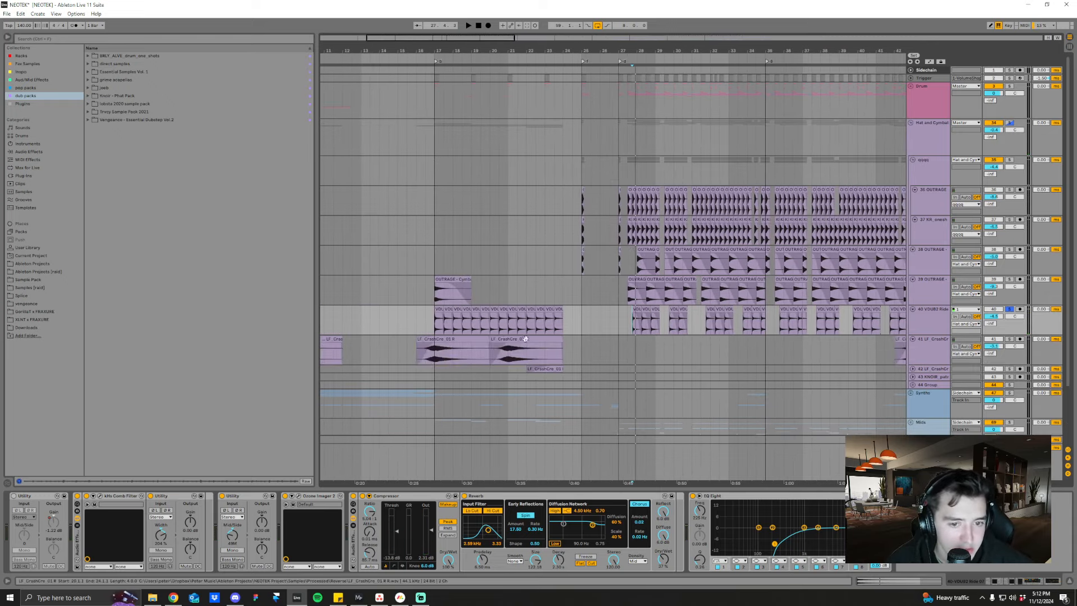
left_click(433, 357)
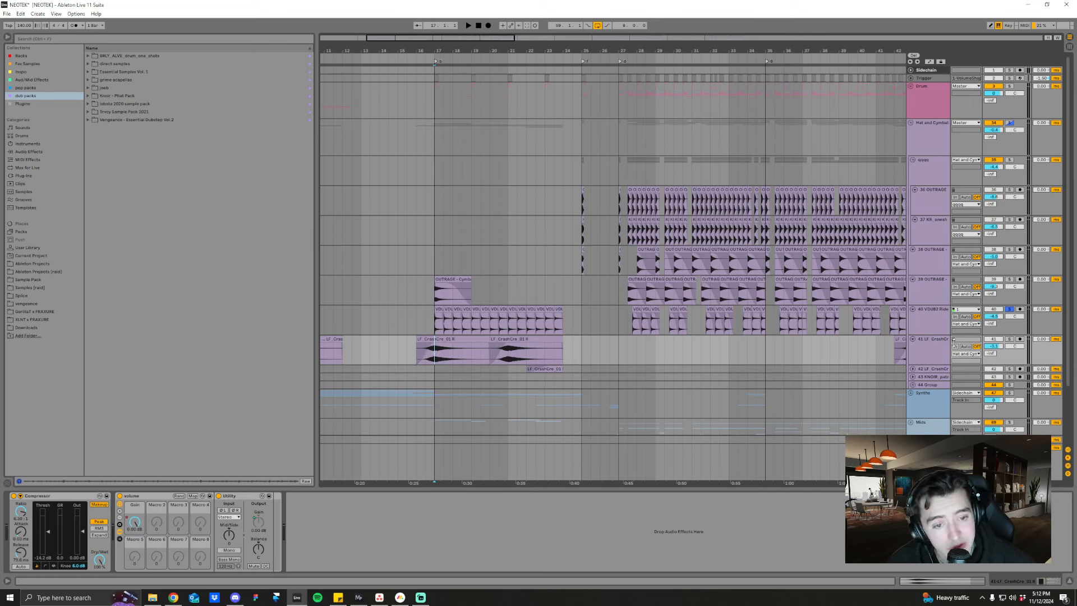
key("space")
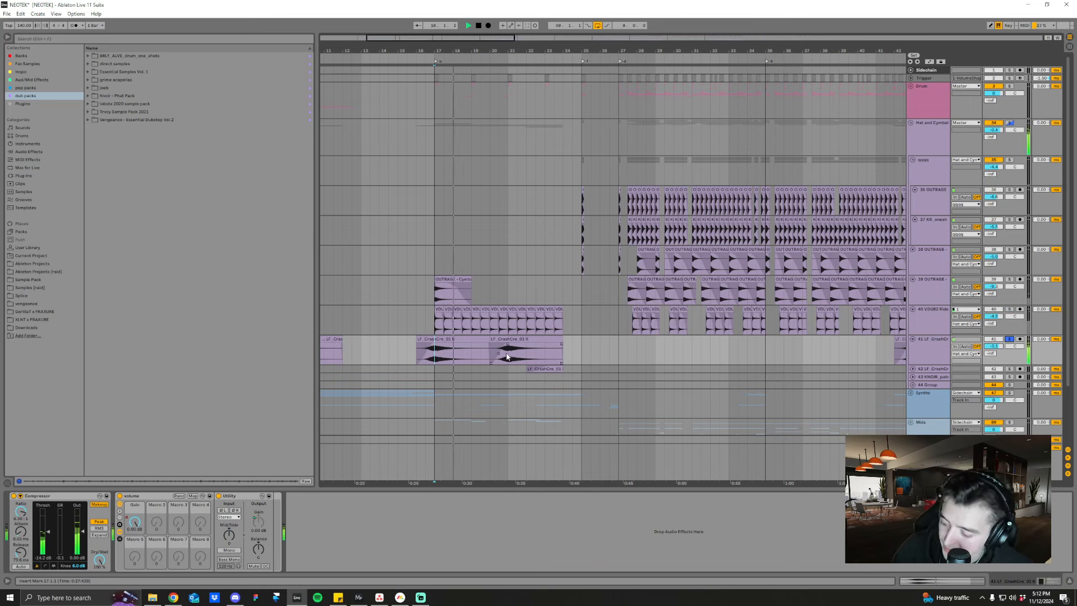
left_click(490, 355)
key("space")
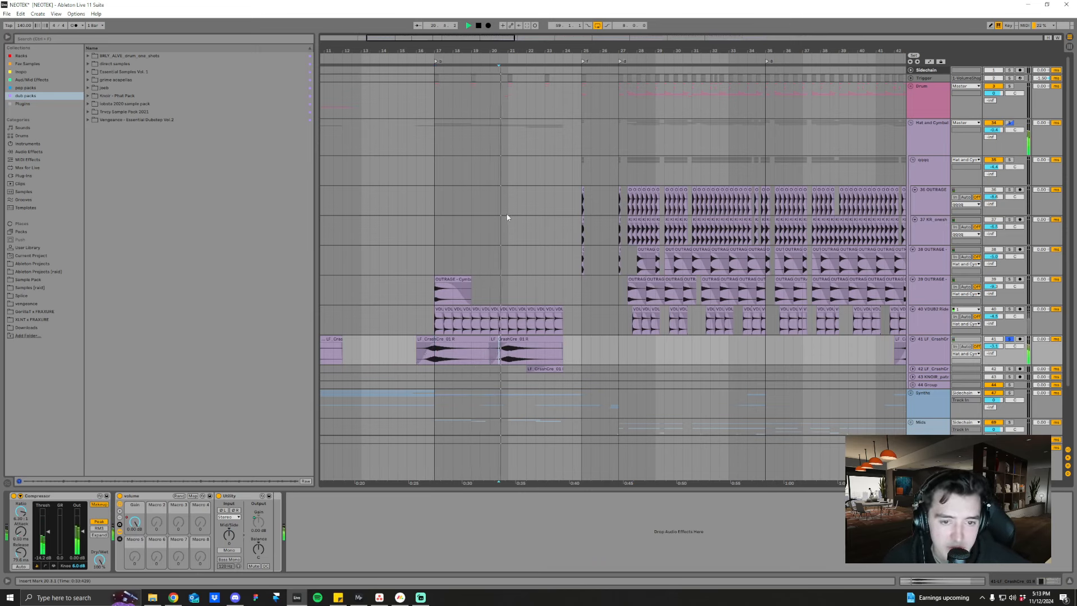
- Solo the OUTRAGE cymbal on track 39 and play its single clip from bar 17
left_click(434, 296)
key("space")
left_click(1009, 280)
key("space")
key("space")
- Fold the Hat and Cymbal group and play it together with the Drum group from bar 75
left_click_drag(562, 51, 595, 33)
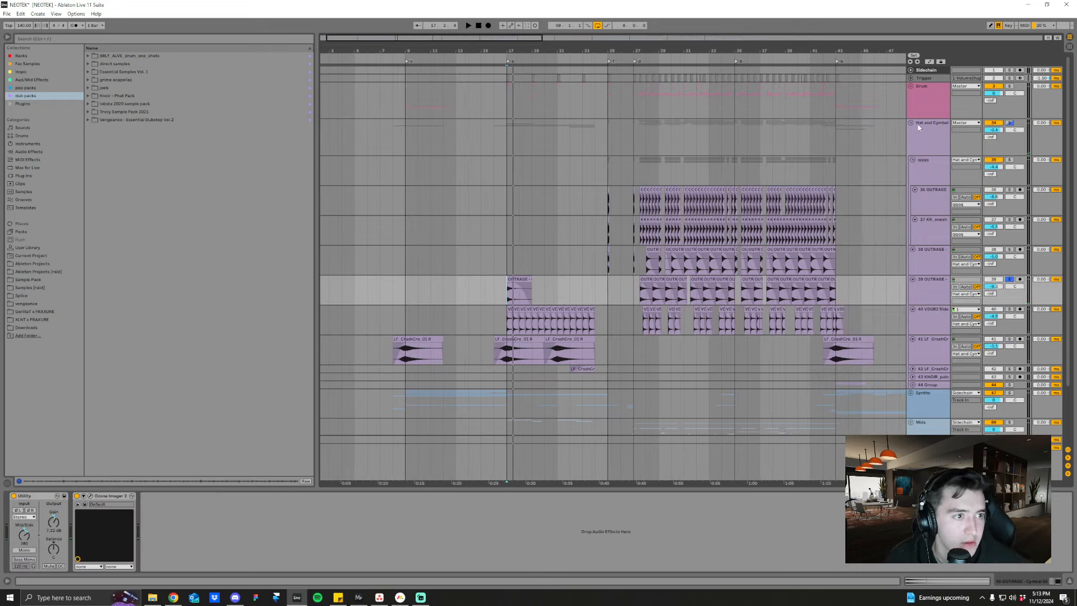
double_click(926, 121)
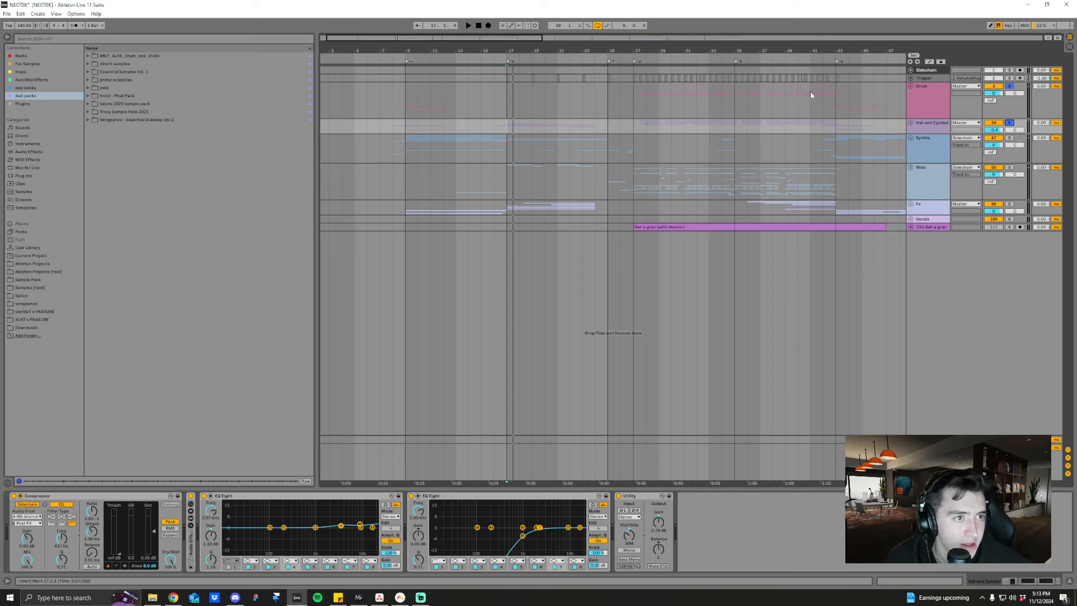
left_click_drag(701, 51, 393, 35)
left_click(675, 111)
key("space")
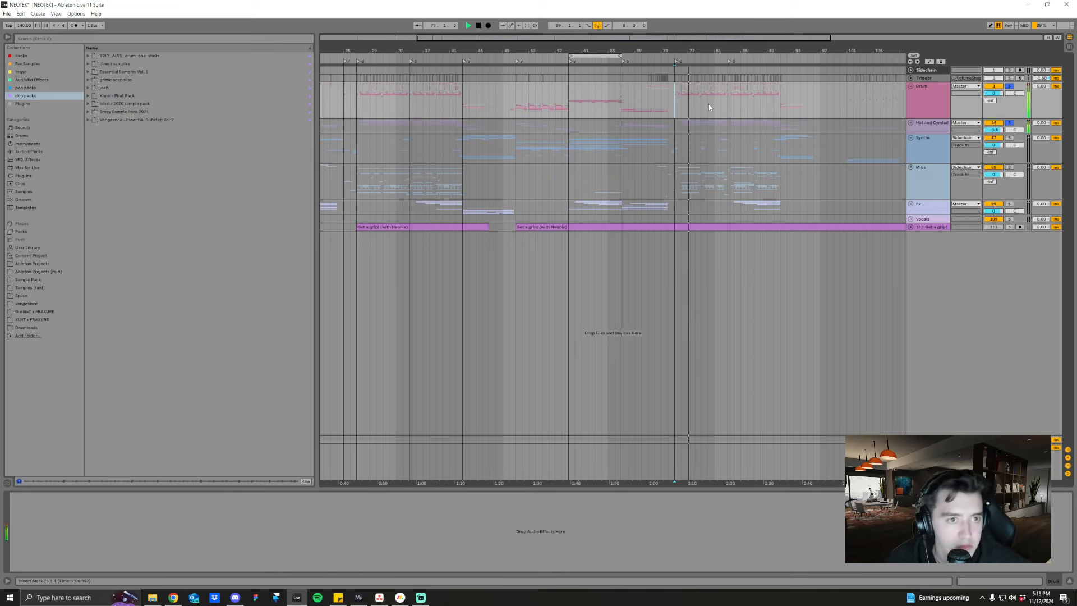
- Unfold the Drum group and play the drums from bar 67
left_click_drag(694, 51, 642, 49)
left_click(608, 105)
key("space")
left_click(540, 103)
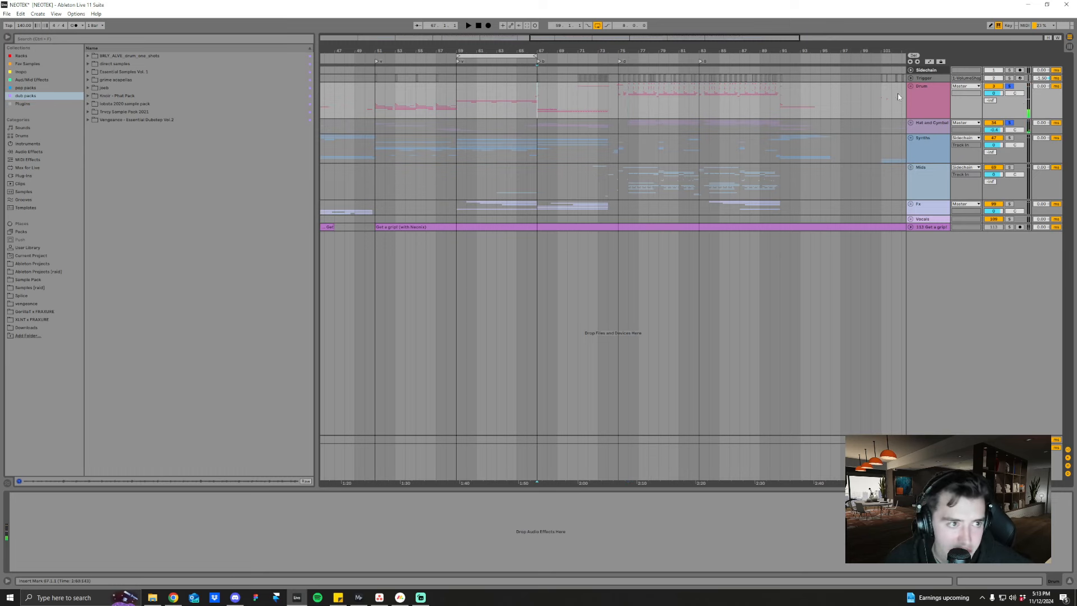
left_click(911, 87)
left_click(928, 104)
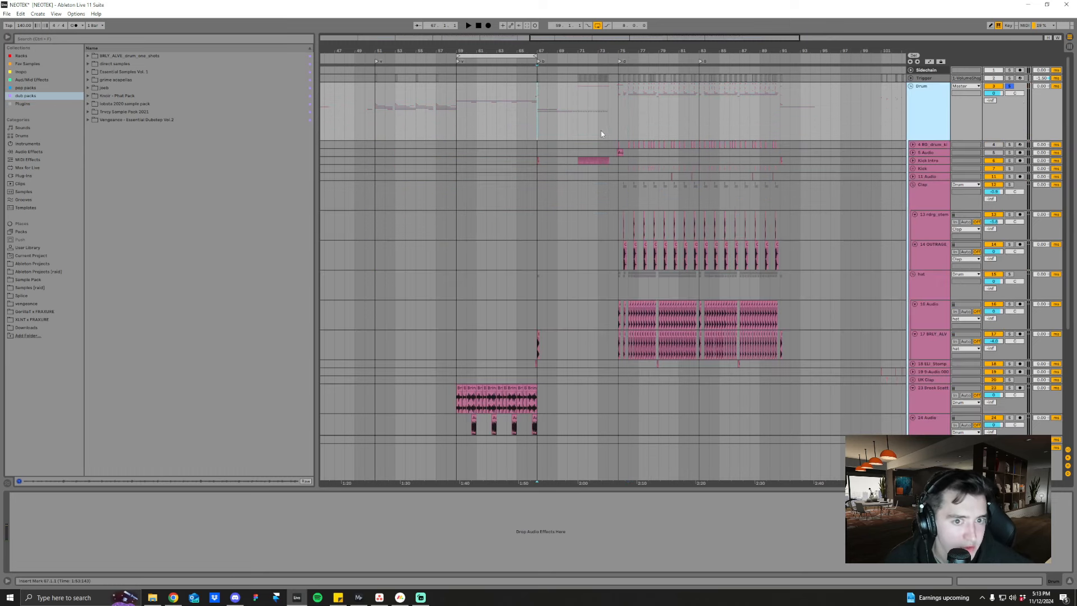
key("space")
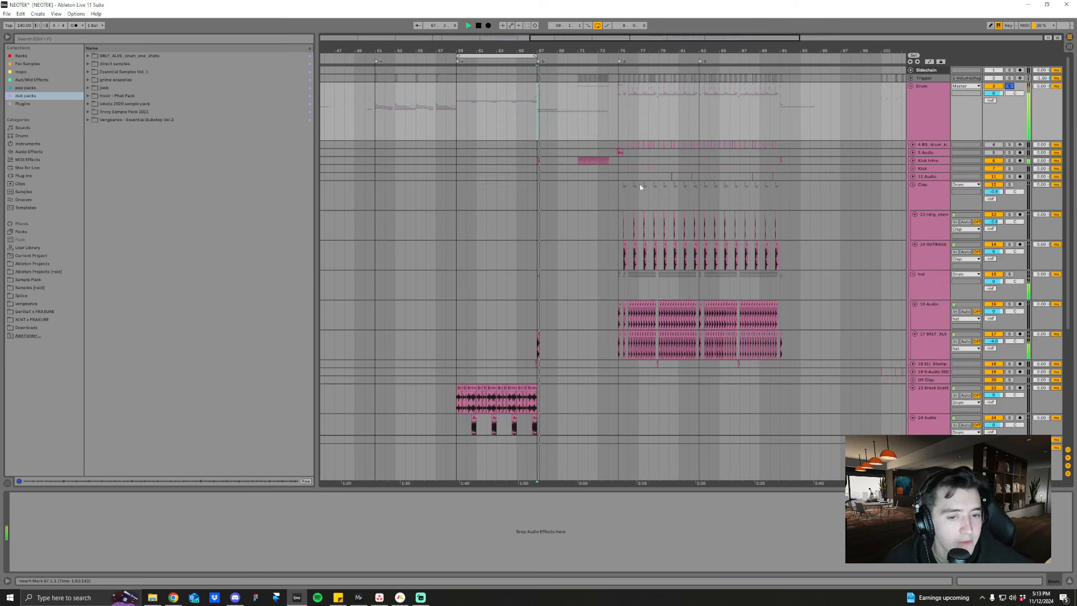
- Unfold the ZEN_180 loop track 32 and the N-Clap 01 track 33 in the Drum group to show their clips
left_click(576, 147)
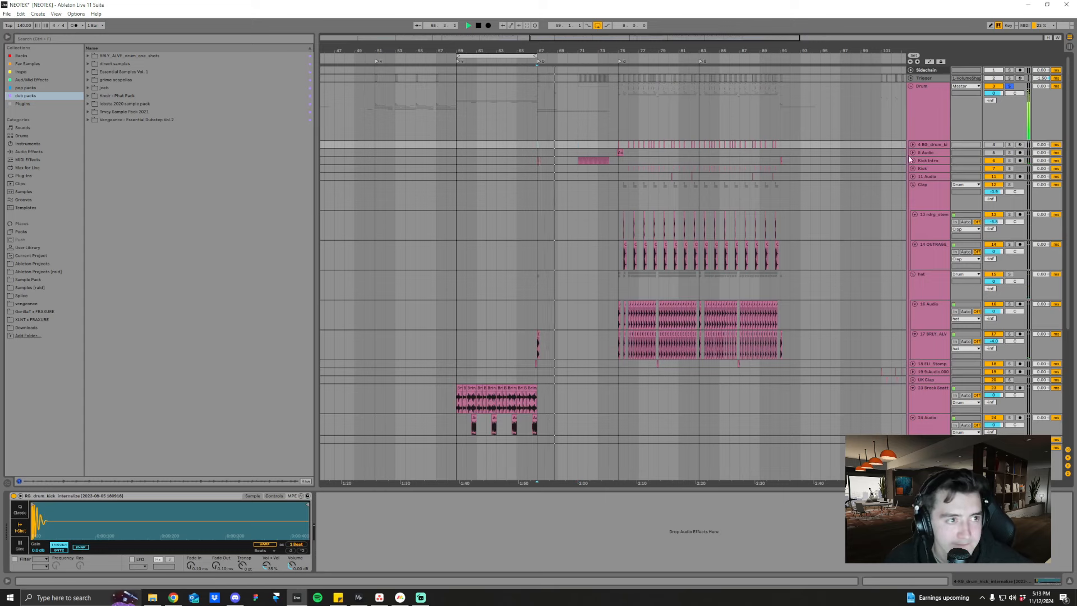
scroll(900, 238, "down", 2)
scroll(900, 238, "down", 5)
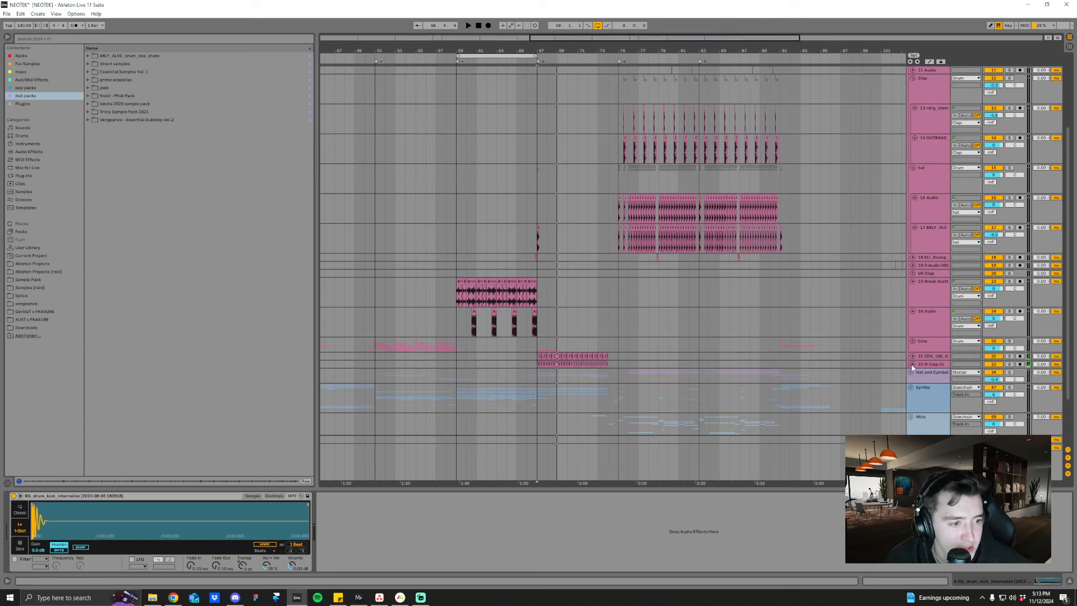
left_click(912, 365)
scroll(917, 343, "down", 2)
left_click(912, 318)
scroll(567, 346, "down", 2)
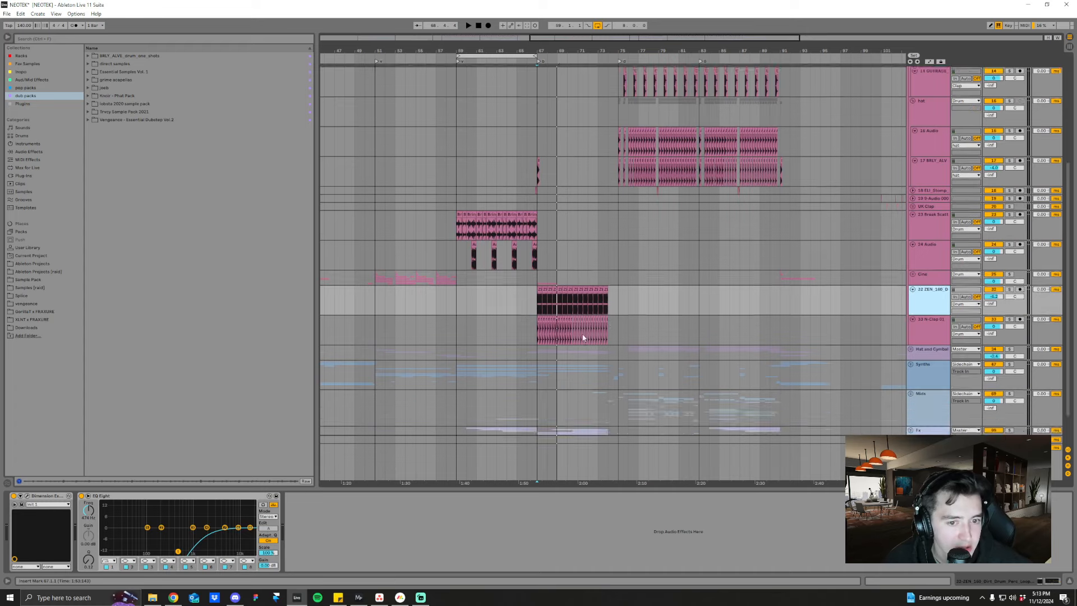
- Solo the ZEN_180 drum loop on track 32 and play it from bar 67
left_click_drag(546, 51, 545, 107)
left_click(486, 292)
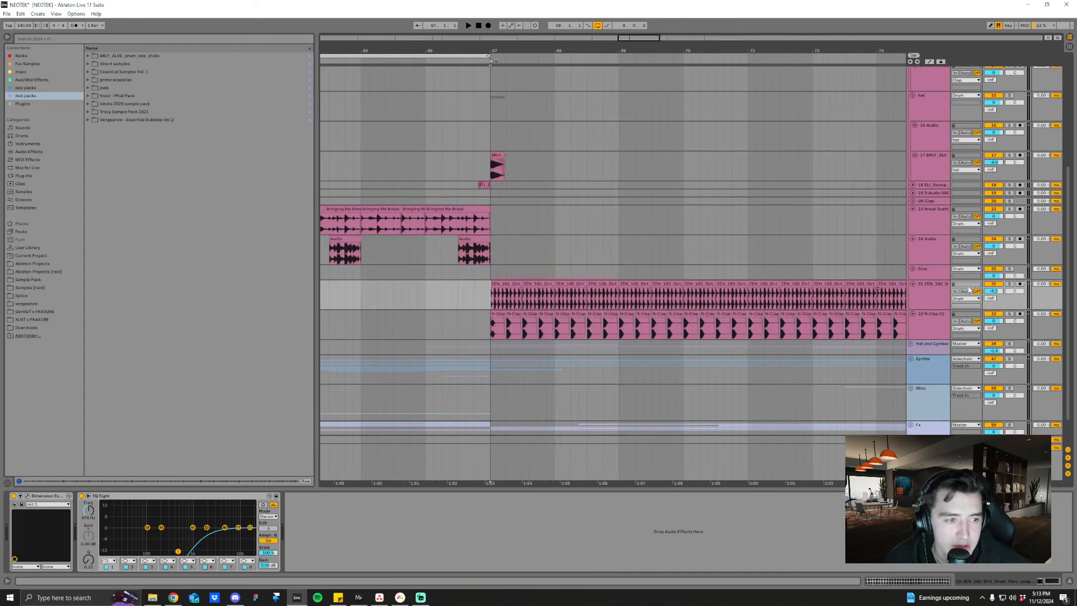
left_click(1009, 284)
key("space")
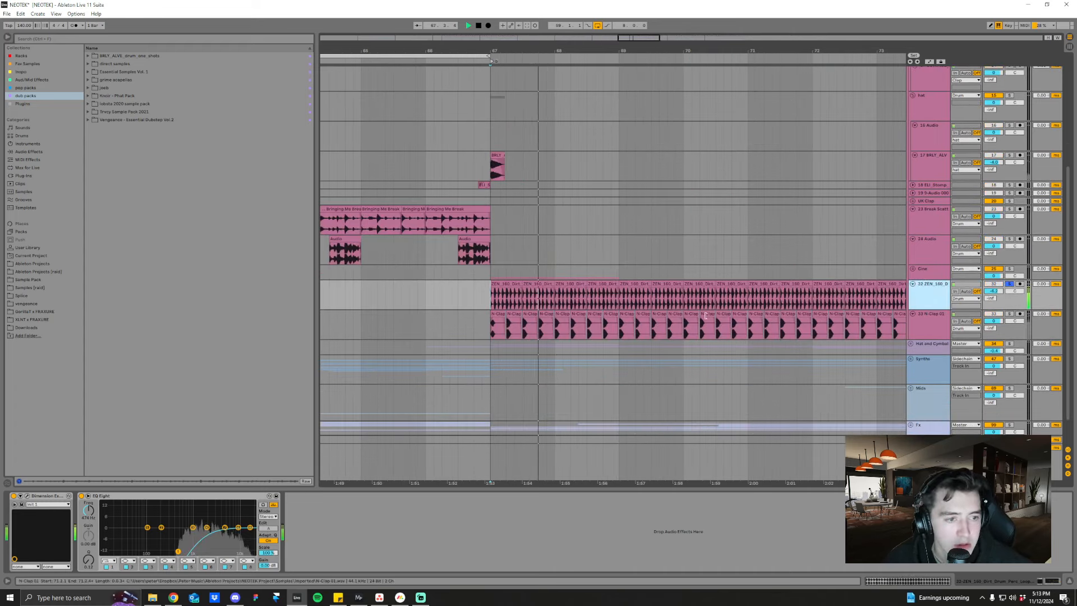
mouse_move(536, 51)
left_mouse_down()
mouse_move(536, 107)
mouse_move(536, 70)
left_mouse_up()
key("space")
- Solo the N-Clap 01 on track 33, check its reverb and EQ effects and play it from bar 67
left_click(915, 332)
key("s")
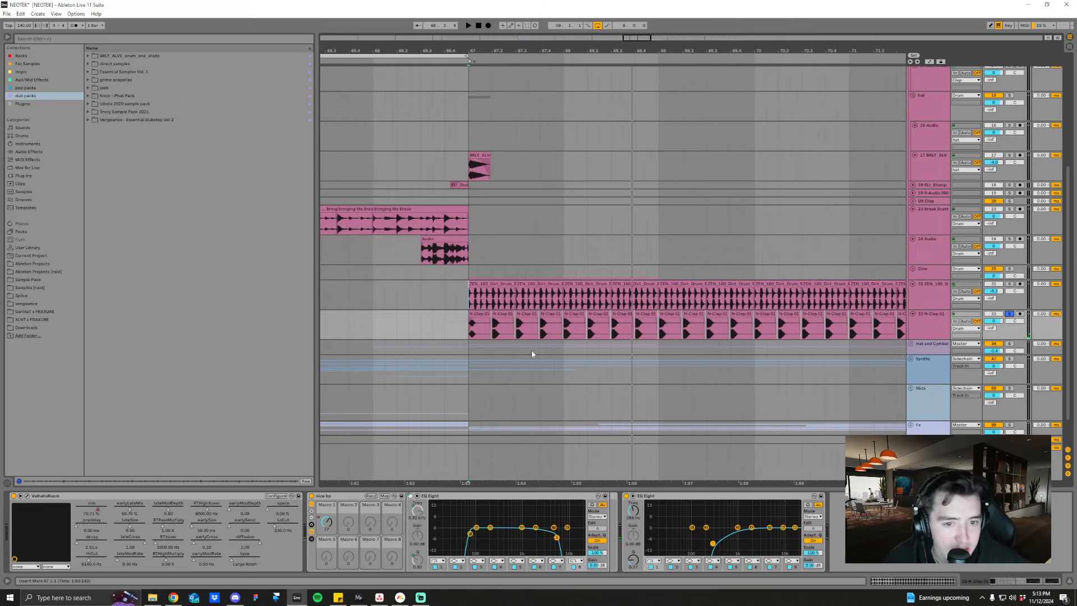
left_click(467, 330)
left_click_drag(560, 51, 548, 38)
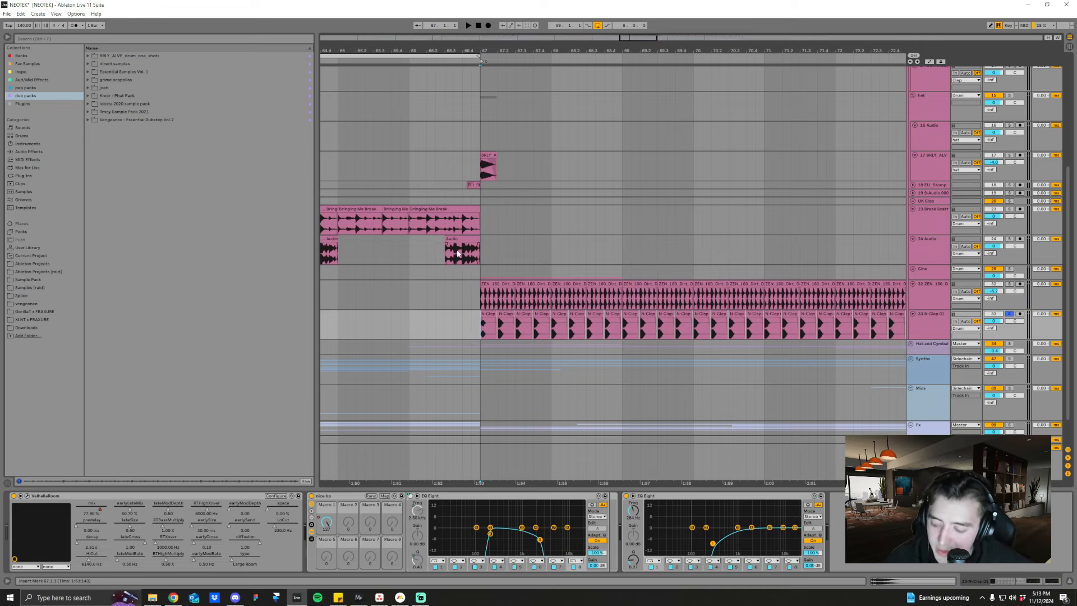
key("space")
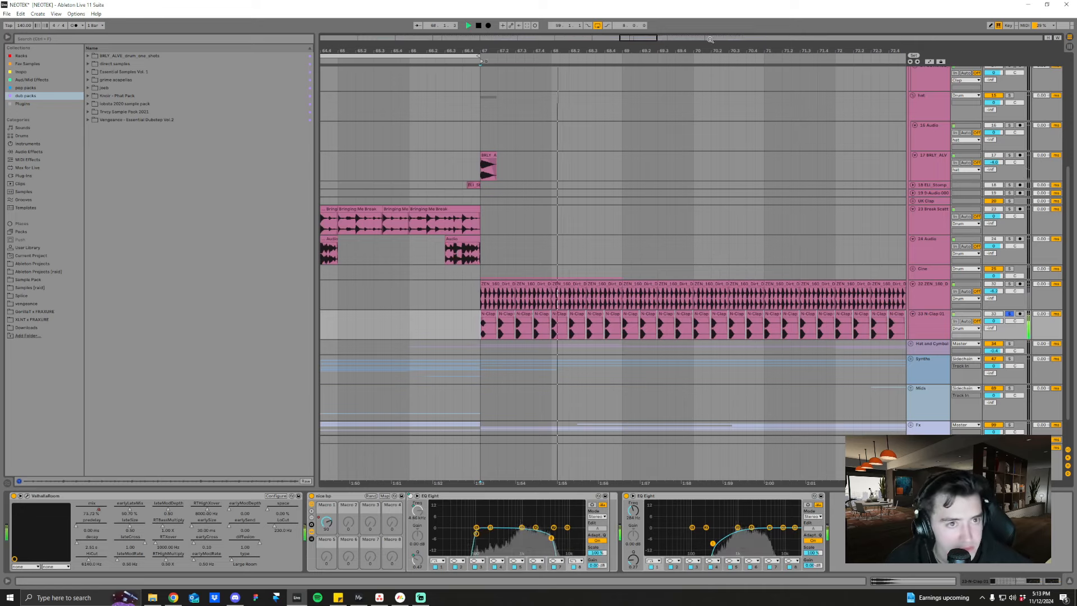
left_click_drag(707, 50, 566, 40)
key("space")
- Unfold the Cine subgroup in the Drum group, solo it and play it from bar 51
left_click_drag(517, 50, 749, 50)
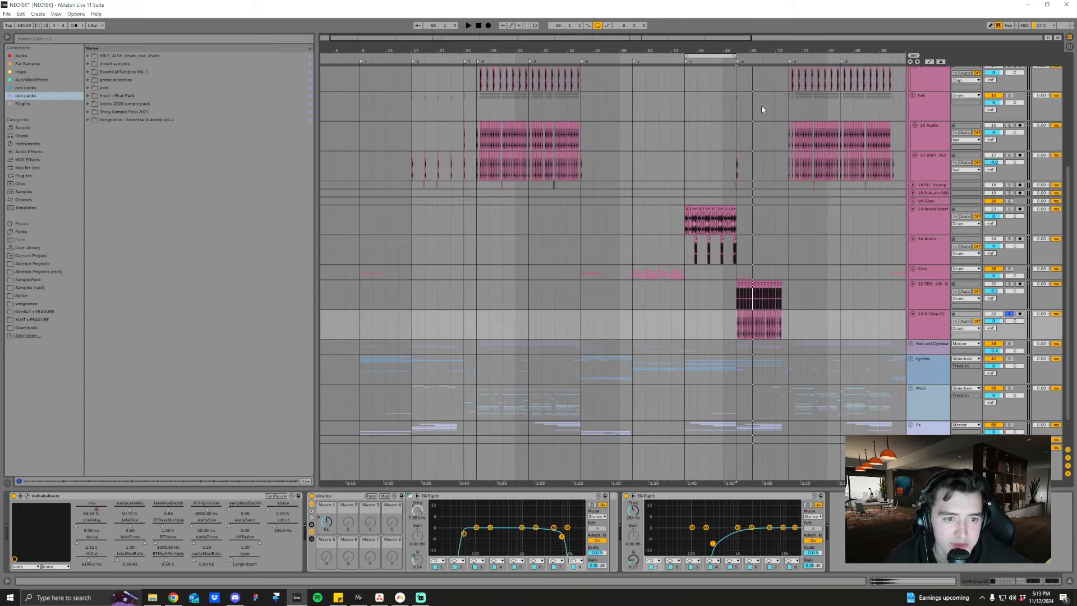
left_click(636, 274)
left_click(911, 268)
scroll(714, 311, "down", 2)
left_click_drag(691, 51, 681, 100)
left_click_drag(536, 49, 578, 50)
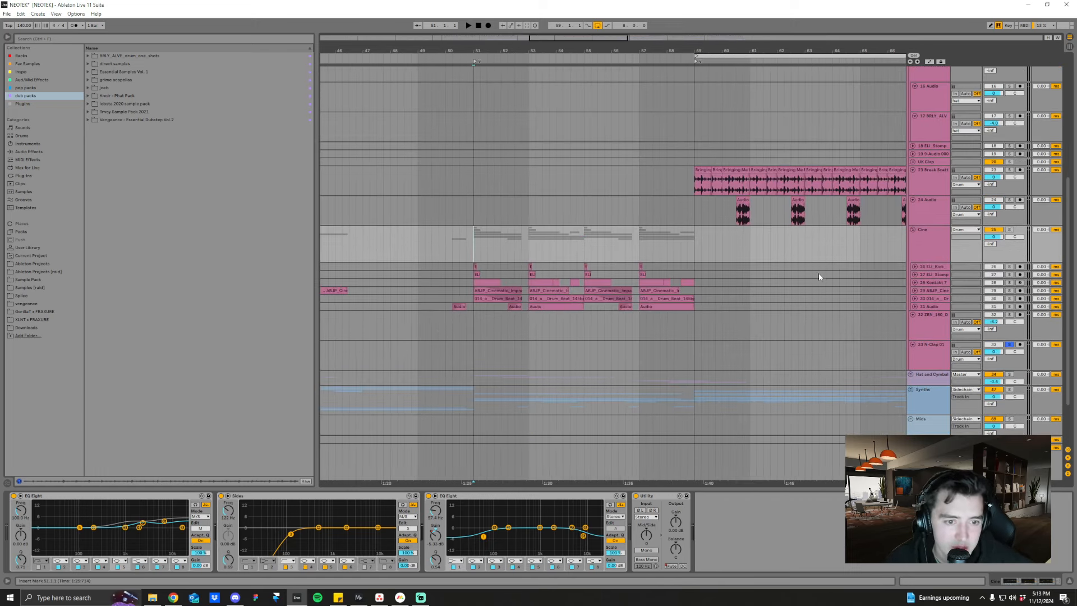
left_click(1008, 230)
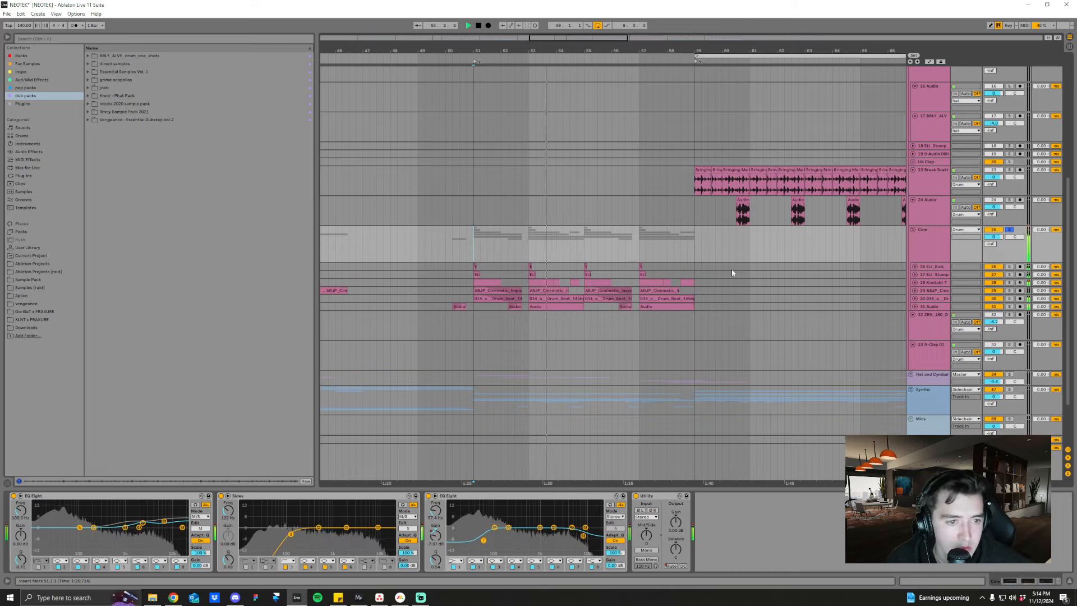
key("space")
- Unfold the Kick subgroup and examine its three kick tracks and the EQ Eight on the group
left_click_drag(1067, 323, 1067, 197)
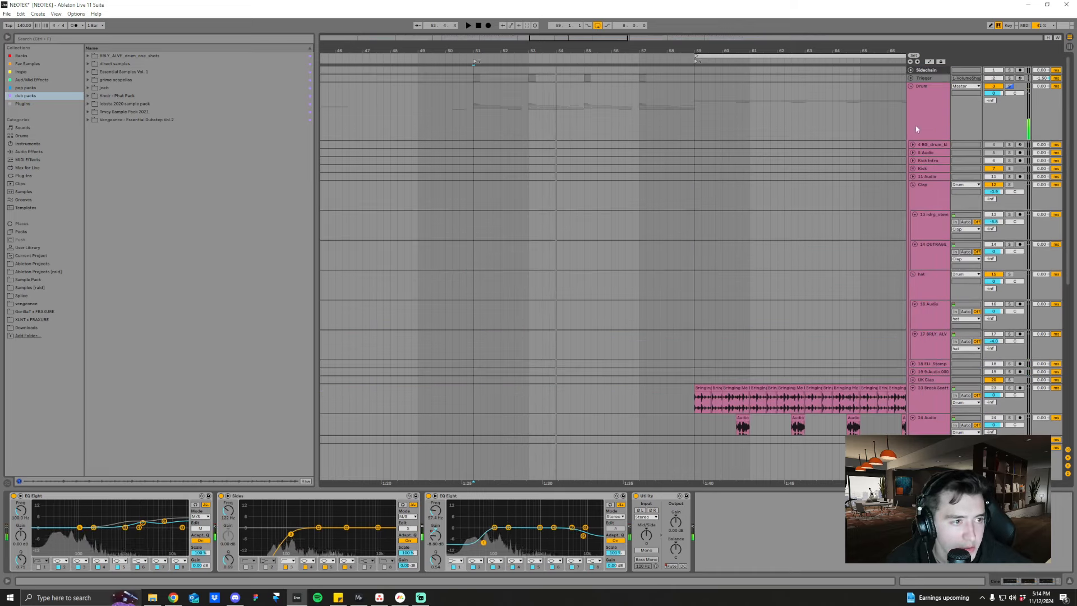
left_click(916, 131)
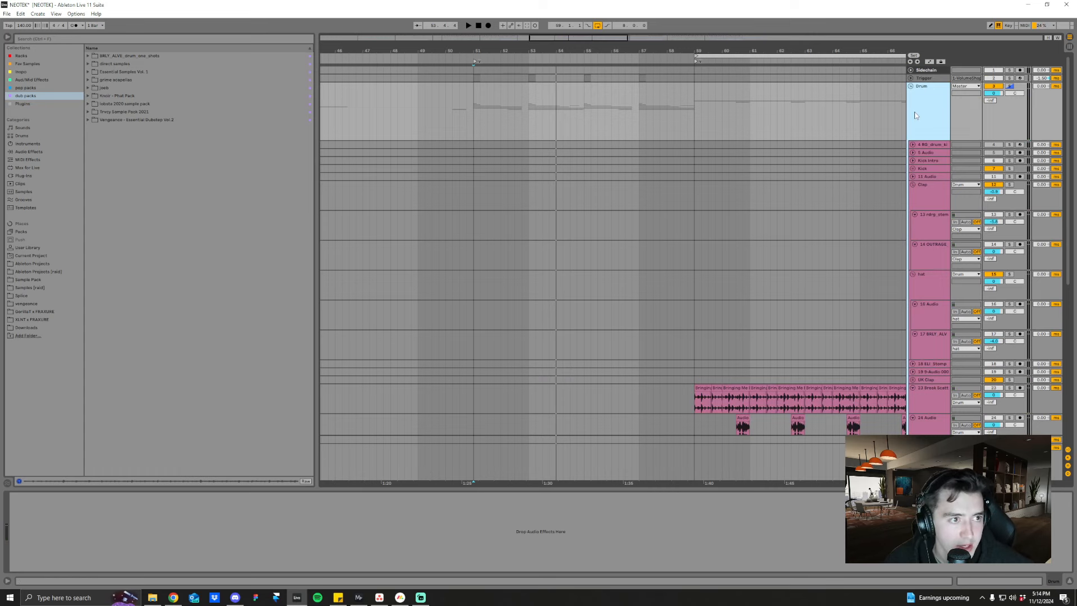
left_click(926, 194)
left_click(926, 169)
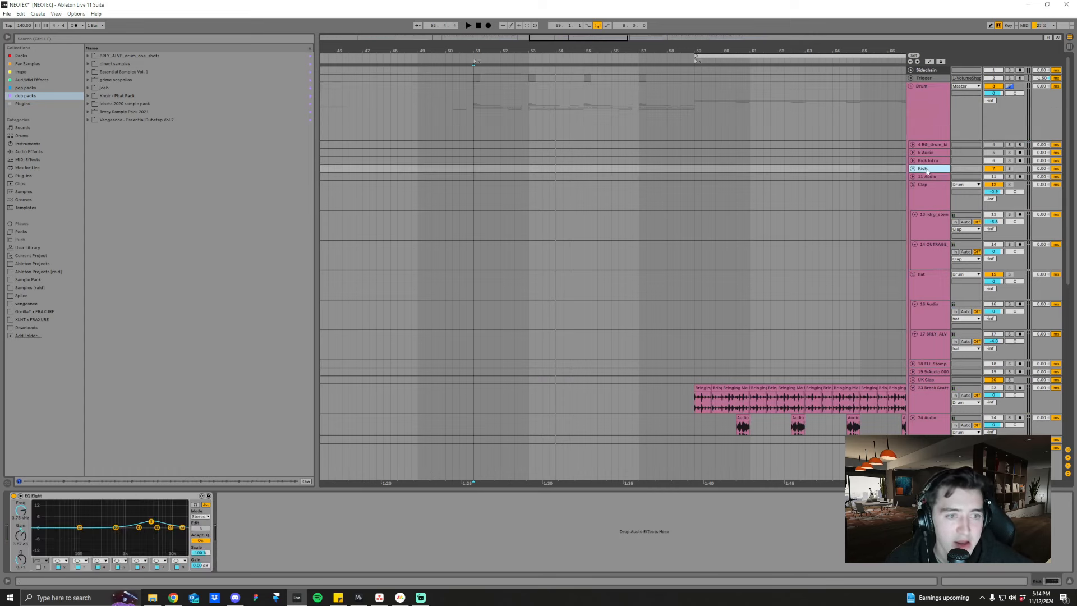
left_click(912, 169)
left_click(930, 211)
left_click(925, 235)
left_click(929, 266)
left_click(924, 233)
left_click(925, 217)
left_click(919, 240)
left_click(920, 185)
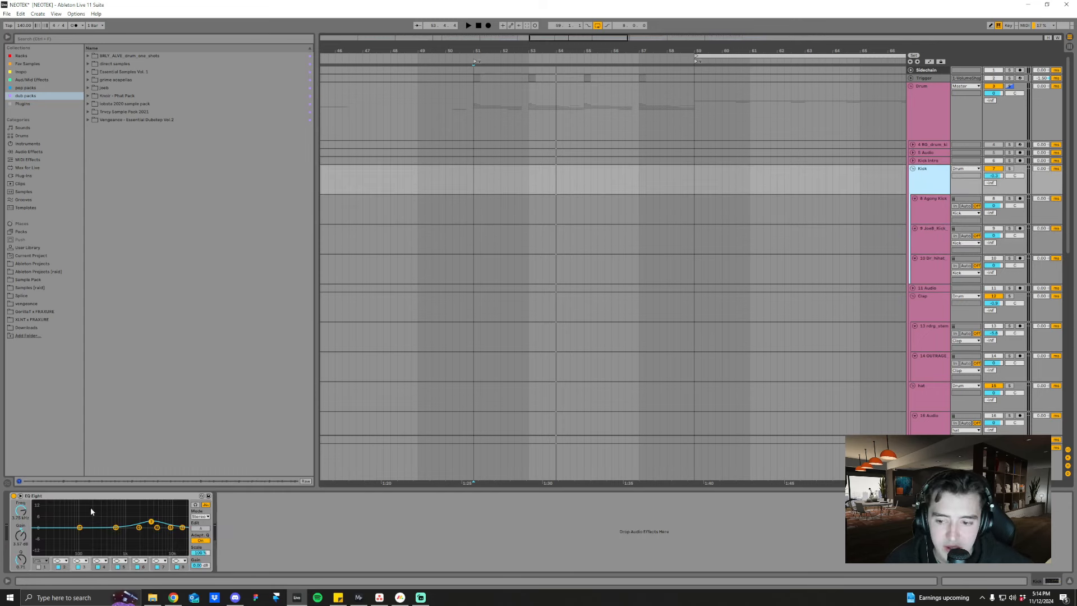
left_click(146, 517)
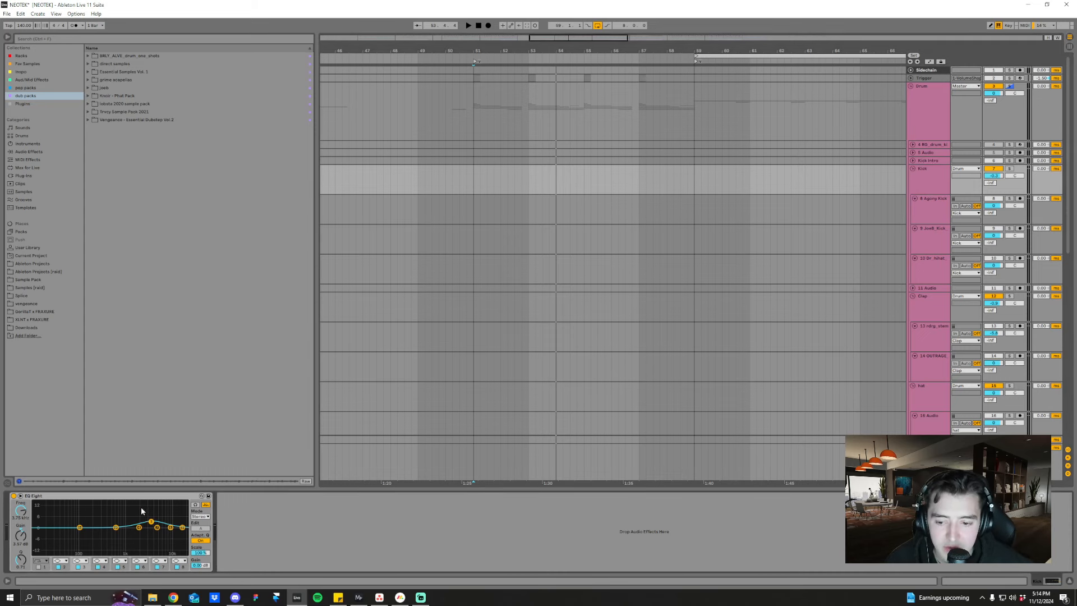
- Fold the Kick, Clap and hat subgroups and set the playback position to bar 51 on the Cine group
left_click(912, 169)
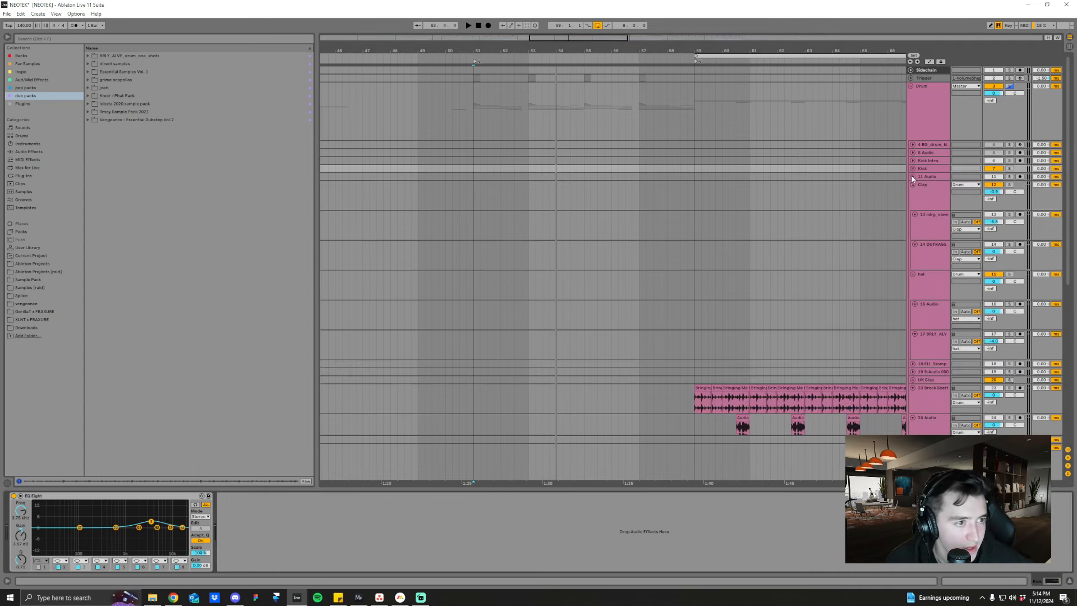
left_click(912, 185)
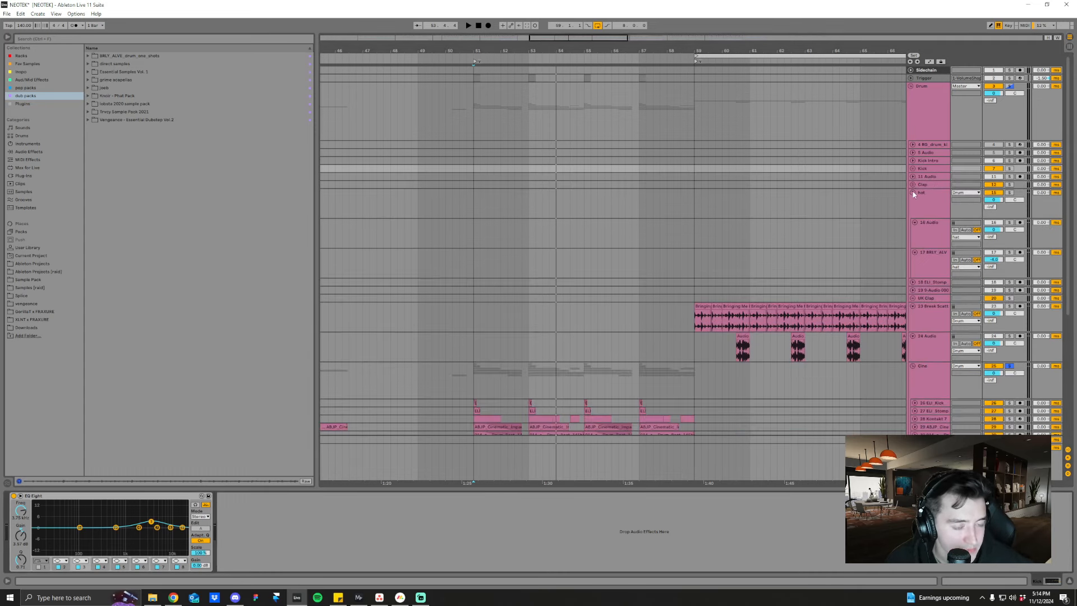
left_click(913, 192)
left_click(475, 303)
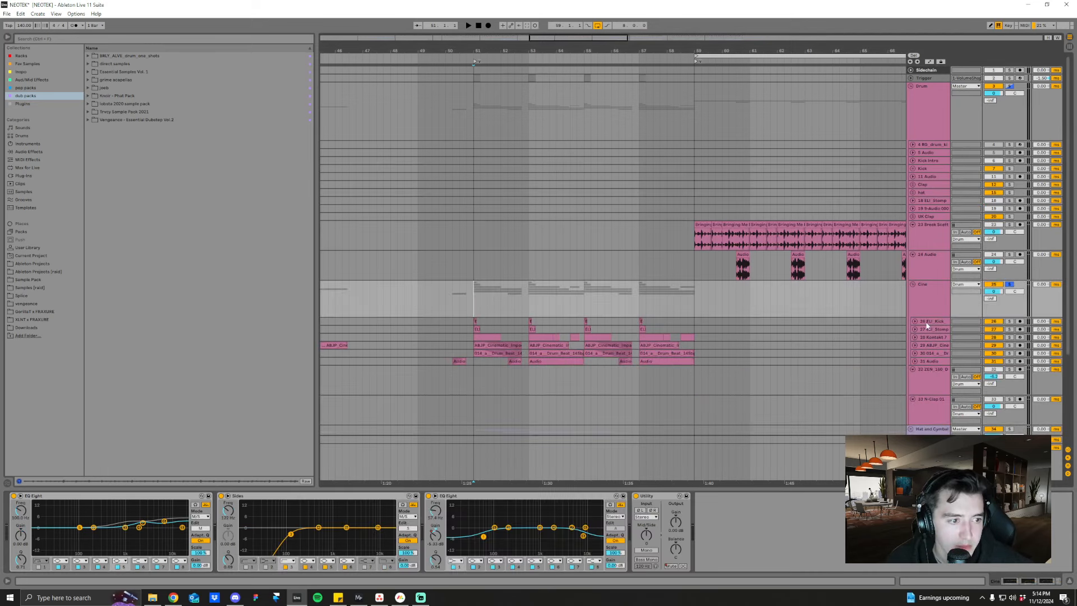
- Play the soloed Cine group from bar 51, take it out of solo and play the section from bar 50
key("space")
scroll(763, 338, "down", 1)
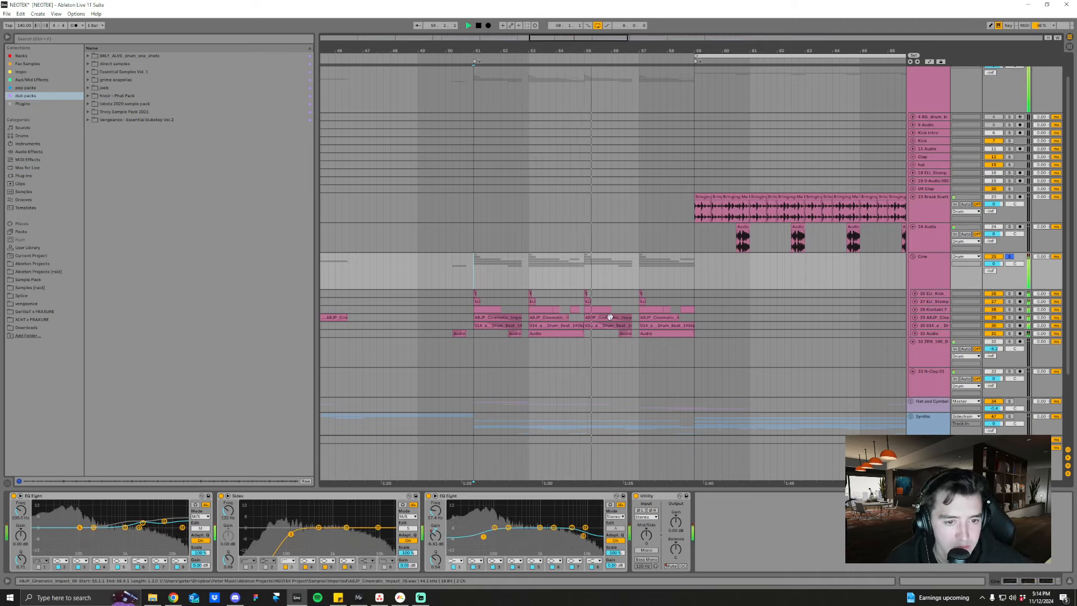
key("space")
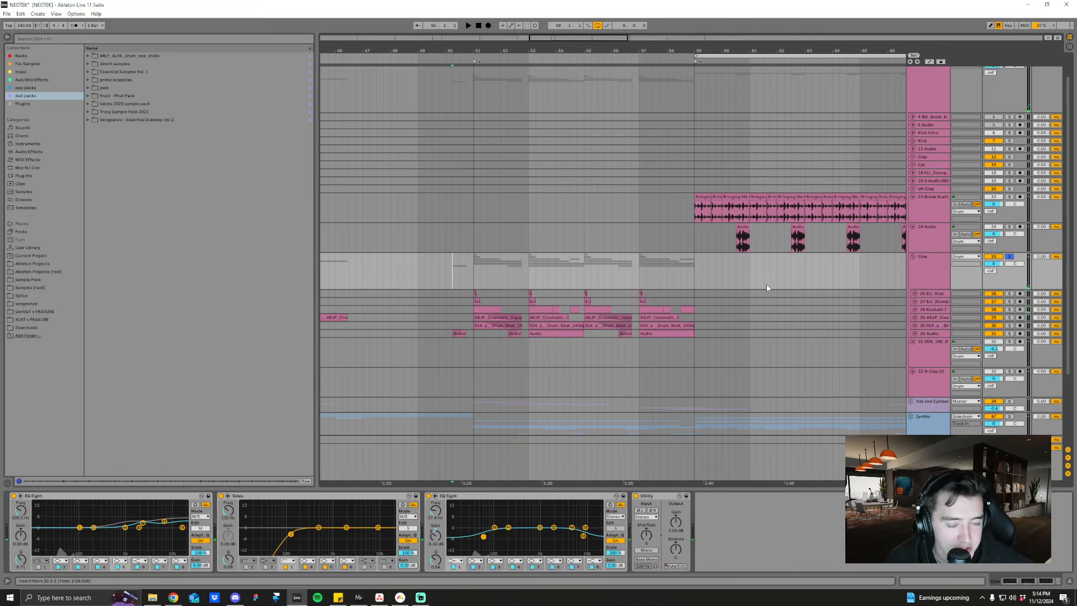
key("space")
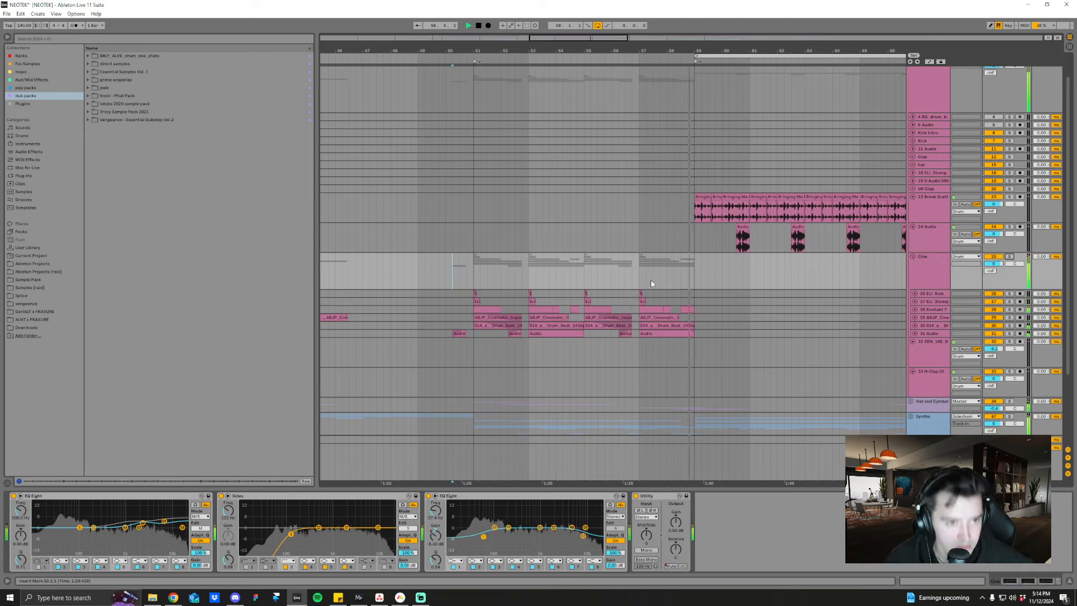
key("space")
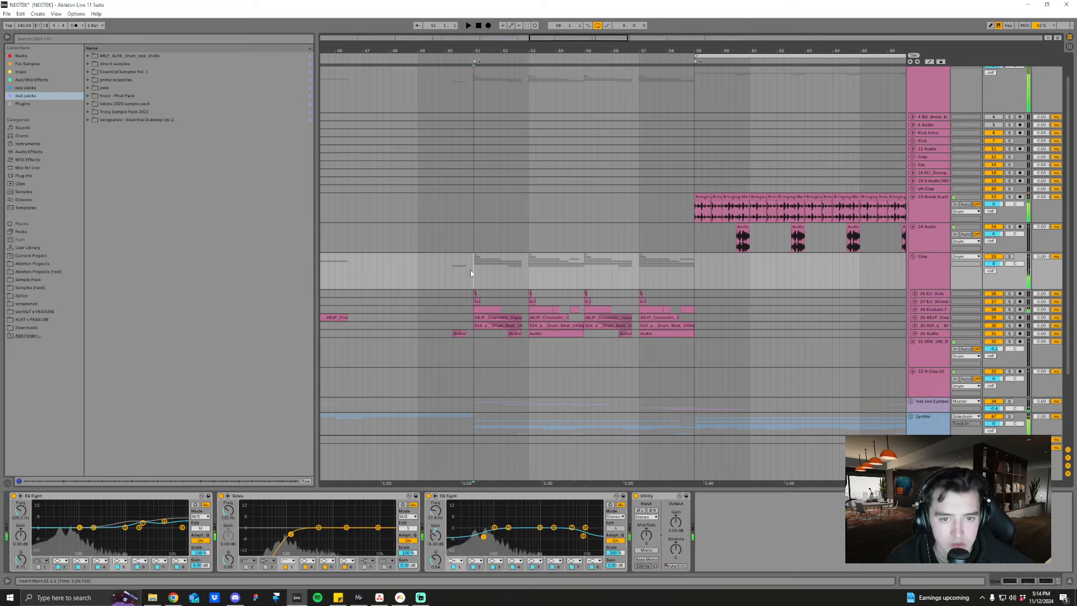
- Fold the Cine subgroup and the break and audio tracks 23 and 24 in the Drum group
left_click(917, 262)
left_click(914, 257)
left_click(923, 231)
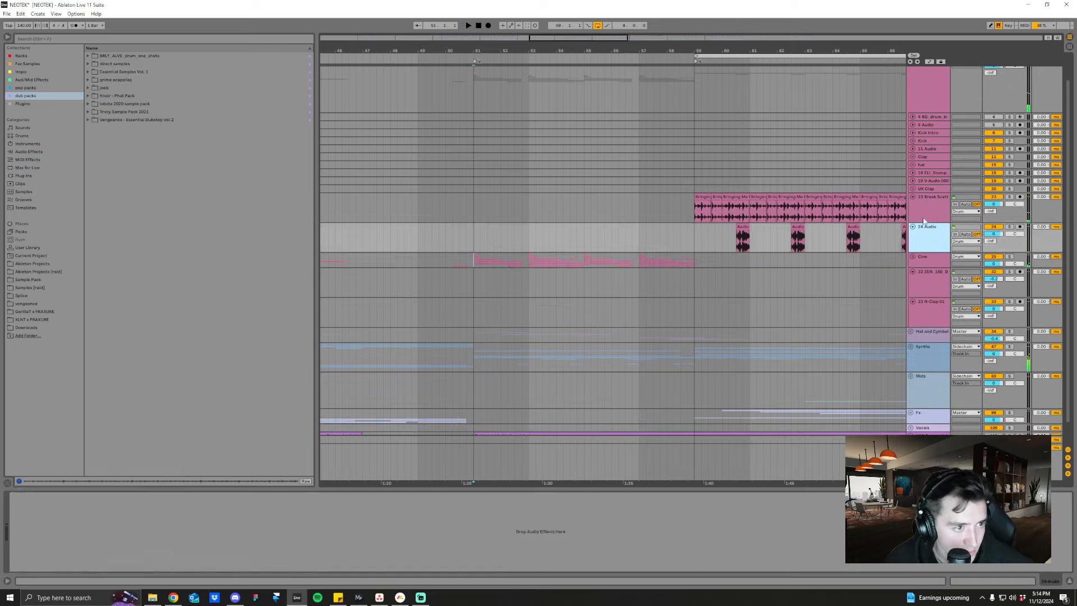
left_click(922, 206, "shift")
left_click(913, 198)
- Solo the Fx group at bar 21 and unfold it to show its individual tracks
left_click_drag(650, 51, 651, 11)
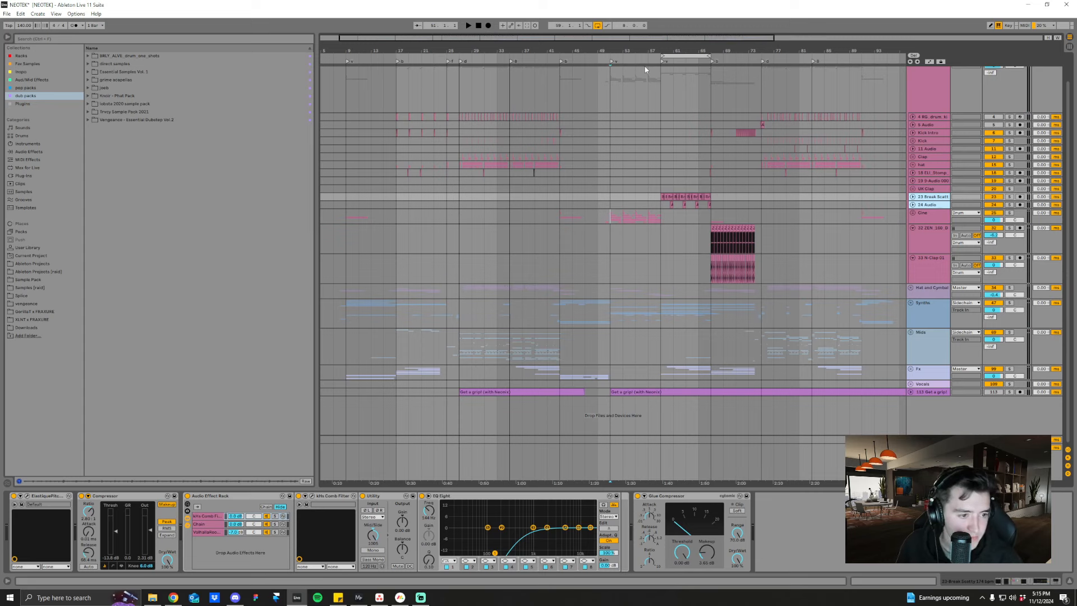
left_click(422, 372)
left_click(1009, 369)
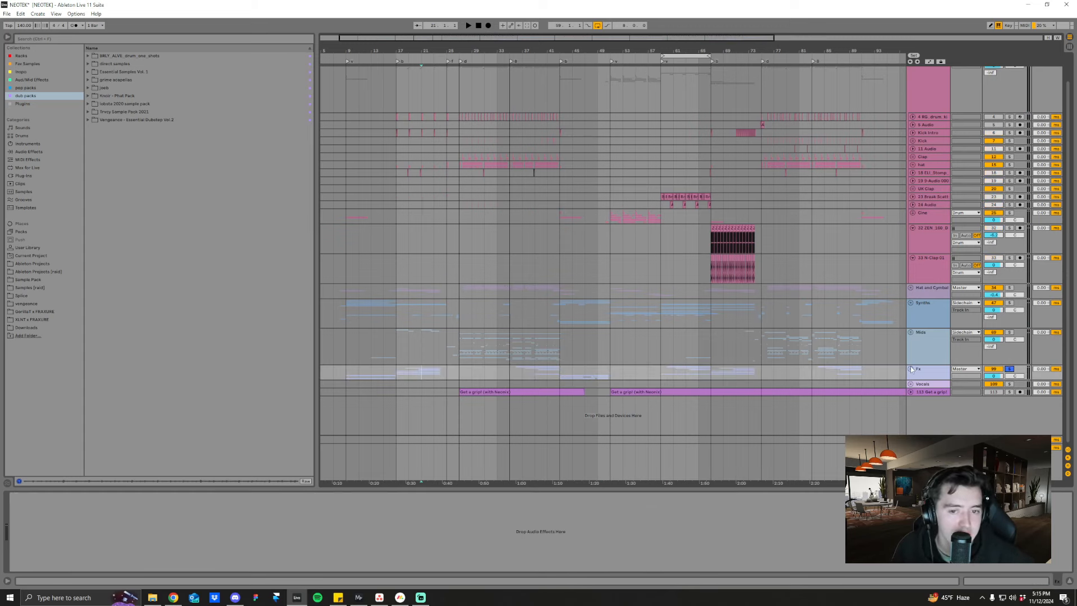
left_click(910, 368)
scroll(560, 252, "down", 3)
left_click_drag(415, 52, 488, 65)
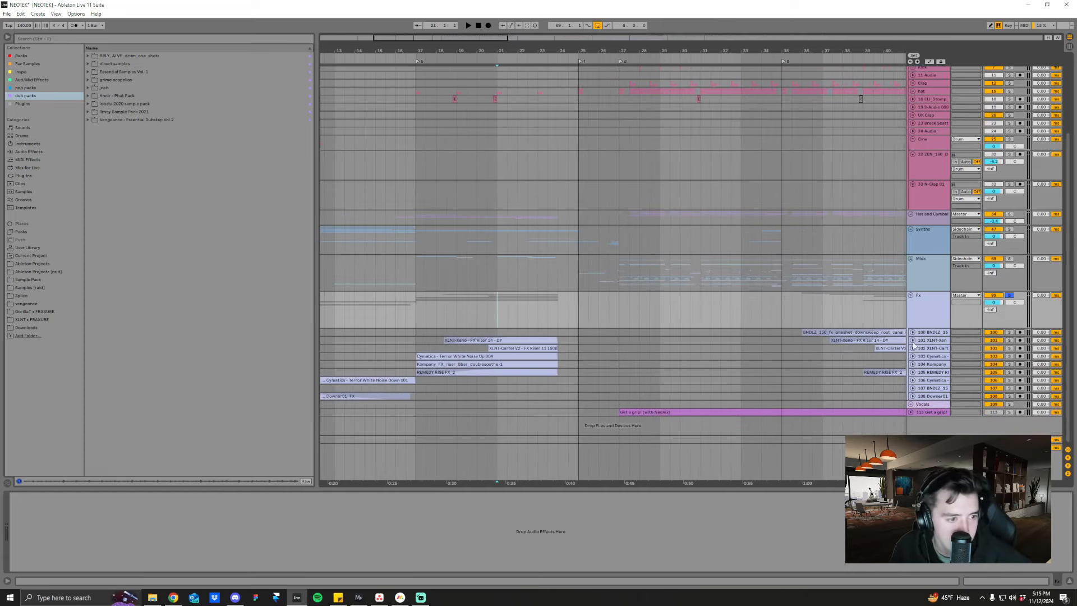
- Unfold the riser tracks 101 to 104 in the Fx group to show the waveforms leading up to bar 24
left_click(912, 348)
left_click(912, 340)
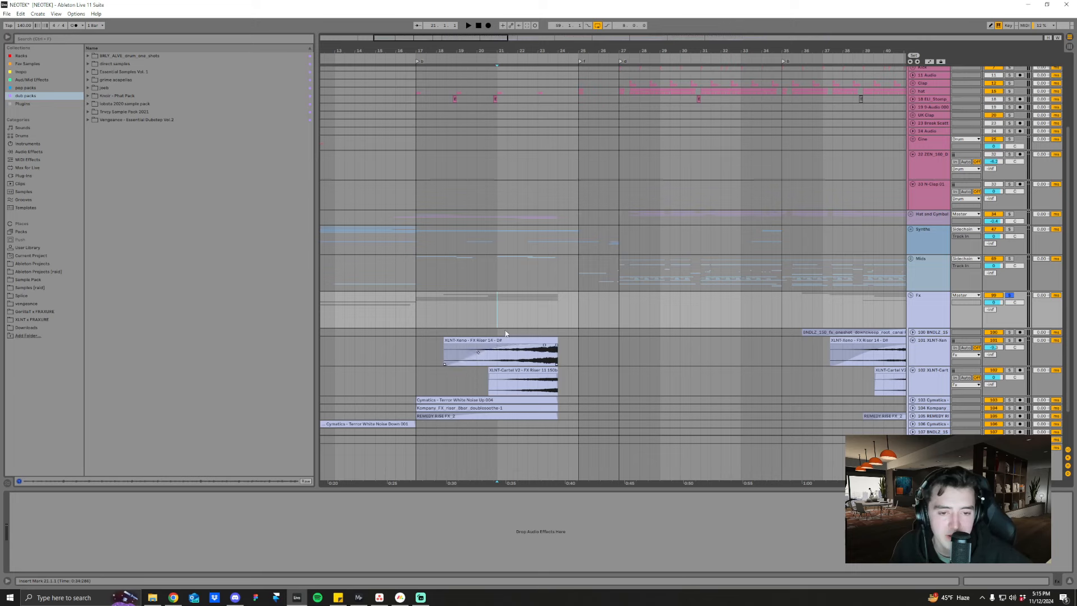
left_click_drag(526, 57, 572, 384)
left_click_drag(531, 56, 533, 28)
scroll(701, 252, "down", 2)
left_click(912, 375)
left_click(912, 367)
scroll(427, 377, "down", 2)
- Solo the Kompany riser on track 104, view its EQ Eight and play it from several points between bars 19 and 22
left_click(464, 384)
key("space")
left_click(1011, 369)
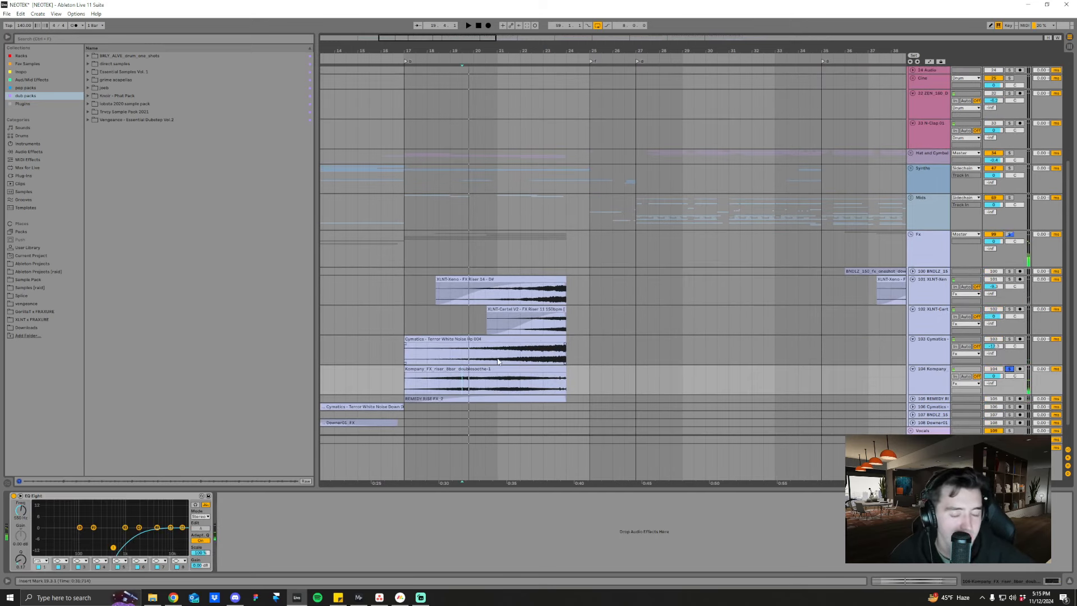
left_click(533, 386)
key("space")
scroll(536, 399, "down", 2)
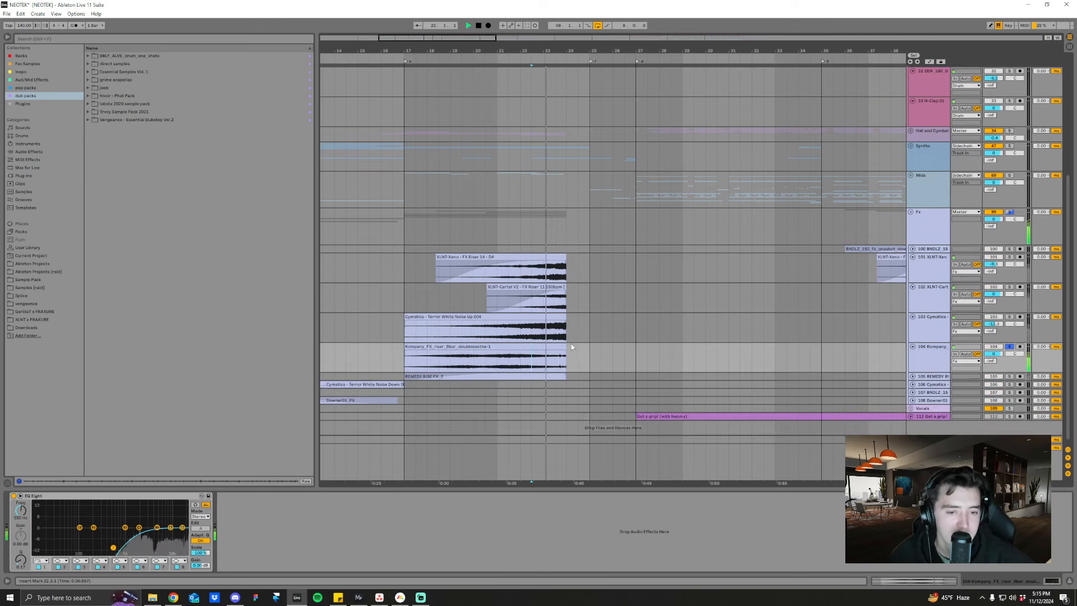
left_click(495, 360)
key("space")
key("space")
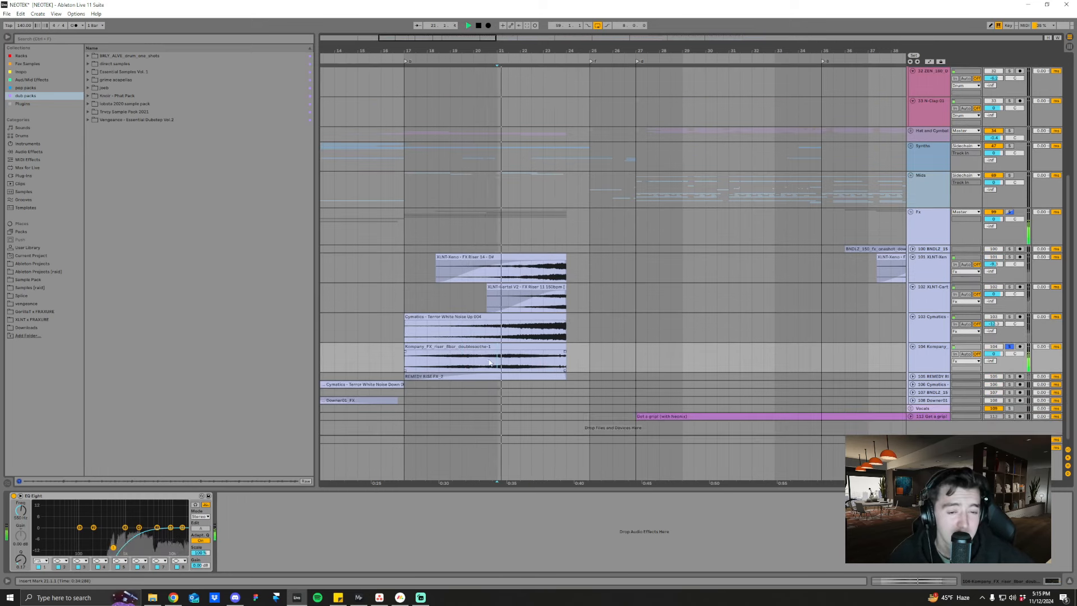
key("space")
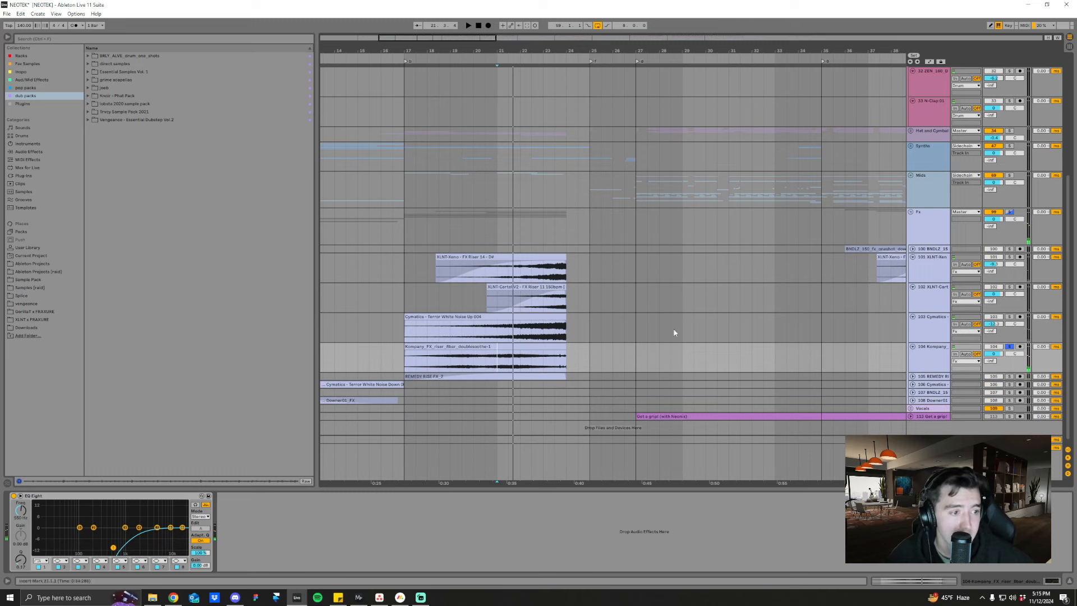
- Play the end of the Kompany riser, try extending its clip past bar 24 and restore the clip's original end
left_click(555, 359)
key("space")
left_click_drag(563, 347, 605, 348)
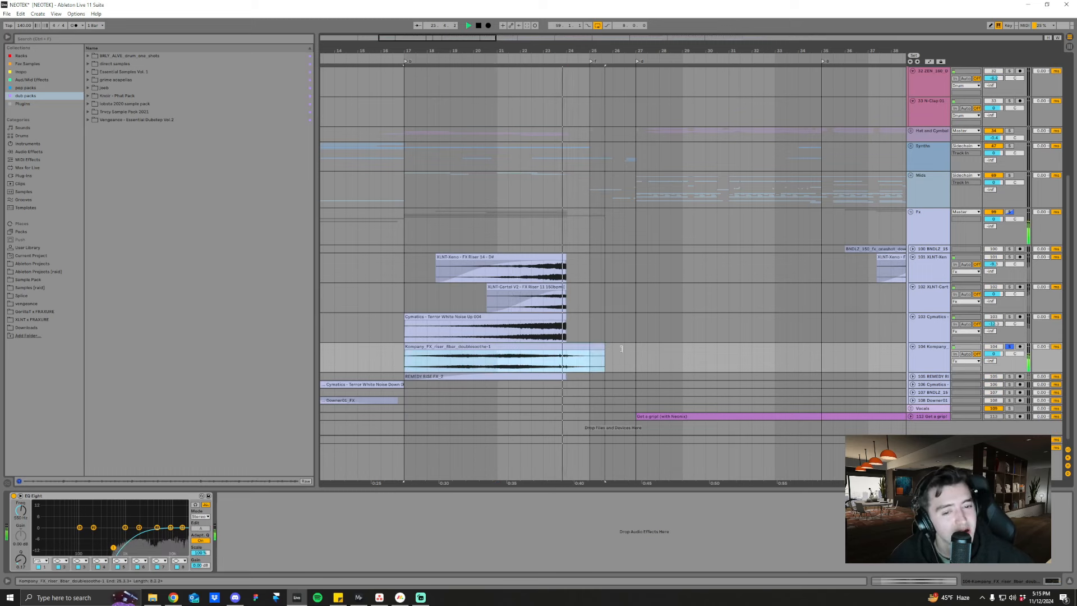
key("space")
left_click_drag(604, 348, 566, 348)
- Solo the Cymatics Terror White Noise Up riser on track 103 and play it from the middle of bar 22
left_click(511, 339)
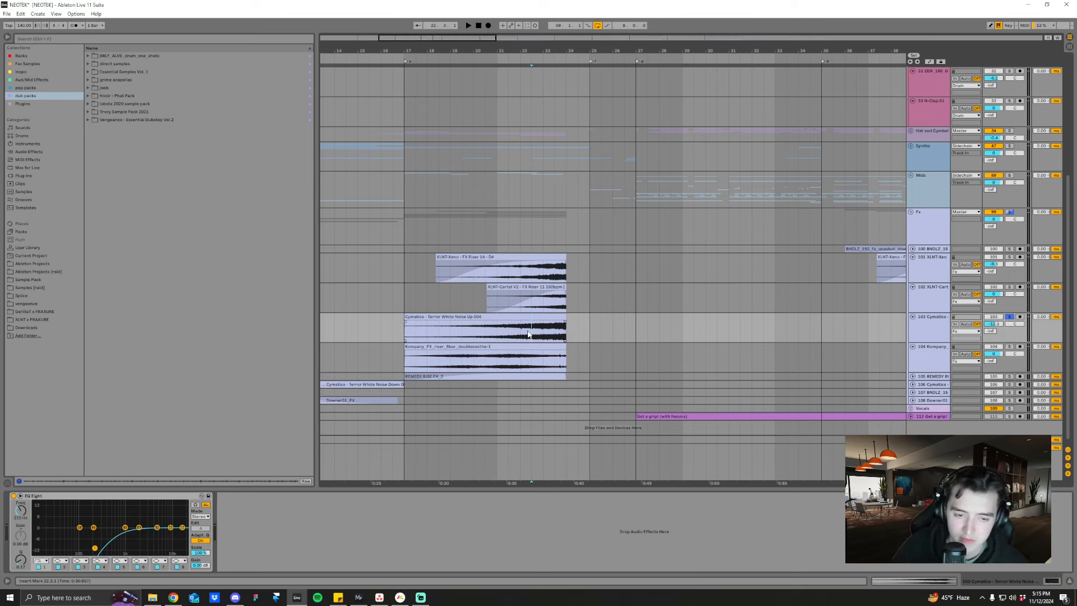
key("space")
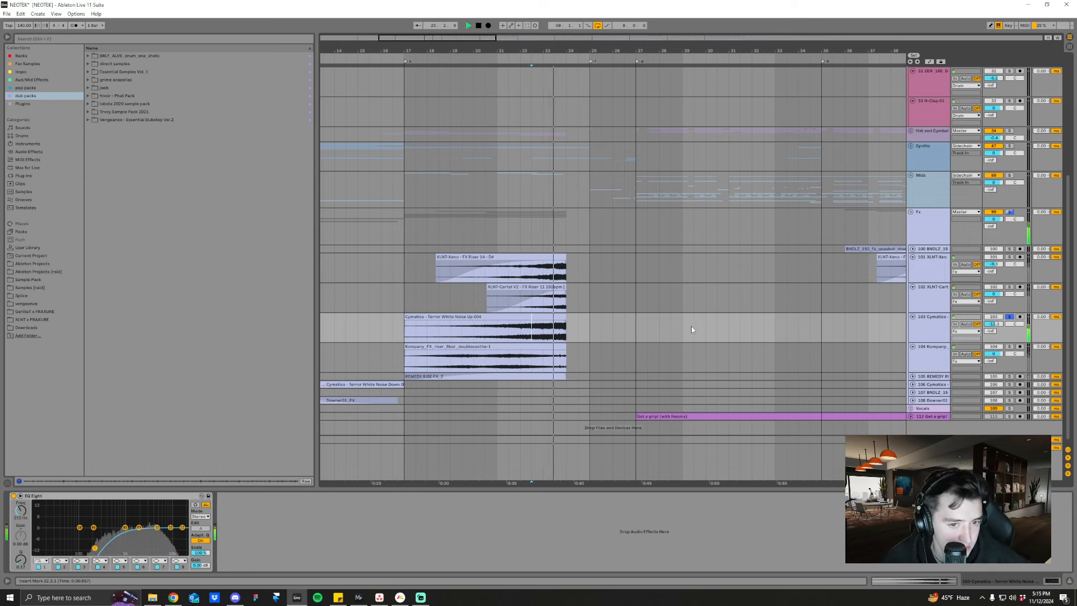
key("space")
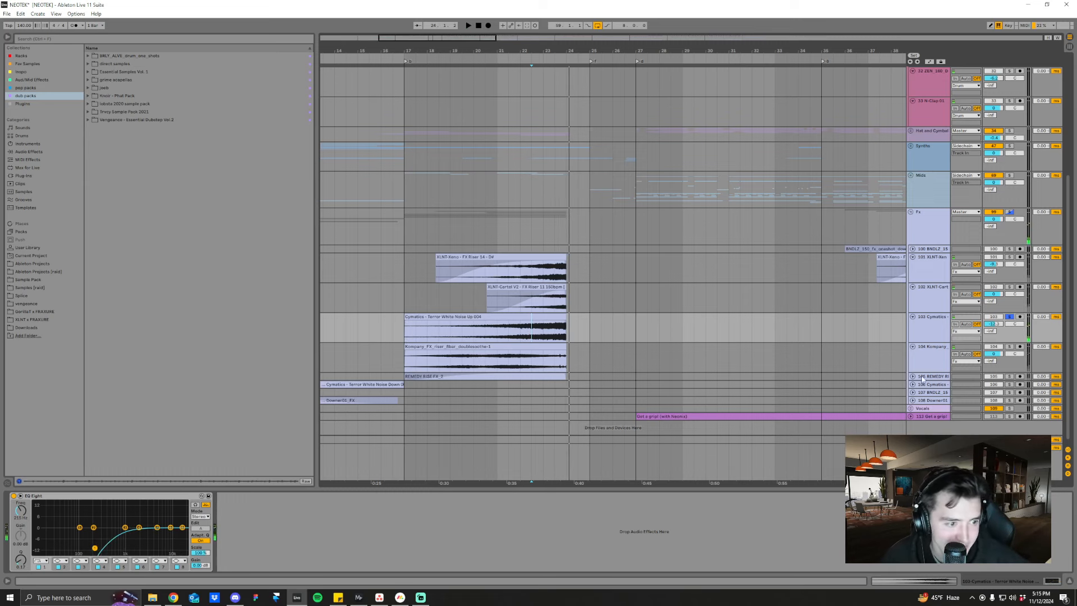
- Unfold and solo the REMEDY RISE FX_2 riser on track 105 and play it from bars 22 and 21
left_click(912, 376)
left_click(520, 390)
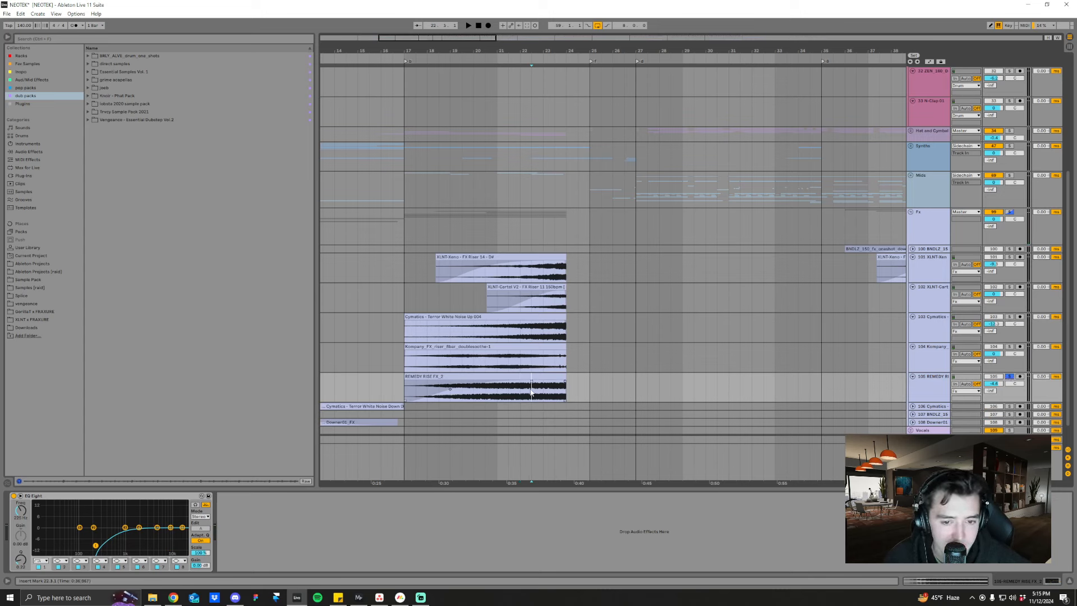
left_click(531, 391)
key("space")
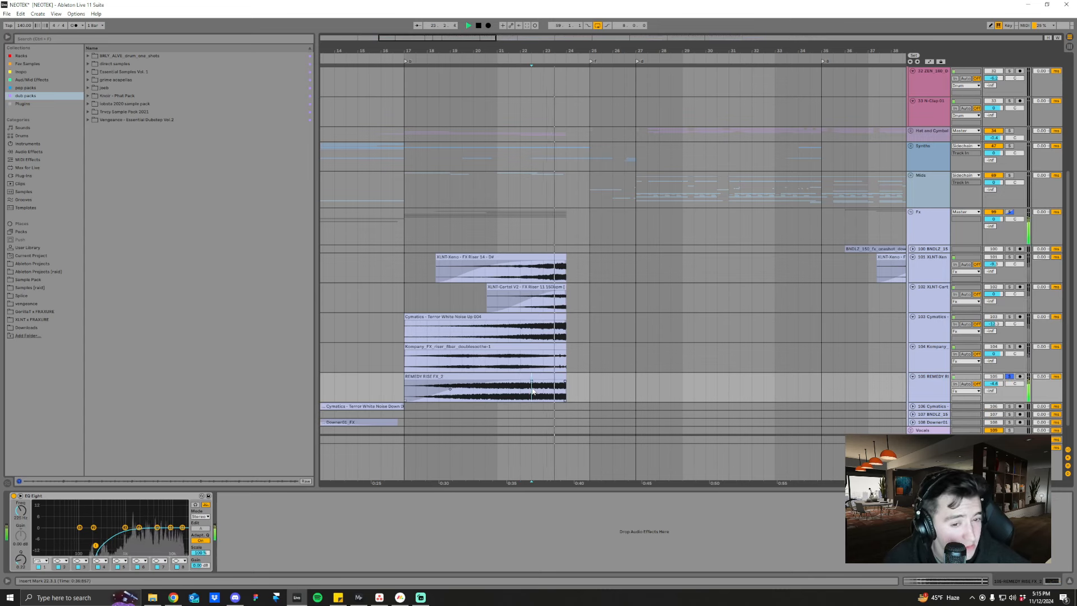
key("space")
left_click(497, 392)
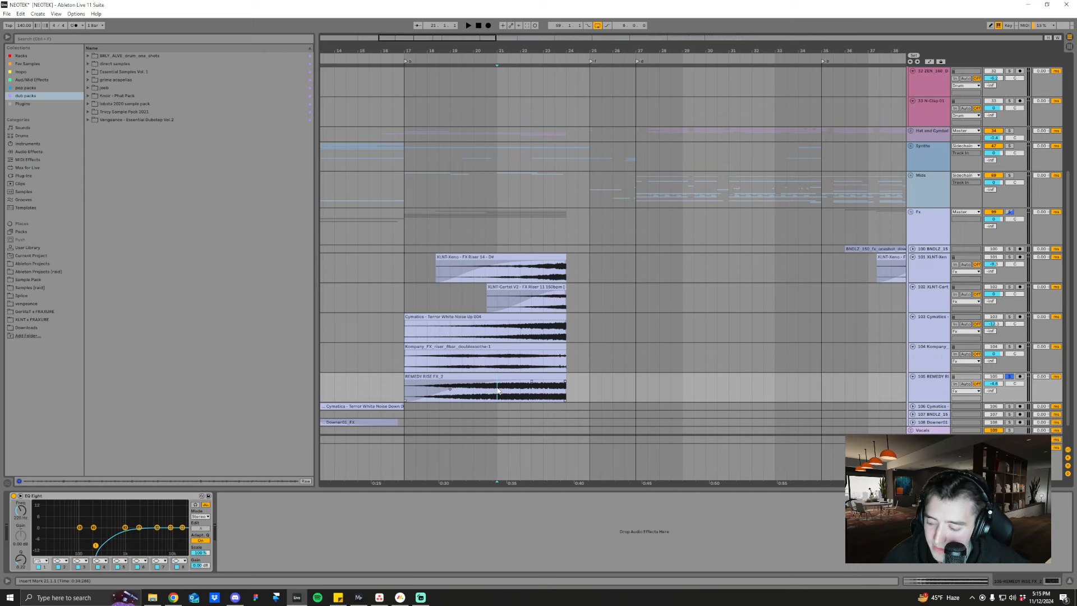
key("space")
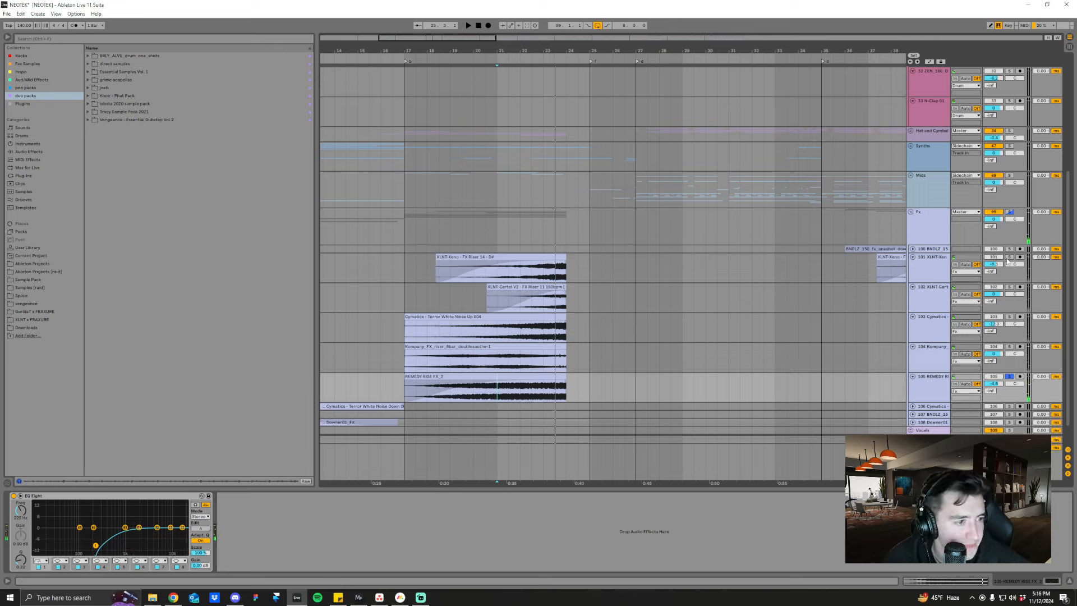
- Solo the XLNT FX Riser 14 on track 101 and play it from bar 22
left_click(1009, 257)
left_click(522, 273)
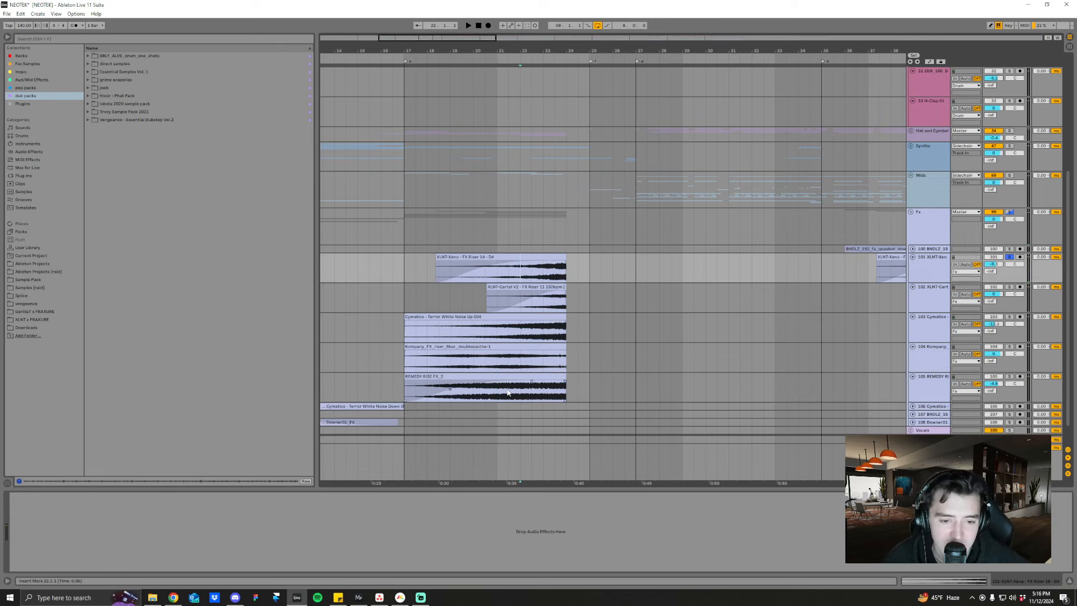
key("space")
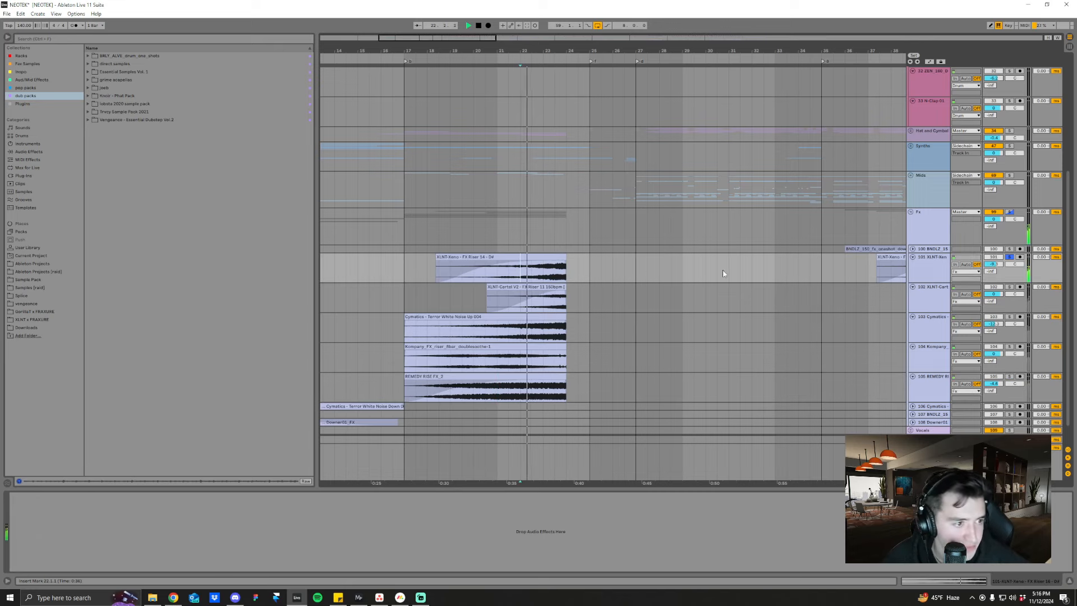
key("space")
- Unfold the Fx tracks 106 to 108 to show the white noise down and downer clips across the arrangement
left_click_drag(649, 50, 645, 11)
scroll(450, 361, "down", 1)
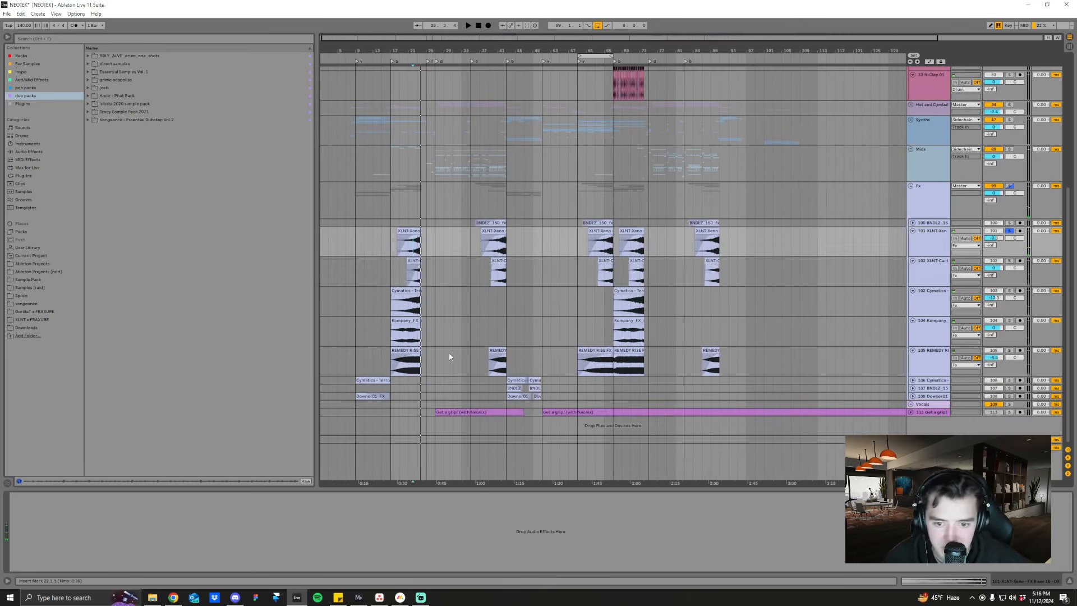
left_click(912, 395)
left_click(912, 388)
left_click(912, 380)
scroll(931, 411, "down", 1)
- Select the Fx tracks 101 to 108 and fold them all together
left_click(930, 412)
scroll(930, 411, "down", 1)
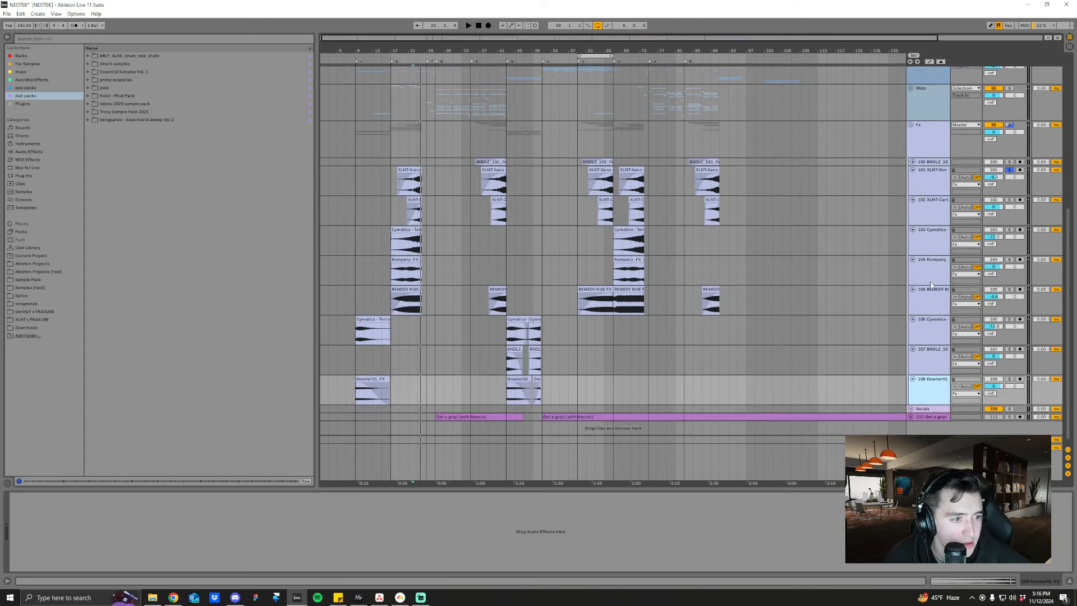
left_click(924, 181, "shift")
left_click(913, 171)
- Take the Fx group out of solo and fold the Fx and Drum groups
scroll(509, 444, "up", 4)
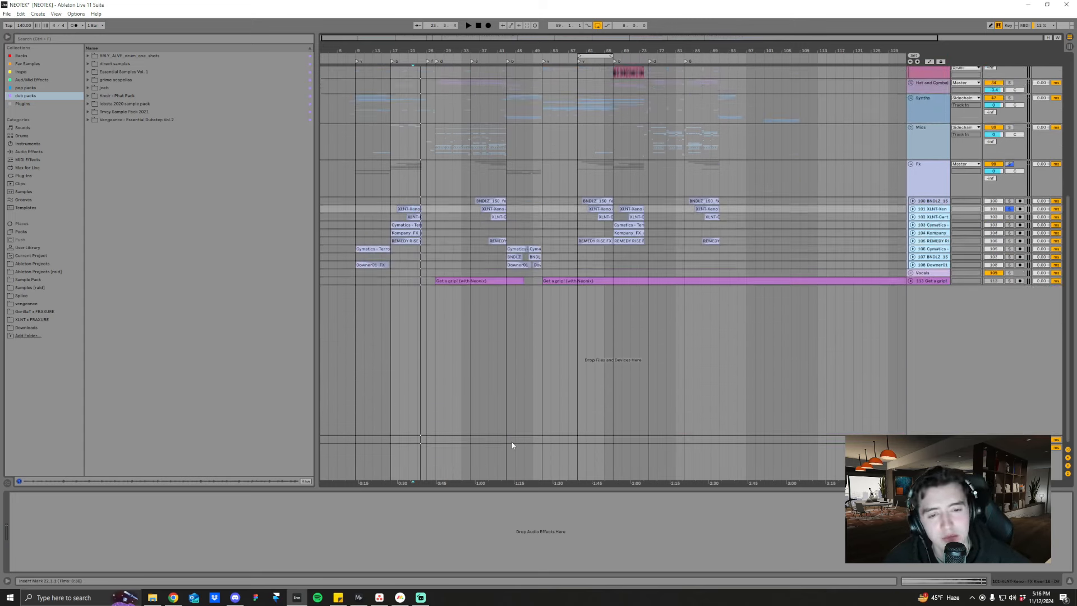
scroll(507, 447, "up", 1)
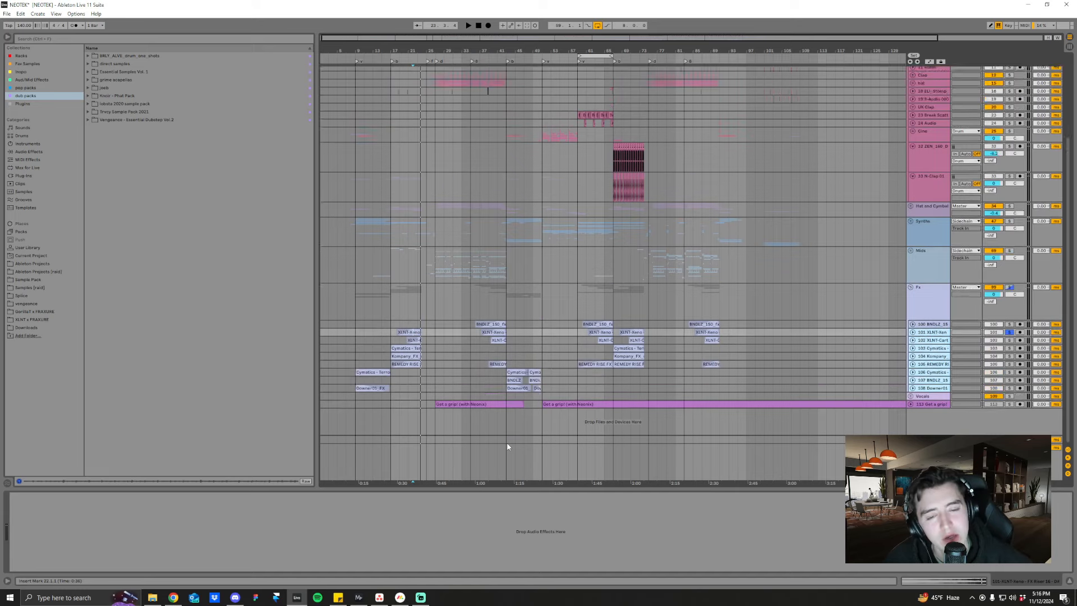
left_click(911, 288)
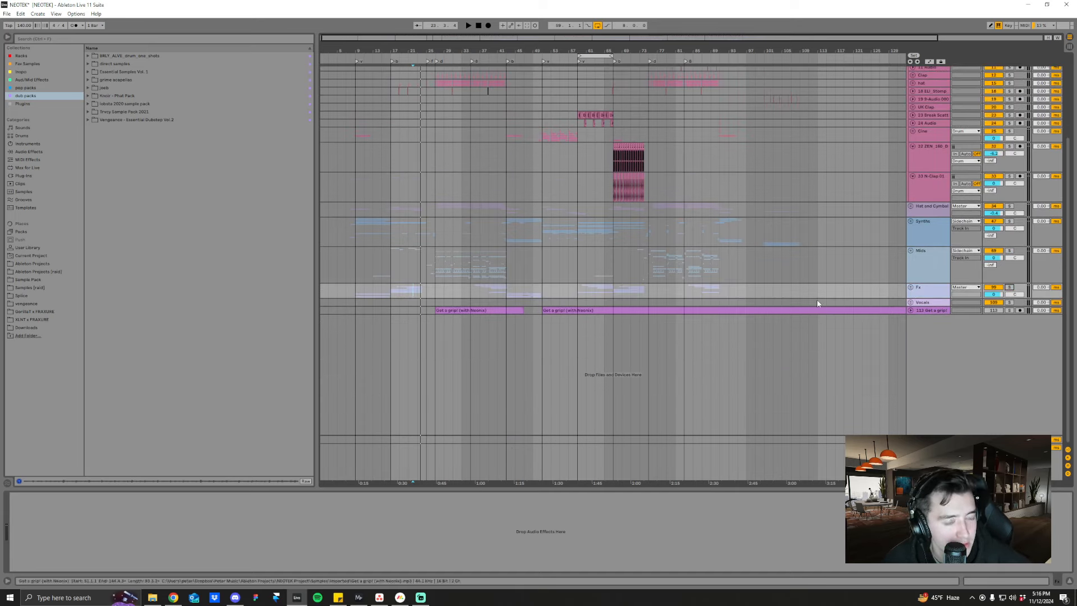
scroll(450, 233, "up", 2)
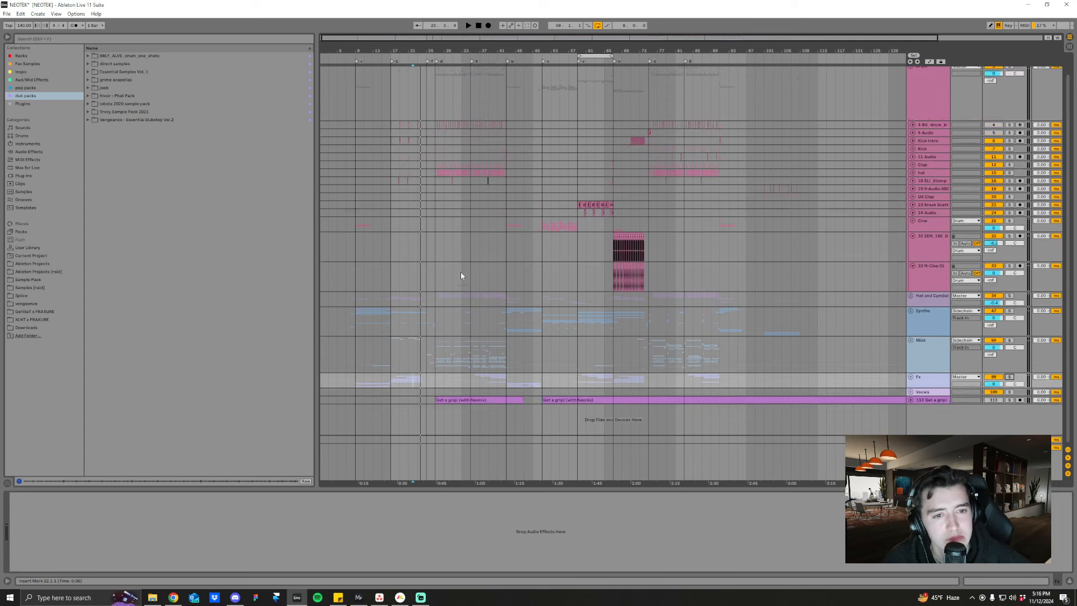
scroll(813, 226, "up", 1)
left_click(909, 83)
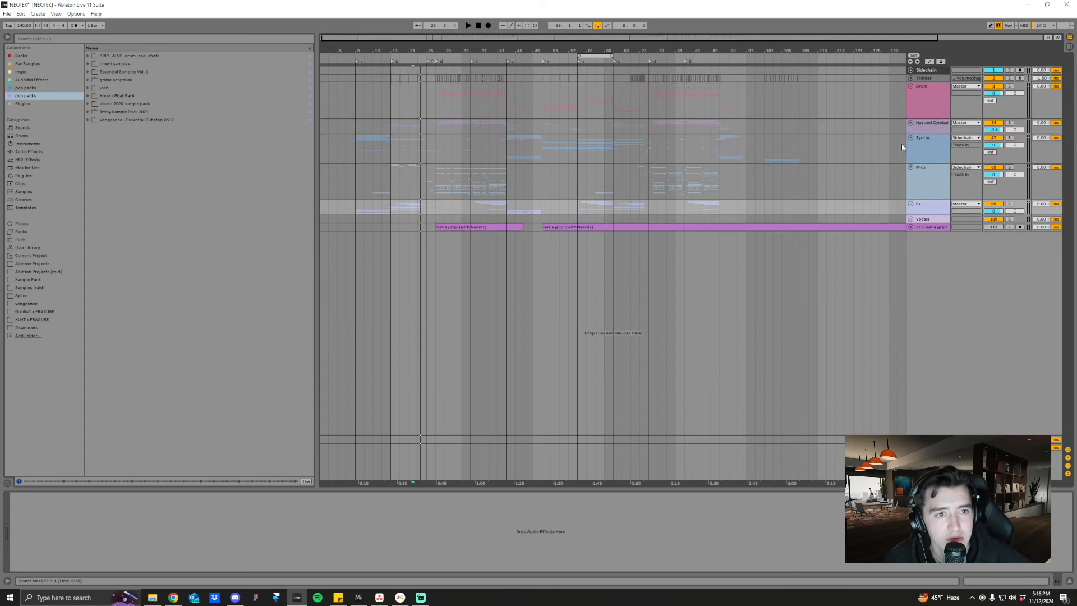
- Select the Sidechain track, open its VolumeShaper 4 plug-in to examine the ducking curve, and close it
left_click(935, 72)
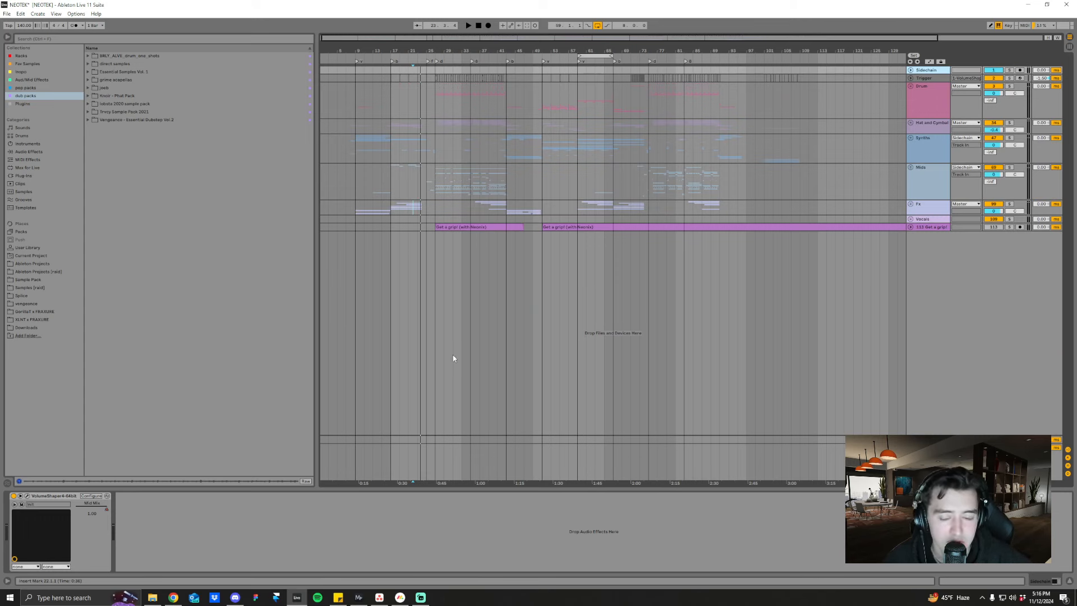
left_click(27, 496)
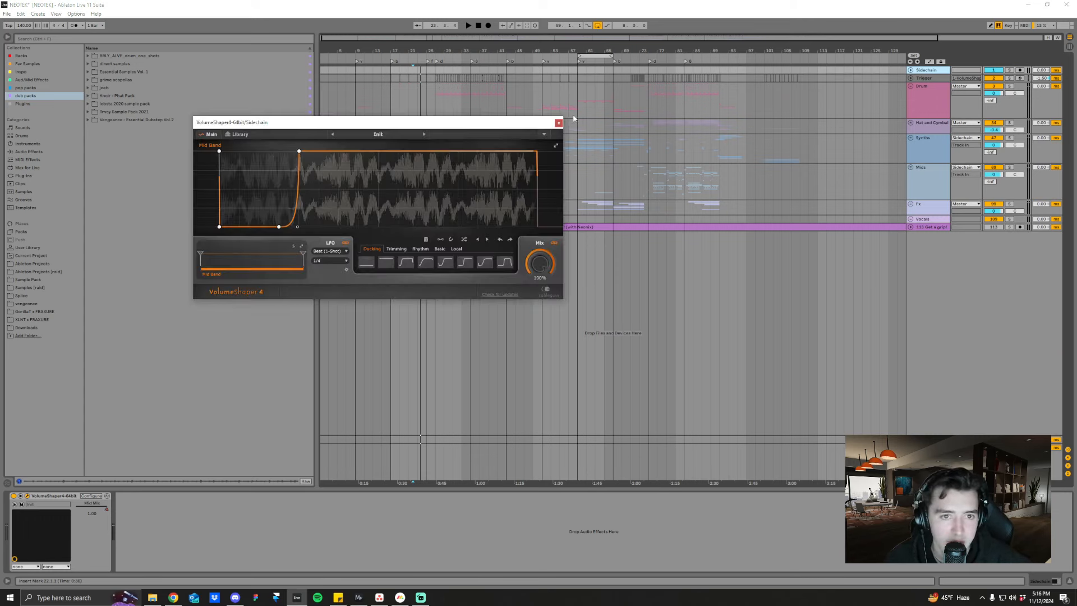
left_click_drag(502, 128, 580, 168)
left_click(637, 163)
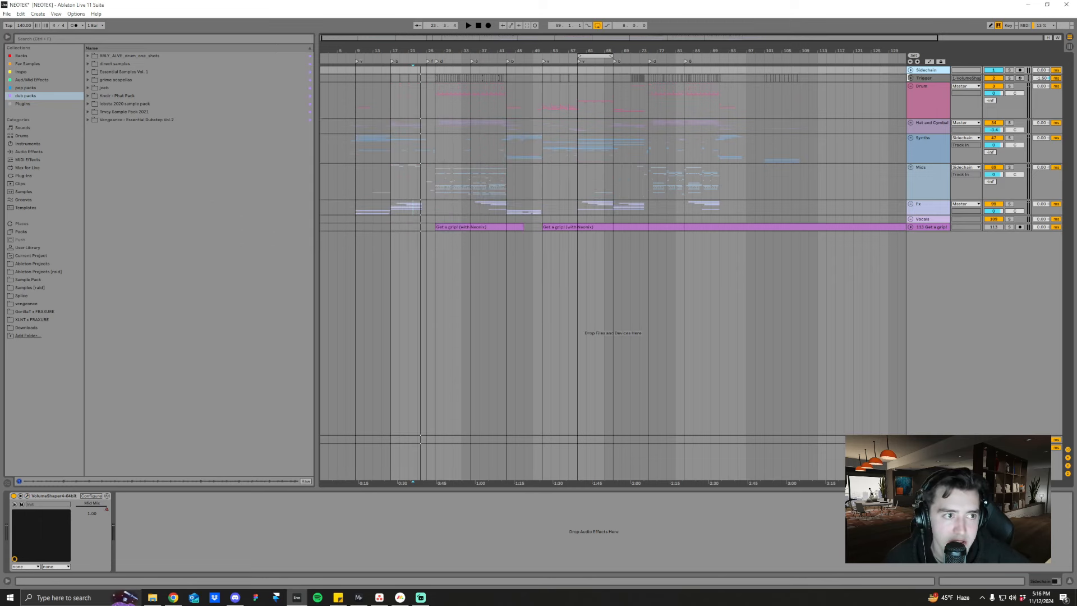
- Unfold the Trigger track and examine its MIDI trigger notes around bars 17 to 43
left_click(910, 78)
left_click_drag(430, 53, 744, 274)
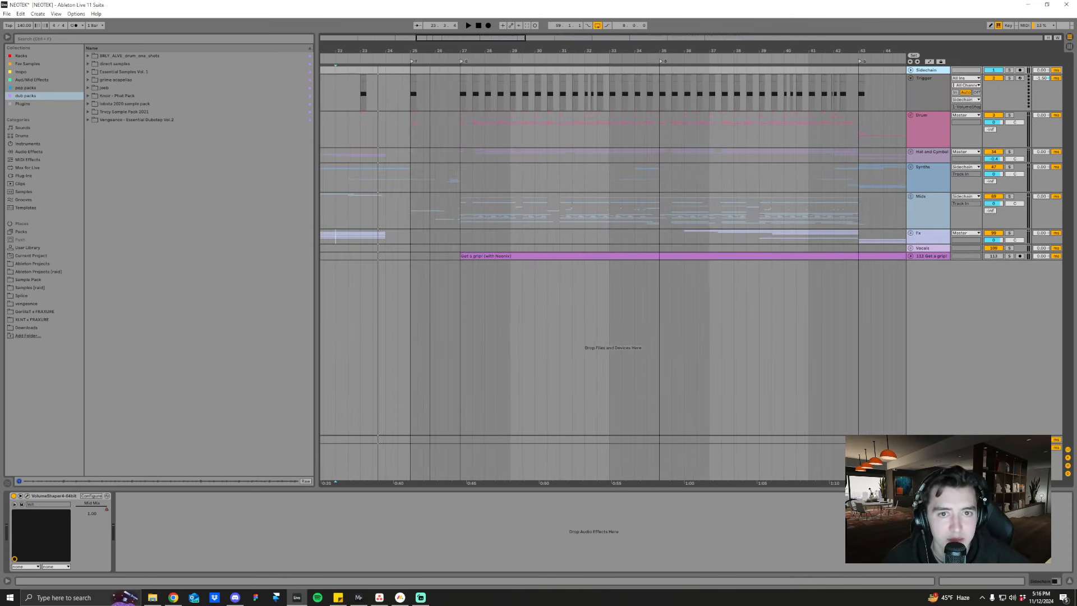
left_click_drag(600, 48, 590, 23)
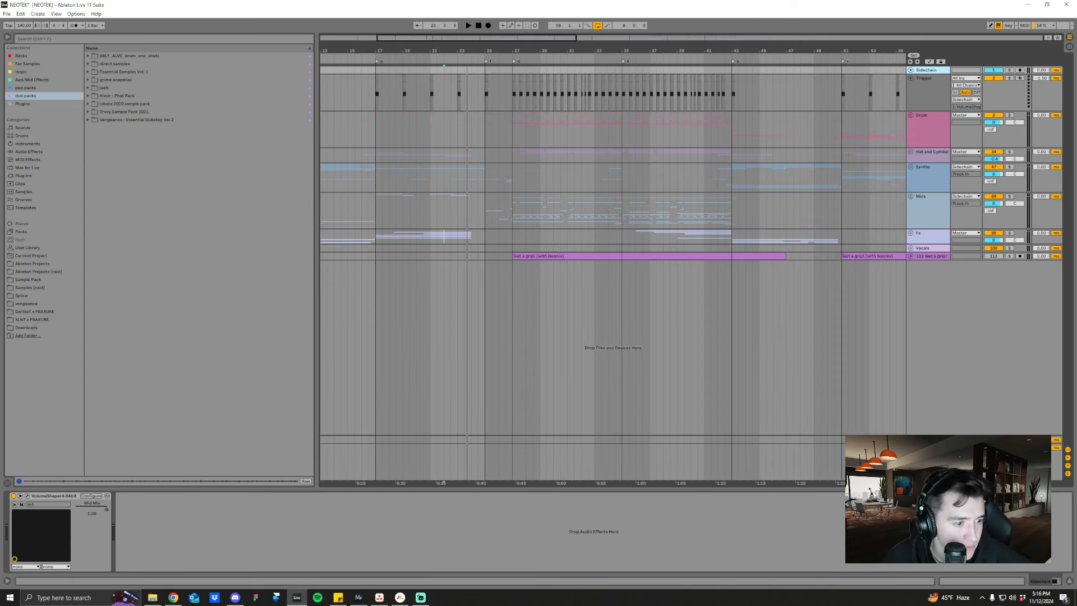
- Delete the return track that holds the ValhallaRoom, Agony Verb, Compressor and EQ Eight chain
left_click(928, 449)
left_click(928, 440)
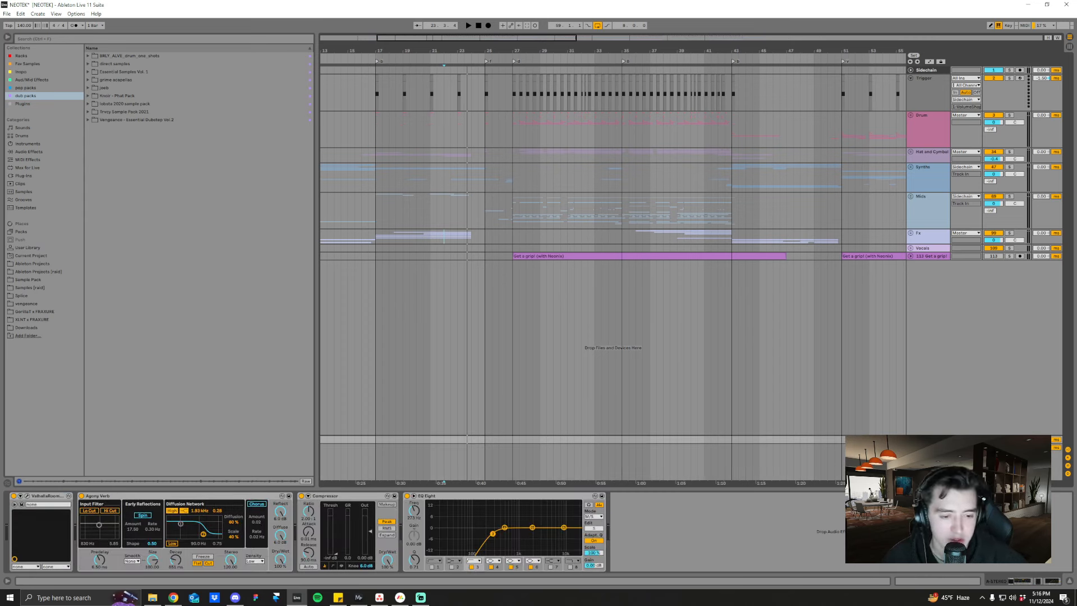
key("Delete")
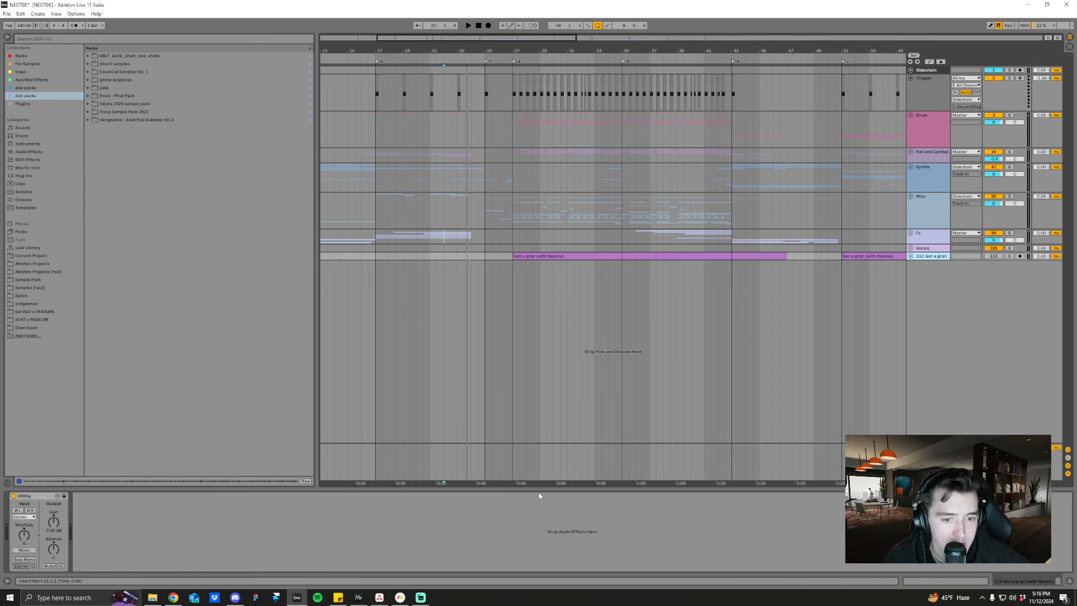
- Play the drop from bar 27 with the Master track selected to examine its spectrum and loudness meters, and stop playback
left_click(513, 462)
key("space")
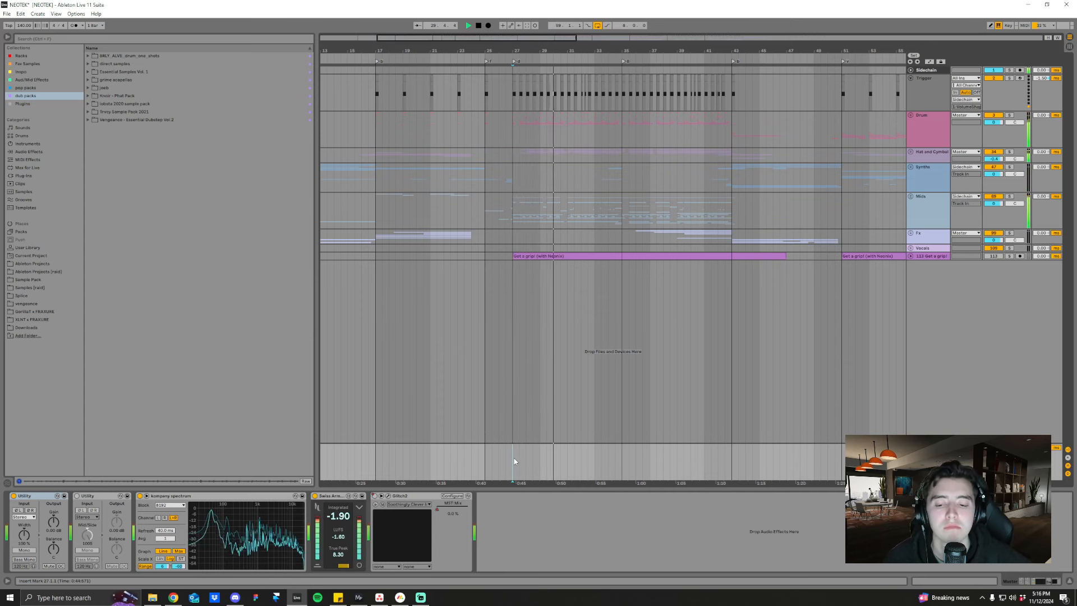
key("space")
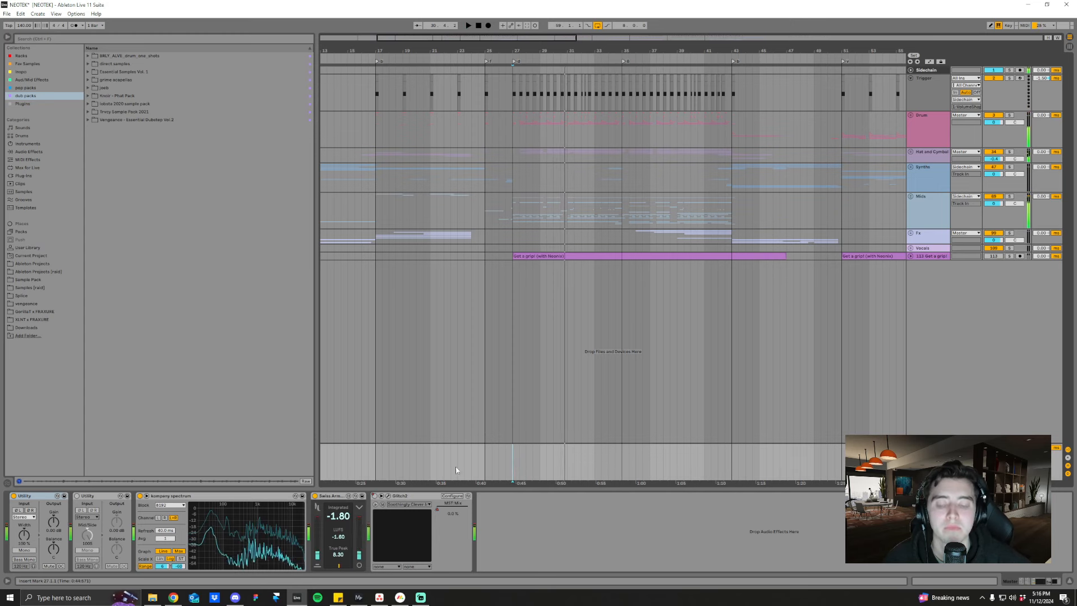
- Select the Mids group and fold the Trigger track, with the whole arrangement in view
left_click(921, 204)
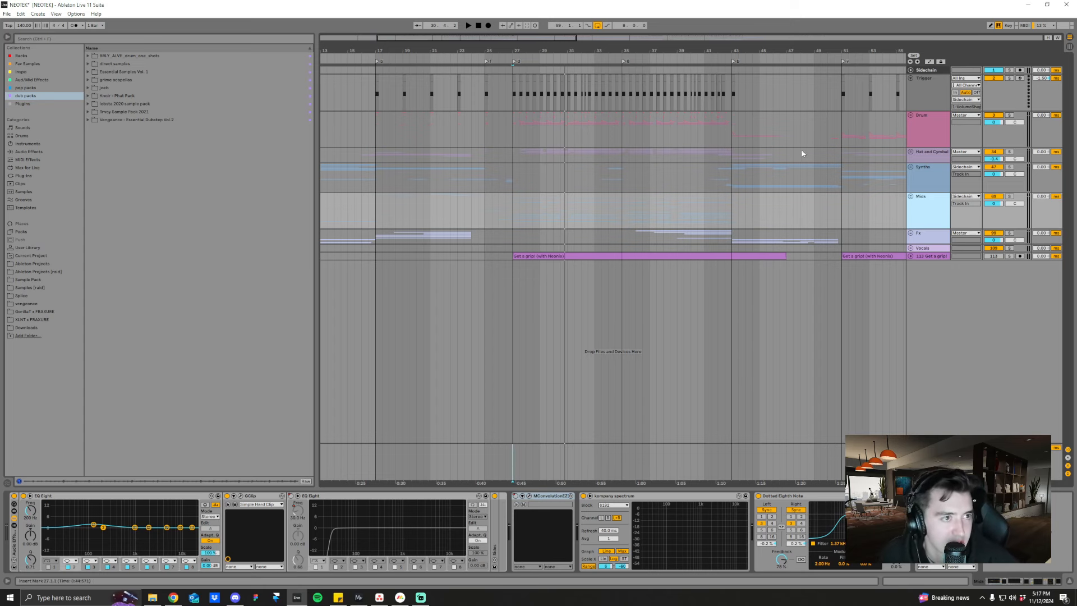
left_click(909, 78)
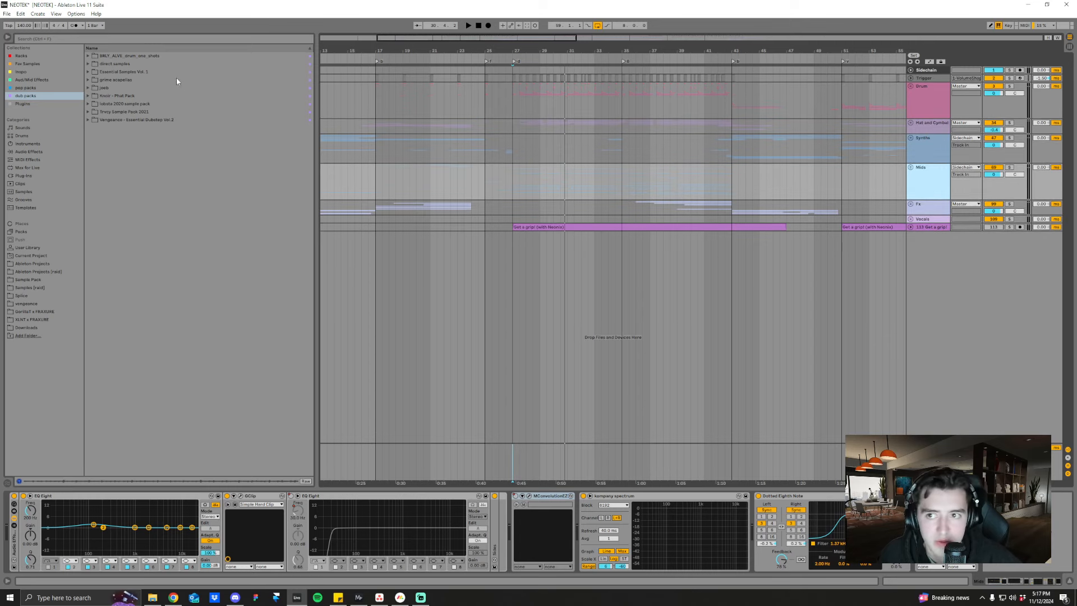
left_click_drag(542, 42, 538, 13)
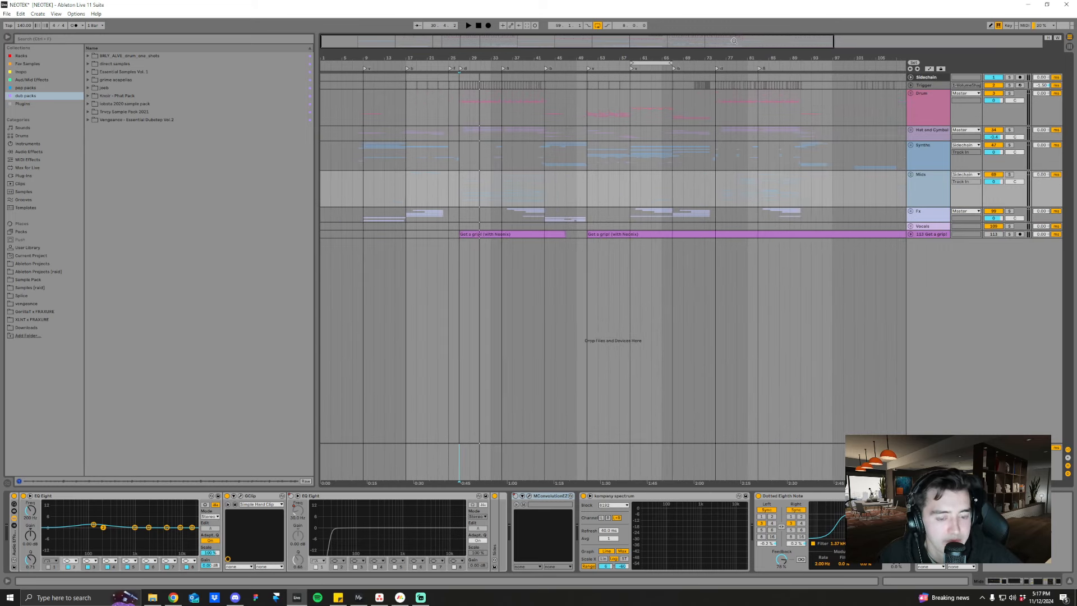
- Switch to Streamlabs Desktop
left_click(419, 598)
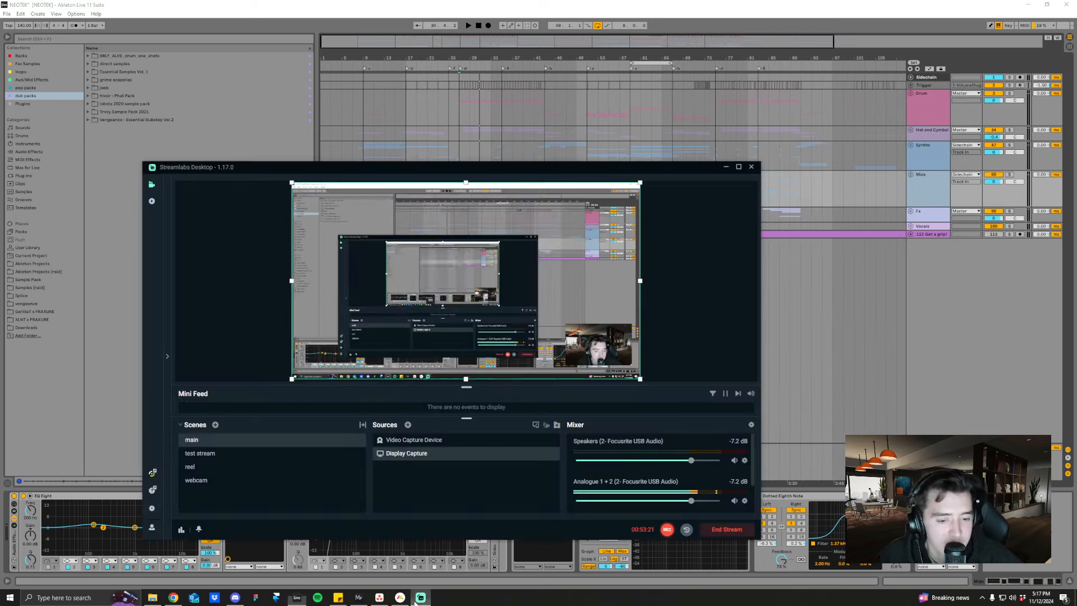